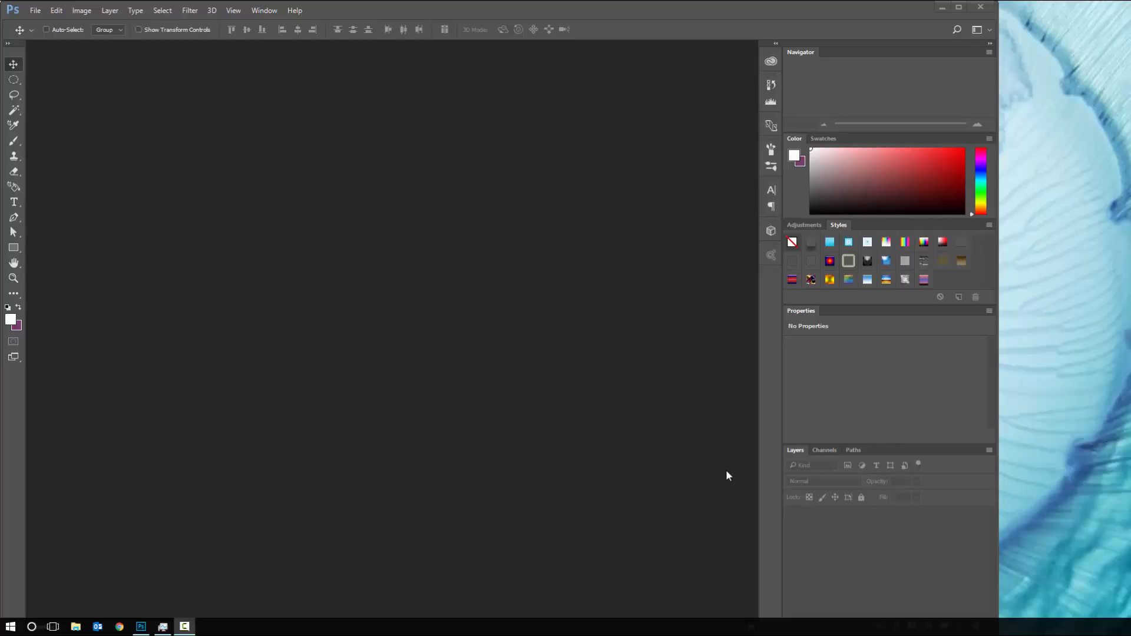
Start a new document and pick the recent Letter preset, 8.5 × 11 inches at 300 pixels/inch
left_click(33, 11)
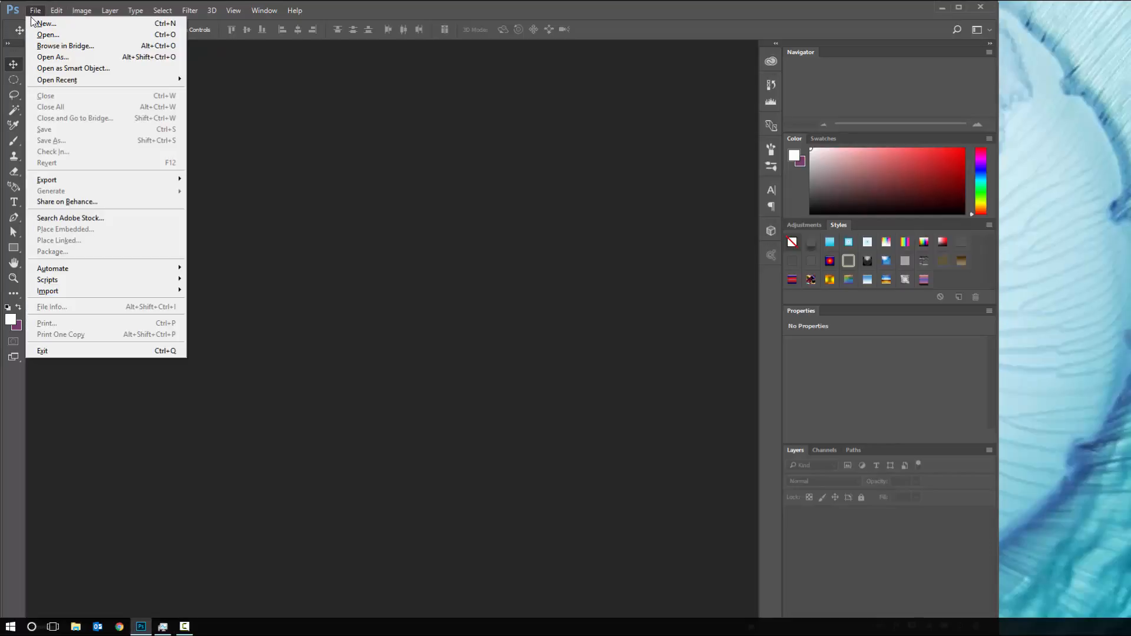
left_click(37, 24)
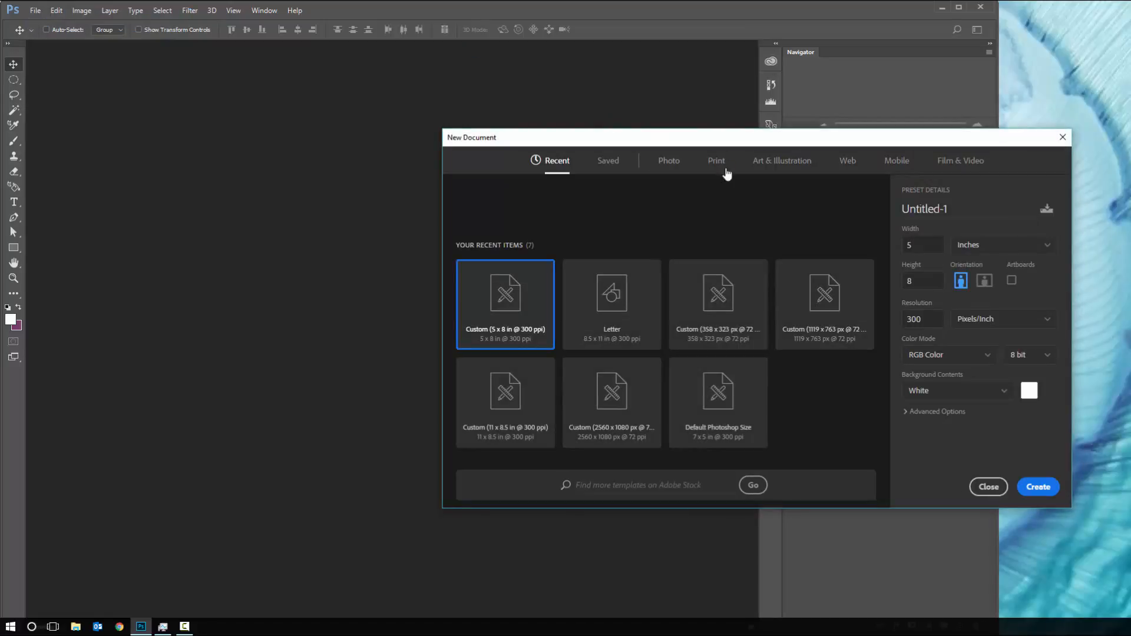
left_click_drag(750, 141, 395, 118)
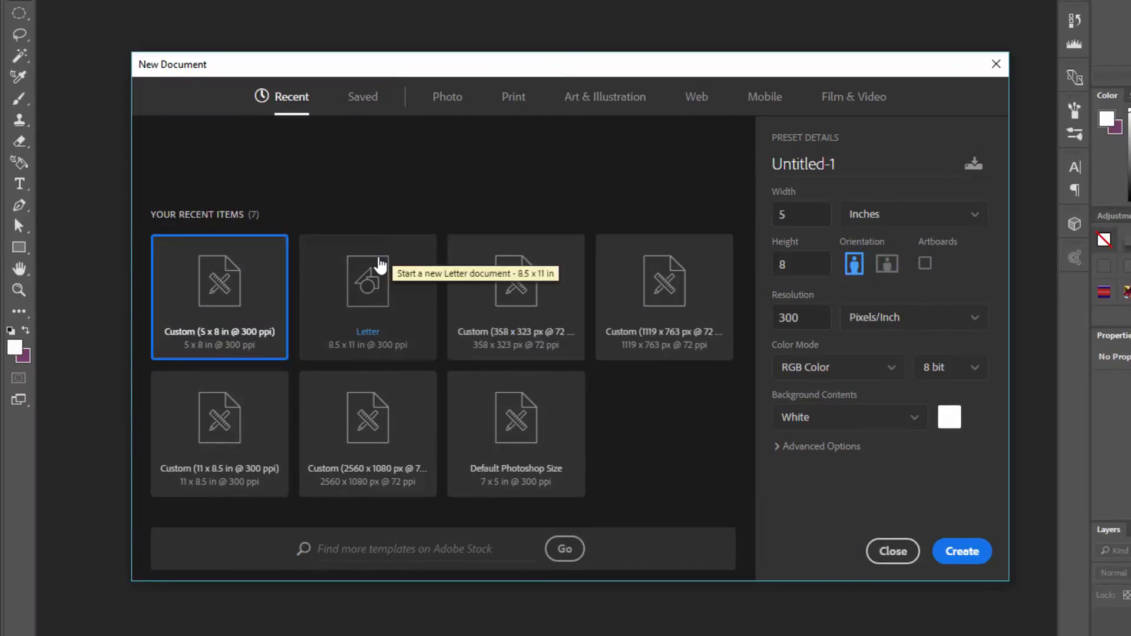
left_click(380, 266)
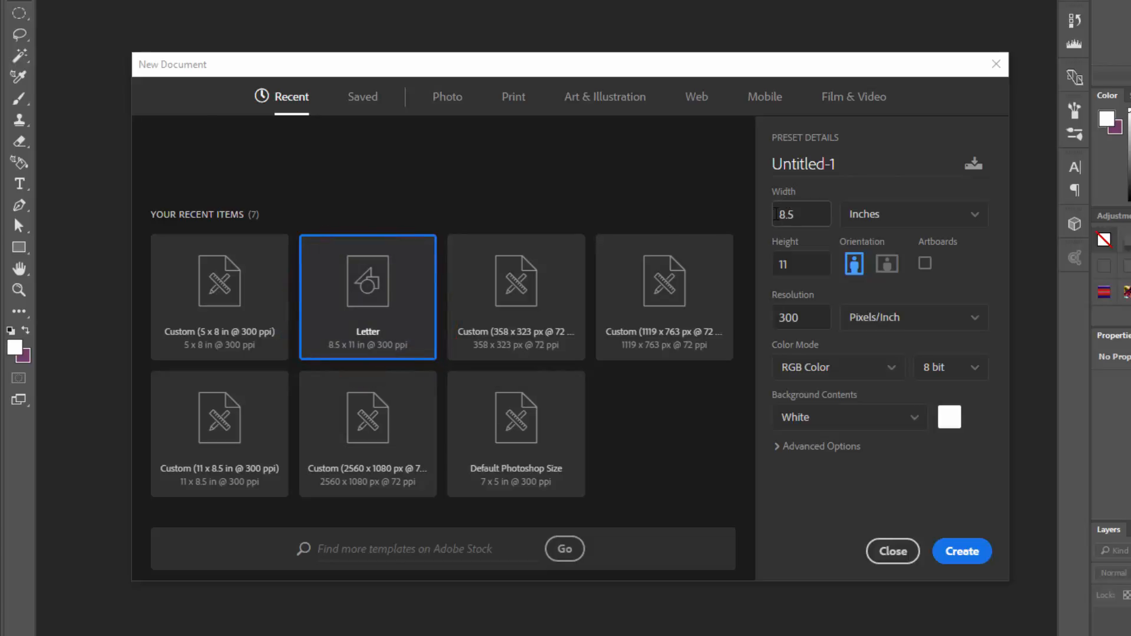
left_click(788, 212)
left_click_drag(802, 267, 759, 274)
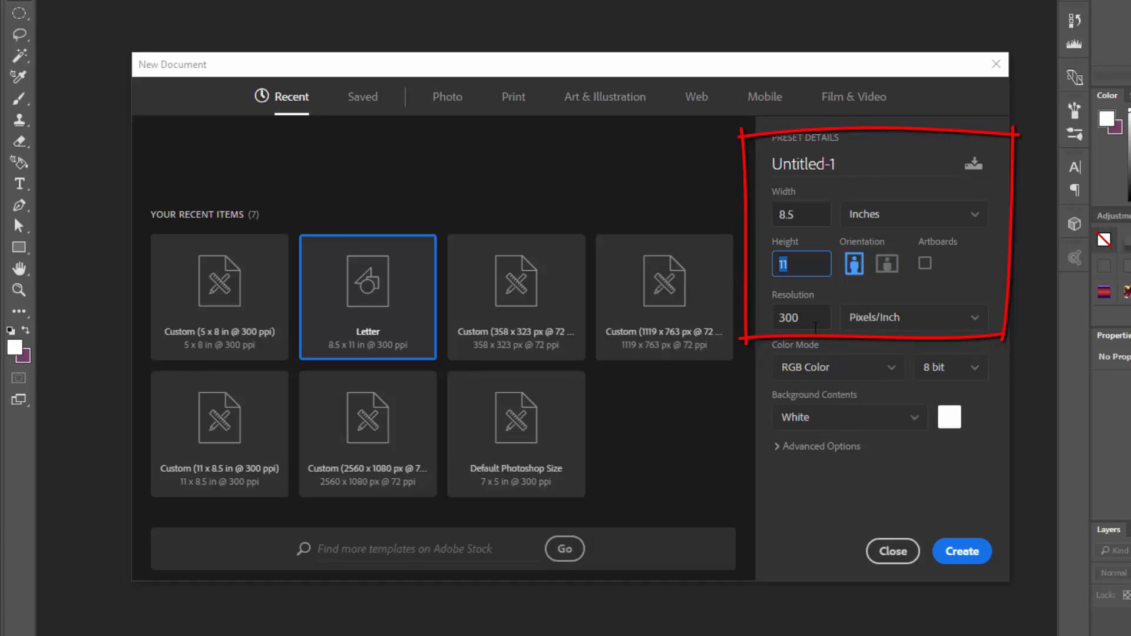
left_click_drag(802, 319, 756, 326)
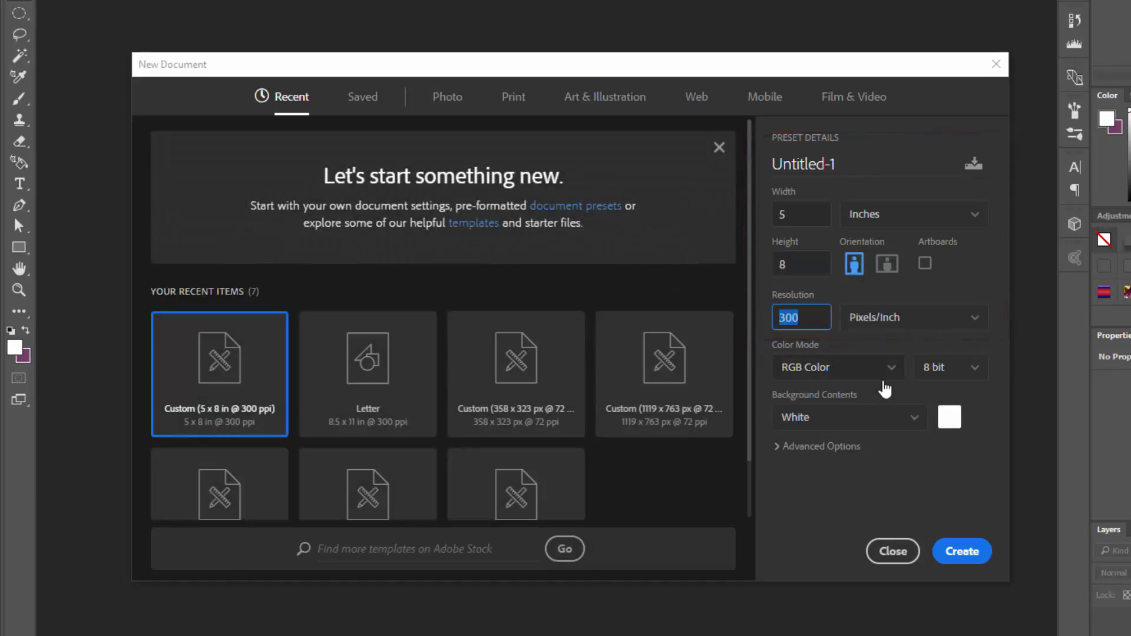
Create a portrait Letter document, 8.5 × 11 inches at 300 pixels/inch, in RGB Color with a white background
left_click(813, 320)
key("ctrl+a")
left_click(914, 320)
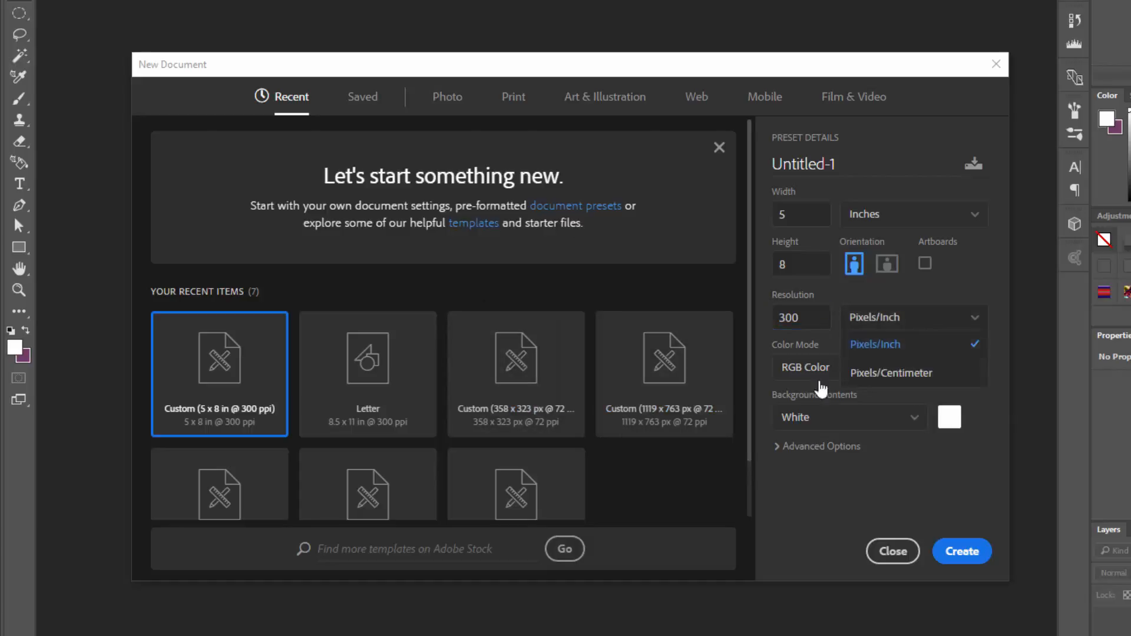
left_click(417, 386)
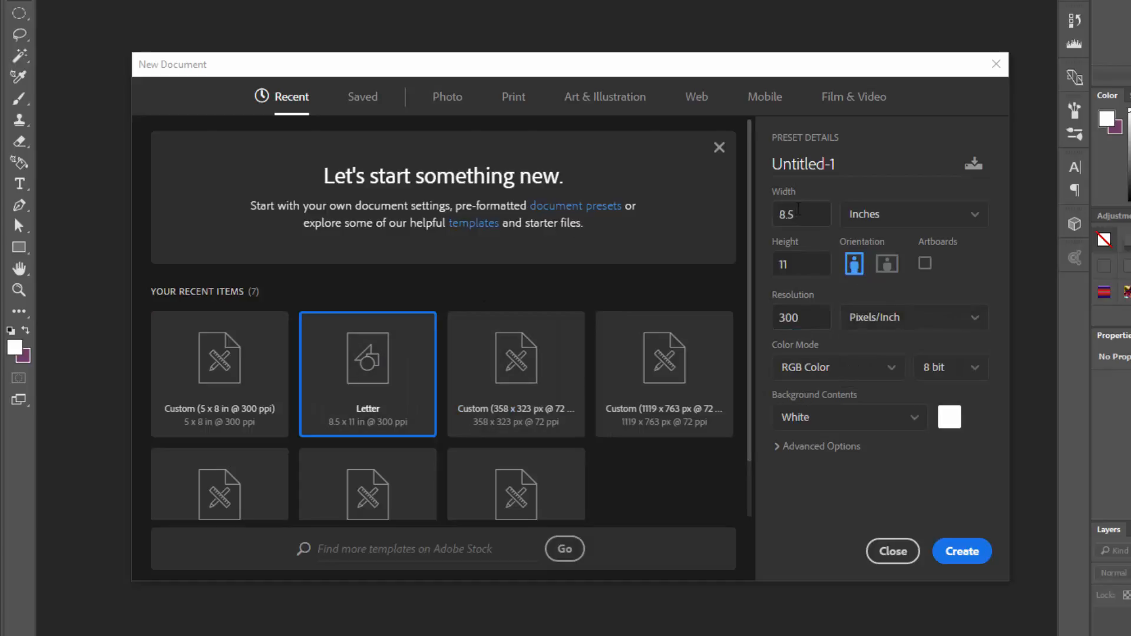
left_click(801, 312)
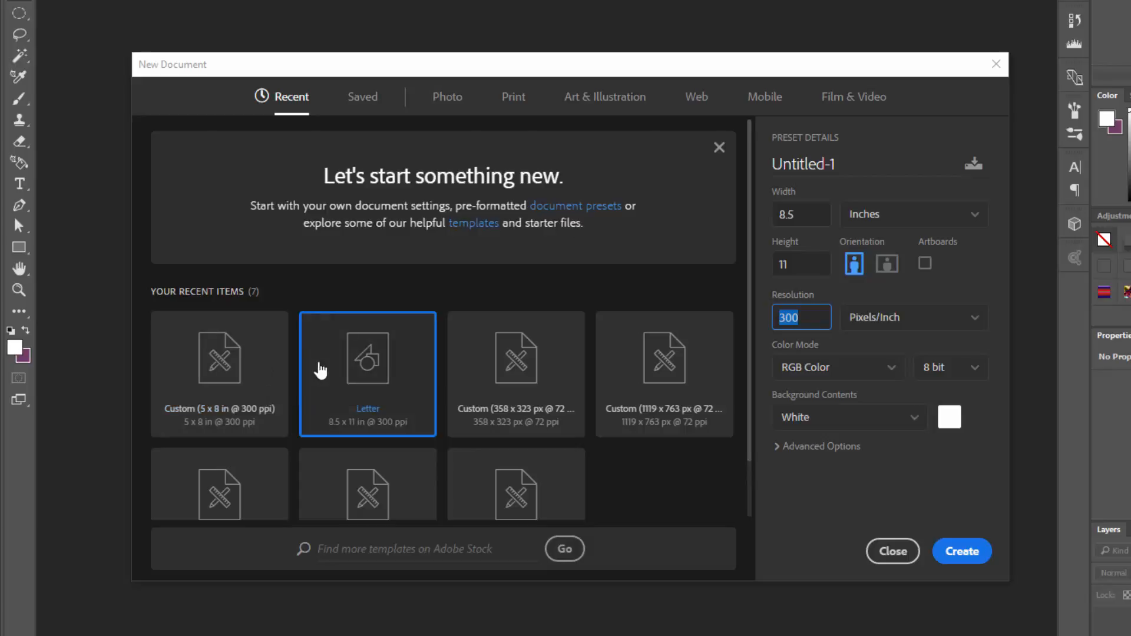
double_click(331, 369)
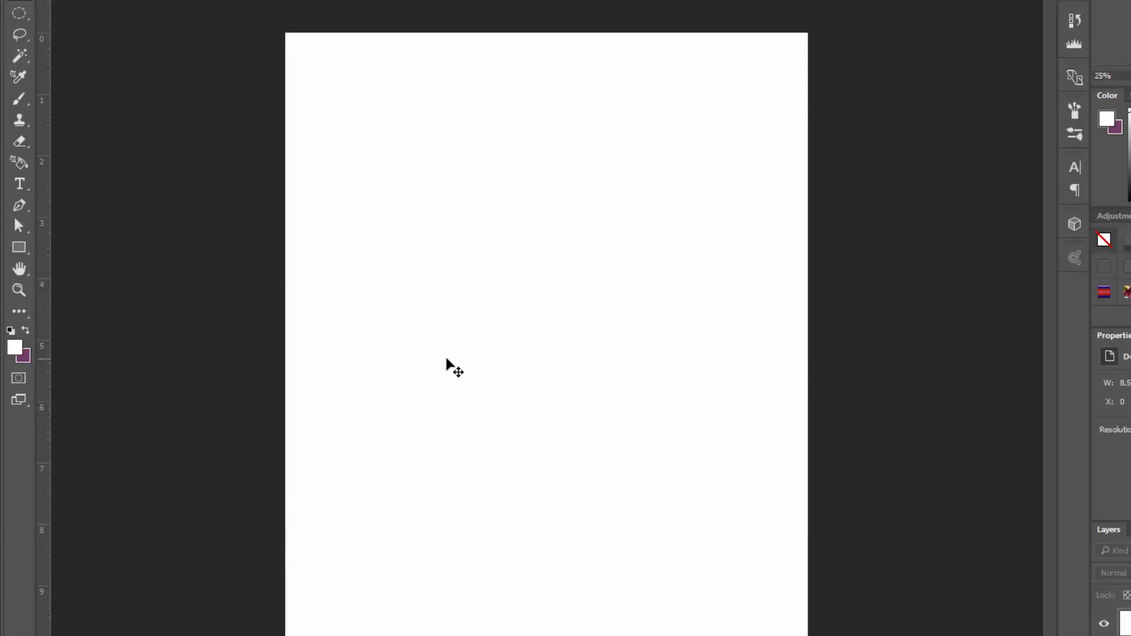
Start a second new document and choose the Letter preset from the recent items
left_click(47, 1)
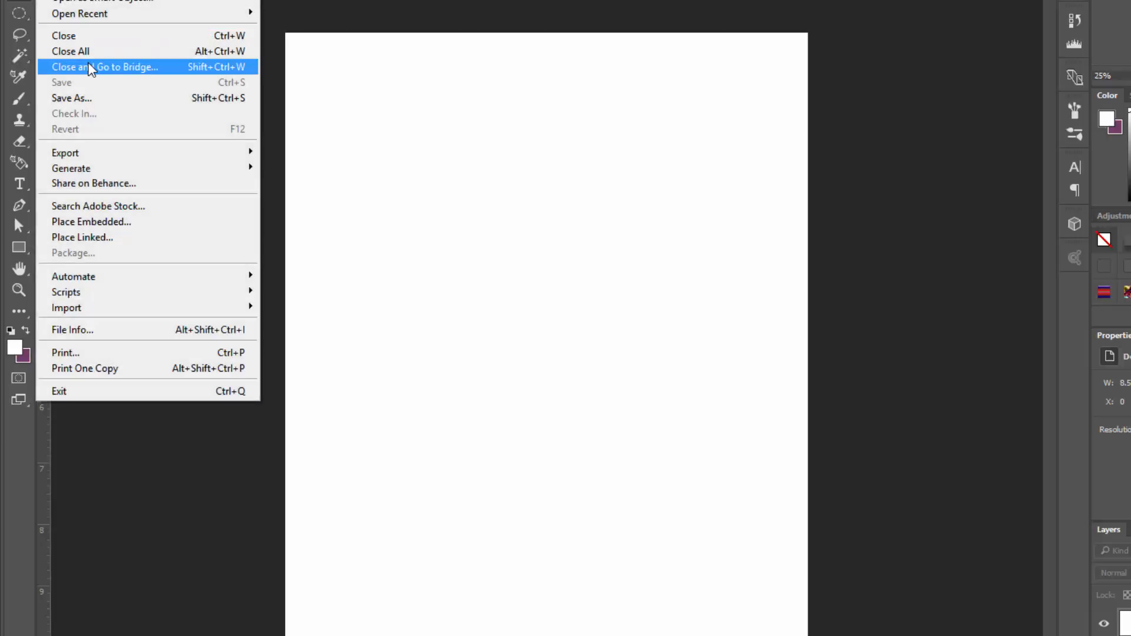
key("Escape")
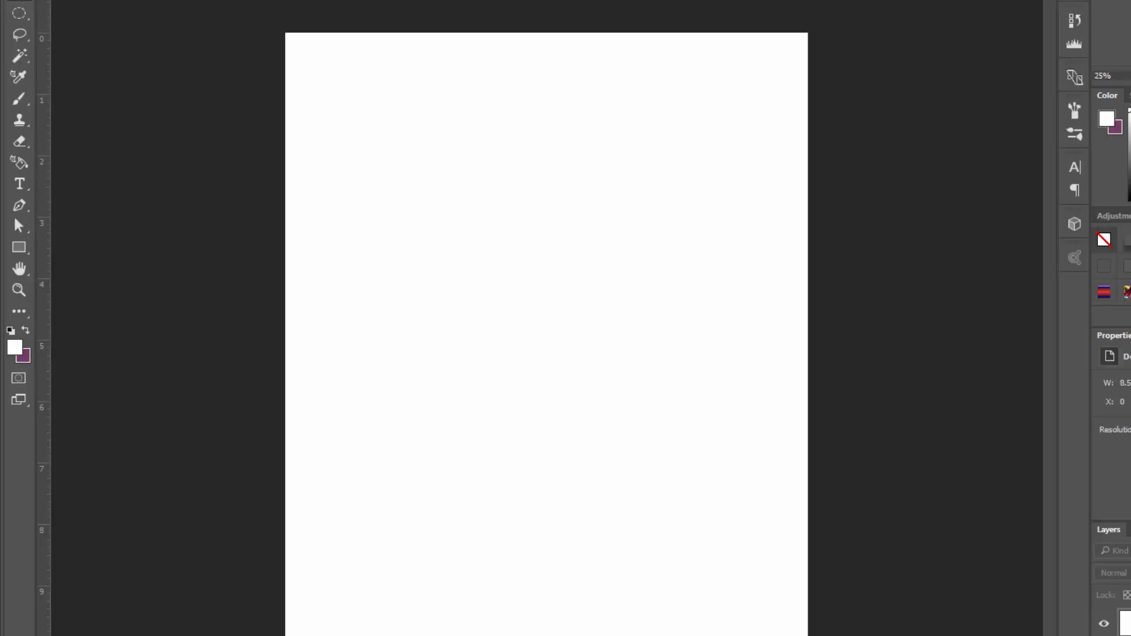
key("ctrl+n")
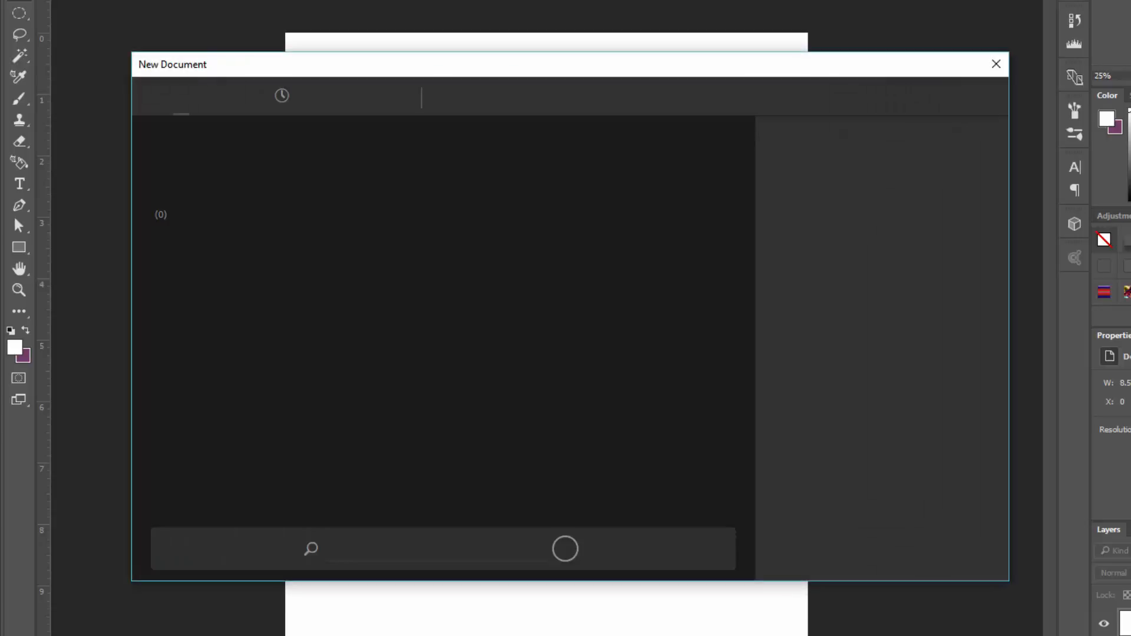
left_click(370, 342)
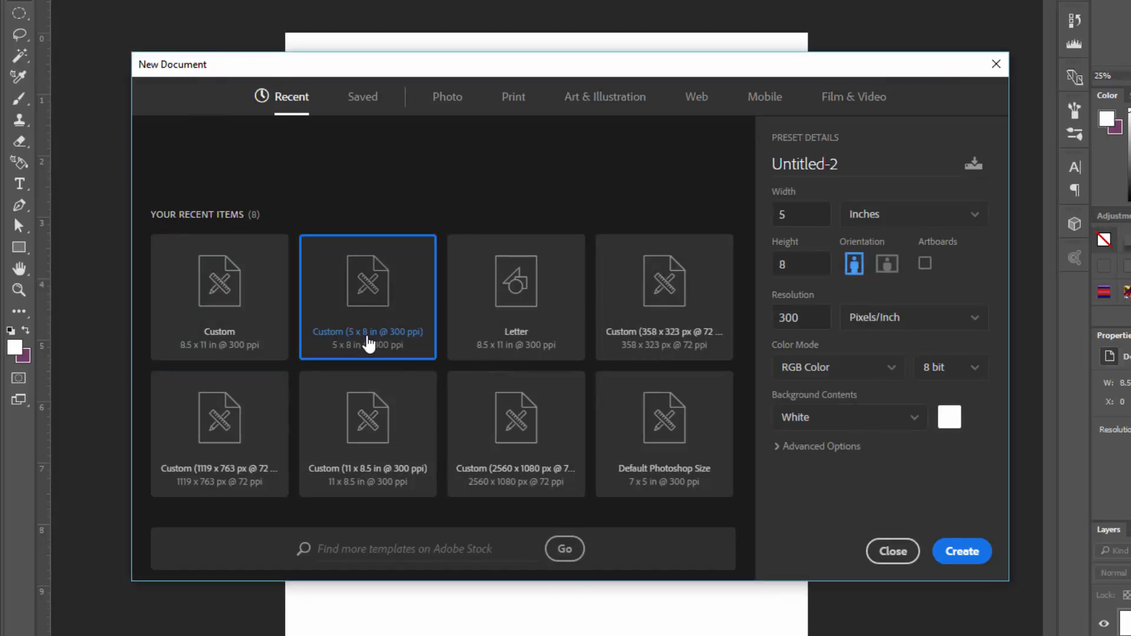
left_click(202, 316)
left_click(482, 316)
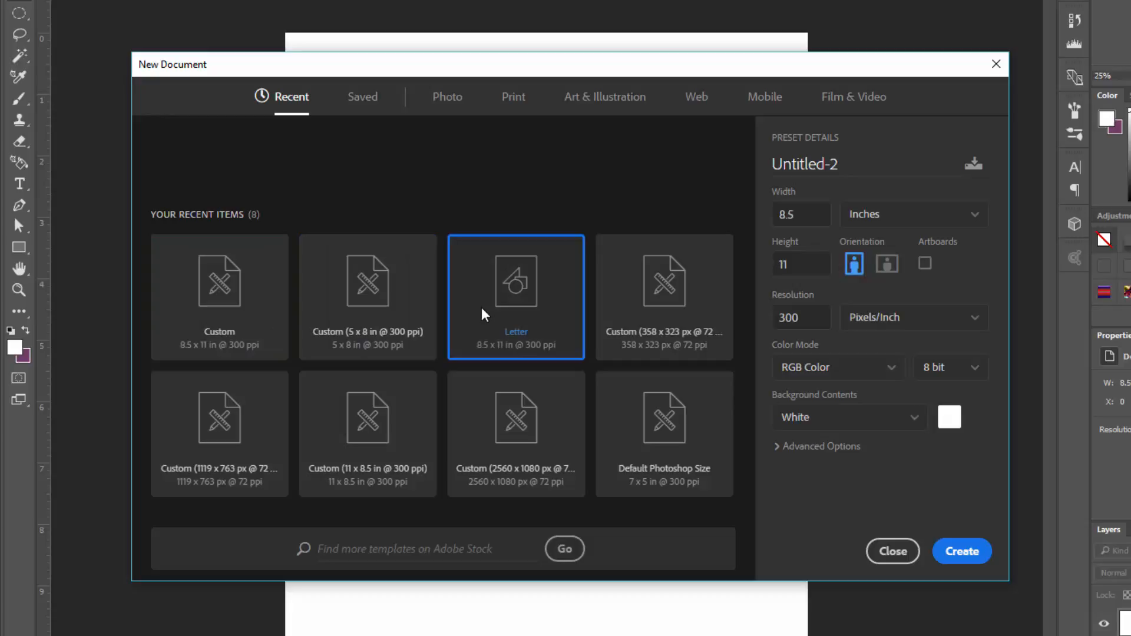
Try landscape orientation for the new Letter document and switch back to portrait
left_click(886, 267)
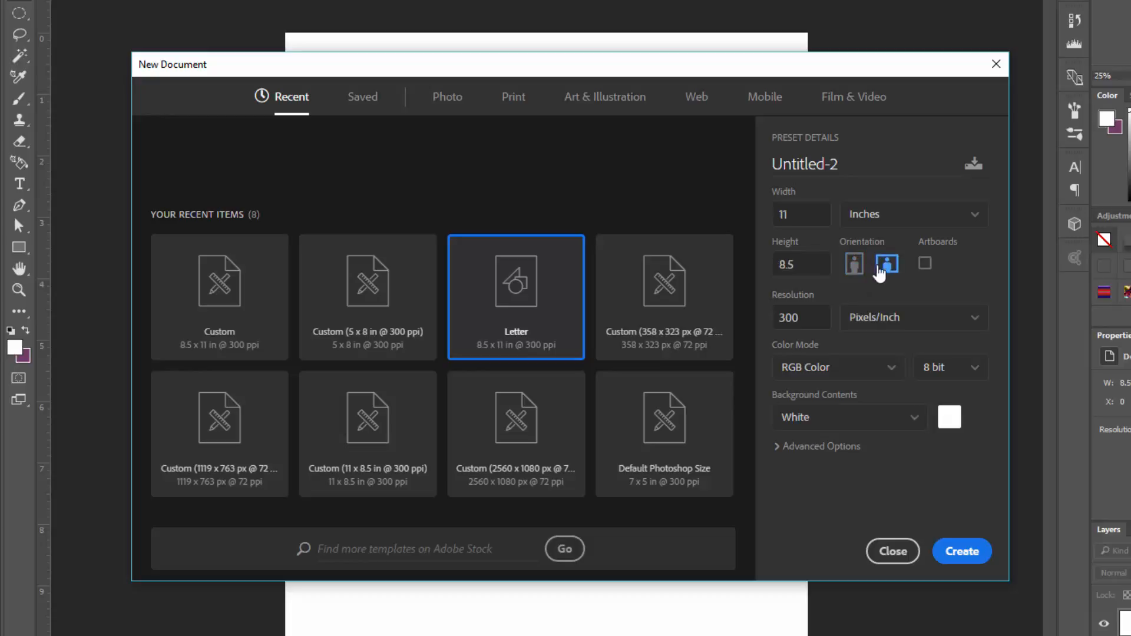
left_click(855, 268)
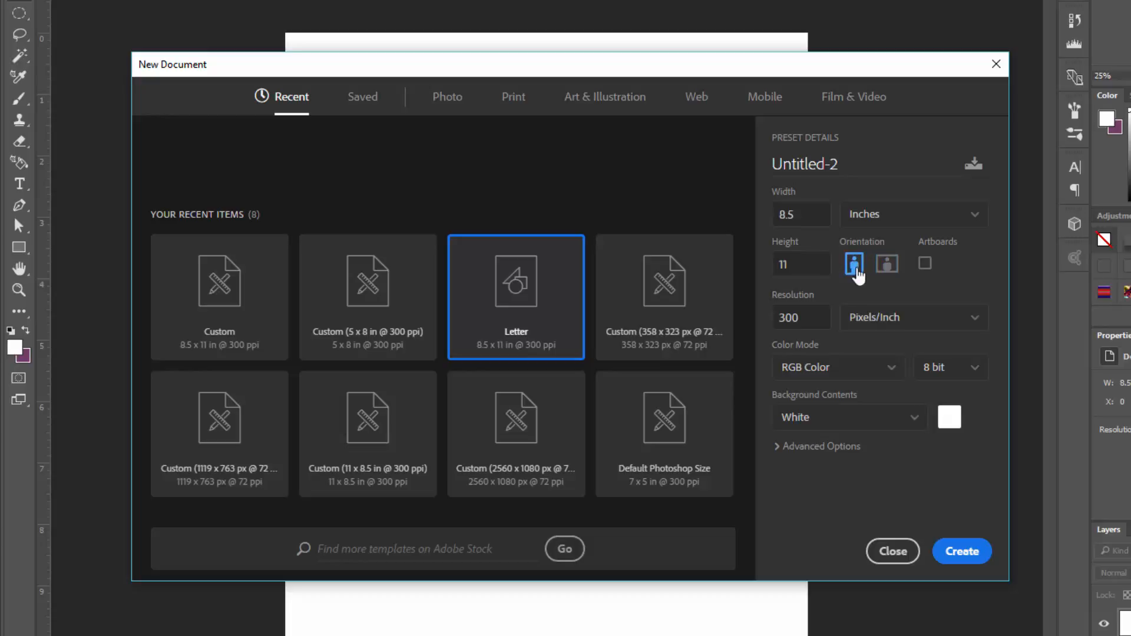
left_click(881, 266)
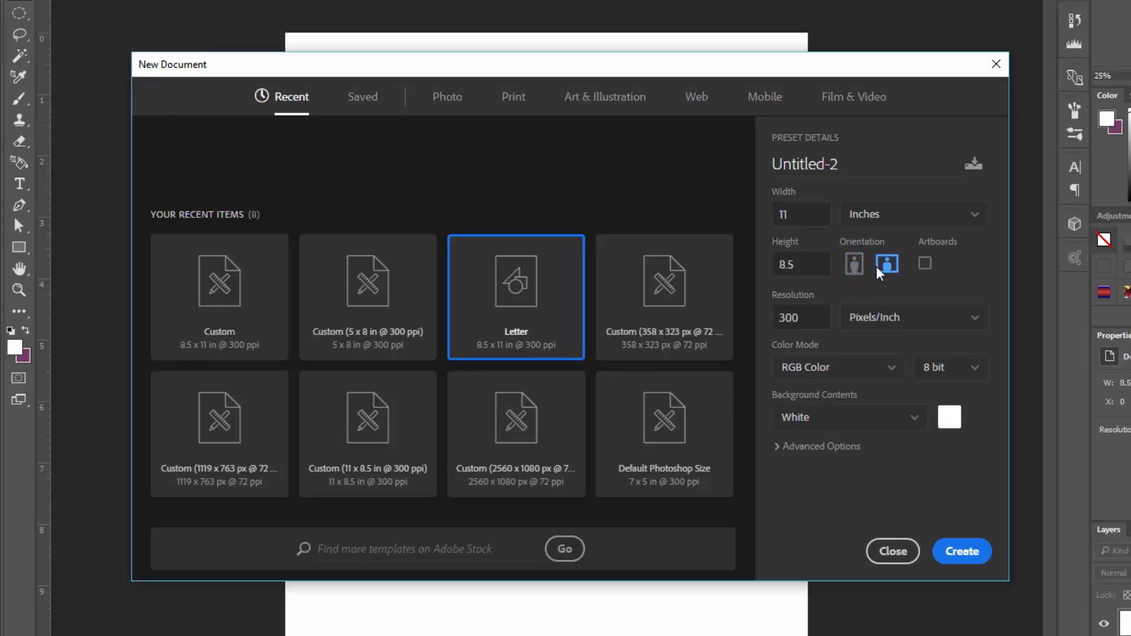
left_click(855, 265)
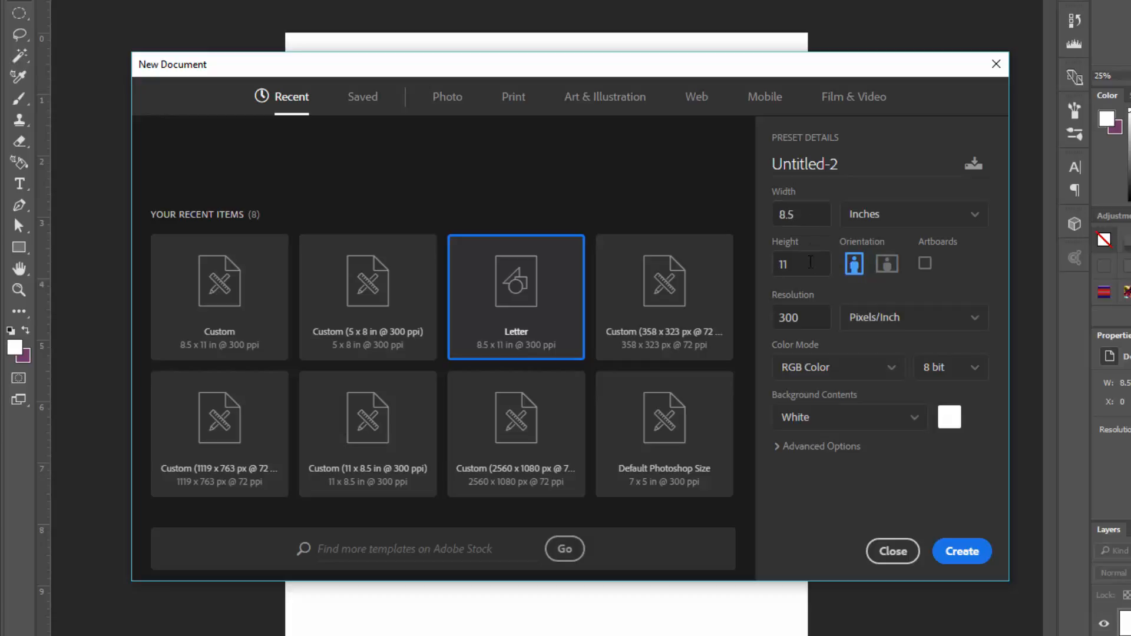
left_click(887, 267)
left_click(854, 265)
left_click(814, 213)
left_click(886, 266)
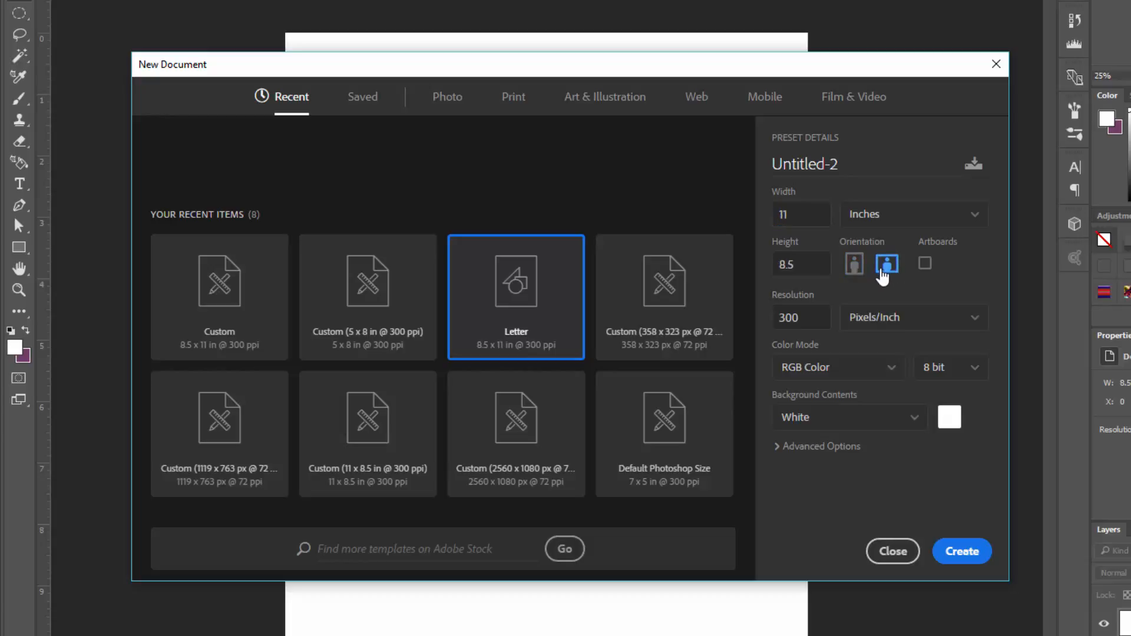
left_click(854, 265)
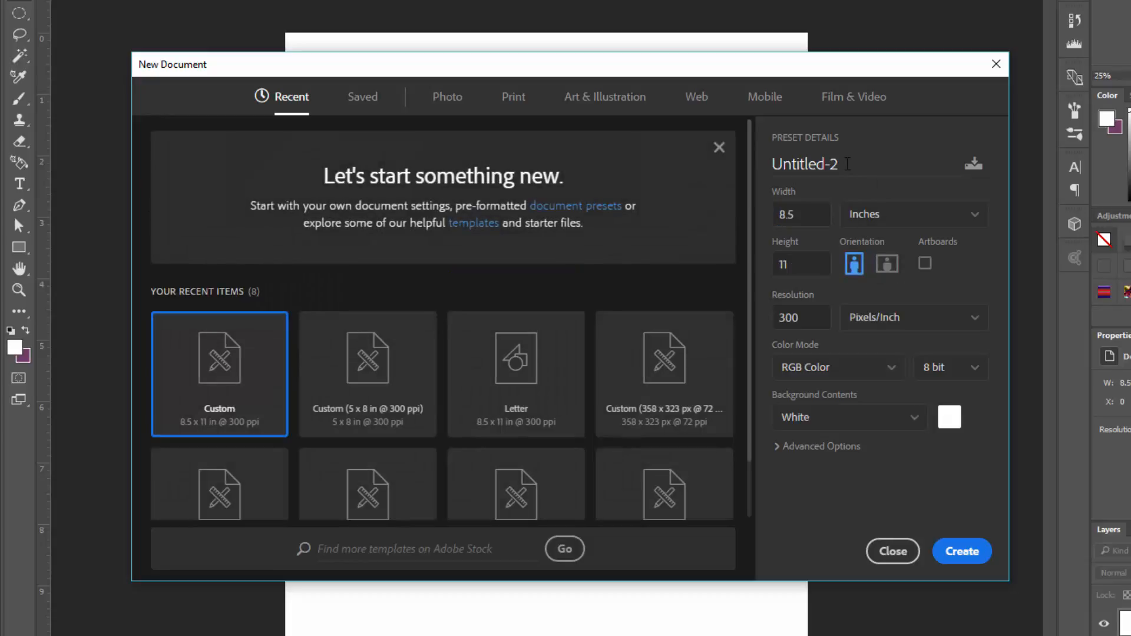
Choose the 8.5 × 11 inch Letter preset and name the new document "Project 1"
left_click(412, 385)
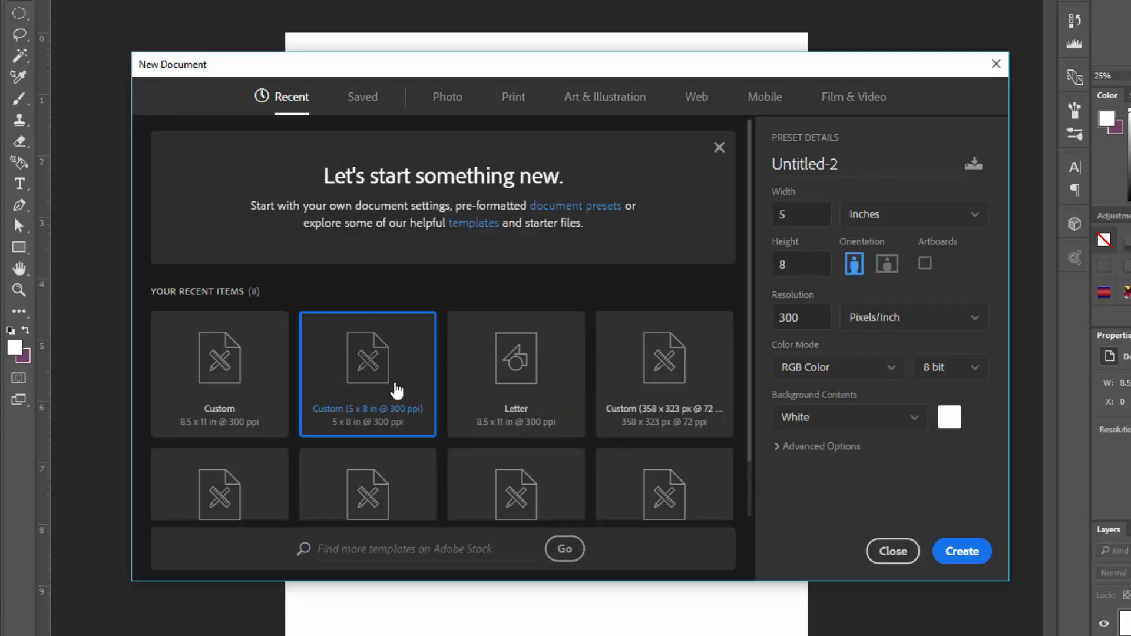
left_click(248, 383)
left_click(565, 383)
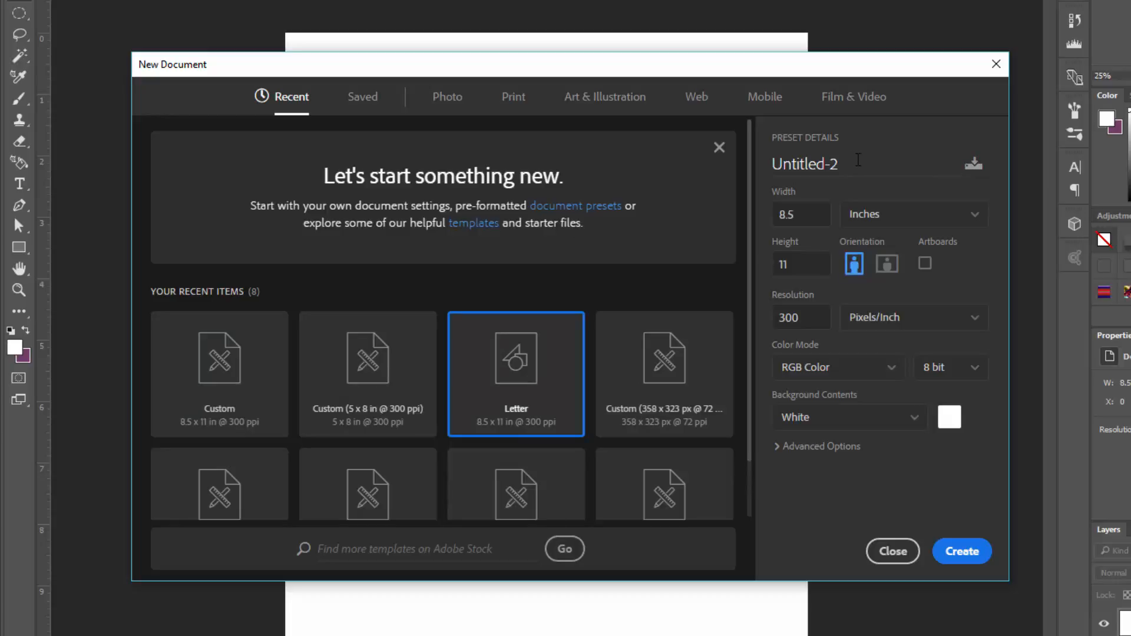
double_click(857, 160)
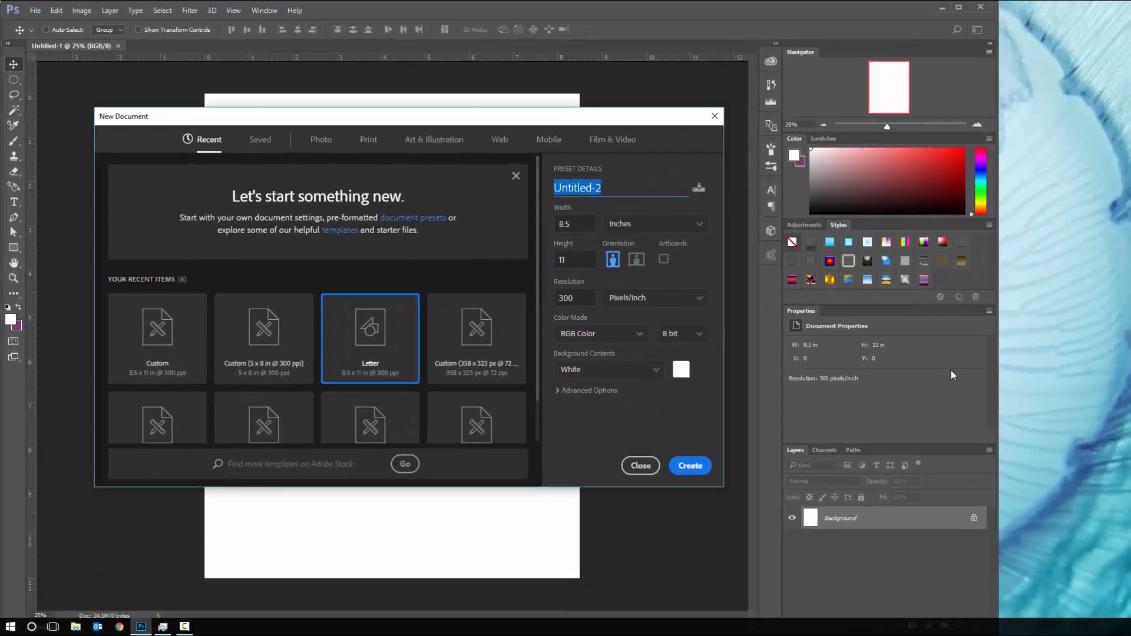
type("Project ")
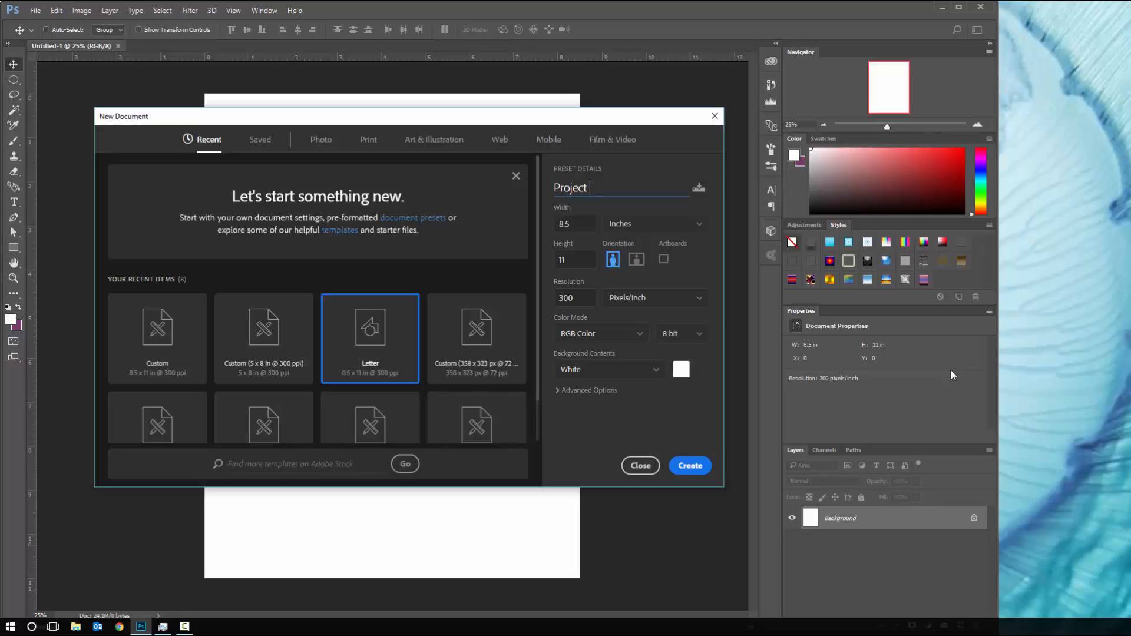
type("1")
Create the Project 1 document without saving its settings as a preset
left_click(699, 189)
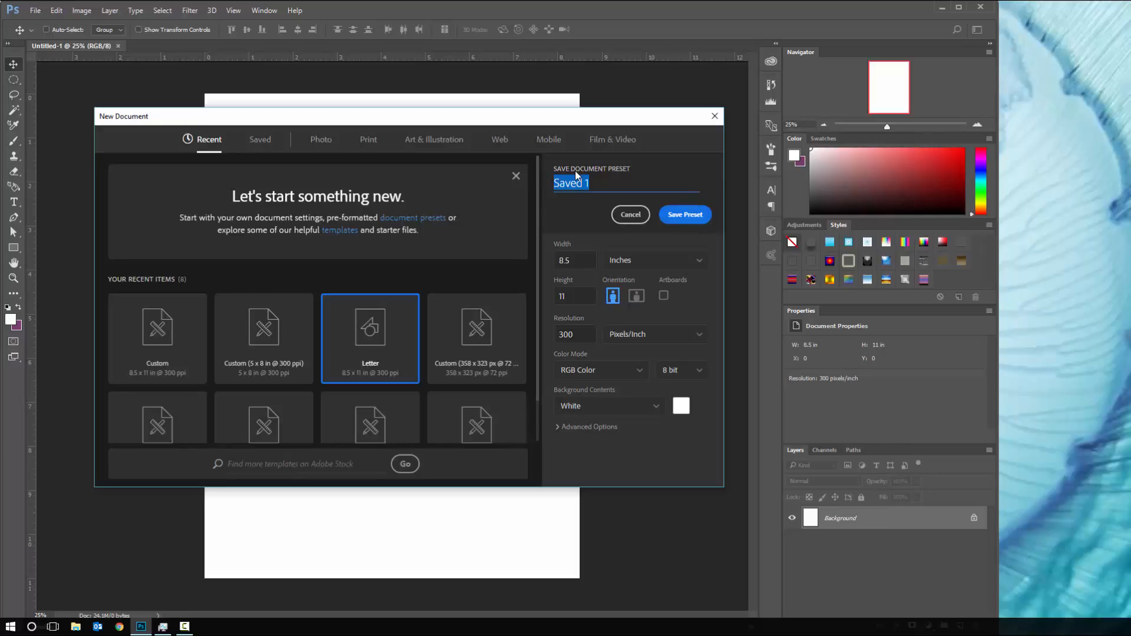
left_click(632, 213)
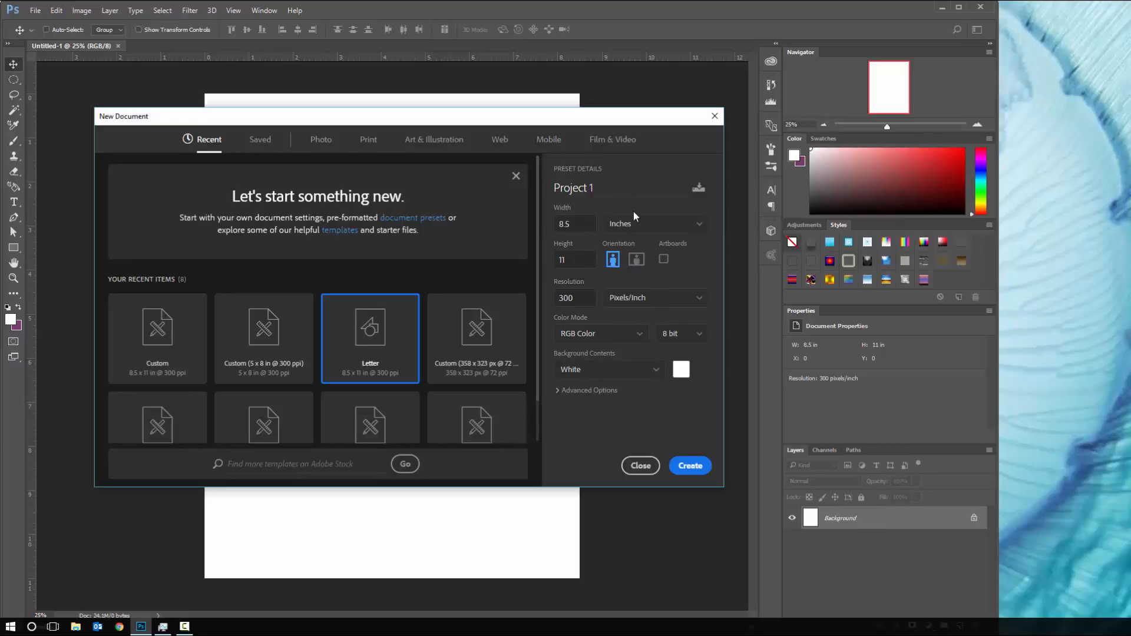
left_click(688, 468)
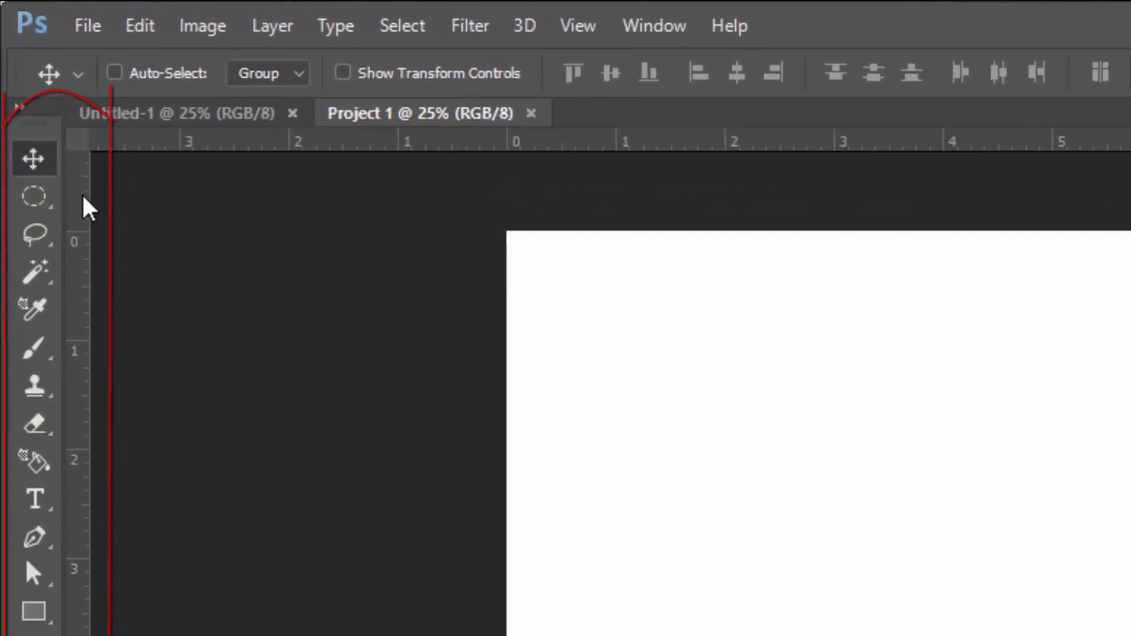
Examine the related tools grouped under the Lasso, Marquee, Brush, Eraser and Clone Stamp tools
left_click(42, 235)
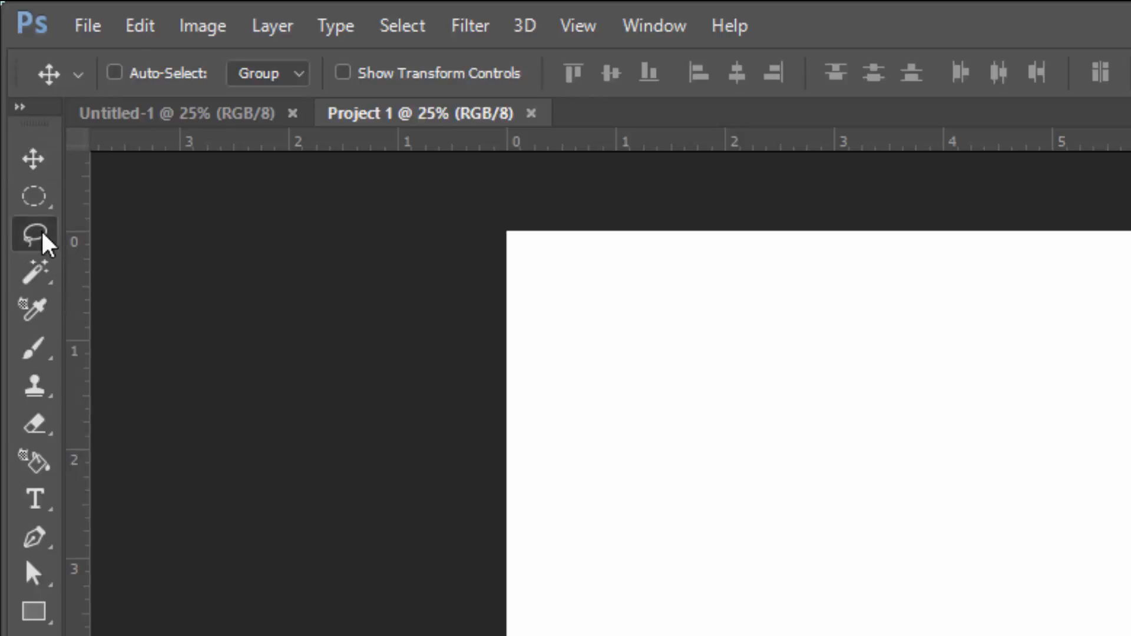
right_click(42, 235)
right_click(30, 201)
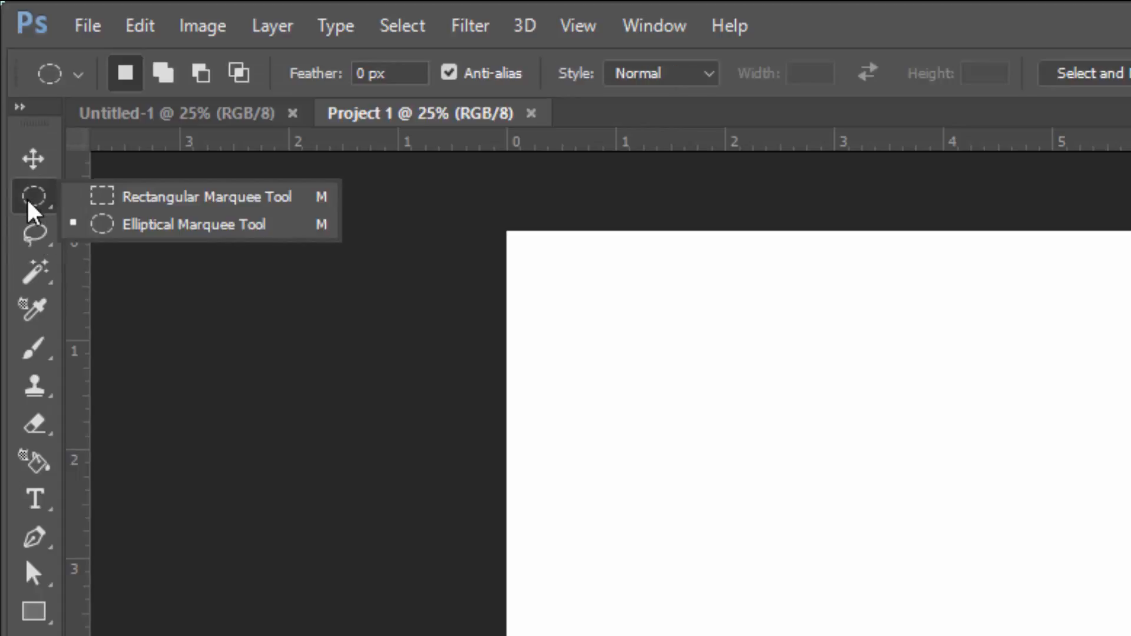
right_click(41, 362)
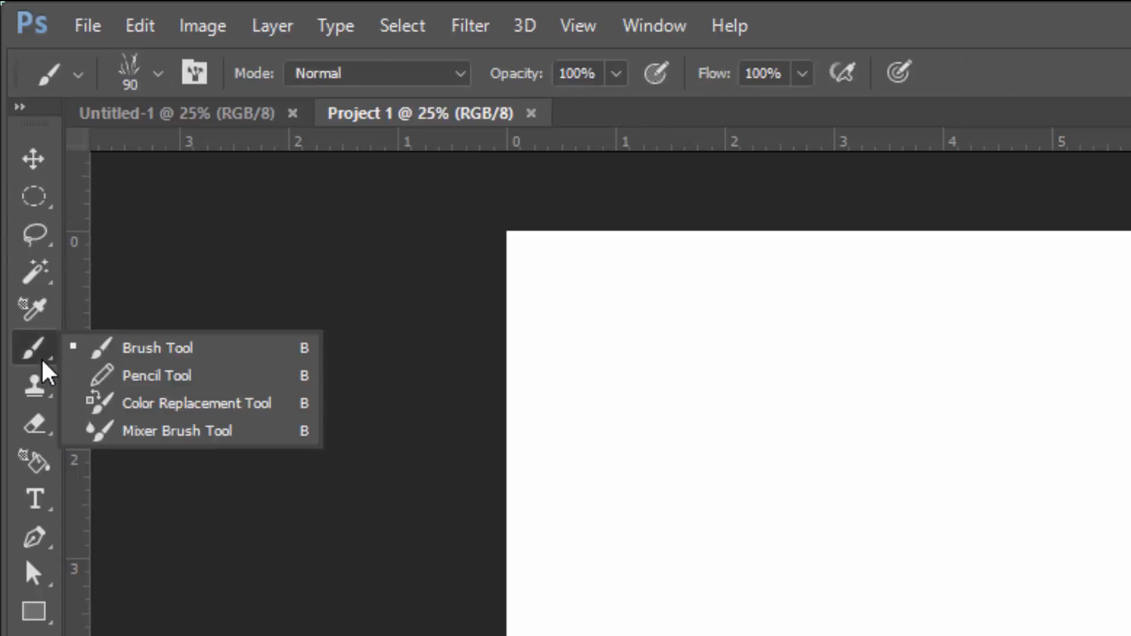
right_click(45, 433)
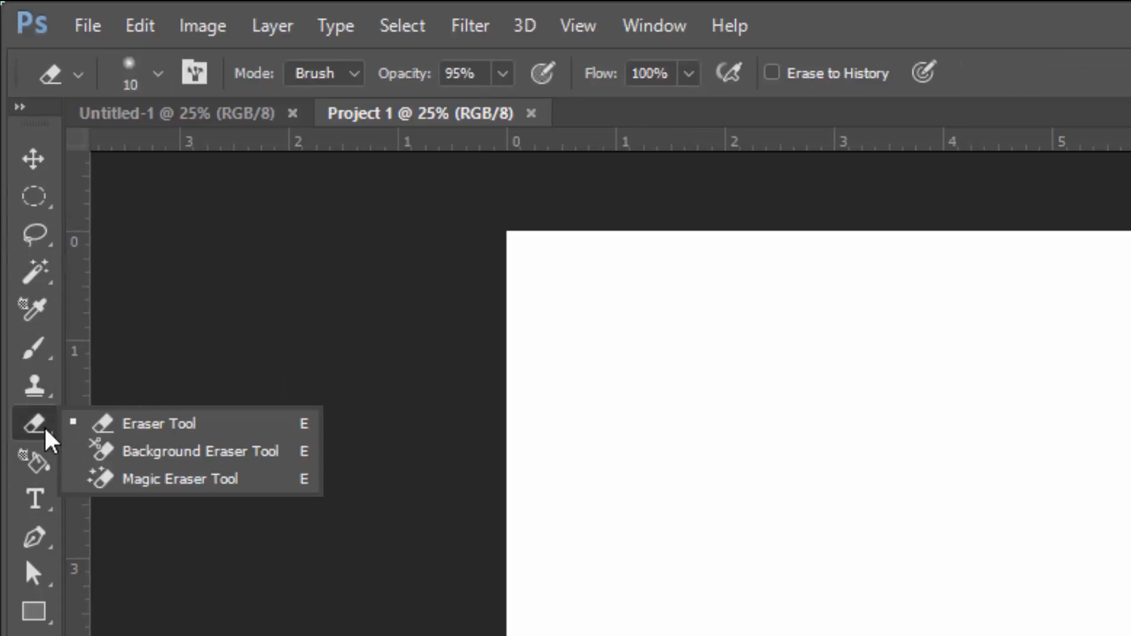
right_click(41, 387)
right_click(41, 348)
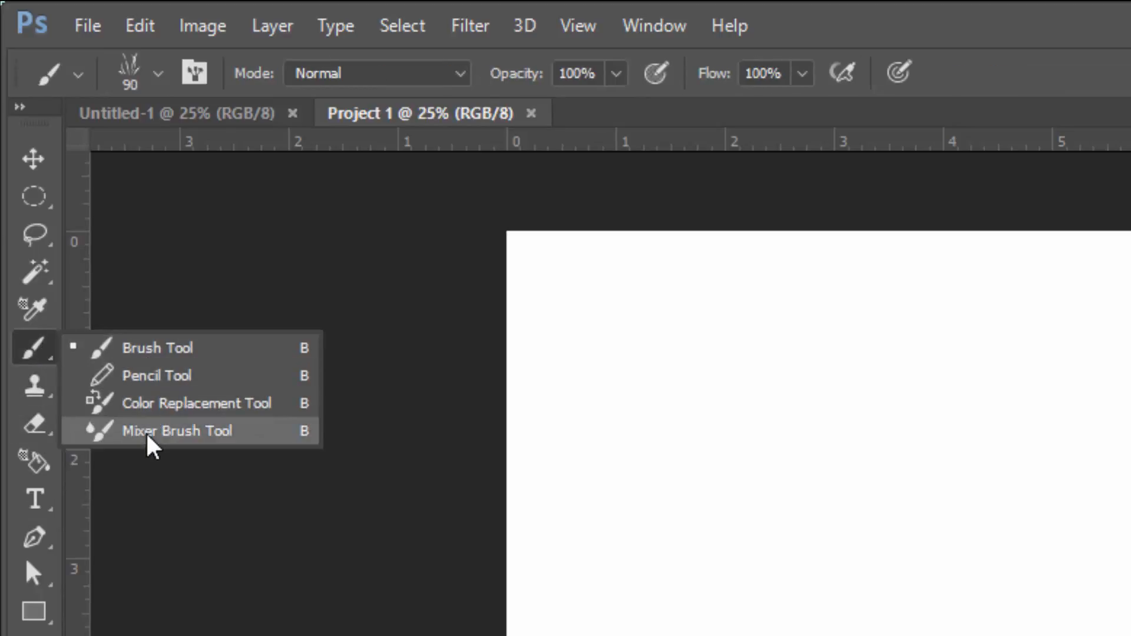
right_click(42, 198)
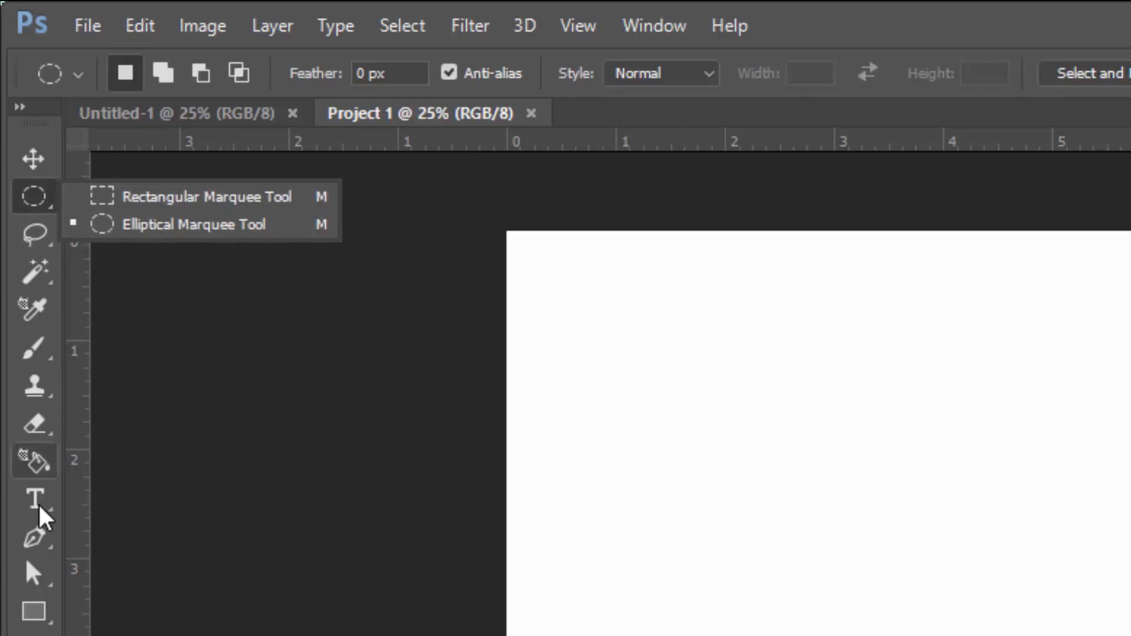
left_click(177, 482)
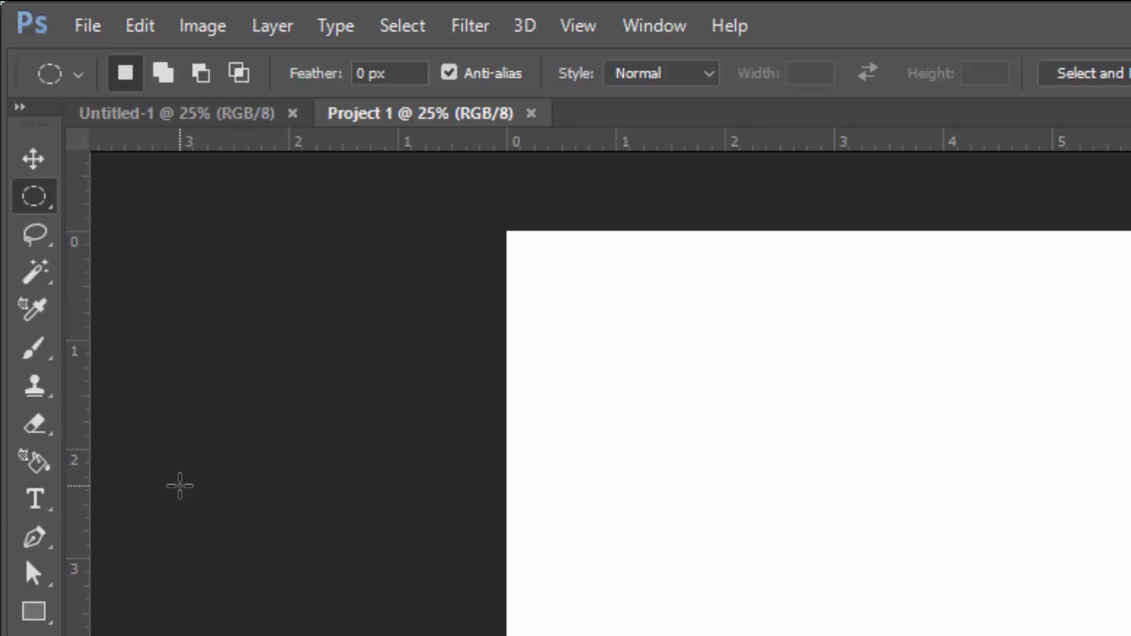
Activate the Move tool and look over the available file and editing commands
left_click(31, 159)
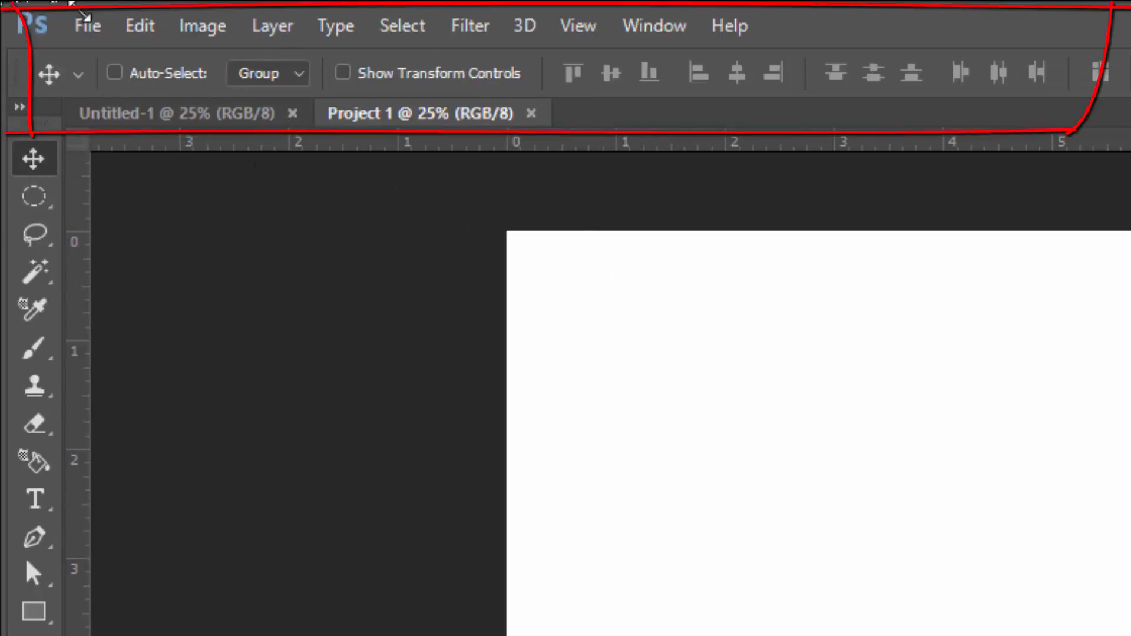
left_click(85, 27)
mouse_move(126, 37)
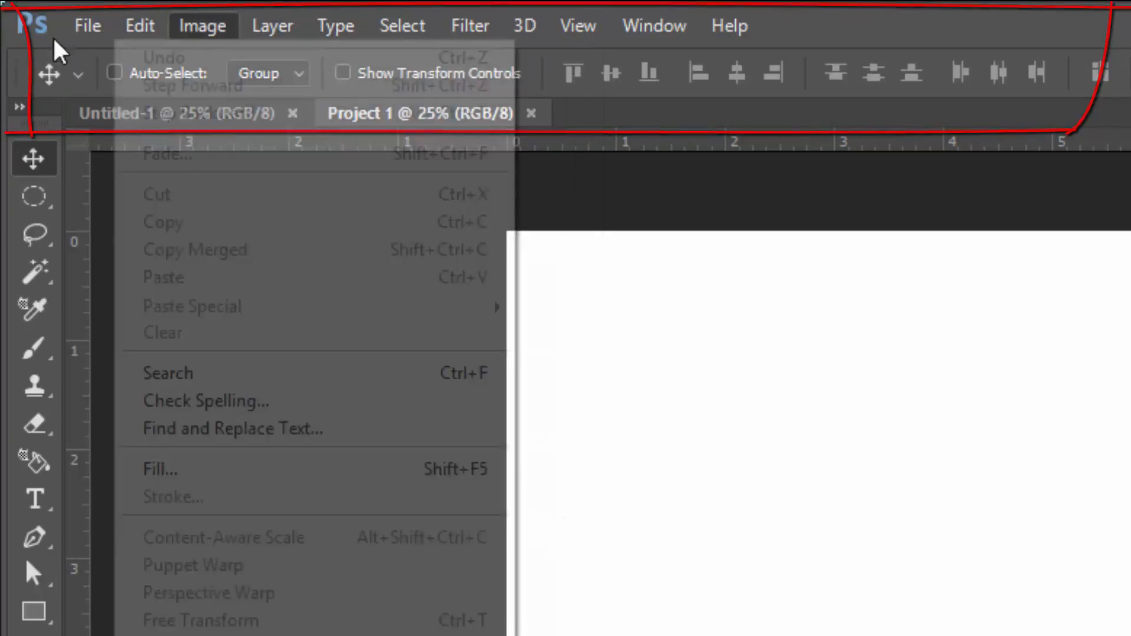
mouse_move(88, 26)
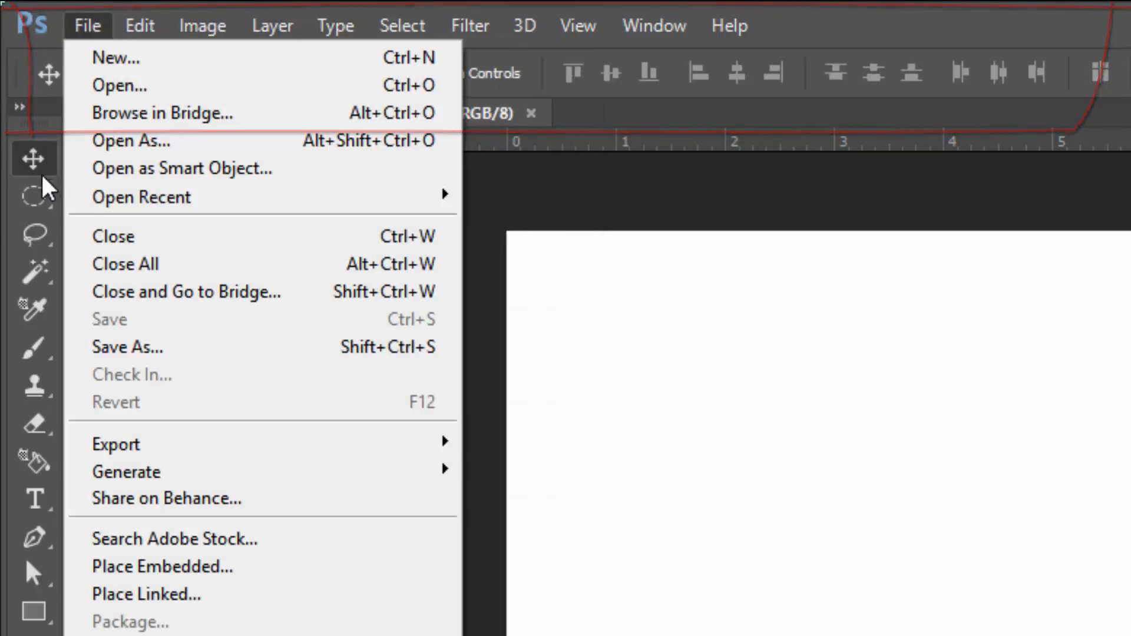
left_click(42, 177)
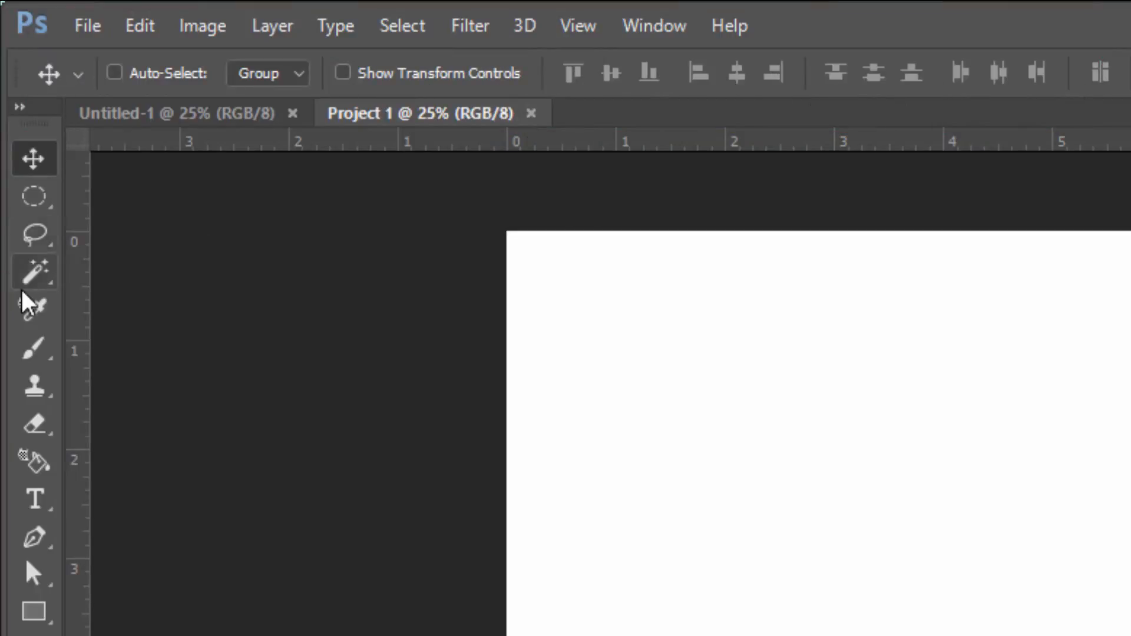
Compare the option settings of the Magic Wand, Type, 3D Material Drop and Pen tools, and return to the Move tool
left_click(34, 275)
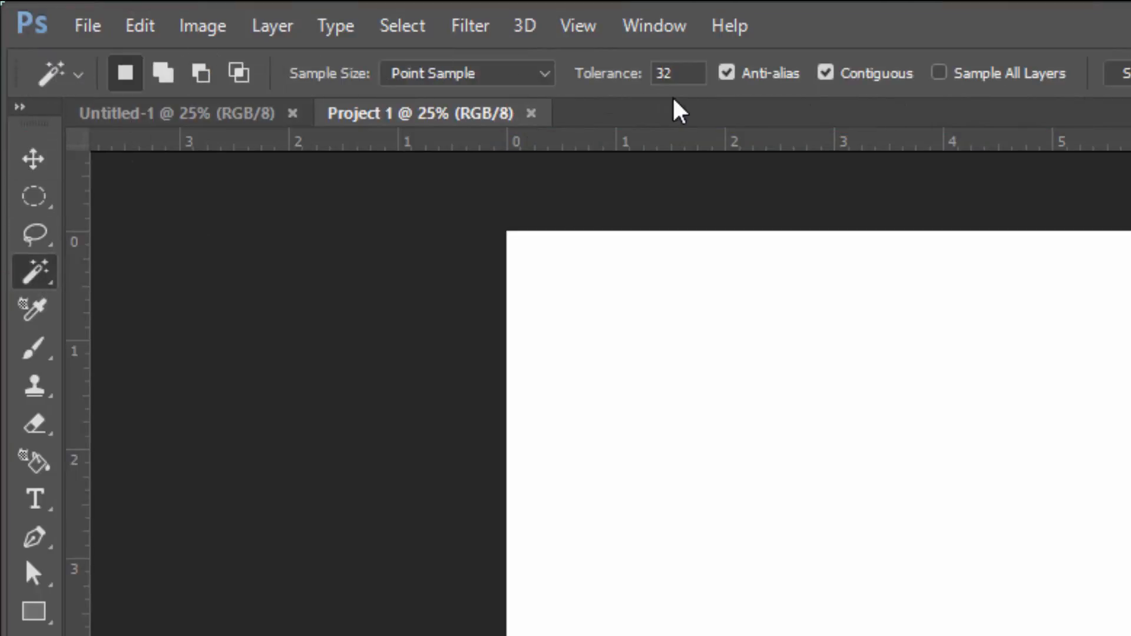
left_click(43, 499)
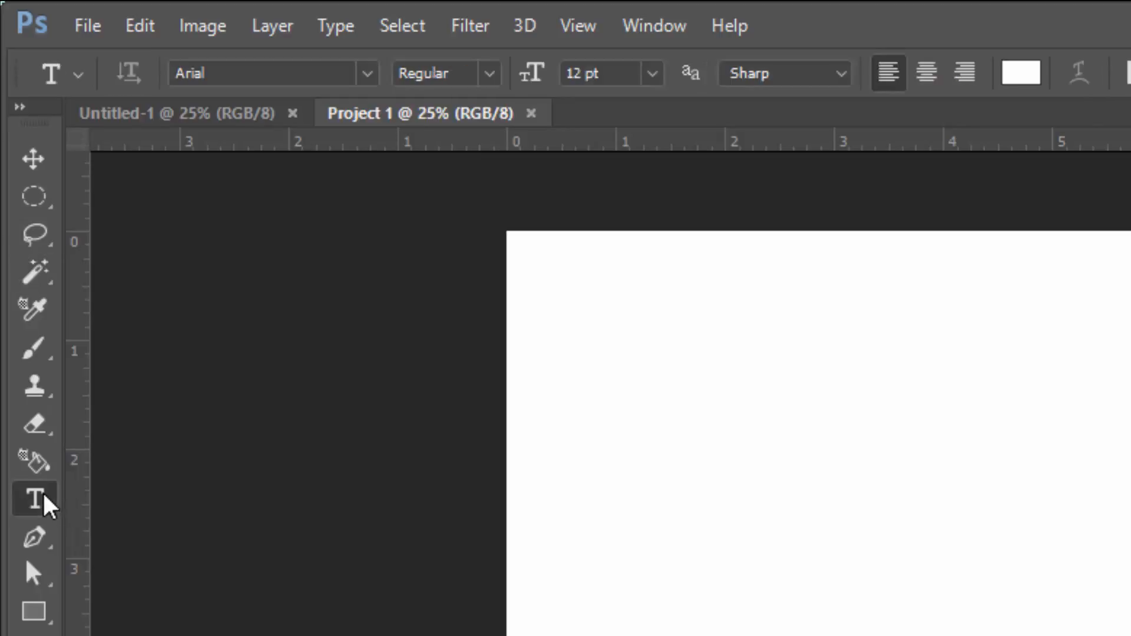
left_click(35, 463)
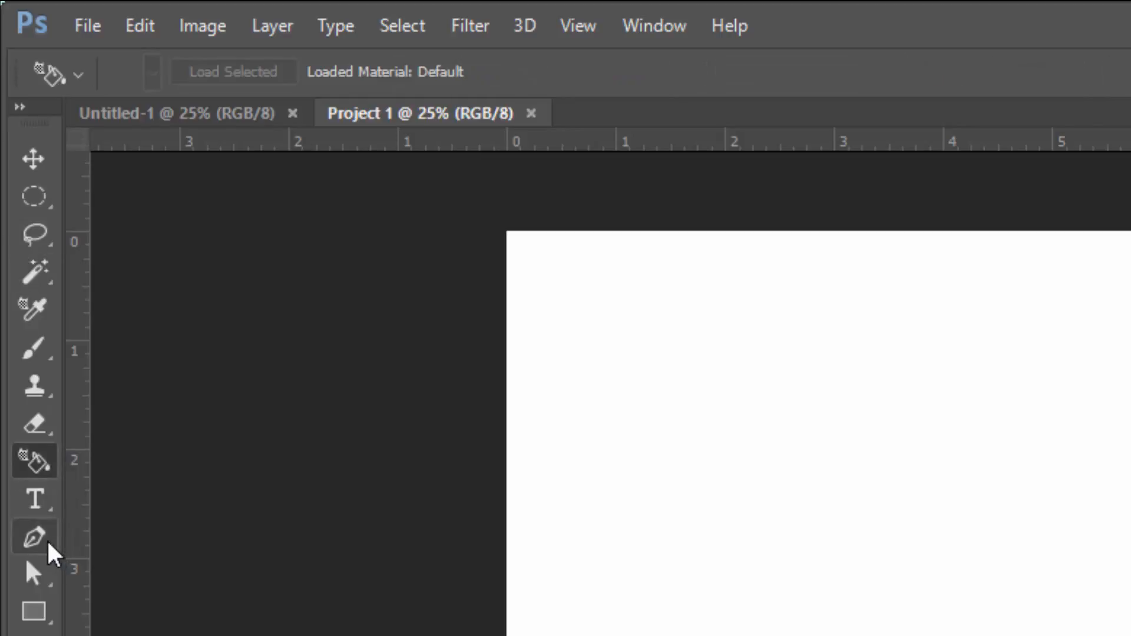
left_click(43, 538)
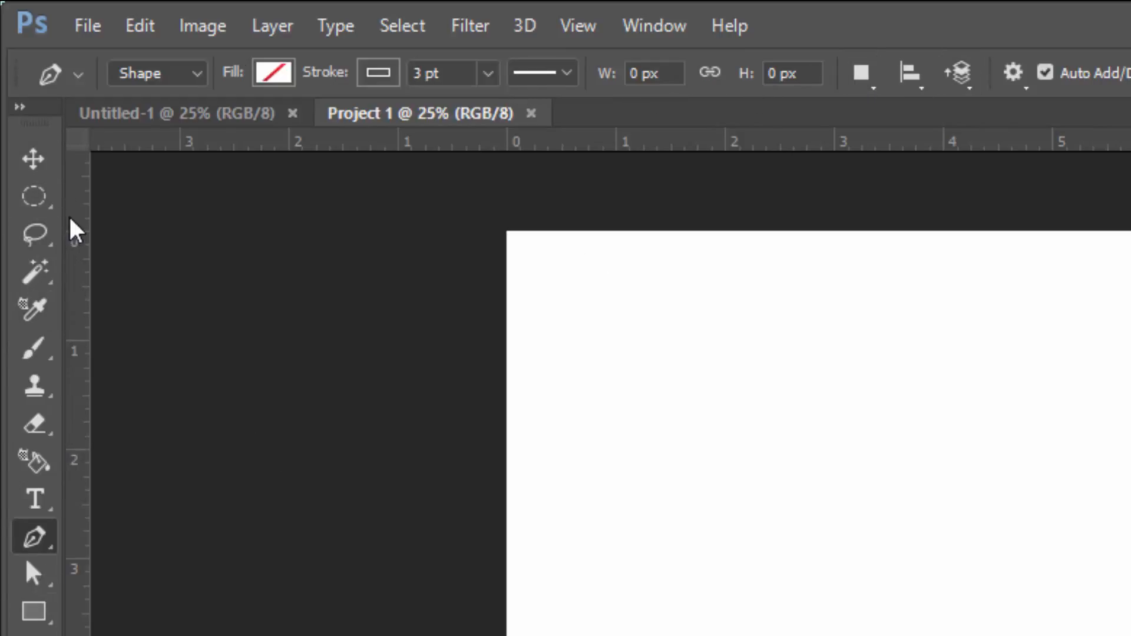
left_click(34, 273)
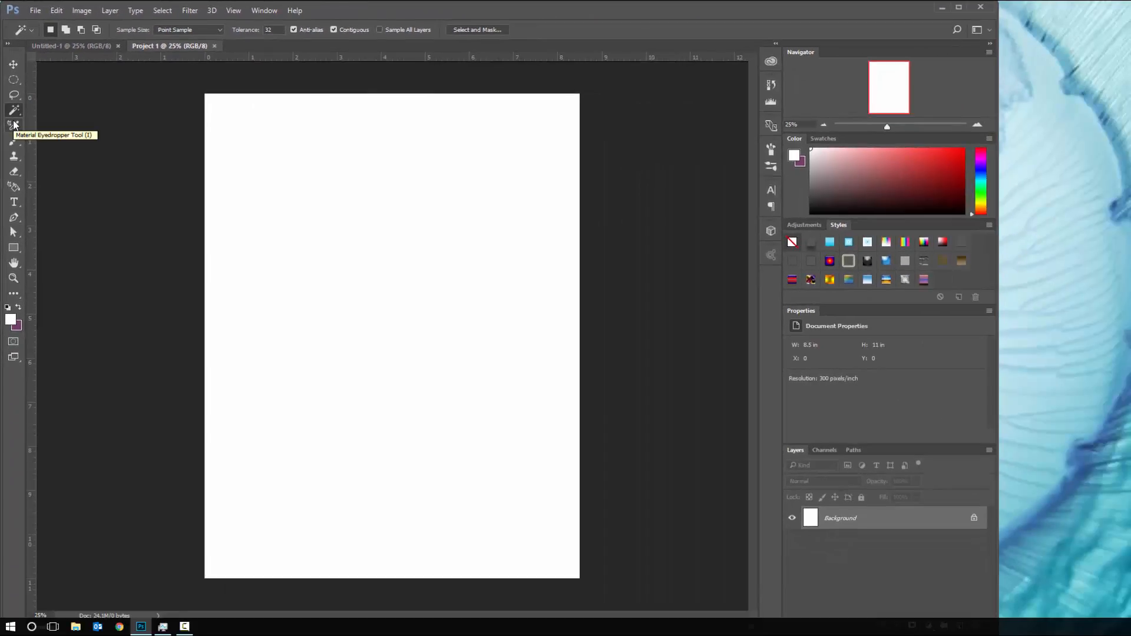
left_click(8, 67)
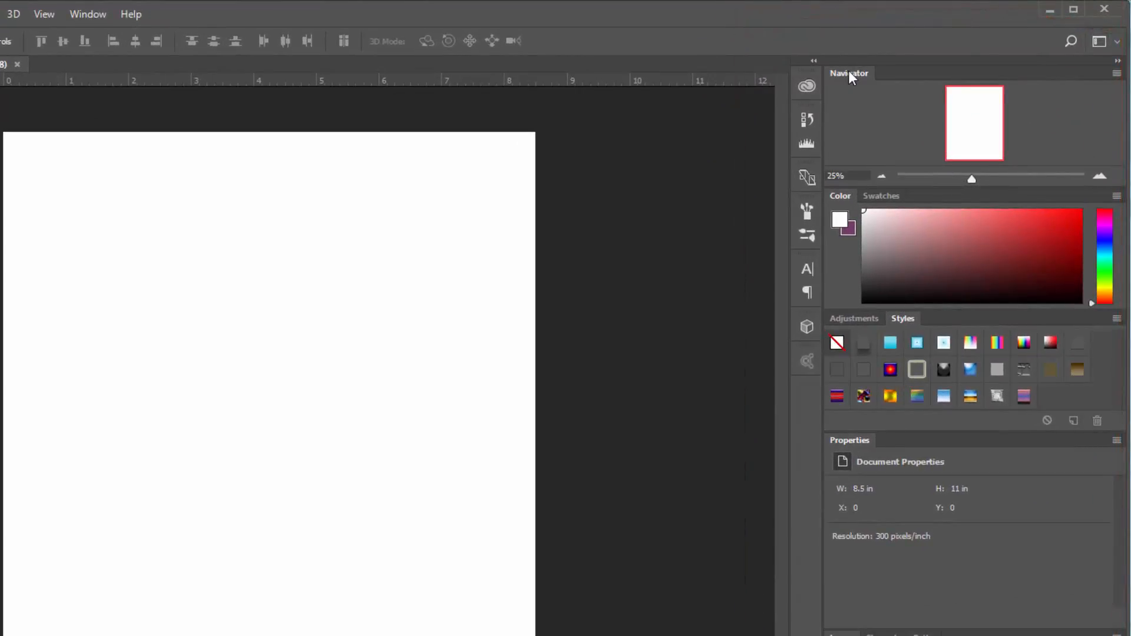
Try collapsing and expanding the Navigator panel, glance at the Swatches, and leave the Navigator collapsed with Color showing
mouse_move(849, 72)
left_mouse_down()
mouse_move(362, 153)
mouse_move(637, 127)
mouse_move(872, 69)
left_mouse_up()
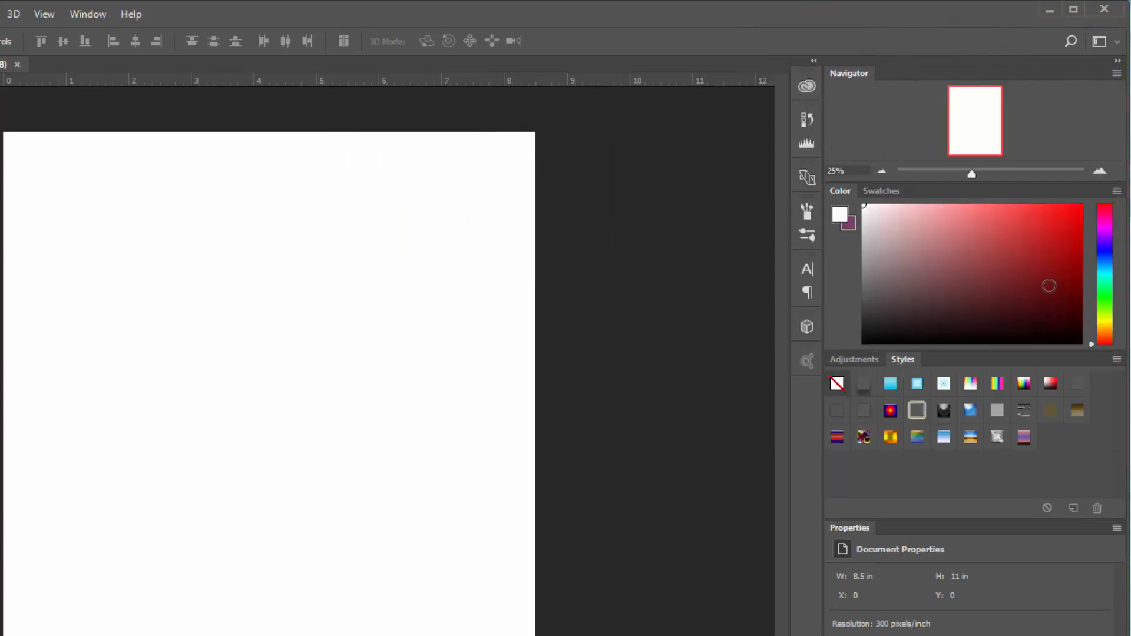
double_click(862, 73)
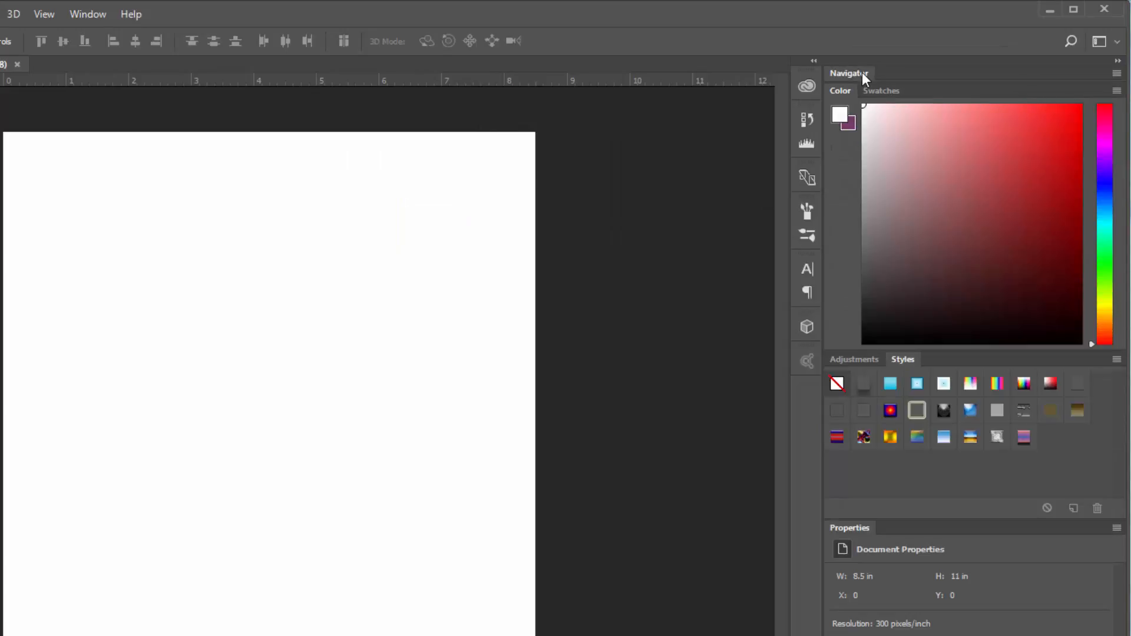
left_click(879, 91)
left_click(837, 91)
double_click(843, 70)
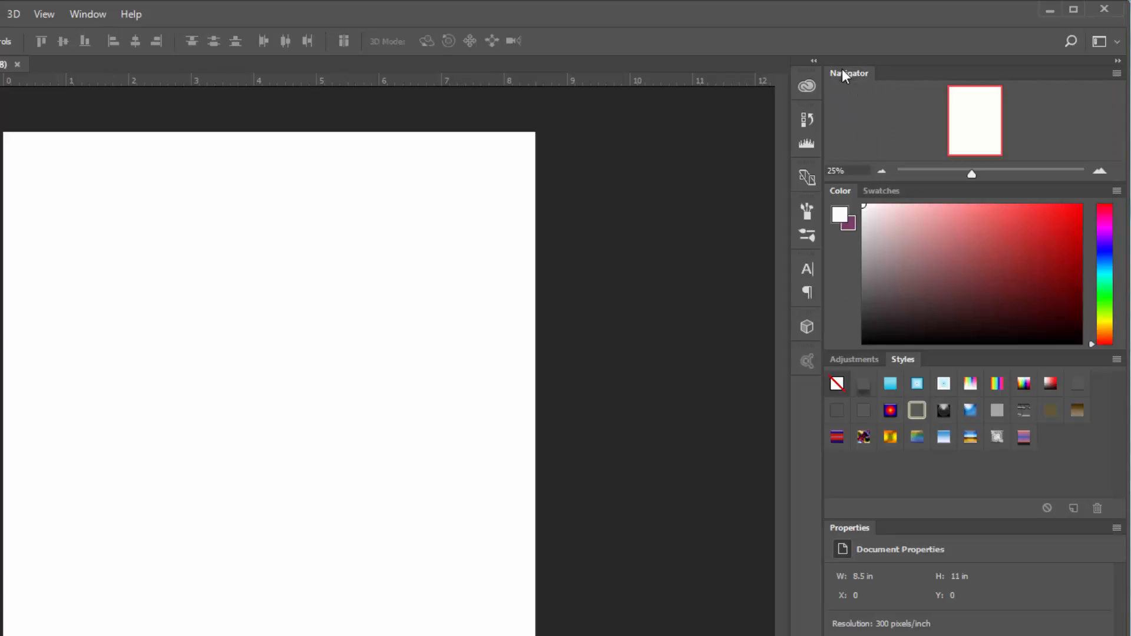
double_click(843, 69)
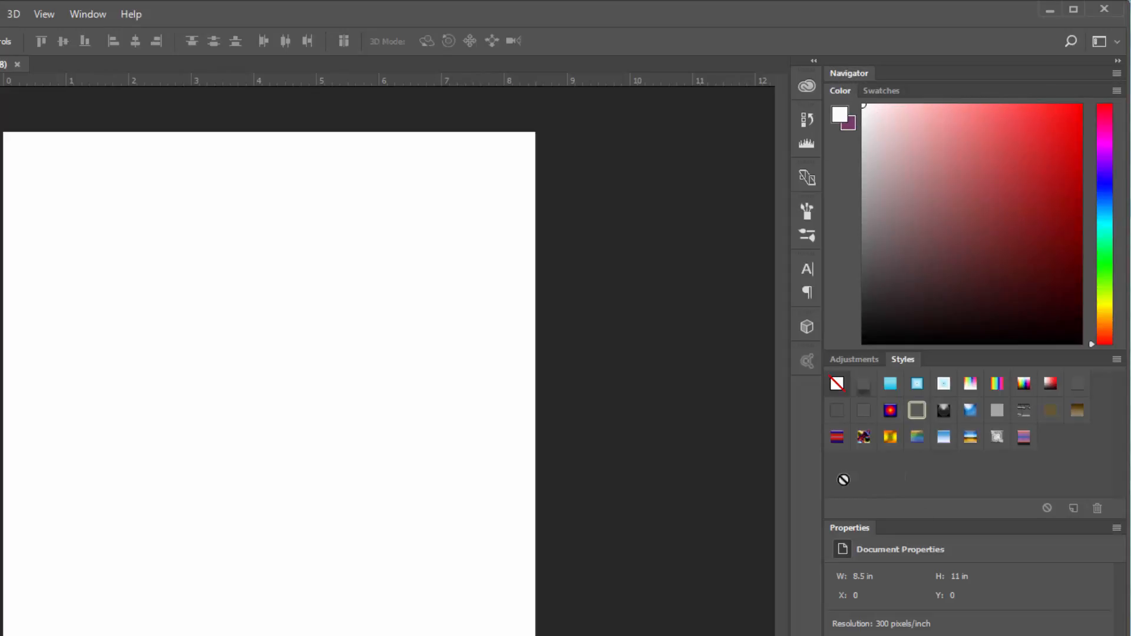
Pull the Properties and Styles panels out of the dock as floating panels and close both
double_click(854, 528)
double_click(854, 528)
left_click_drag(855, 528, 379, 325)
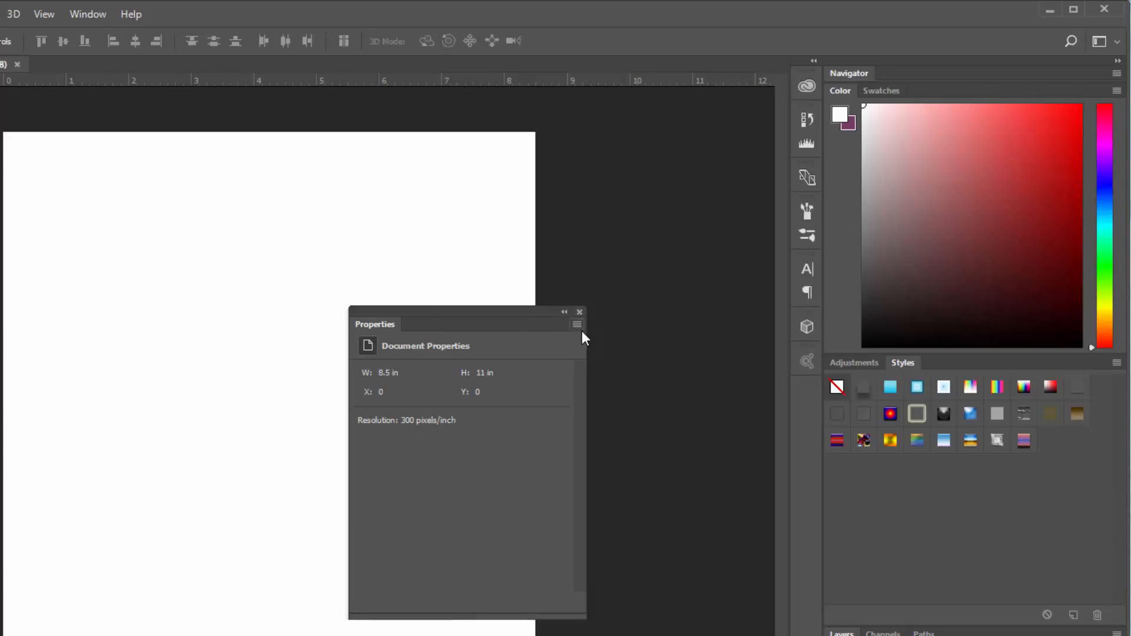
left_click_drag(480, 312, 546, 306)
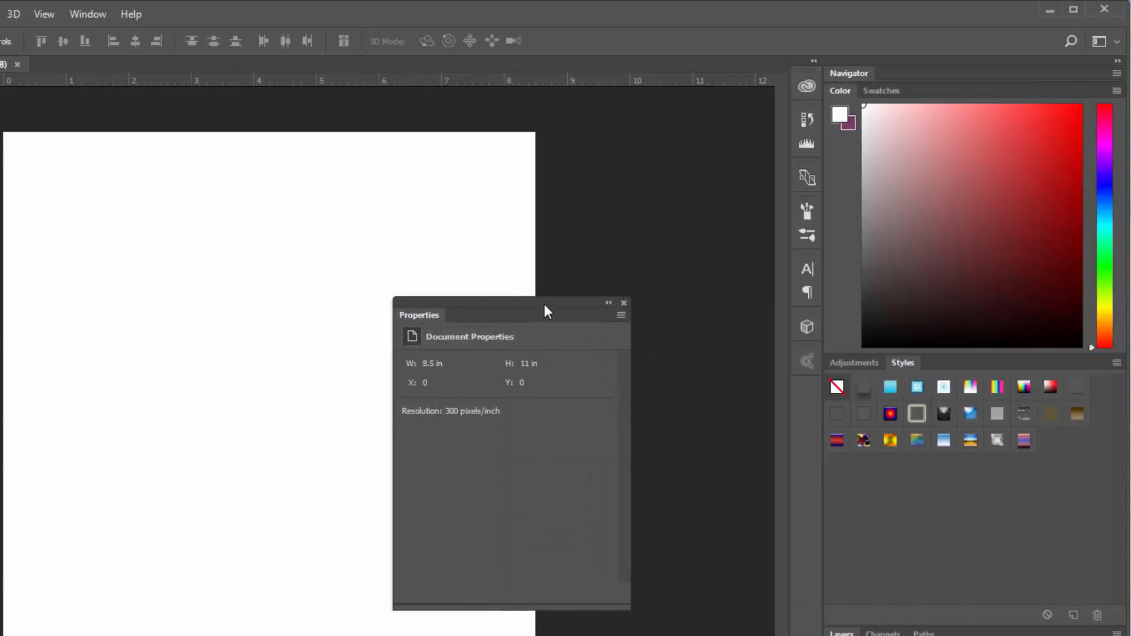
left_click(623, 304)
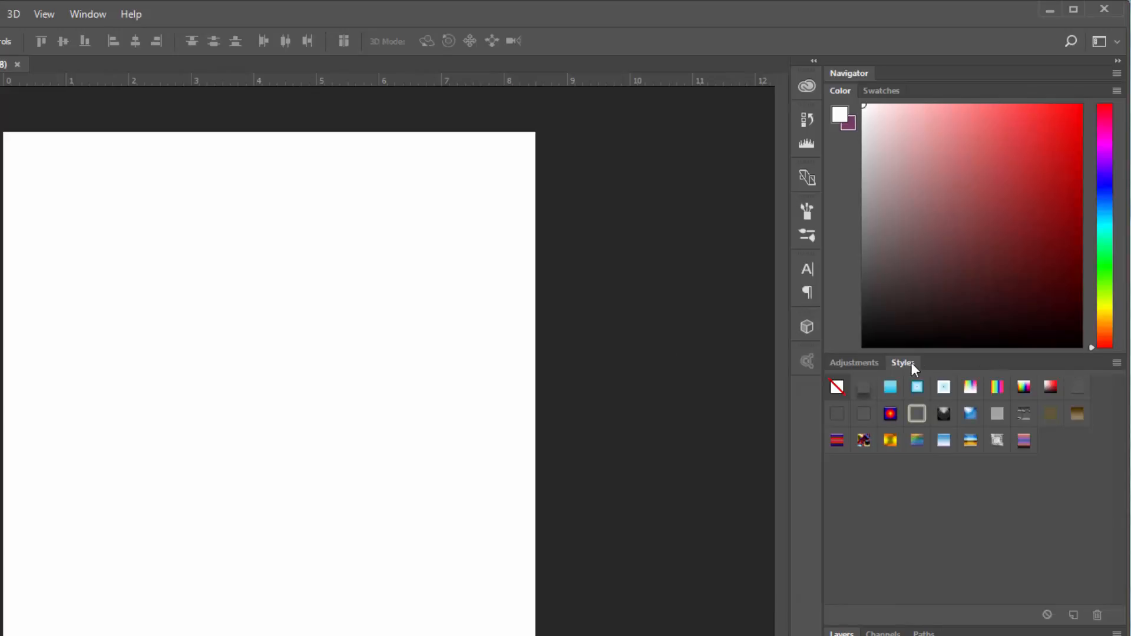
left_click_drag(902, 362, 339, 281)
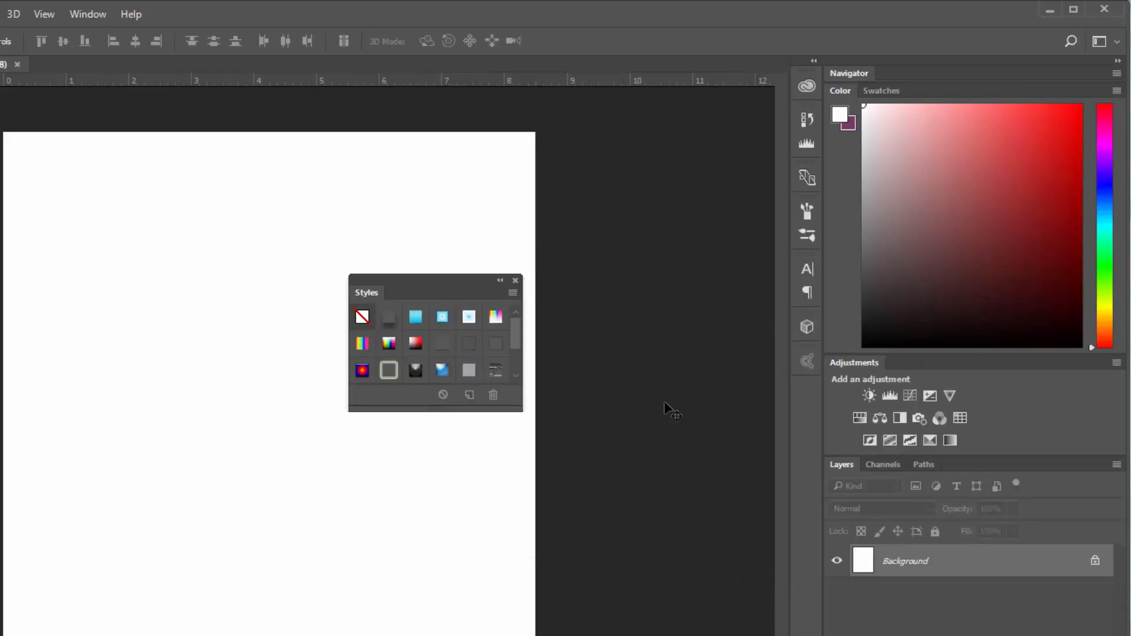
left_click(516, 282)
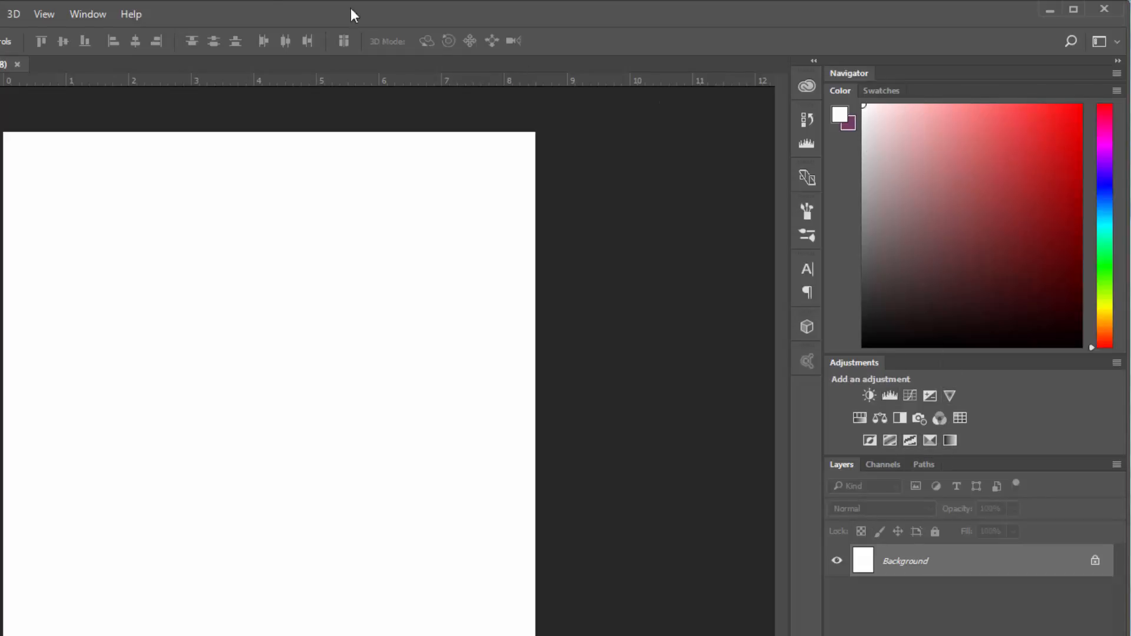
Reopen the Styles panel, dock it with Adjustments, and pull it back out to close it again
left_click(86, 18)
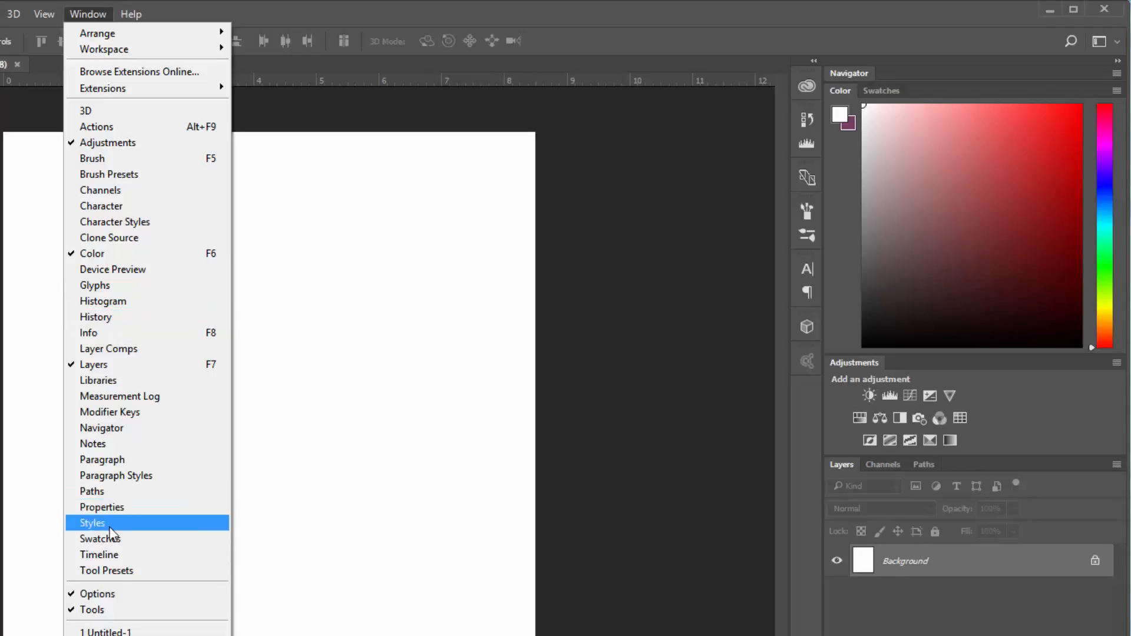
left_click(92, 523)
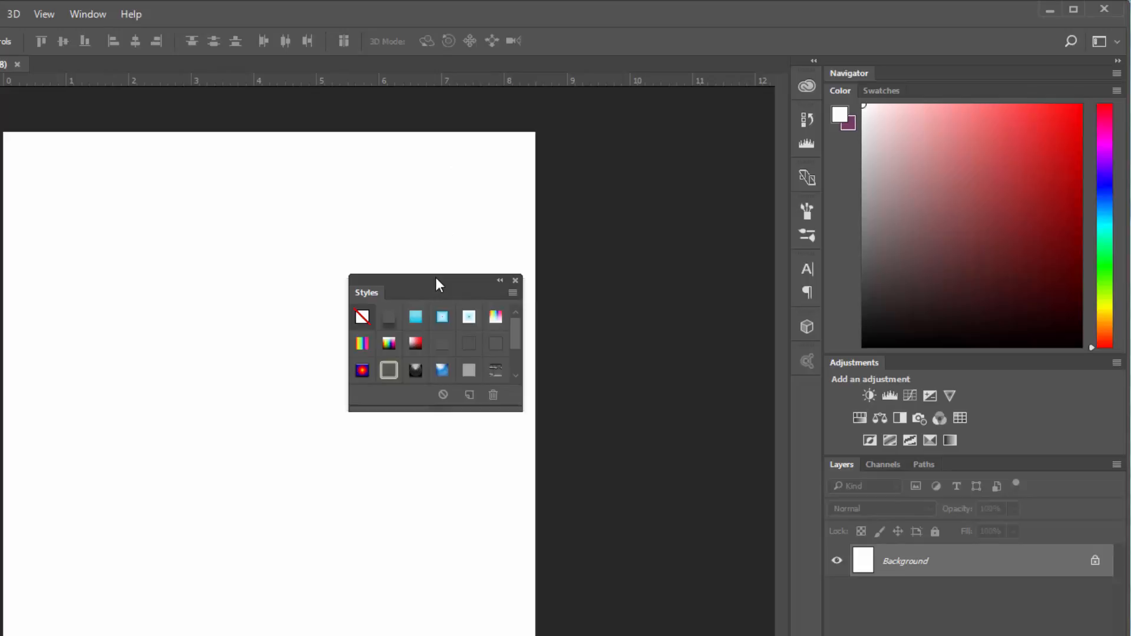
left_click_drag(462, 283, 1001, 374)
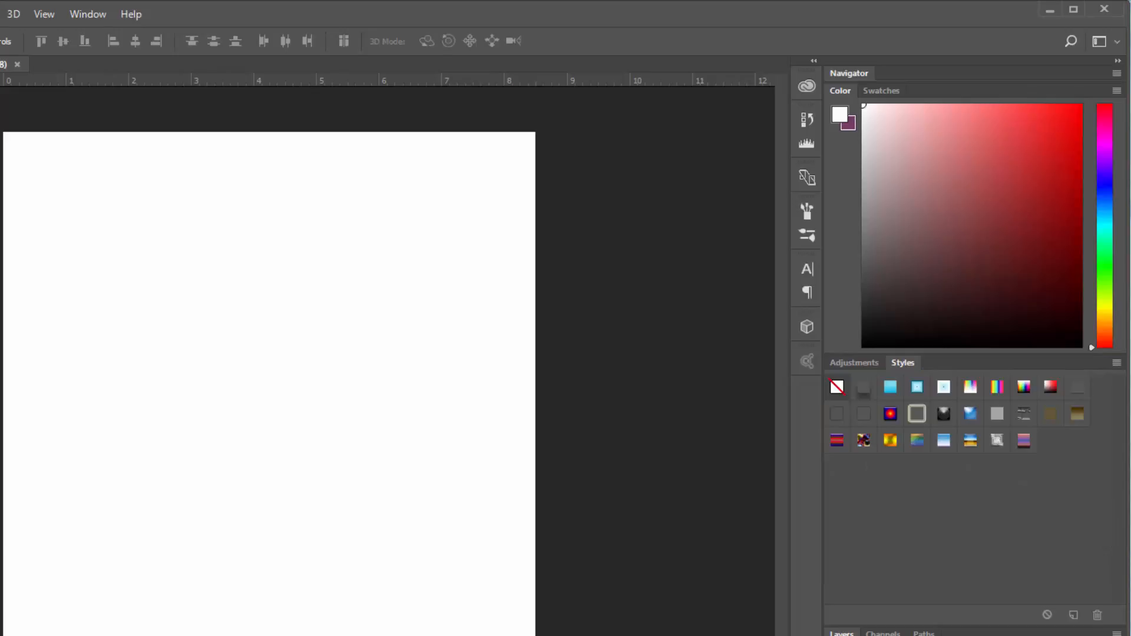
left_click_drag(903, 362, 523, 372)
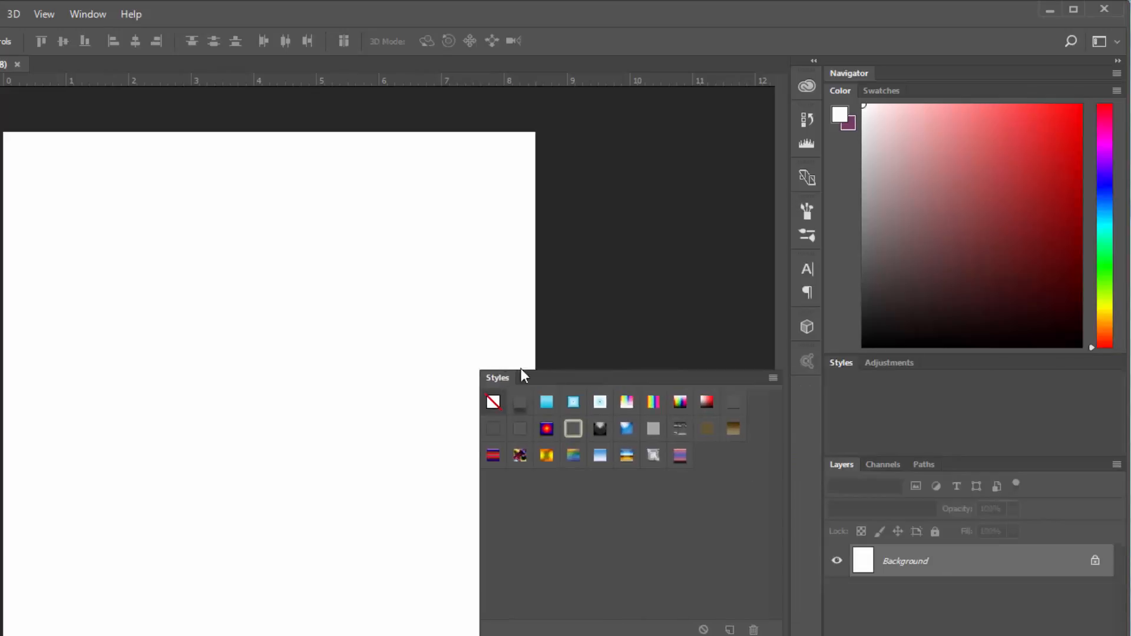
left_click(647, 365)
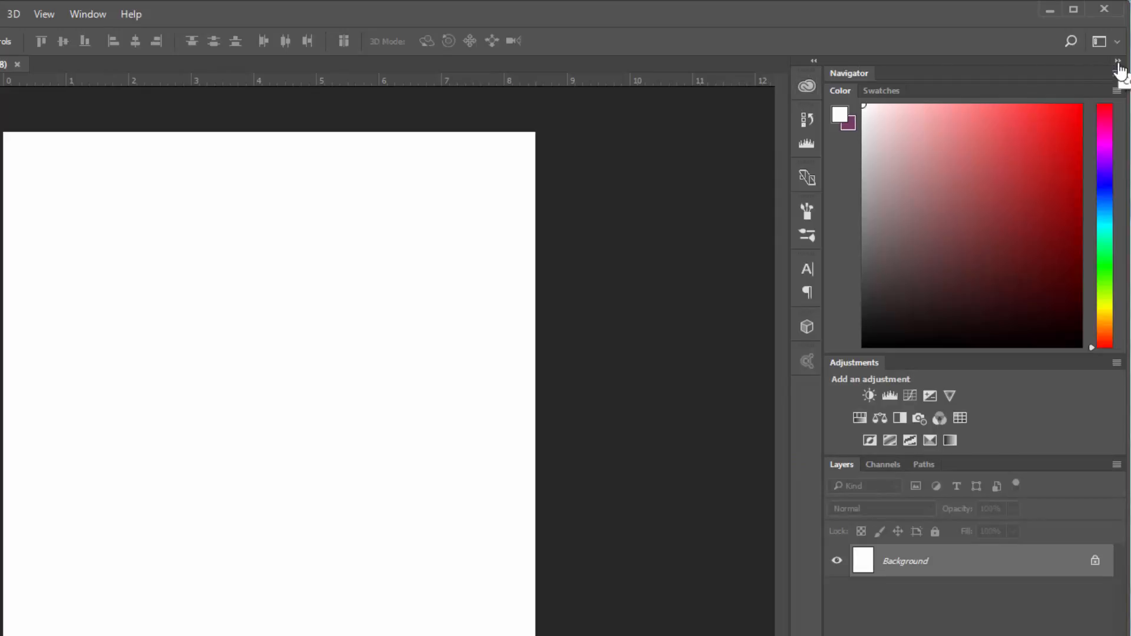
Collapse and re-expand the main panel dock, and expand the neighbouring icon column into full panels
left_click(1117, 61)
left_click(1118, 63)
left_click(814, 61)
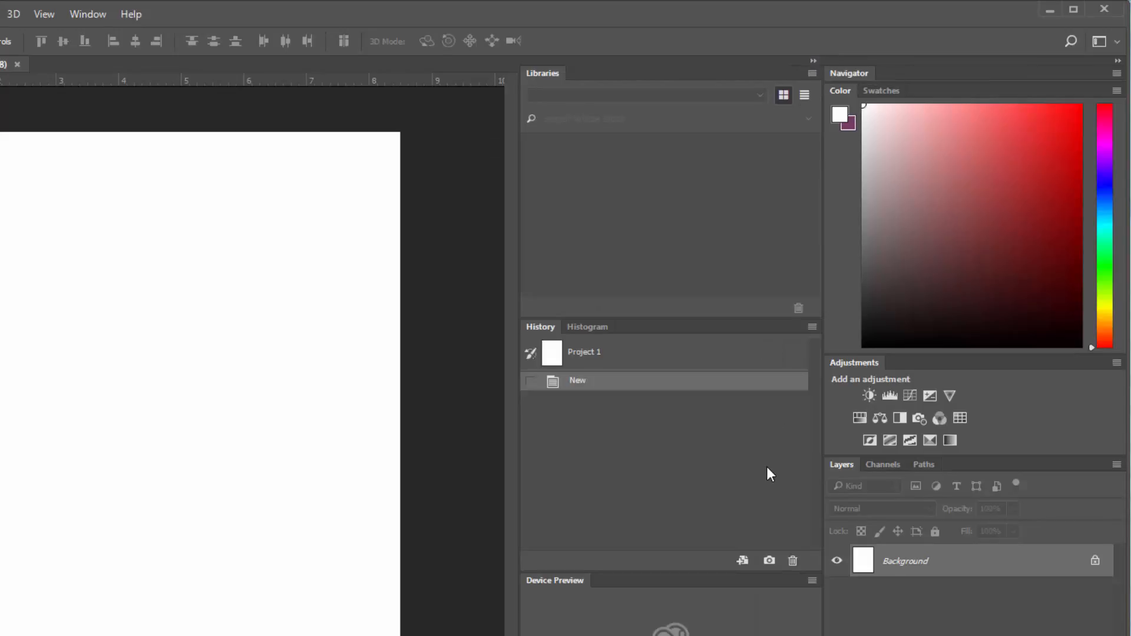
Examine the Brush, Character and Paragraph panels in the expanded column, leaving them collapsed
key("F5")
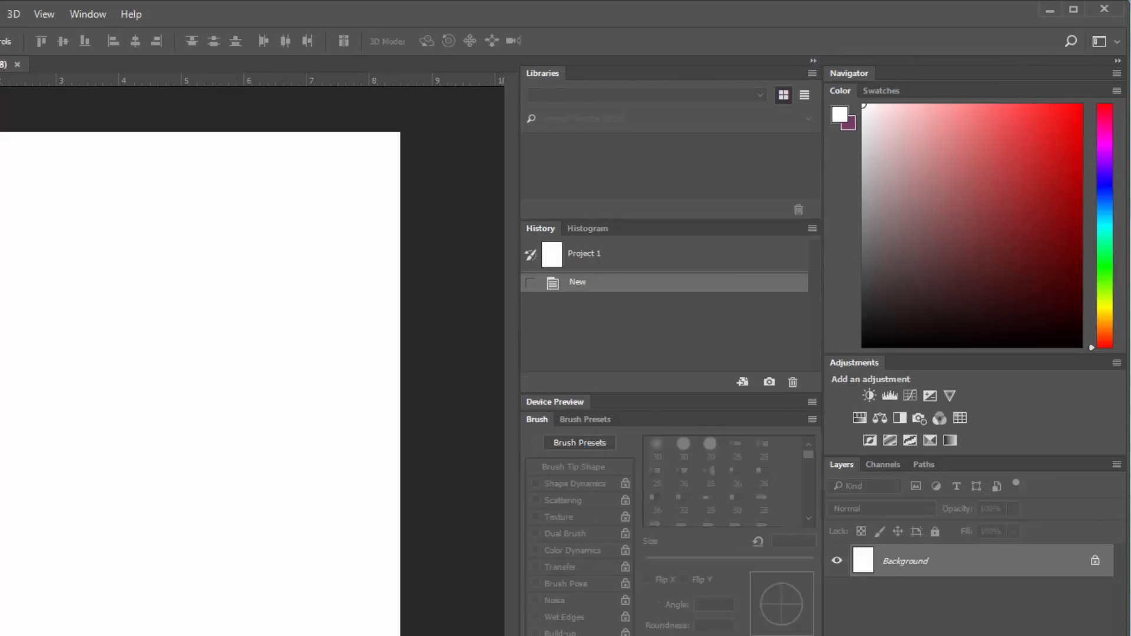
left_click(583, 629)
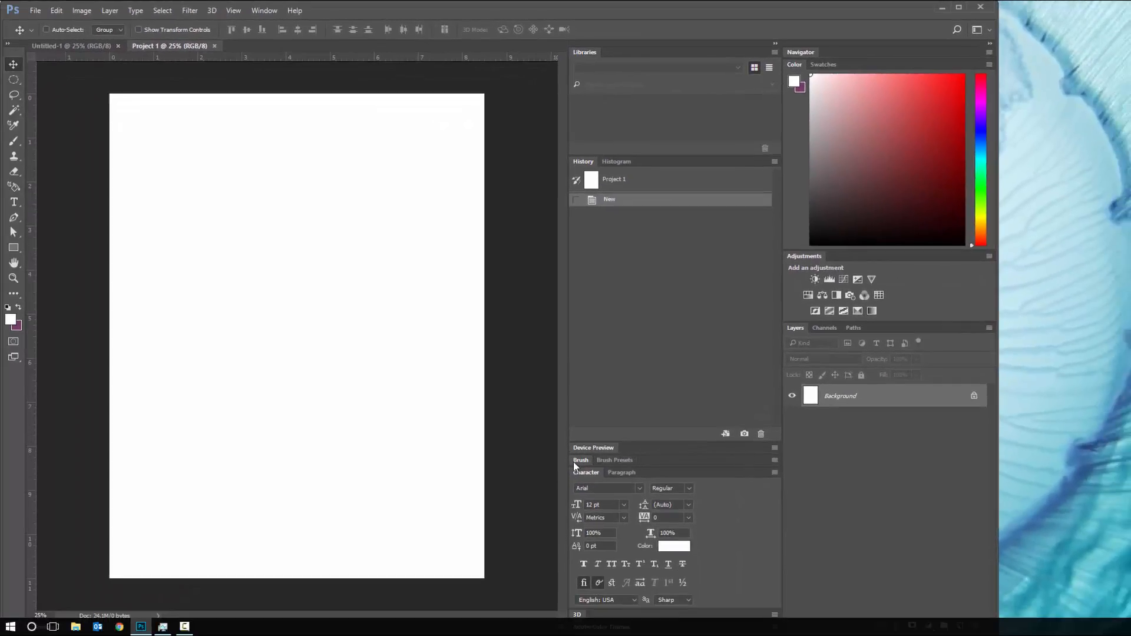
left_click(580, 460)
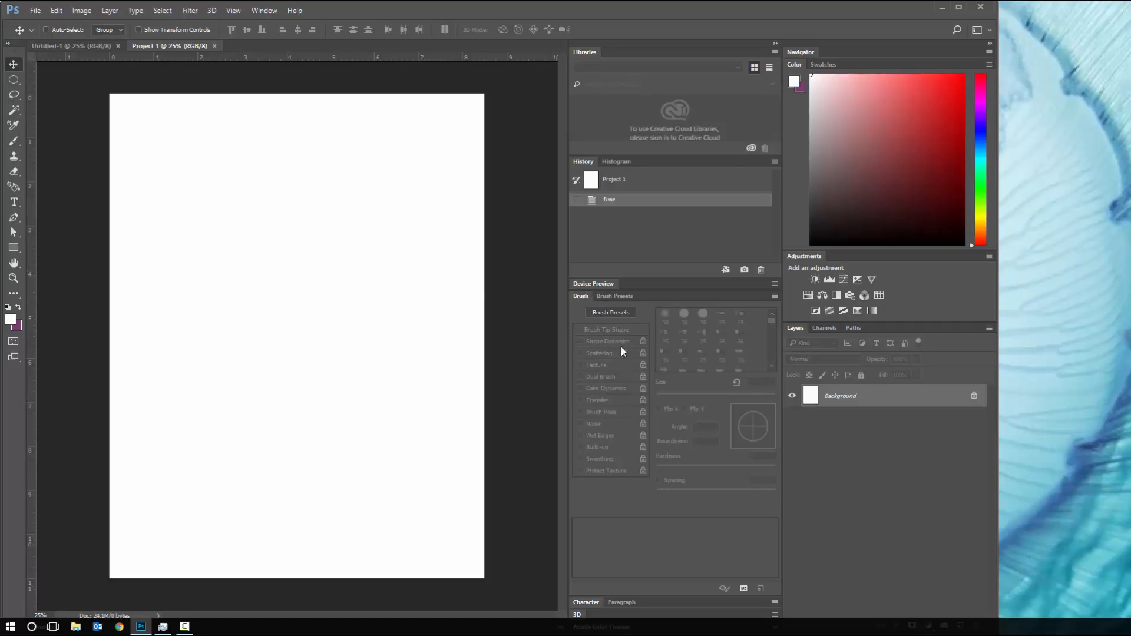
left_click(579, 297)
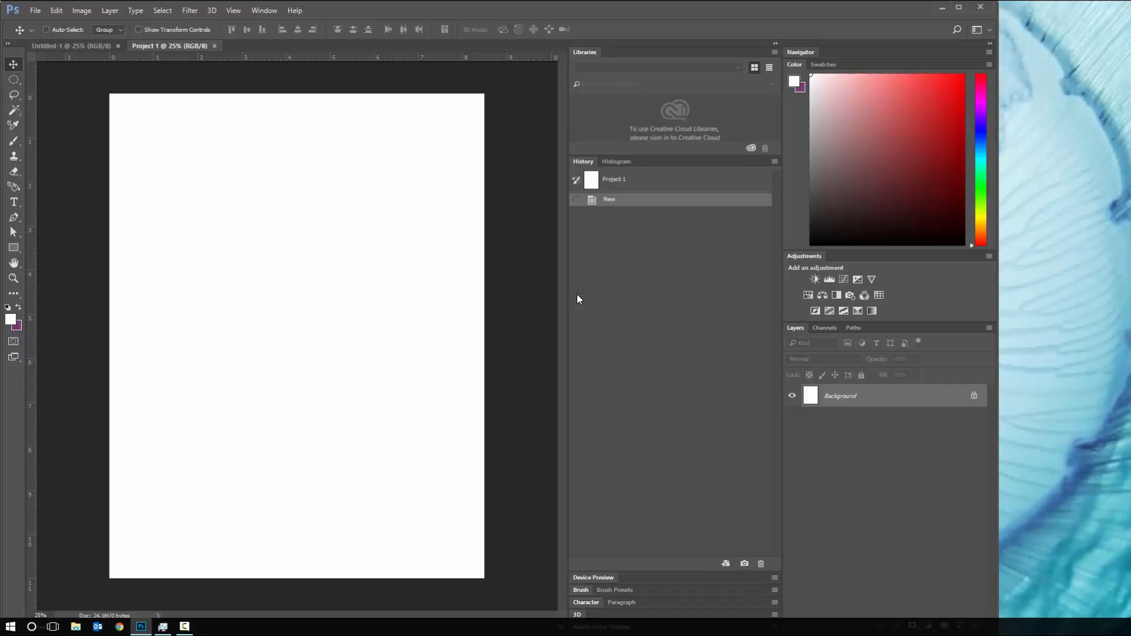
left_click(590, 601)
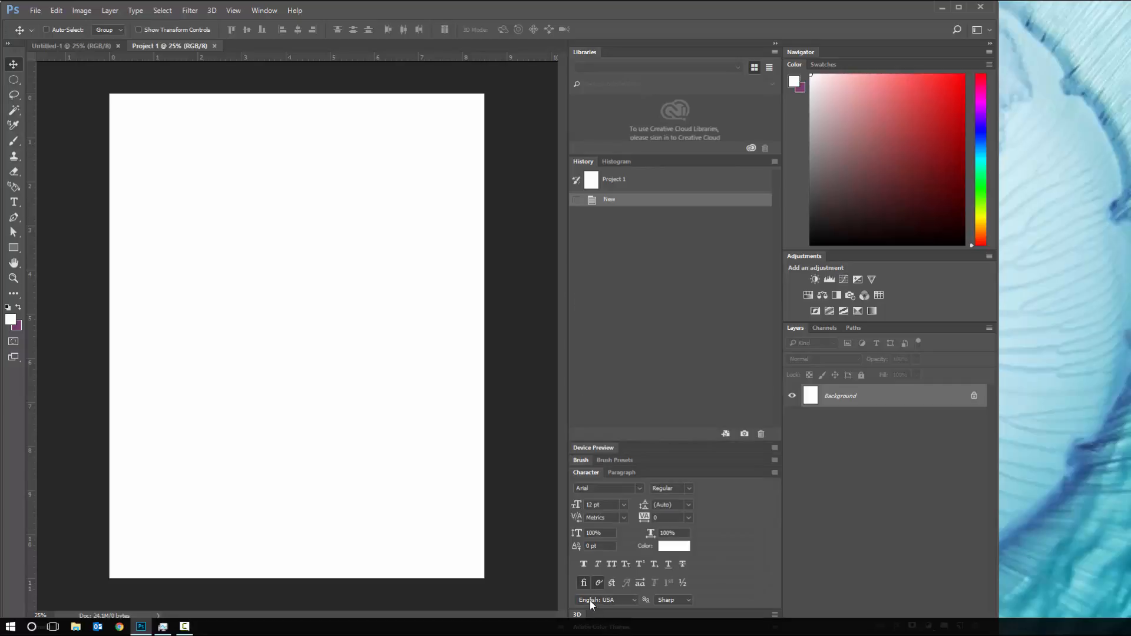
left_click(614, 473)
left_click(585, 520)
left_click(580, 474)
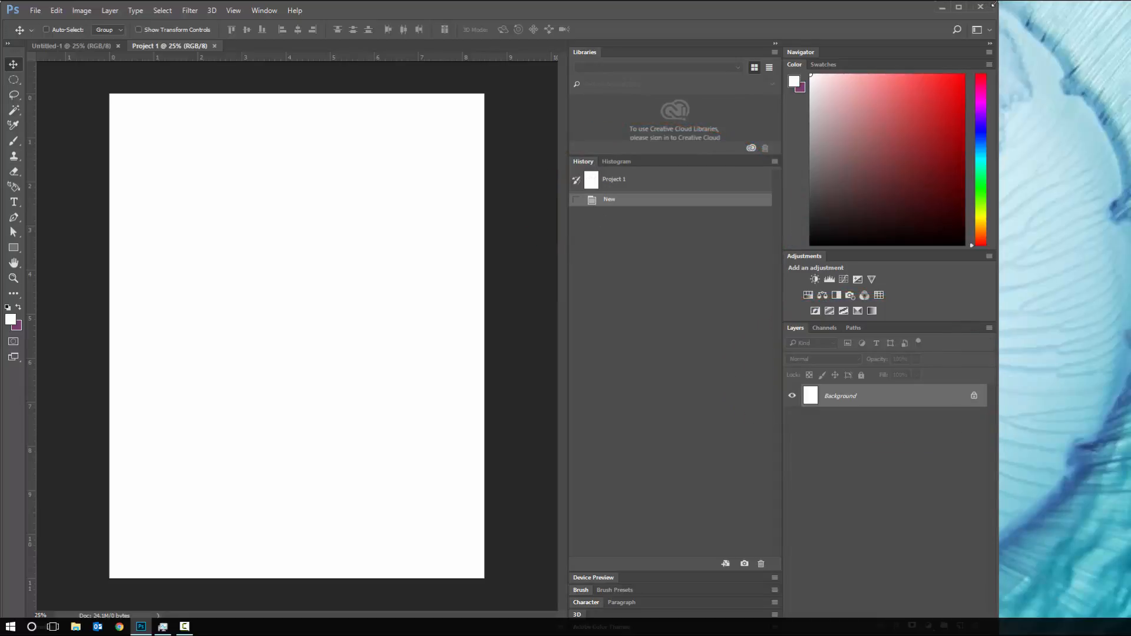
Resize and reposition the application window so that it fits just above the taskbar
left_click_drag(998, 2, 986, 34)
left_click_drag(889, 42, 887, 8)
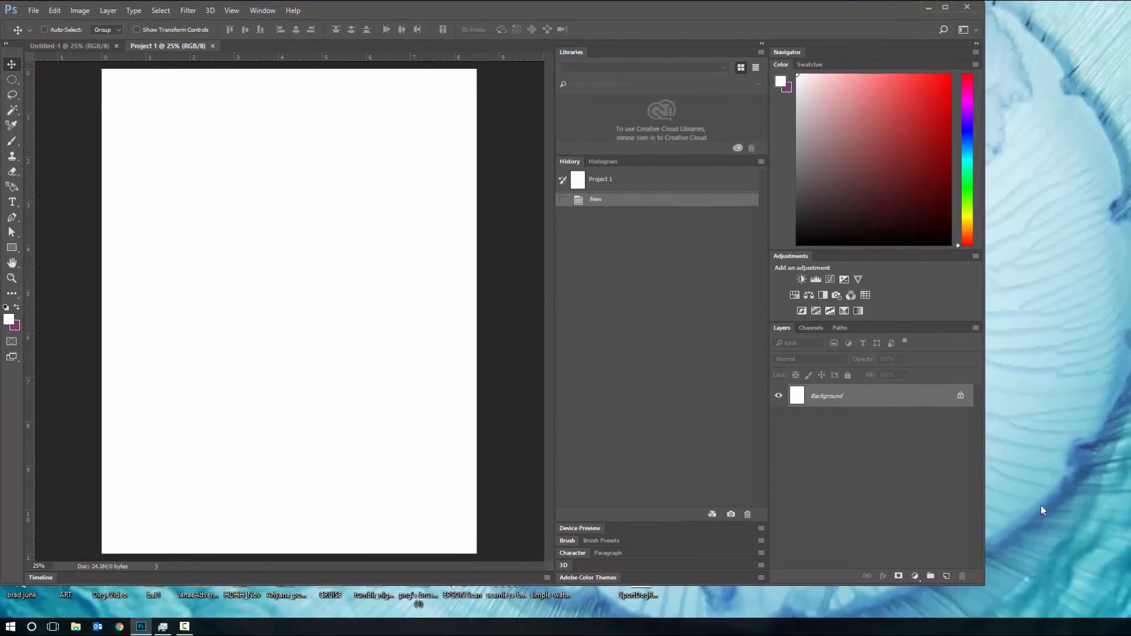
left_click_drag(984, 585, 1007, 616)
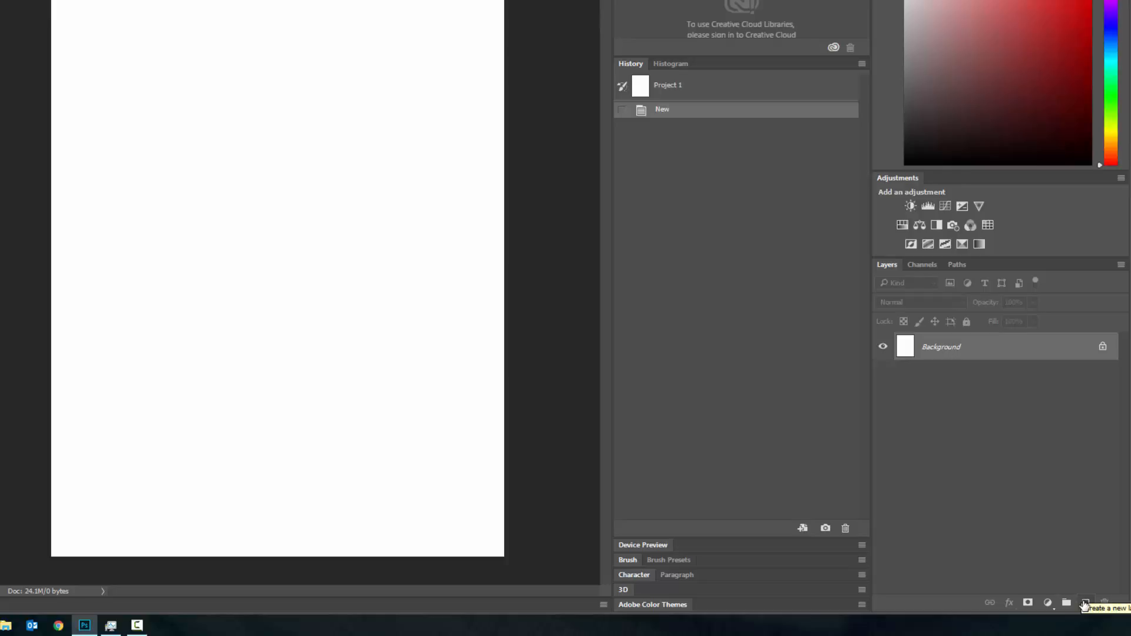
Add a new blank layer above the Background and activate the Brush tool
left_click(1085, 603)
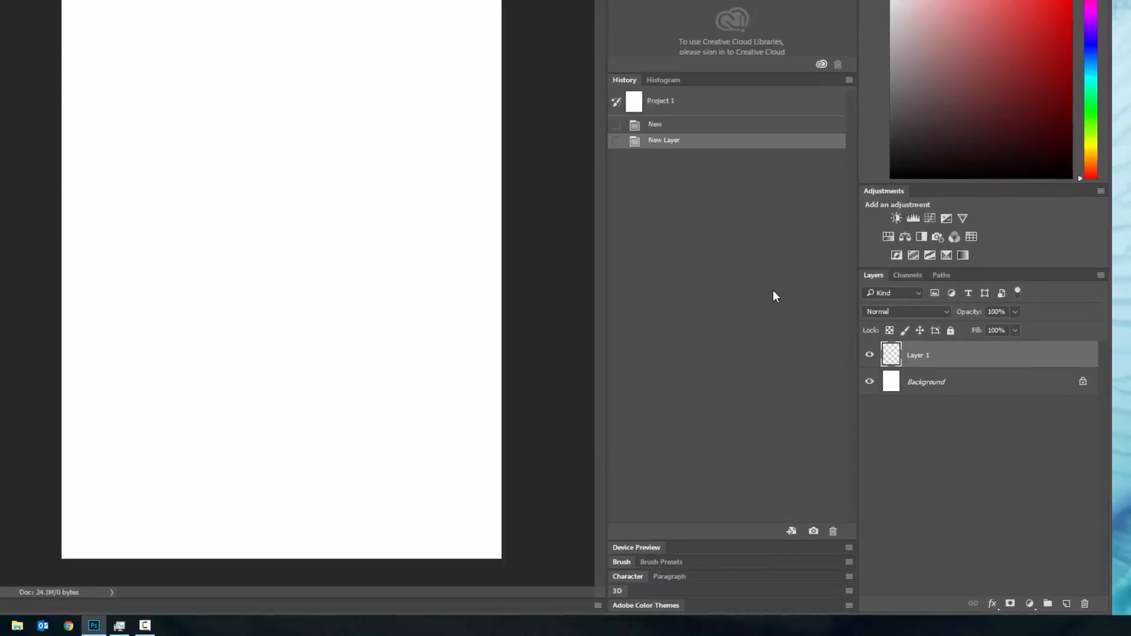
left_click(13, 143)
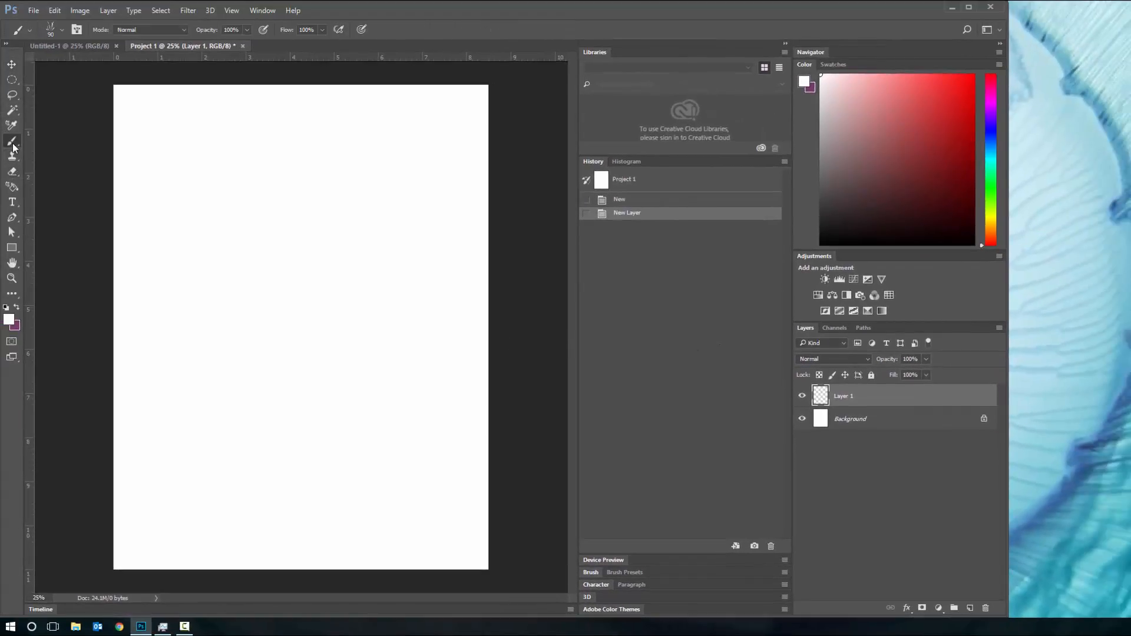
Choose the hard round brush tip from the brush presets, at 90 px size and 100% hardness
right_click(13, 142)
left_click(59, 139)
left_click(62, 30)
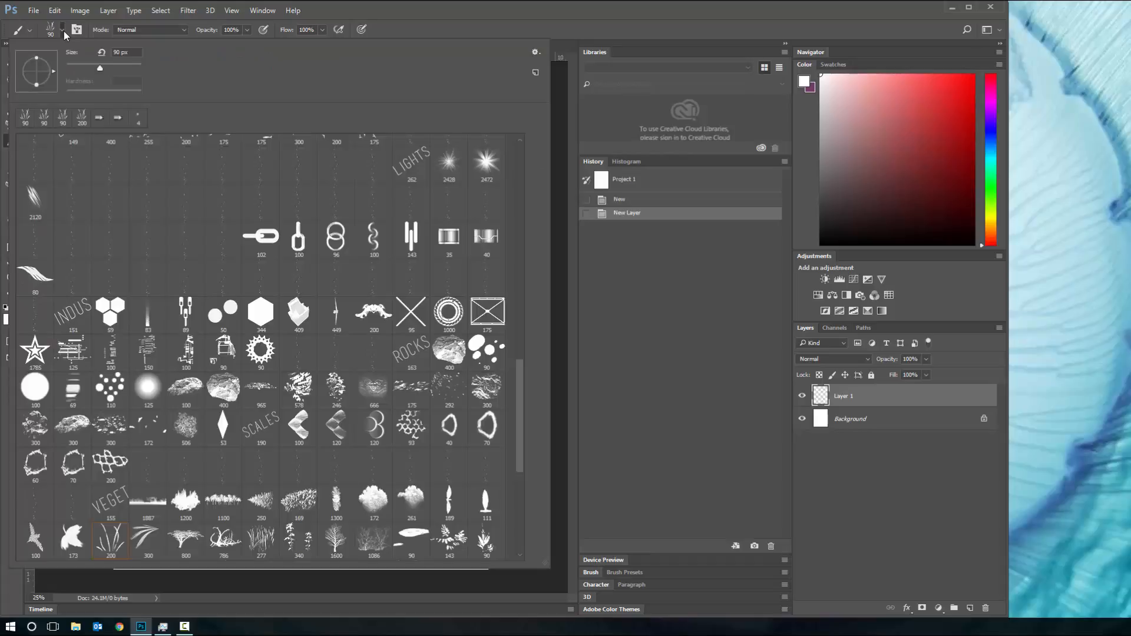
mouse_move(519, 407)
left_mouse_down()
mouse_move(522, 238)
mouse_move(508, 155)
left_mouse_up()
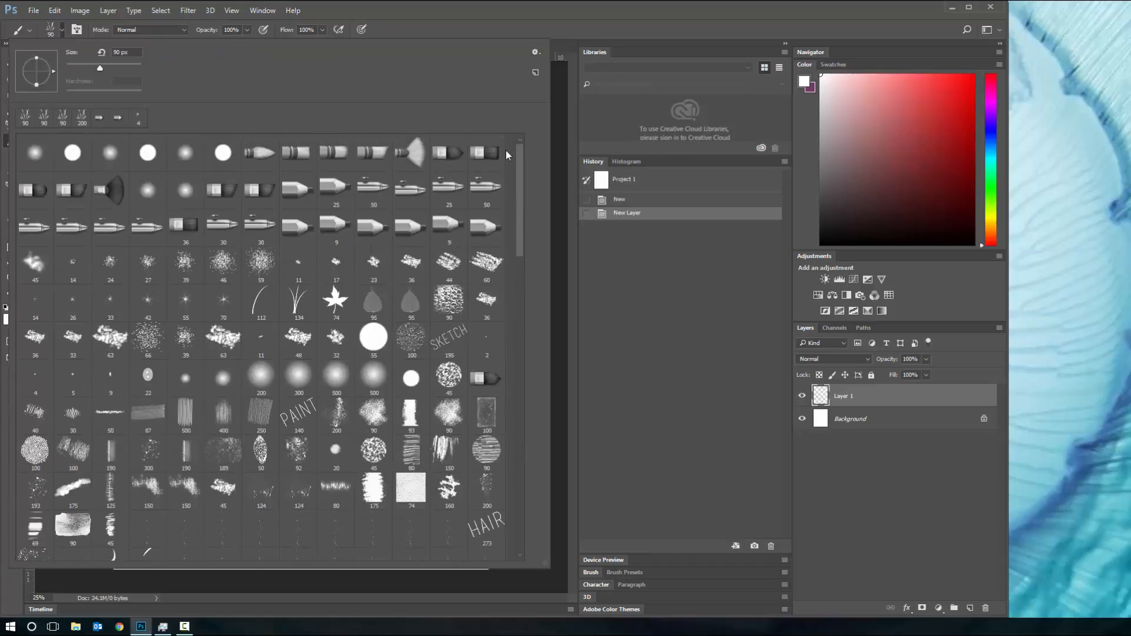
left_click(61, 152)
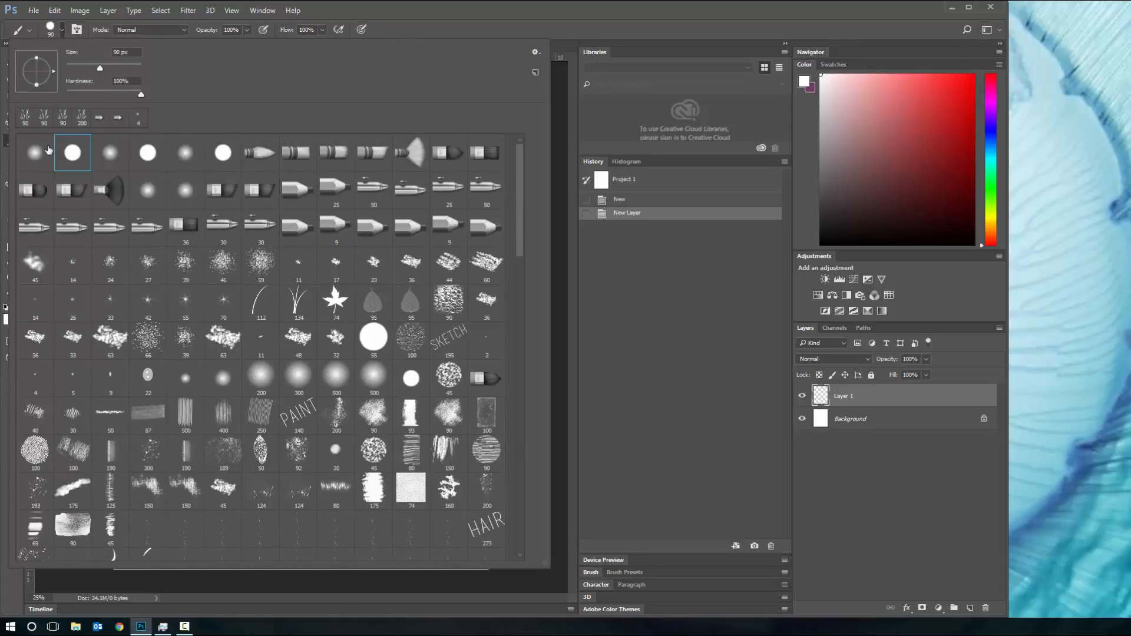
left_click(613, 10)
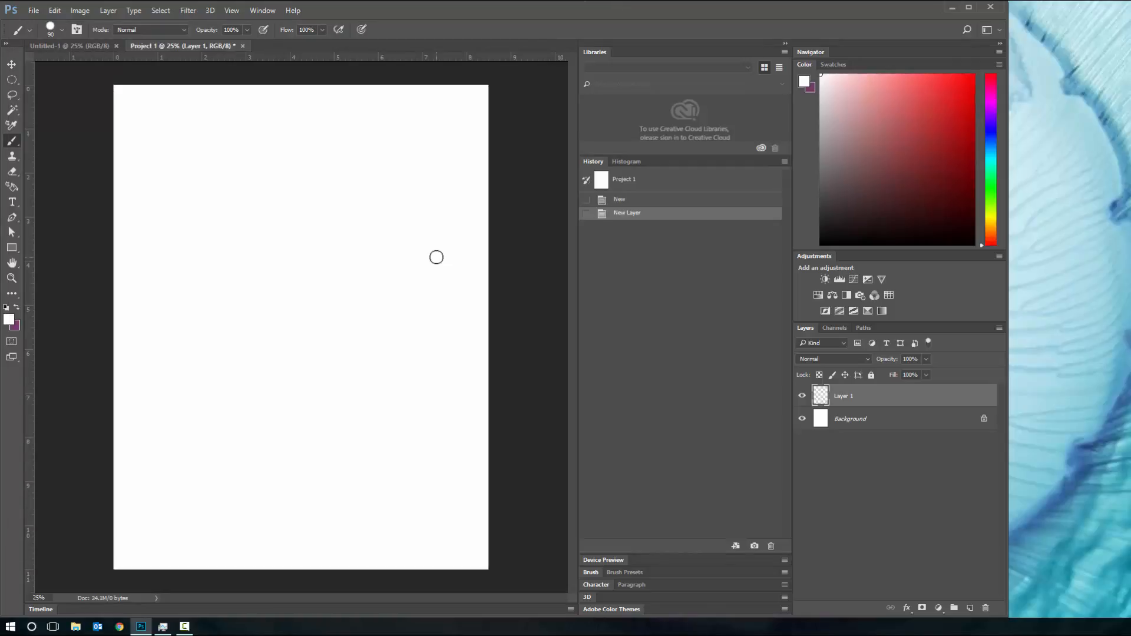
Set the foreground colour to magenta and the background colour to red
left_click_drag(950, 100, 955, 108)
left_click(813, 86)
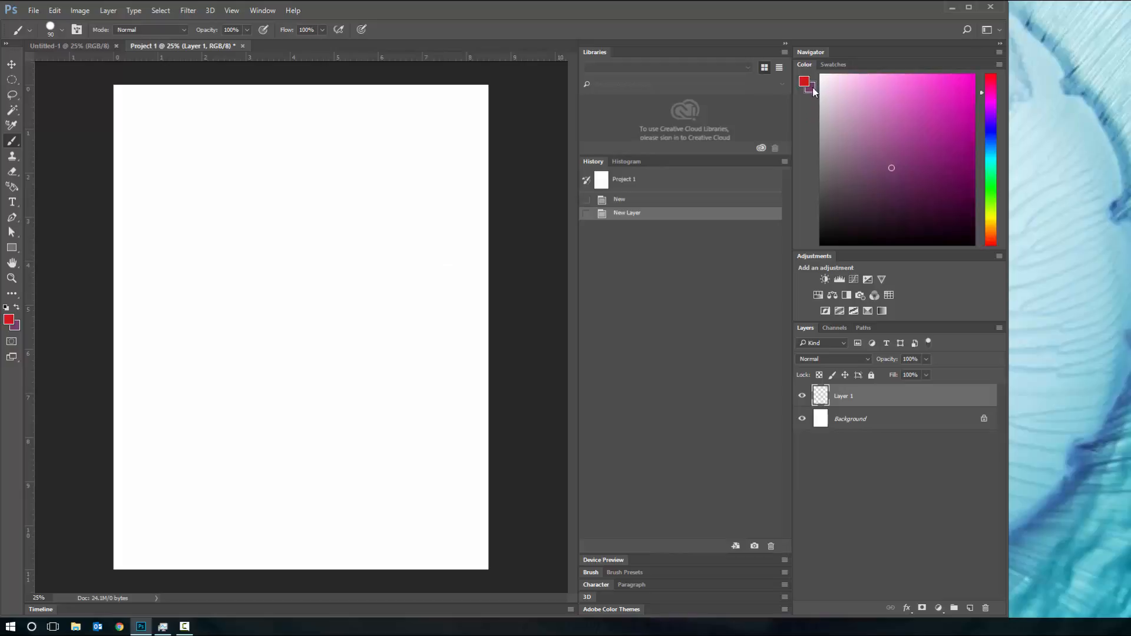
left_click(813, 88)
left_click(662, 352)
left_click_drag(937, 130, 949, 109)
left_click(16, 307)
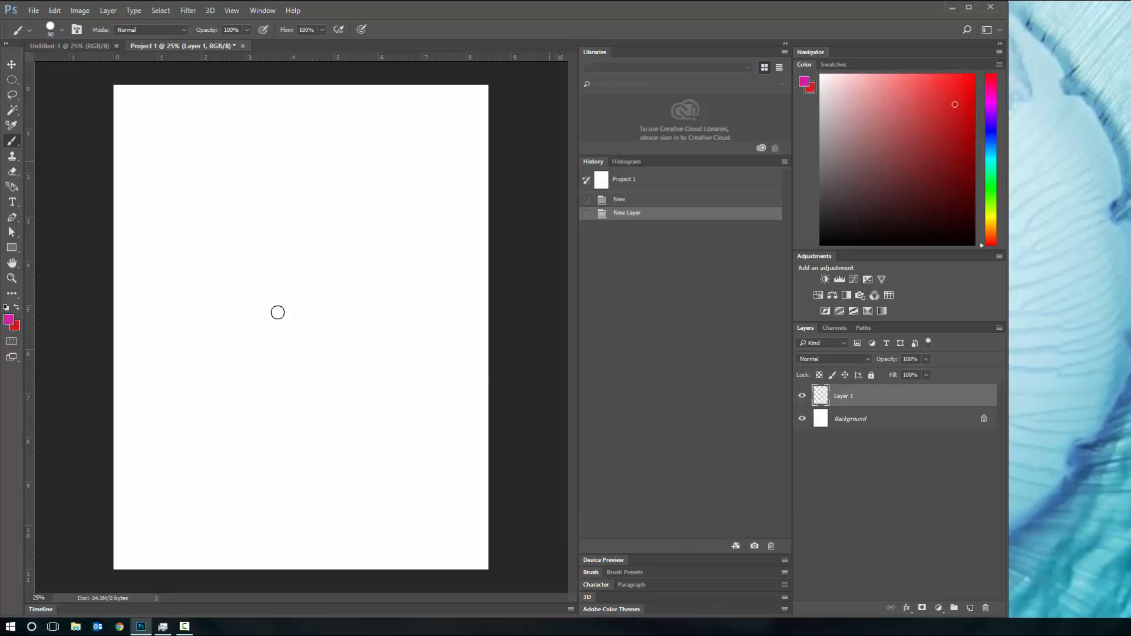
Paint a freehand looping magenta stroke on Layer 1, and revert to the New Layer history state
mouse_move(252, 269)
left_mouse_down()
mouse_move(243, 245)
mouse_move(129, 233)
mouse_move(324, 208)
left_mouse_up()
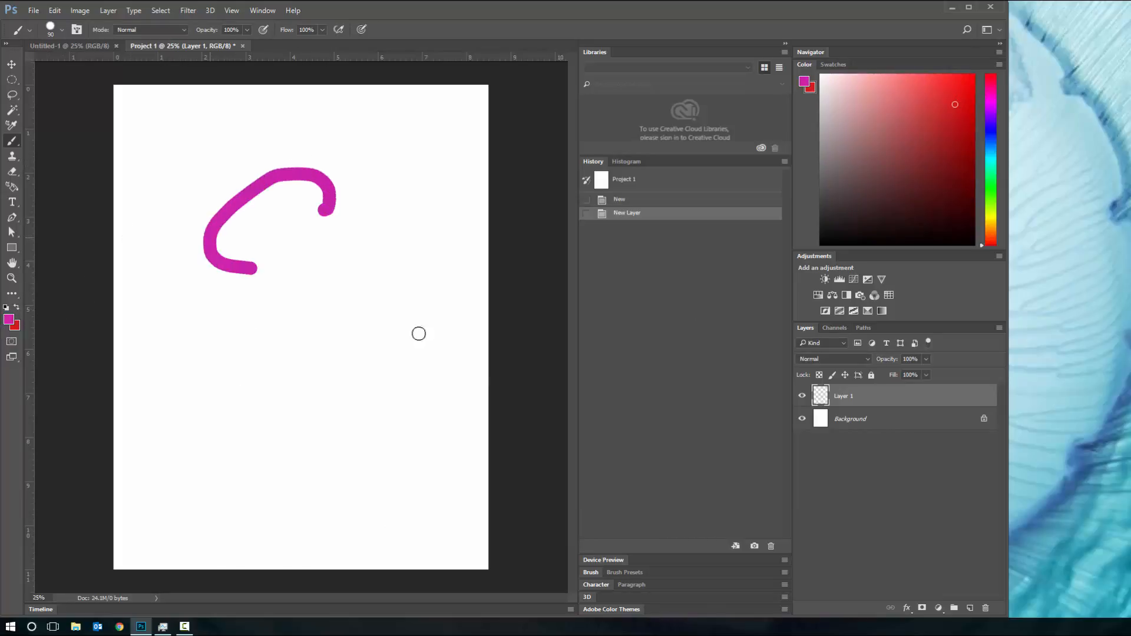
mouse_move(418, 334)
left_mouse_down()
mouse_move(272, 405)
mouse_move(310, 424)
mouse_move(312, 343)
mouse_move(173, 358)
left_mouse_up()
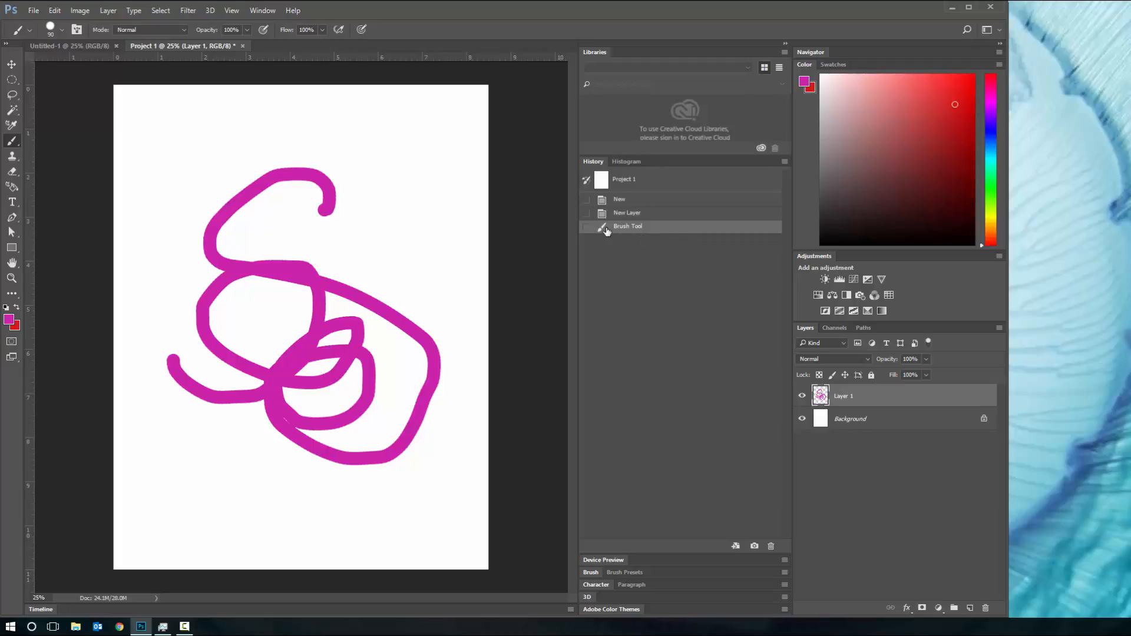
left_click(645, 215)
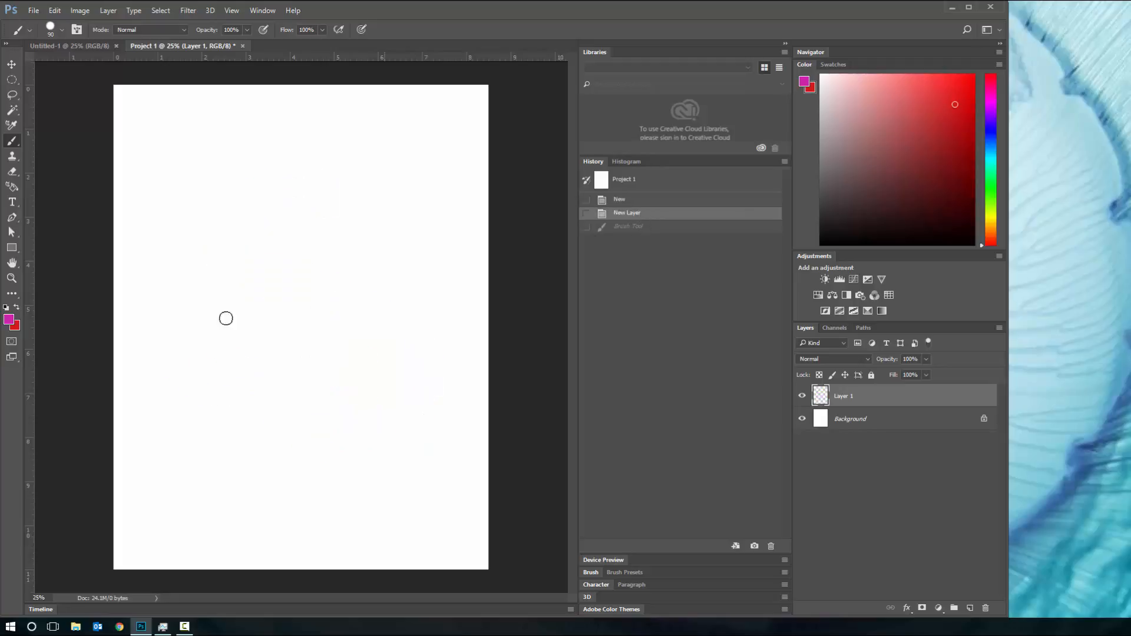
Paint a magenta S-shaped stroke with a curled end on Layer 1, and toggle the layer's visibility off and on twice
left_click_drag(353, 184, 250, 238)
mouse_move(363, 245)
left_mouse_down()
mouse_move(337, 380)
mouse_move(336, 292)
mouse_move(318, 320)
left_mouse_up()
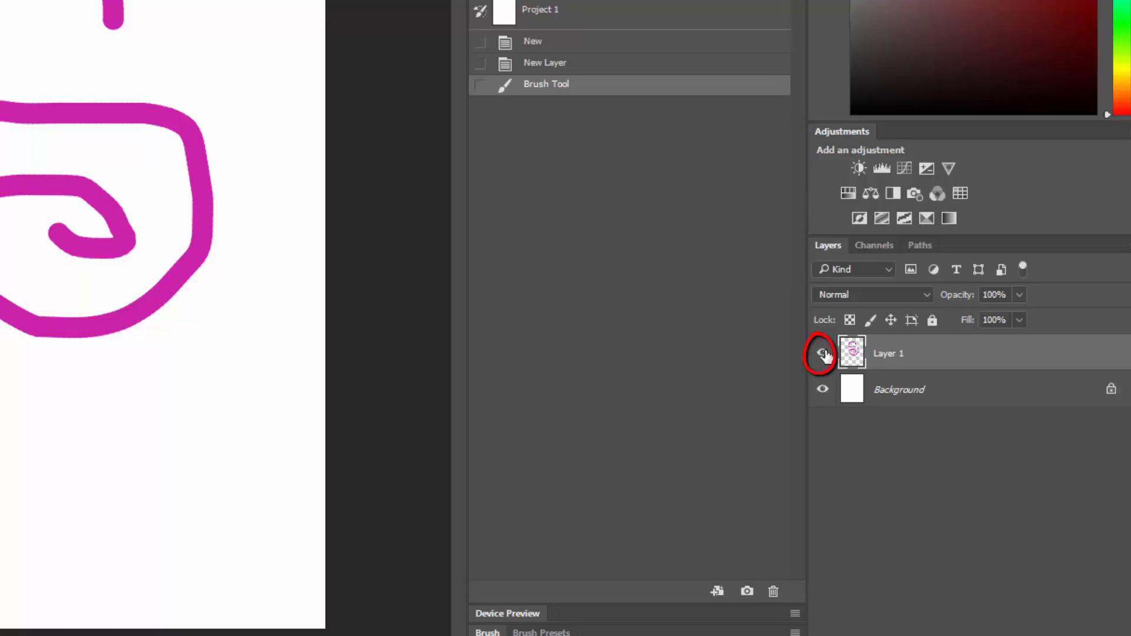
left_click(823, 355)
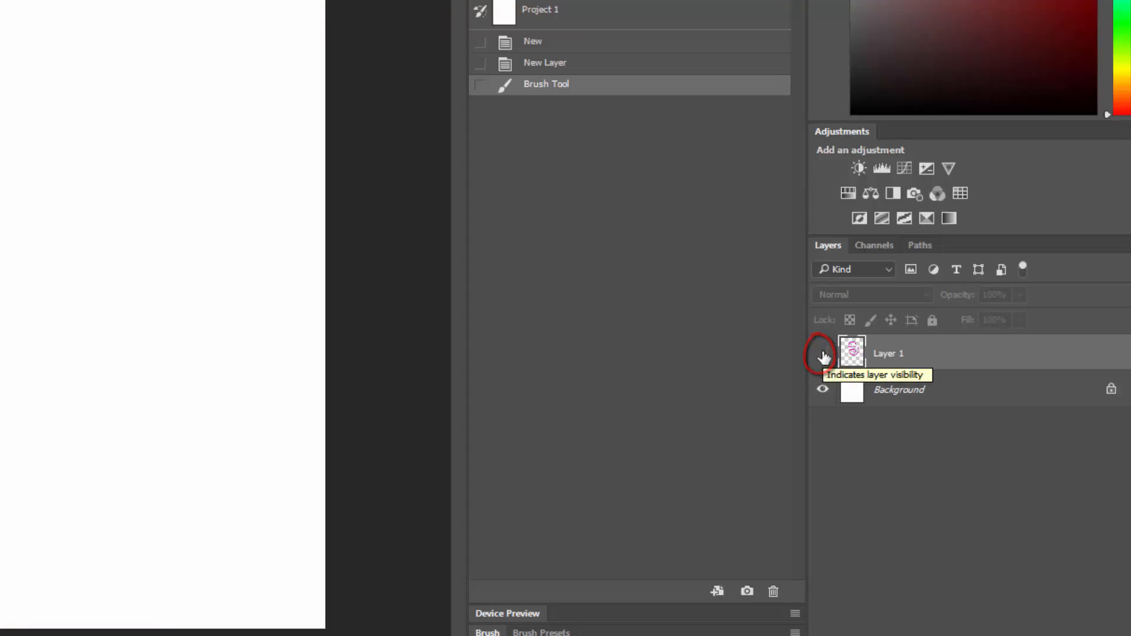
left_click(823, 354)
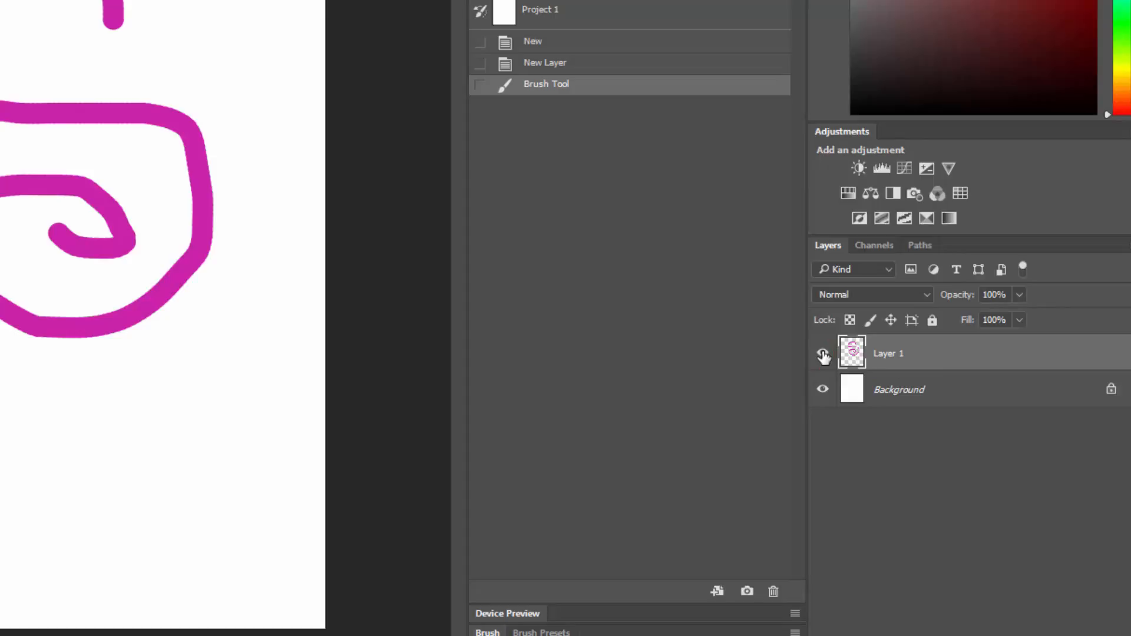
left_click(824, 355)
left_click(823, 355)
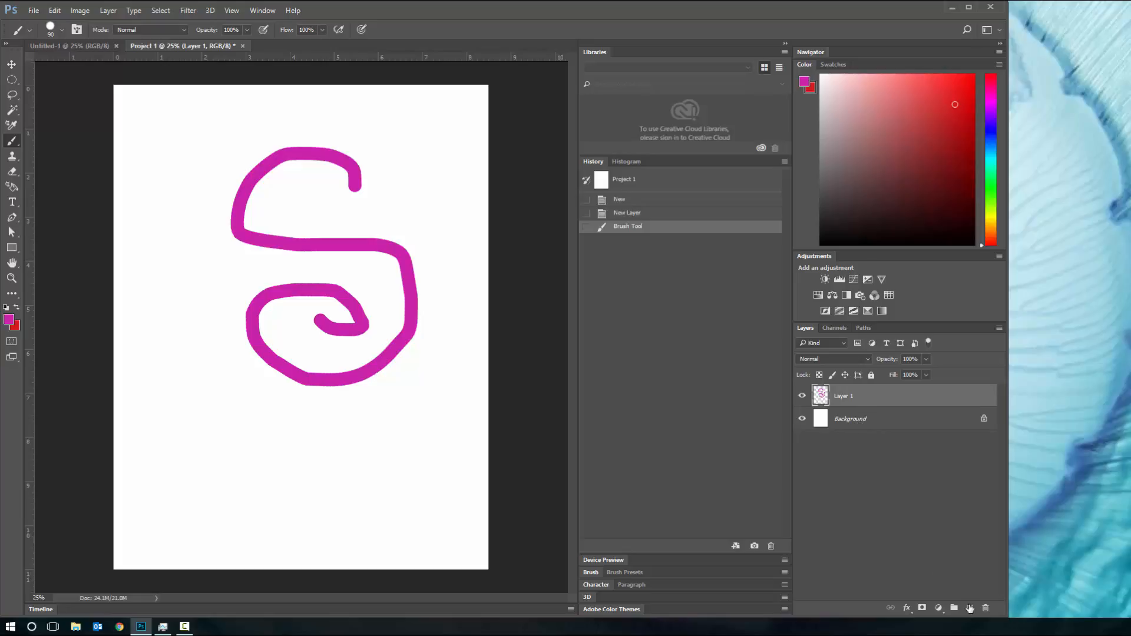
Add a new blank layer above Layer 1 and hide Layer 1
left_click(969, 609)
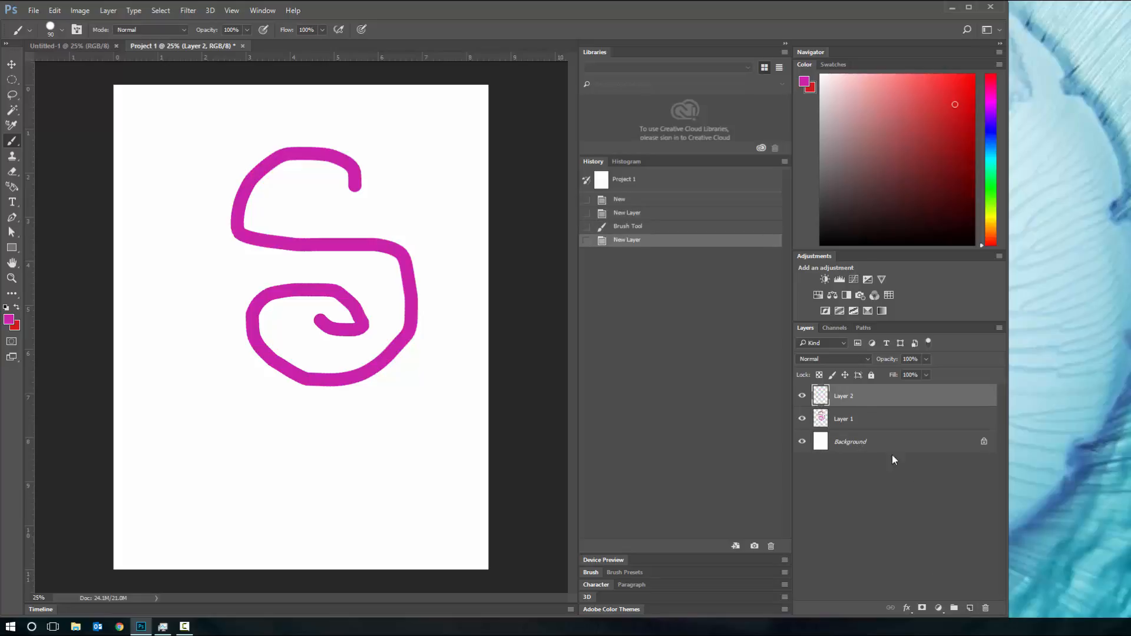
left_click(802, 418)
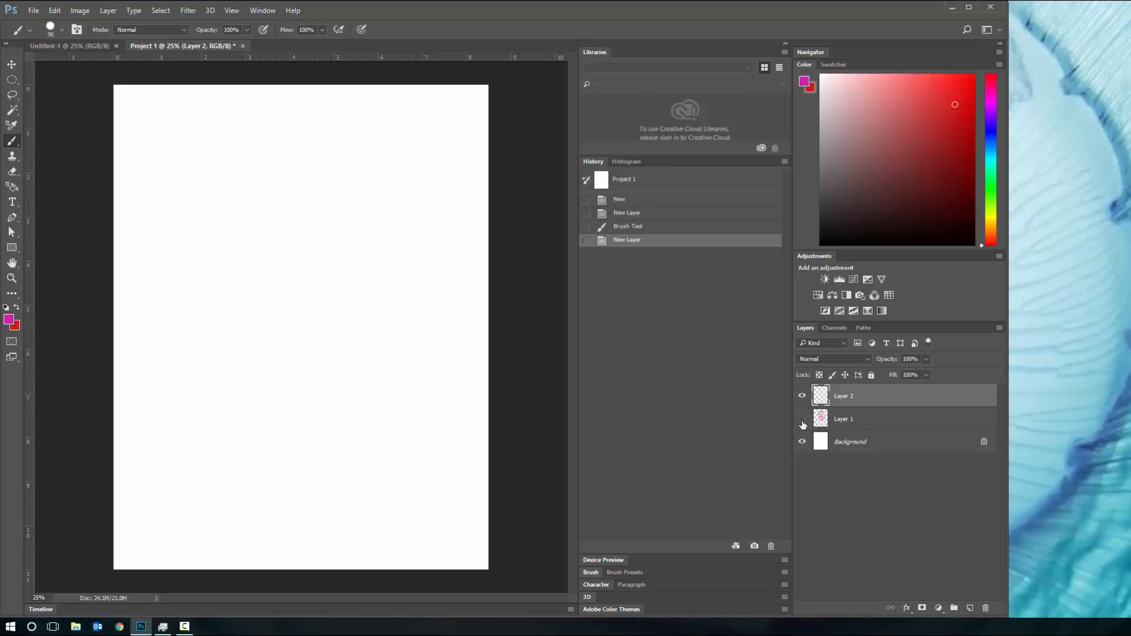
Examine the available marquee tool variants, keeping the Elliptical Marquee tool
left_click(13, 81)
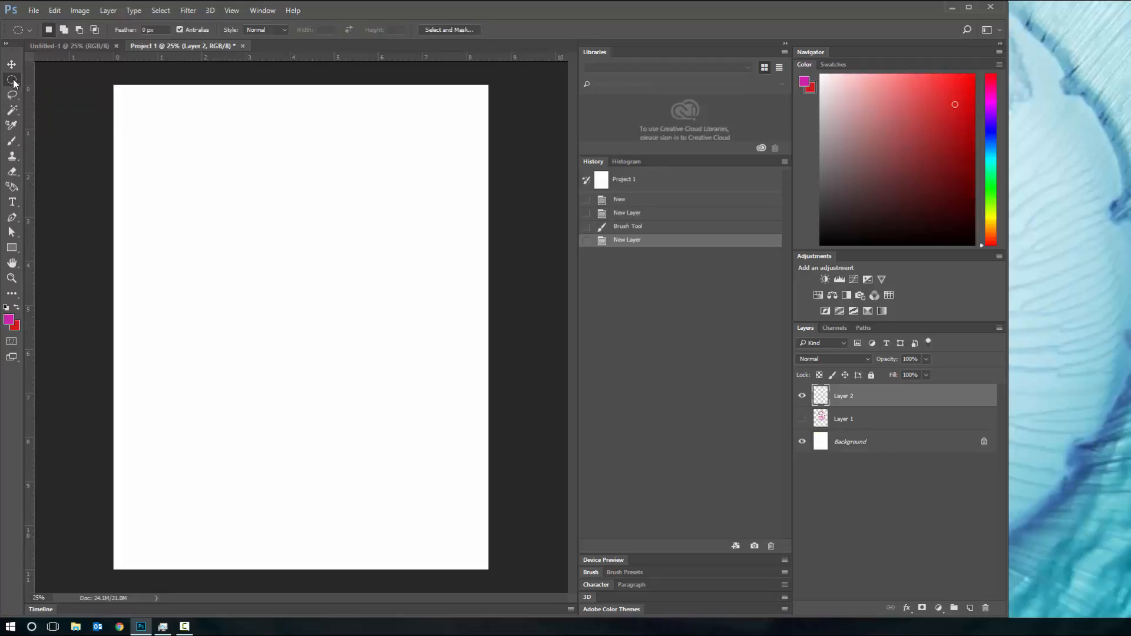
left_click(13, 82)
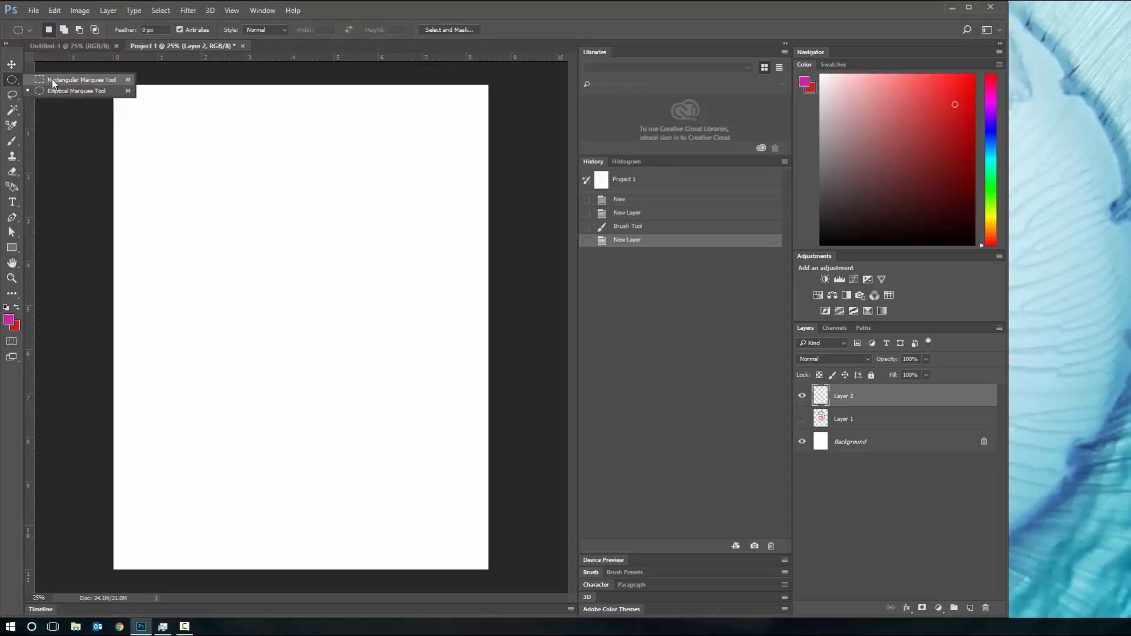
left_click(8, 78)
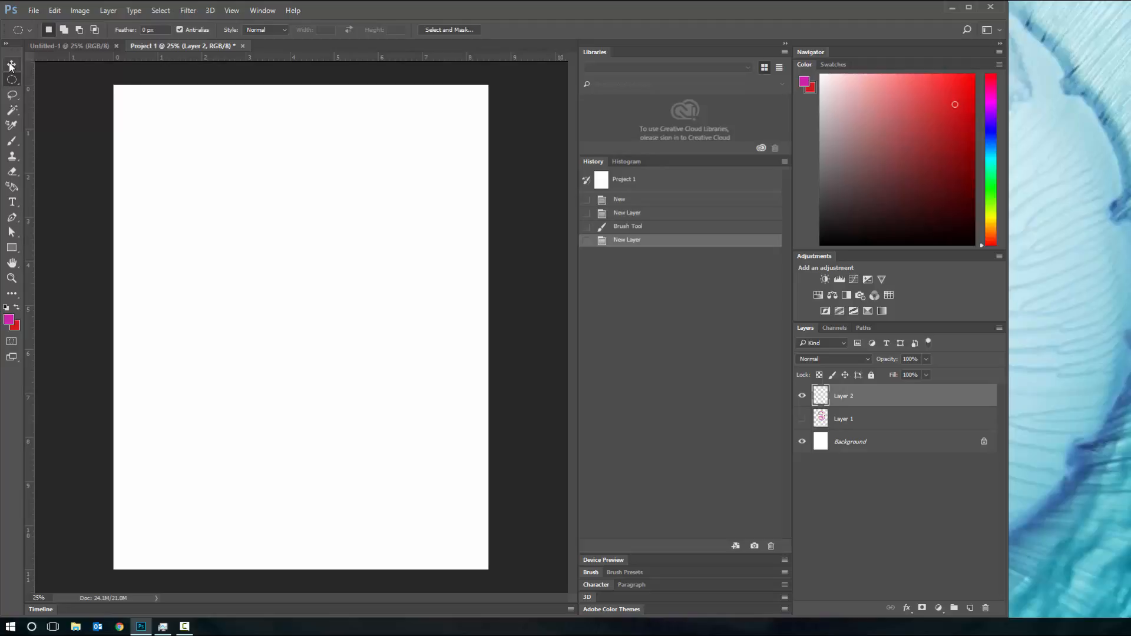
Show Layer 1 again and move its S-shaped stroke down and slightly left on the page with the Move tool
left_click(11, 66)
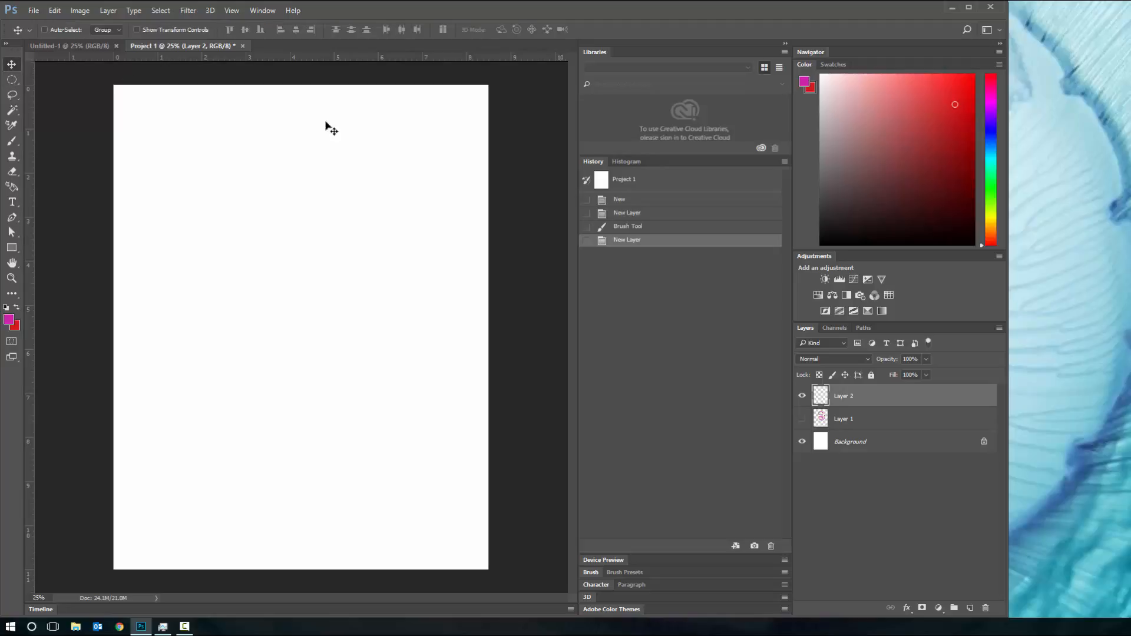
left_click(802, 421)
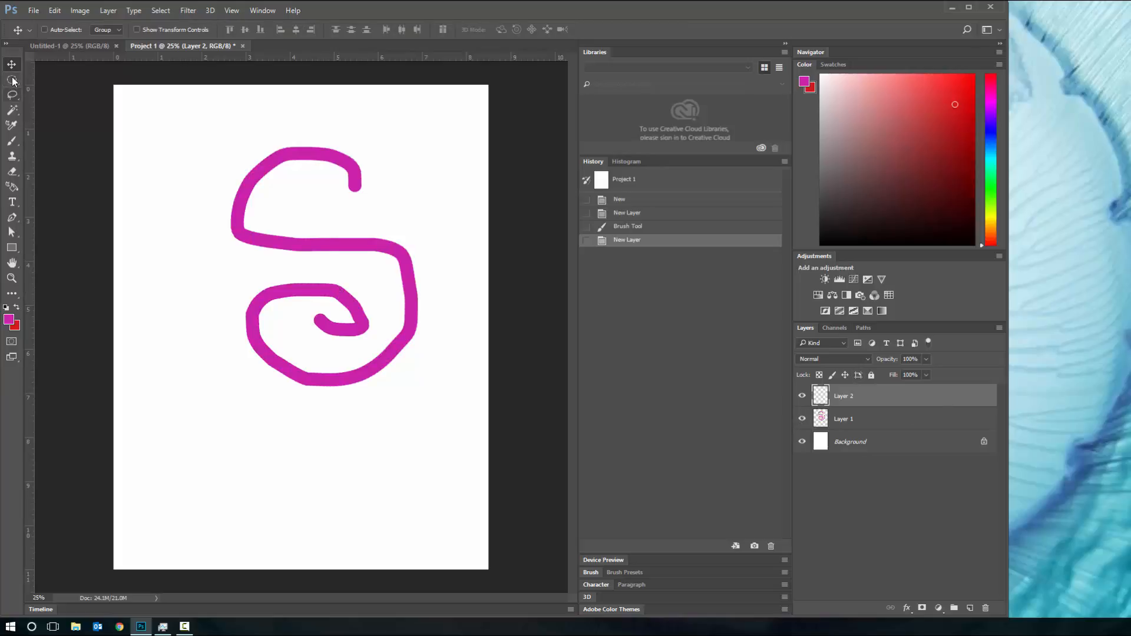
left_click(873, 421)
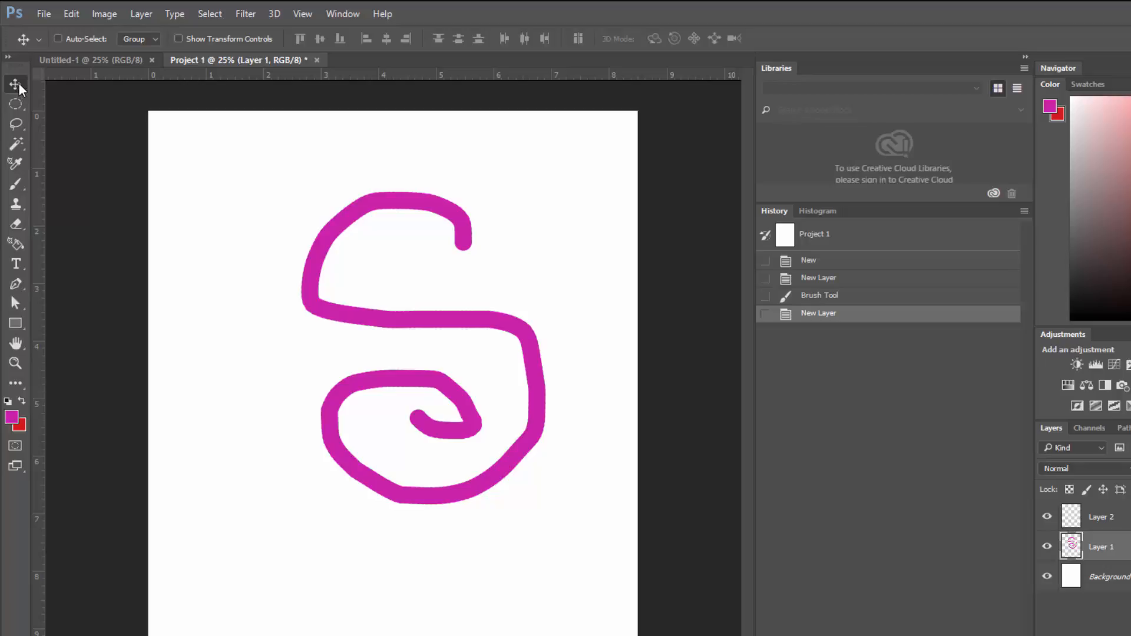
left_click_drag(455, 326, 433, 443)
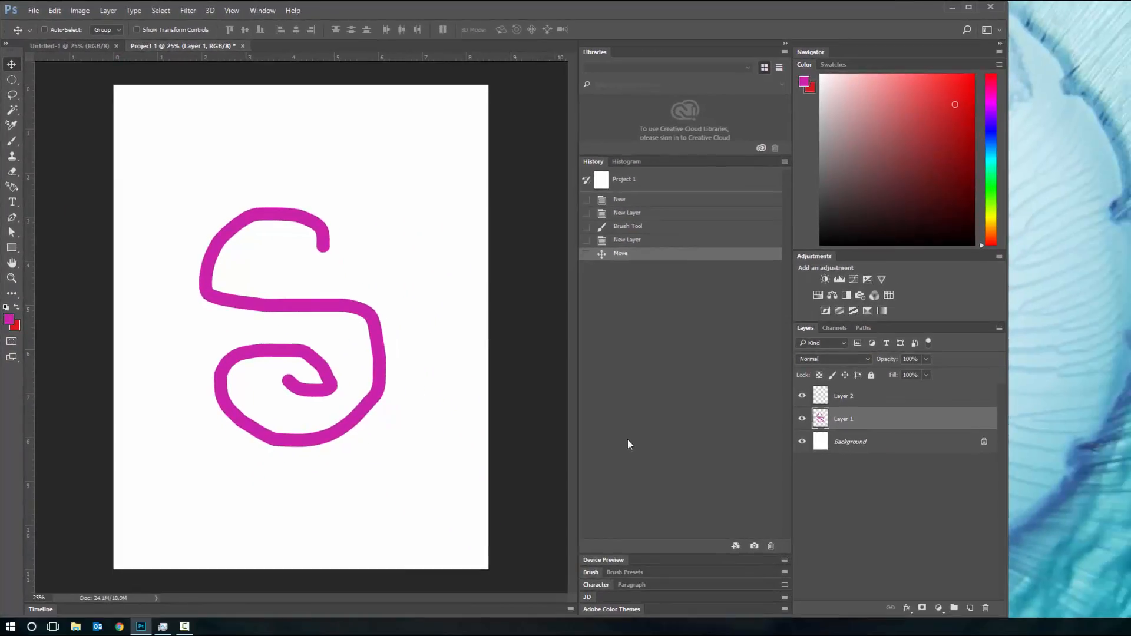
Hide Layer 1, draw a rectangular marquee about 5.7 by 4.3 inches in the page's upper half, and shift the selection lower
left_click(802, 419)
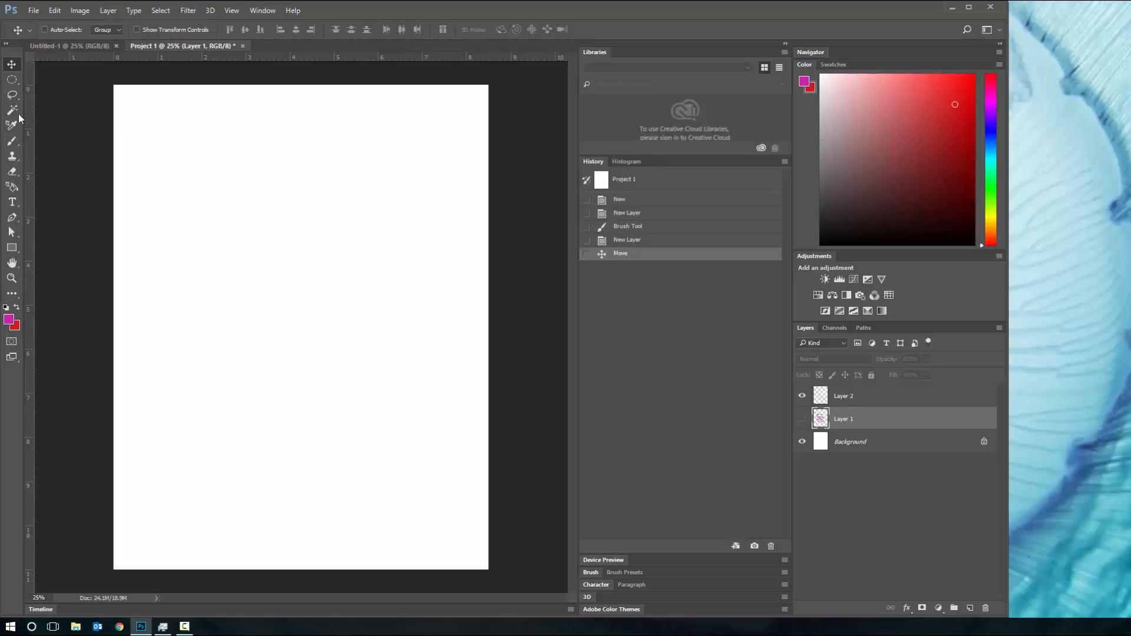
left_click(12, 81)
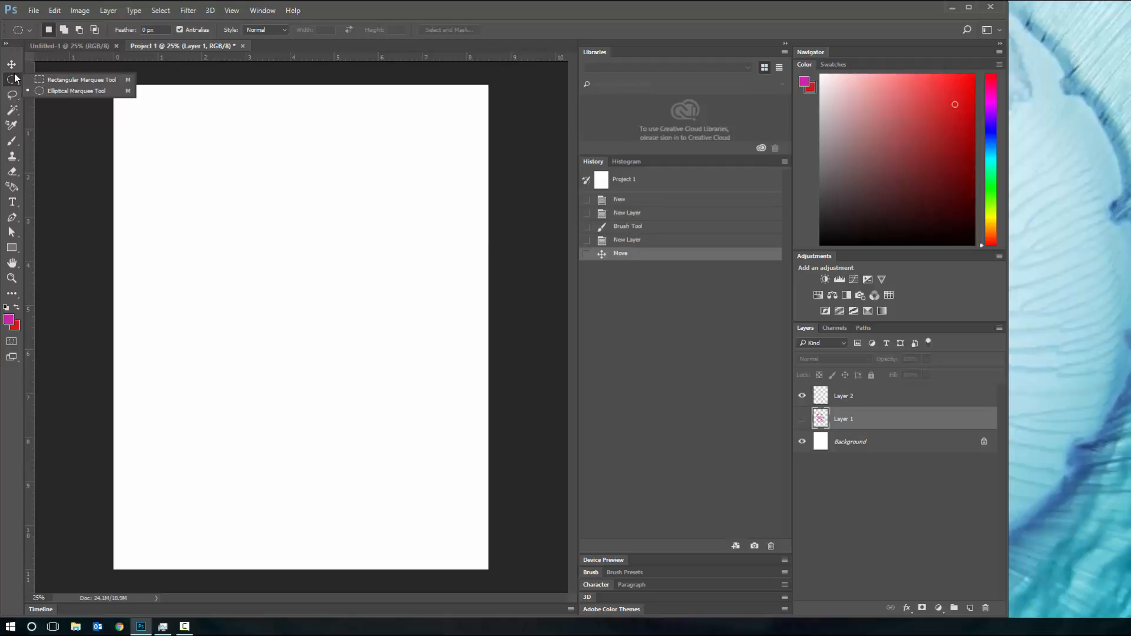
left_click(51, 82)
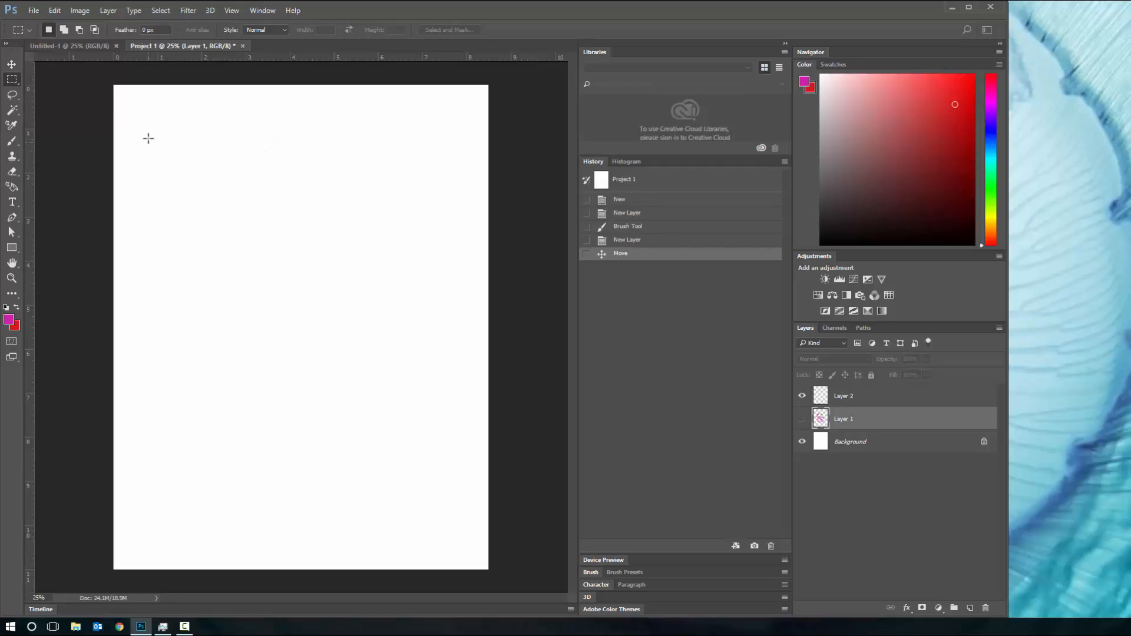
left_click_drag(154, 140, 405, 328)
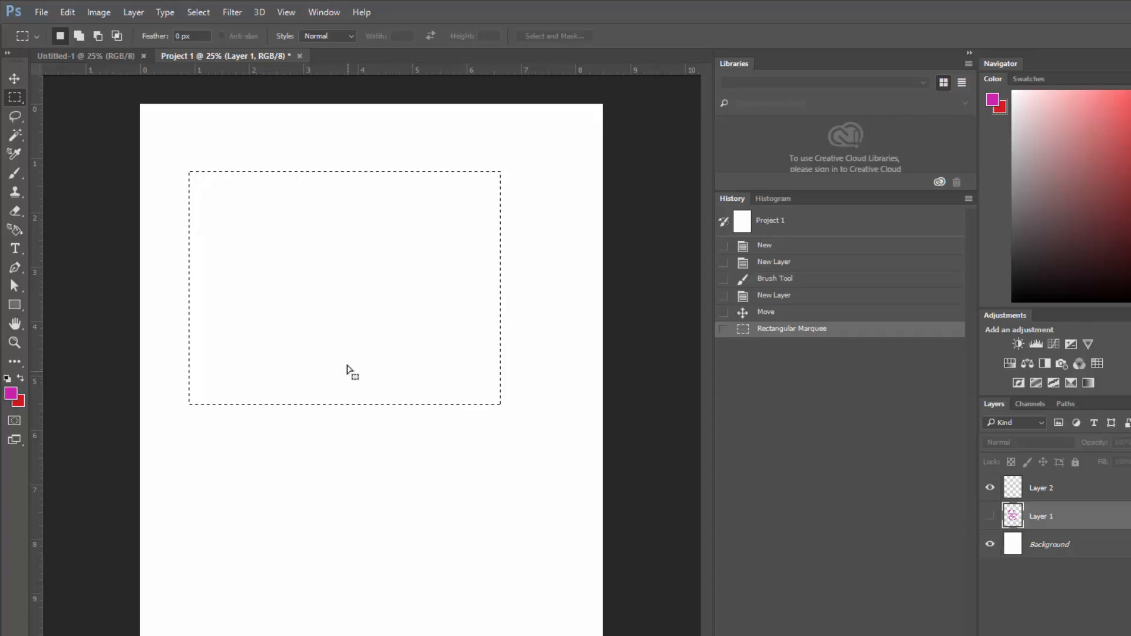
mouse_move(348, 371)
left_mouse_down()
mouse_move(328, 462)
mouse_move(440, 500)
mouse_move(398, 342)
mouse_move(339, 493)
mouse_move(362, 384)
left_mouse_up()
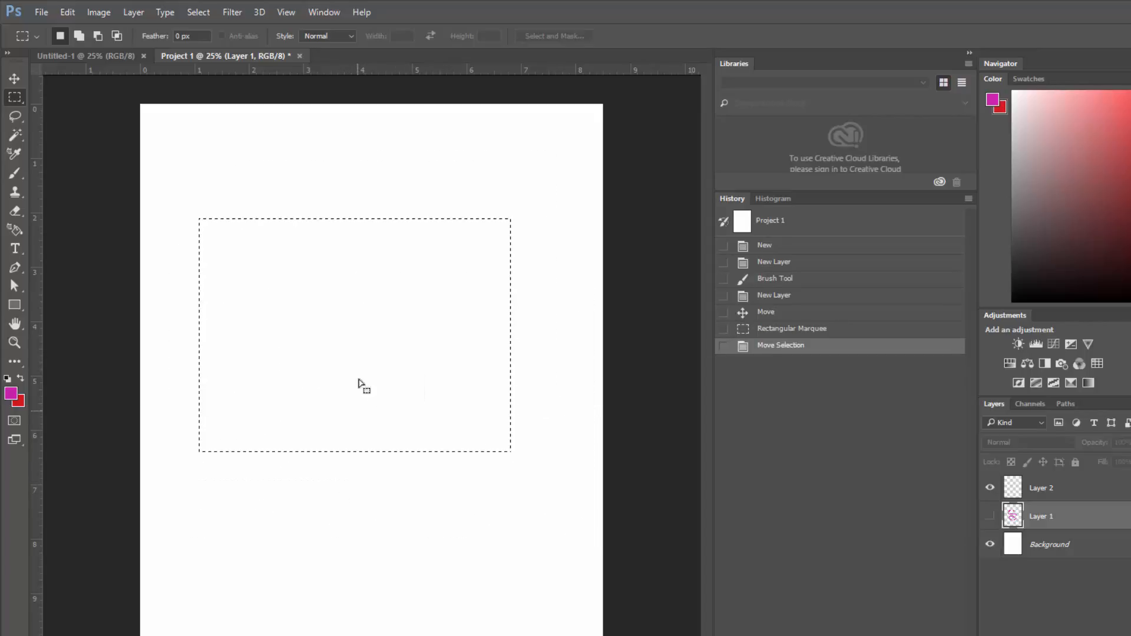
Practise replacing the selection with several differently proportioned rectangular marquees, clearing the selection at the end
left_click_drag(275, 157, 504, 525)
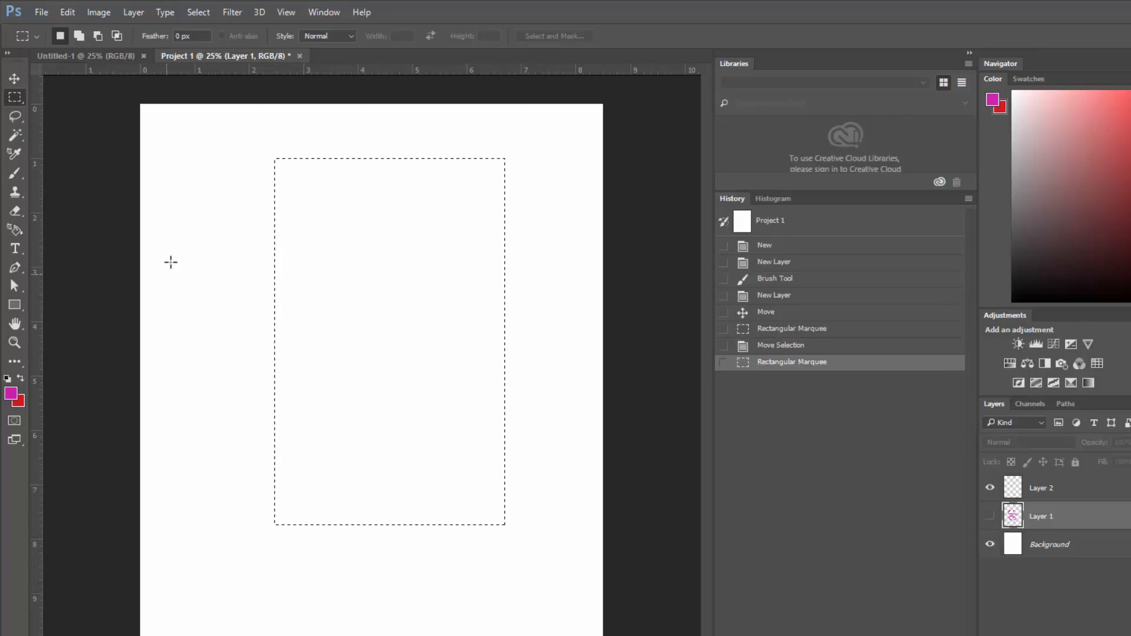
left_click_drag(188, 247, 505, 505)
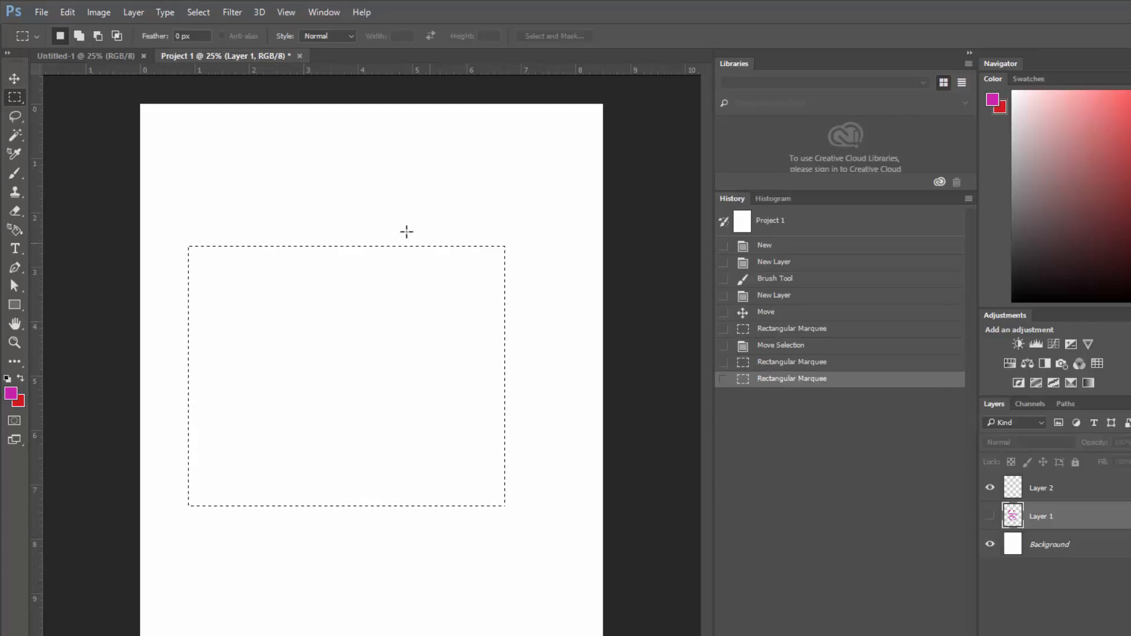
left_click_drag(334, 197, 553, 547)
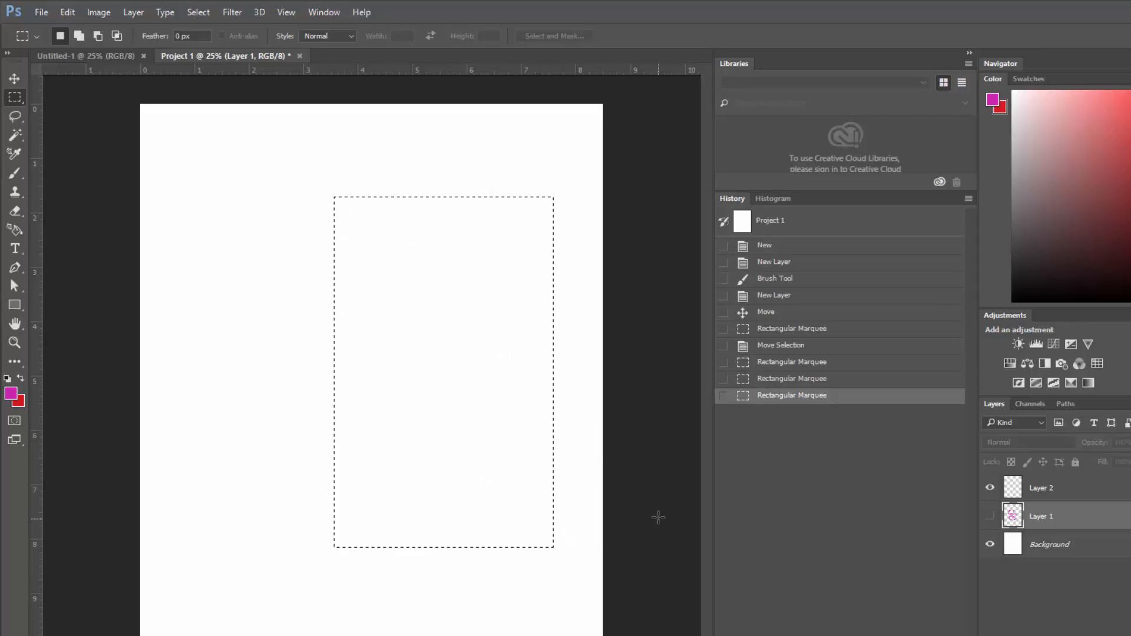
left_click(295, 213)
left_click_drag(211, 192, 502, 517)
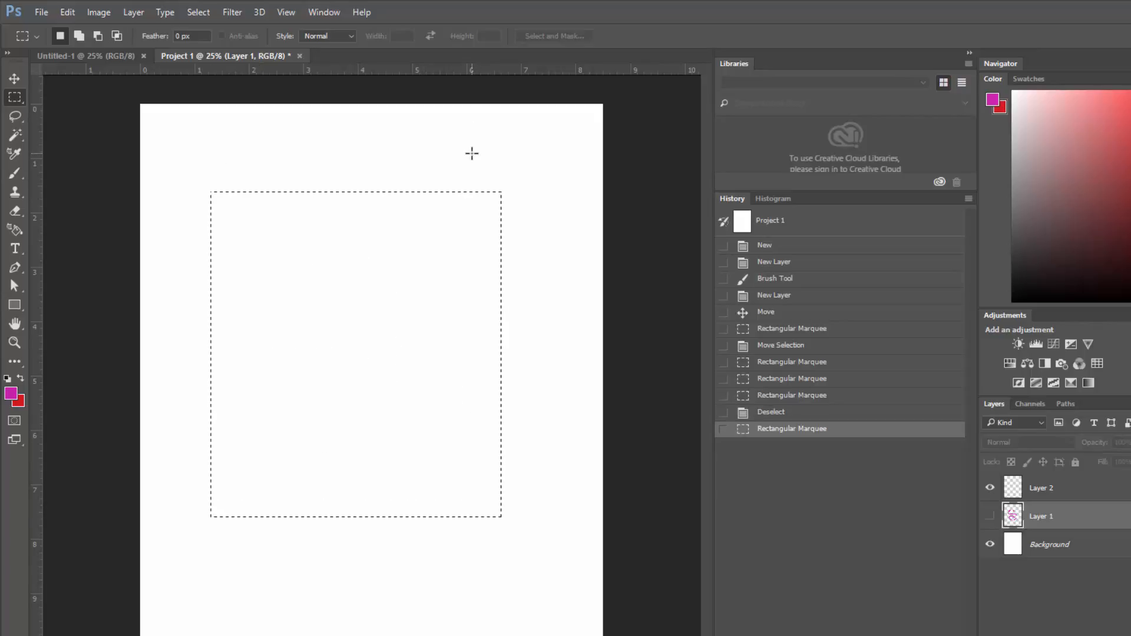
left_click(472, 153)
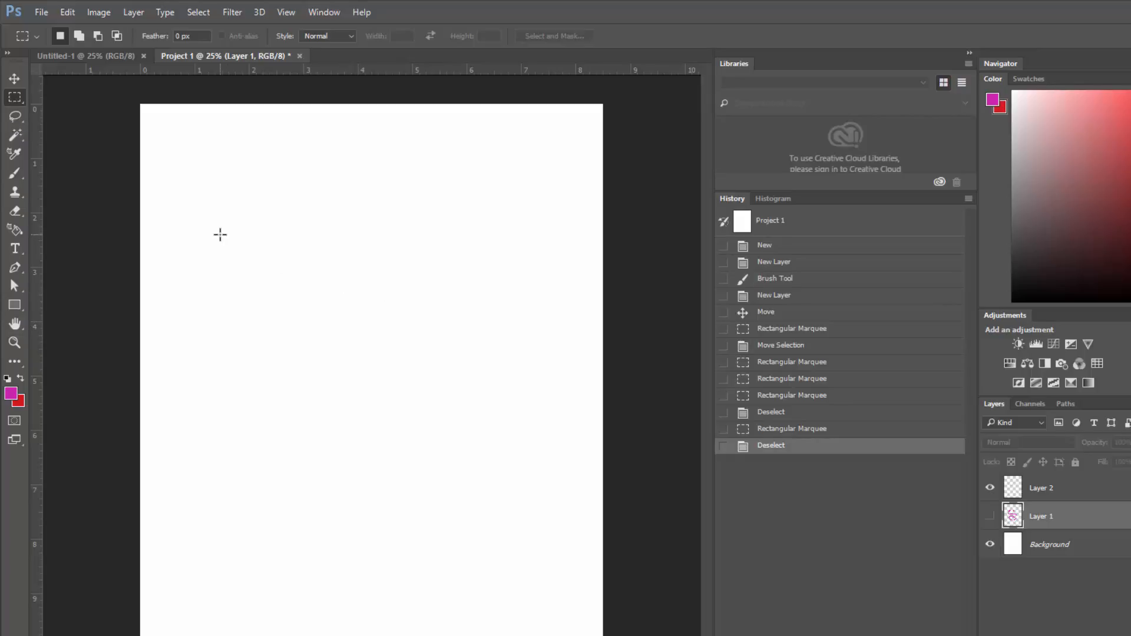
Draw a perfectly square marquee selection about 4 inches wide on the upper part of the page
left_click_drag(242, 241, 564, 434)
key("shift")
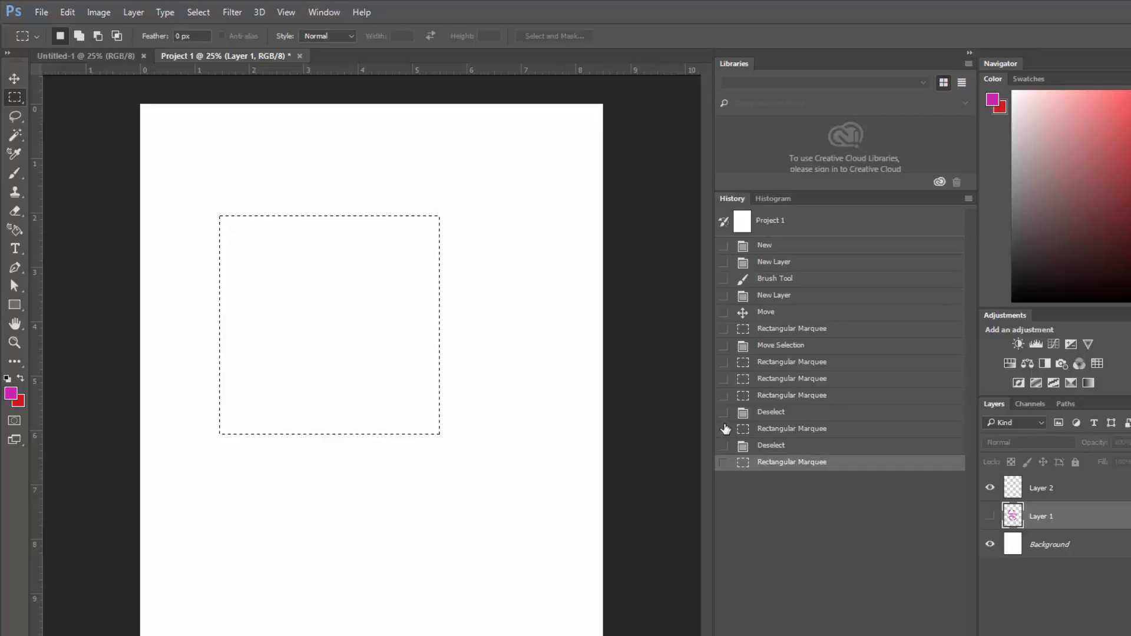
Show Layer 1 and move the square selection outline up and slightly right over its S-shaped stroke
left_click(992, 518)
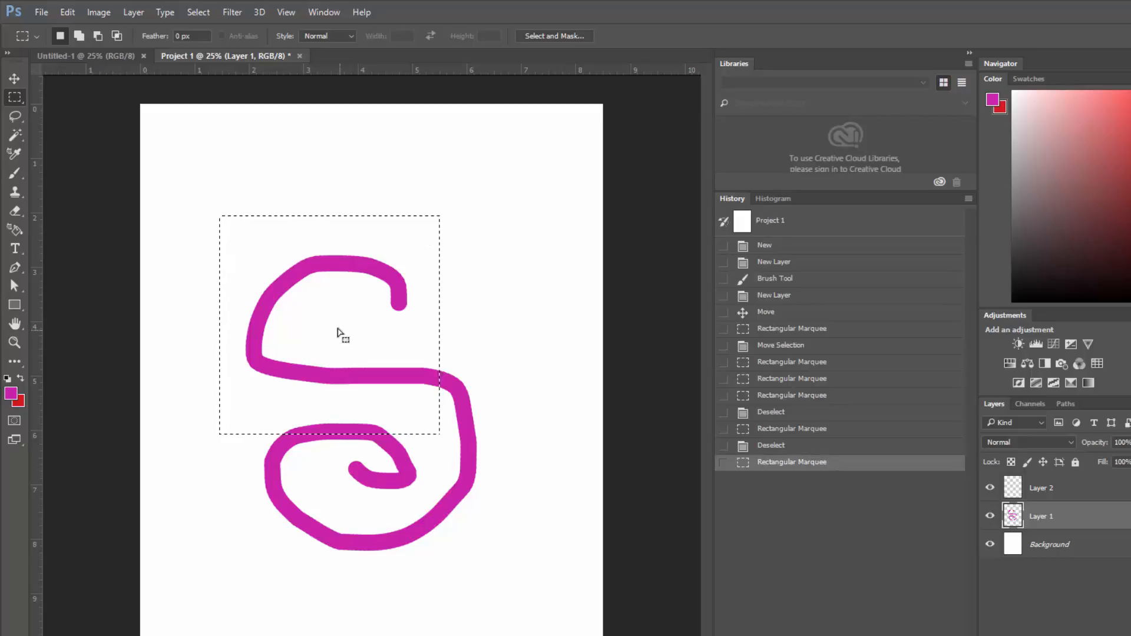
left_click_drag(280, 298, 297, 248)
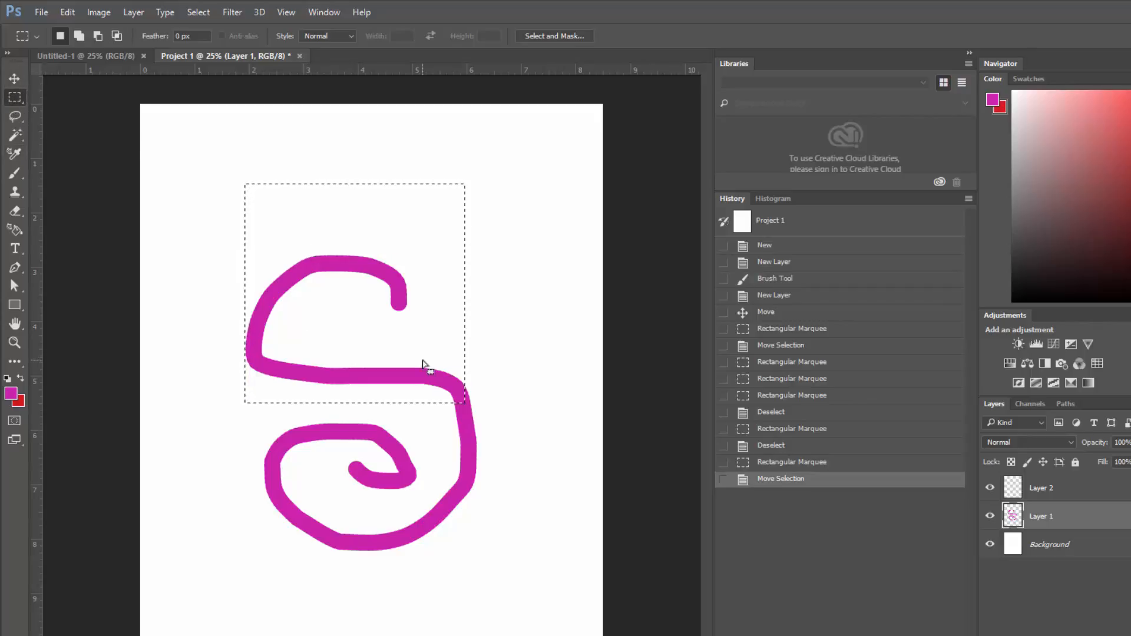
Nudge the square selection left, move the enclosed part of Layer 1's pink S about 1.1 inches left and slightly up, and deselect
left_click_drag(427, 350, 416, 347)
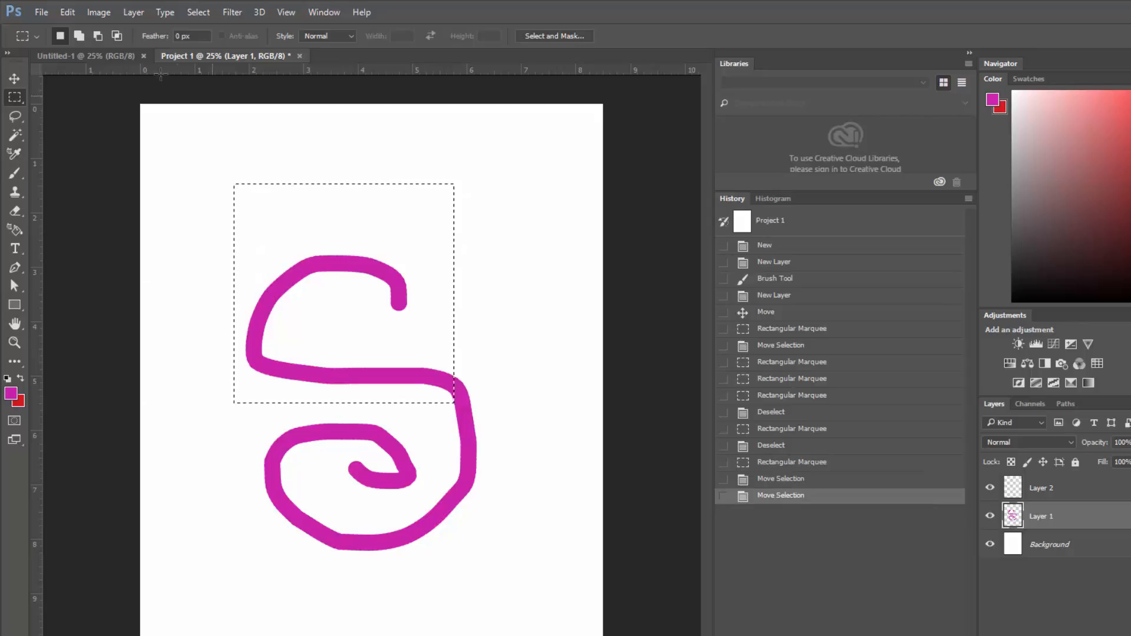
left_click(13, 81)
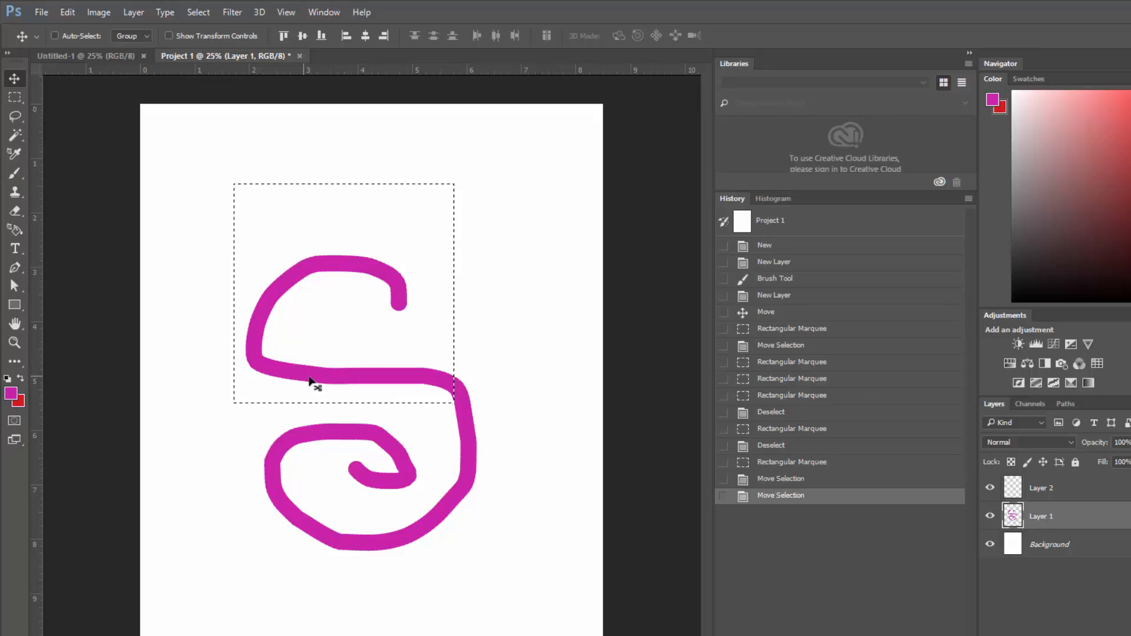
mouse_move(312, 381)
left_mouse_down()
mouse_move(291, 353)
mouse_move(251, 366)
left_mouse_up()
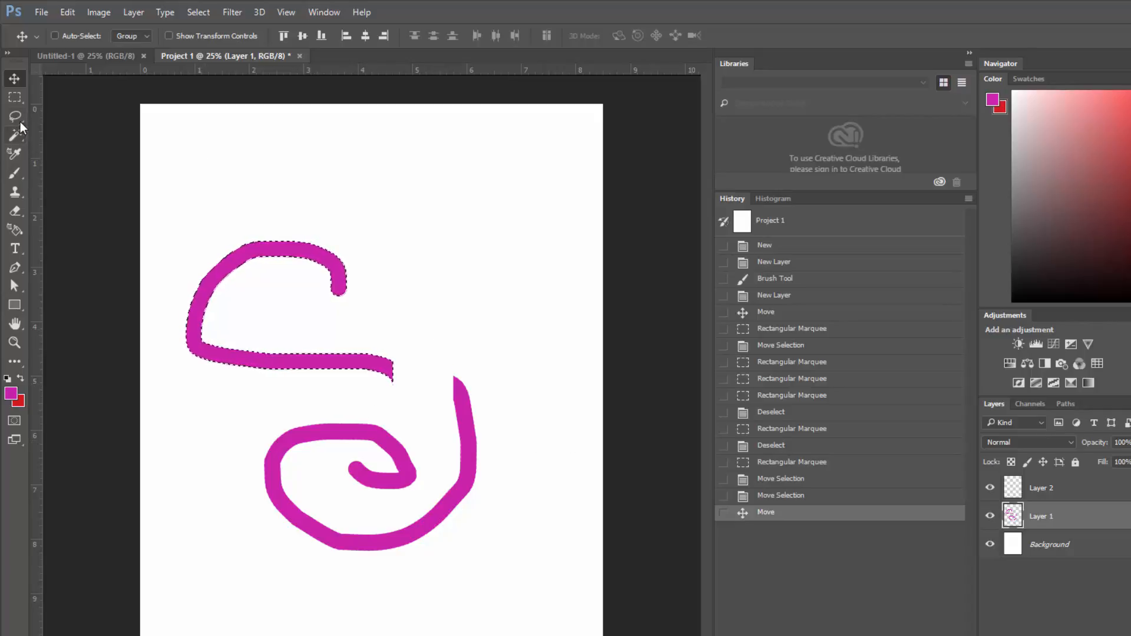
left_click(15, 97)
left_click(407, 227)
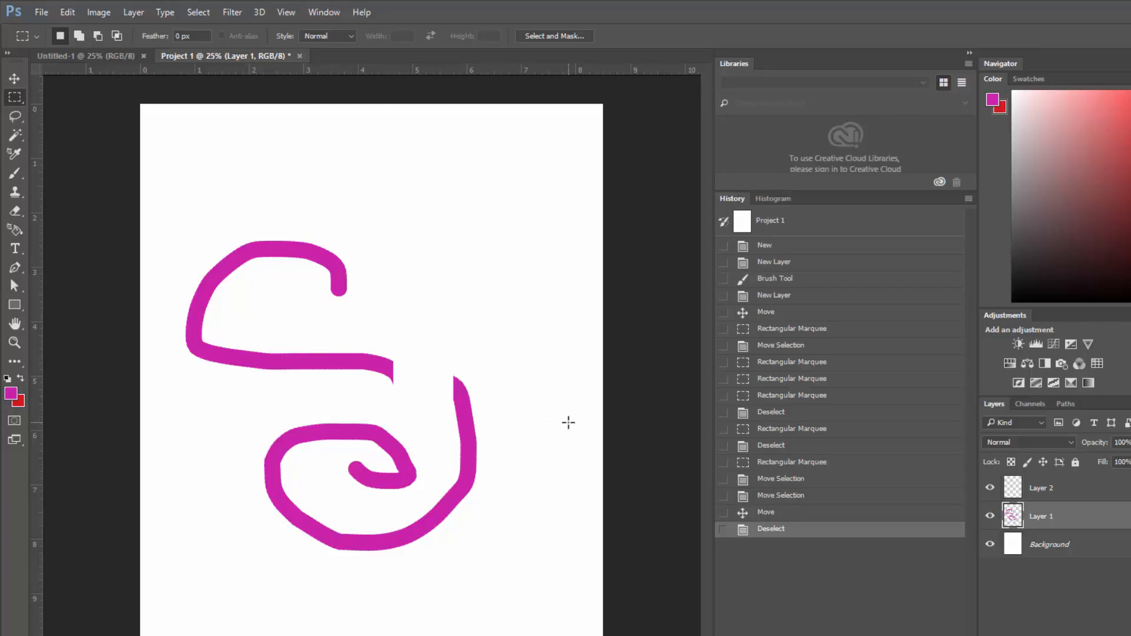
Step back through the history to the square marquee state before any selection move, and clear the selection
left_click(772, 512)
left_click(786, 496)
left_click(788, 479)
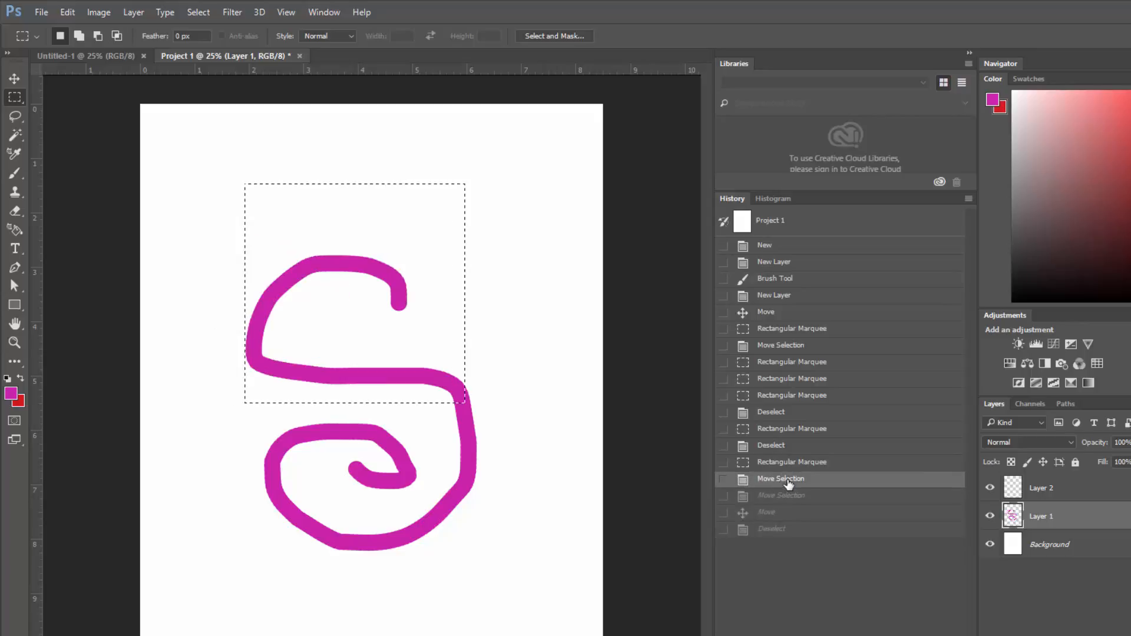
left_click(789, 462)
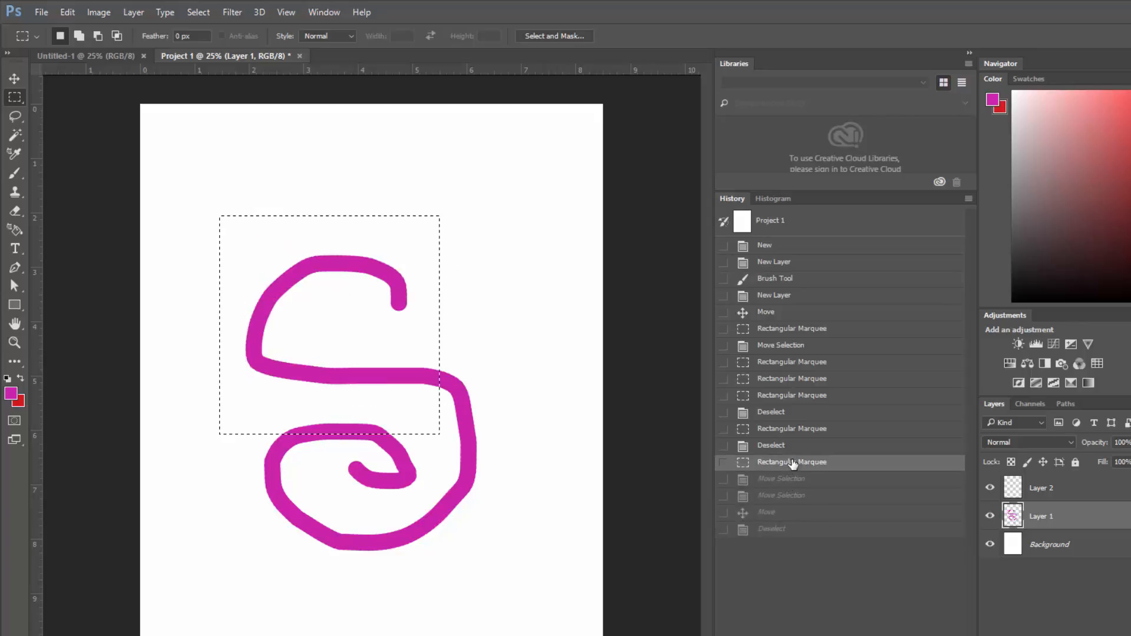
left_click(766, 429)
left_click(767, 446)
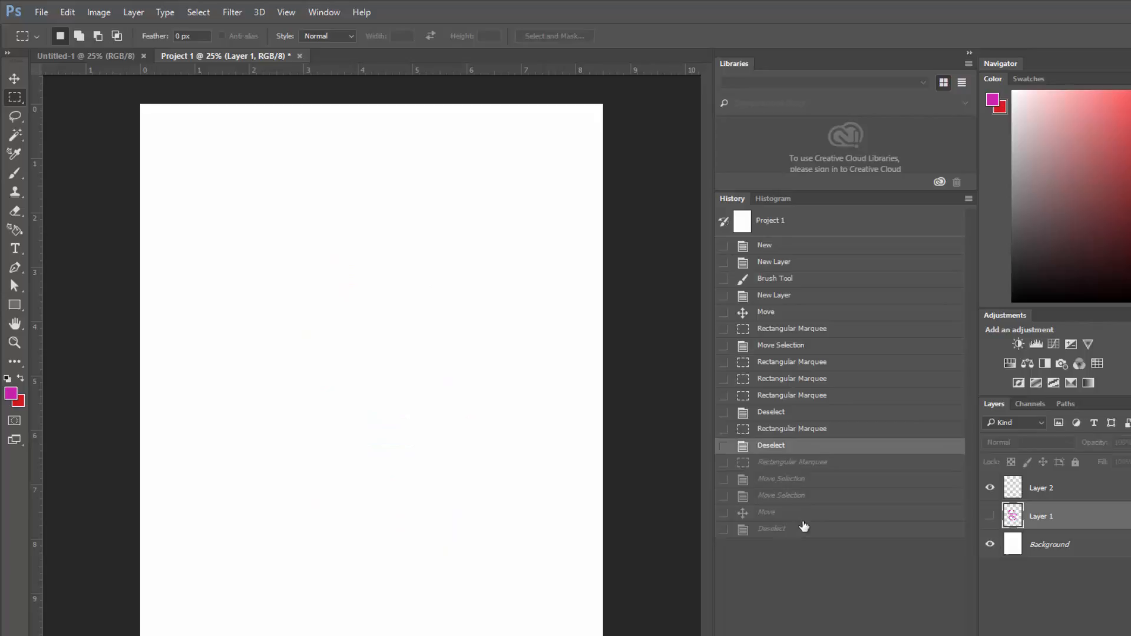
left_click(790, 462)
left_click(806, 479)
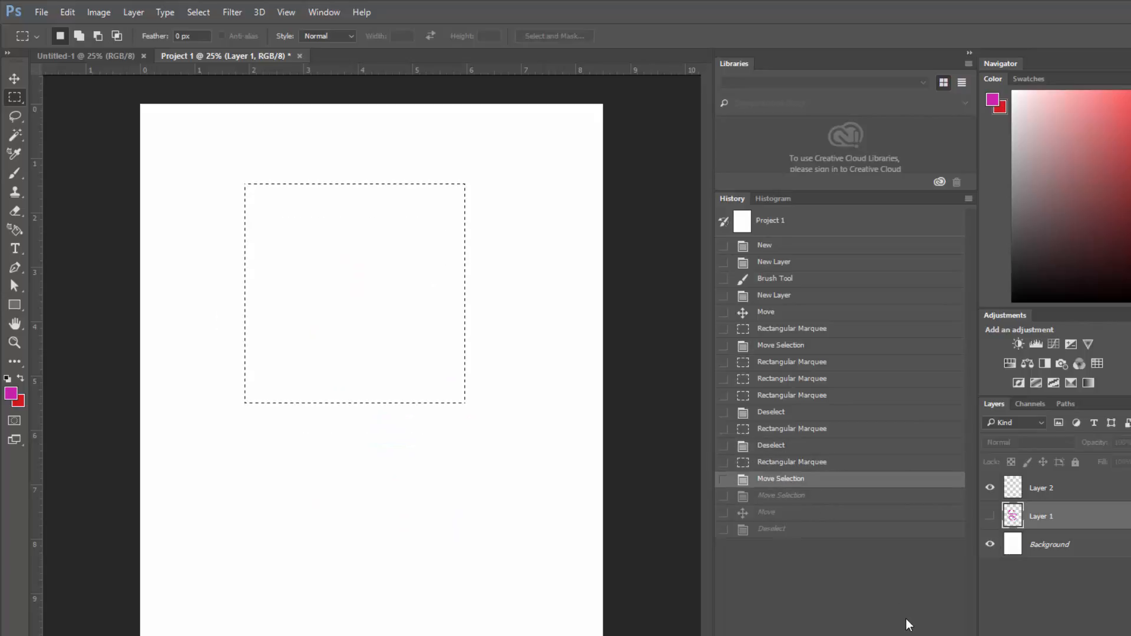
left_click(838, 512)
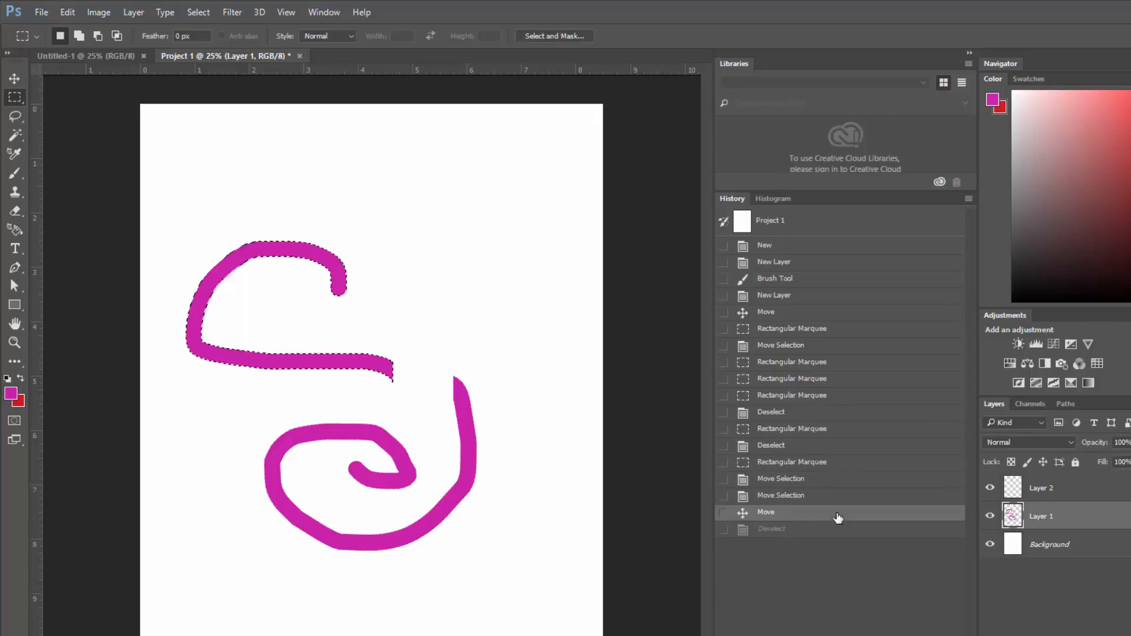
left_click(819, 488)
left_click(813, 463)
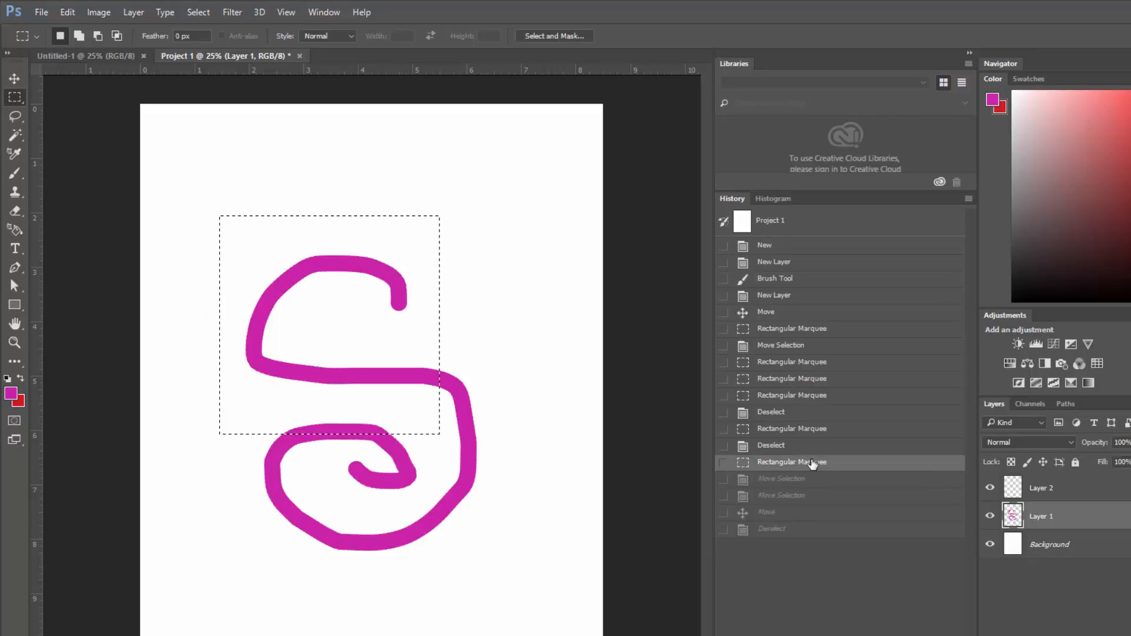
left_click(229, 154)
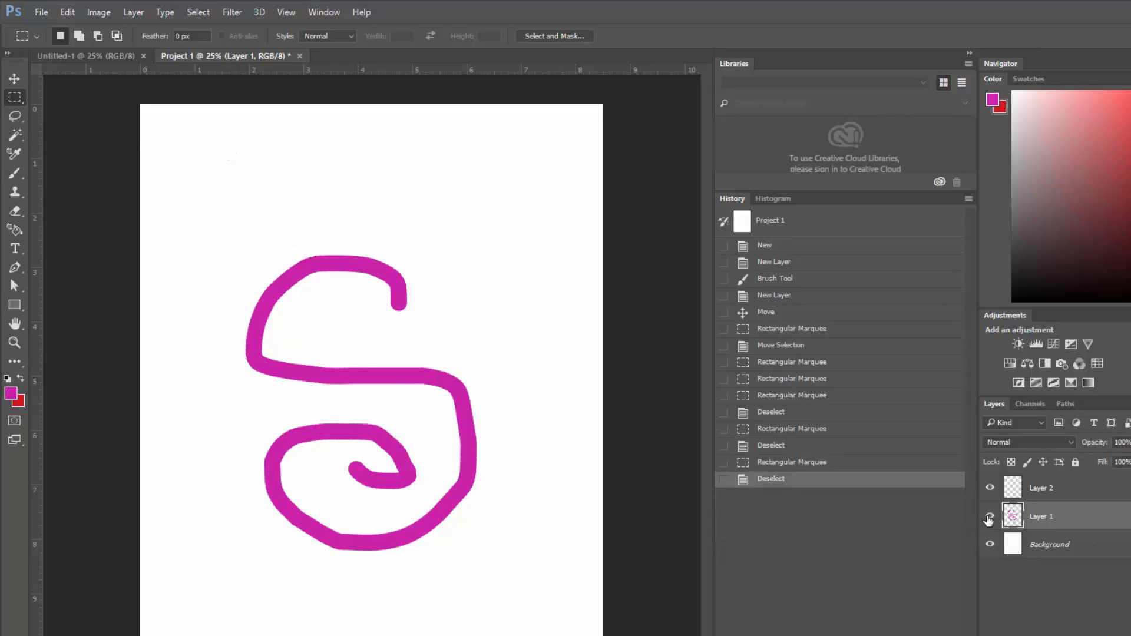
Hide Layer 1 and draw a marquee selection about 4.8 by 4.6 inches on Layer 2
left_click(990, 517)
left_click(1084, 489)
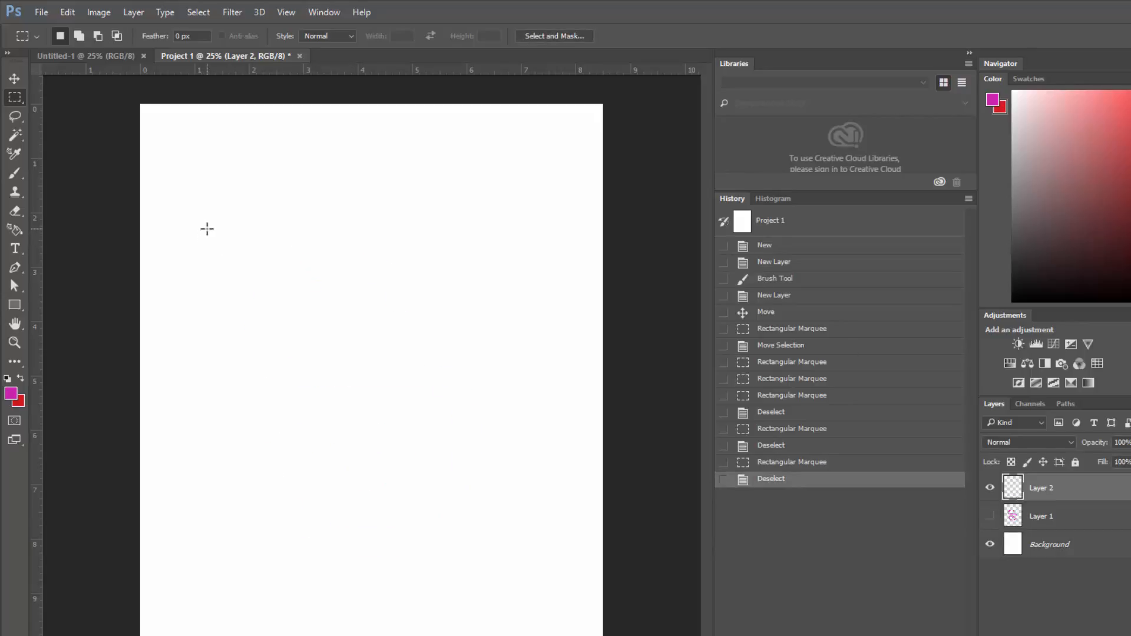
left_click_drag(206, 229, 468, 479)
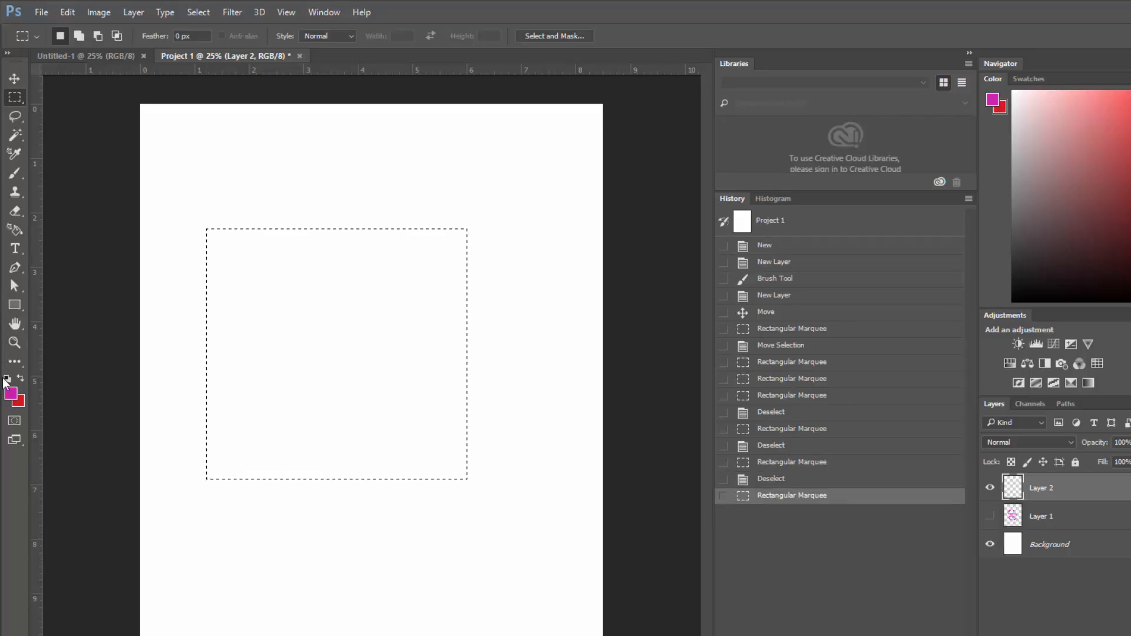
Make blue the foreground colour with pink as the background, and scribble brush strokes across the marquee selection on Layer 2
left_click(1130, 161)
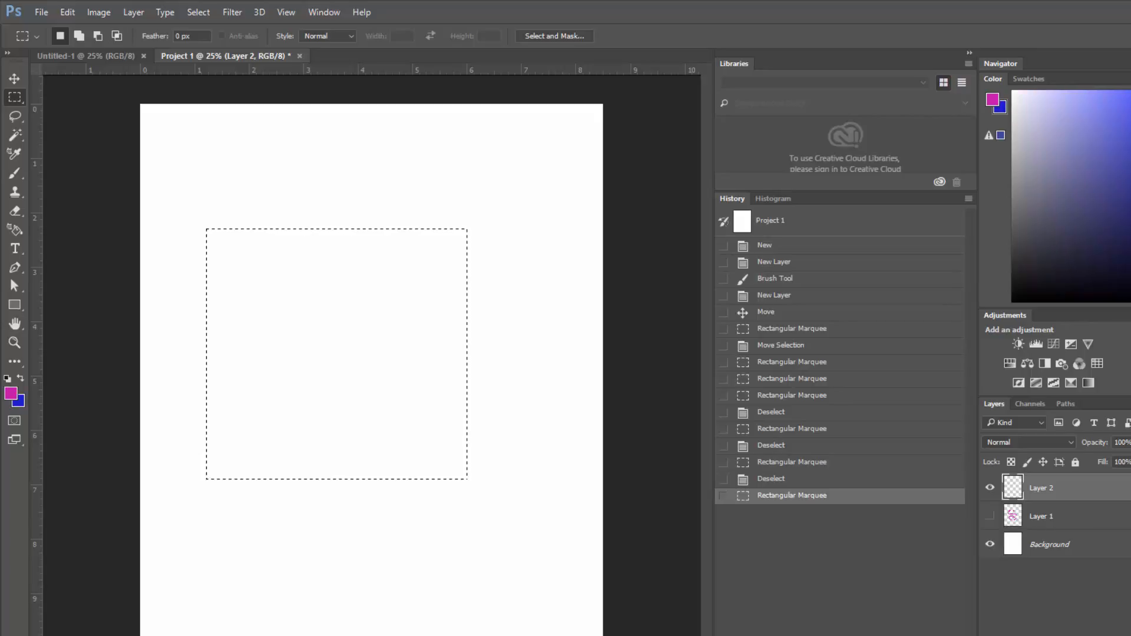
left_click(21, 378)
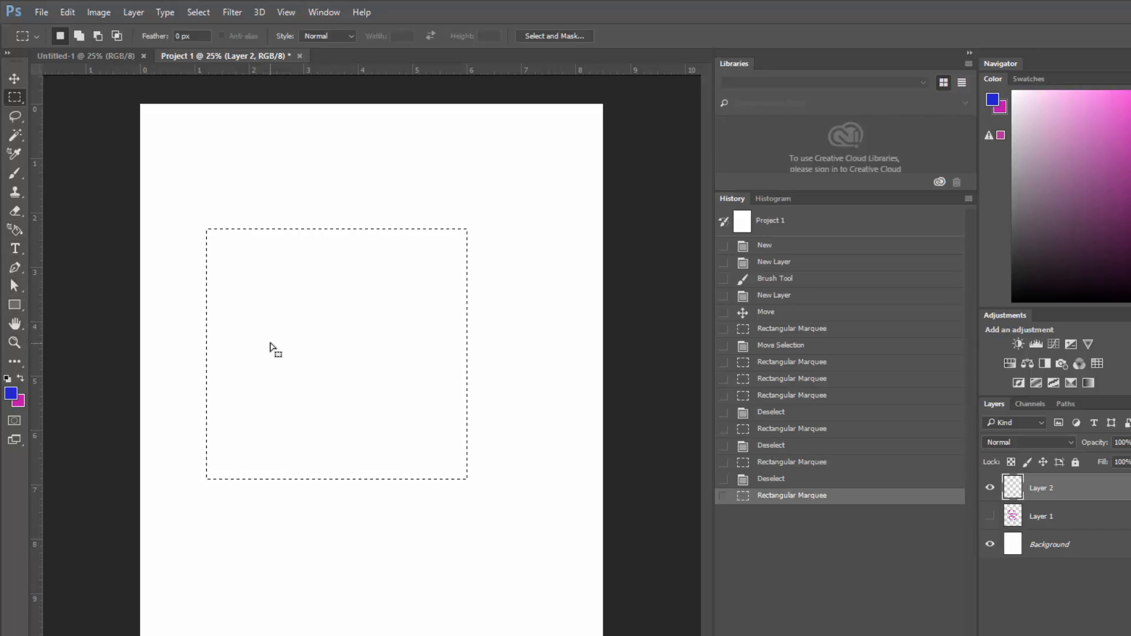
key("b")
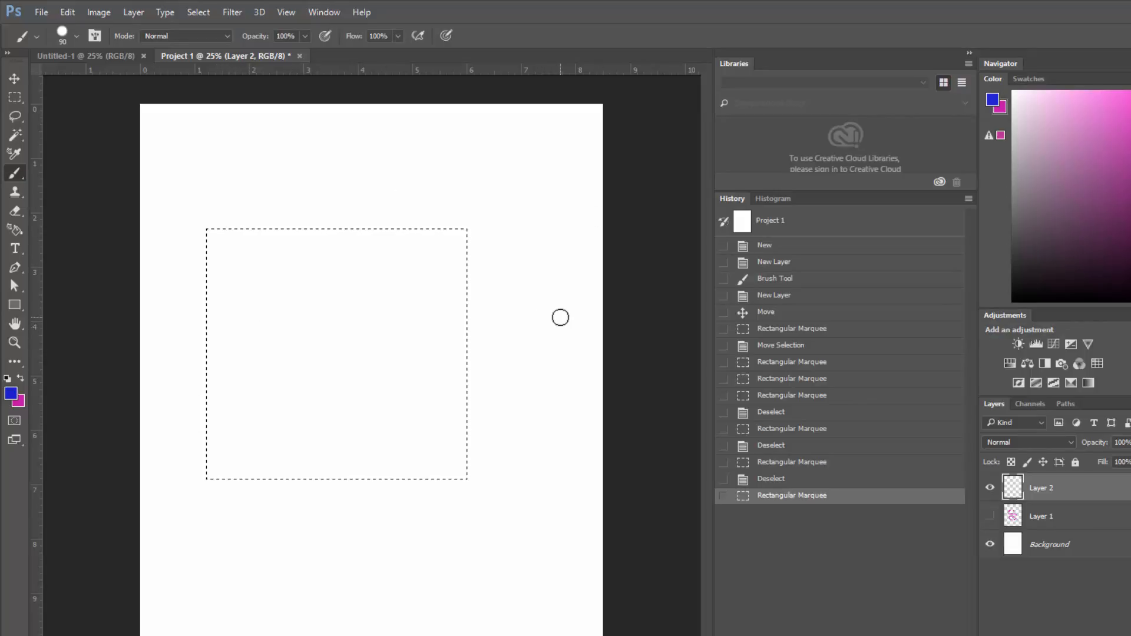
left_click_drag(238, 221, 181, 322)
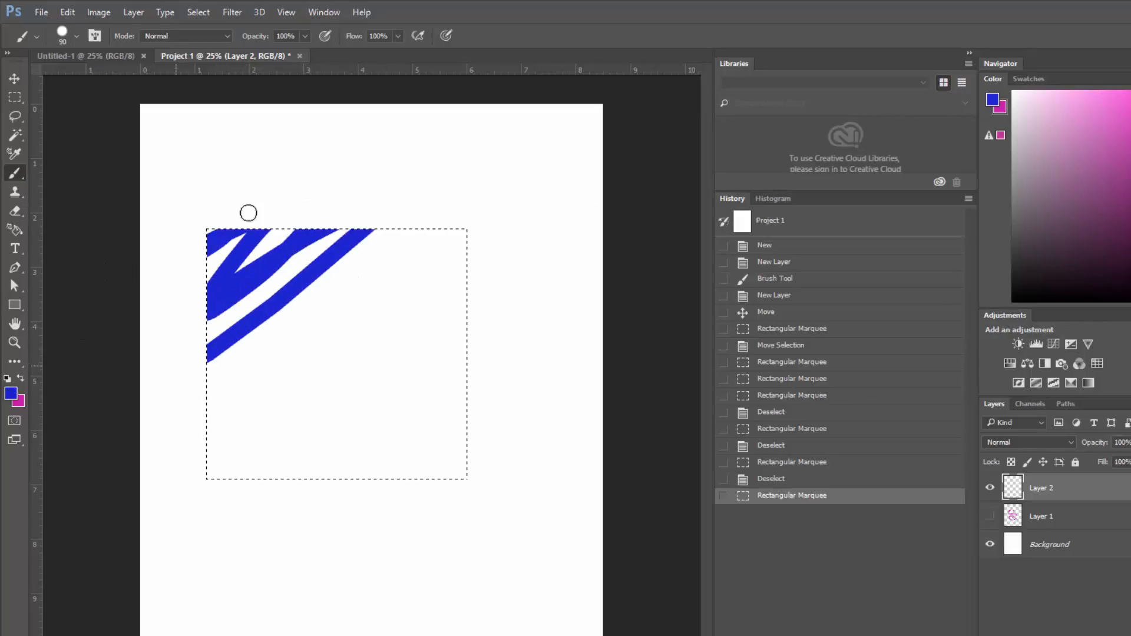
mouse_move(248, 213)
left_mouse_down()
mouse_move(565, 202)
mouse_move(185, 387)
mouse_move(437, 354)
mouse_move(139, 471)
mouse_move(218, 495)
mouse_move(263, 526)
mouse_move(63, 464)
left_mouse_up()
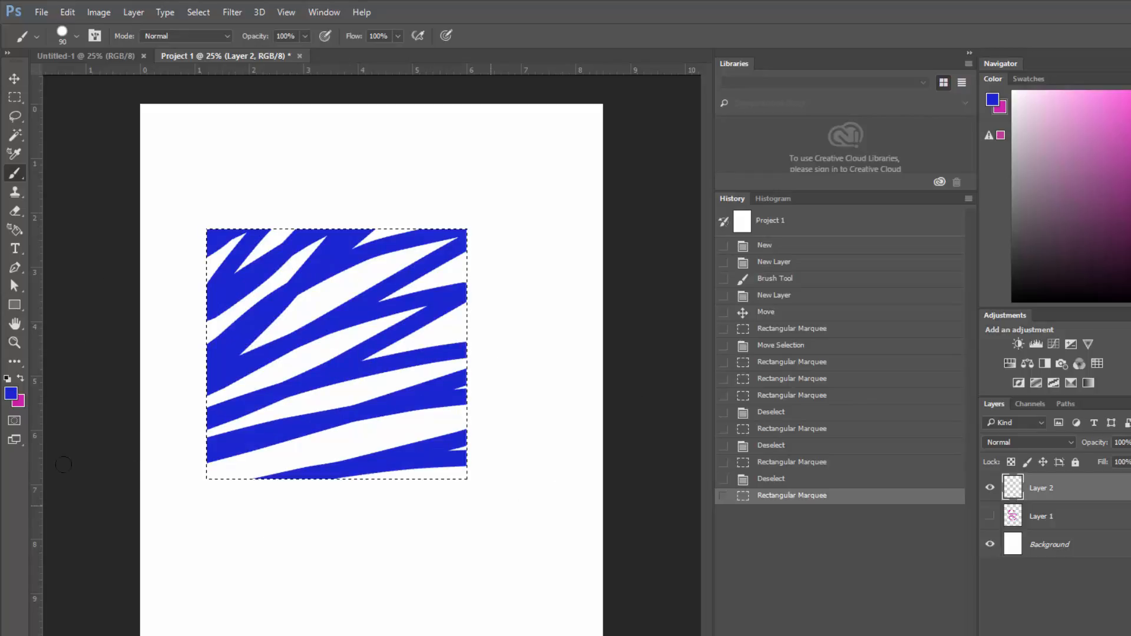
mouse_move(447, 425)
left_mouse_down()
mouse_move(534, 343)
mouse_move(293, 315)
mouse_move(408, 253)
mouse_move(530, 232)
left_mouse_up()
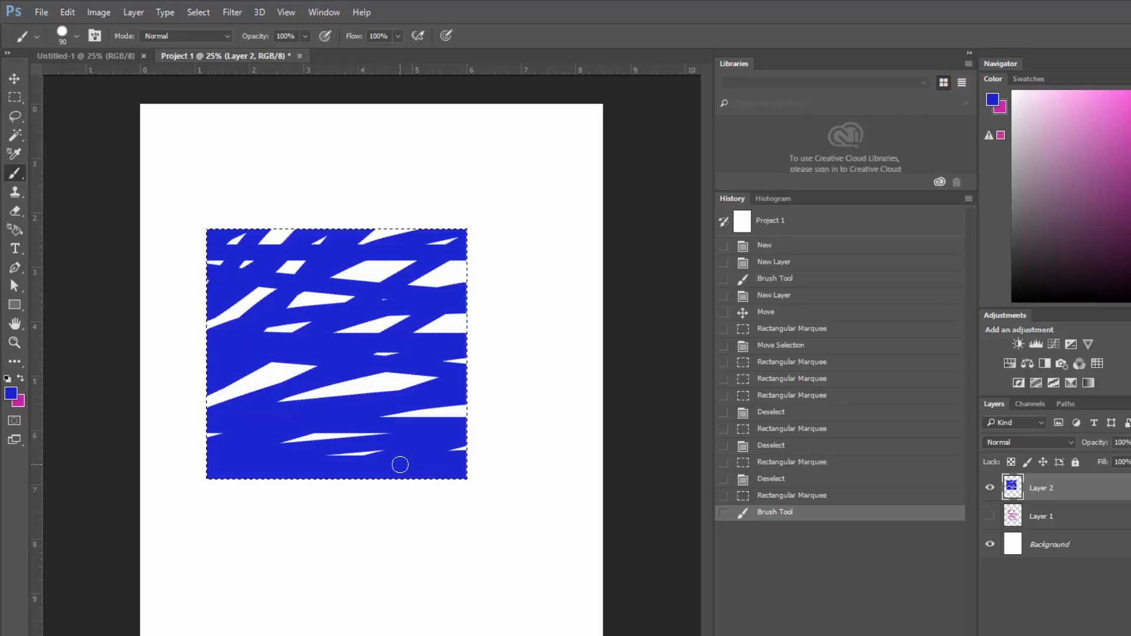
Clear the selection around the blue scribble and show Layer 1 again
left_click(15, 97)
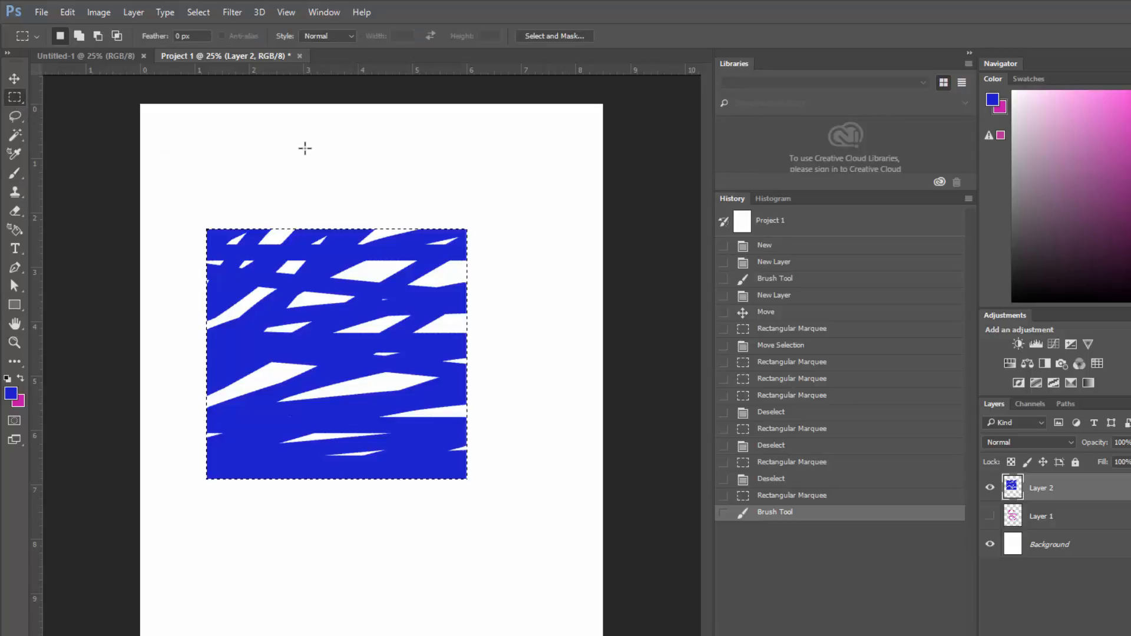
left_click(305, 148)
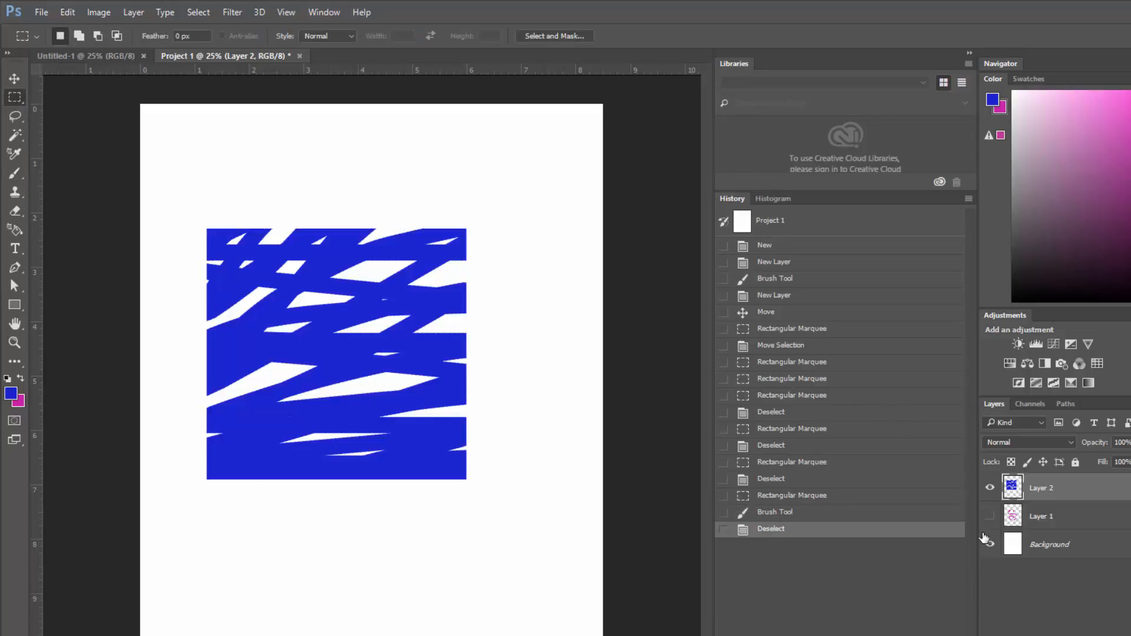
left_click(991, 517)
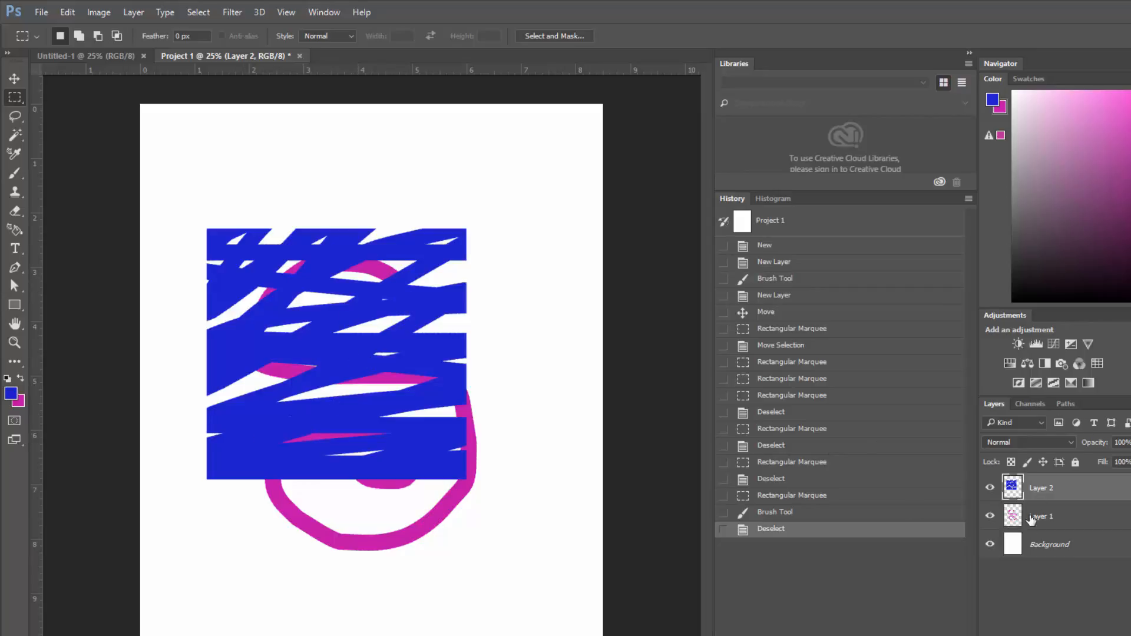
Move Layer 2's blue square about 1.7 inches right and 0.8 inch up, and Layer 1's pink S about 1.1 inches left and 0.8 inch down
key("v")
mouse_move(340, 364)
left_mouse_down()
mouse_move(348, 305)
mouse_move(433, 384)
mouse_move(443, 322)
left_mouse_up()
left_click(1077, 526)
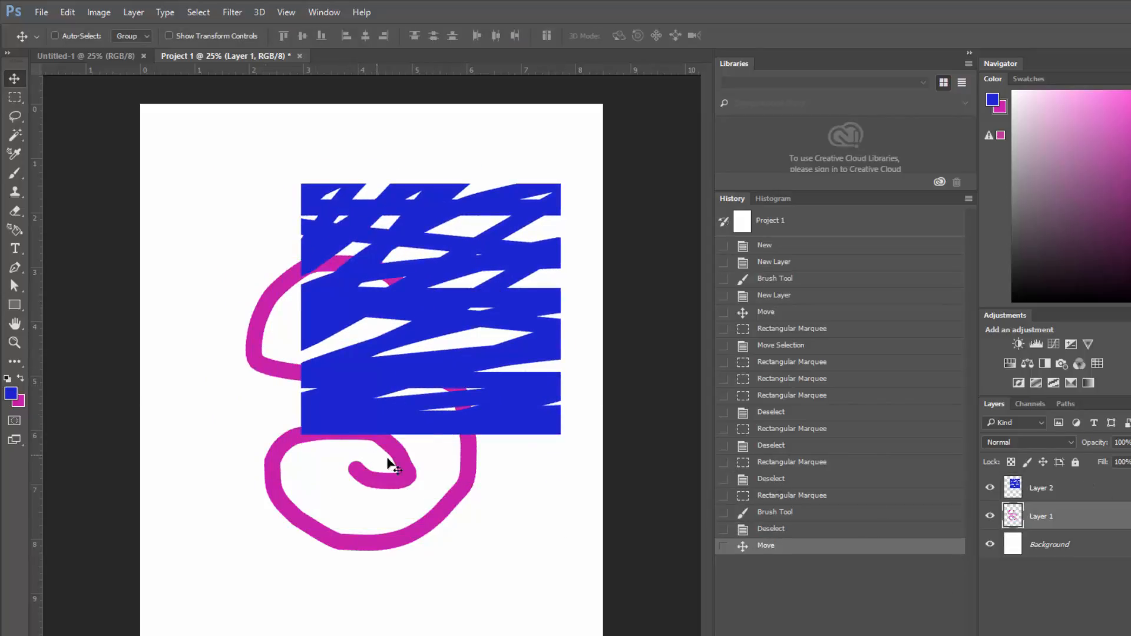
mouse_move(384, 470)
left_mouse_down()
mouse_move(365, 525)
mouse_move(324, 539)
mouse_move(324, 516)
left_mouse_up()
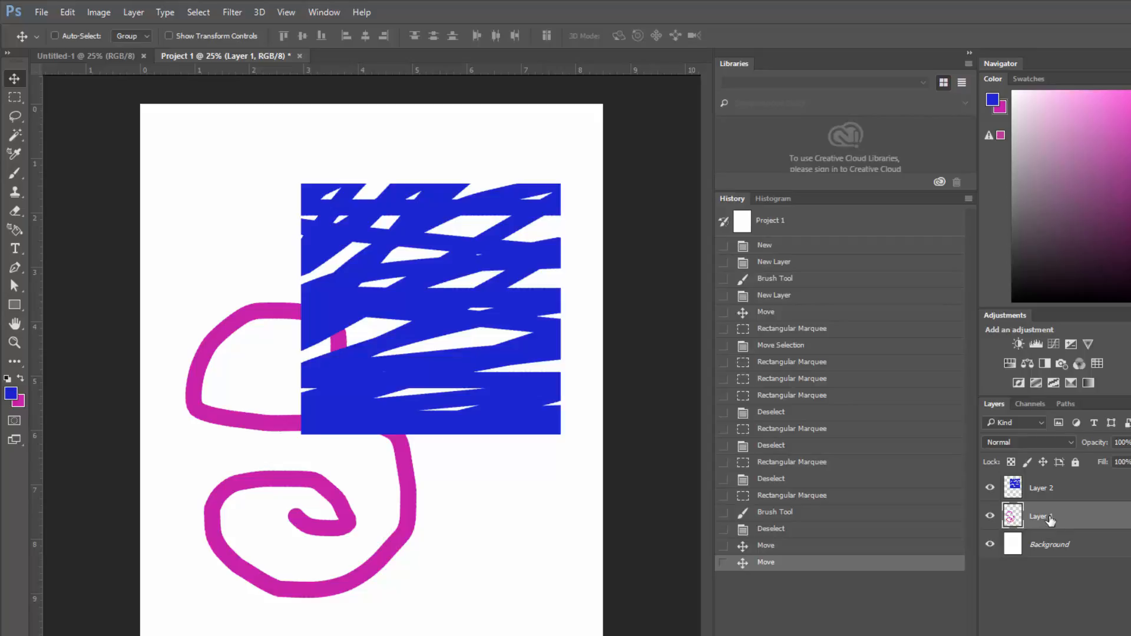
Place Layer 1 above Layer 2 and move its pink S up about 0.9 inch
left_click_drag(1050, 519, 1083, 477)
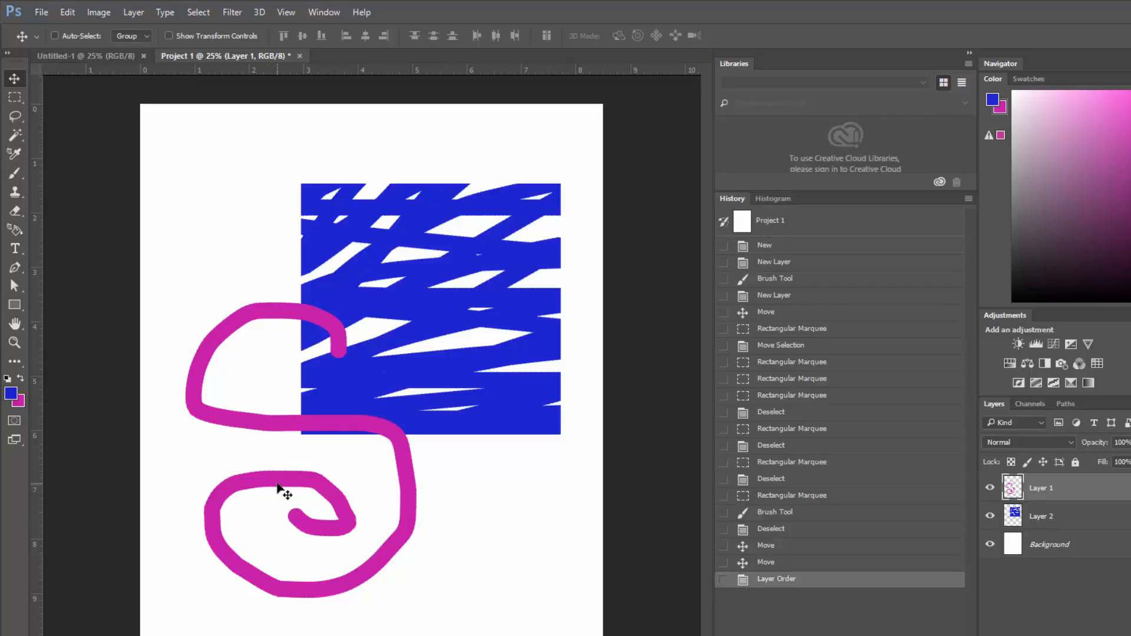
left_click_drag(277, 484, 277, 437)
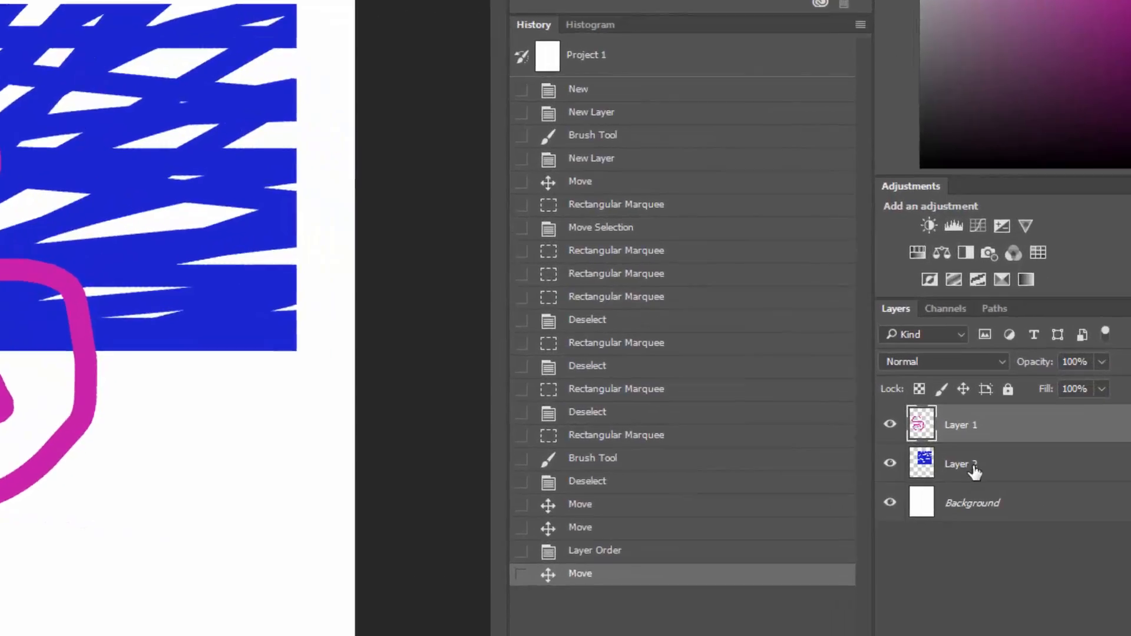
Rename Layer 2 as "Blue Square"
left_click(976, 471)
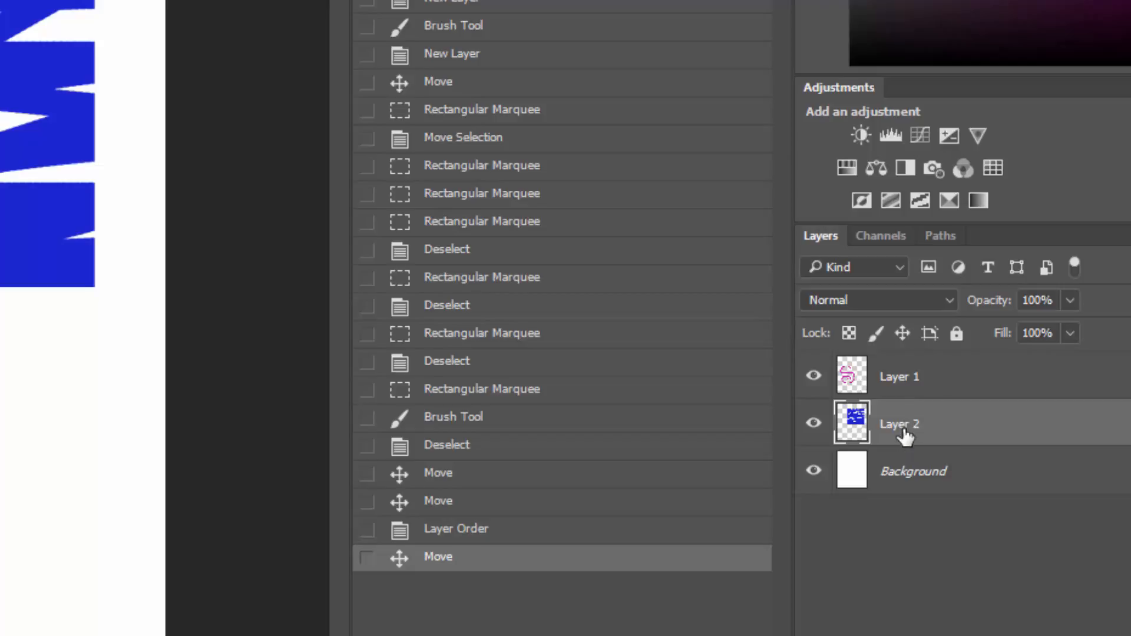
double_click(902, 427)
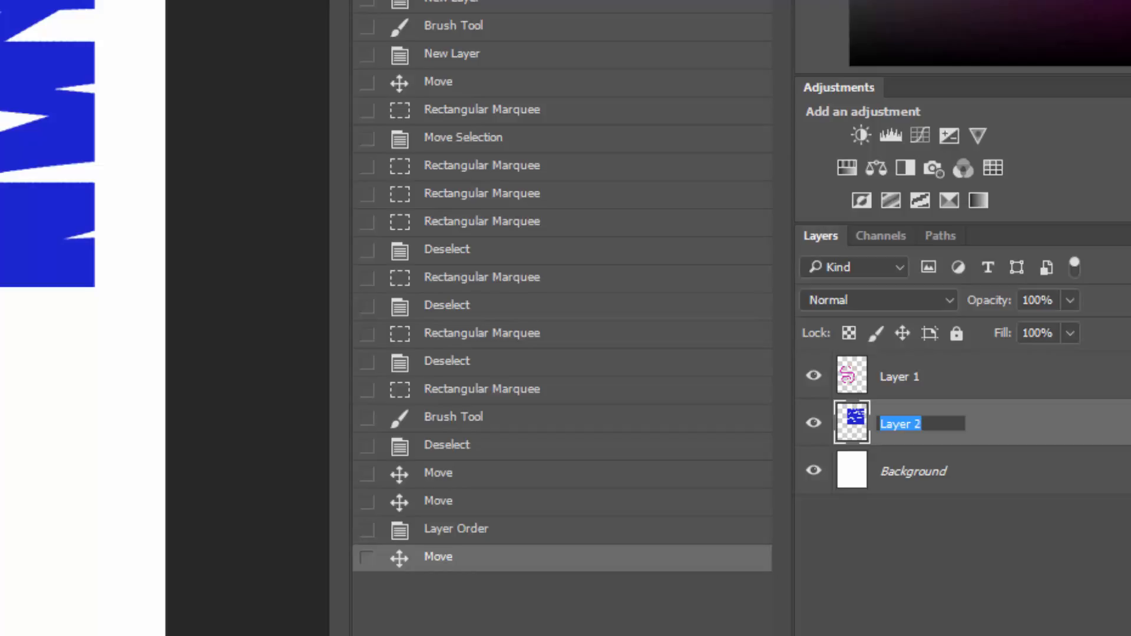
type("Blue Square")
key("Return")
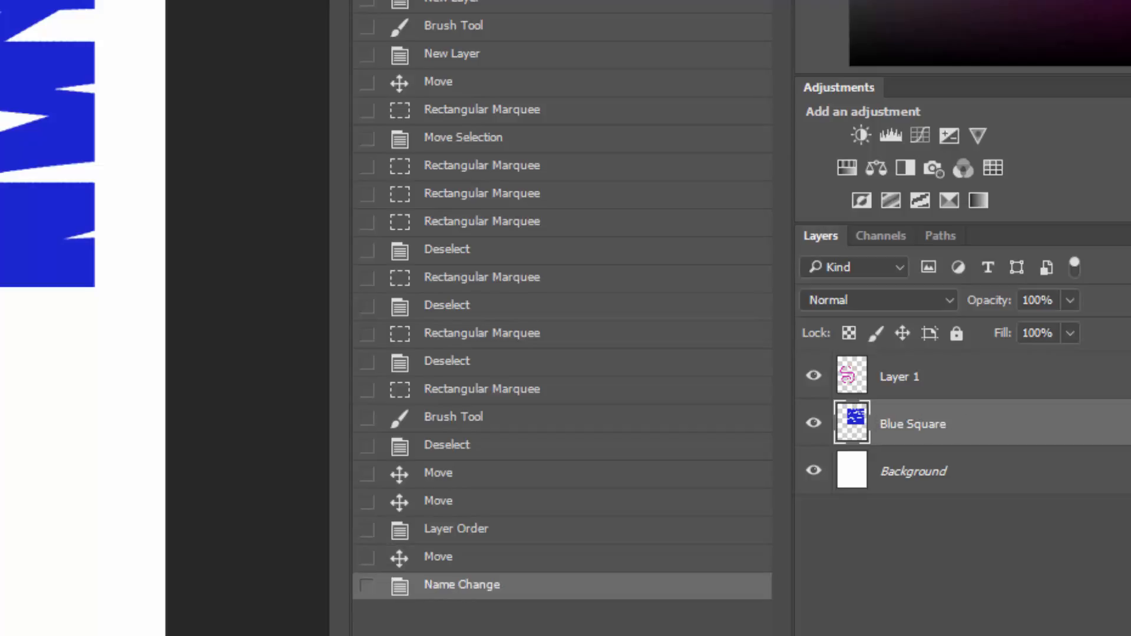
Rename Layer 1 as "Pink S"
left_click(894, 380)
double_click(899, 380)
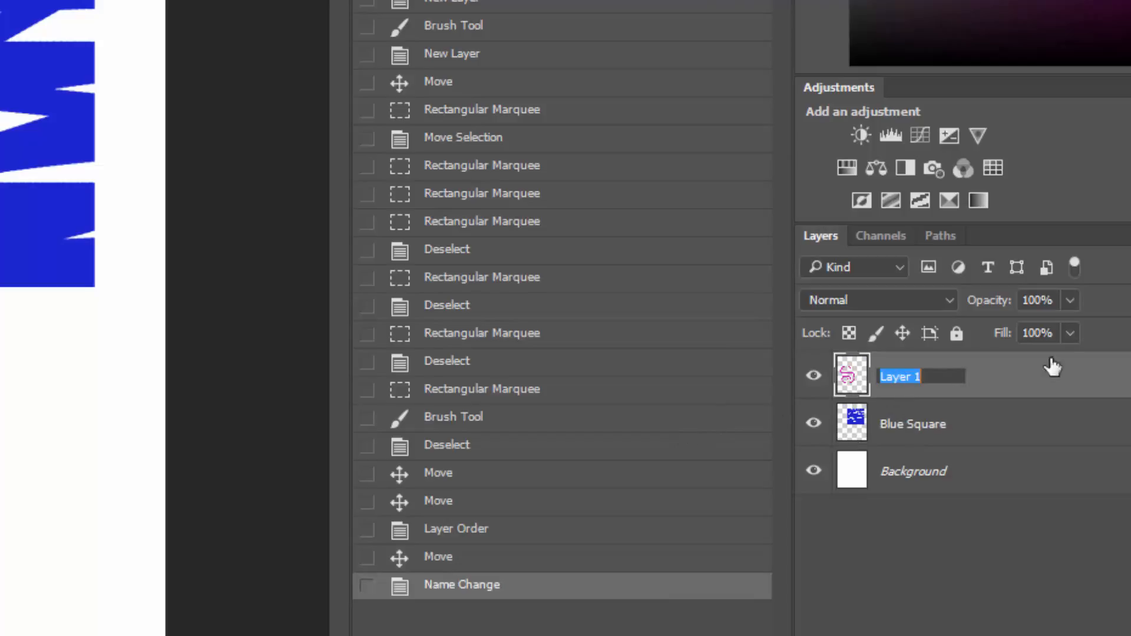
type("Pink S")
key("Return")
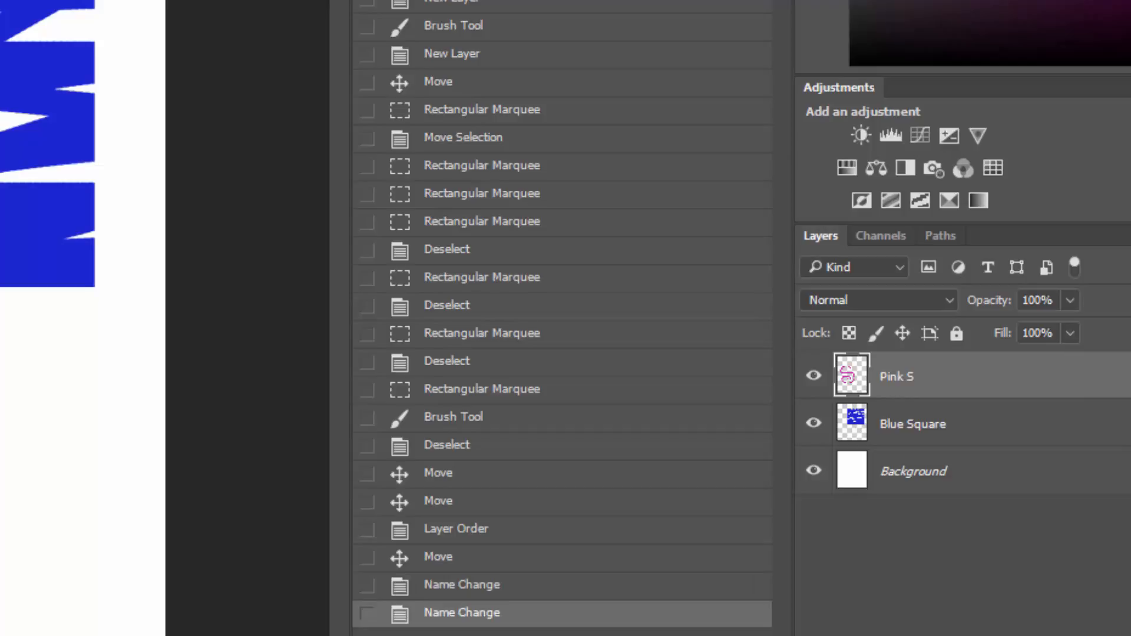
Deselect all layers, try to move the artwork with no layer selected, and reselect the Pink S layer
left_click(1045, 629)
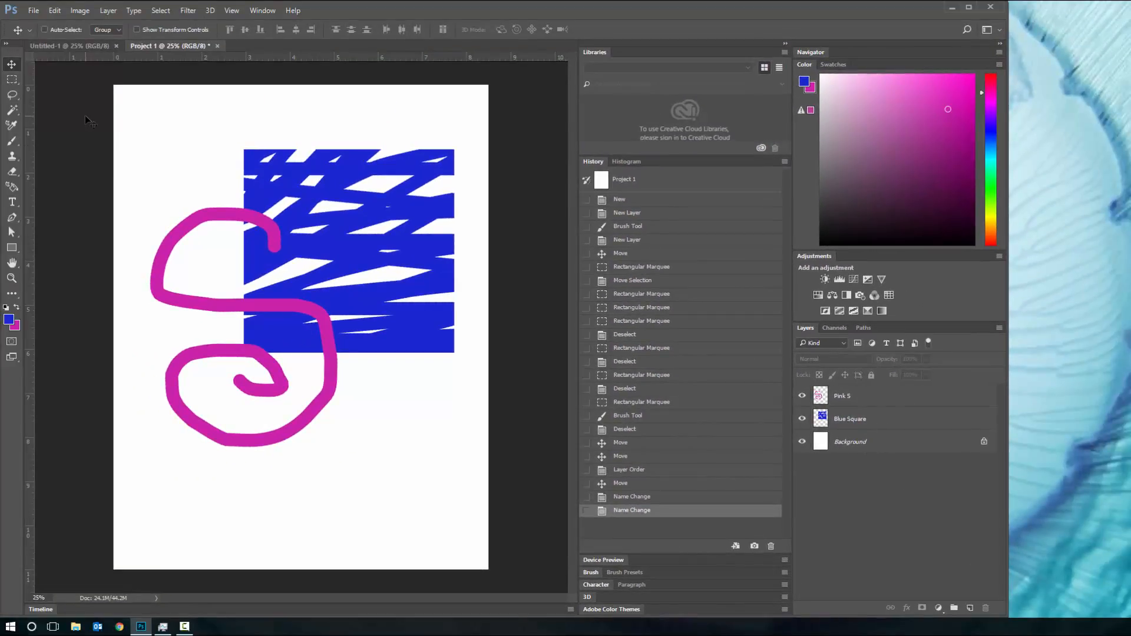
left_click(440, 266)
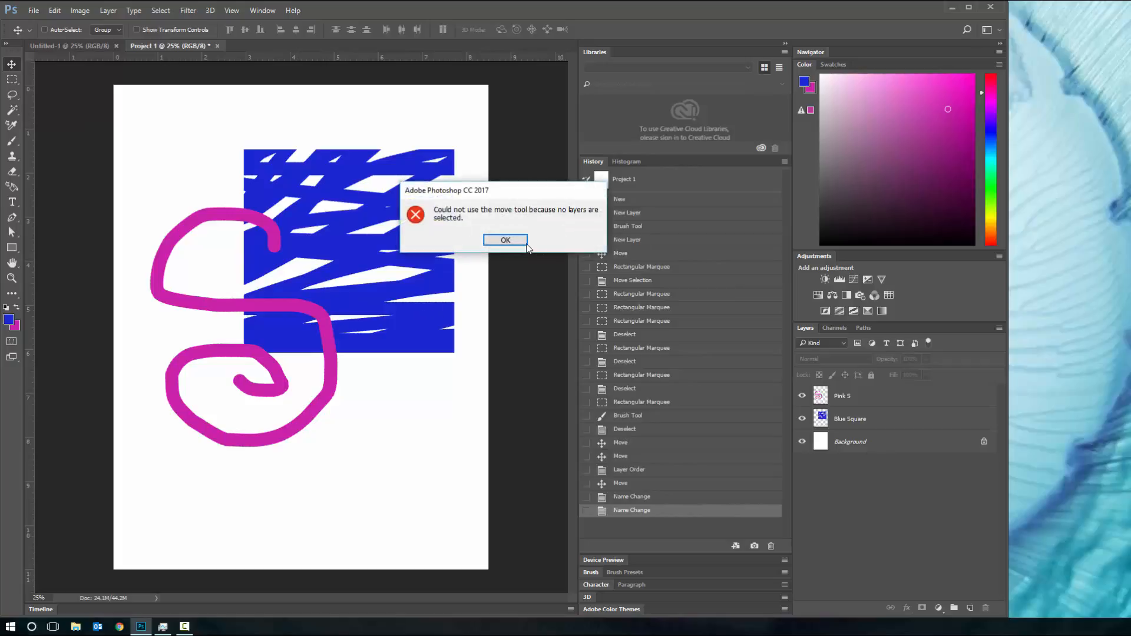
left_click(508, 238)
left_click(172, 255)
left_click(505, 239)
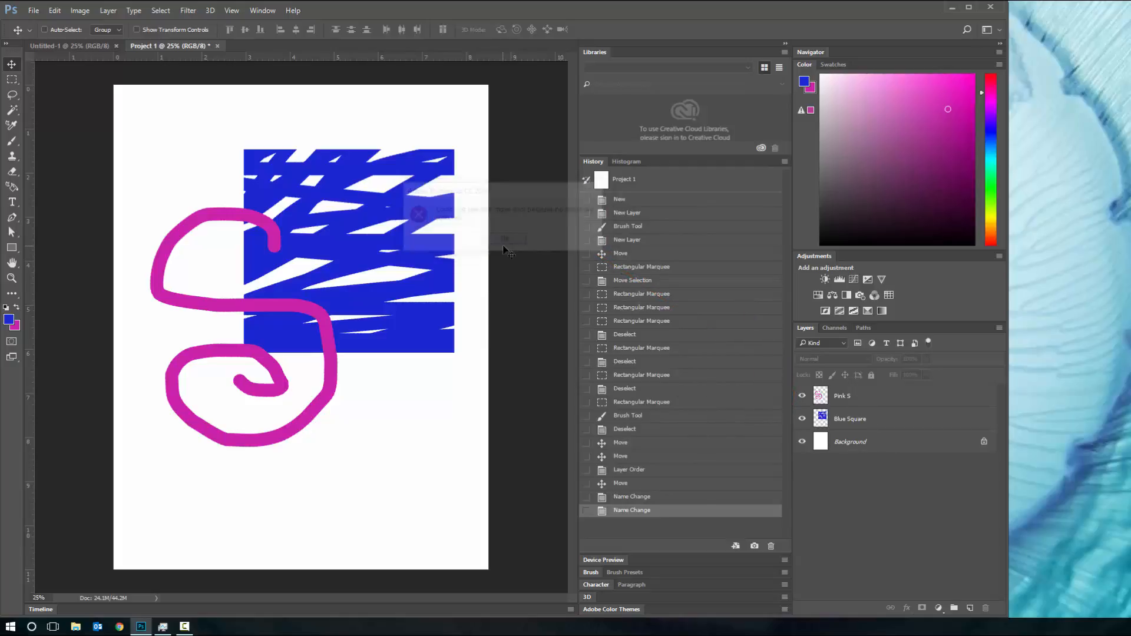
left_click(858, 396)
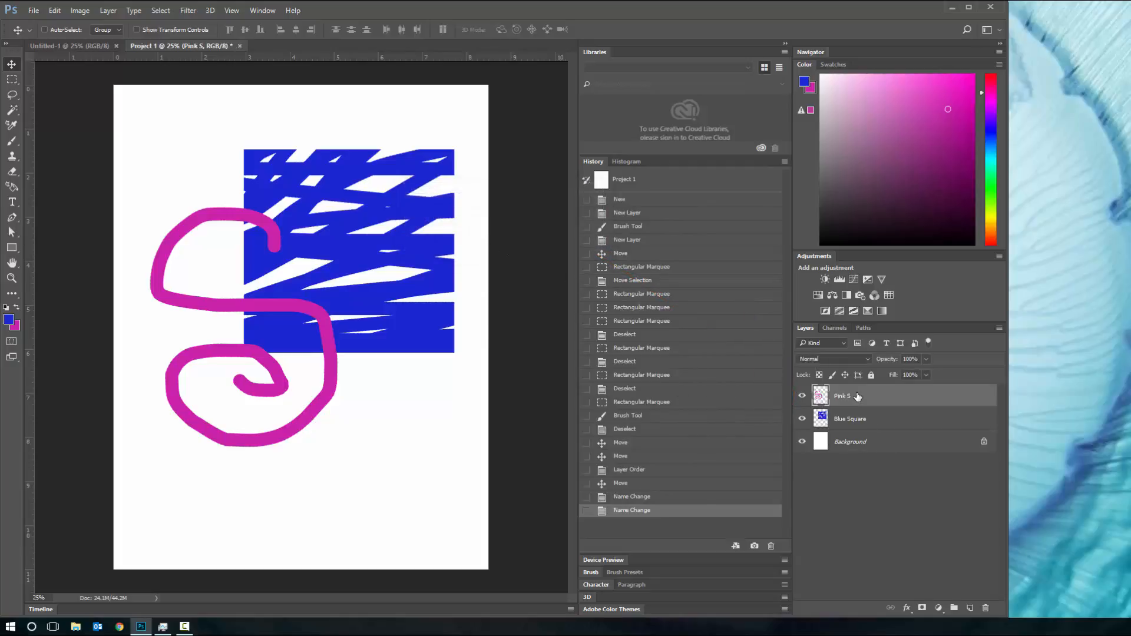
Move the Pink S artwork about 2.1 inches down and 0.9 inch right, and select the Background layer
left_click_drag(190, 252, 227, 345)
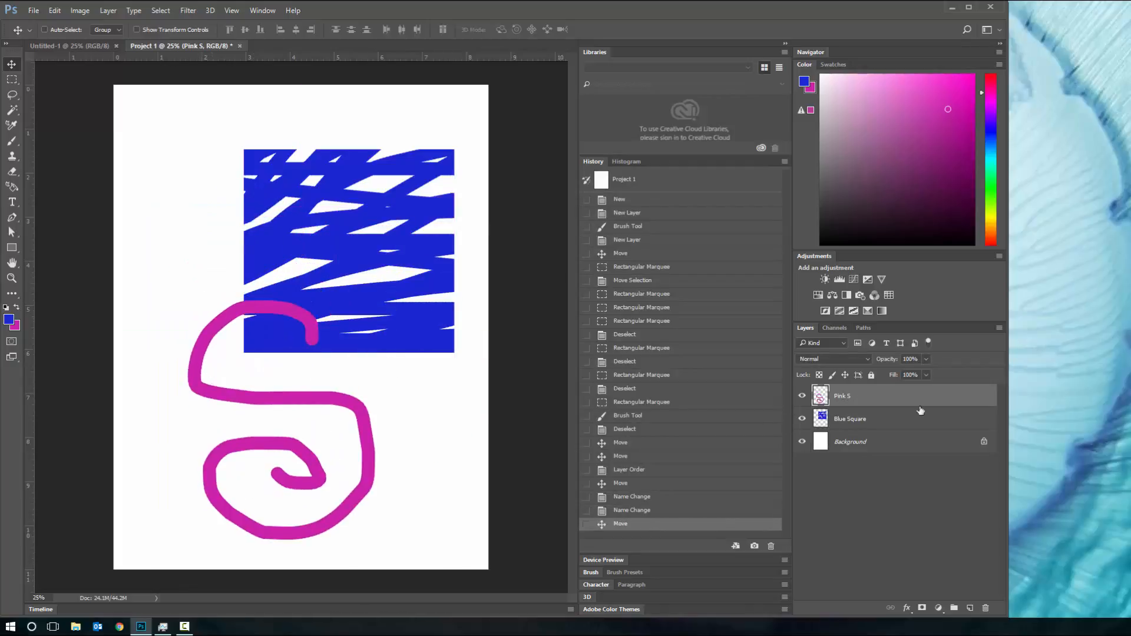
left_click(857, 459)
left_click(858, 443)
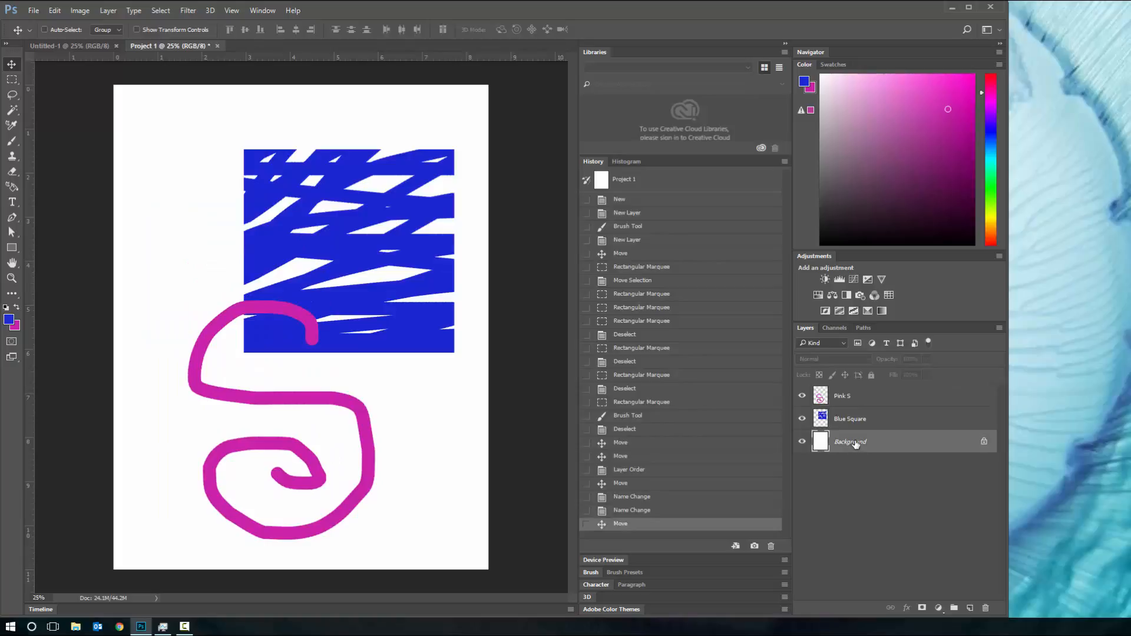
Select the Pink S and Blue Square layers together, move both about 0.9 inch left and 0.4 inch up, and deselect the layers
left_click(852, 403)
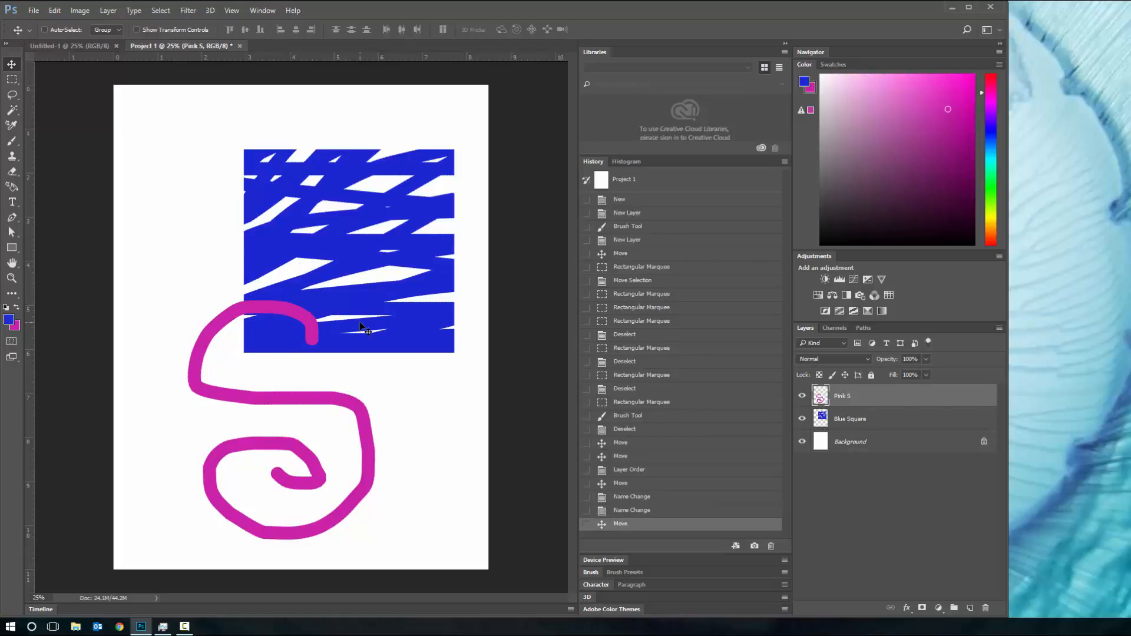
left_click(876, 426, "shift")
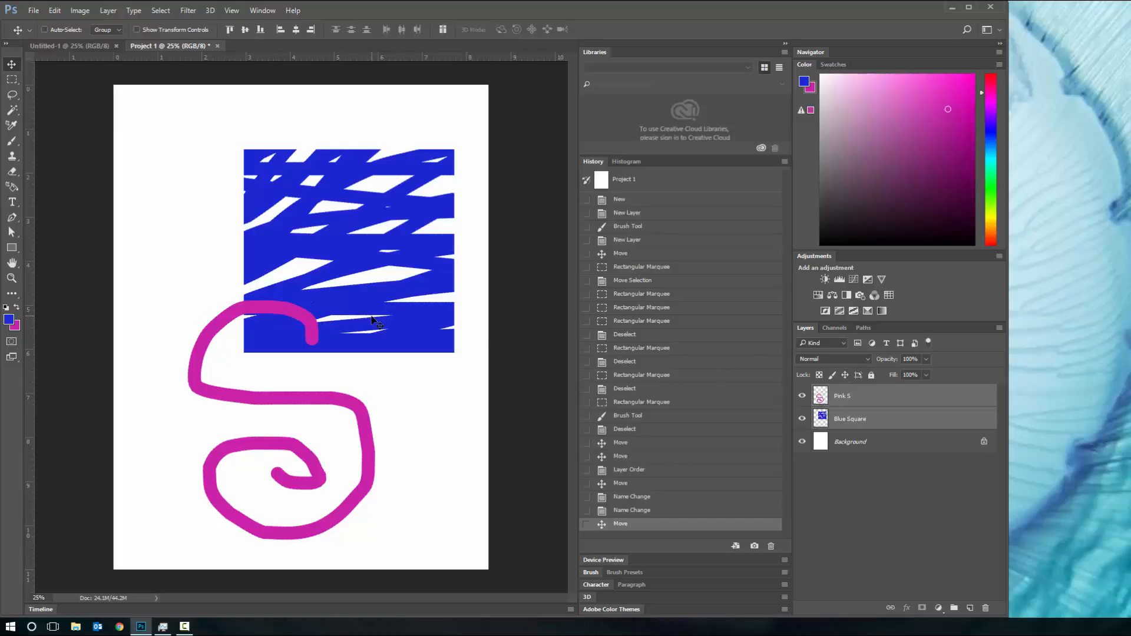
mouse_move(343, 319)
left_mouse_down()
mouse_move(264, 249)
mouse_move(423, 295)
mouse_move(268, 378)
mouse_move(377, 350)
mouse_move(317, 337)
mouse_move(364, 335)
mouse_move(300, 332)
mouse_move(336, 284)
mouse_move(325, 310)
left_mouse_up()
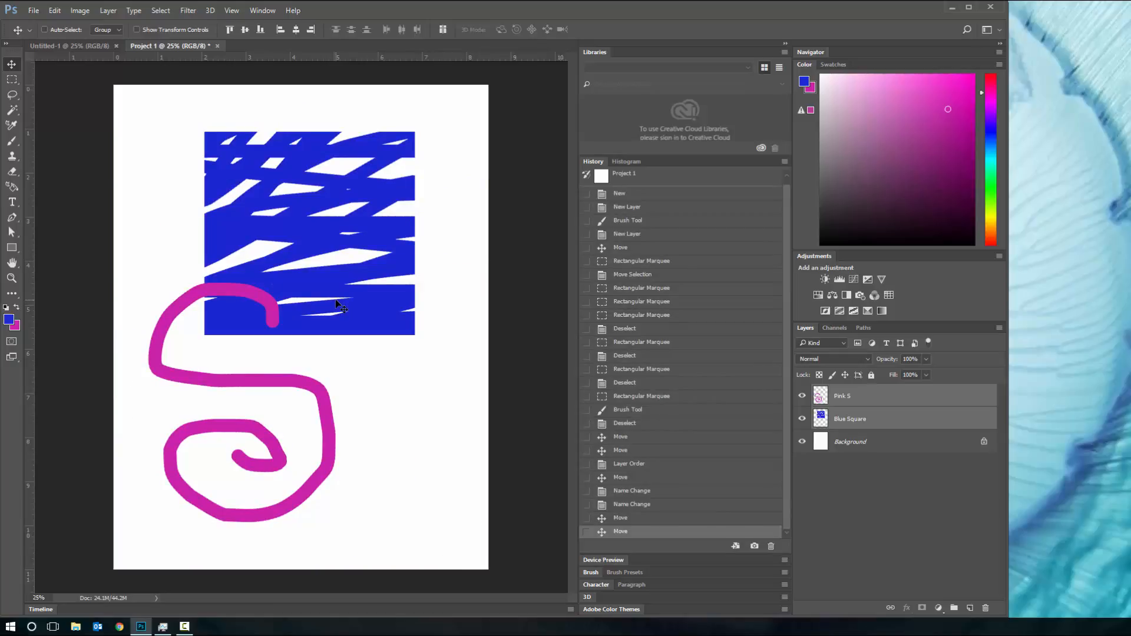
left_click(851, 503)
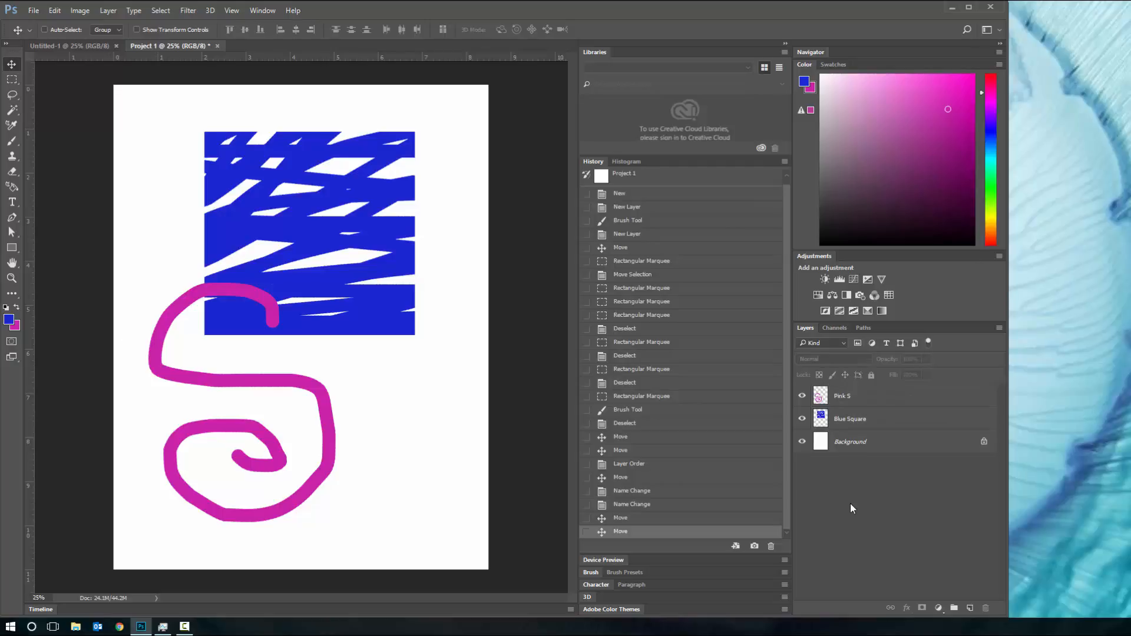
Use the Elliptical Marquee tool to select an ellipse about 7.5 by 3.4 inches across the lower part of the page
left_click(10, 85)
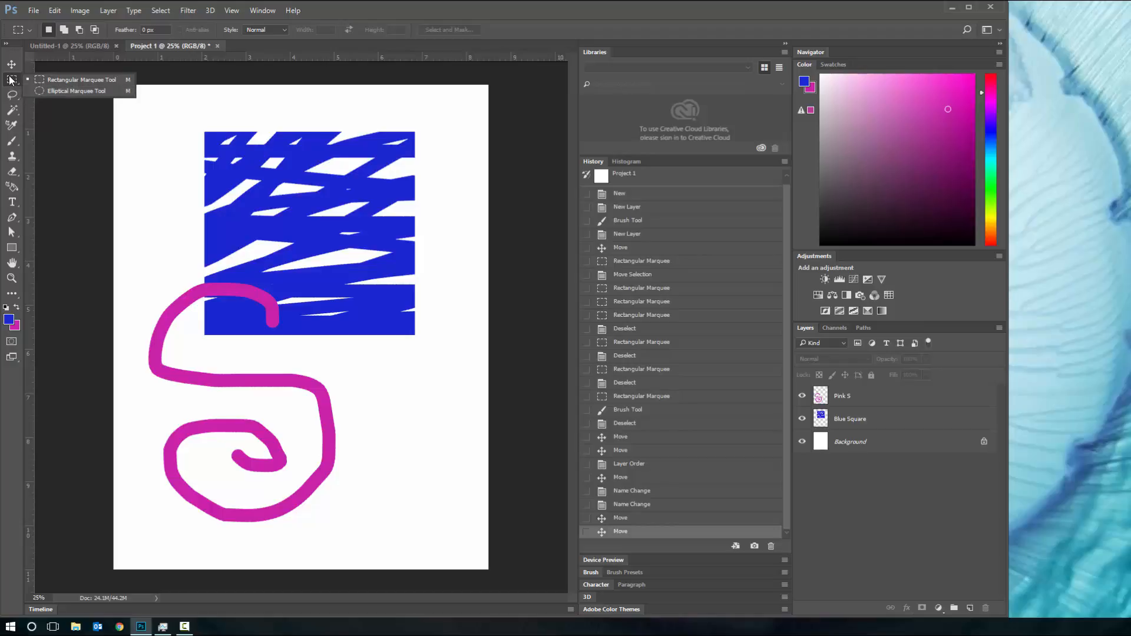
left_click(52, 94)
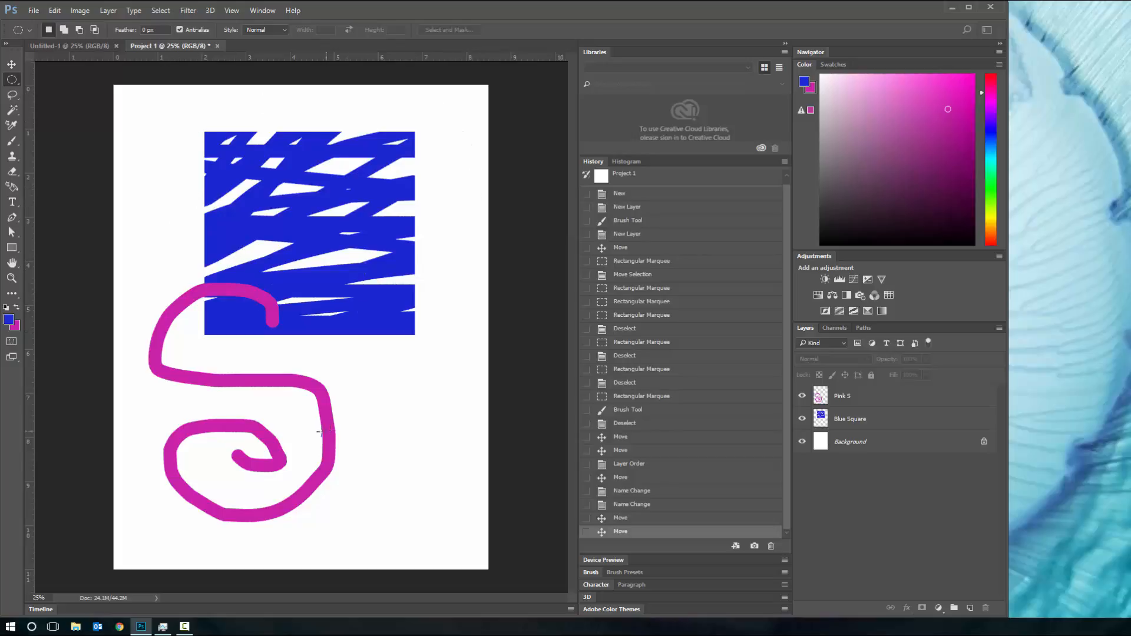
left_click_drag(143, 348, 475, 497)
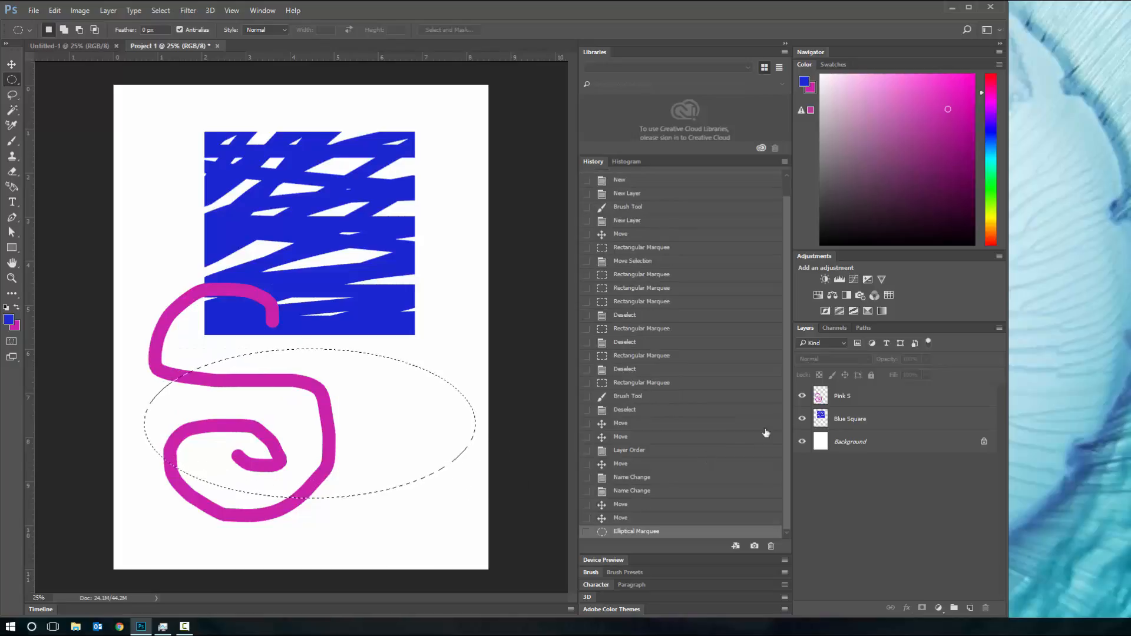
Hide the Pink S and Blue Square layers, practise drawing elliptical selections around the blank page, and deselect the last one
left_click_drag(802, 396, 802, 419)
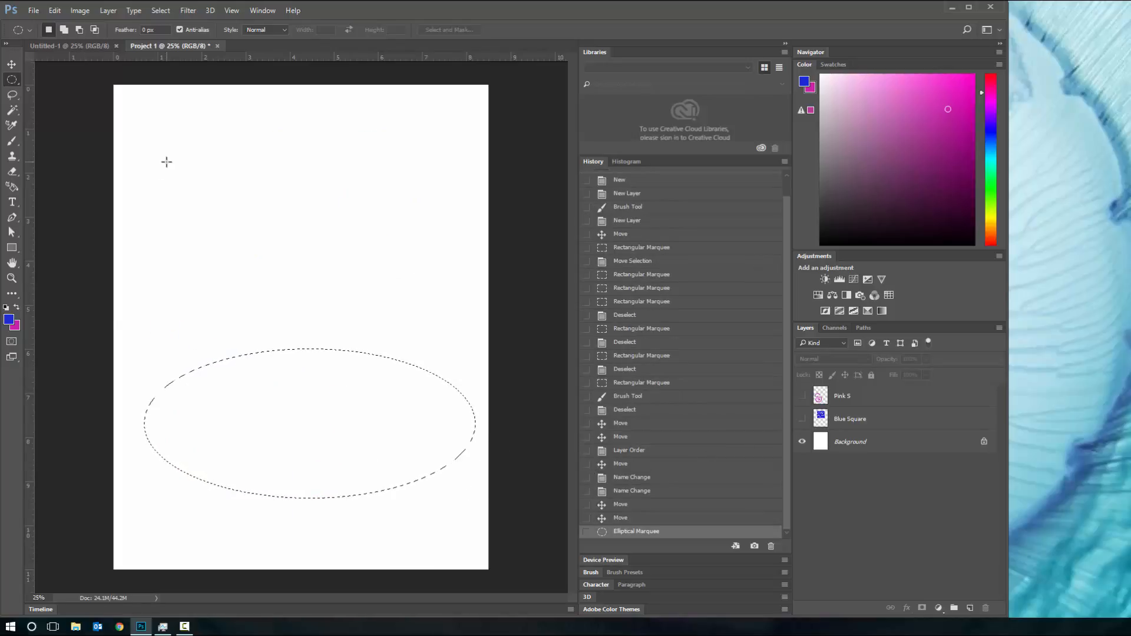
left_click_drag(192, 170, 371, 371)
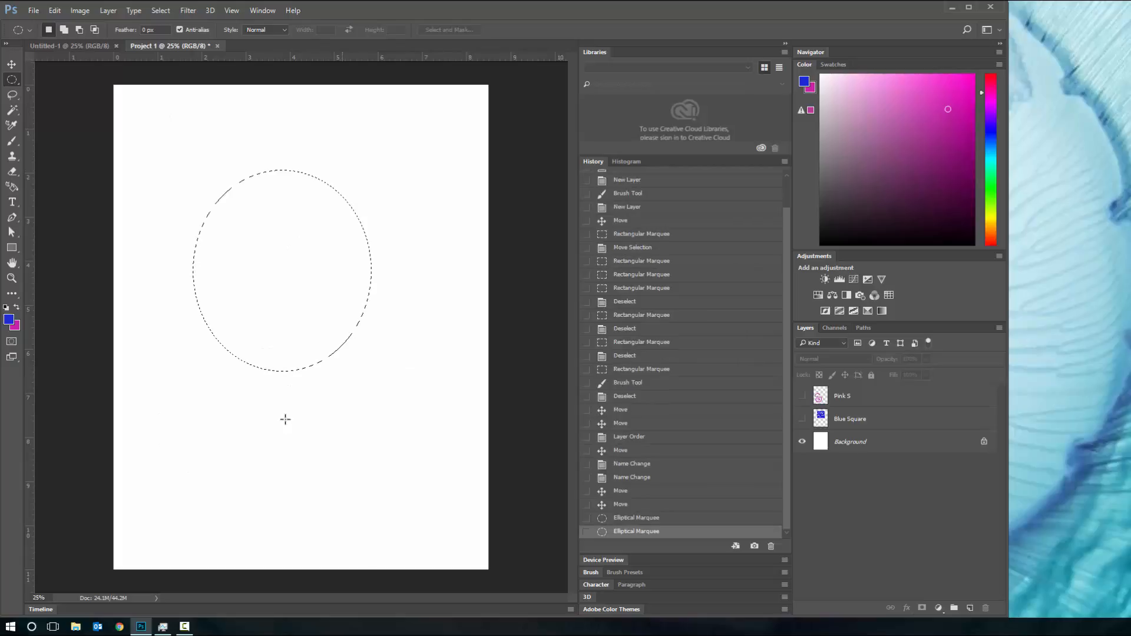
left_click_drag(191, 406, 366, 535)
left_click_drag(155, 160, 310, 304)
key("shift")
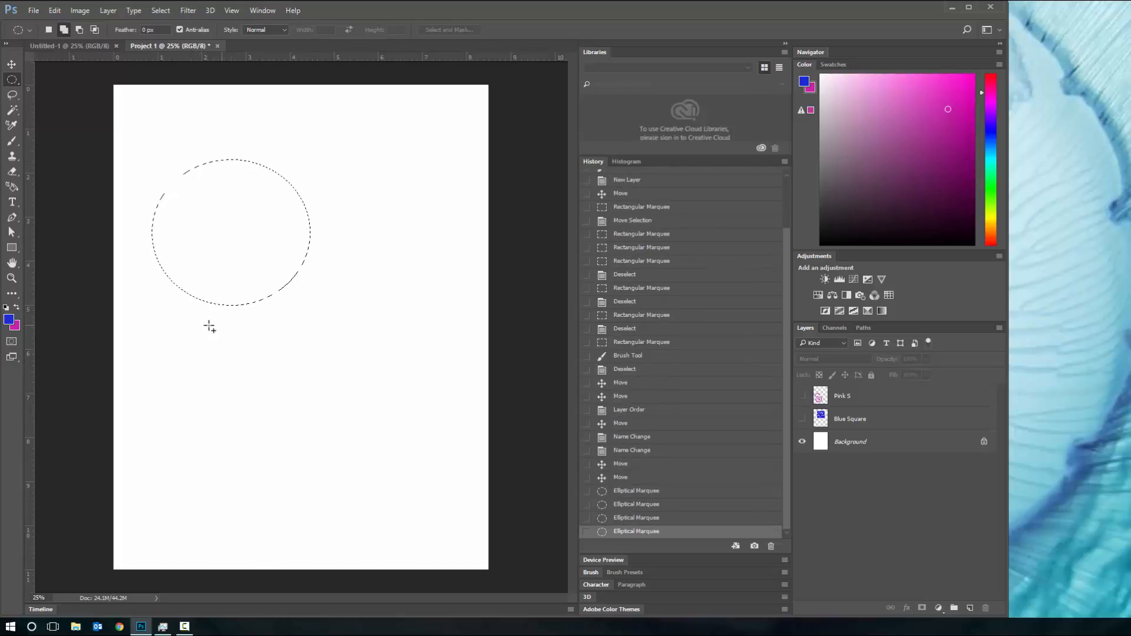
left_click(175, 327)
Select a perfect circle about 5 inches across and add three progressively smaller round selections at its upper edge, extending to the right
left_click_drag(143, 217, 507, 438)
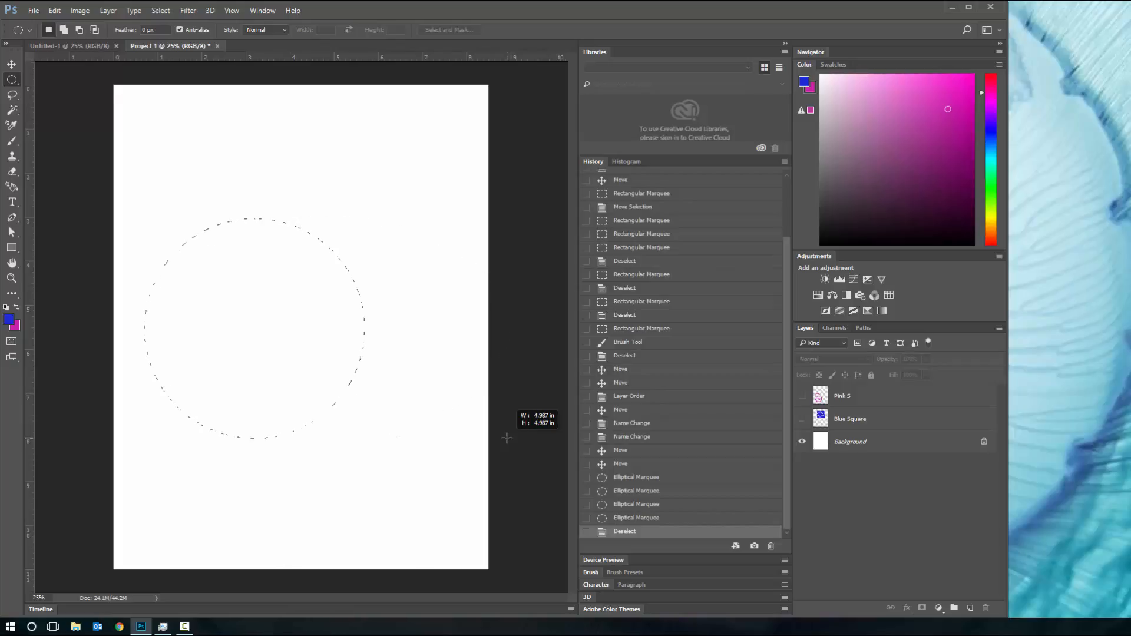
left_click_drag(506, 437, 507, 438)
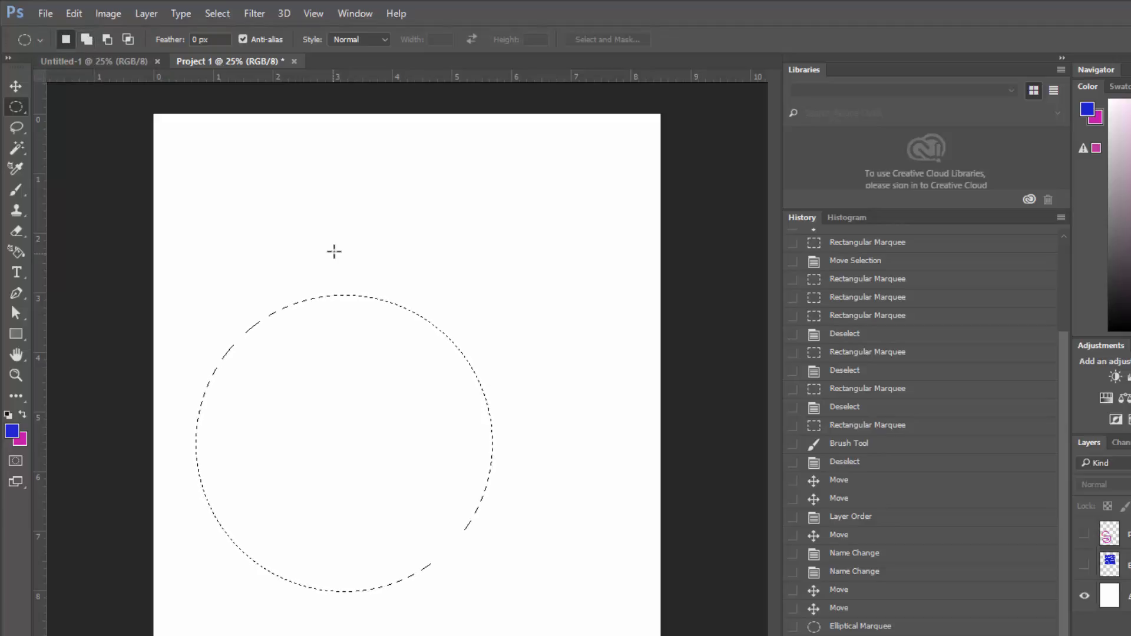
left_click(86, 38)
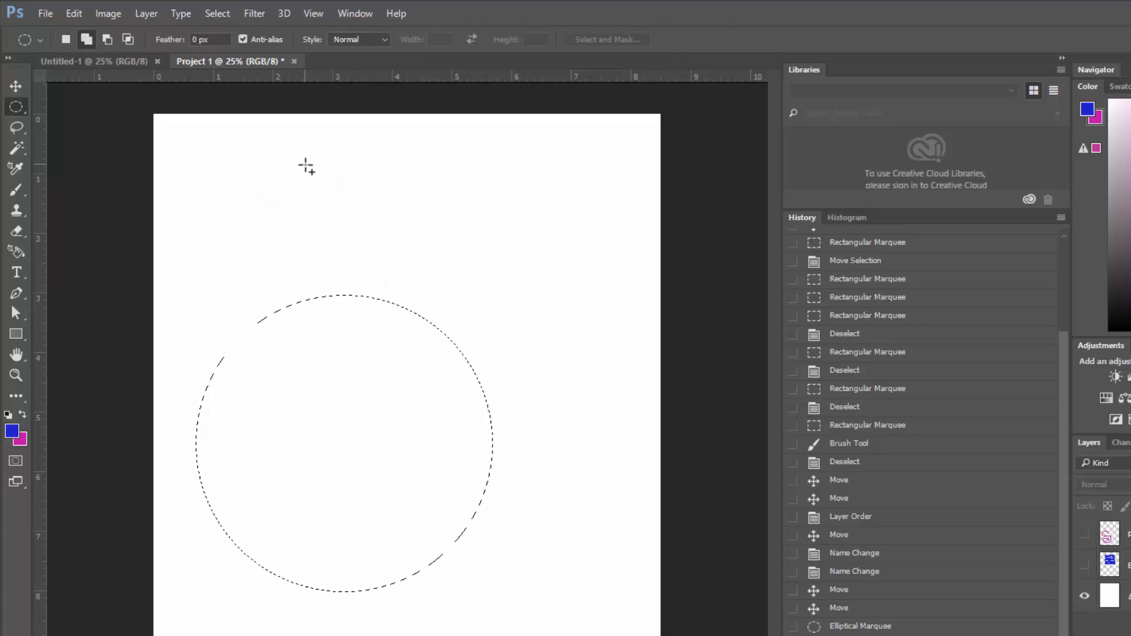
left_click_drag(306, 166, 454, 313)
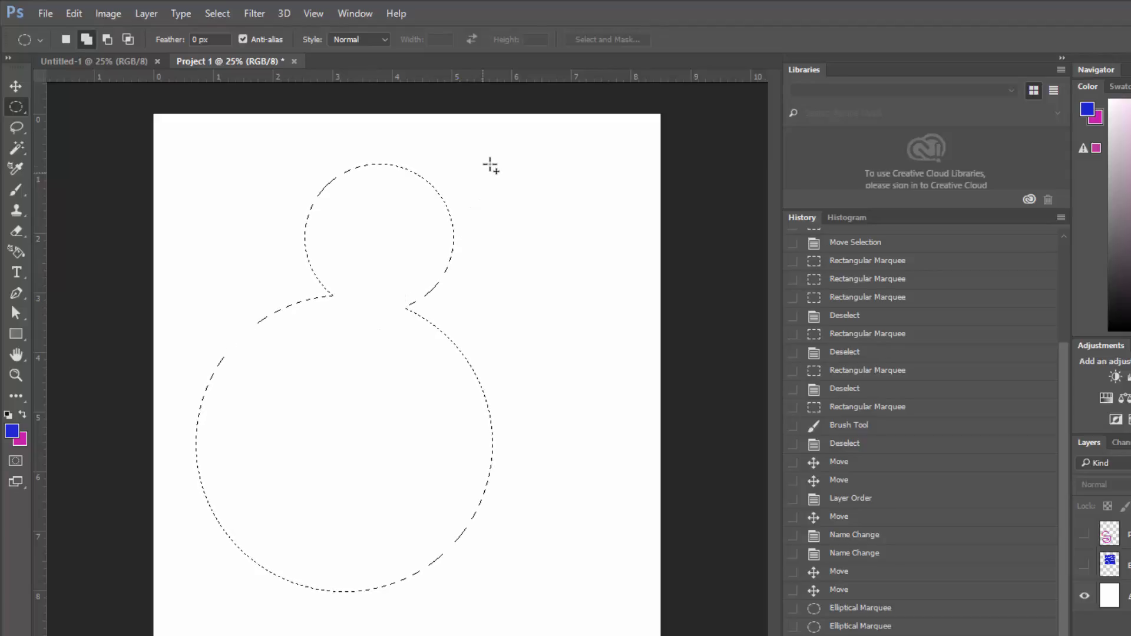
left_click_drag(445, 159, 529, 247)
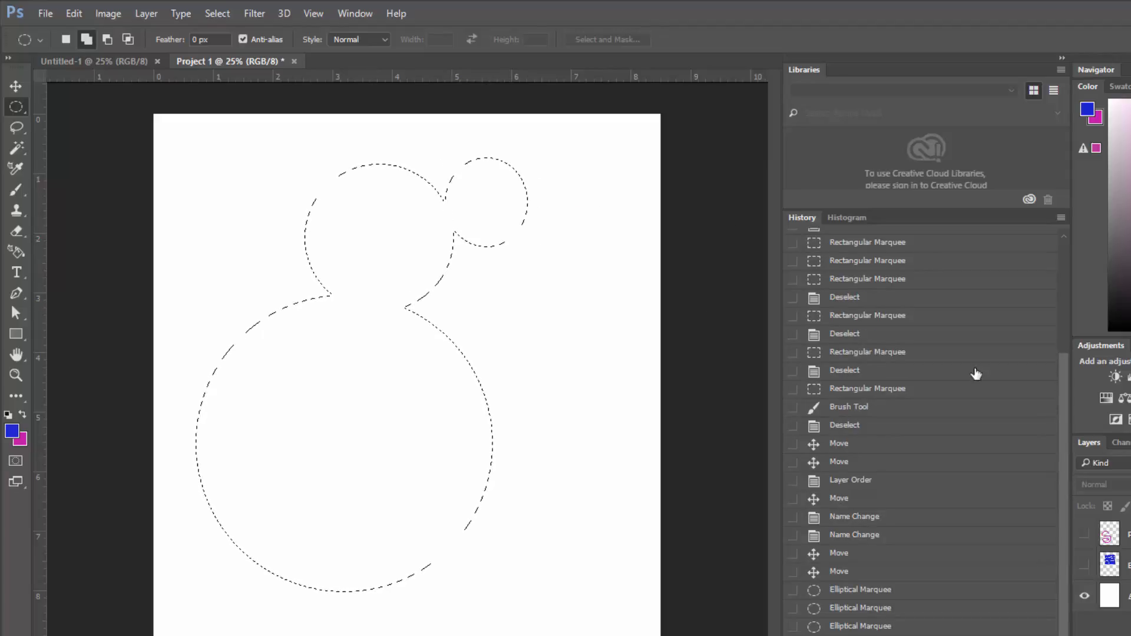
left_click_drag(533, 199, 570, 242)
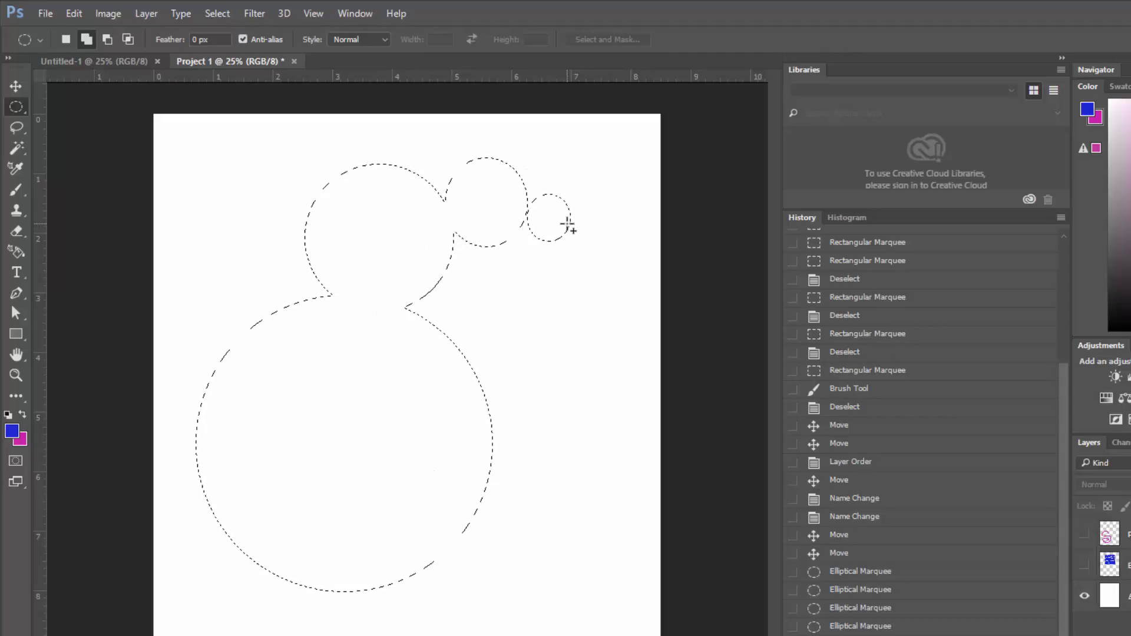
Subtract a large ellipse from the lower part of the big circle and a circle about 1.3 inches wide inside the circle above it
left_click(113, 41)
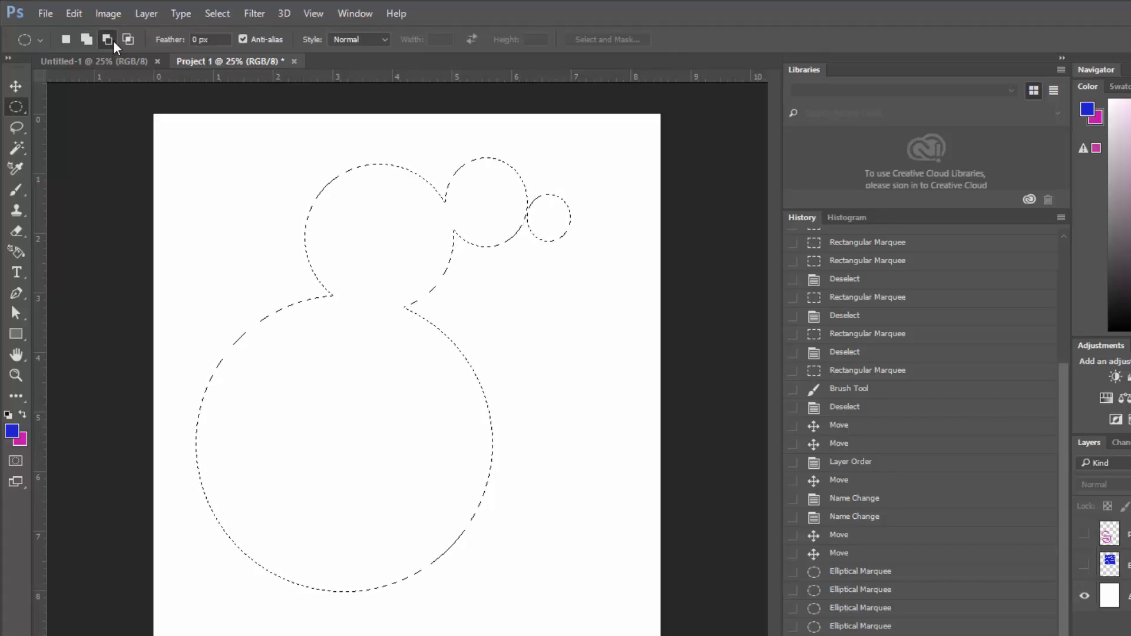
left_click_drag(323, 534, 163, 377)
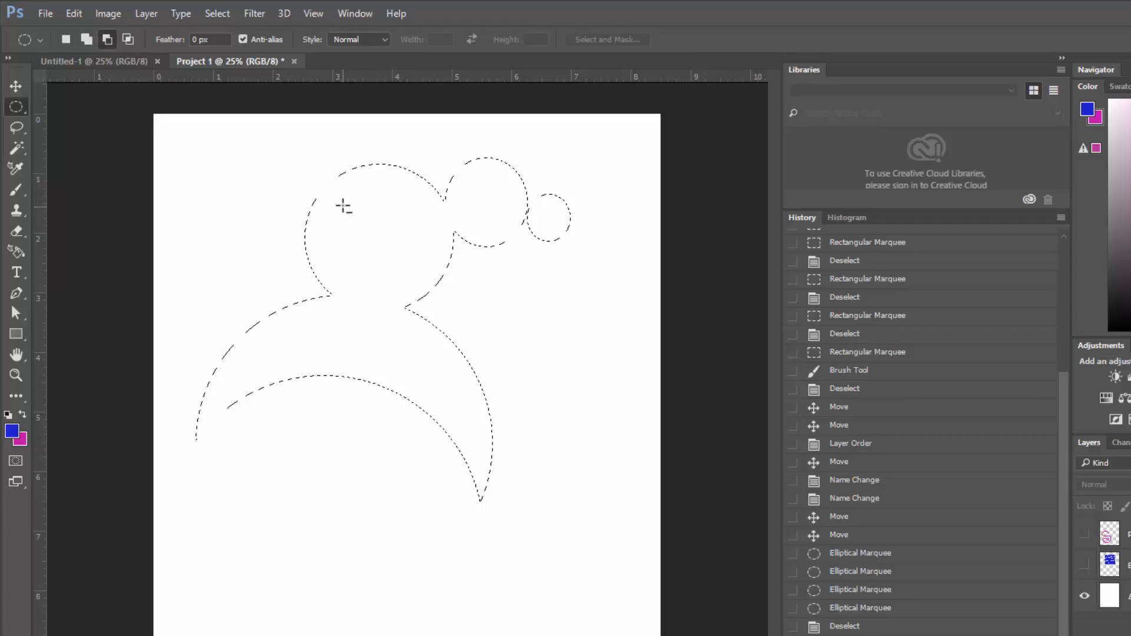
left_click_drag(362, 222, 429, 280)
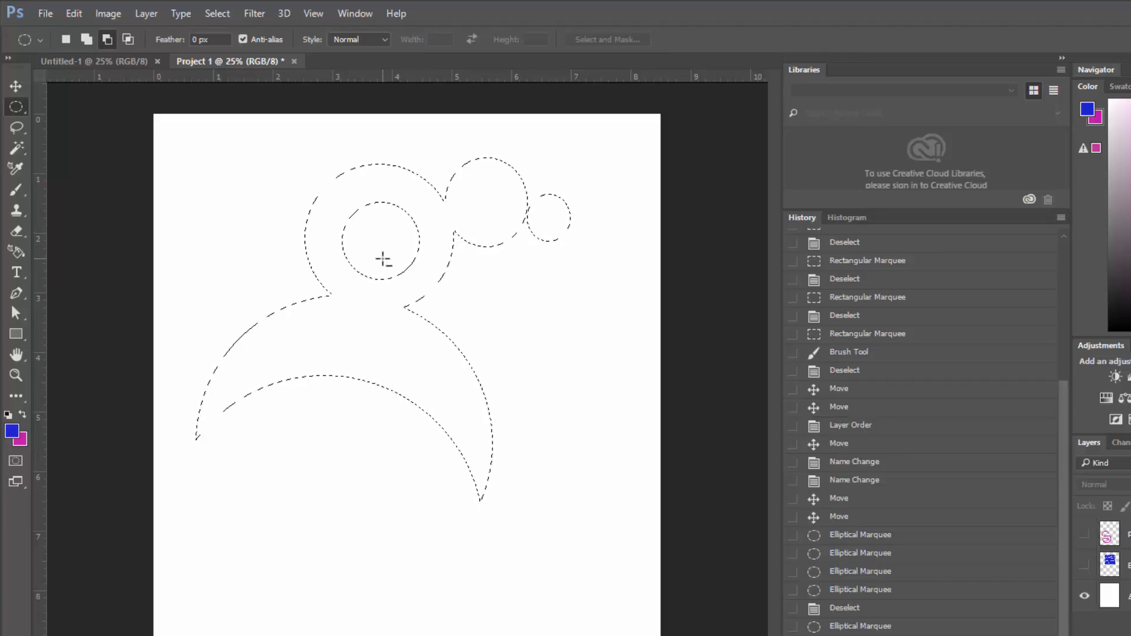
Intersect the selection with an ellipse about 7 by 5.3 inches, undo and redo the intersection, and return to New Selection mode
left_click(128, 42)
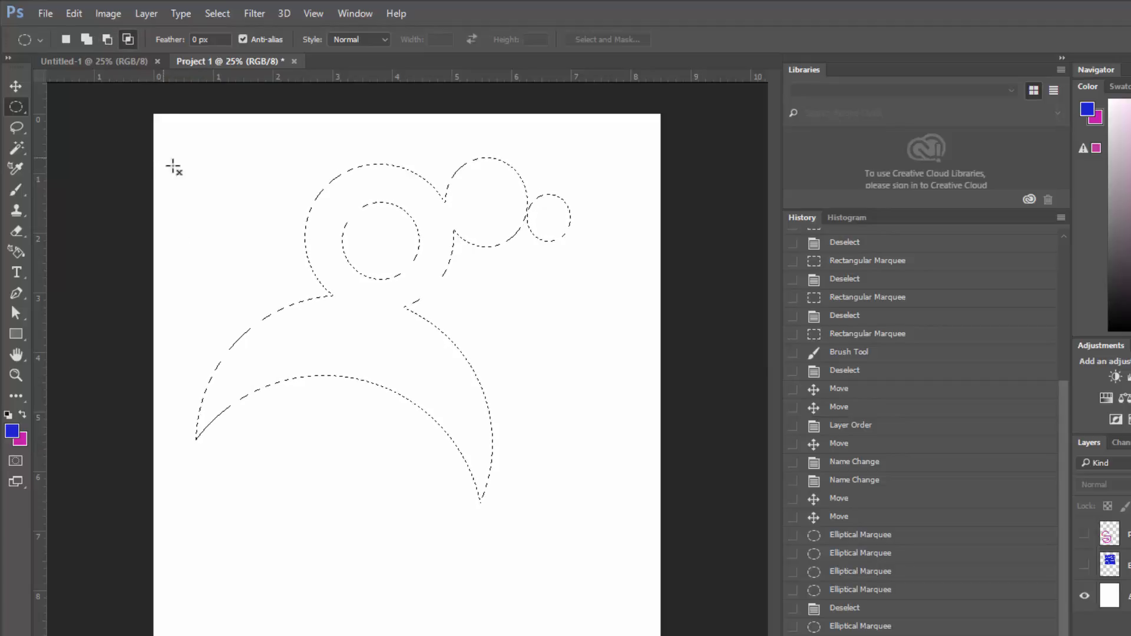
left_click_drag(165, 160, 584, 479)
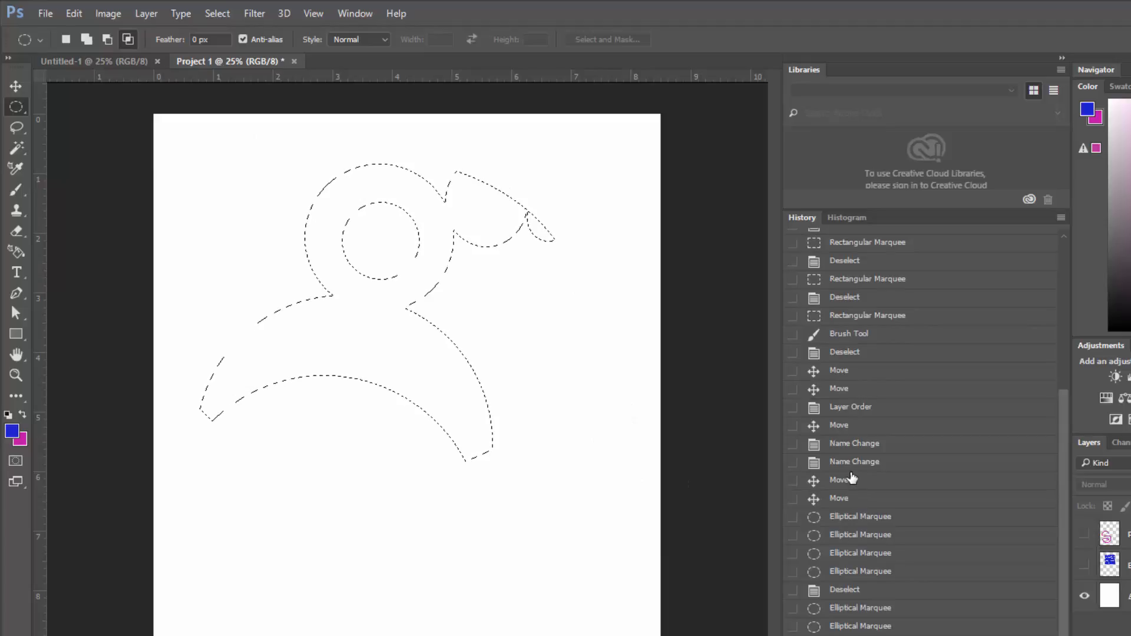
key("ctrl+z")
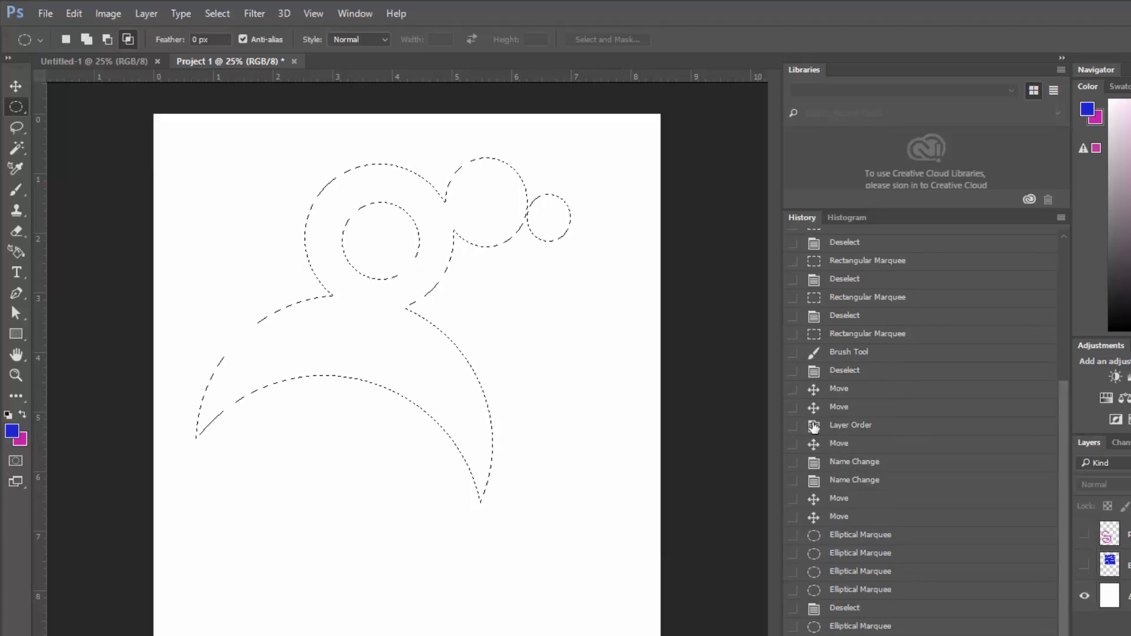
key("ctrl+z")
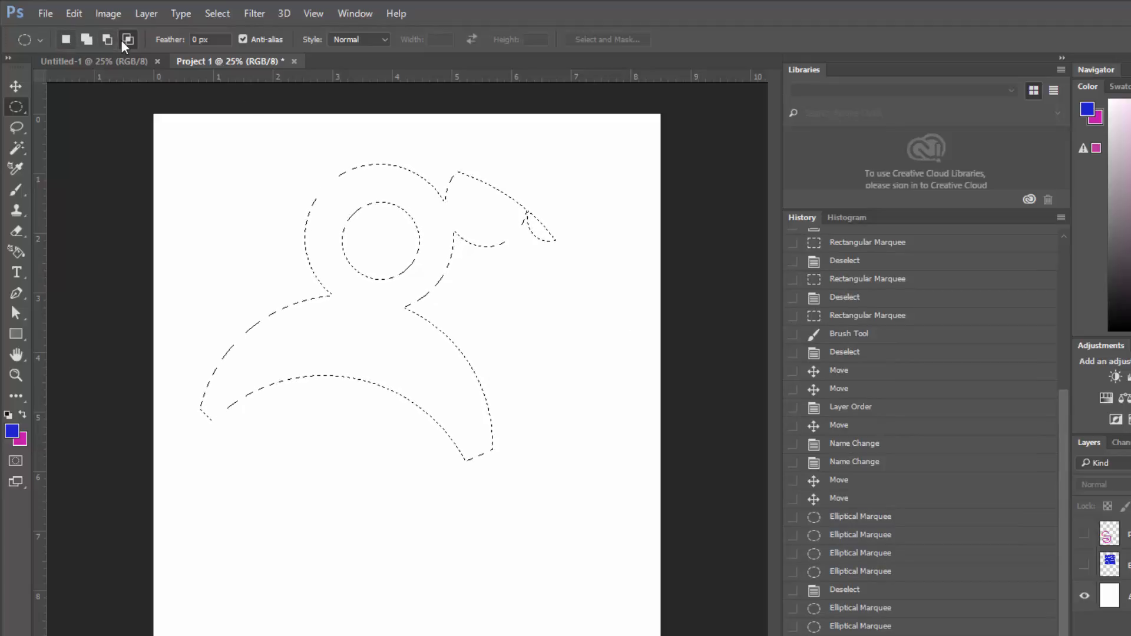
left_click(64, 41)
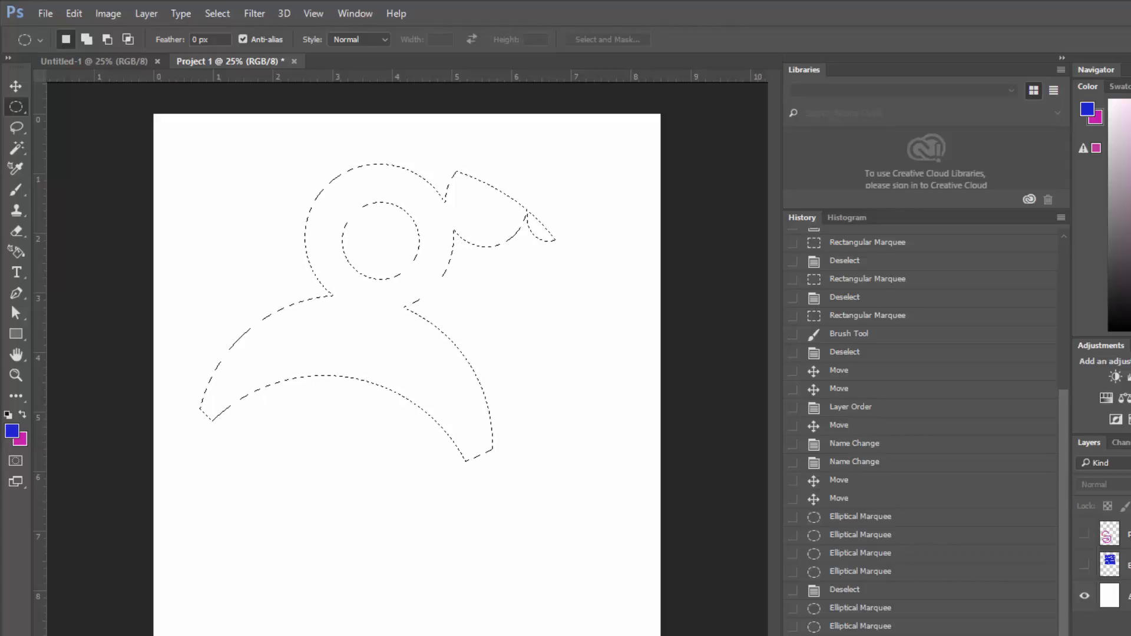
Toggle repeatedly between undoing and redoing the last selection intersection
key("ctrl+alt+z")
key("ctrl+z")
key("ctrl+z")
key("ctrl+z")
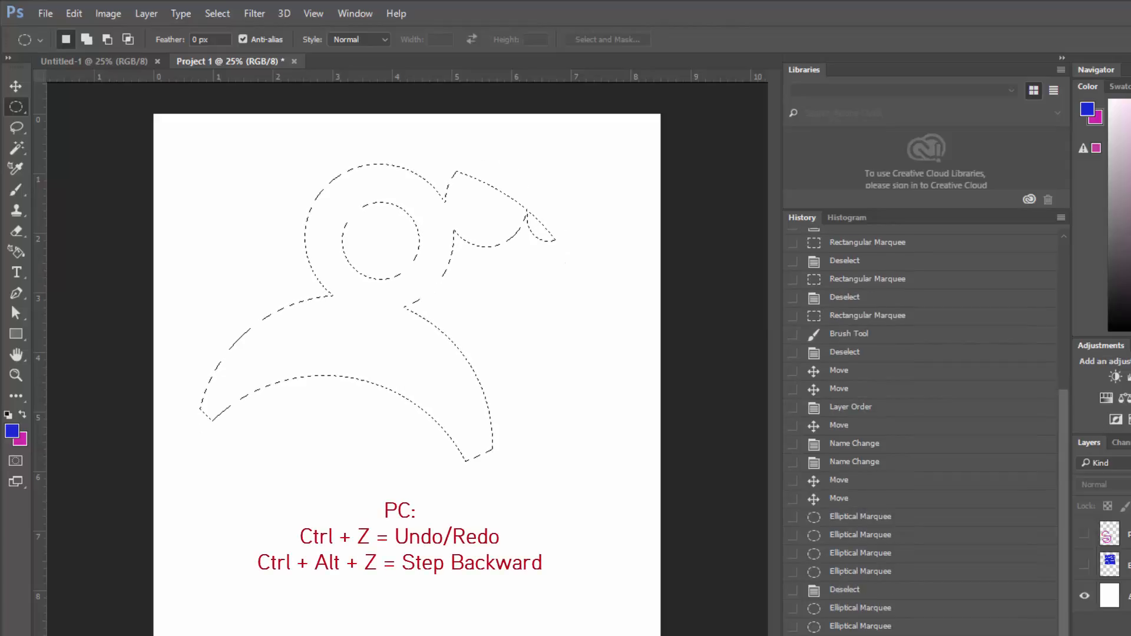
key("ctrl+z")
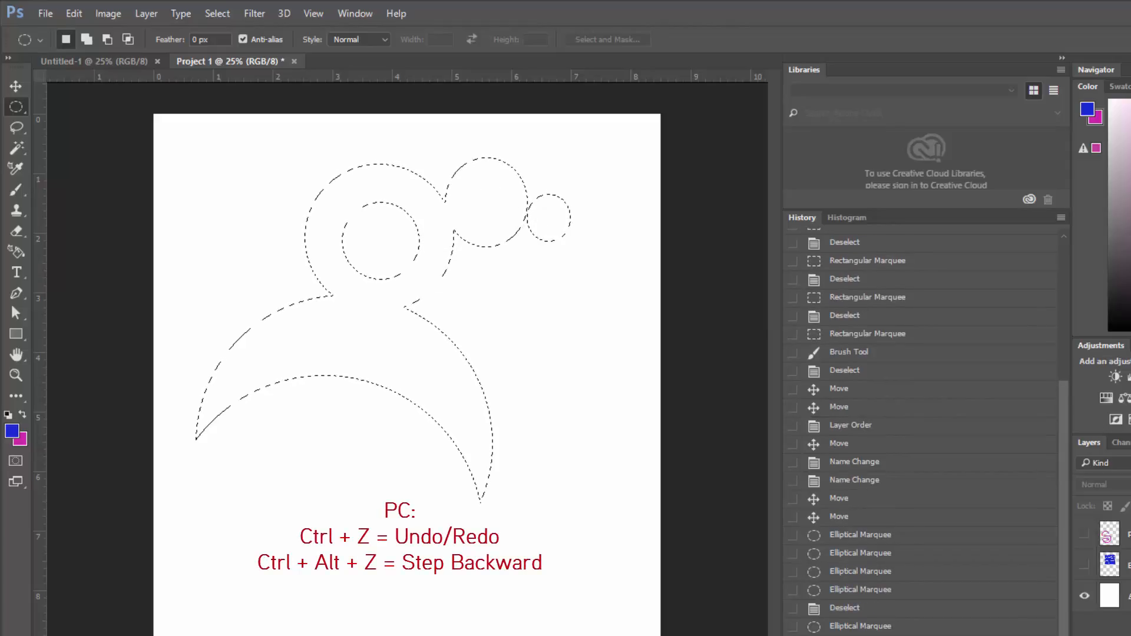
key("ctrl+z")
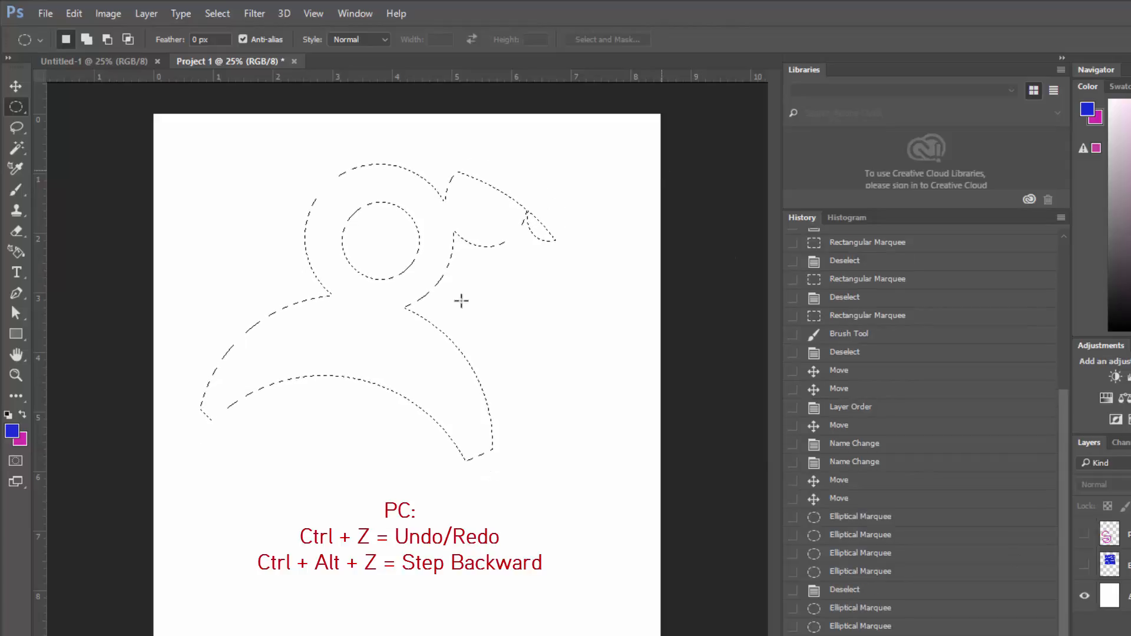
key("ctrl+z")
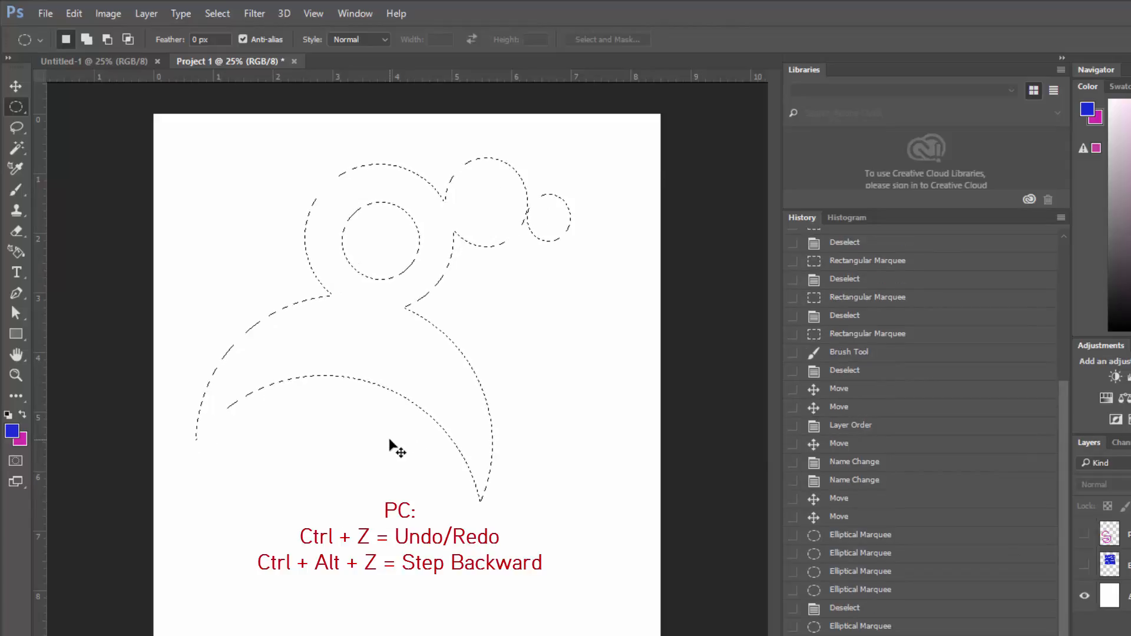
key("ctrl+z")
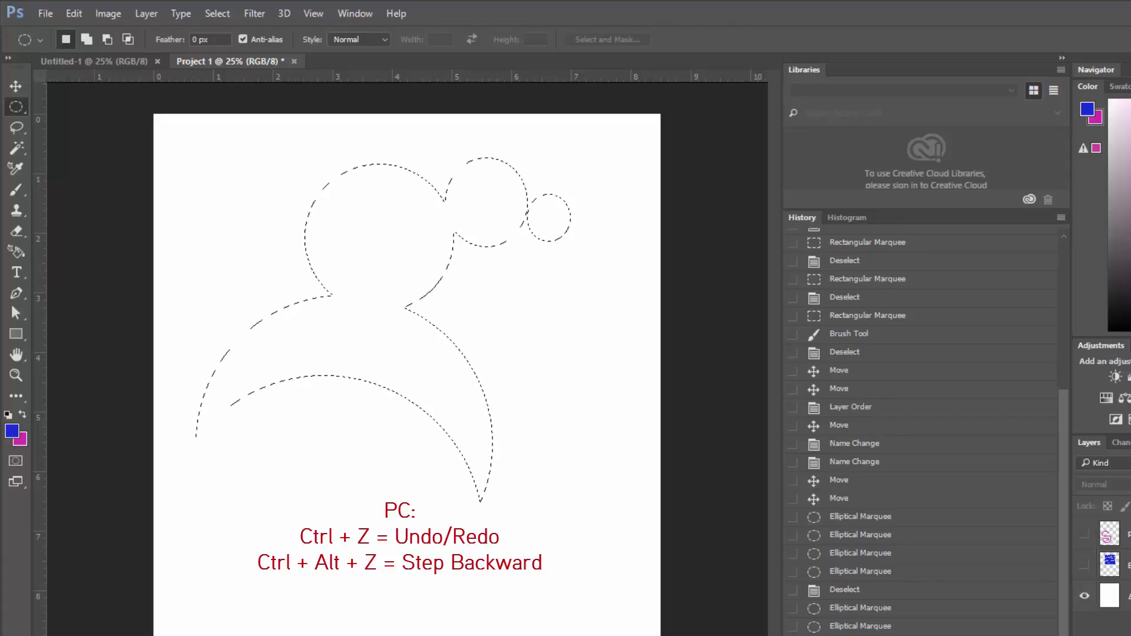
Step backward through the selection edits until only the large circle remains selected
key("ctrl+alt+z")
key("ctrl+alt+z")
key("ctrl+alt+z")
key("ctrl+alt+z")
key("ctrl+alt+z")
key("ctrl+alt+z")
key("ctrl+alt+z")
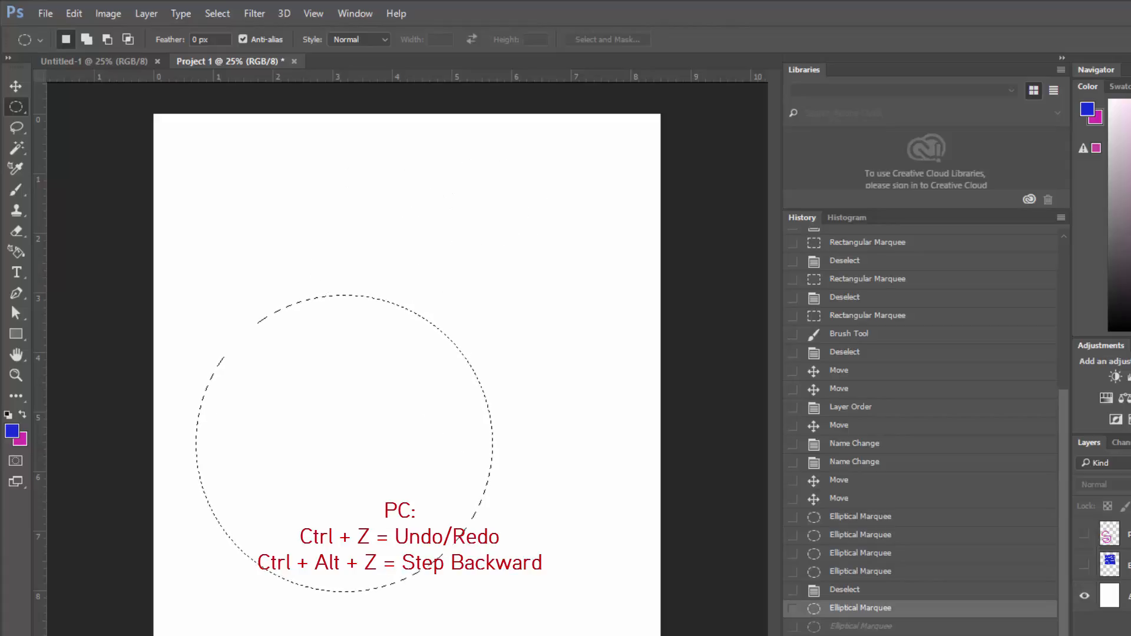
Step backward past the elliptical selections, layer moves and name changes to the Layer Order history state
key("ctrl+alt+z")
key("ctrl+alt+z")
key("ctrl+alt+z")
key("ctrl+alt+z")
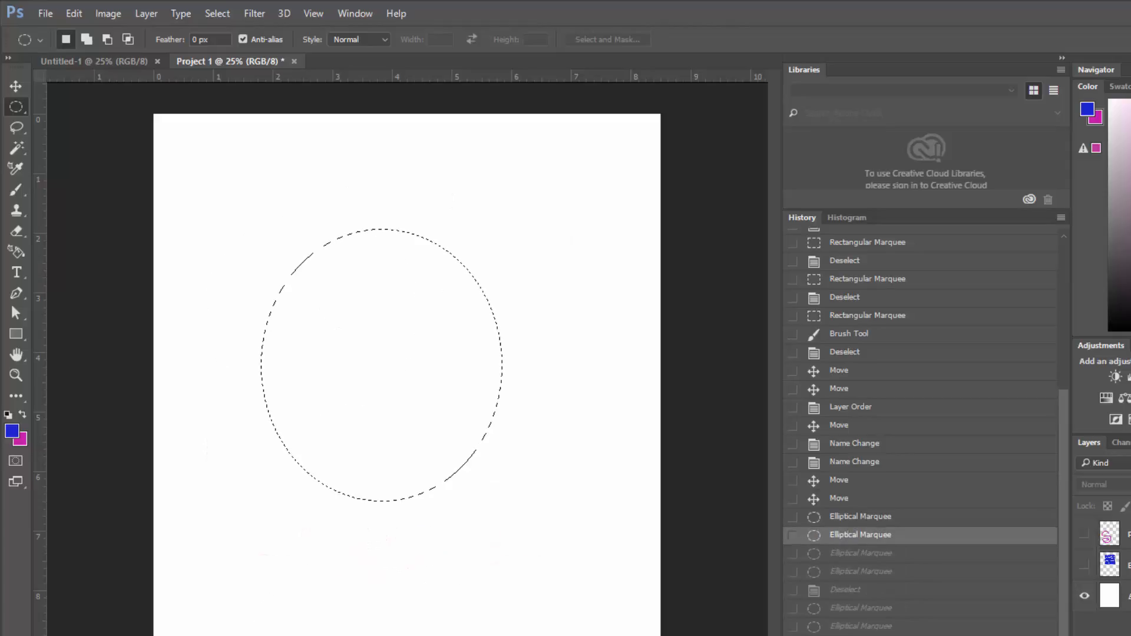
key("ctrl+alt+z")
key("ctrl+alt+z")
key("ctrl+alt+z")
key("ctrl+alt+z")
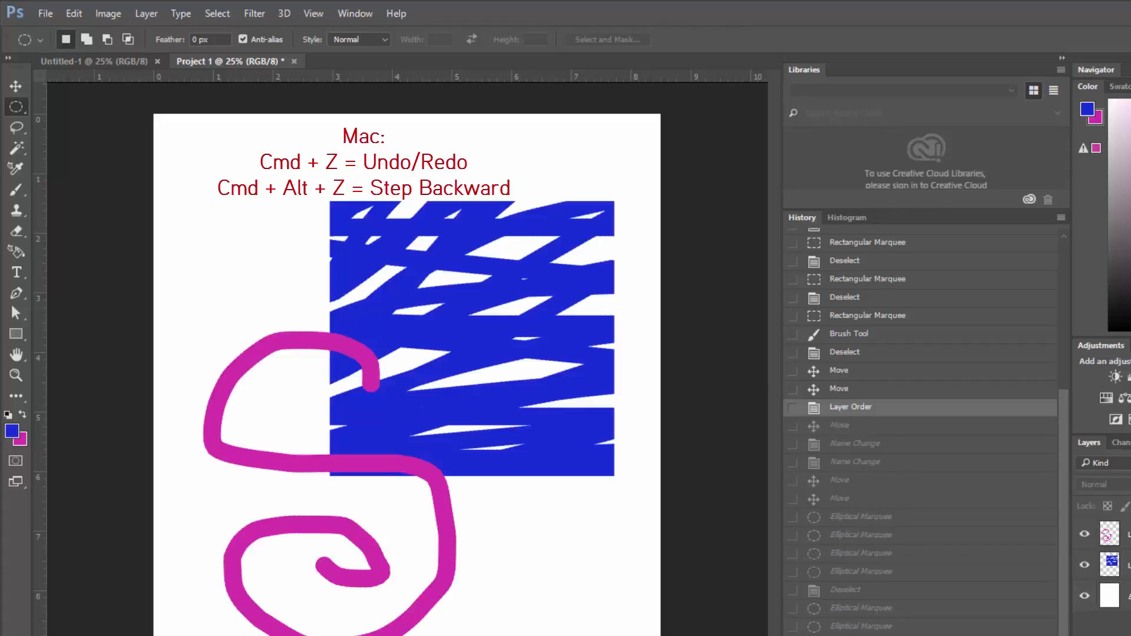
Toggle the last undo, and step backward past the layer reordering to the first Move state after the final rectangular Deselect
key("ctrl+z")
key("ctrl+z")
key("ctrl+alt+z")
key("ctrl+alt+z")
key("ctrl+alt+z")
key("ctrl+alt+z")
key("ctrl+alt+z")
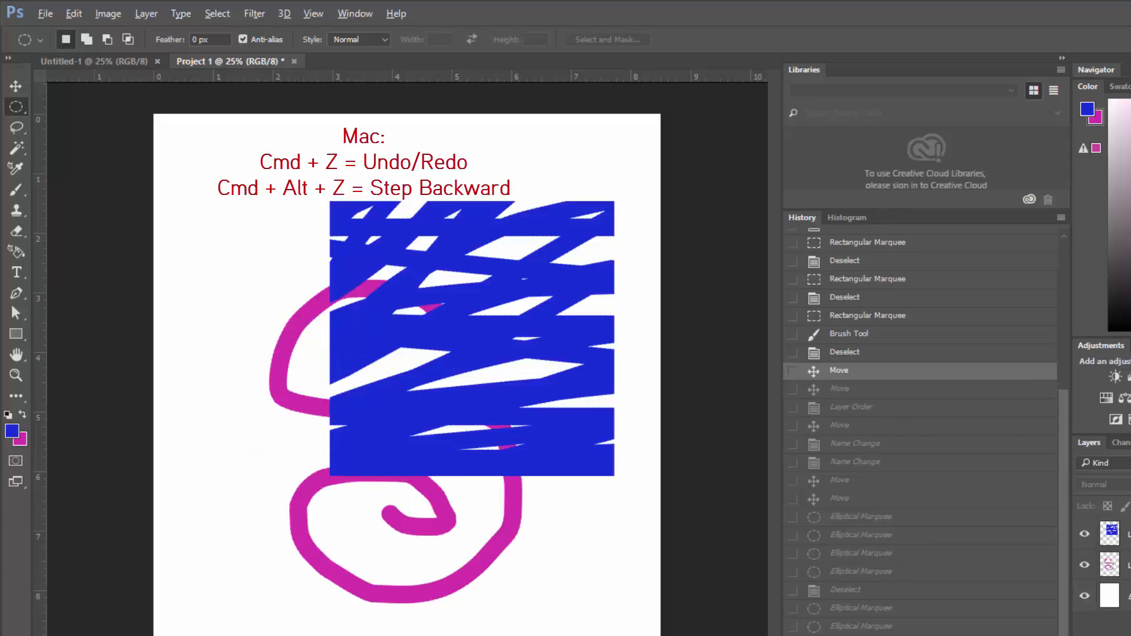
Step backward past the blue brush stroke to the earlier Deselect state, and restore the history up to the combined elliptical selection
key("ctrl+alt+z")
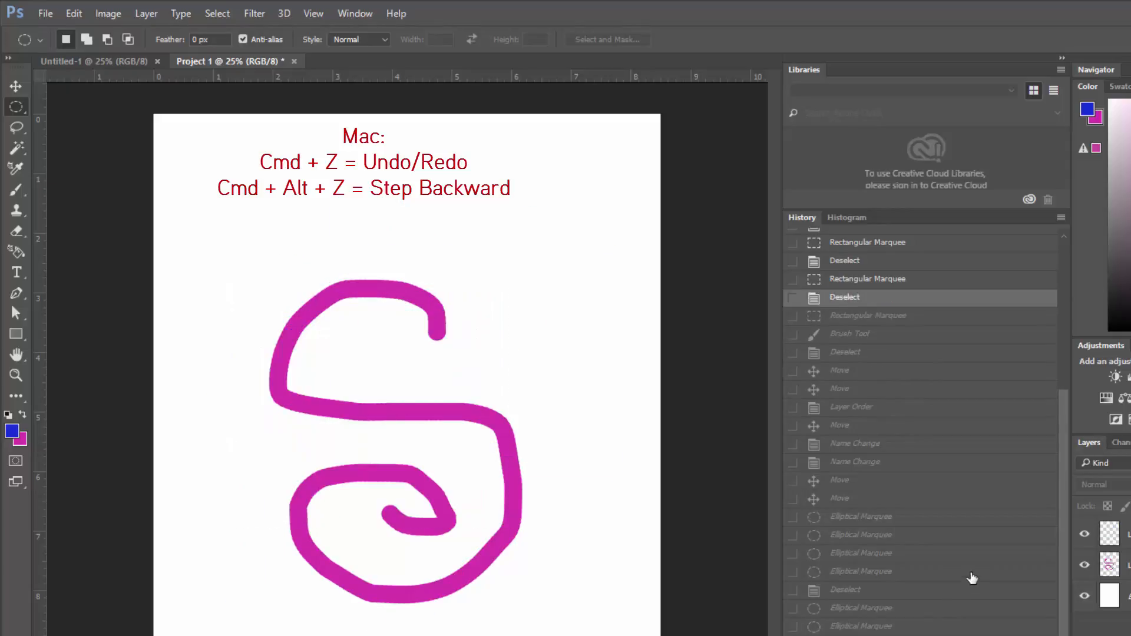
key("ctrl+z")
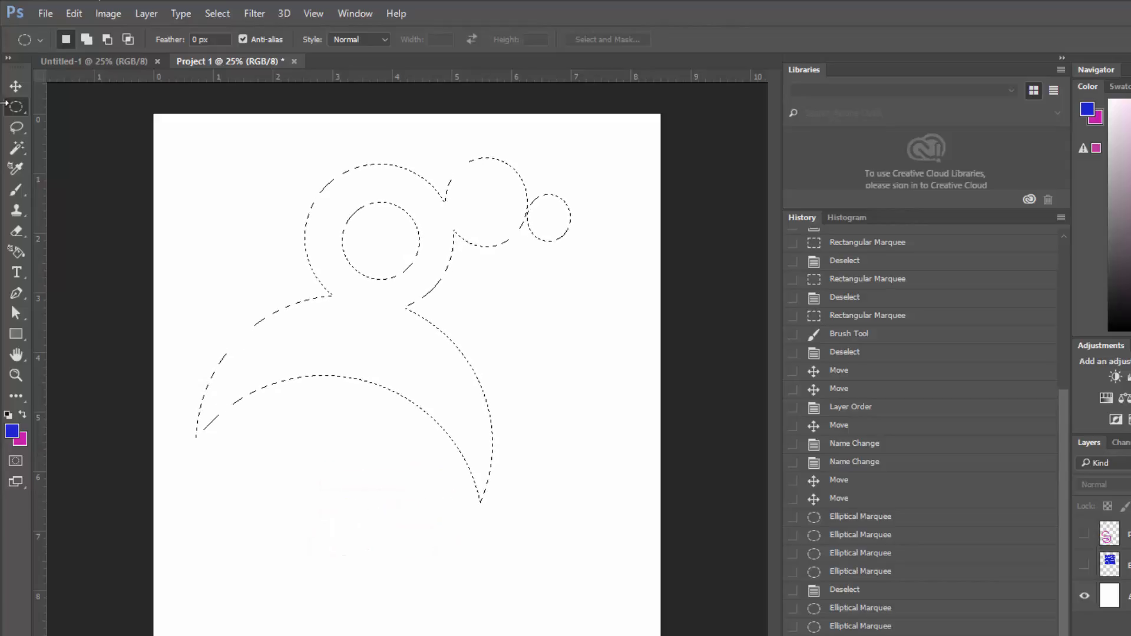
Compare the tool variants in the marquee and lasso groups, and activate the Lasso Tool
left_click(17, 130)
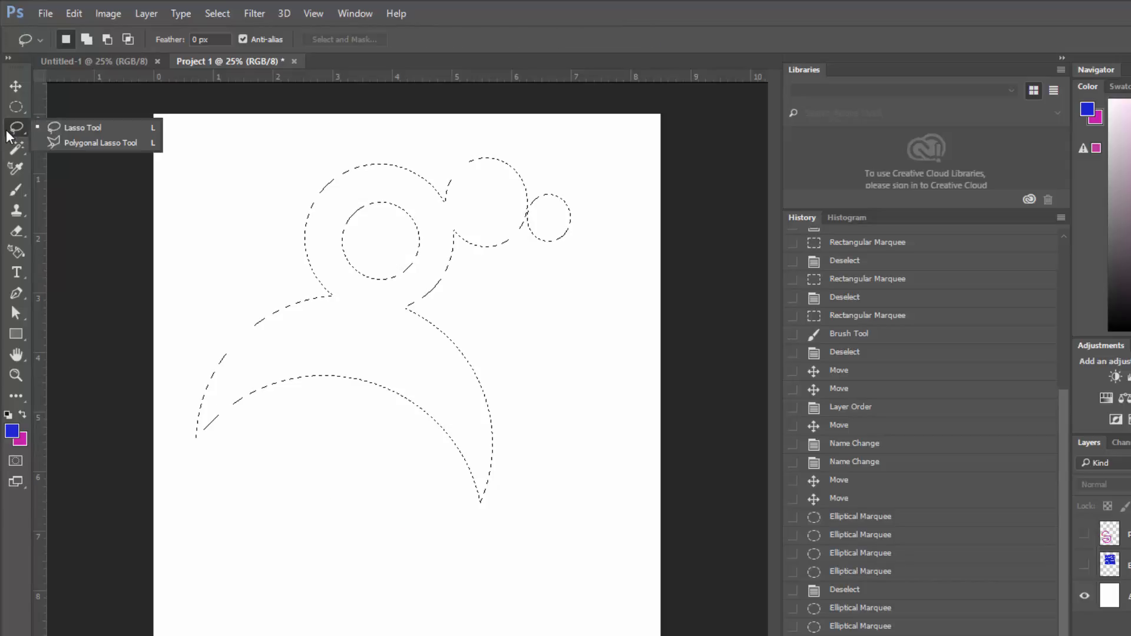
left_click(15, 104)
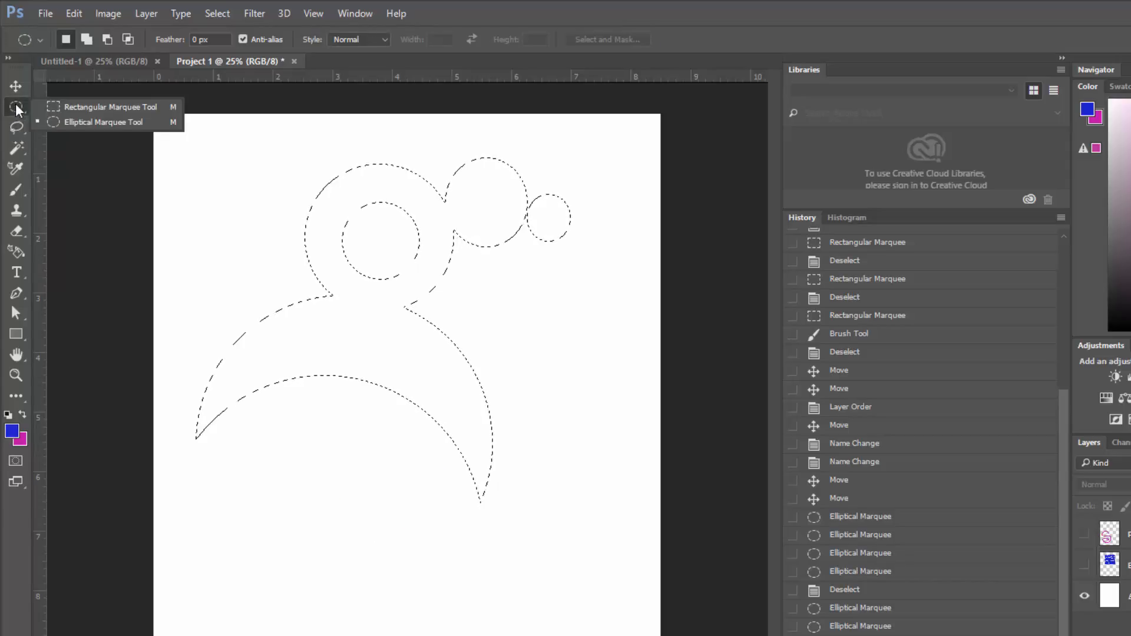
left_click(17, 125)
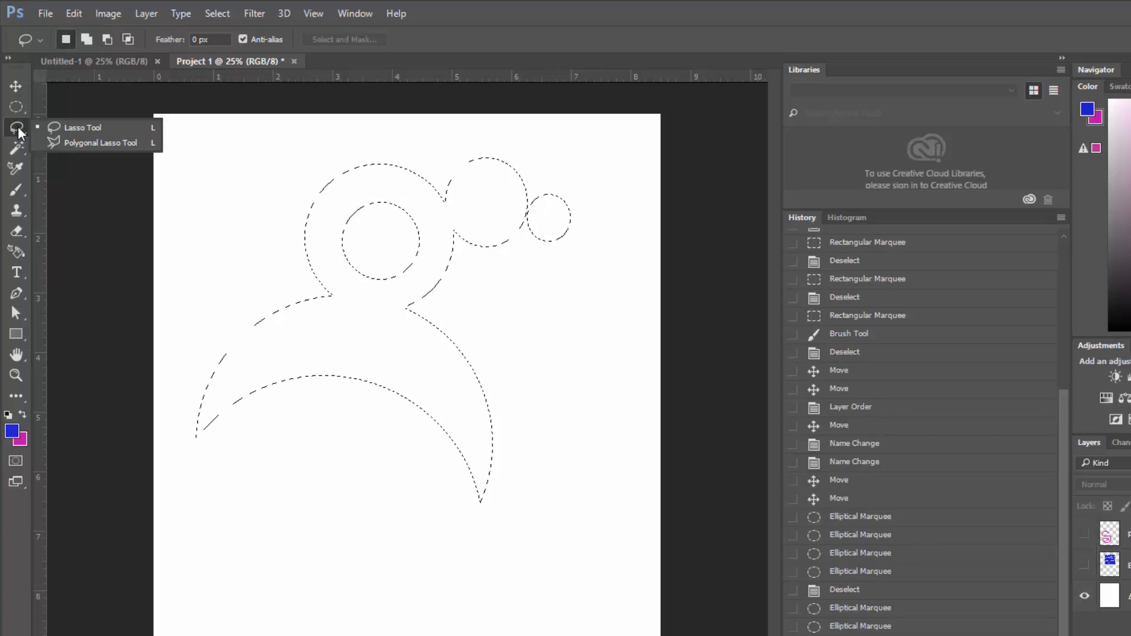
left_click(17, 107)
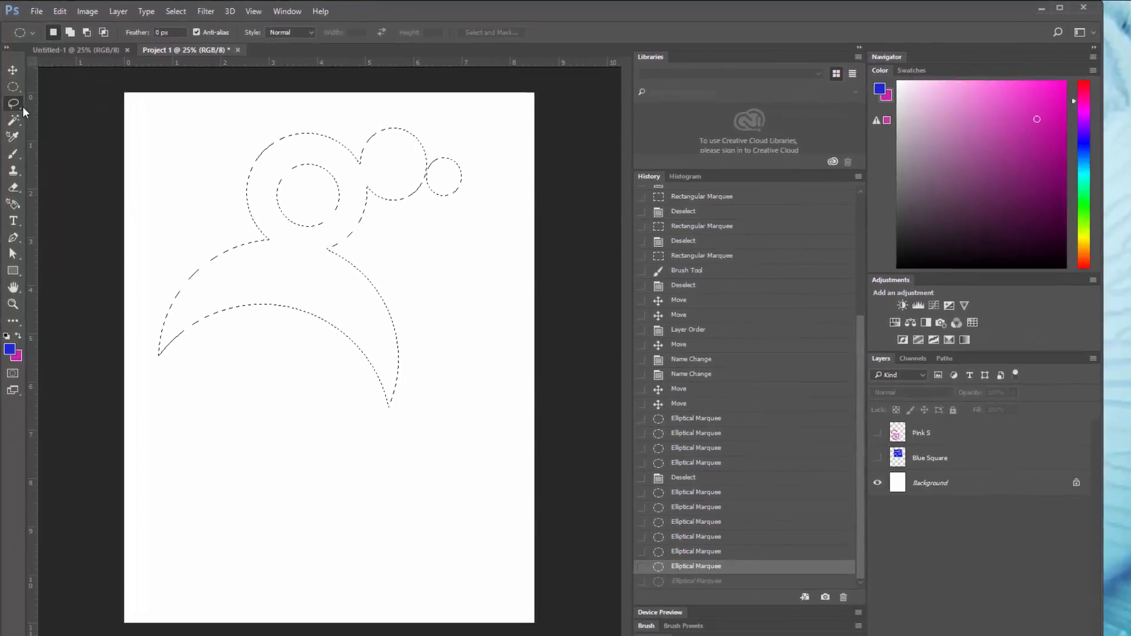
left_click(26, 131)
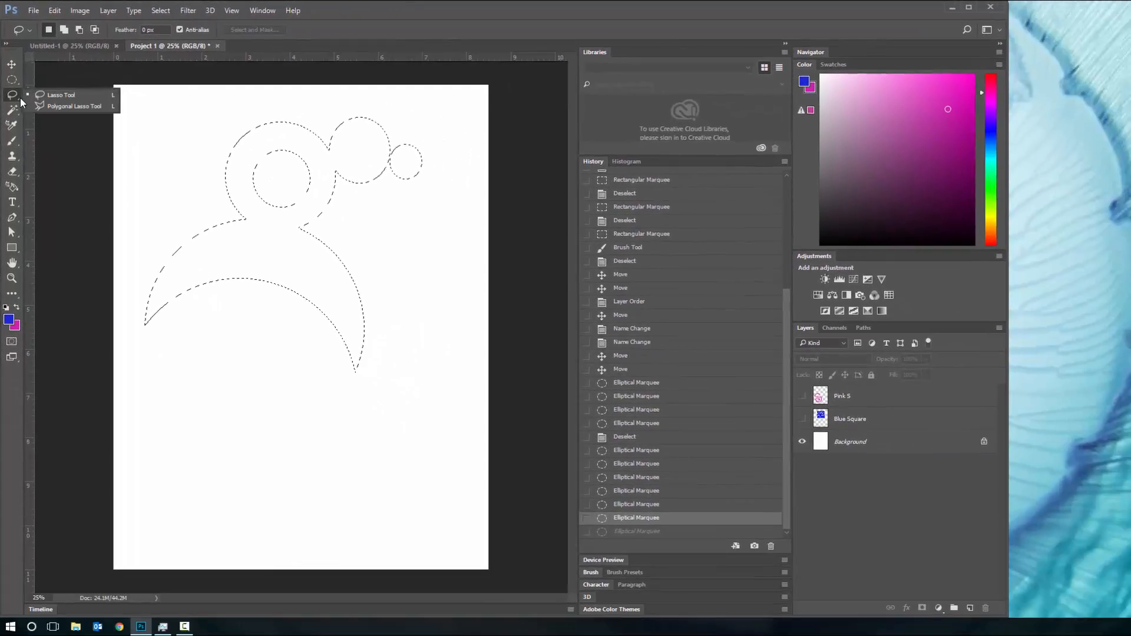
left_click(62, 97)
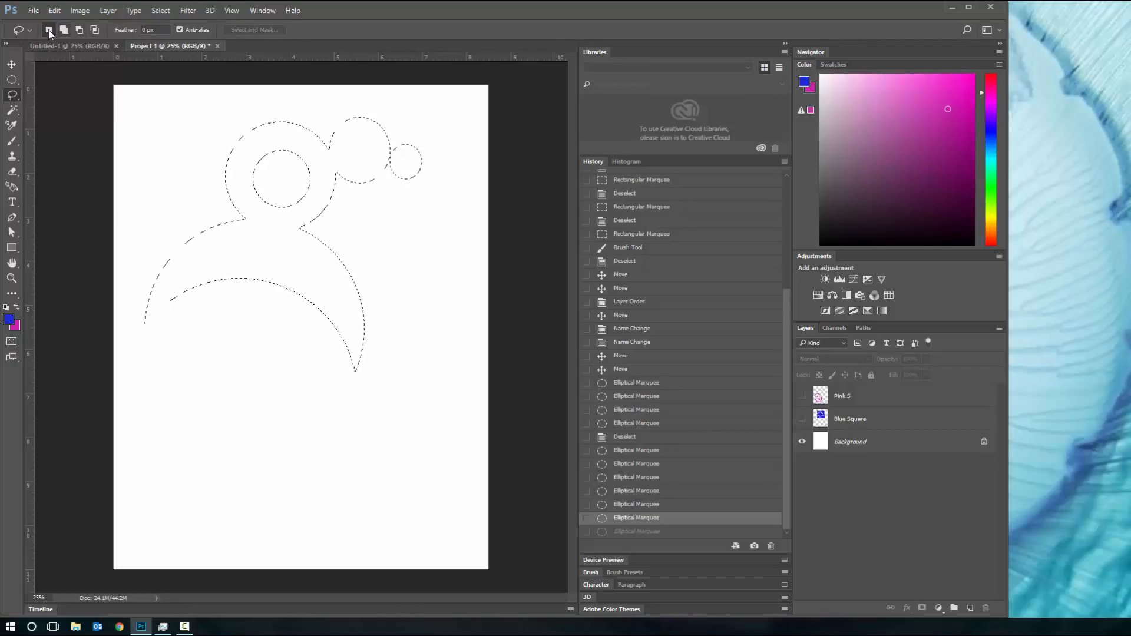
Draw a large winding freehand selection across the page in new-selection mode, and deselect it
mouse_move(278, 384)
left_mouse_down()
mouse_move(220, 378)
mouse_move(253, 407)
mouse_move(229, 488)
mouse_move(305, 531)
mouse_move(355, 443)
mouse_move(352, 371)
mouse_move(444, 305)
mouse_move(272, 208)
mouse_move(242, 290)
mouse_move(165, 214)
mouse_move(206, 176)
left_mouse_up()
mouse_move(420, 180)
left_mouse_down()
mouse_move(467, 235)
mouse_move(469, 329)
mouse_move(449, 392)
mouse_move(275, 289)
mouse_move(301, 377)
left_mouse_up()
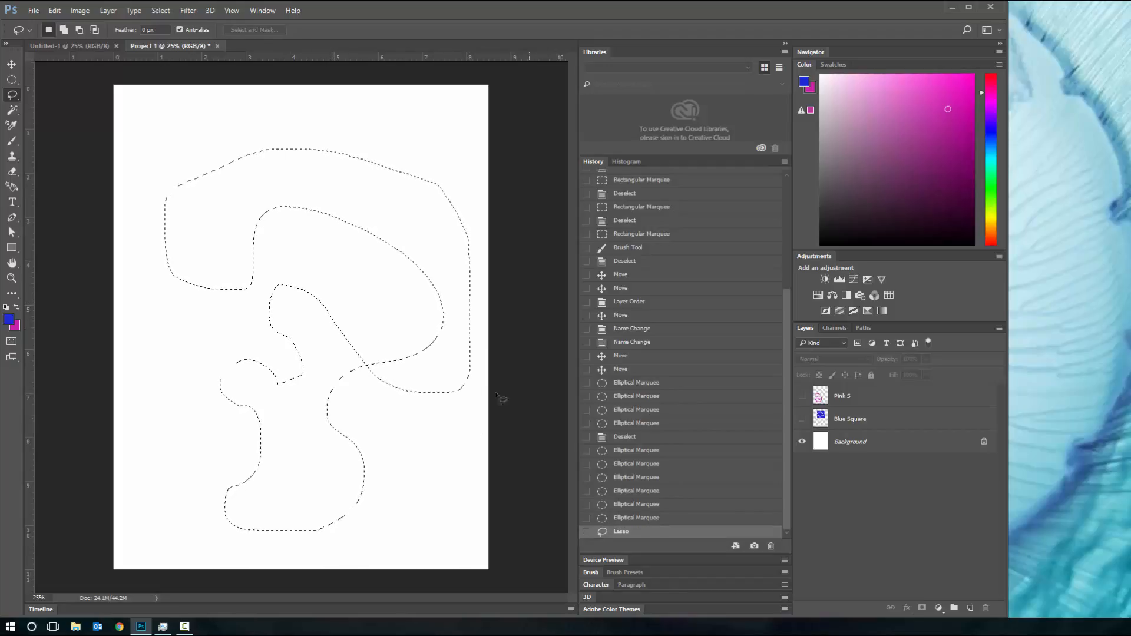
left_click(222, 225)
Draw successive replacement lasso selections, starting with an oval near the page's upper left and ending with a large heart
mouse_move(156, 178)
left_mouse_down()
mouse_move(162, 149)
mouse_move(212, 130)
mouse_move(265, 134)
mouse_move(302, 159)
mouse_move(280, 201)
mouse_move(209, 210)
mouse_move(151, 174)
left_mouse_up()
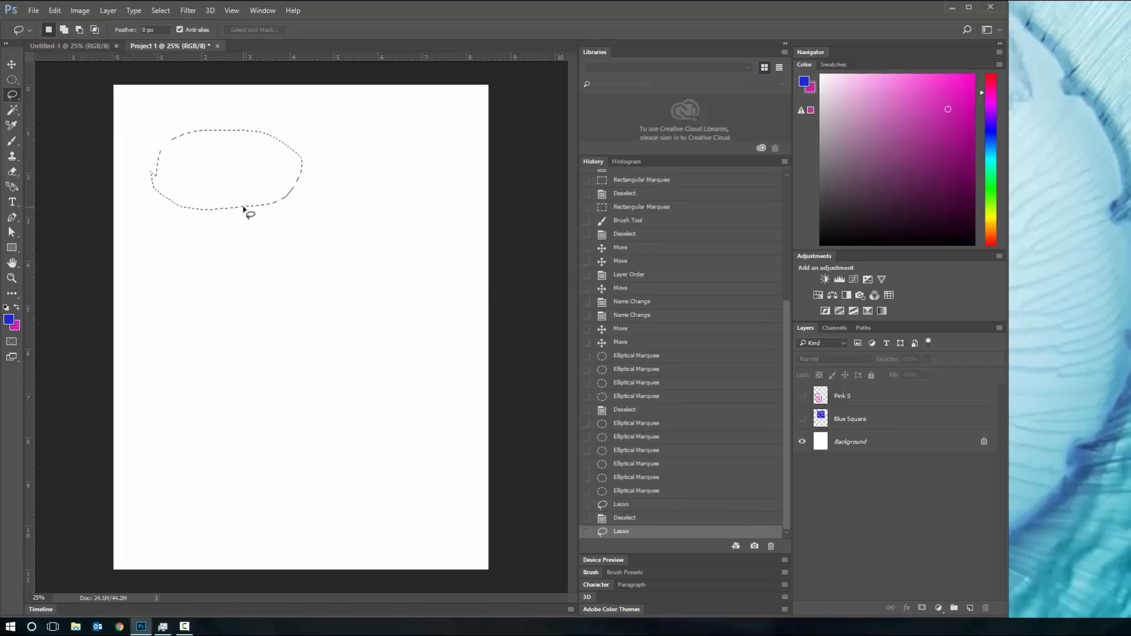
mouse_move(243, 234)
left_mouse_down()
mouse_move(241, 296)
mouse_move(379, 357)
mouse_move(334, 424)
mouse_move(259, 375)
mouse_move(297, 364)
left_mouse_up()
mouse_move(341, 200)
left_mouse_down()
mouse_move(328, 233)
mouse_move(404, 177)
mouse_move(335, 146)
left_mouse_up()
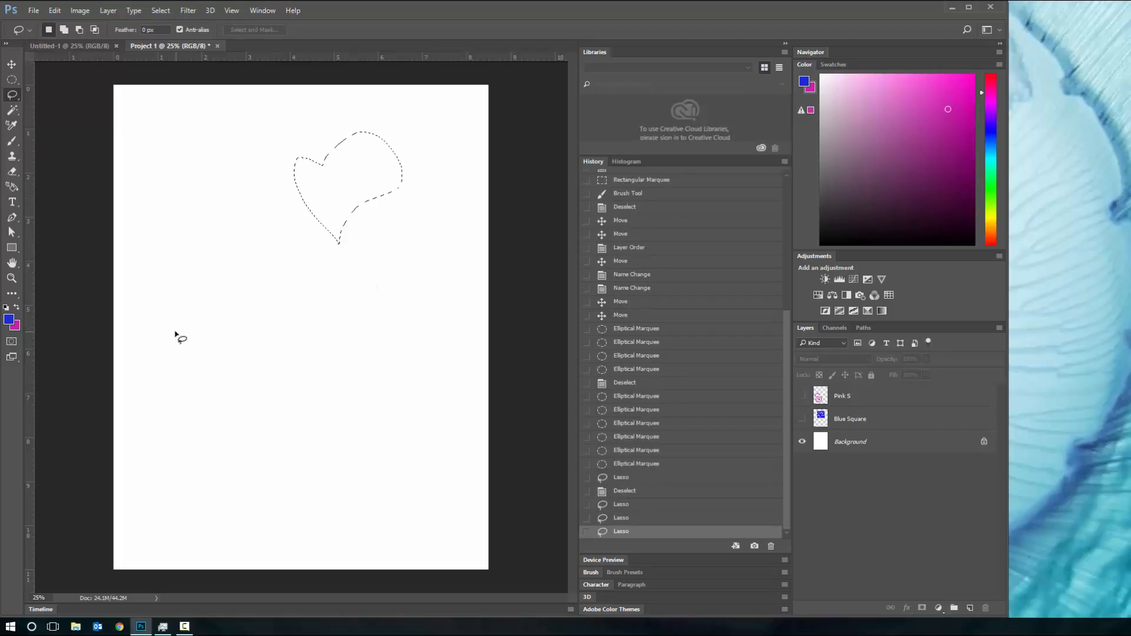
mouse_move(175, 334)
left_mouse_down()
mouse_move(227, 451)
mouse_move(237, 395)
mouse_move(219, 251)
mouse_move(187, 333)
left_mouse_up()
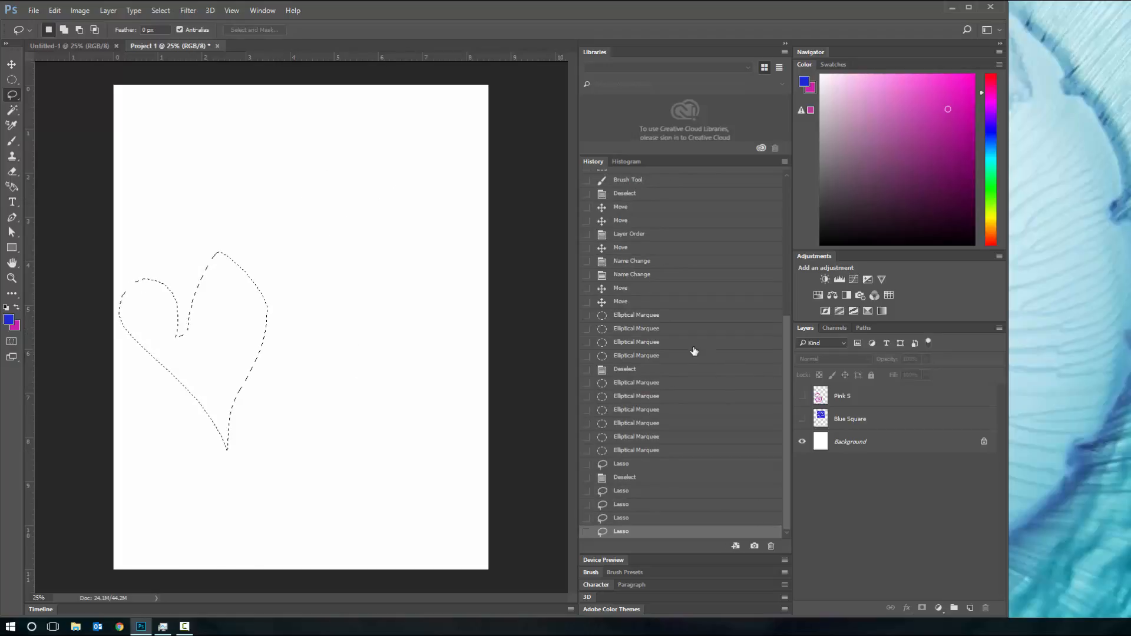
mouse_move(267, 207)
left_mouse_down()
mouse_move(176, 172)
mouse_move(292, 358)
mouse_move(344, 184)
mouse_move(274, 169)
mouse_move(274, 215)
left_mouse_up()
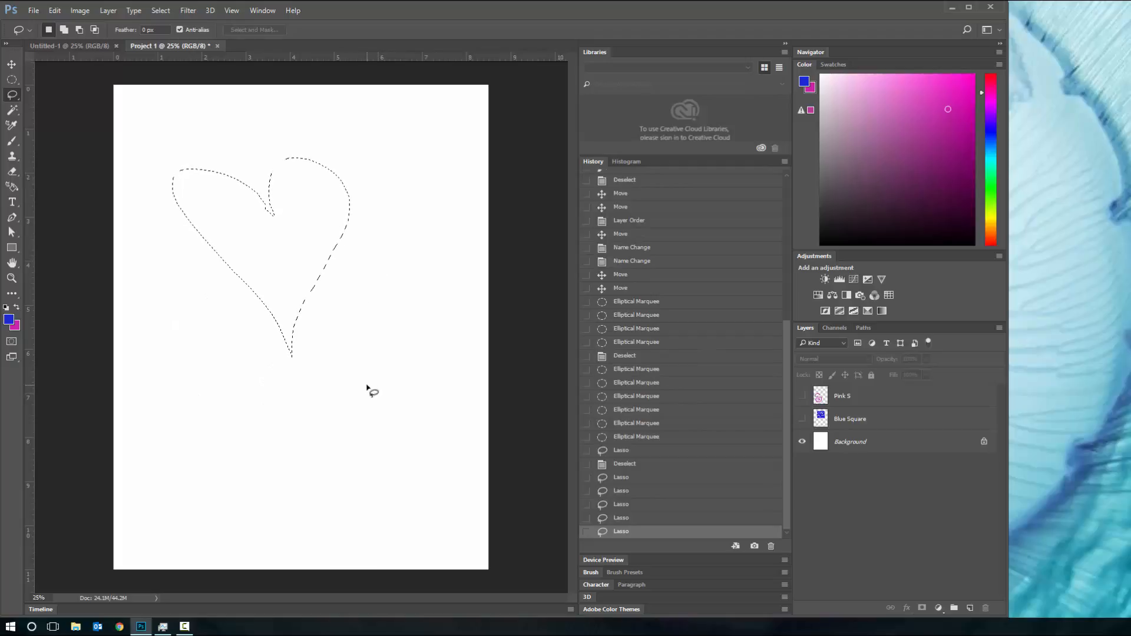
Outline a large S shape over most of the page with the Lasso, and clear the selection
mouse_move(285, 399)
left_mouse_down()
mouse_move(209, 371)
mouse_move(263, 361)
mouse_move(435, 436)
mouse_move(433, 420)
left_mouse_up()
mouse_move(328, 193)
left_mouse_down()
mouse_move(283, 298)
mouse_move(331, 392)
mouse_move(185, 405)
mouse_move(175, 525)
mouse_move(314, 492)
mouse_move(302, 299)
left_mouse_up()
mouse_move(161, 208)
left_mouse_down()
mouse_move(210, 136)
mouse_move(317, 141)
mouse_move(332, 203)
left_mouse_up()
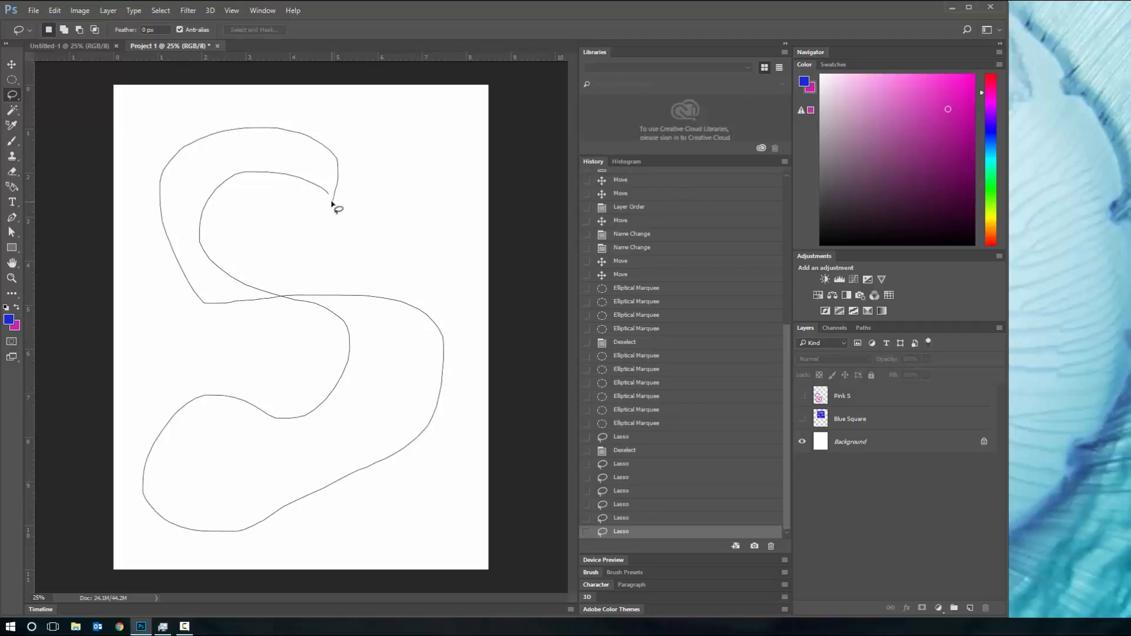
left_click_drag(333, 205, 333, 202)
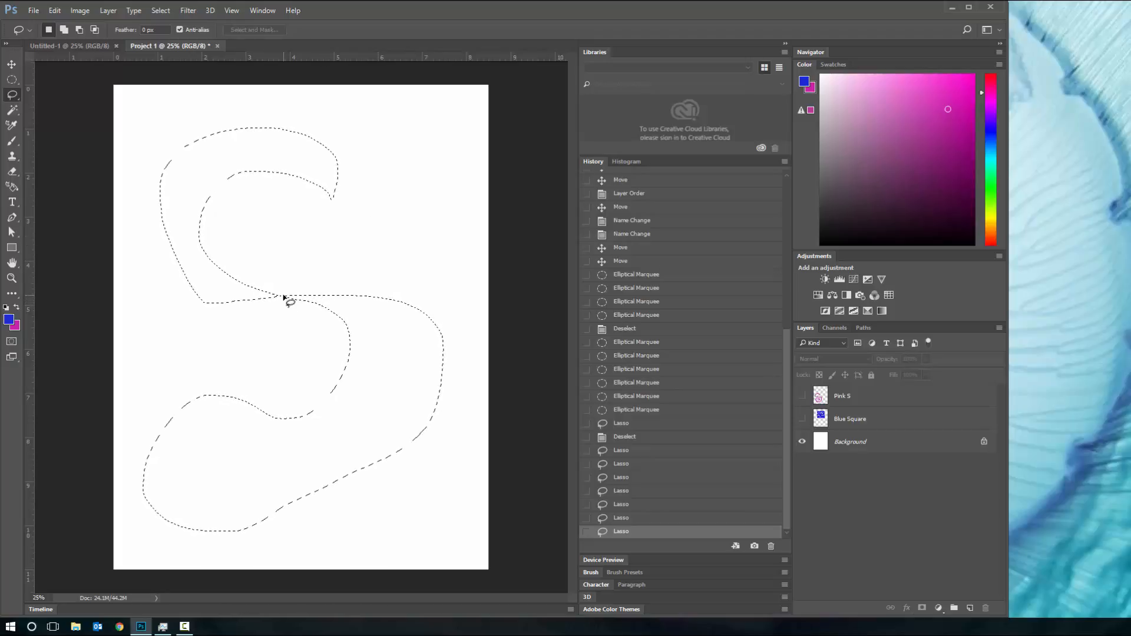
left_click(316, 266)
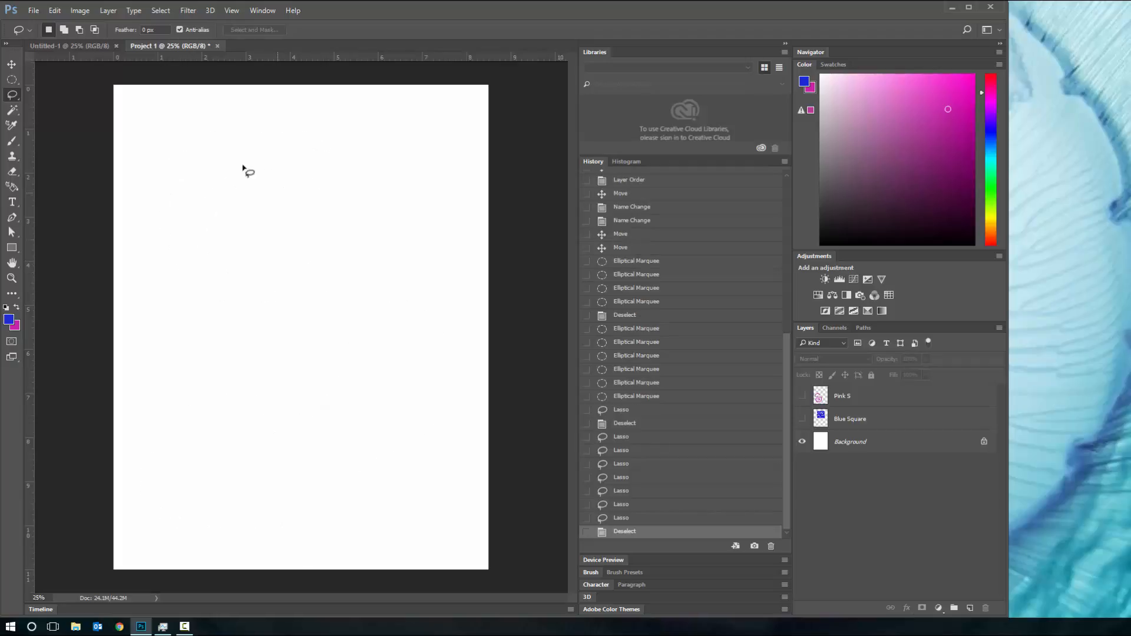
Draw a figure-eight lasso selection, and add one freehand area on its left side and another at its upper right
mouse_move(324, 389)
left_mouse_down()
mouse_move(255, 295)
mouse_move(255, 179)
left_mouse_up()
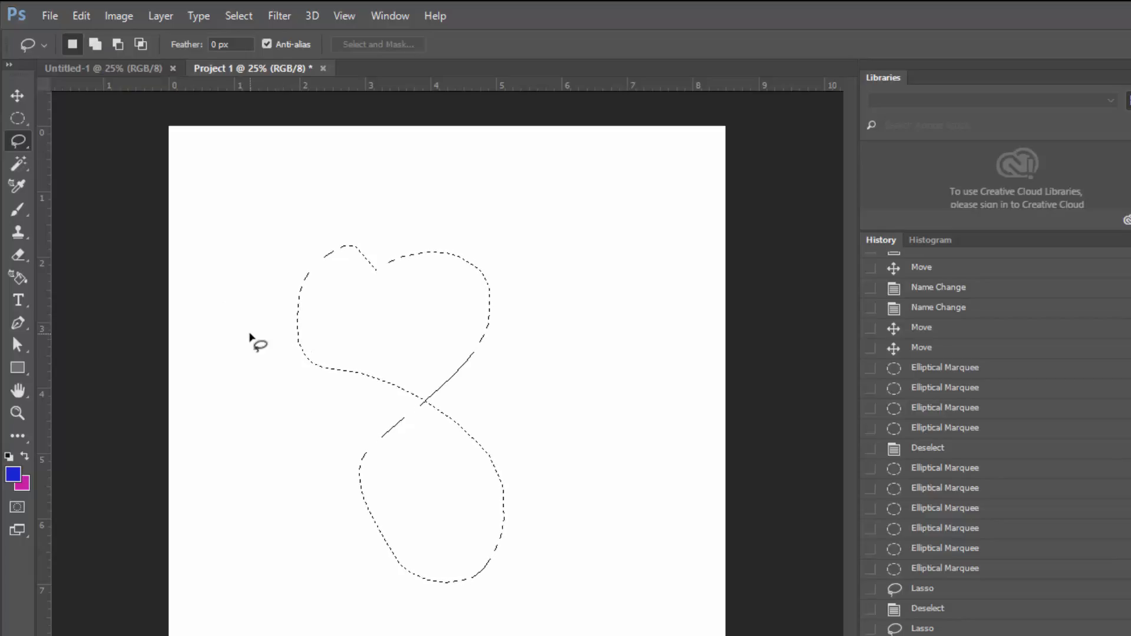
key("shift")
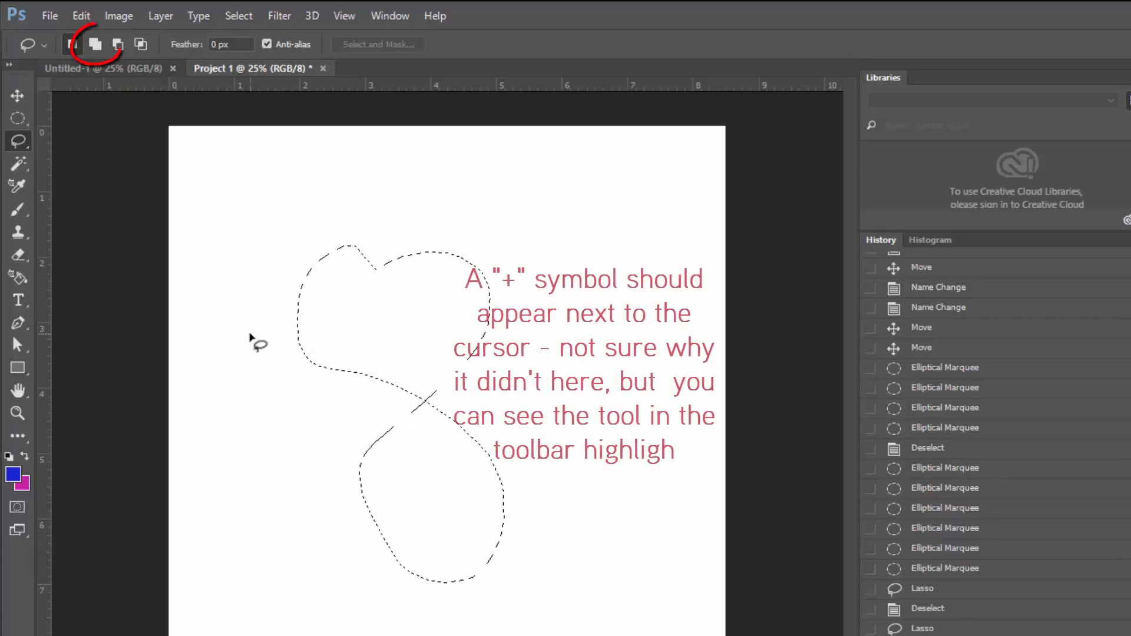
mouse_move(250, 335)
left_mouse_down()
mouse_move(234, 367)
mouse_move(279, 419)
mouse_move(358, 395)
mouse_move(341, 307)
mouse_move(249, 308)
mouse_move(243, 334)
left_mouse_up()
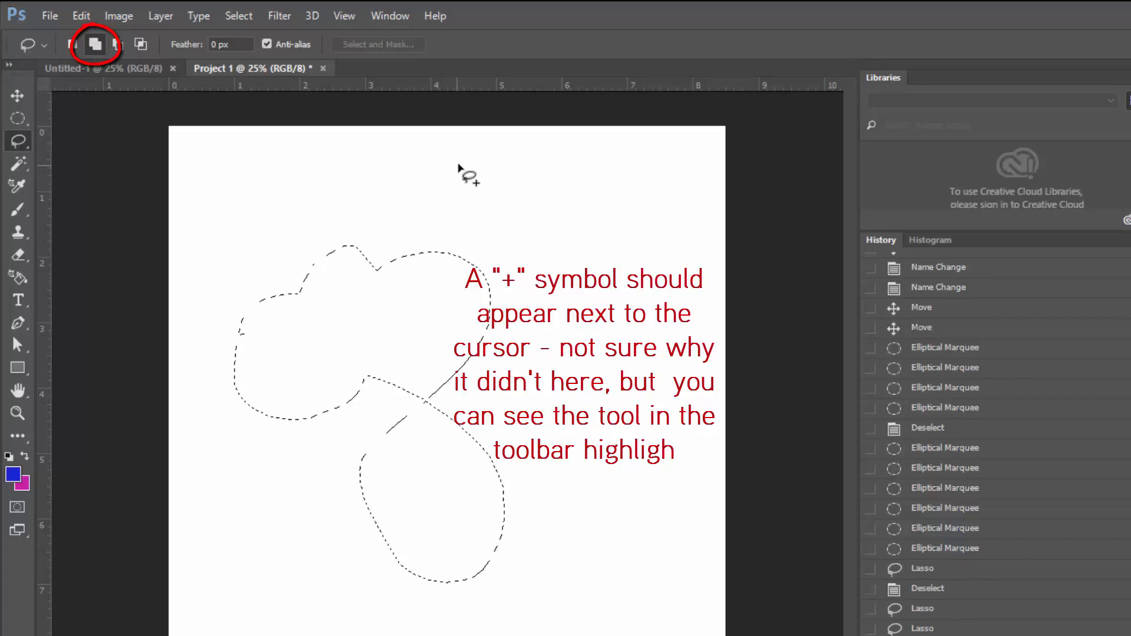
mouse_move(461, 233)
left_mouse_down()
mouse_move(556, 311)
mouse_move(442, 282)
mouse_move(463, 246)
left_mouse_up()
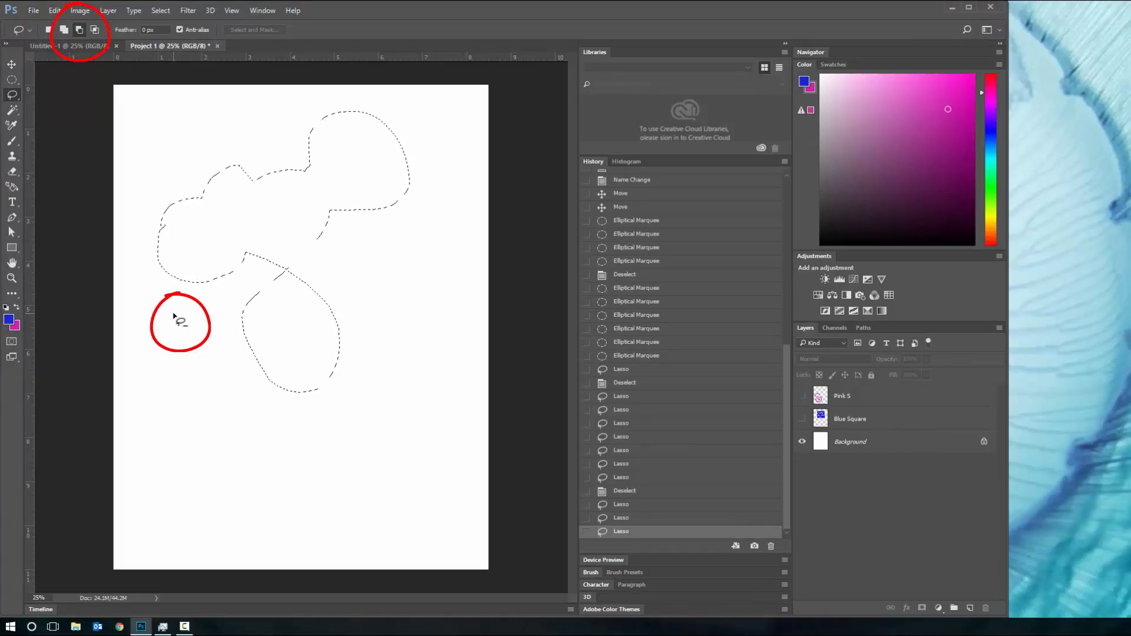
Subtract freehand areas from the lasso selection's left lobe and the bottom of its lower loop
mouse_move(215, 277)
left_mouse_down()
mouse_move(224, 235)
mouse_move(154, 298)
mouse_move(212, 289)
left_mouse_up()
mouse_move(364, 328)
left_mouse_down()
mouse_move(295, 455)
mouse_move(261, 420)
left_mouse_up()
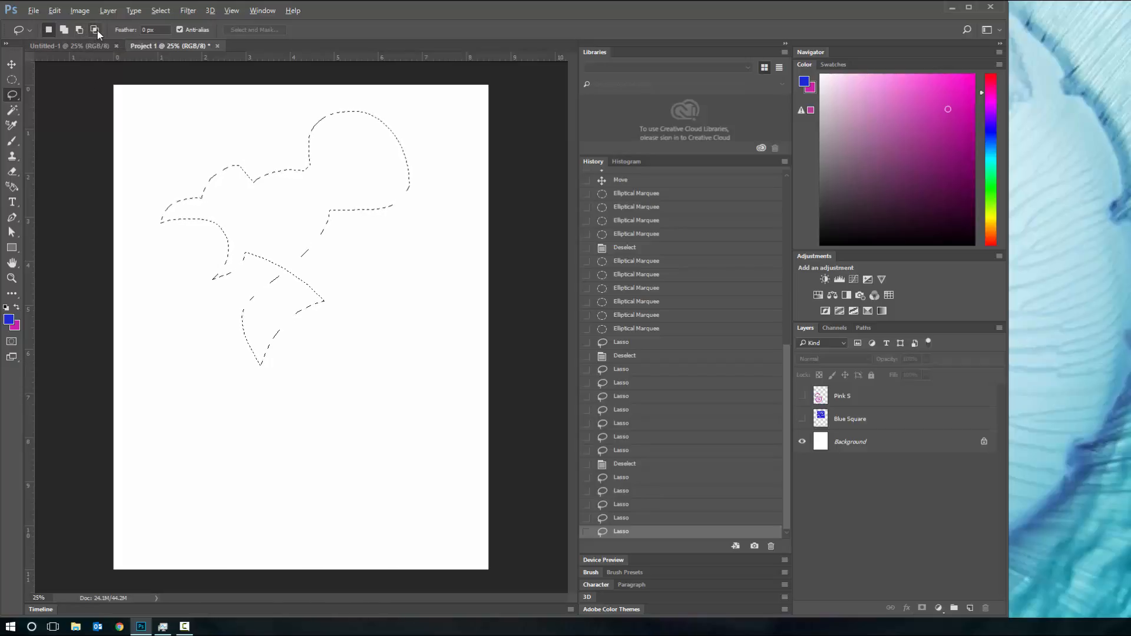
Intersect the selection with a freehand lasso area around its middle, and clear the selection after one more lasso outline
left_click(97, 31)
mouse_move(171, 177)
left_mouse_down()
mouse_move(343, 220)
mouse_move(159, 304)
mouse_move(182, 164)
left_mouse_up()
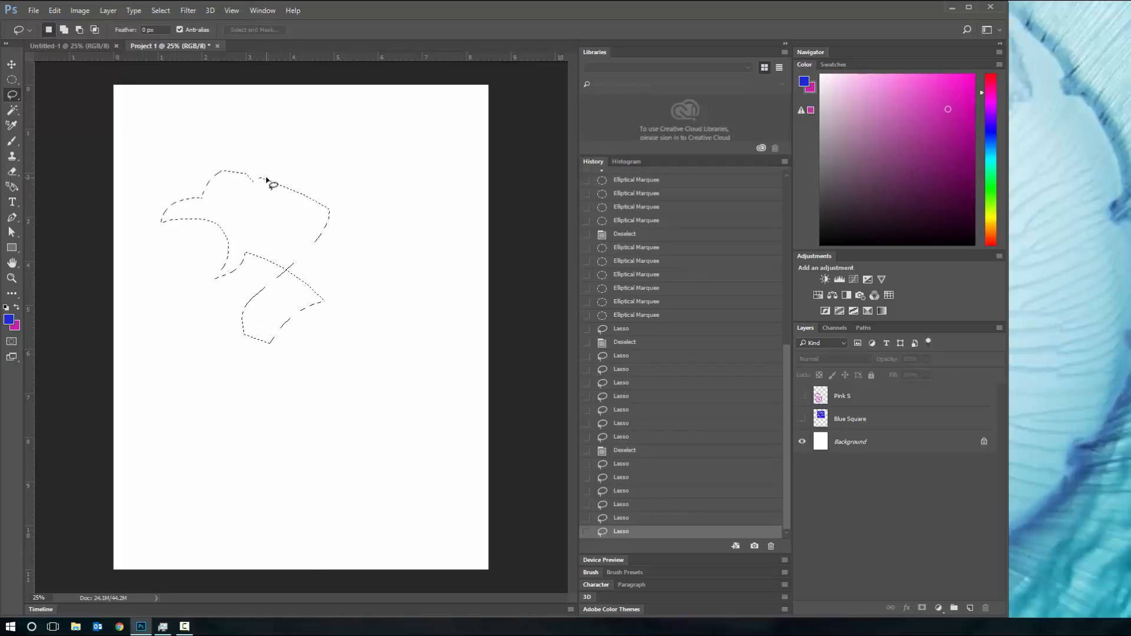
mouse_move(263, 172)
left_mouse_down()
mouse_move(356, 207)
mouse_move(352, 171)
left_mouse_up()
left_click(422, 406)
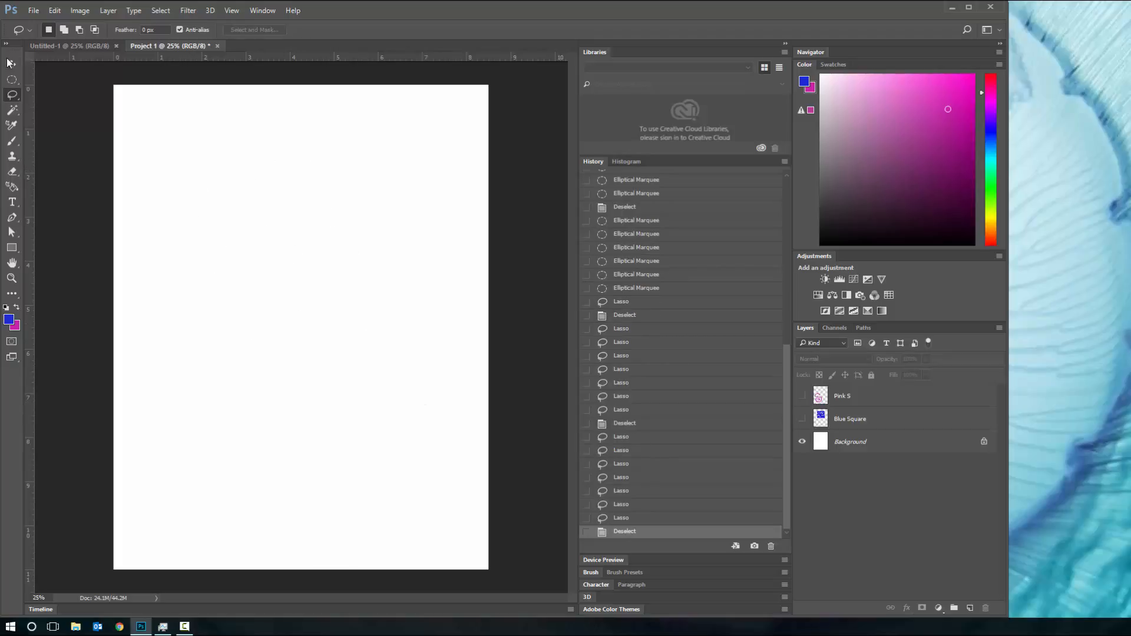
Select a downward-pointing triangle in the upper half of the page with the Polygonal Lasso Tool
right_click(12, 95)
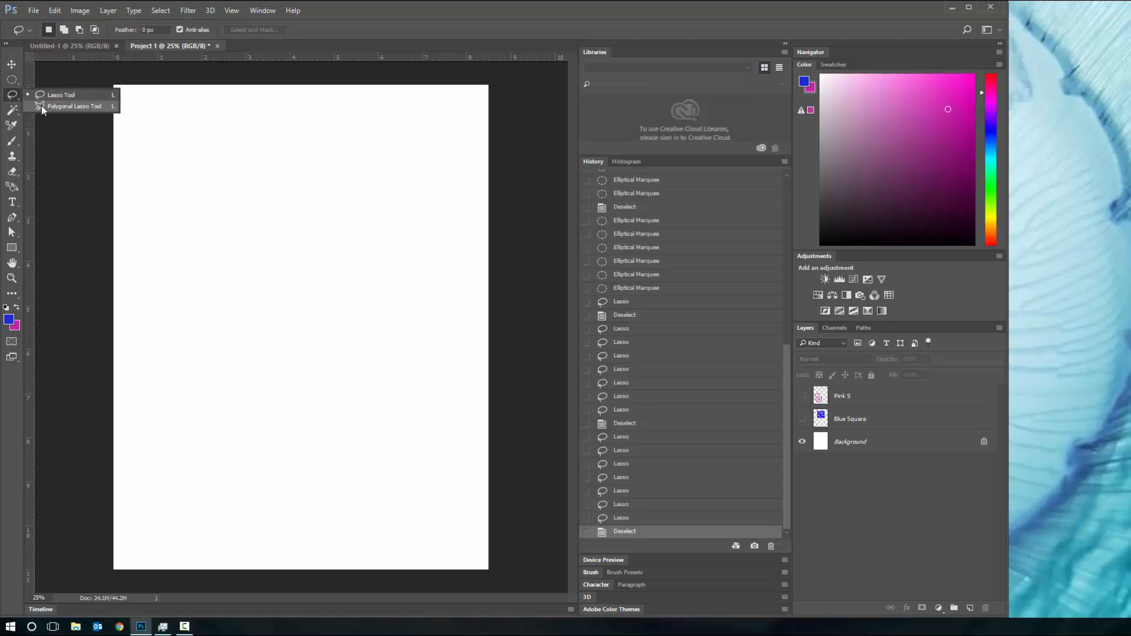
left_click(64, 107)
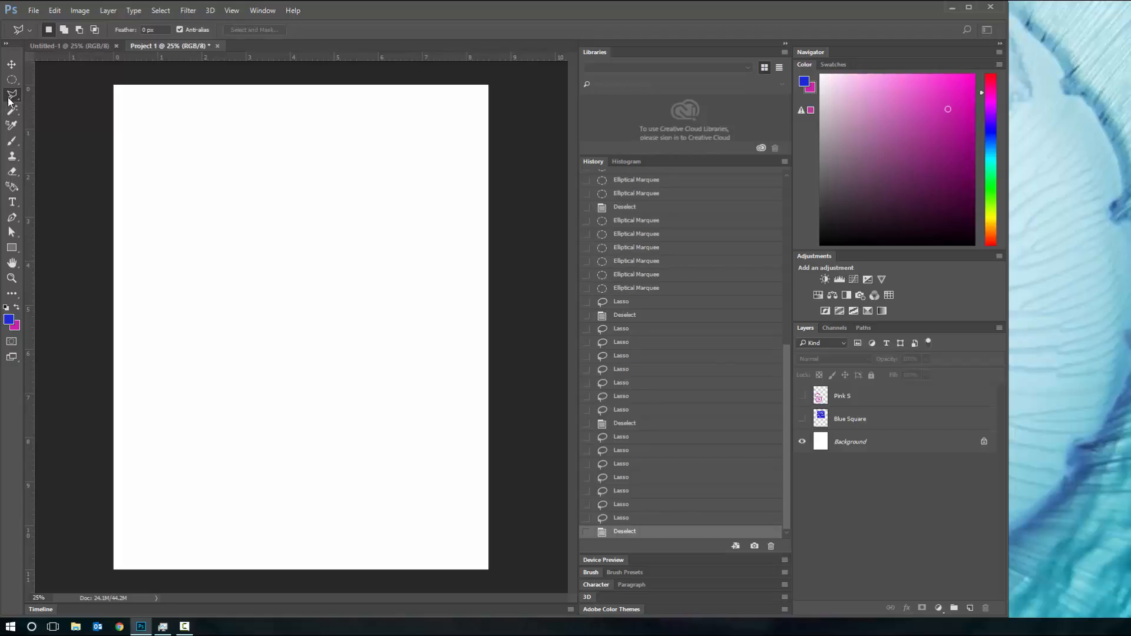
left_click(194, 169)
left_click(404, 165)
left_click(316, 364)
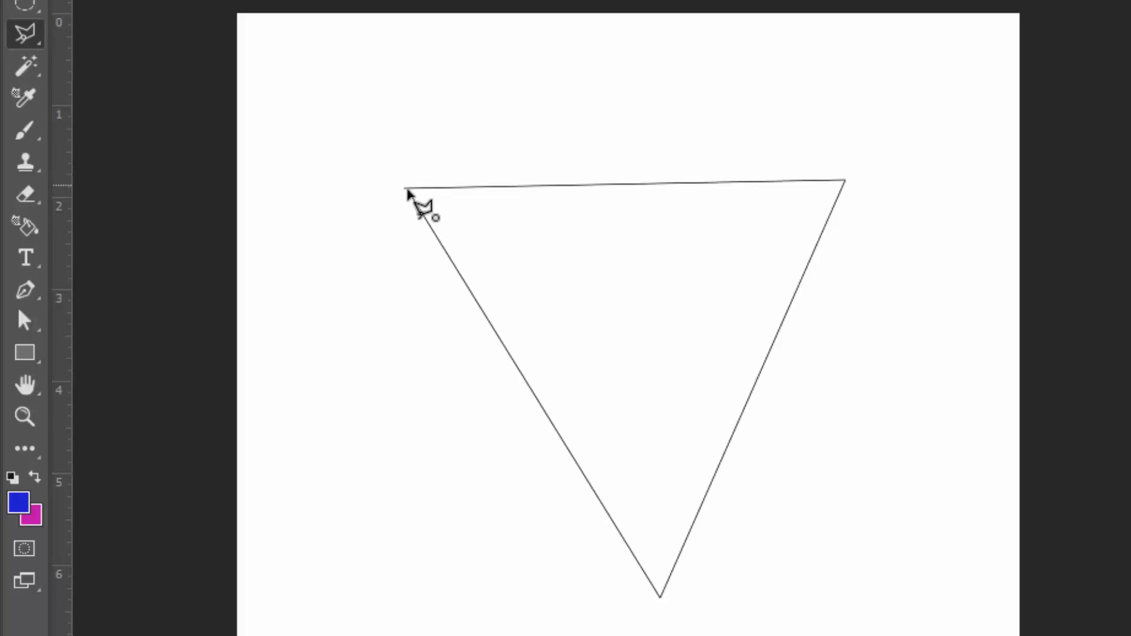
left_click(407, 190)
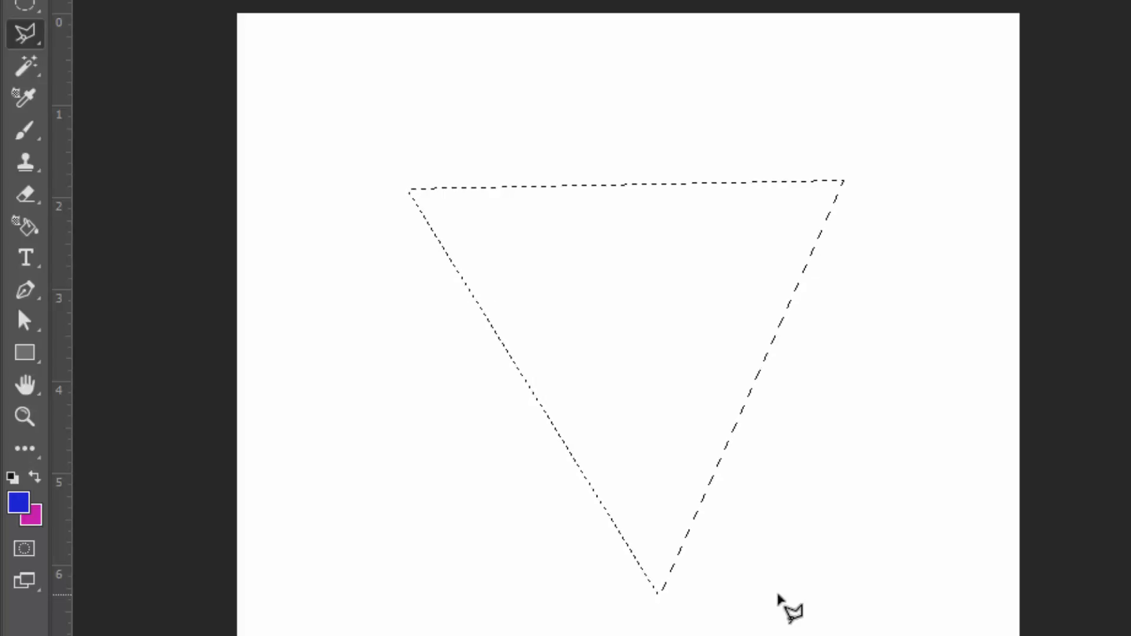
Replace the triangle with a closed five-pointed star selection in the lower part of the page, using the Polygonal Lasso
left_click(491, 493)
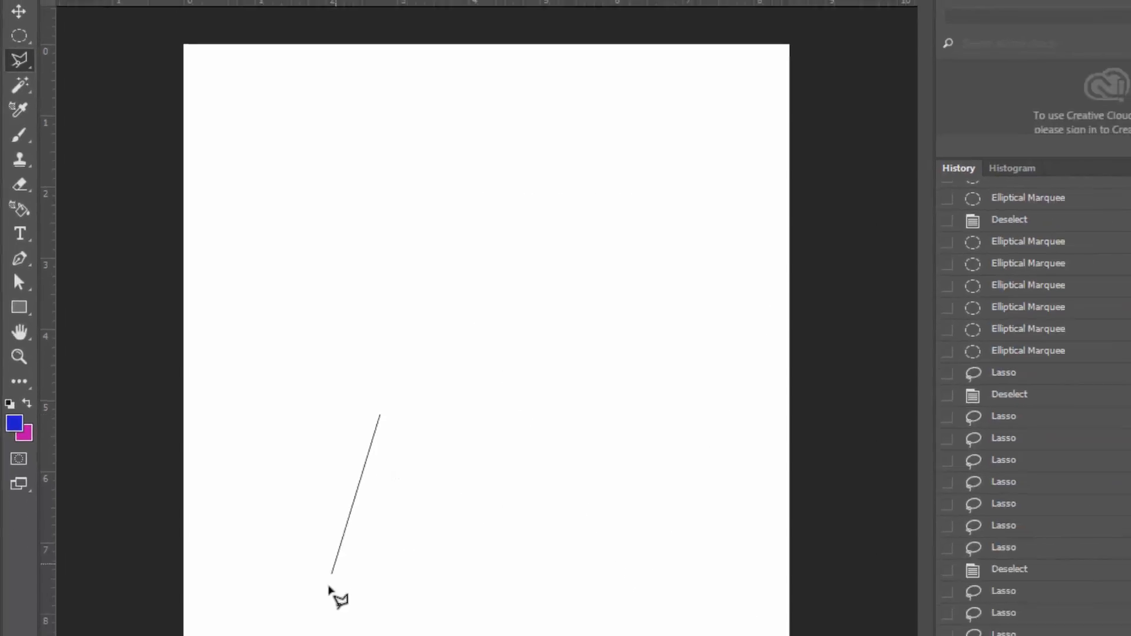
left_click(329, 586)
left_click(221, 541)
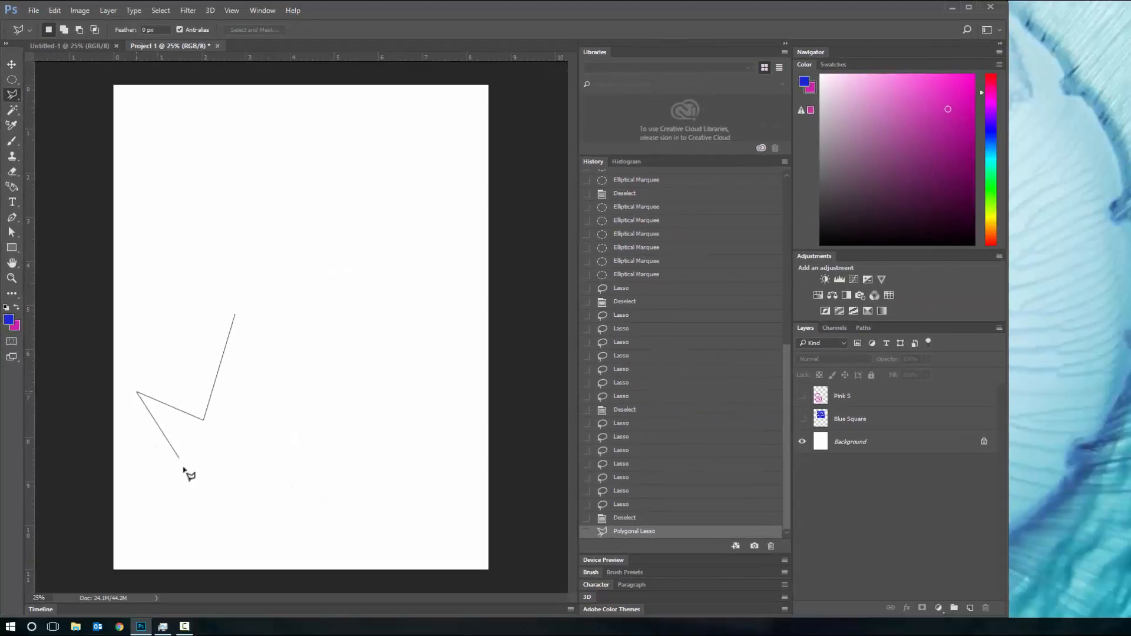
left_click(327, 635)
left_click(277, 635)
left_click(261, 481)
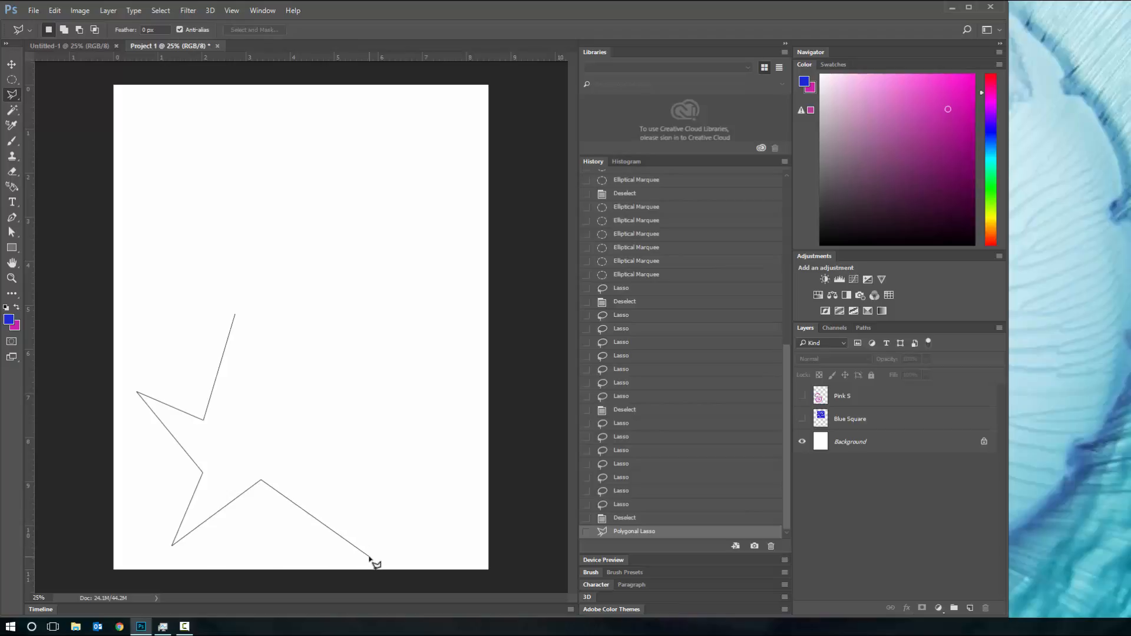
left_click(369, 555)
left_click(317, 461)
left_click(390, 351)
left_click(270, 406)
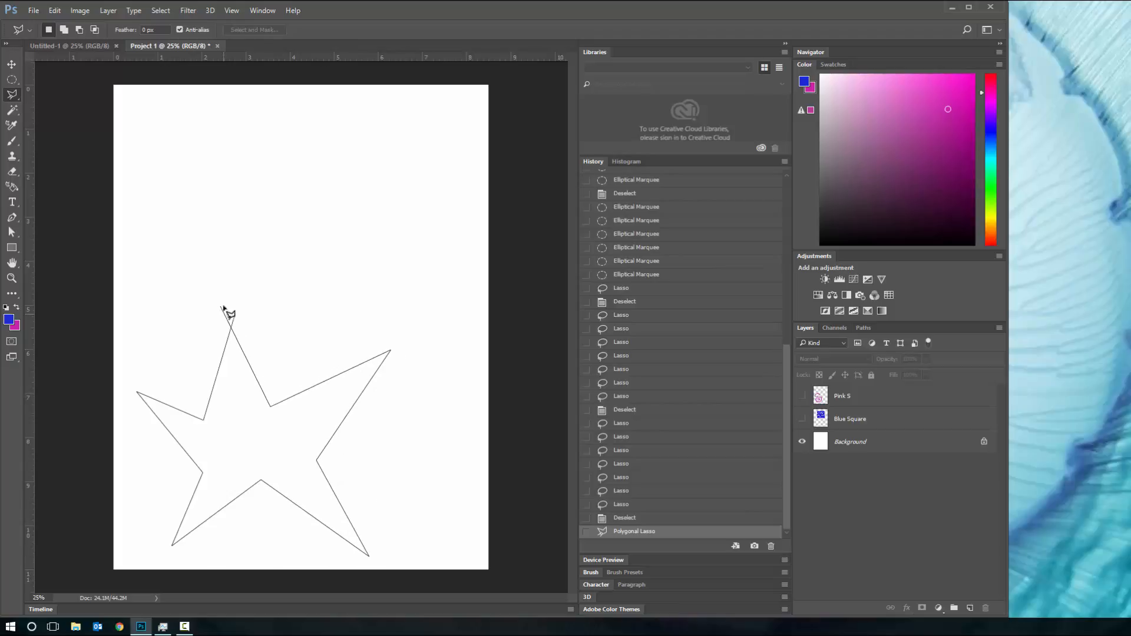
left_click(243, 321)
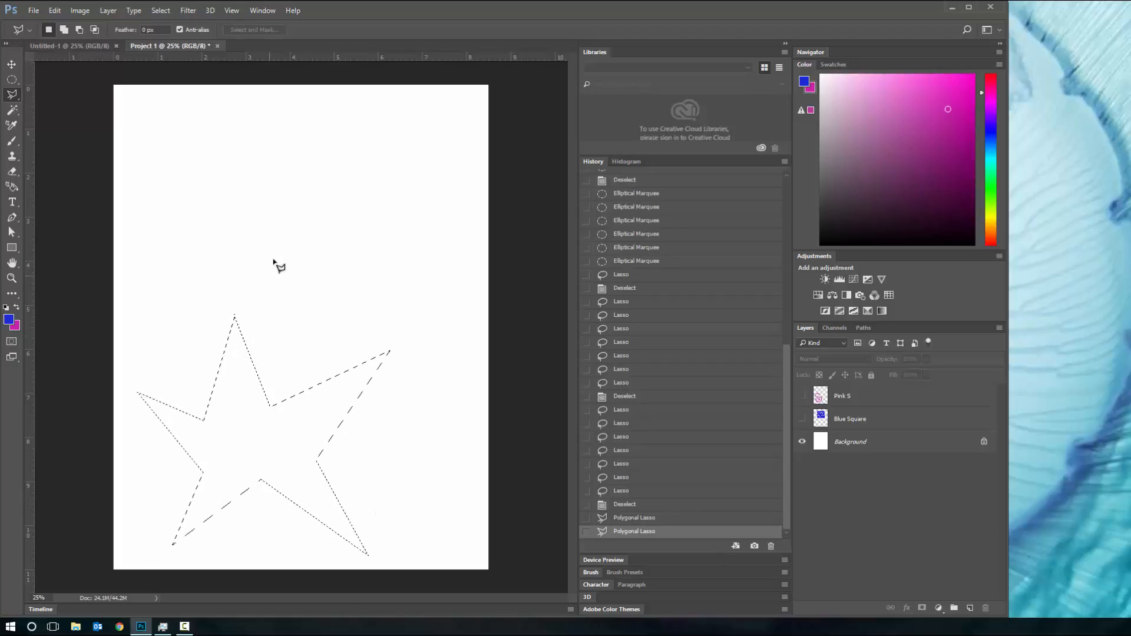
Outline a large irregular shape with many zigzag corners across the page using the Polygonal Lasso
left_click(228, 227)
left_click(321, 148)
left_click(389, 178)
left_click(469, 356)
left_click(258, 563)
left_click(303, 390)
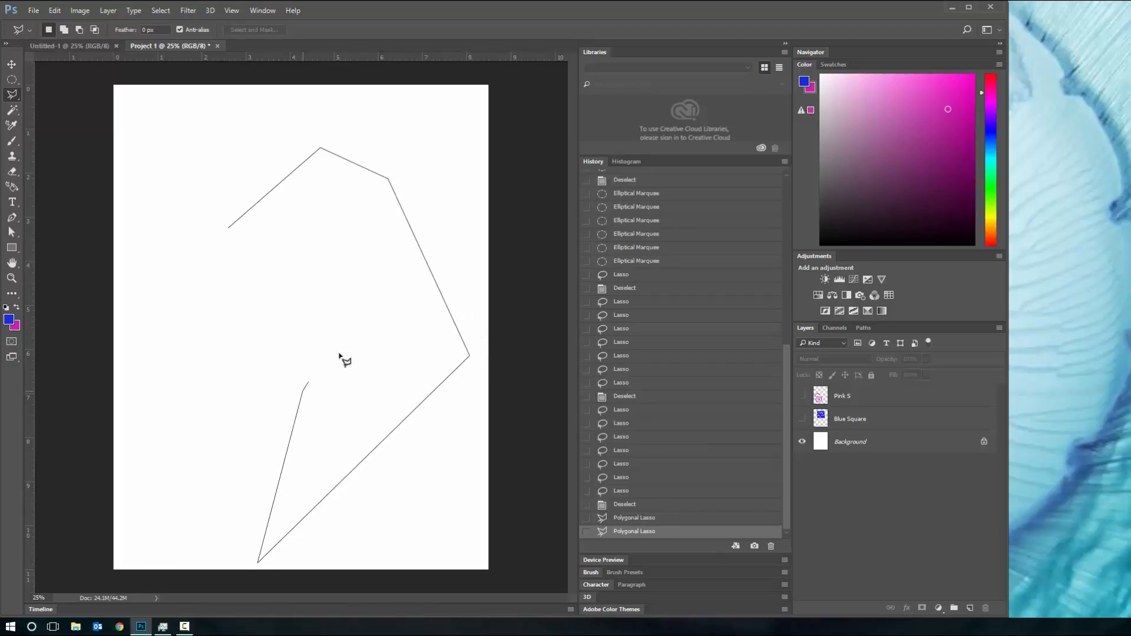
left_click(416, 310)
left_click(337, 250)
left_click(222, 384)
left_click(179, 269)
left_click(246, 300)
left_click(284, 243)
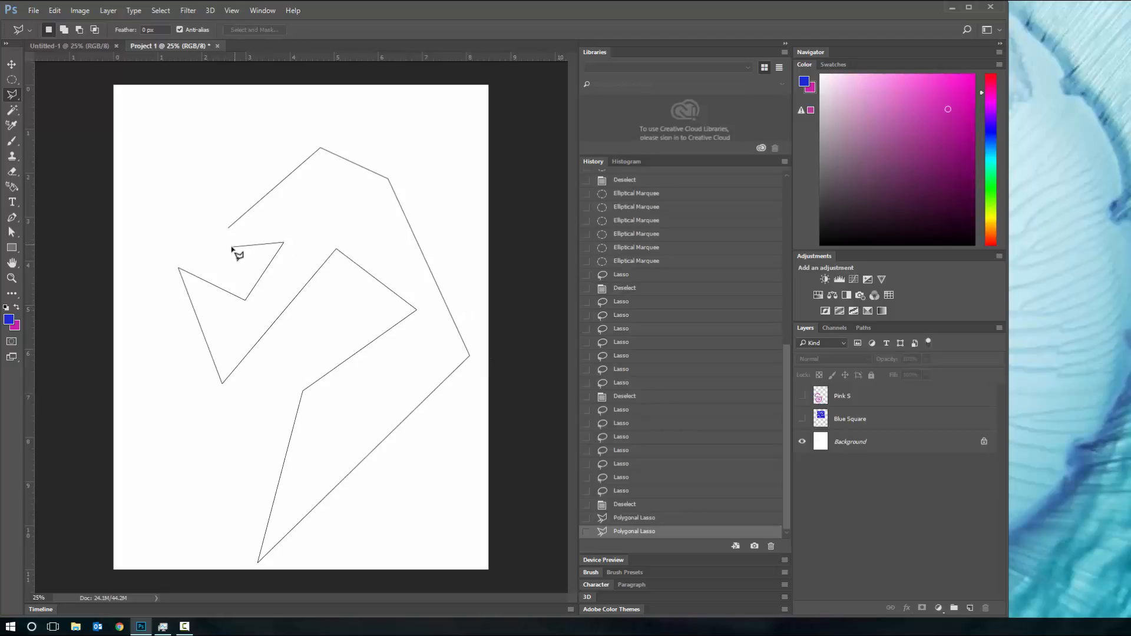
left_click(233, 246)
left_click(181, 204)
left_click(185, 128)
left_click(283, 112)
left_click(216, 166)
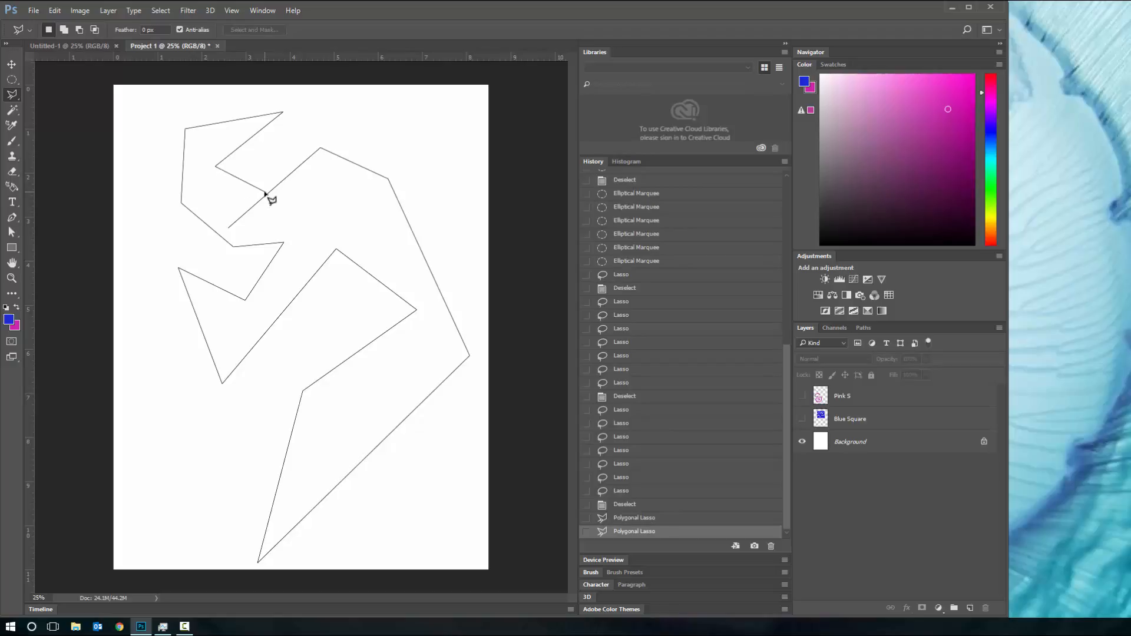
Remove the last seven anchor points from the polygonal outline and close the selection at its starting point
key("BackSpace")
key("BackSpace")
key("BackSpace")
key("BackSpace")
key("BackSpace")
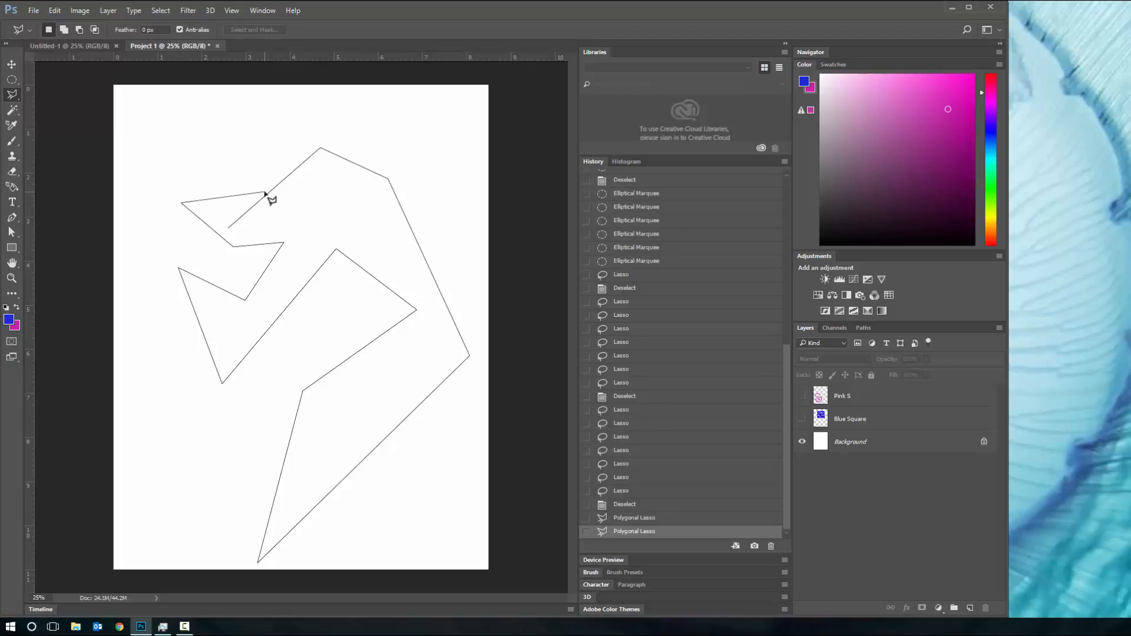
key("BackSpace")
key("BackSpace")
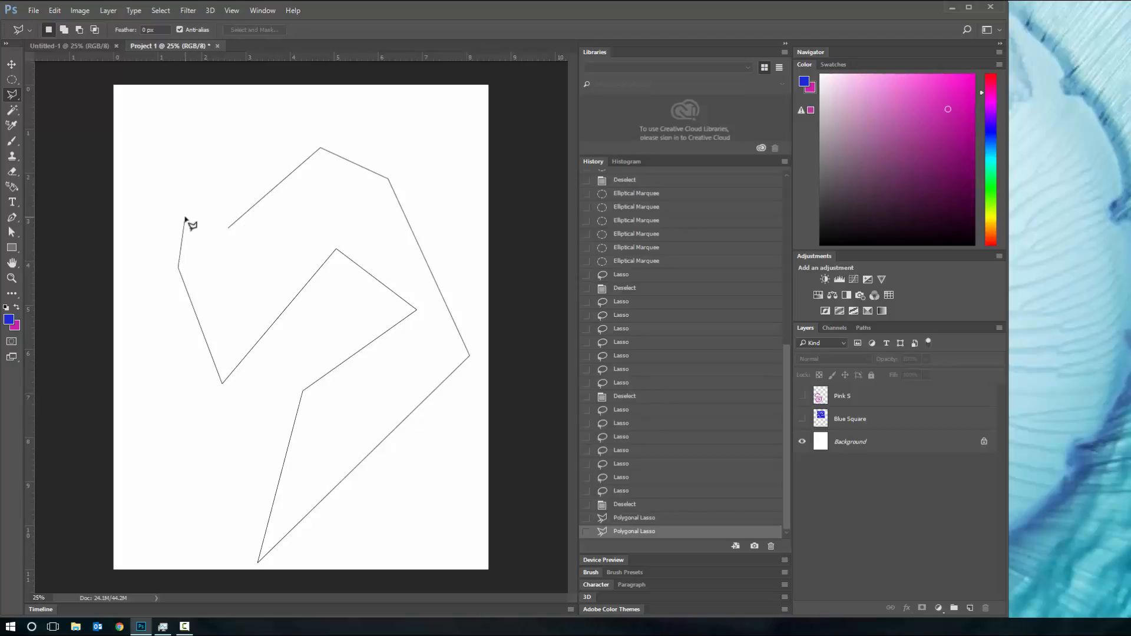
left_click(228, 229)
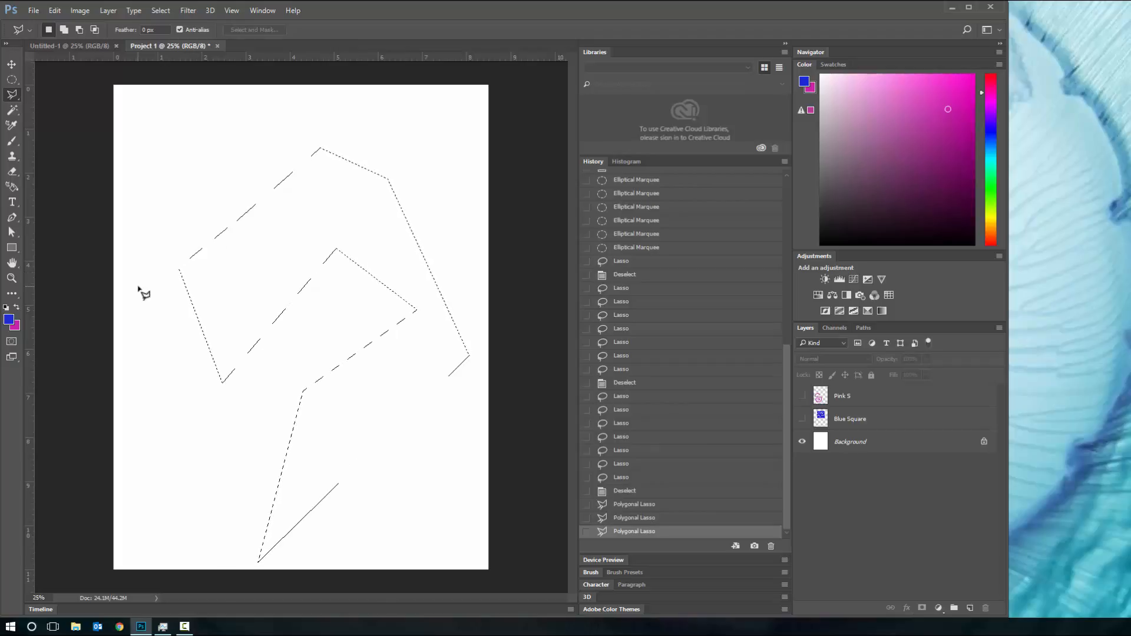
Begin another polygonal lasso outline with straight edges around the middle of the page, leaving it open
left_click(287, 333)
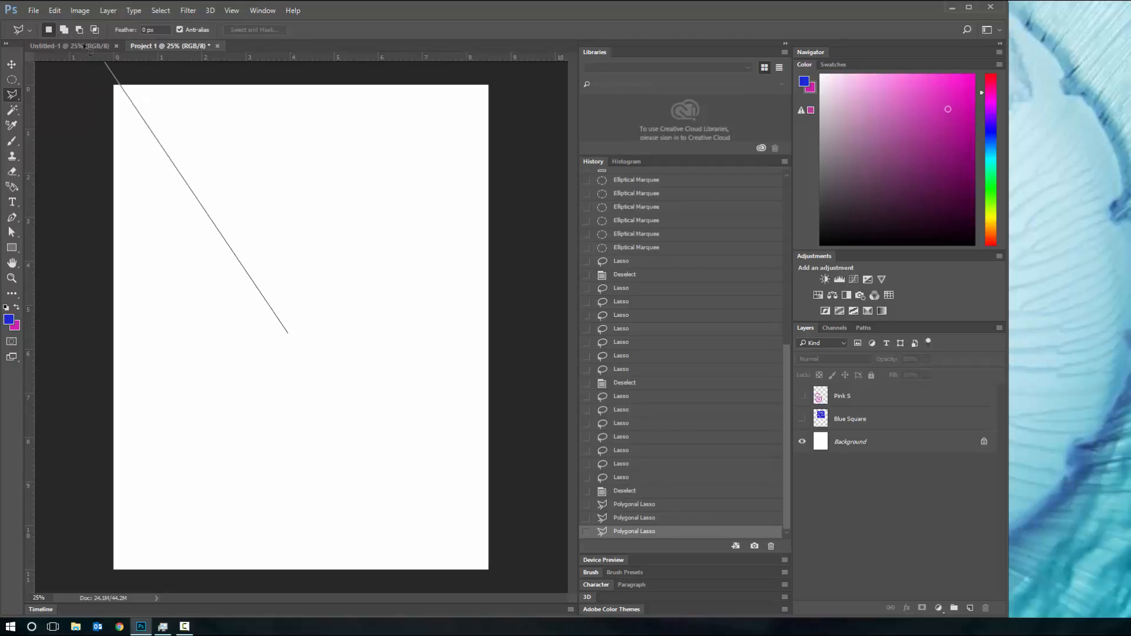
left_click(453, 171)
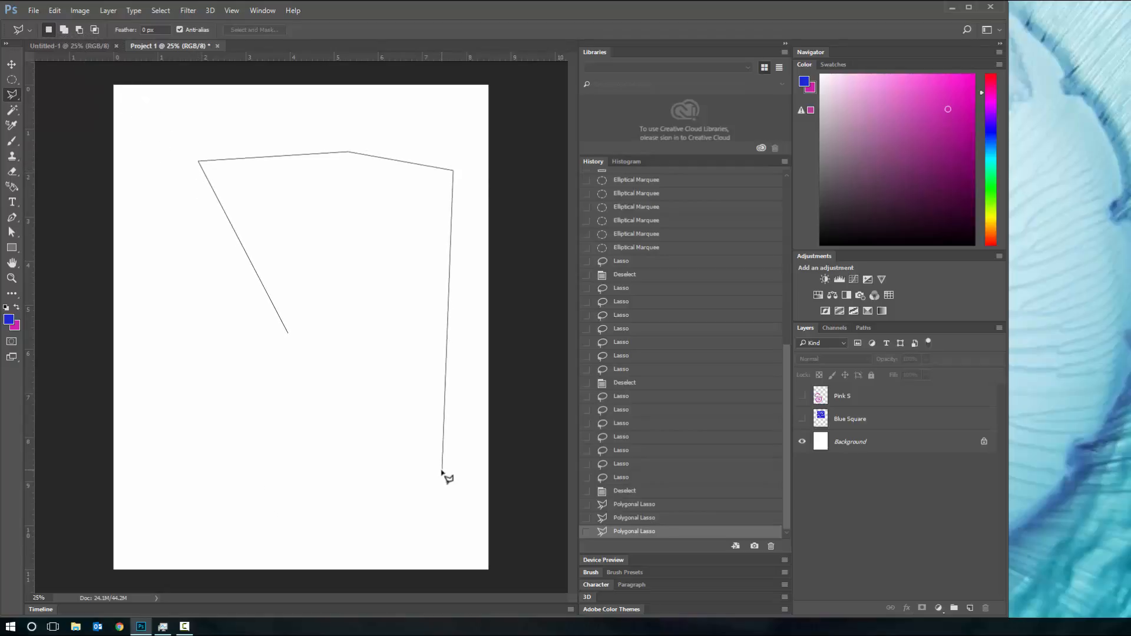
left_click(442, 470)
left_click(260, 488)
left_click(165, 336)
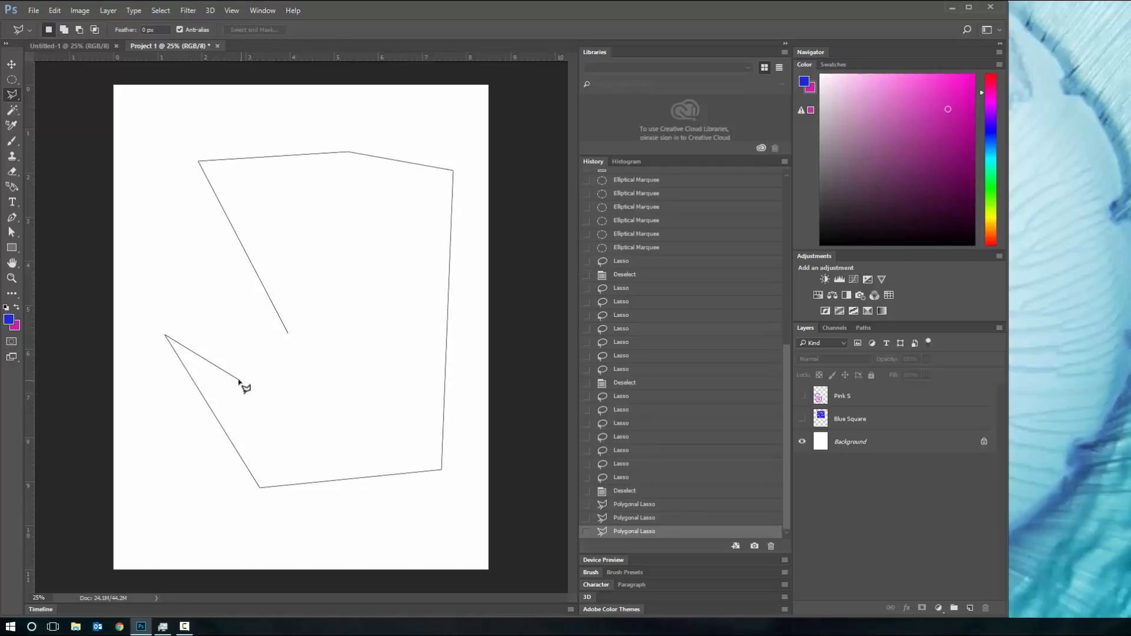
Delete every anchor point of the unfinished polygonal outline
key("BackSpace")
key("BackSpace")
key("BackSpace")
key("BackSpace")
key("BackSpace")
key("BackSpace")
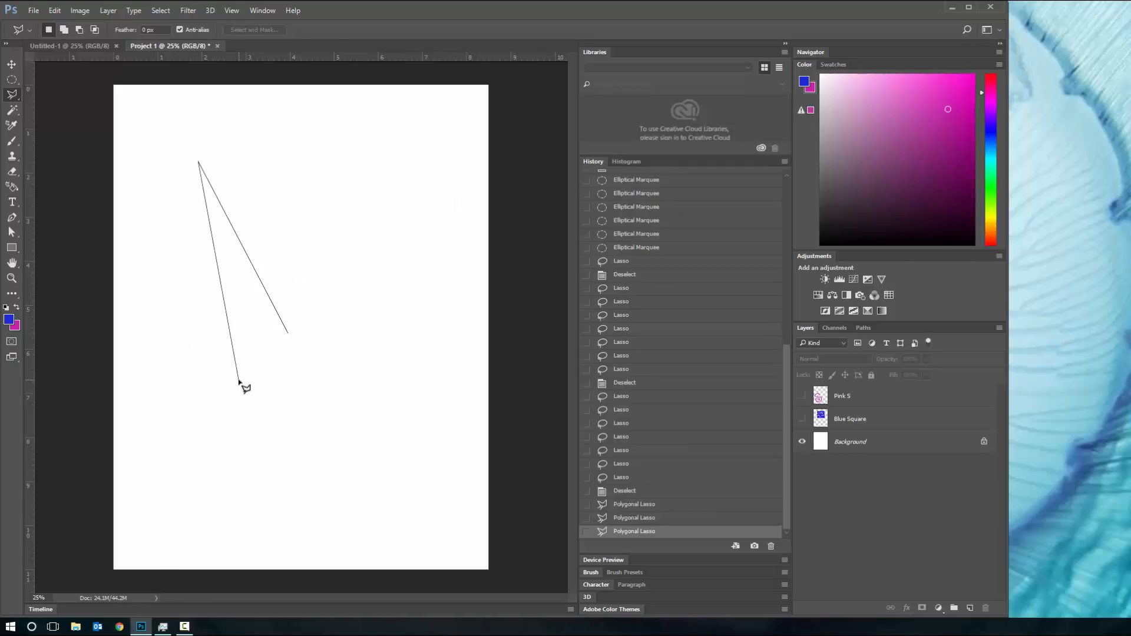
key("BackSpace")
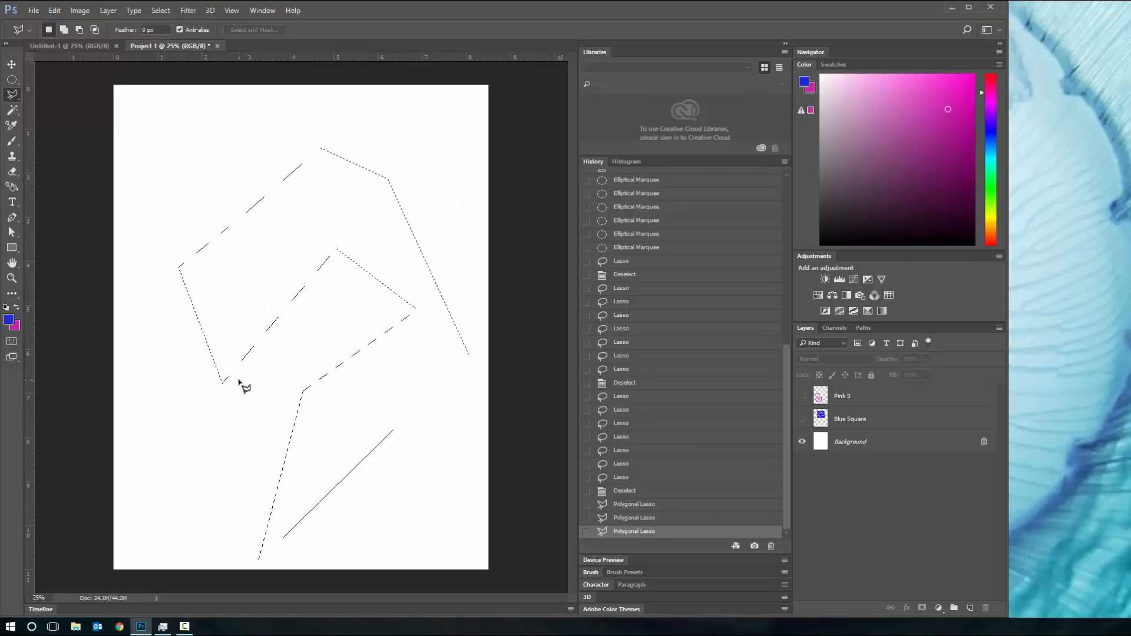
Replace the polygonal selection with an S-shaped freehand Lasso selection in the upper-left part of the page
left_click(11, 81)
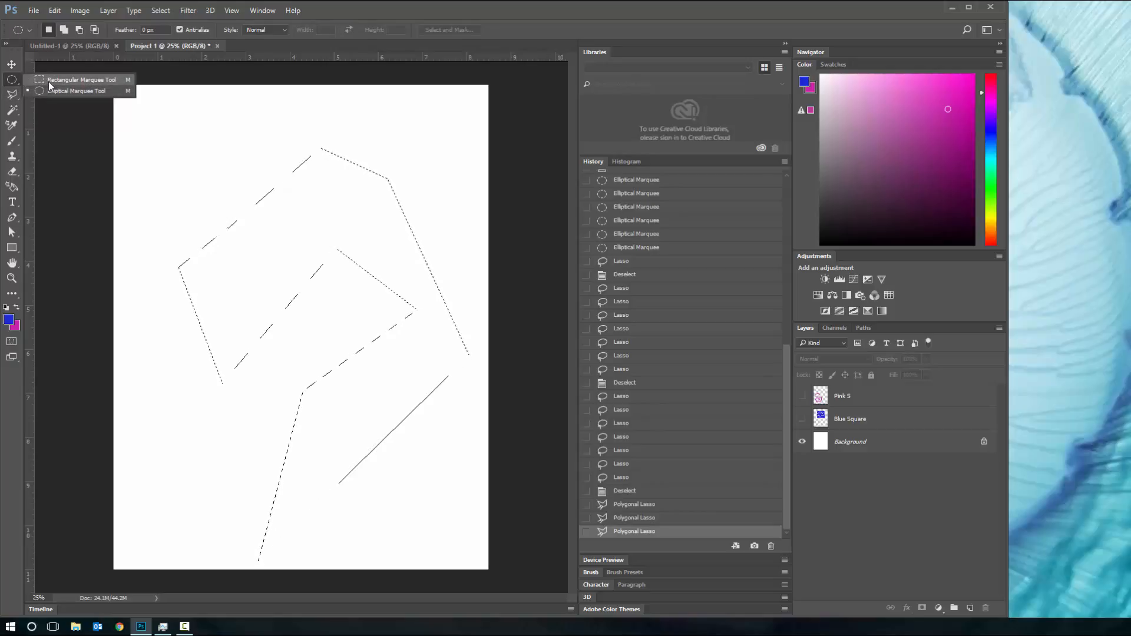
left_click(118, 109)
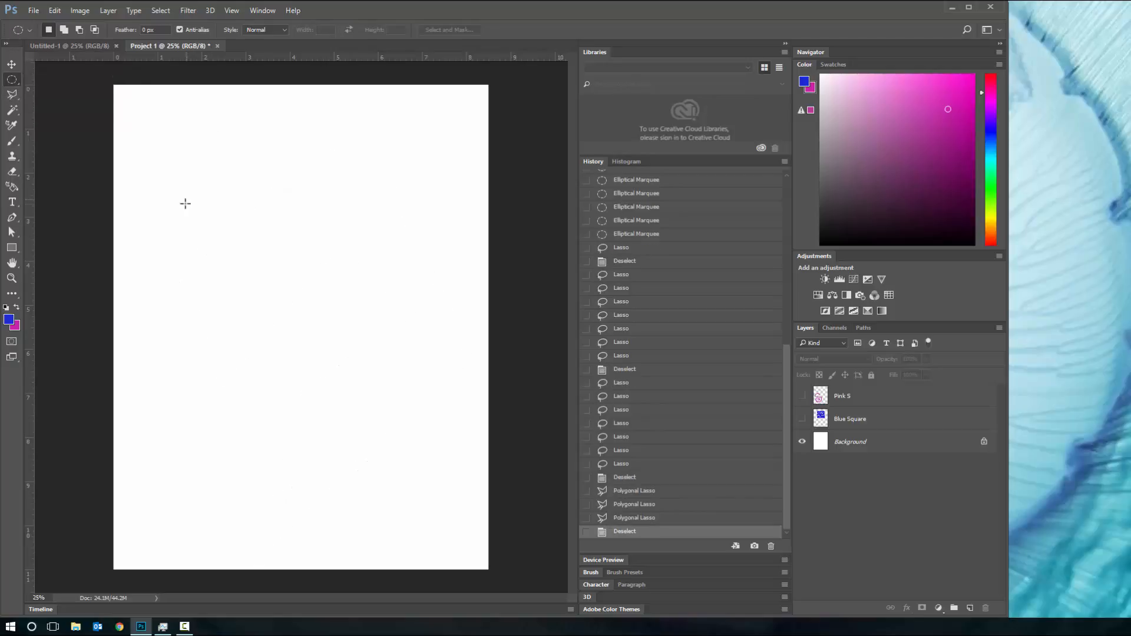
left_click(9, 95)
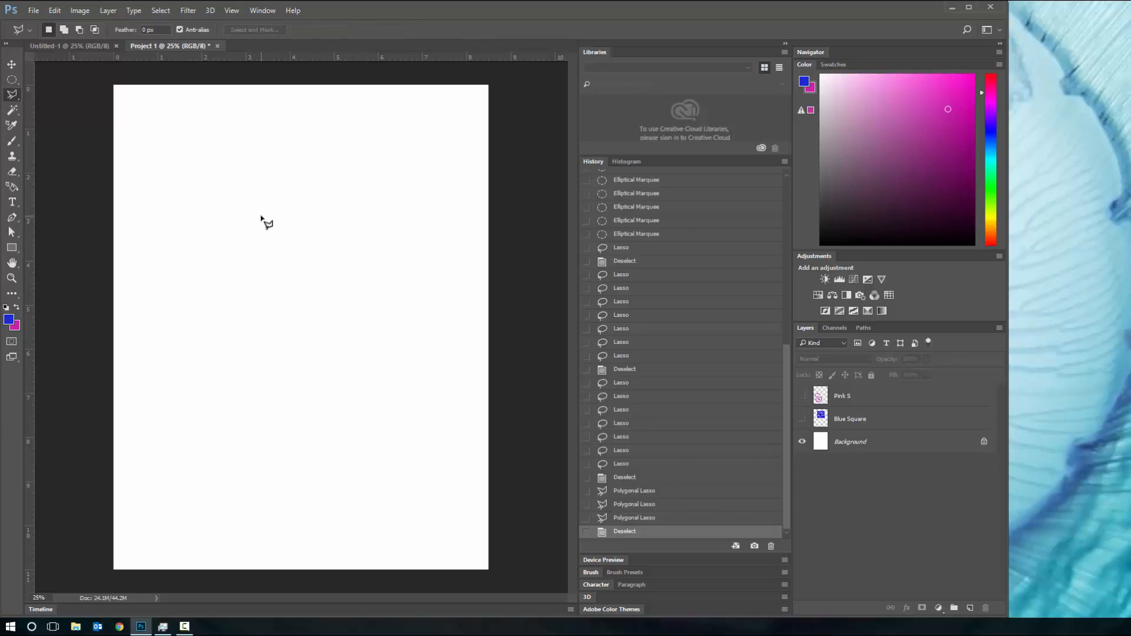
left_click(13, 102)
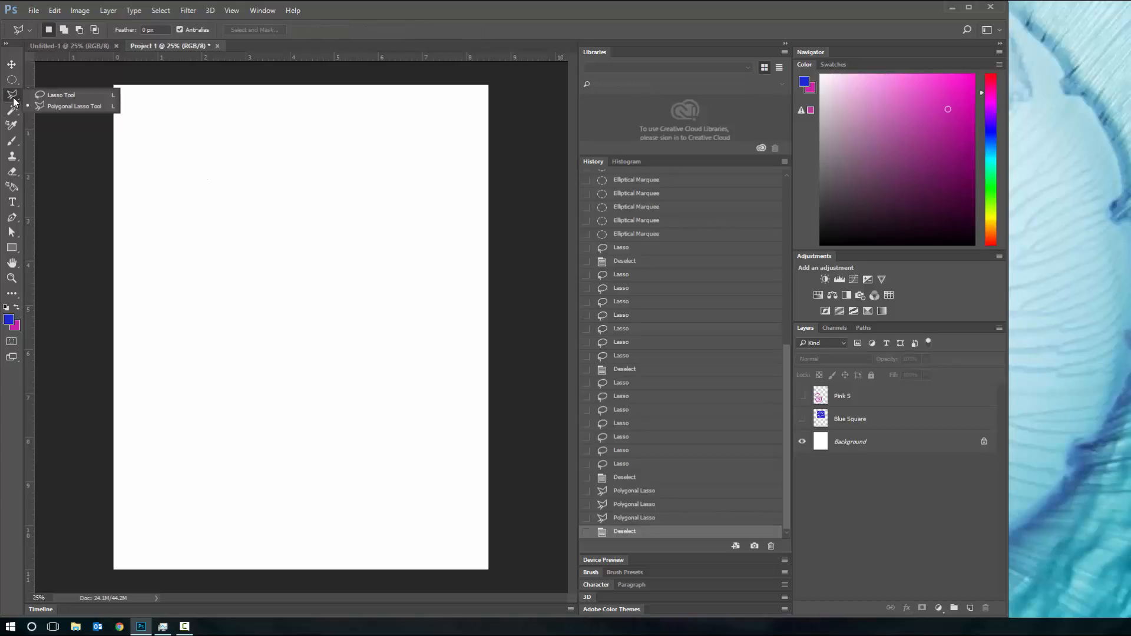
left_click(56, 95)
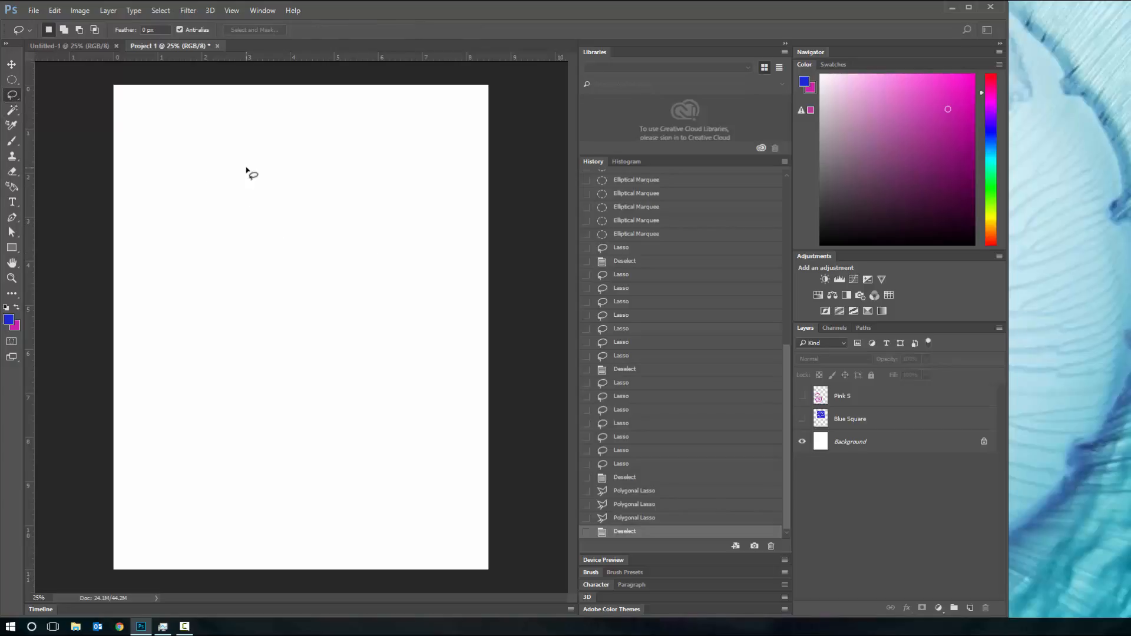
mouse_move(243, 170)
left_mouse_down()
mouse_move(278, 213)
mouse_move(274, 343)
mouse_move(251, 283)
mouse_move(281, 227)
mouse_move(167, 239)
mouse_move(192, 123)
mouse_move(246, 135)
left_mouse_up()
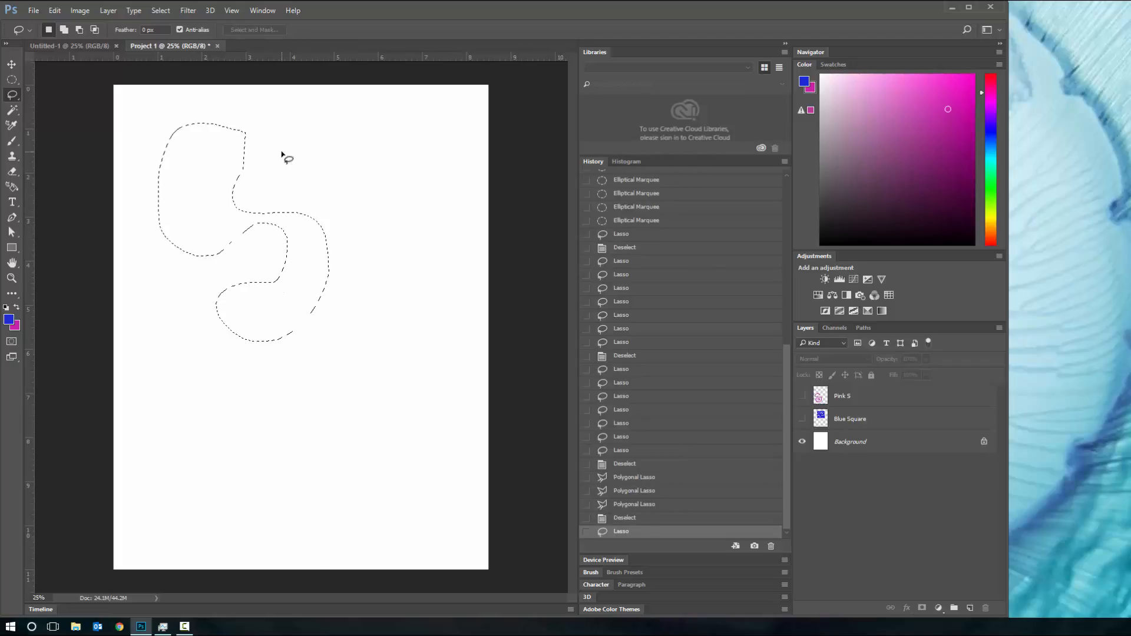
Replace the freehand selection with a right triangle drawn with the Polygonal Lasso, constraining its edges to vertical, horizontal and 45° directions
left_click(150, 142)
right_click(12, 102)
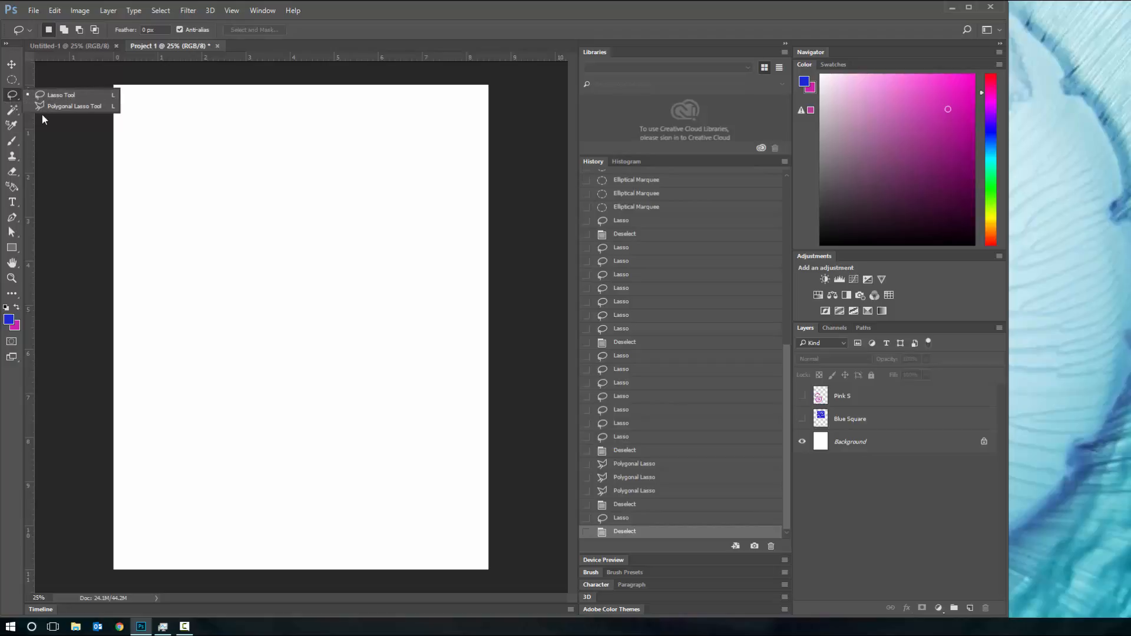
left_click(59, 104)
left_click(217, 195)
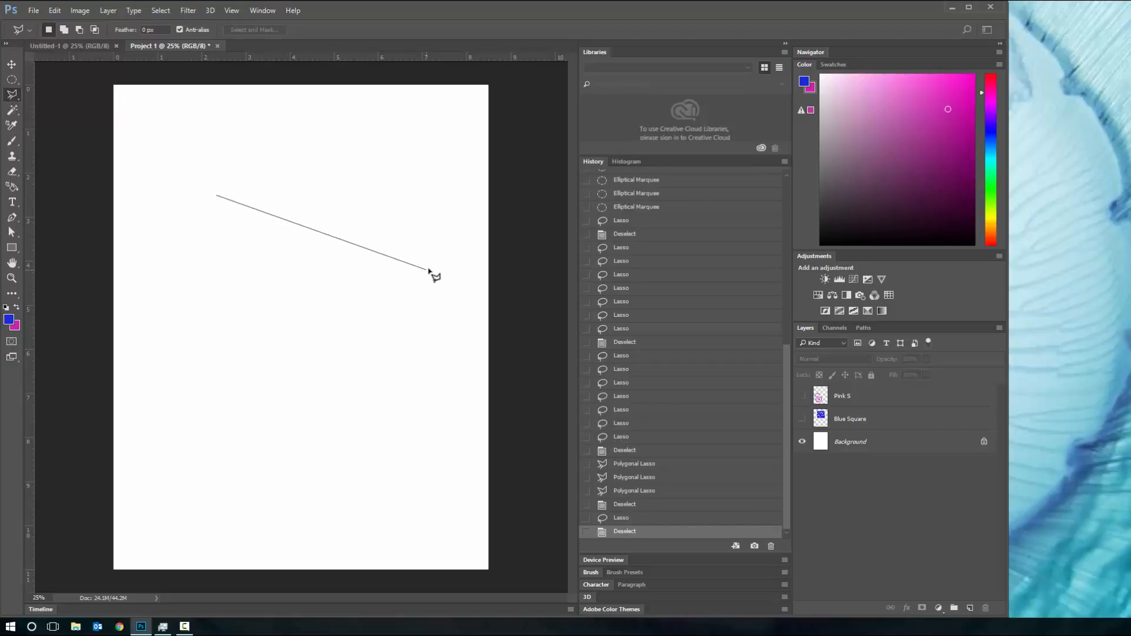
key("shift")
left_click(210, 405)
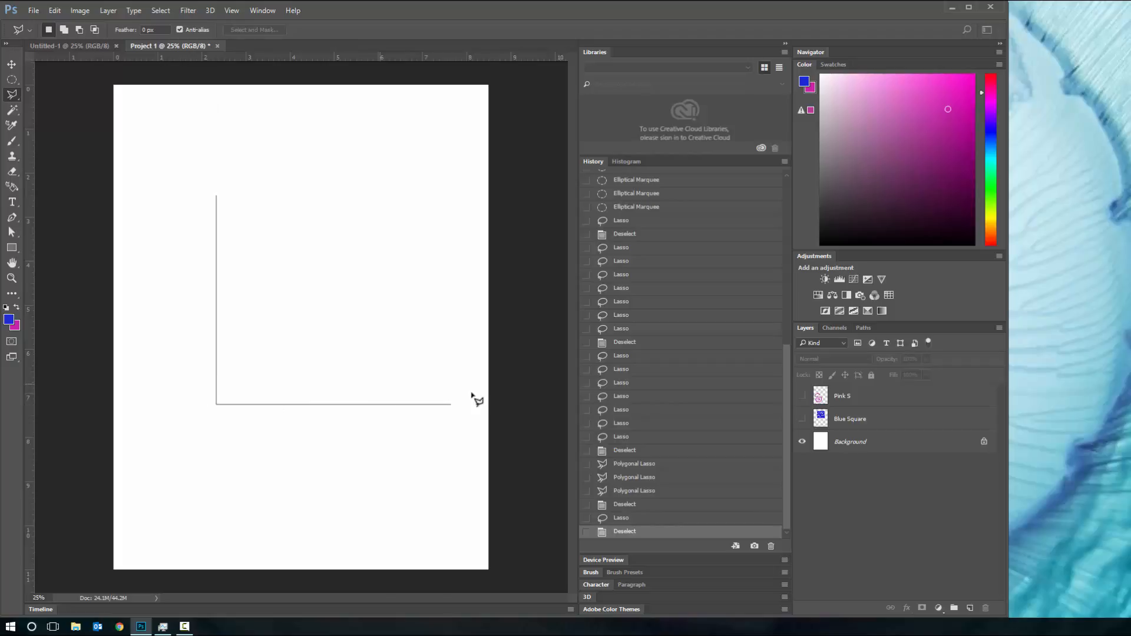
left_click(456, 405)
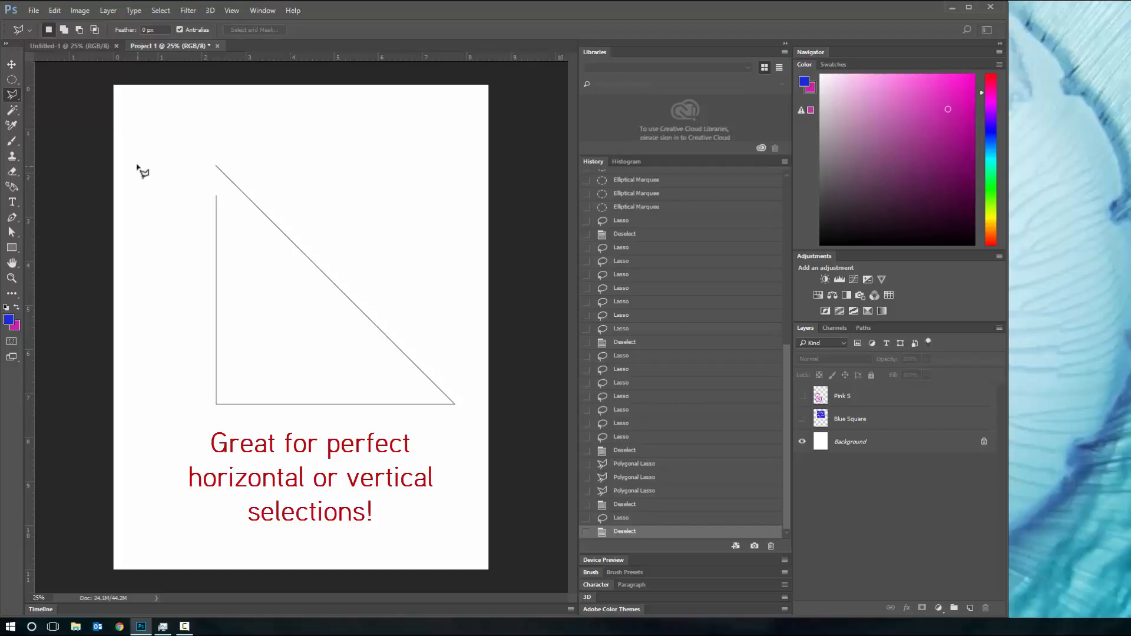
left_click(215, 198)
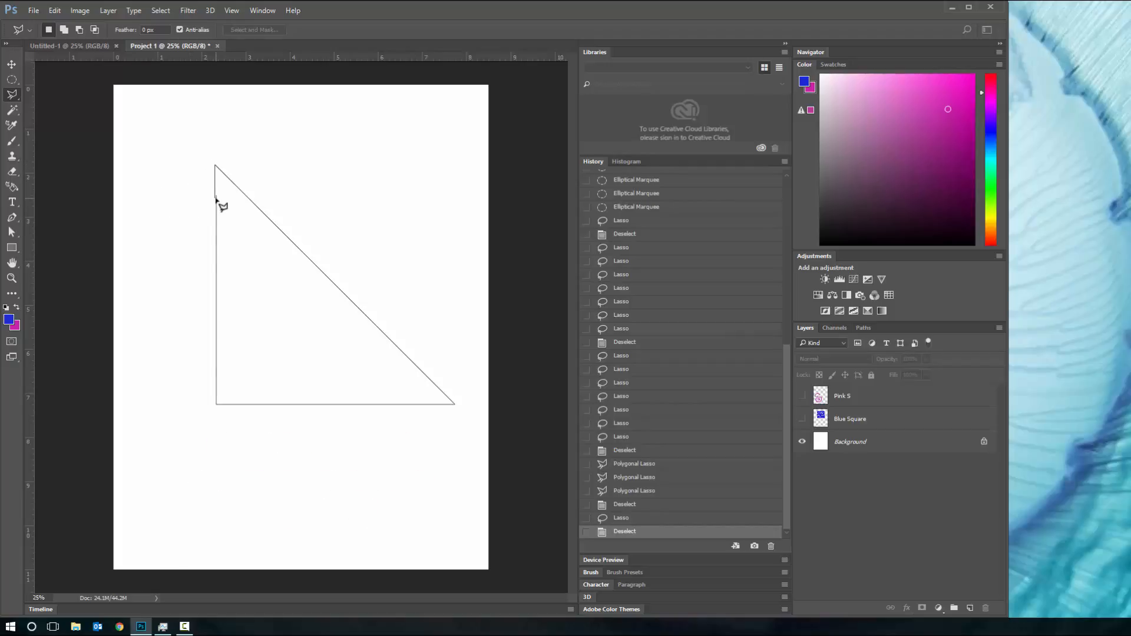
double_click(216, 198)
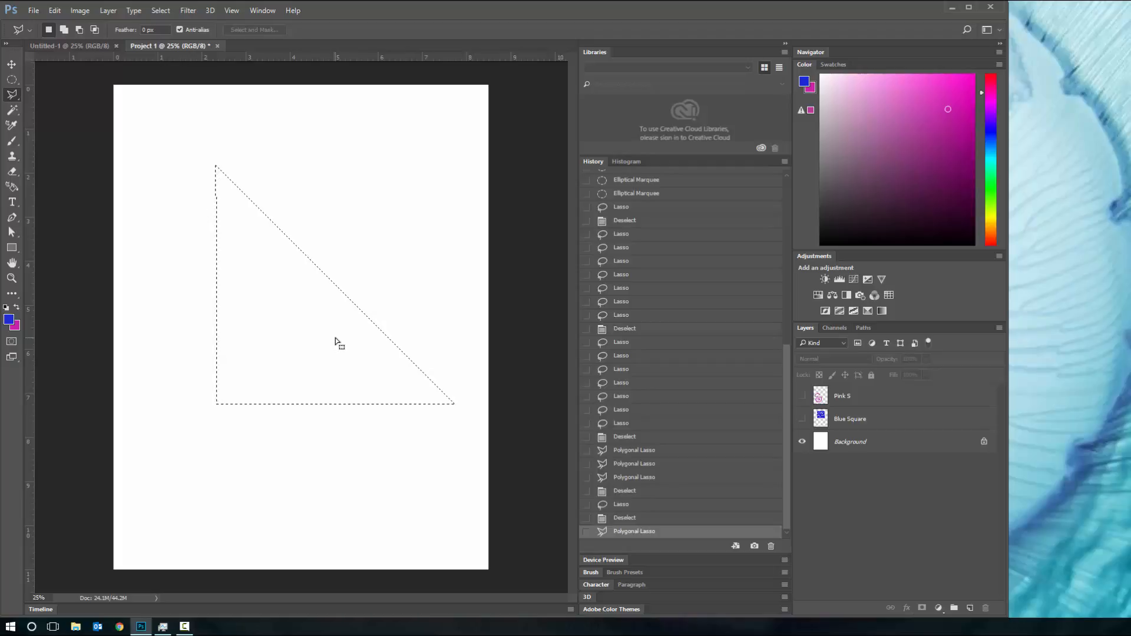
Replace the selection with a smaller polygonal triangle in the page's upper half, with a 45° diagonal and a horizontal base
left_click(341, 155)
left_click(157, 155)
left_click(168, 329)
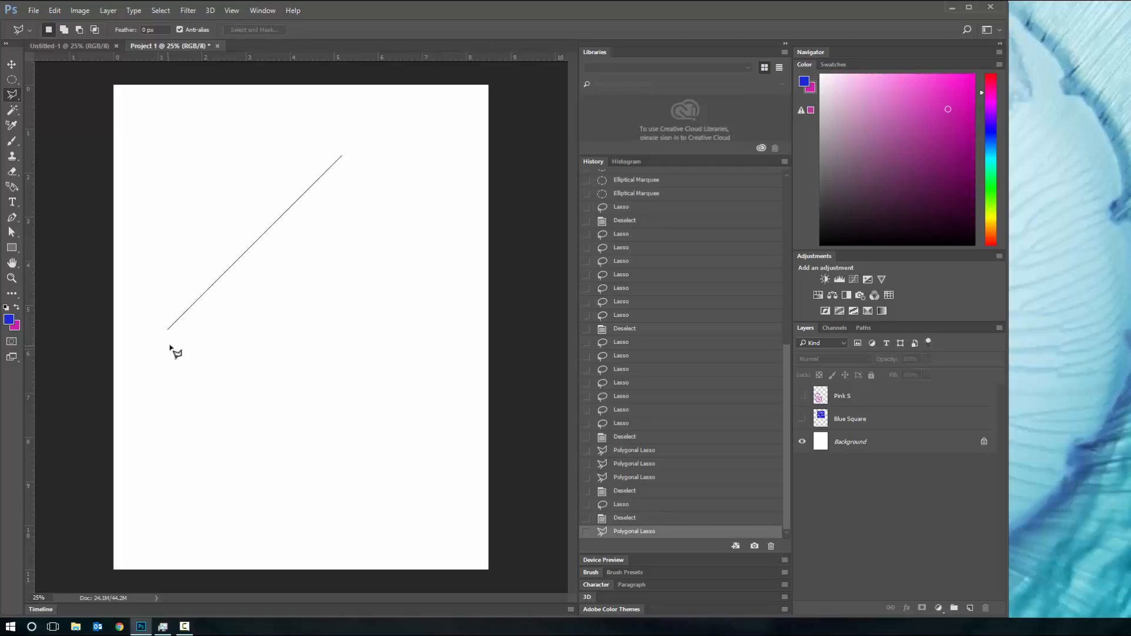
left_click(336, 329)
left_click(342, 156)
Select an irregular four-sided area around the middle of the page with the Polygonal Lasso
left_click(211, 238)
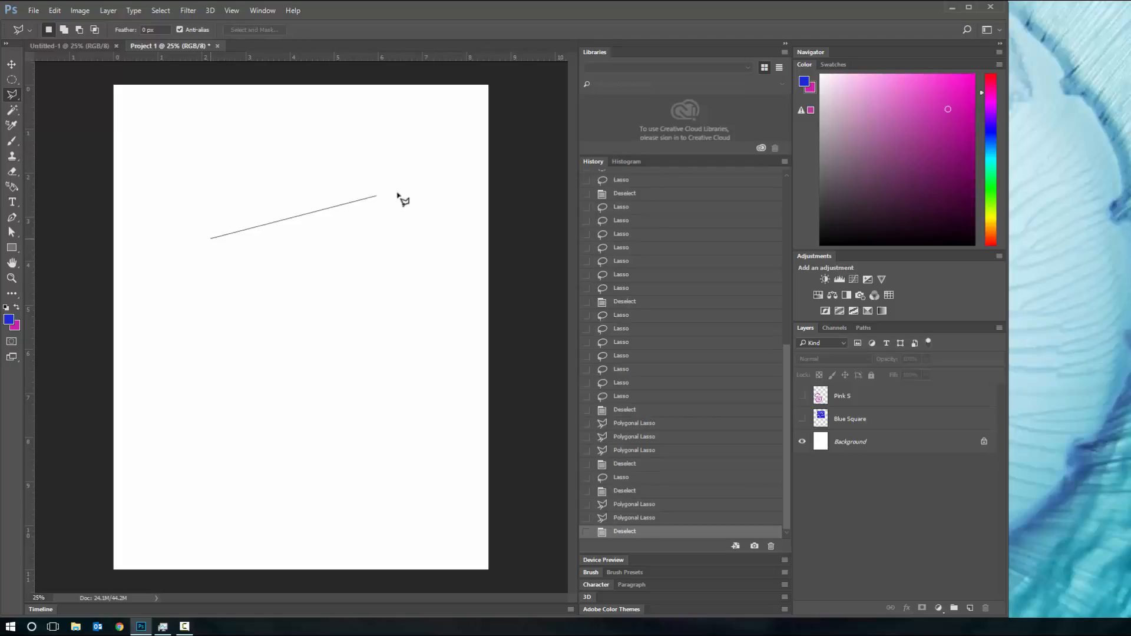
left_click(398, 194)
left_click(348, 467)
left_click(175, 360)
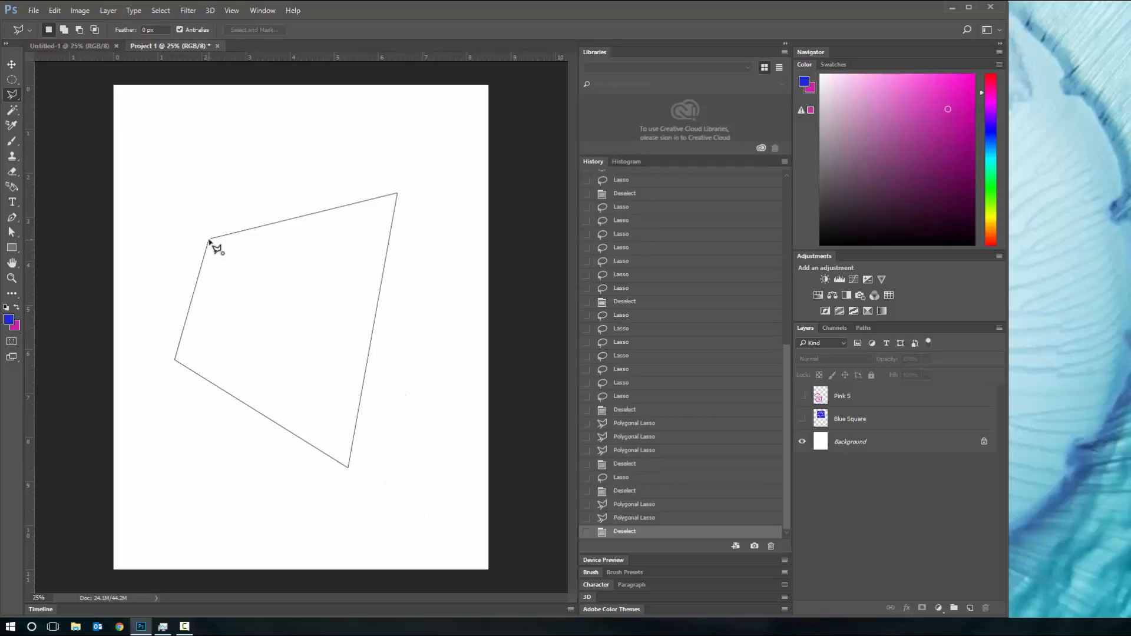
left_click(211, 239)
Replace the selection with a slanted four-sided polygonal selection in the upper half of the page, and clear it
left_click(230, 178)
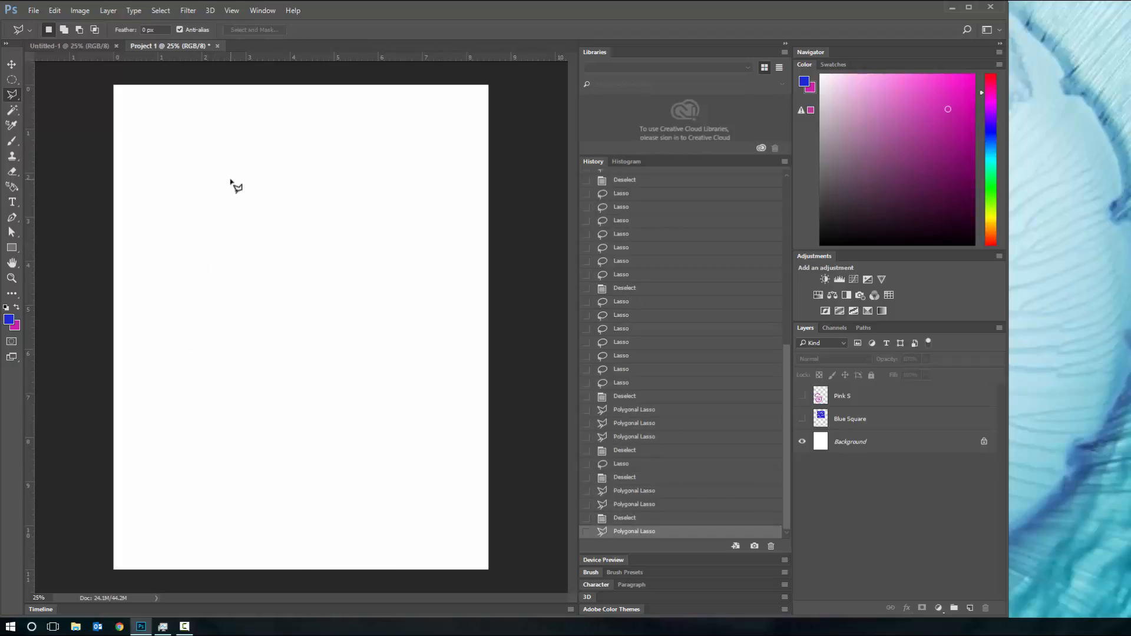
left_click(345, 135)
left_click(416, 348)
left_click(285, 347)
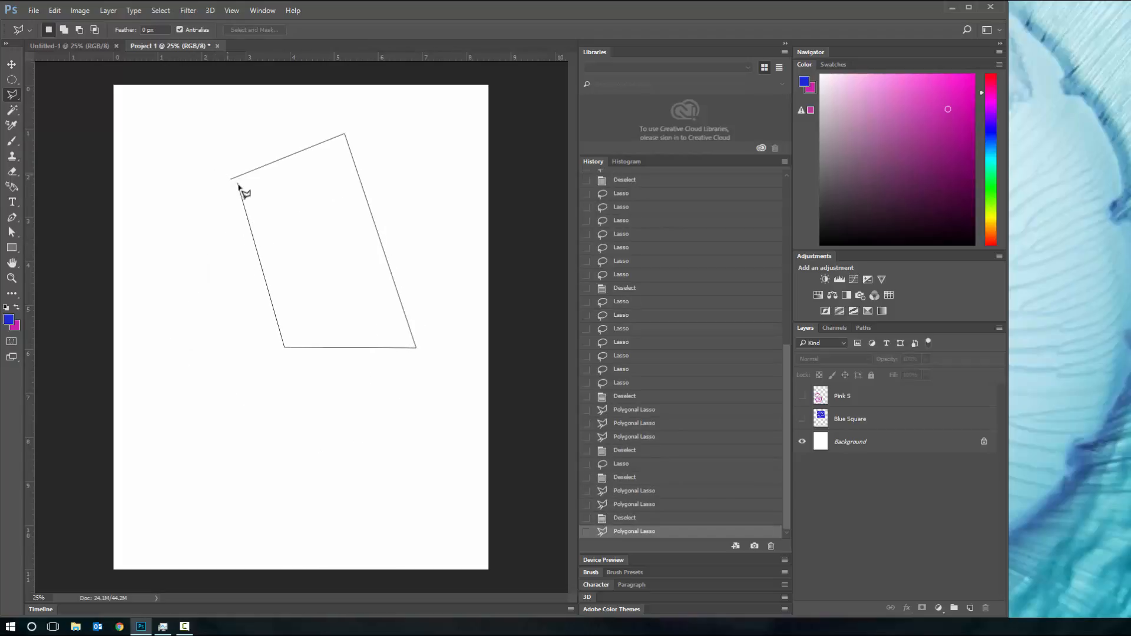
left_click(233, 179)
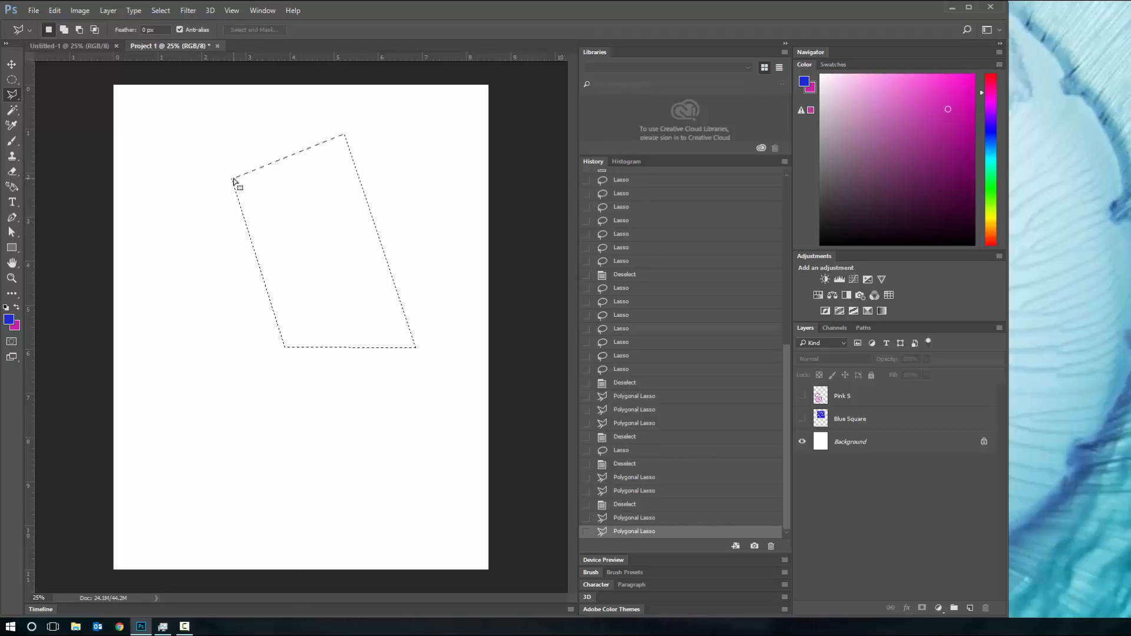
key("ctrl+d")
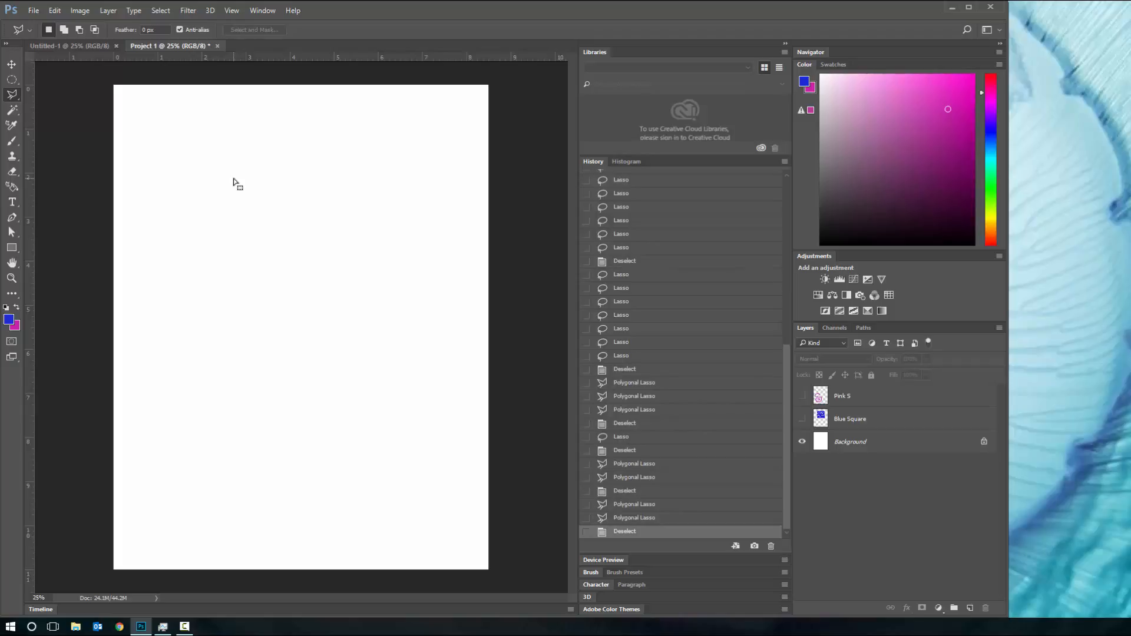
Switch to the Magic Wand Tool and show the Blue Square and Pink S layers, with Blue Square as the active layer
left_click(11, 110)
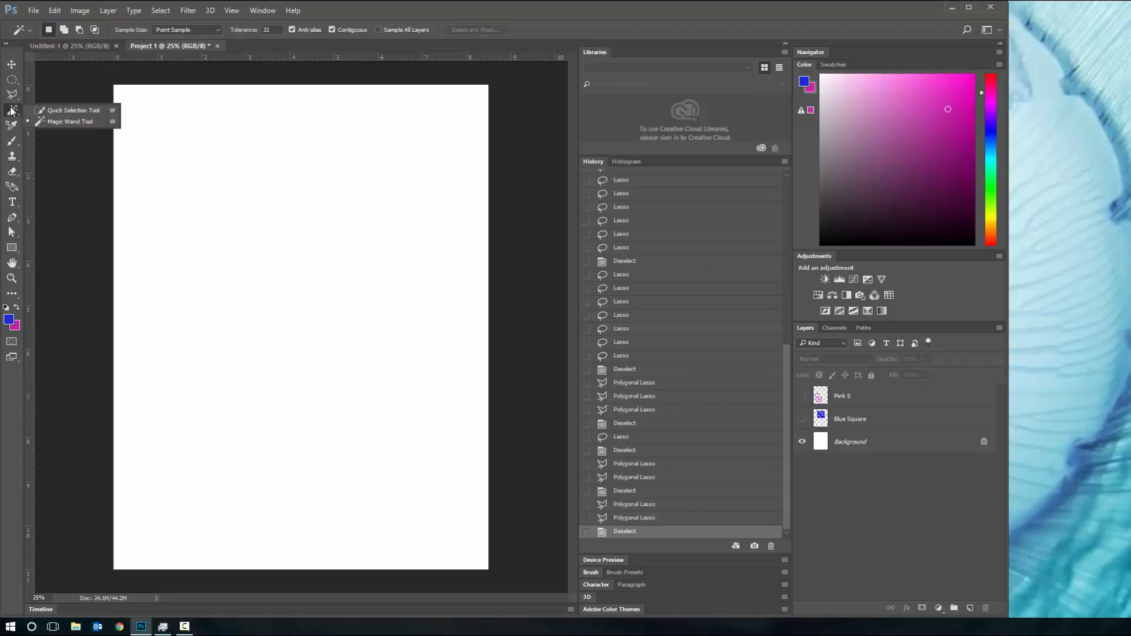
left_click(69, 123)
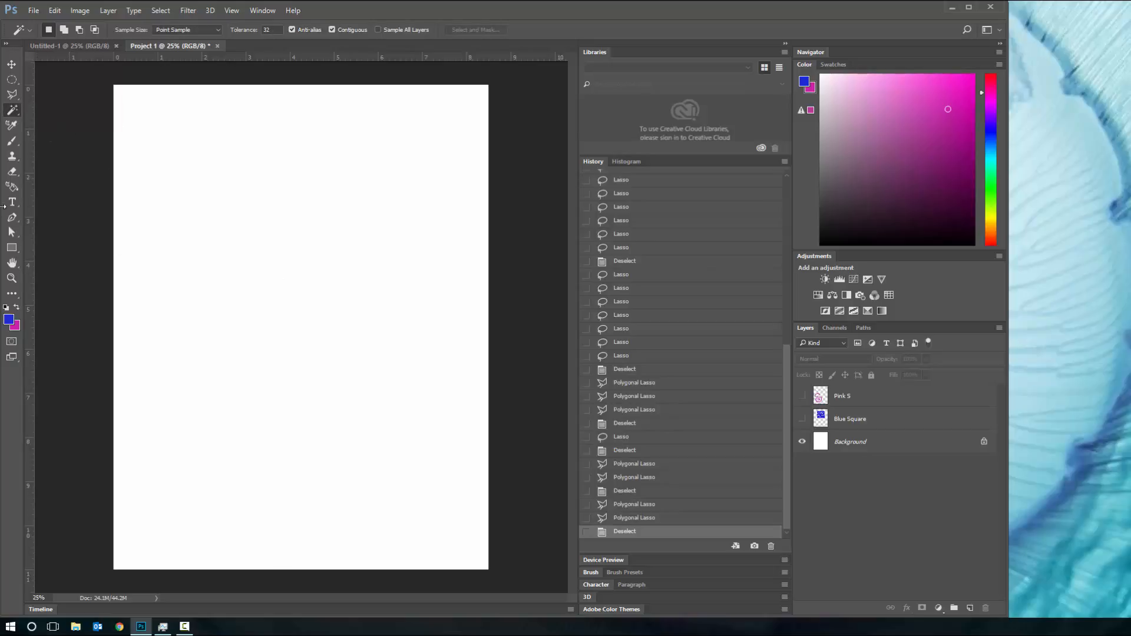
left_click(803, 419)
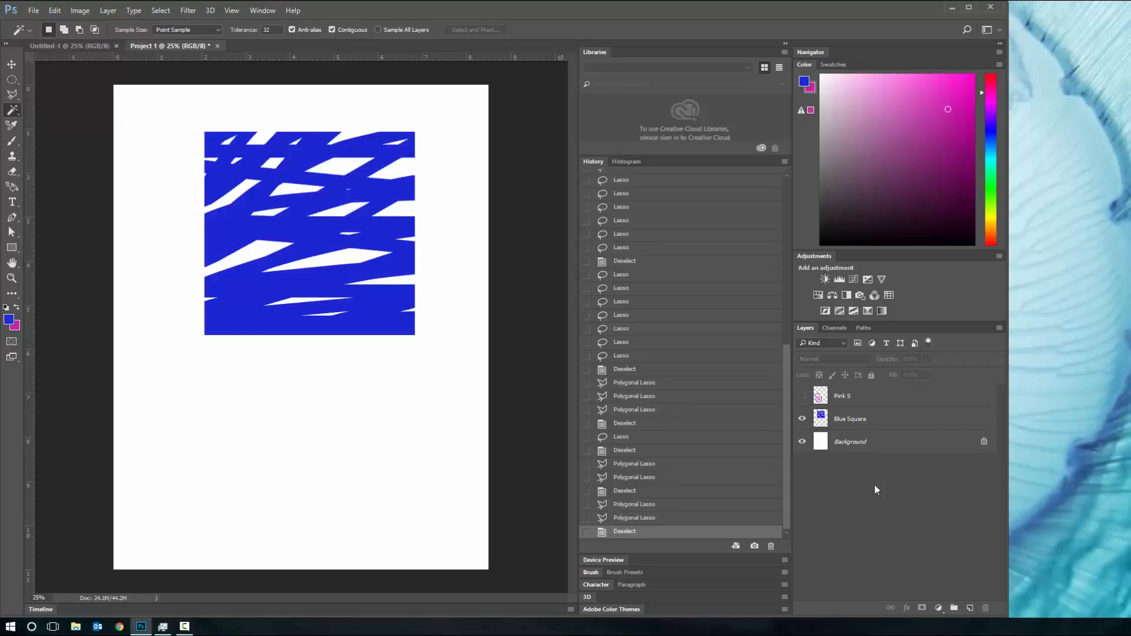
left_click(802, 396)
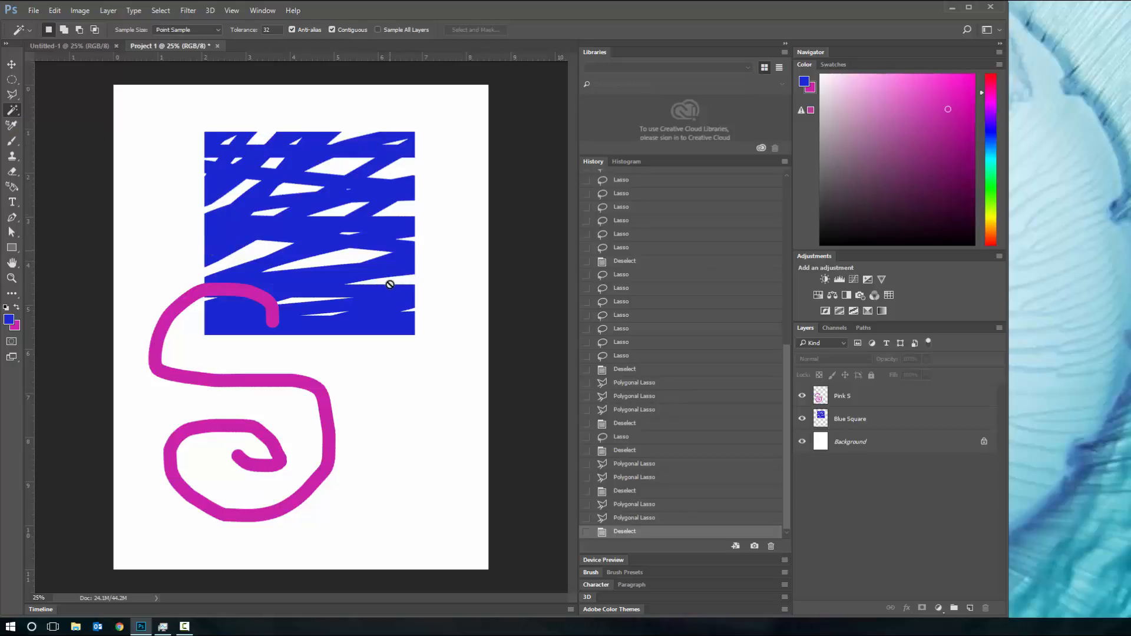
left_click(854, 420)
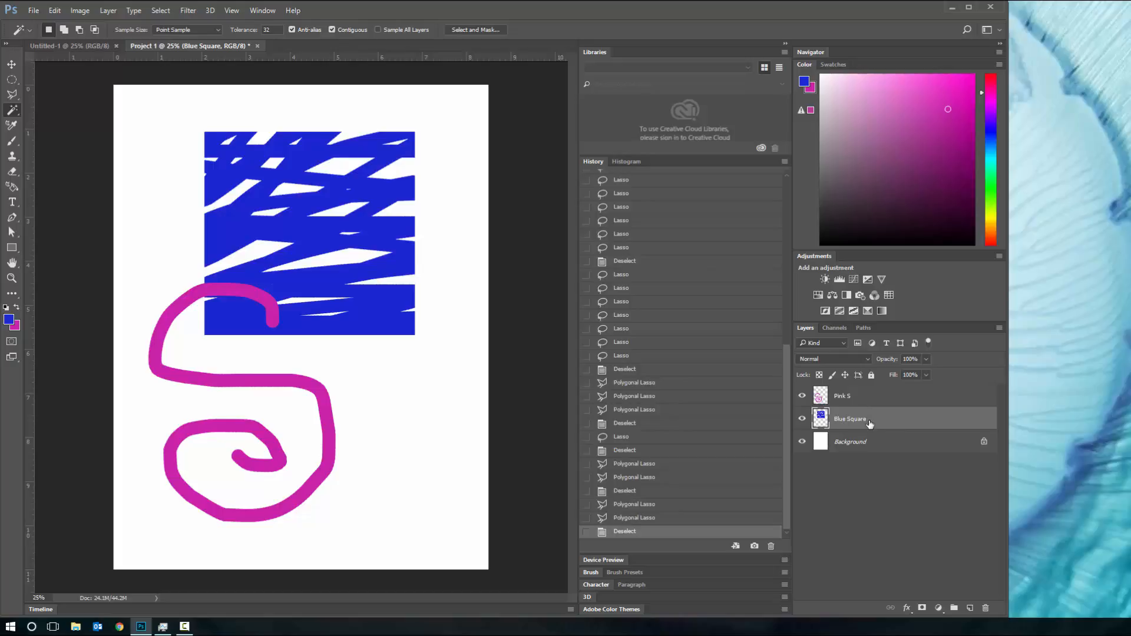
Select the blue painted area on the Blue Square layer with the Magic Wand, and clear the selection
left_click(305, 235)
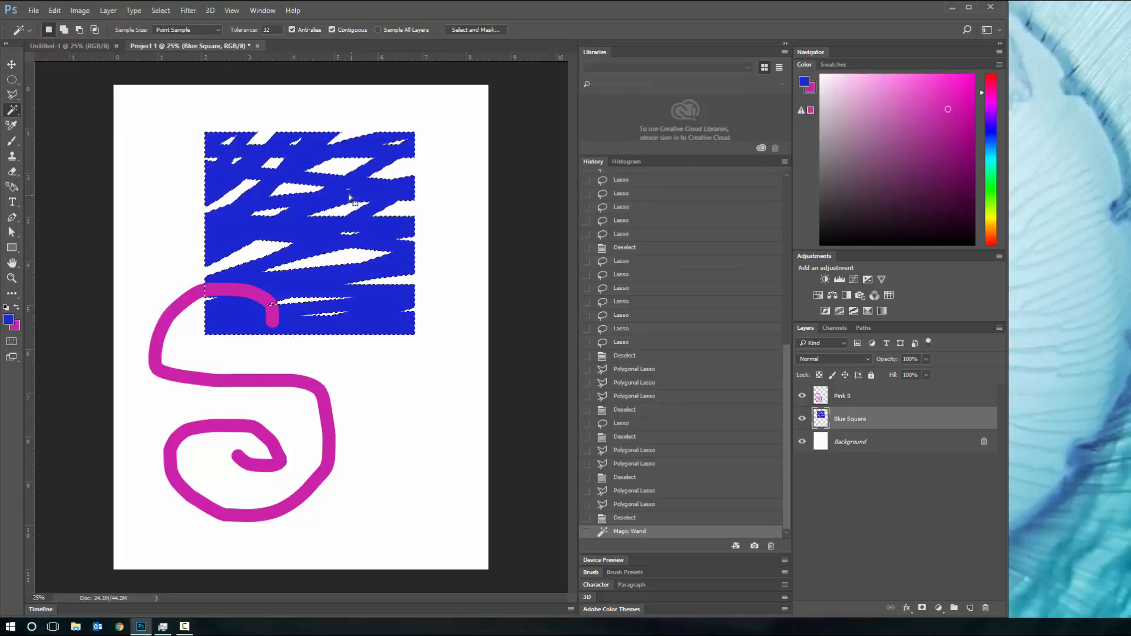
key("ctrl+d")
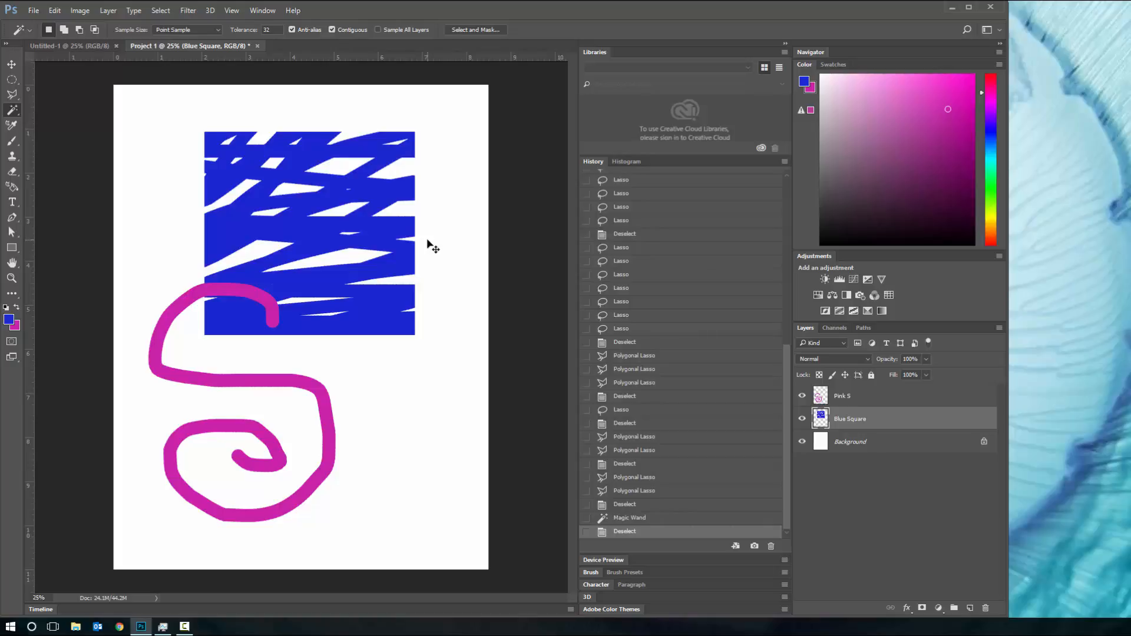
Open the photo orchid-1024x768.jpg from the ExamplePhotos folder
key("ctrl+o")
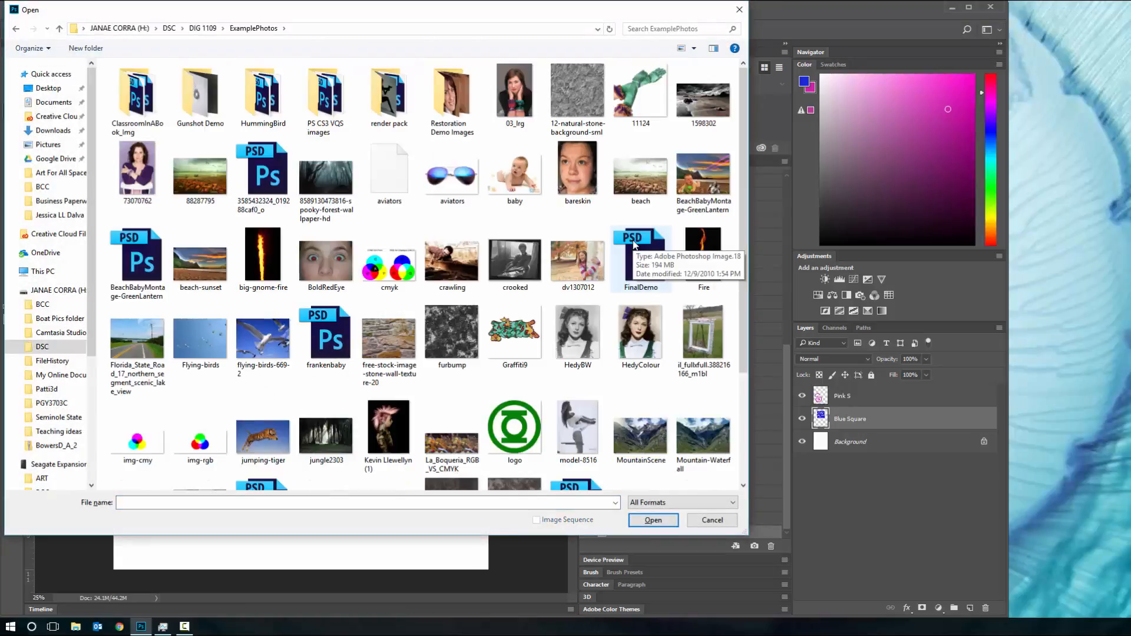
scroll(412, 347, "down", 2)
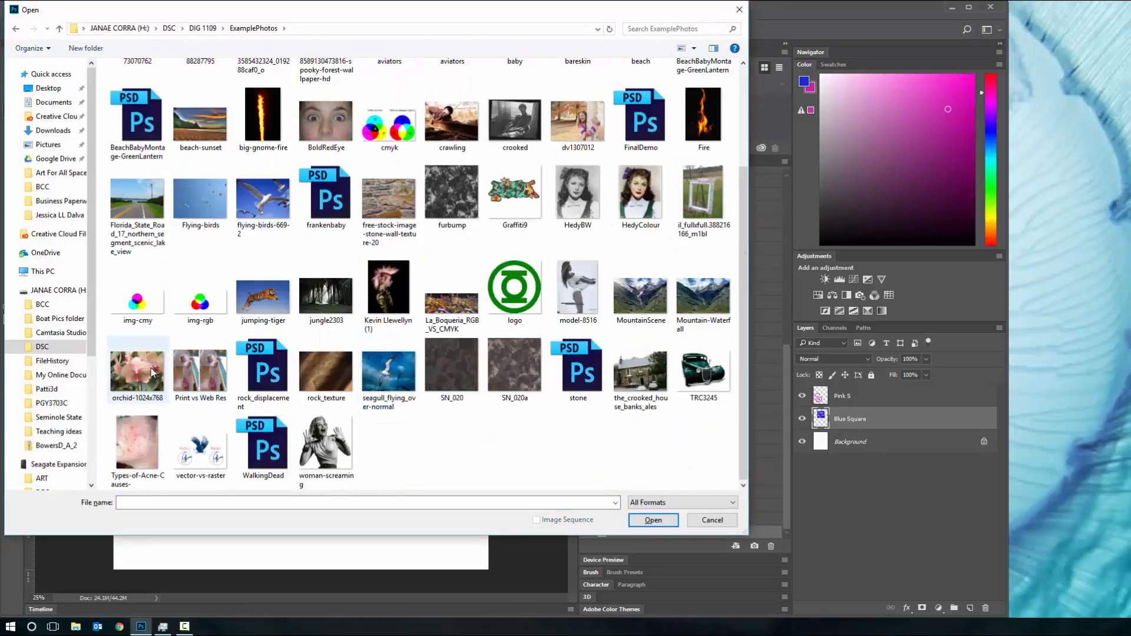
double_click(127, 368)
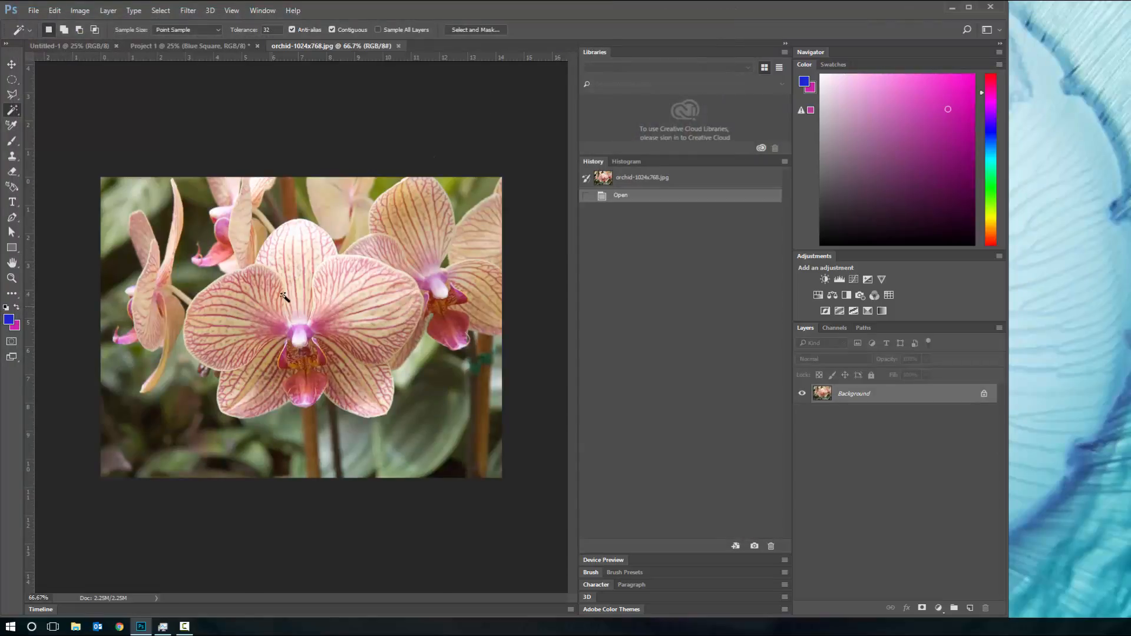
Try single Magic Wand selections at a tolerance of 32 on the front orchid's petals, centre and lip, each replacing the last, and deselect
left_click(218, 321)
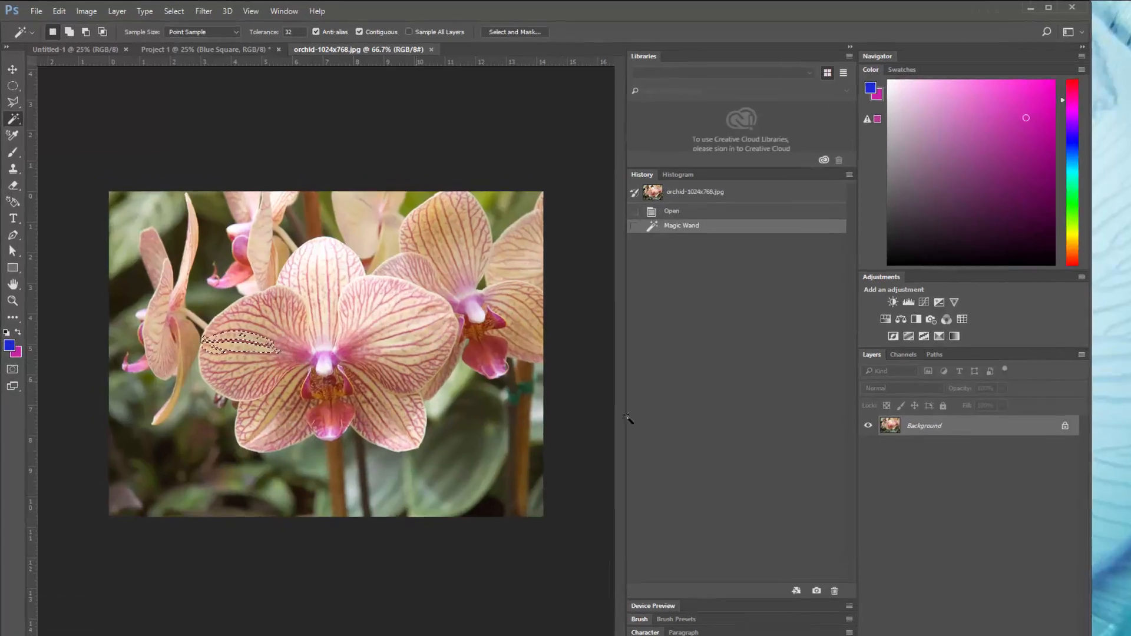
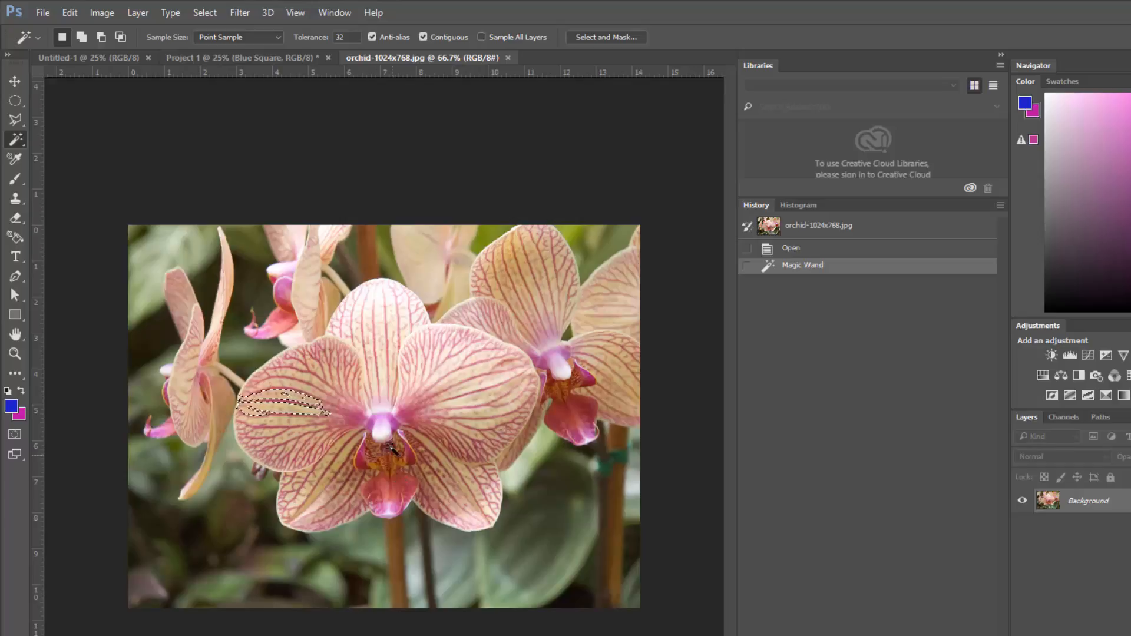
left_click(382, 434)
left_click(389, 496)
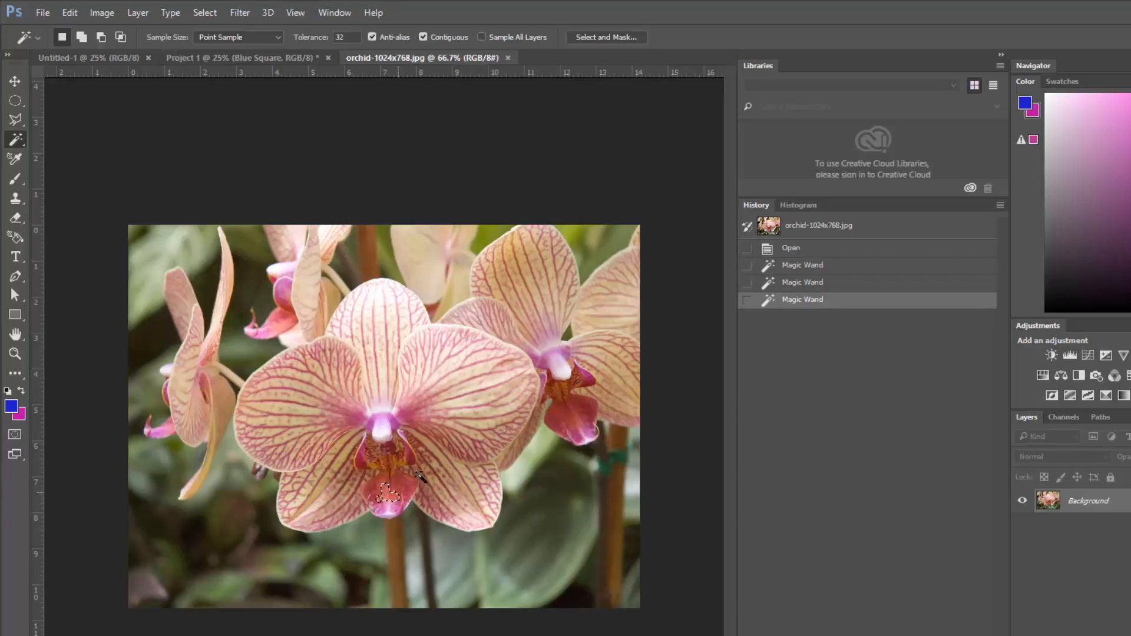
left_click(570, 426)
left_click(418, 399)
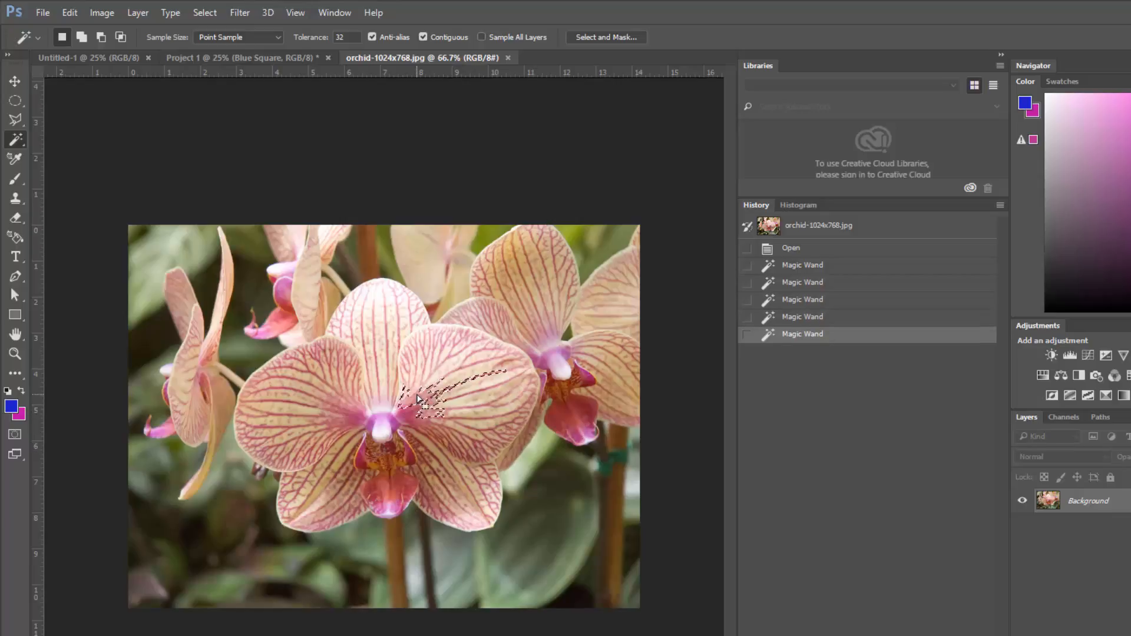
left_click(480, 343)
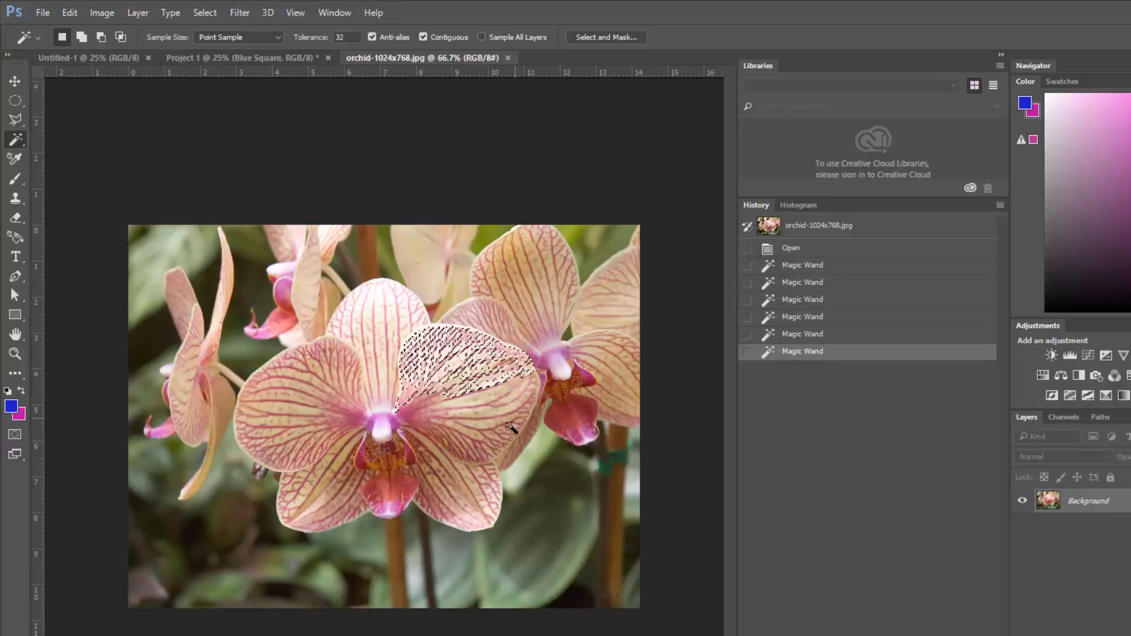
left_click(471, 411)
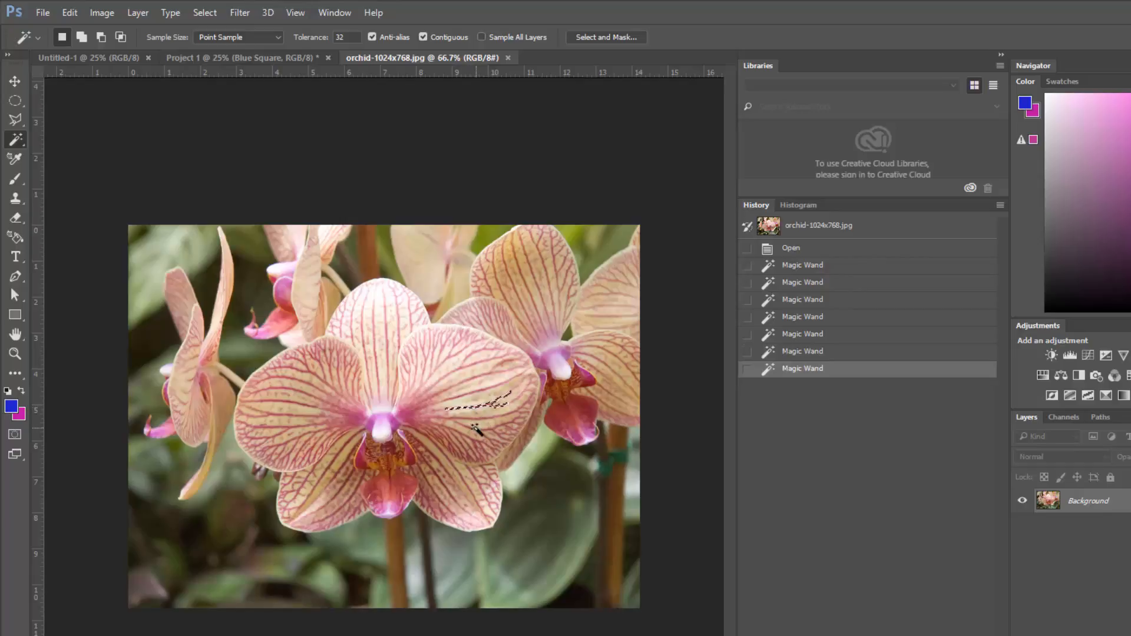
left_click(522, 407)
left_click(461, 450)
left_click(422, 470)
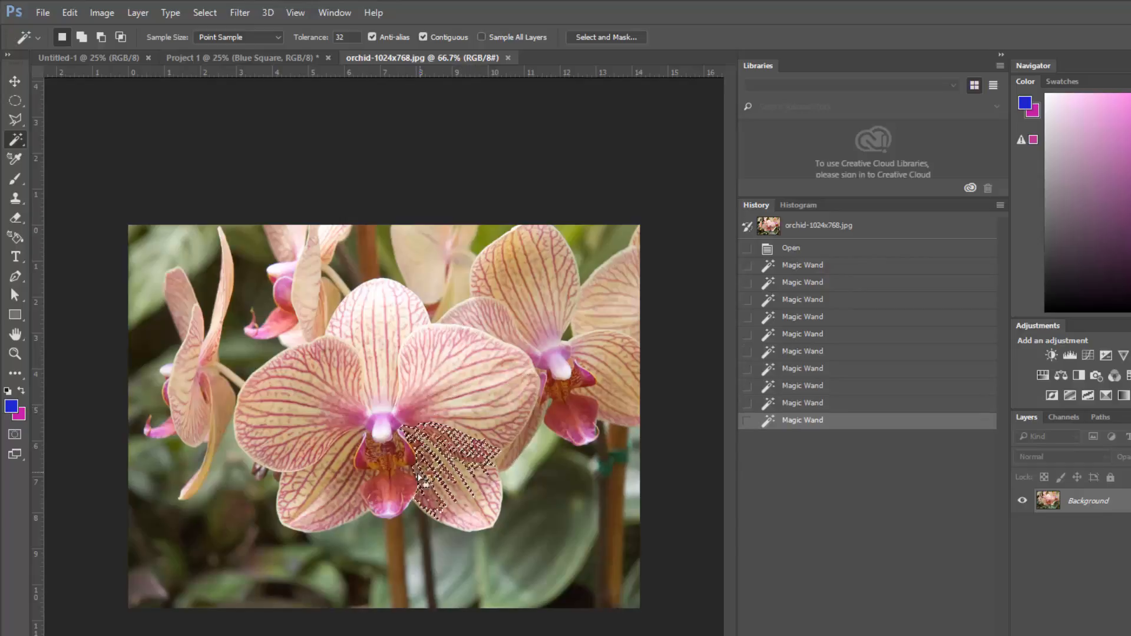
left_click(412, 462)
left_click(346, 454)
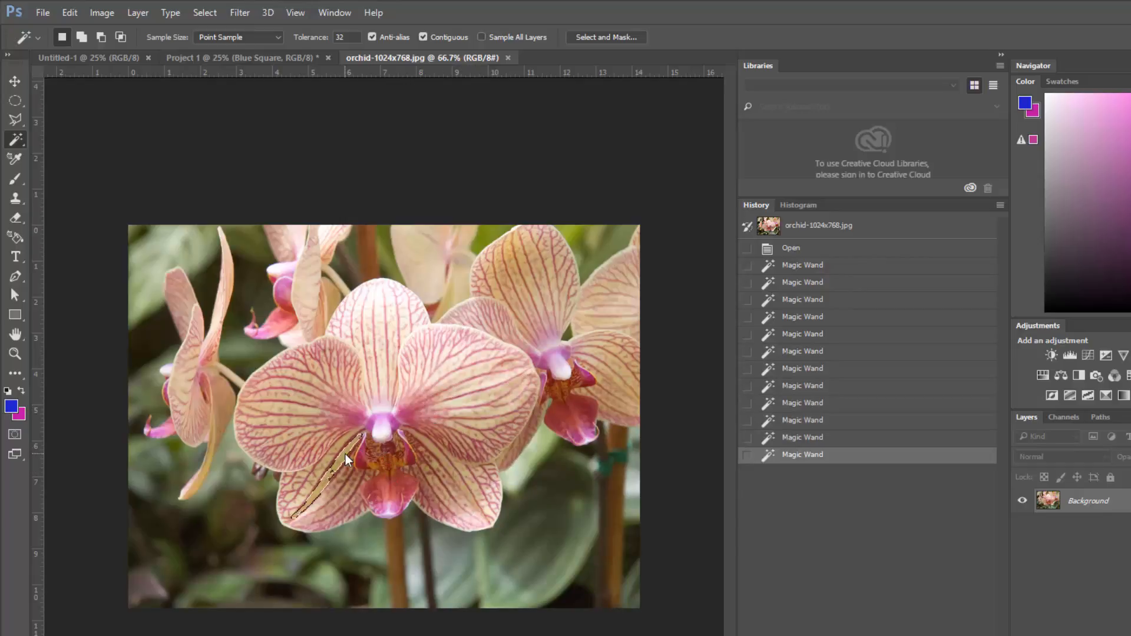
left_click(316, 484)
key("ctrl+d")
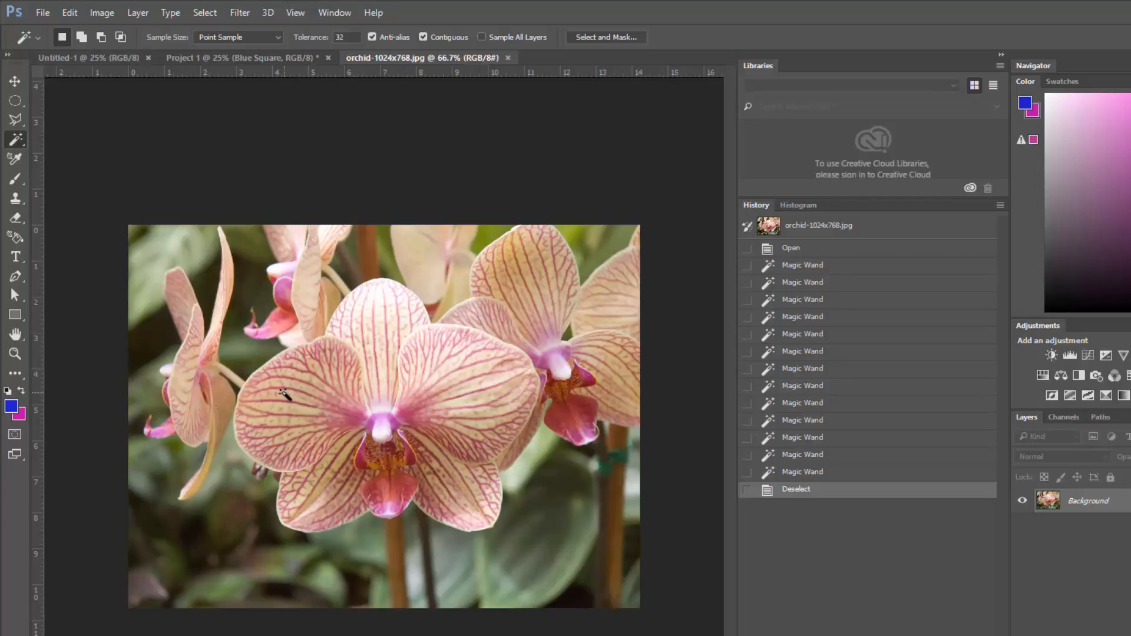
Select the front orchid's large left petal with the Magic Wand, adding its upper and inner areas to the selection
left_click(281, 408, "shift")
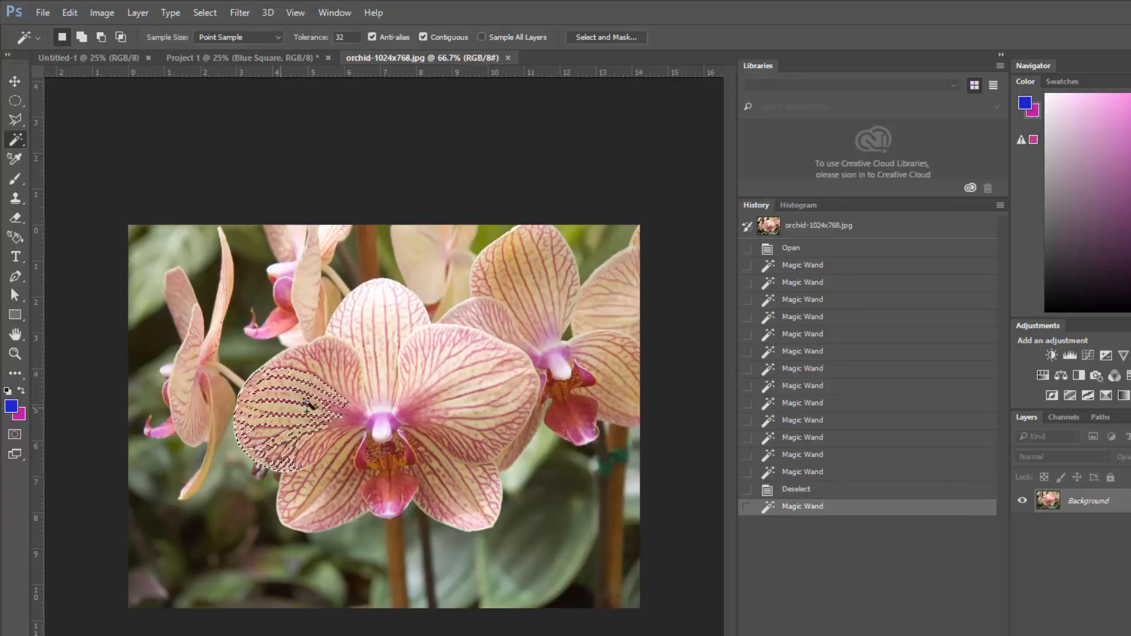
left_click(318, 389, "shift")
left_click(347, 400, "shift")
left_click(357, 407)
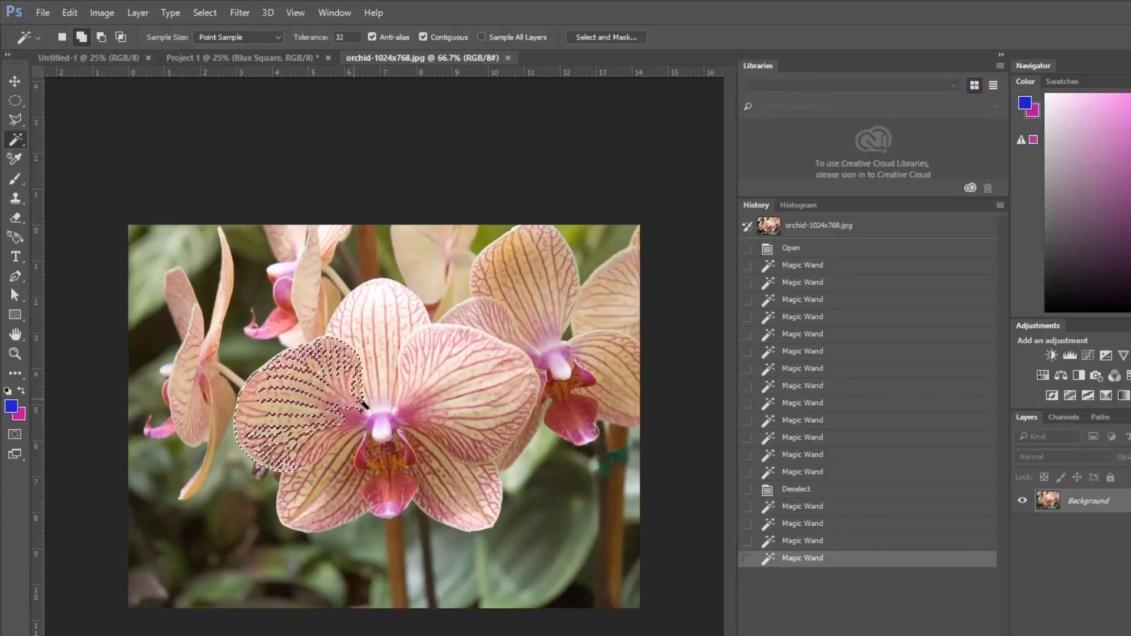
Add the front orchid's top petal and large right petal to the Magic Wand selection
left_click(384, 359)
left_click(379, 301)
left_click(438, 403)
left_click(439, 403)
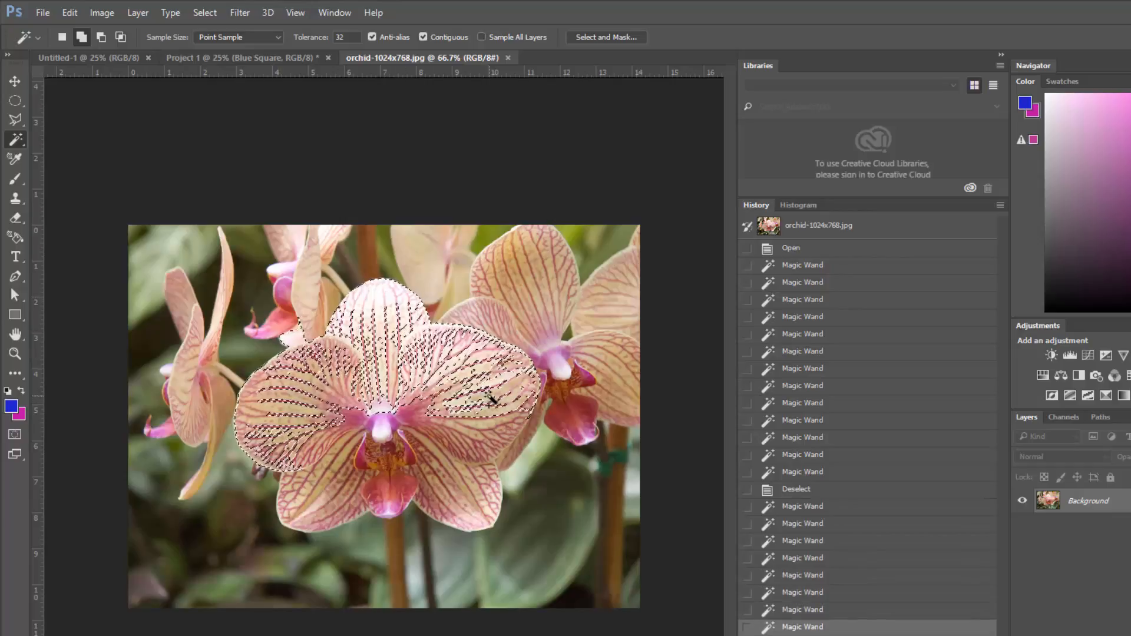
left_click(492, 401)
Add the front orchid's lower right petal and the inner edge of its lower left petal to the selection
left_click(465, 498)
left_click(449, 515)
left_click(449, 515)
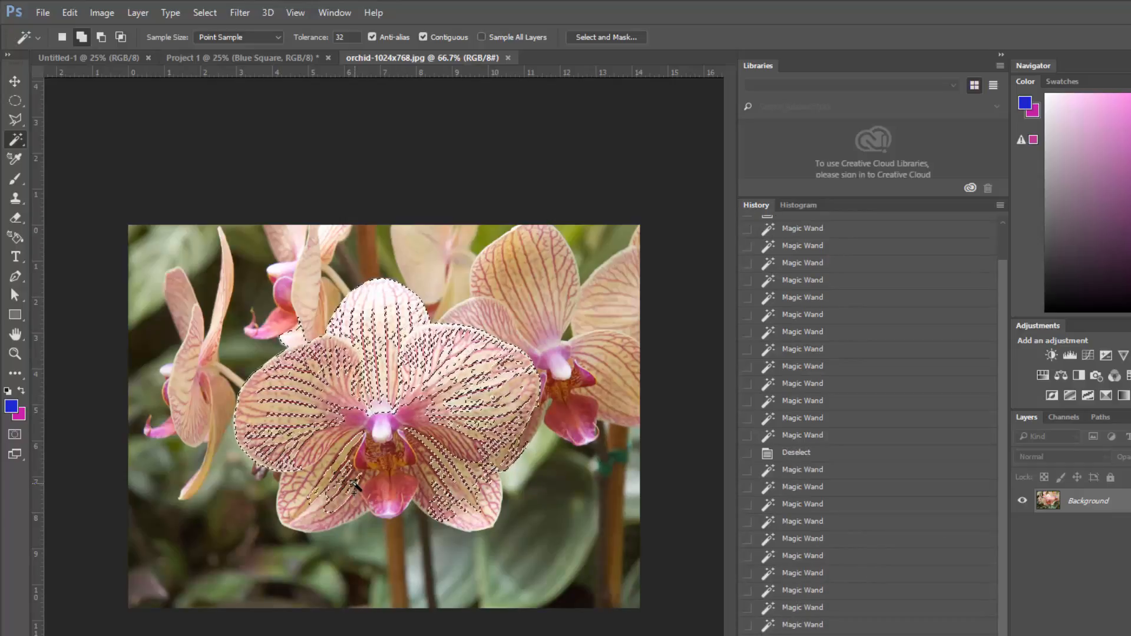
left_click(356, 474)
Add the front orchid's white and purple centre, spotted throat and pink lip to the selection
left_click(380, 429)
left_click(392, 448)
left_click(381, 425)
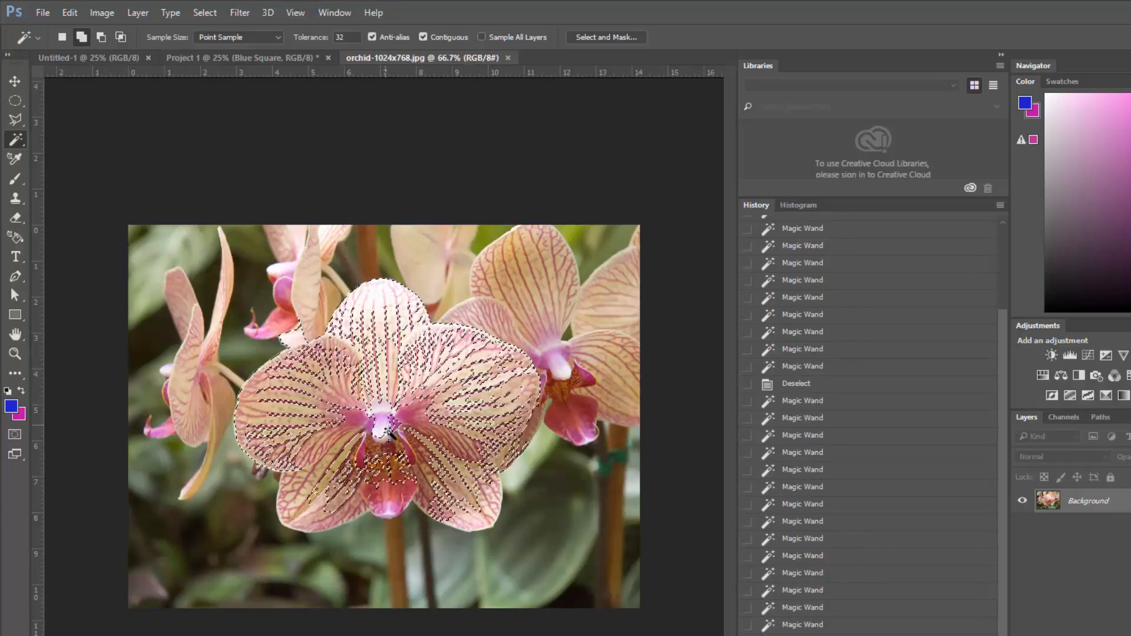
left_click(385, 408)
left_click(401, 420)
left_click(413, 439)
left_click(410, 456)
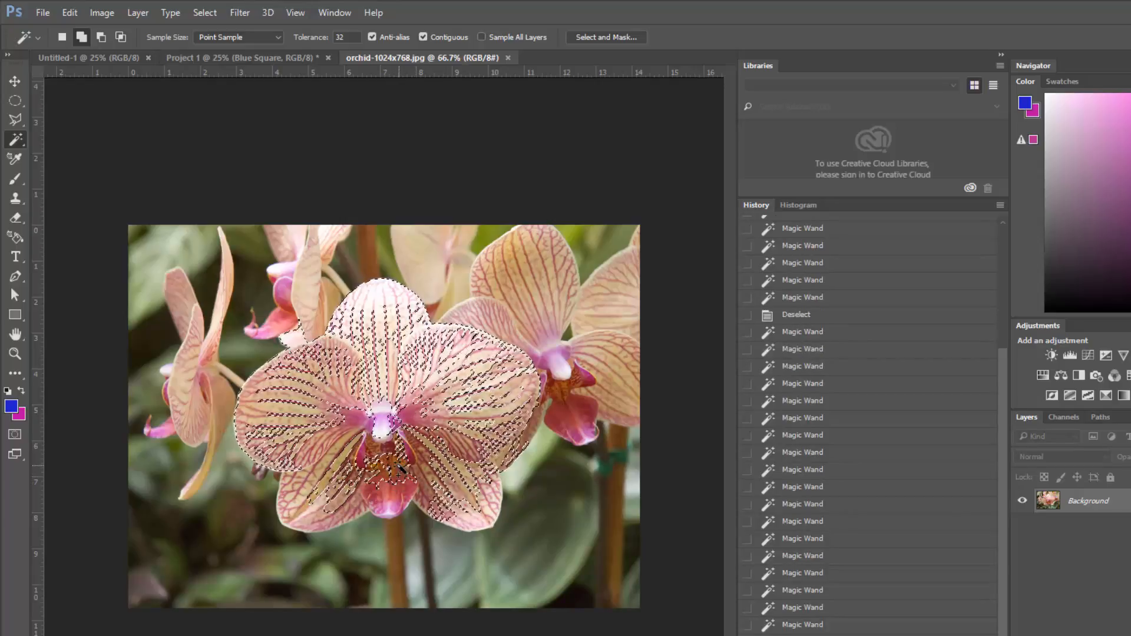
left_click(406, 464)
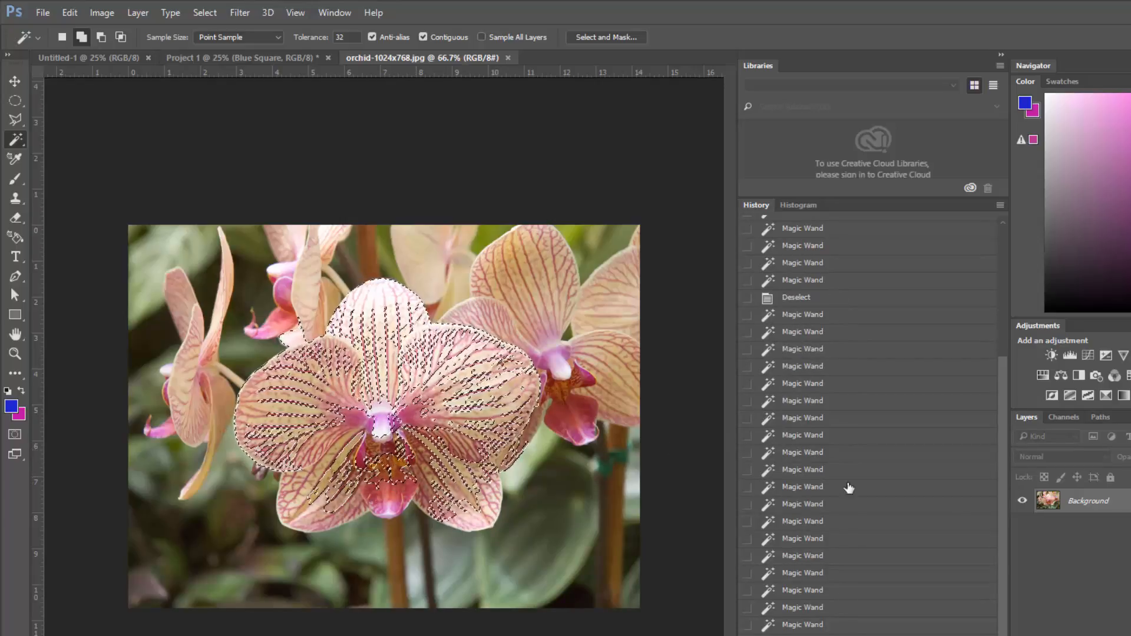
left_click(384, 509)
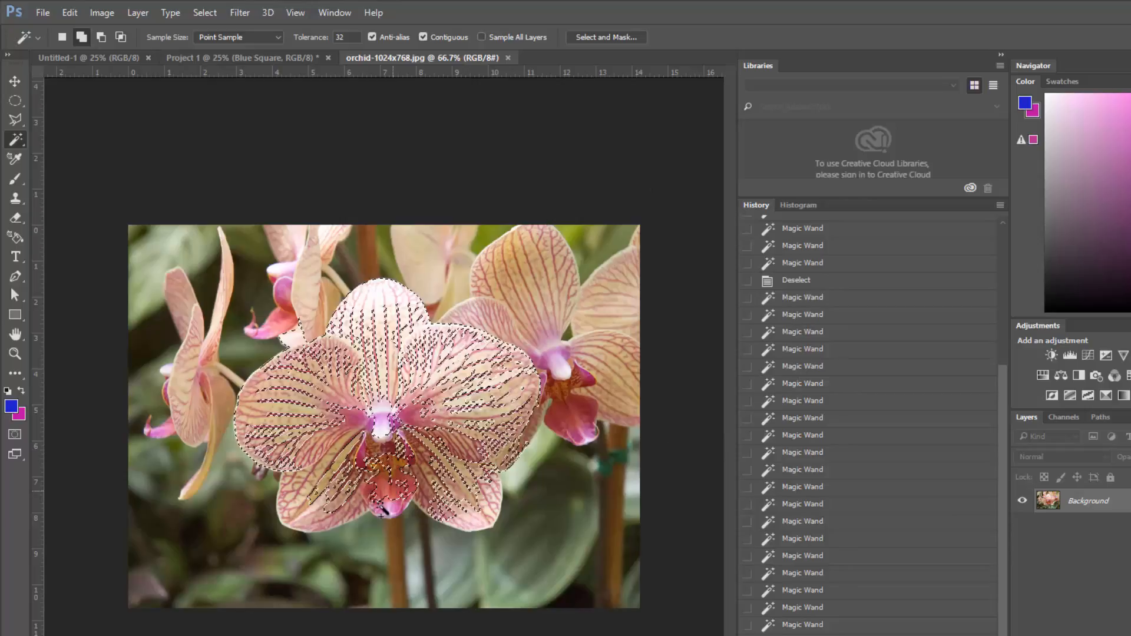
Extend the selection over the remaining areas of the lower left and left petals and the area by the right petal's outer edge
left_click(321, 508)
left_click(315, 489)
left_click(329, 466)
left_click(338, 444)
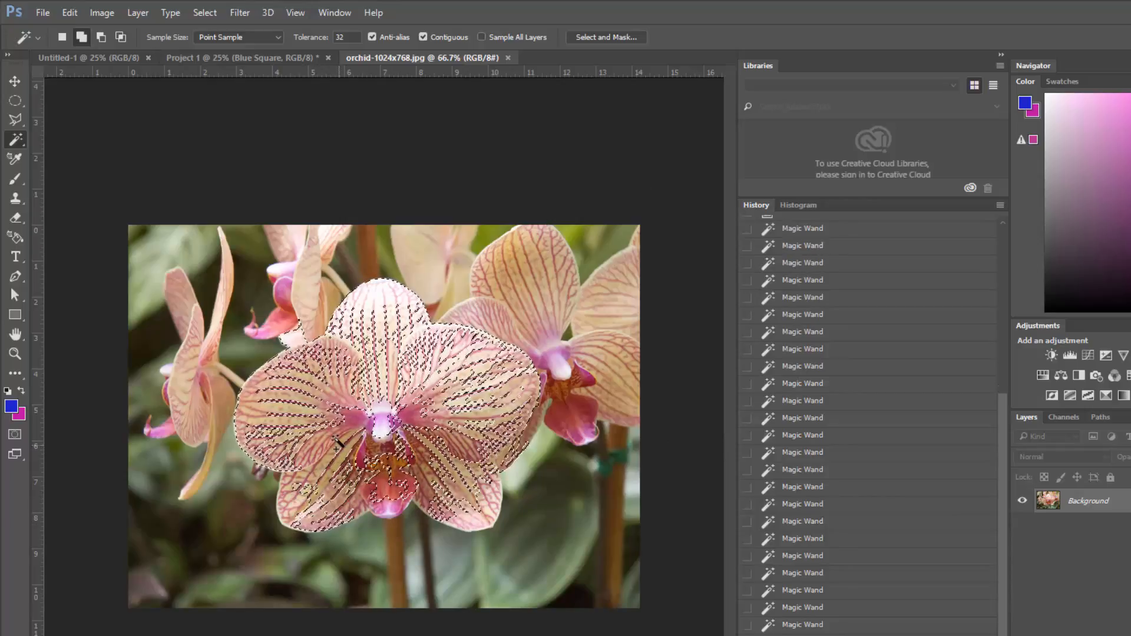
left_click(315, 449)
left_click(254, 420)
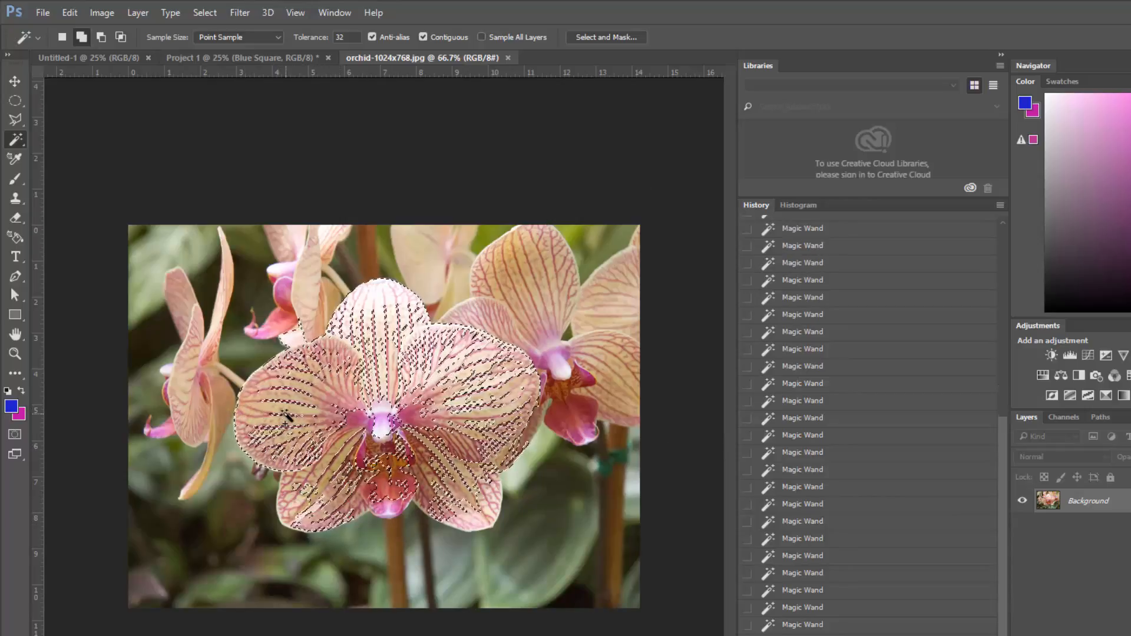
left_click(293, 403)
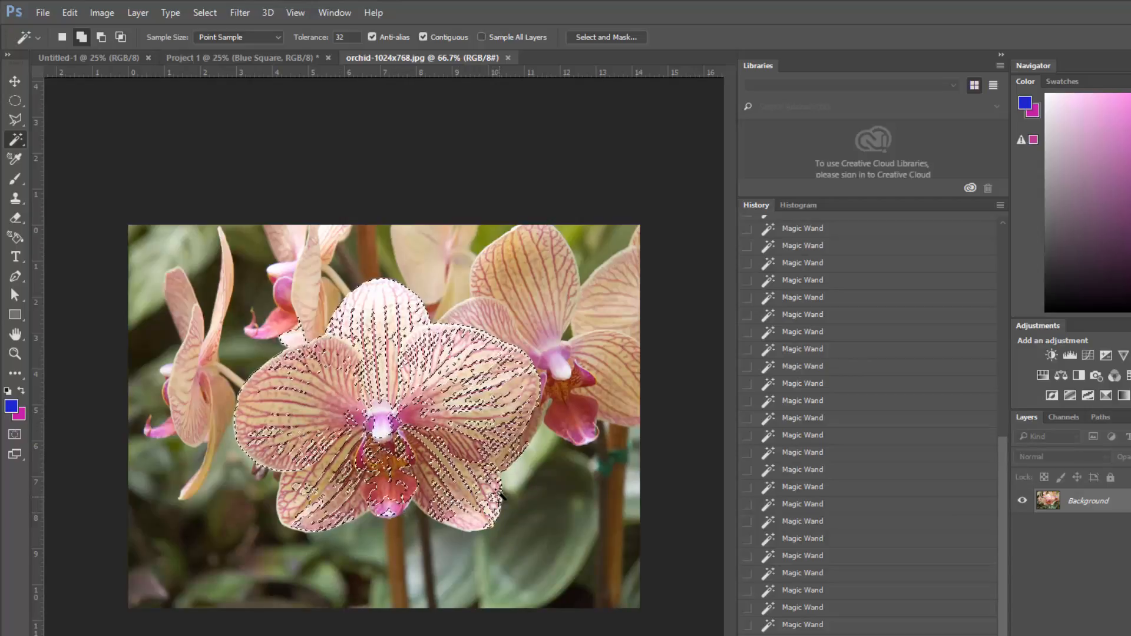
left_click(546, 397, "shift")
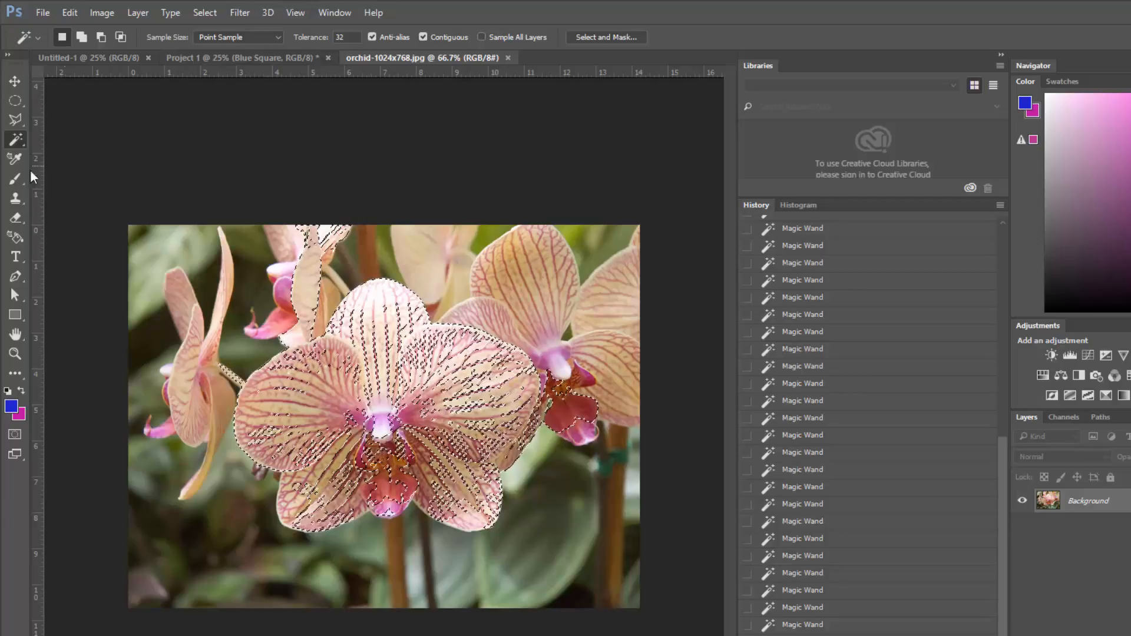
Return to the Project 1 document and make Pink S the active layer
left_click(189, 61)
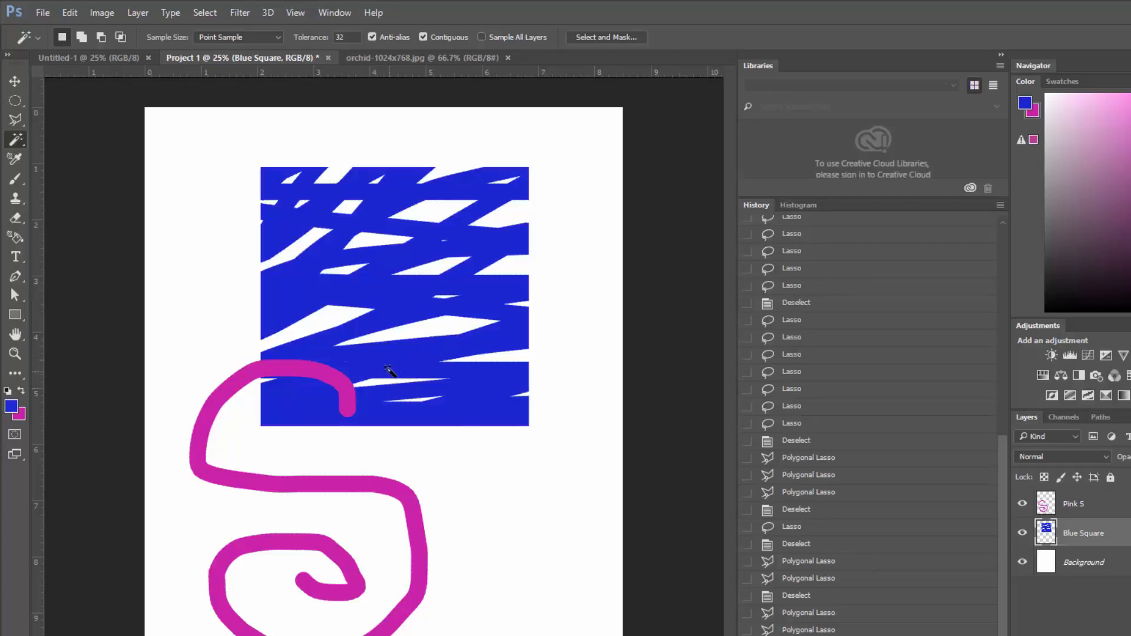
left_click(1084, 502)
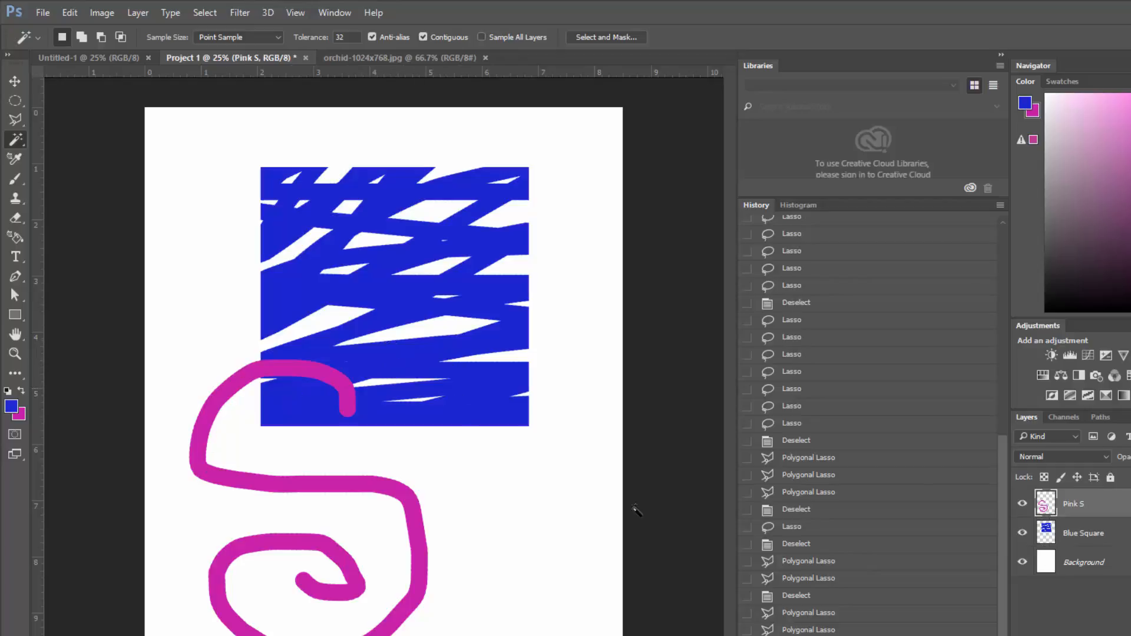
Select the pink S stroke on the Pink S layer with the Magic Wand at tolerance 32
left_click(274, 370)
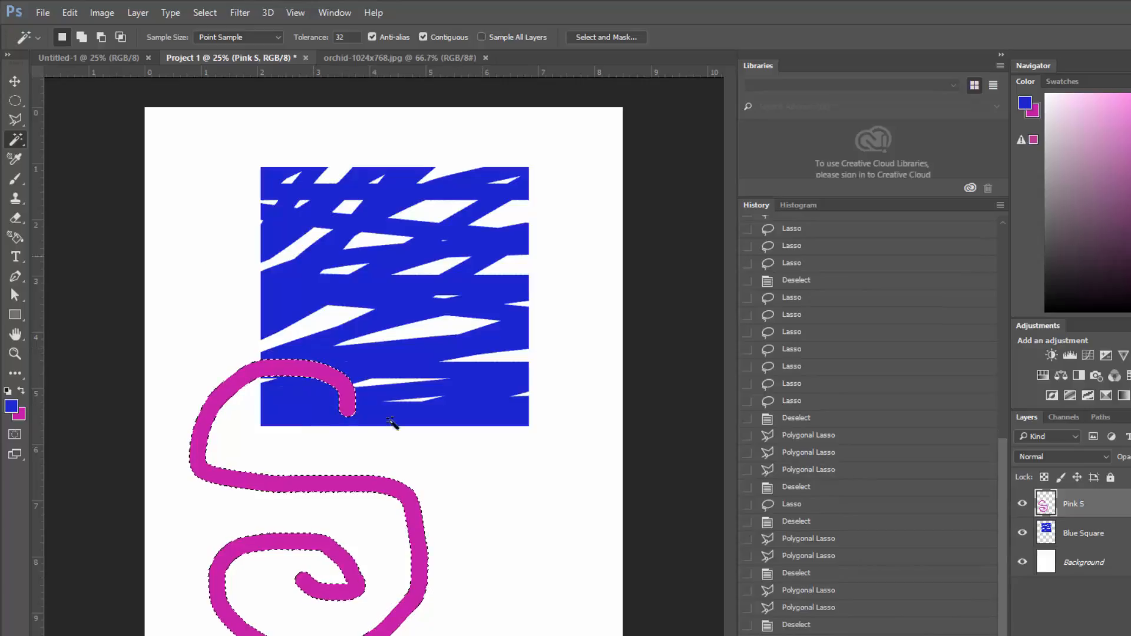
In orchid-1024x768.jpg, clear the old selection and select the large central orchid bloom with the Quick Selection Tool
left_click(394, 57)
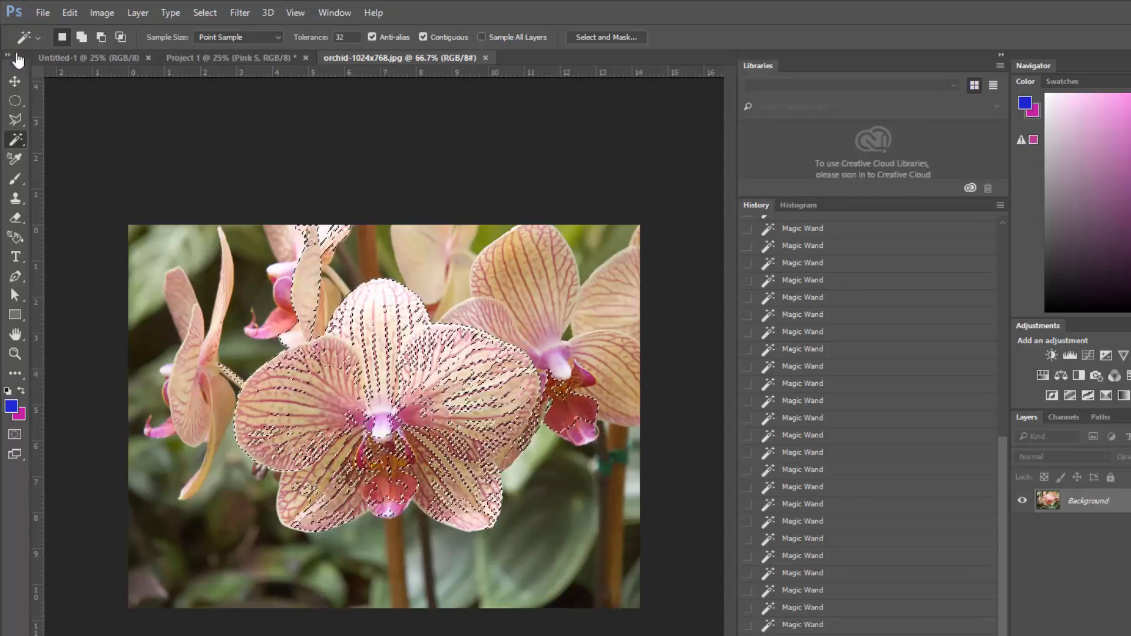
key("ctrl+d")
right_click(18, 142)
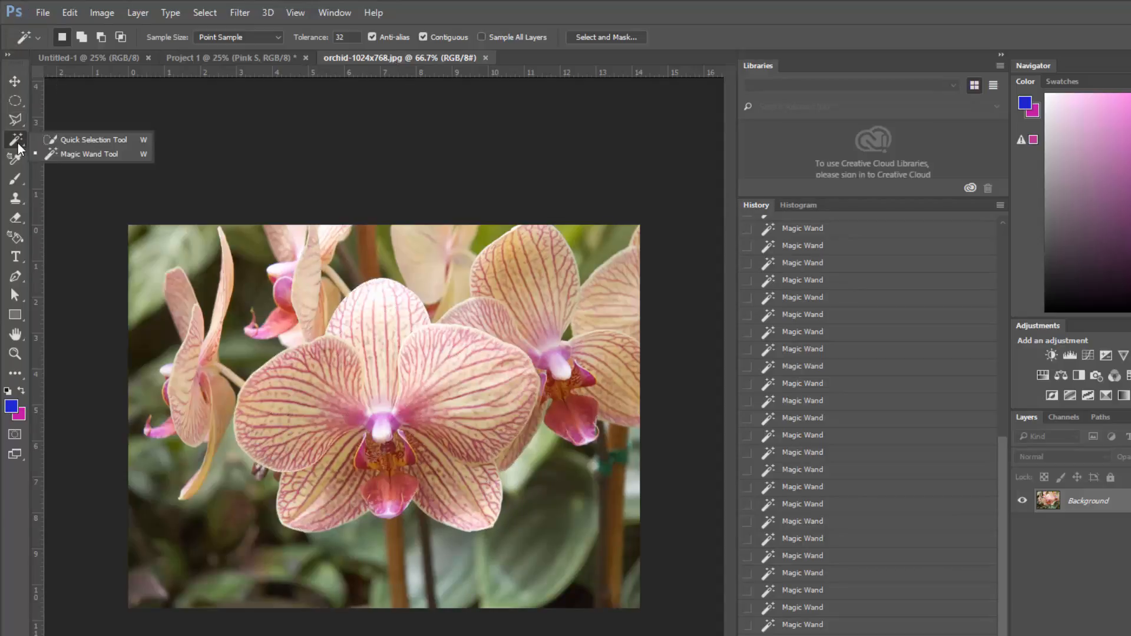
left_click(59, 139)
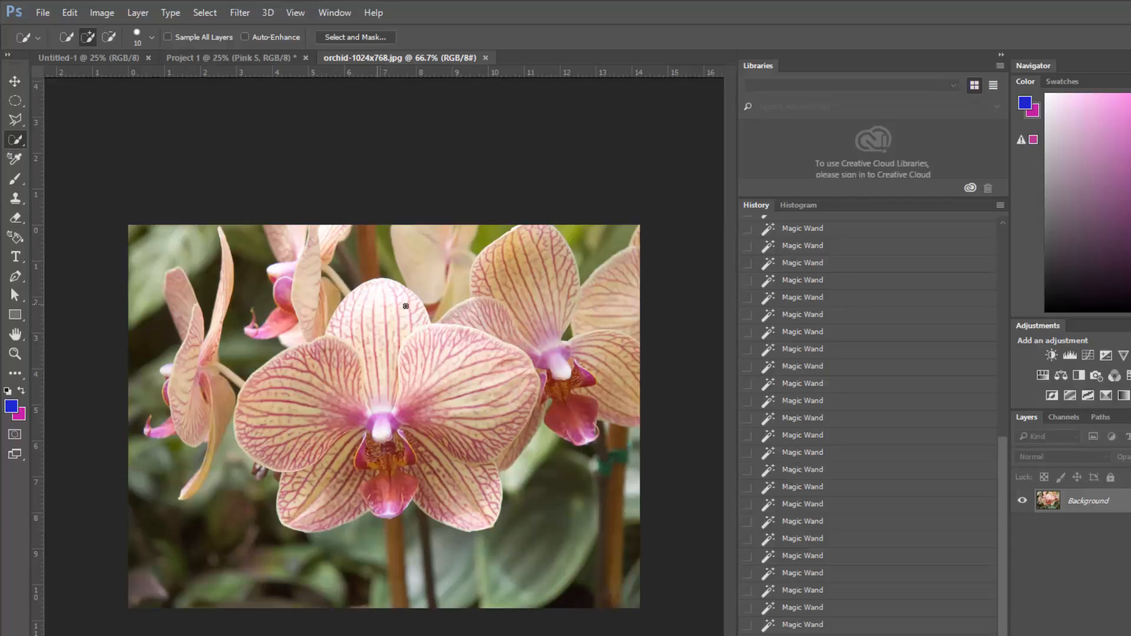
mouse_move(386, 291)
left_mouse_down()
mouse_move(371, 359)
mouse_move(350, 337)
mouse_move(346, 365)
mouse_move(426, 379)
mouse_move(428, 346)
mouse_move(437, 369)
mouse_move(501, 375)
mouse_move(520, 392)
mouse_move(501, 434)
mouse_move(452, 475)
mouse_move(452, 498)
mouse_move(471, 504)
mouse_move(357, 477)
mouse_move(343, 501)
mouse_move(300, 513)
mouse_move(286, 462)
mouse_move(256, 439)
left_mouse_up()
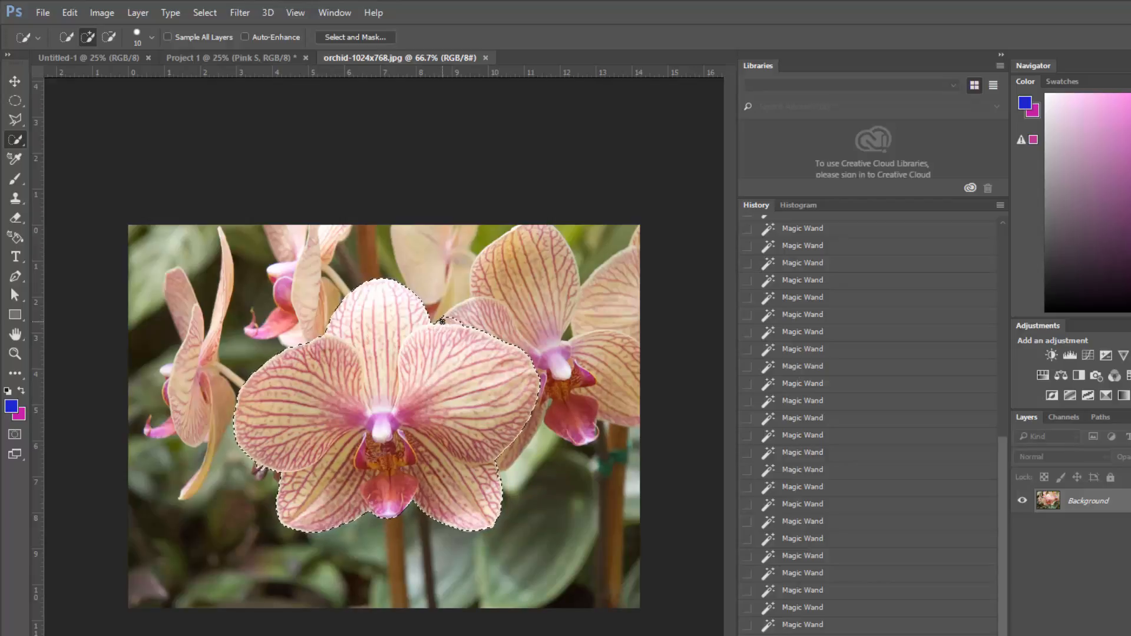
key("ctrl+d")
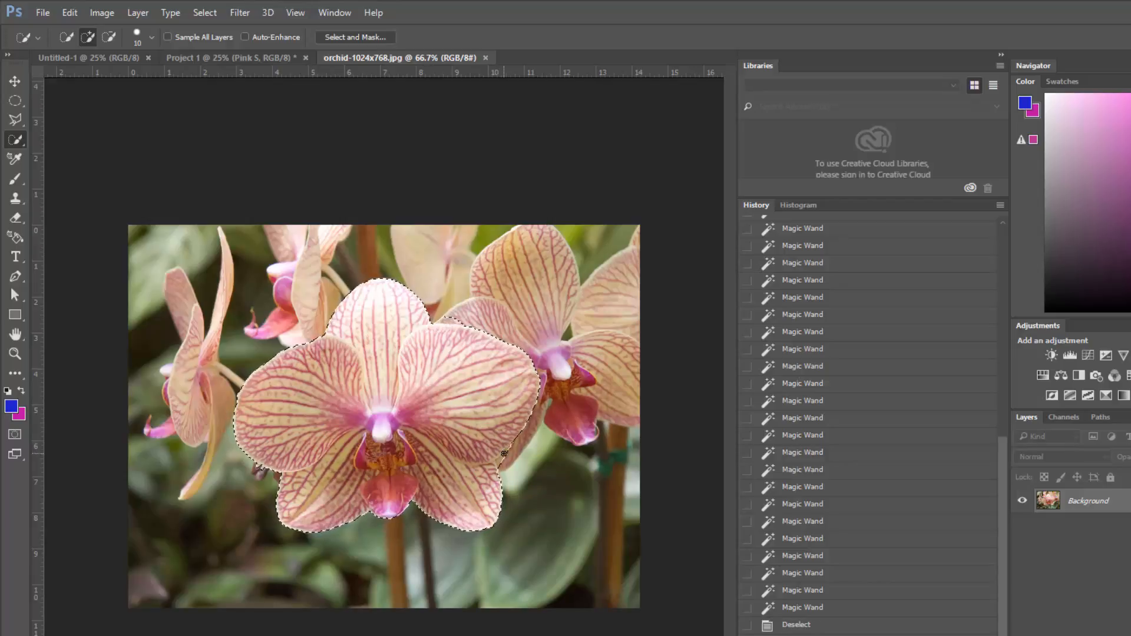
left_click_drag(504, 454, 501, 459)
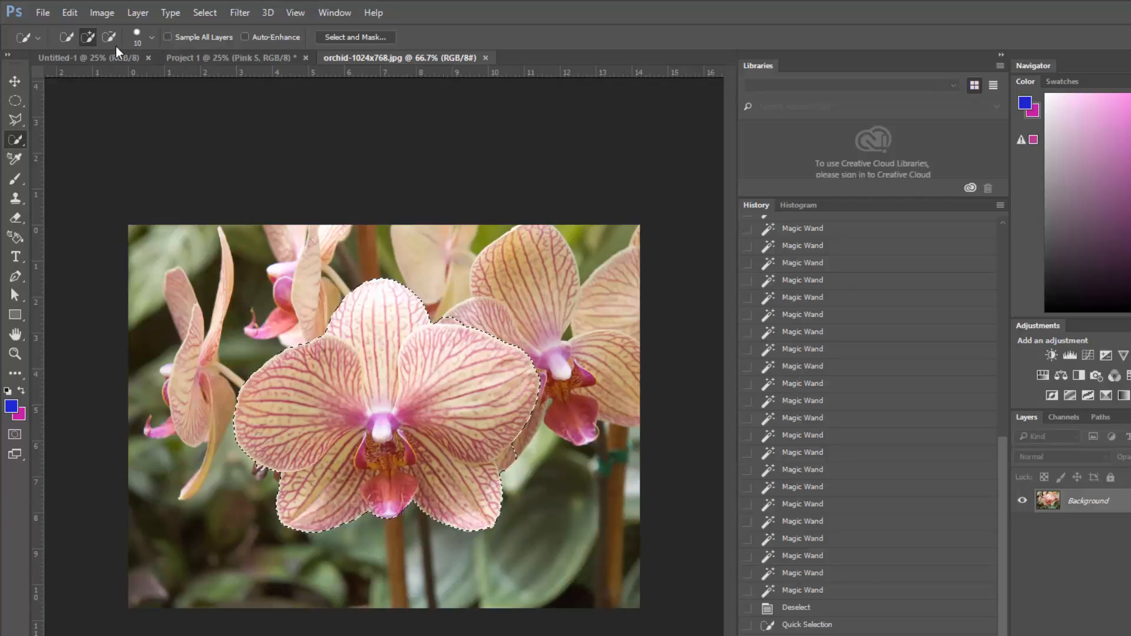
Clear the flower selection, quick-select the leafy background below the right-hand orchid, and deselect it
left_click(16, 145)
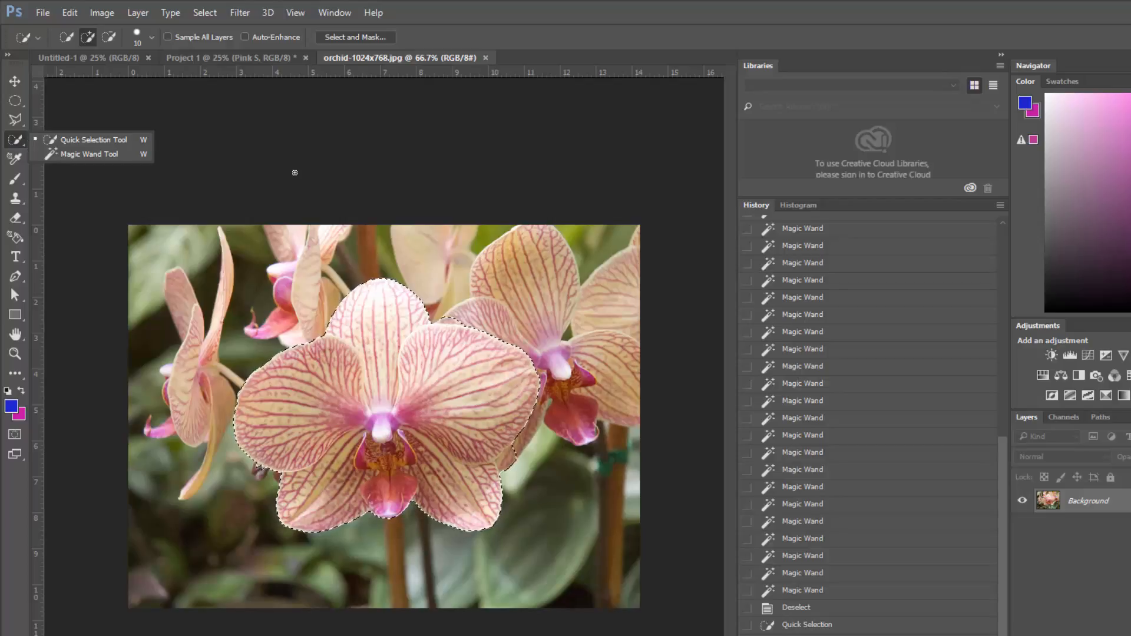
left_click(70, 145)
left_click(274, 280)
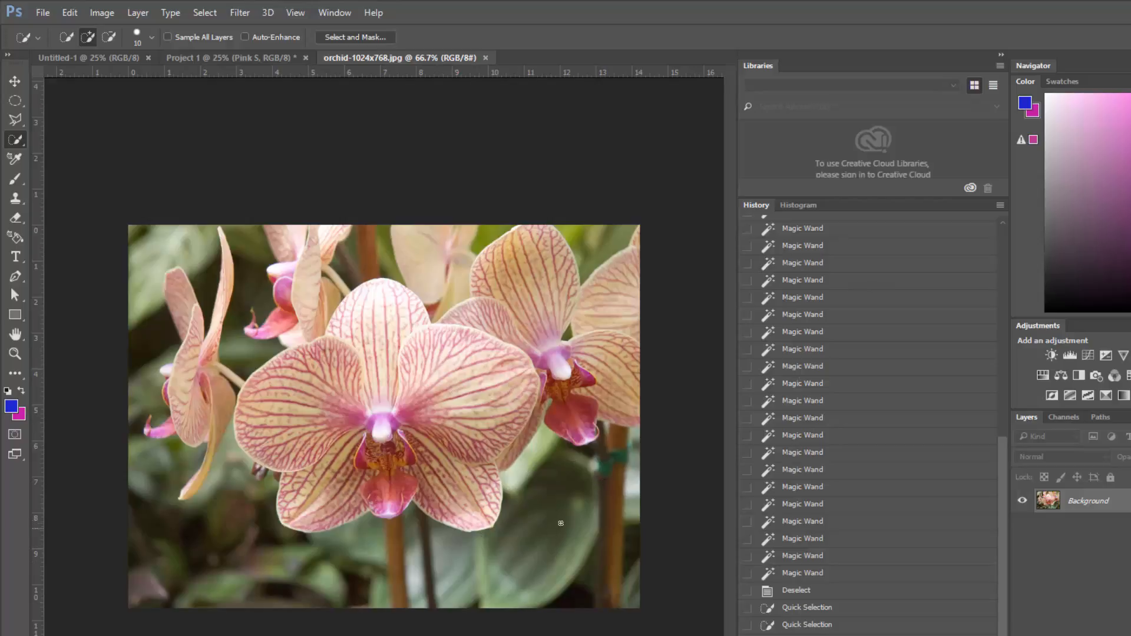
left_click_drag(570, 484, 567, 548)
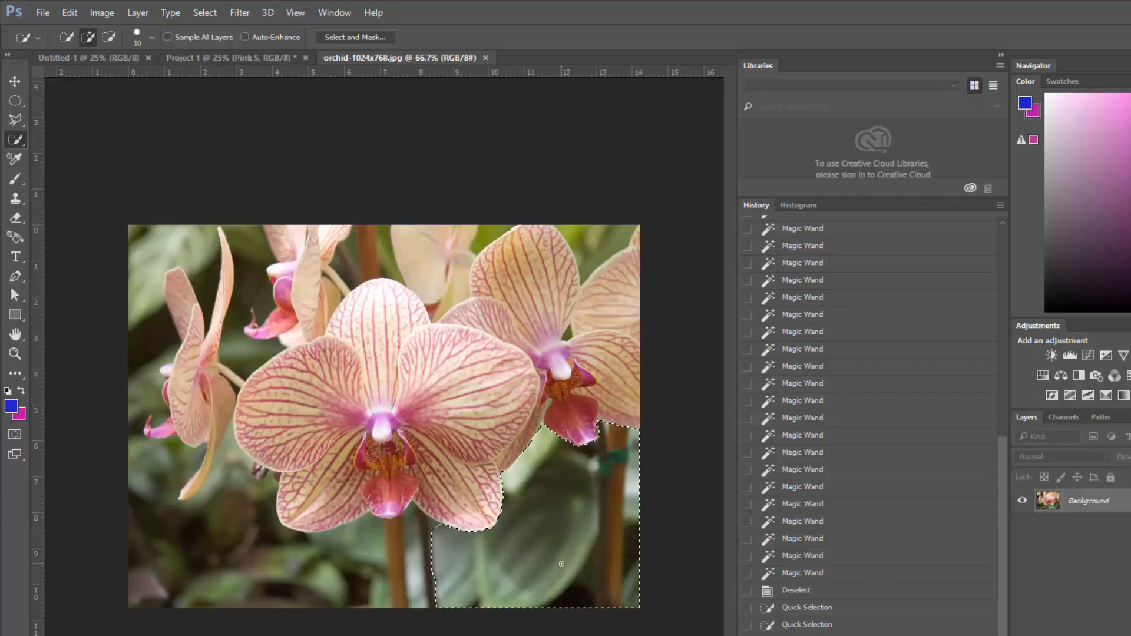
left_click_drag(561, 564, 573, 520)
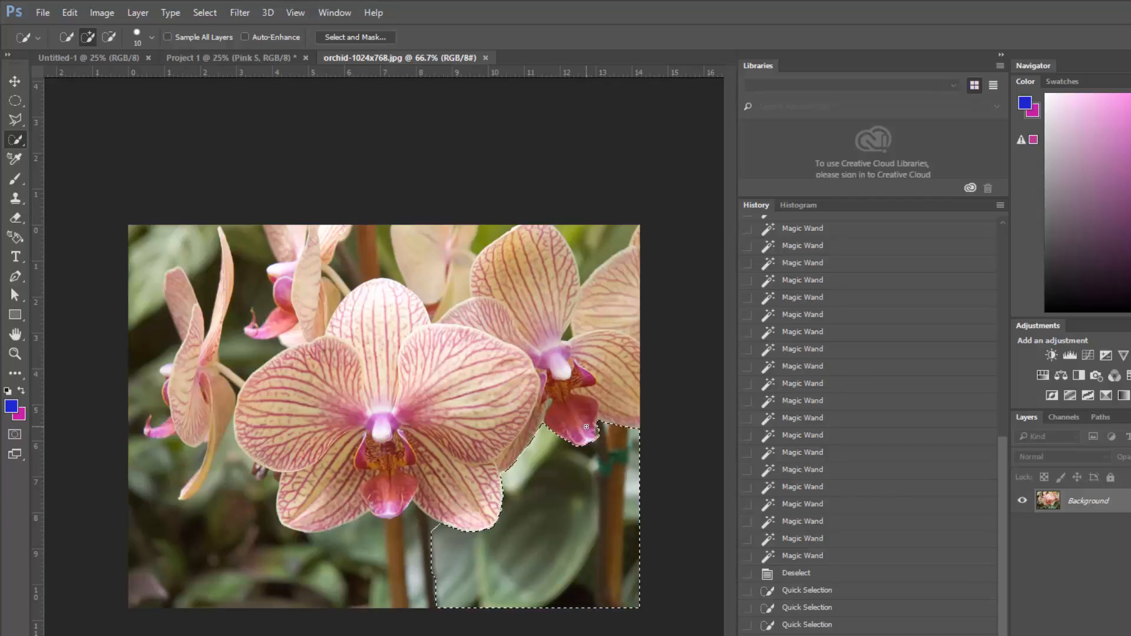
key("ctrl+d")
In Project 1, deselect the pink stroke, hide the Pink S and Blue Square layers, and add a new layer
left_click(15, 159)
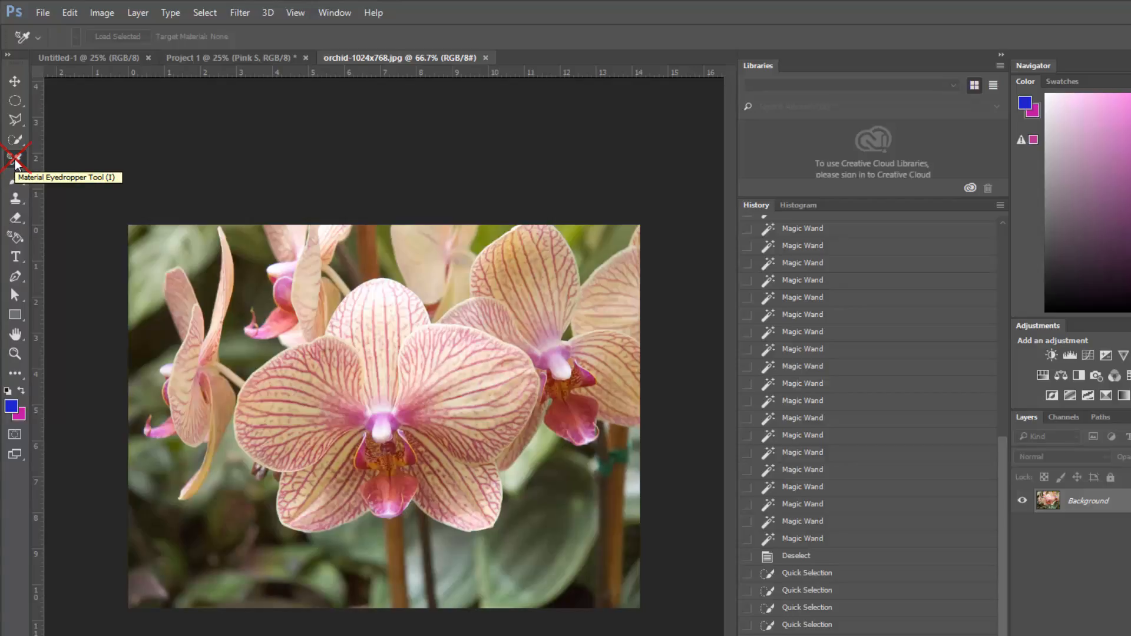
left_click(184, 59)
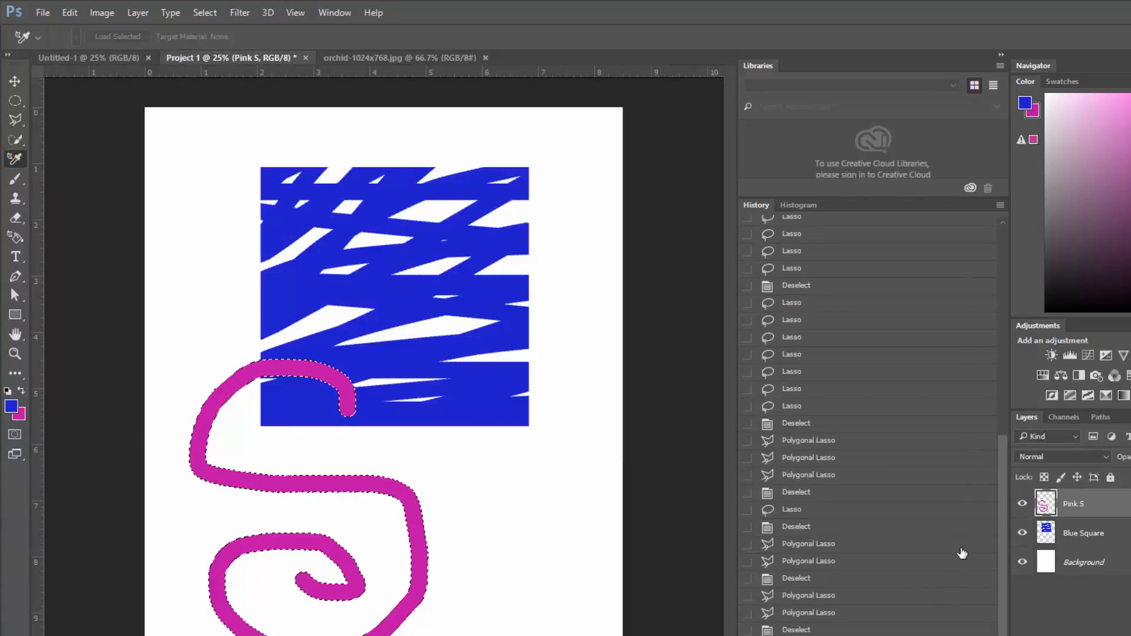
key("ctrl+d")
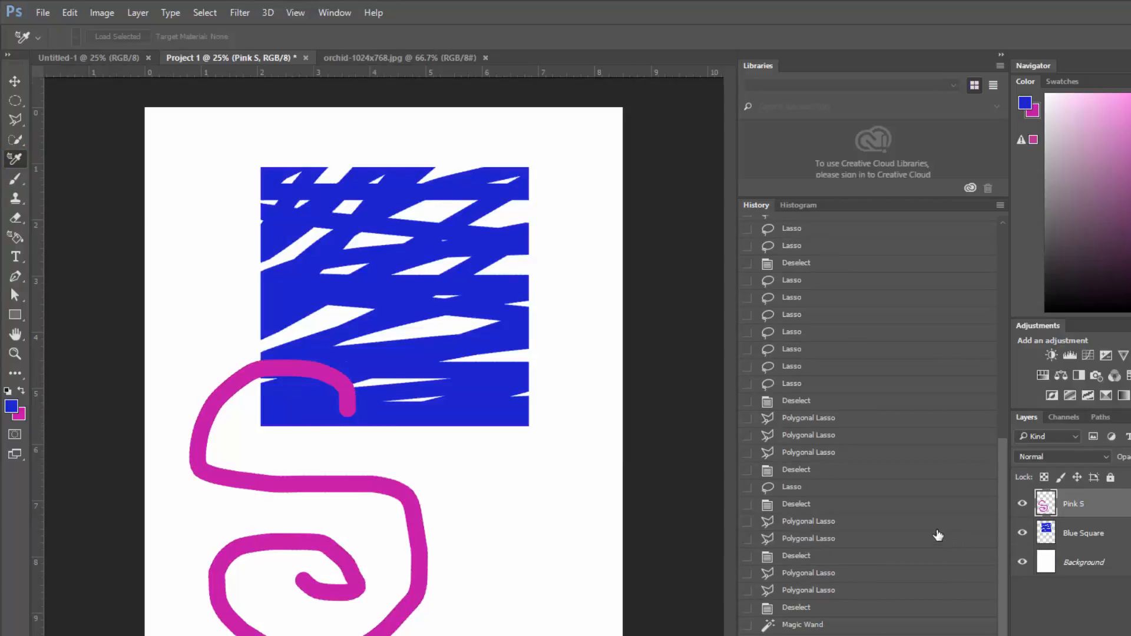
left_click(1023, 503)
left_click(1022, 534)
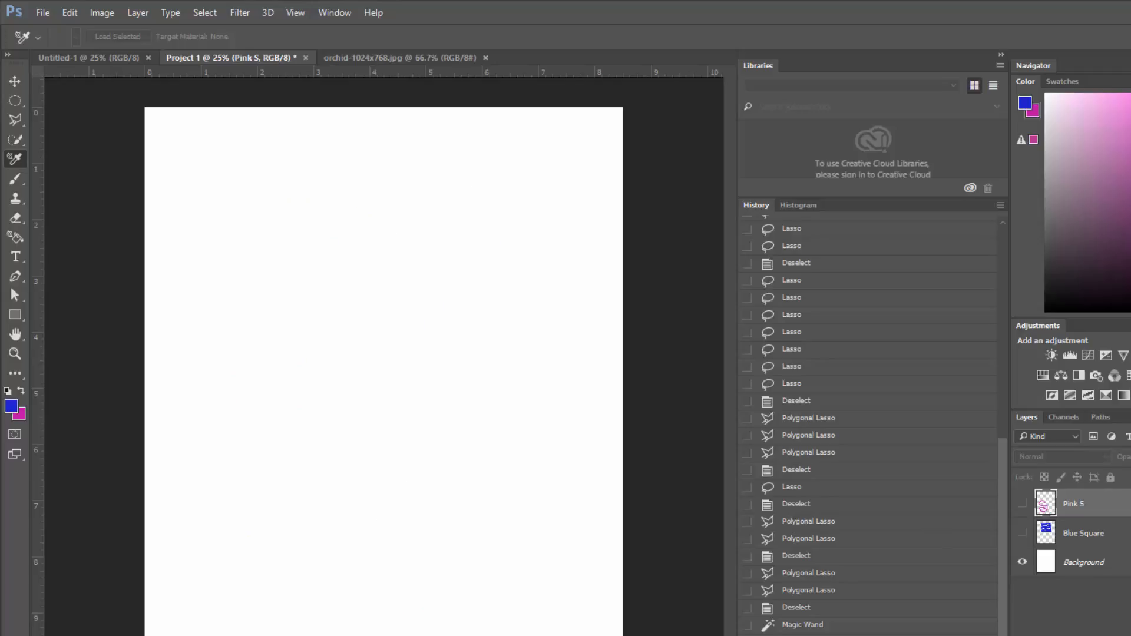
left_click(1130, 635)
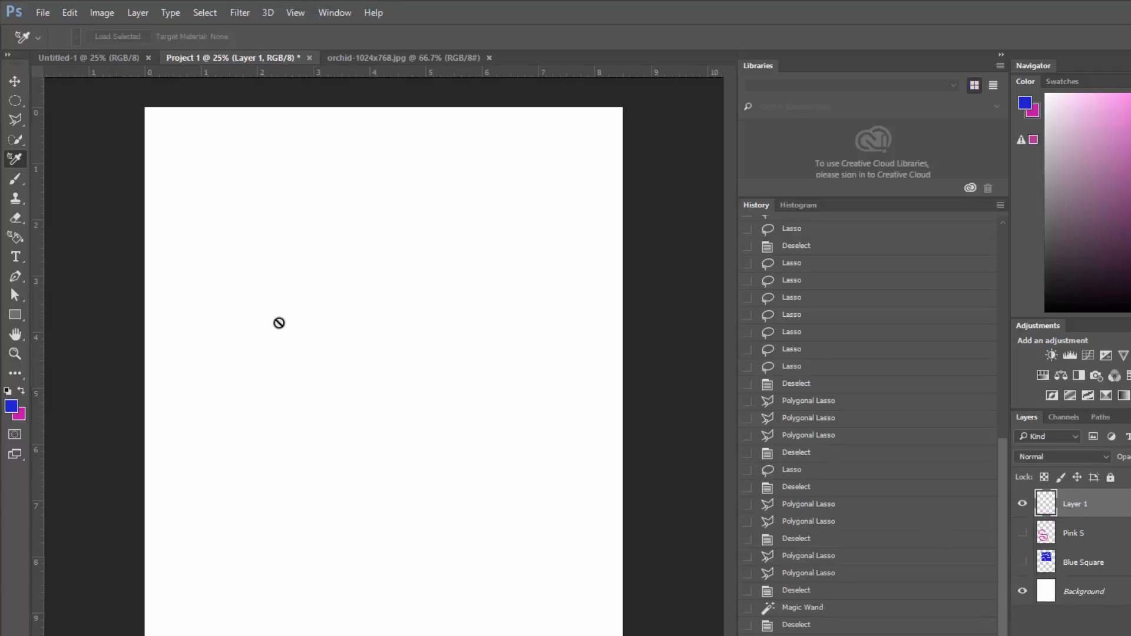
Activate the Brush Tool for painting on the new layer
left_click(13, 176)
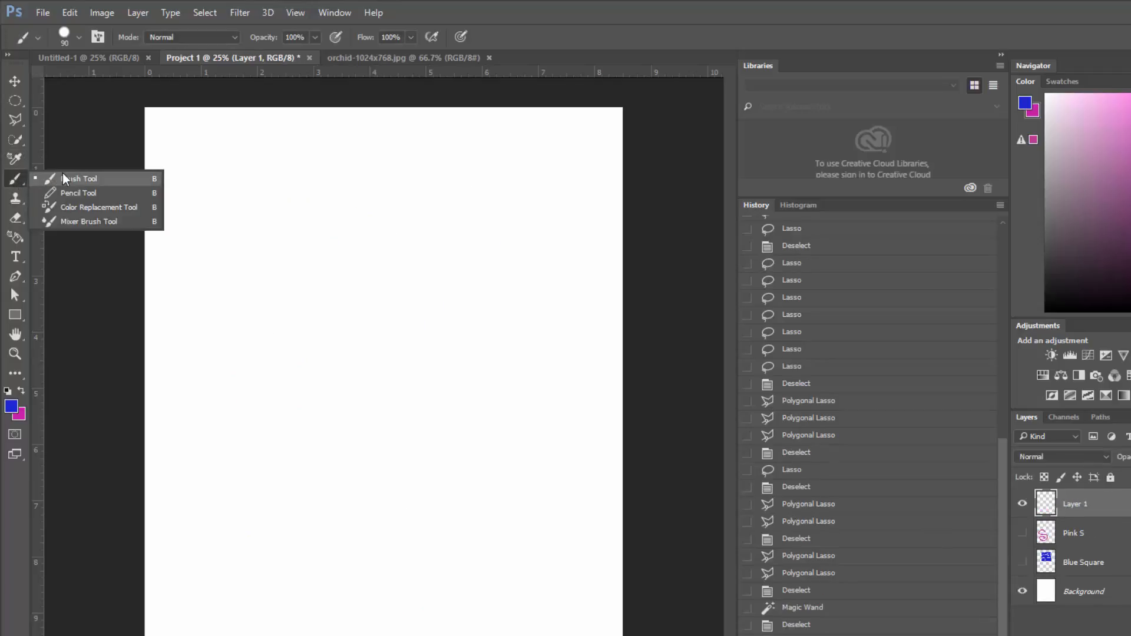
left_click(62, 175)
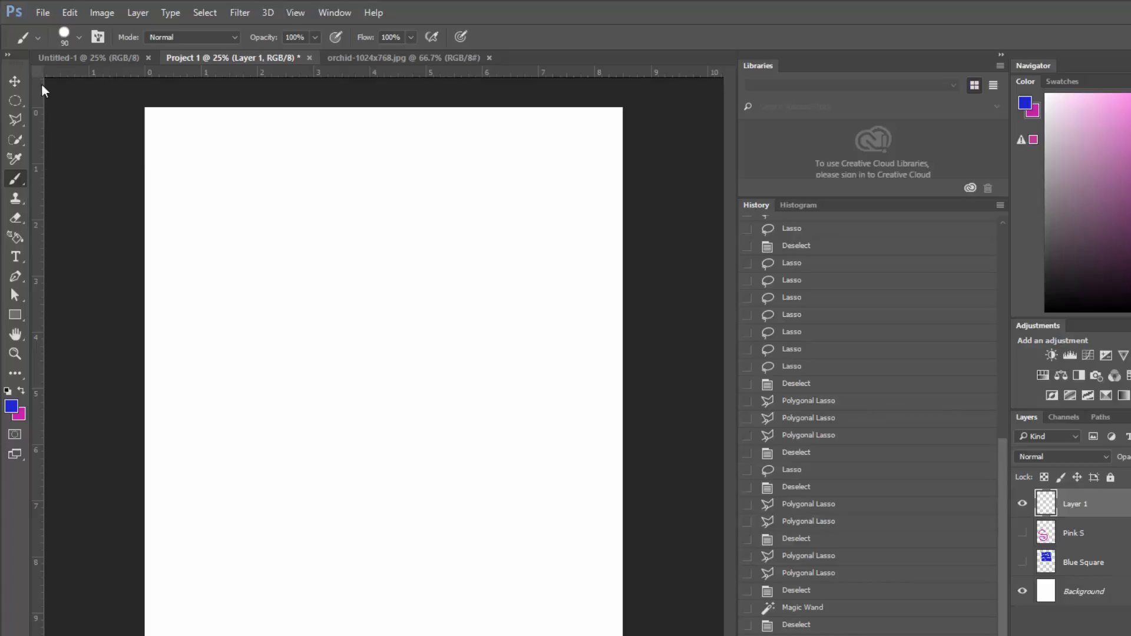
right_click(23, 186)
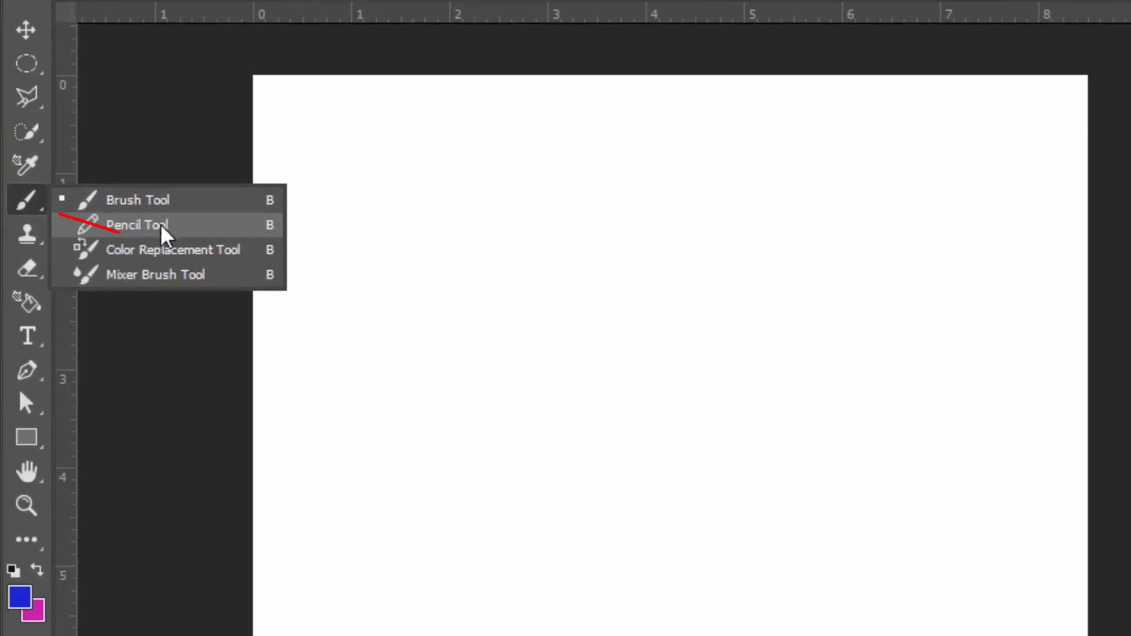
left_click(134, 204)
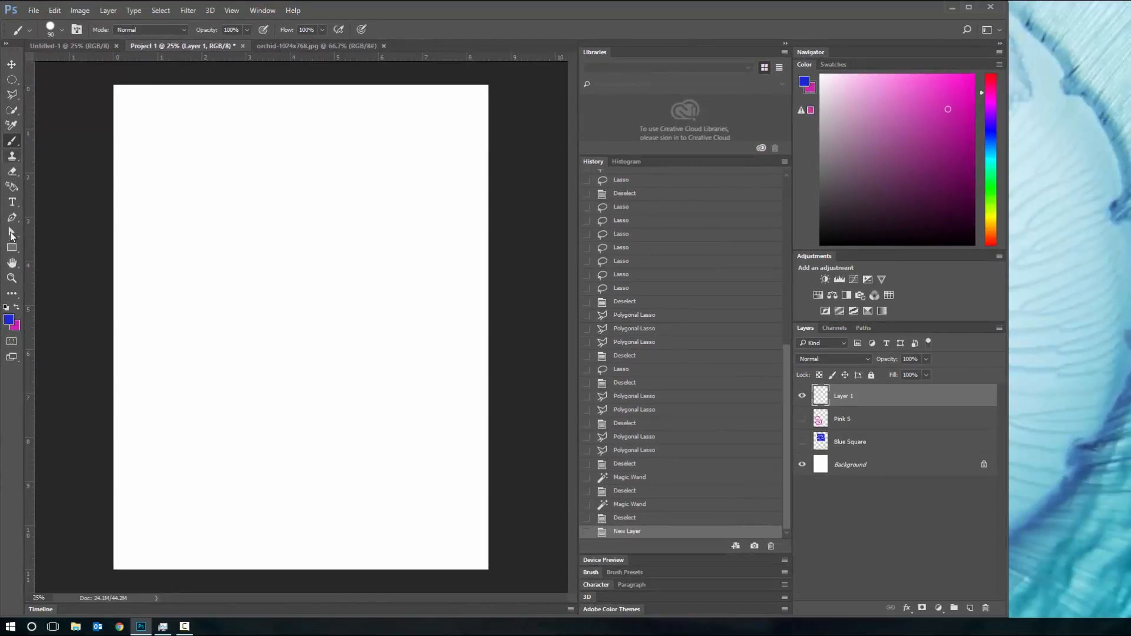
right_click(11, 142)
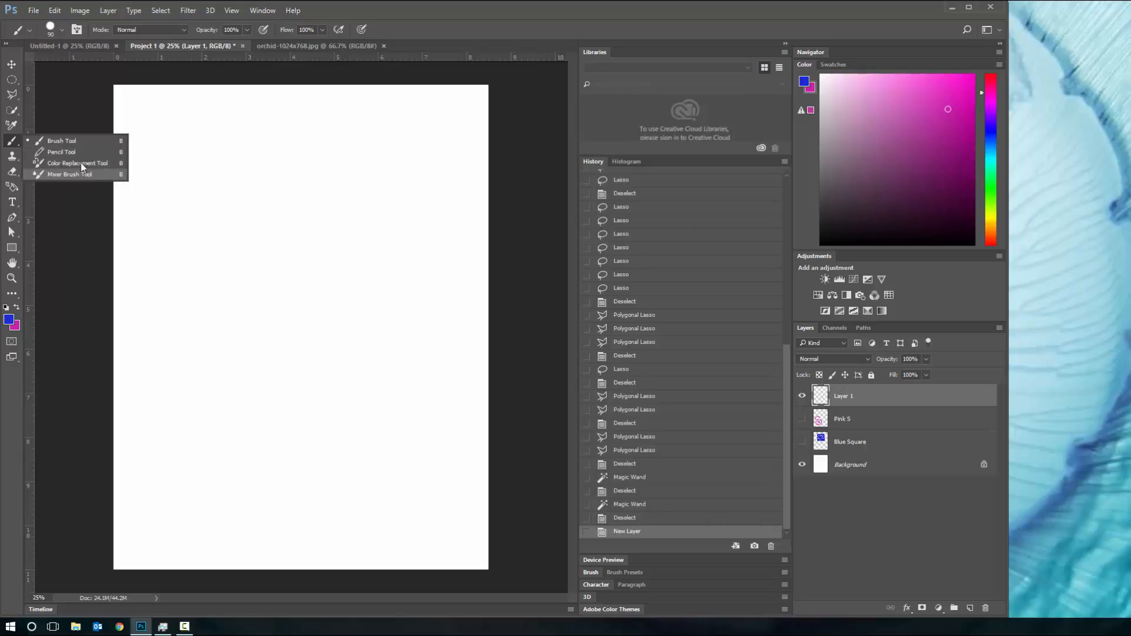
left_click(73, 142)
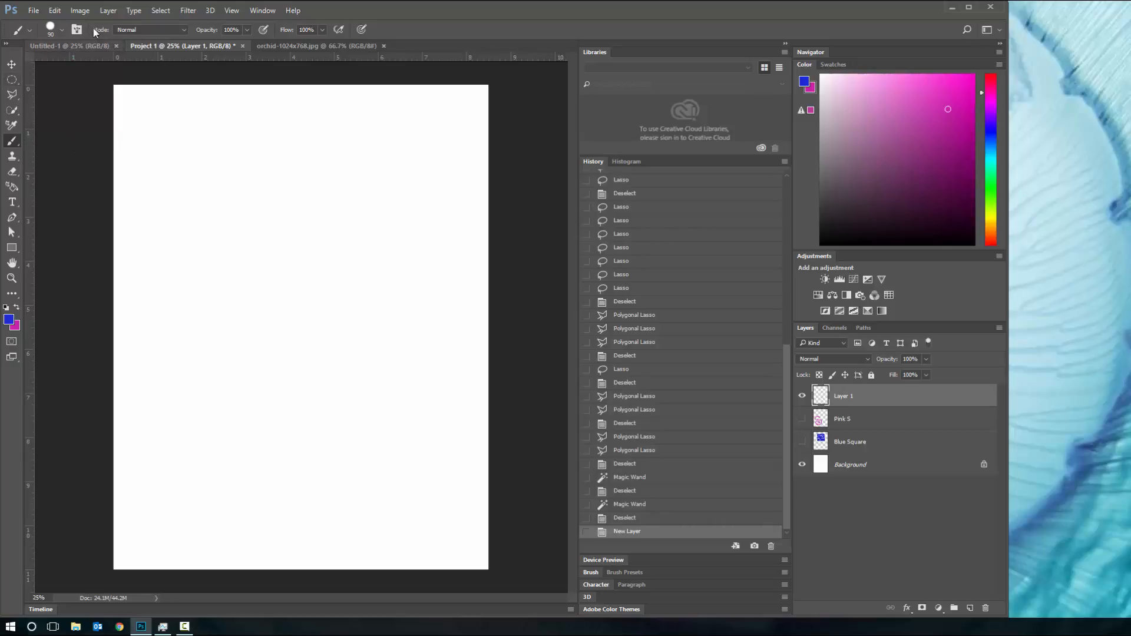
Browse the brush presets and choose the dark fan-shaped bristle brush at 90 px
left_click(63, 29)
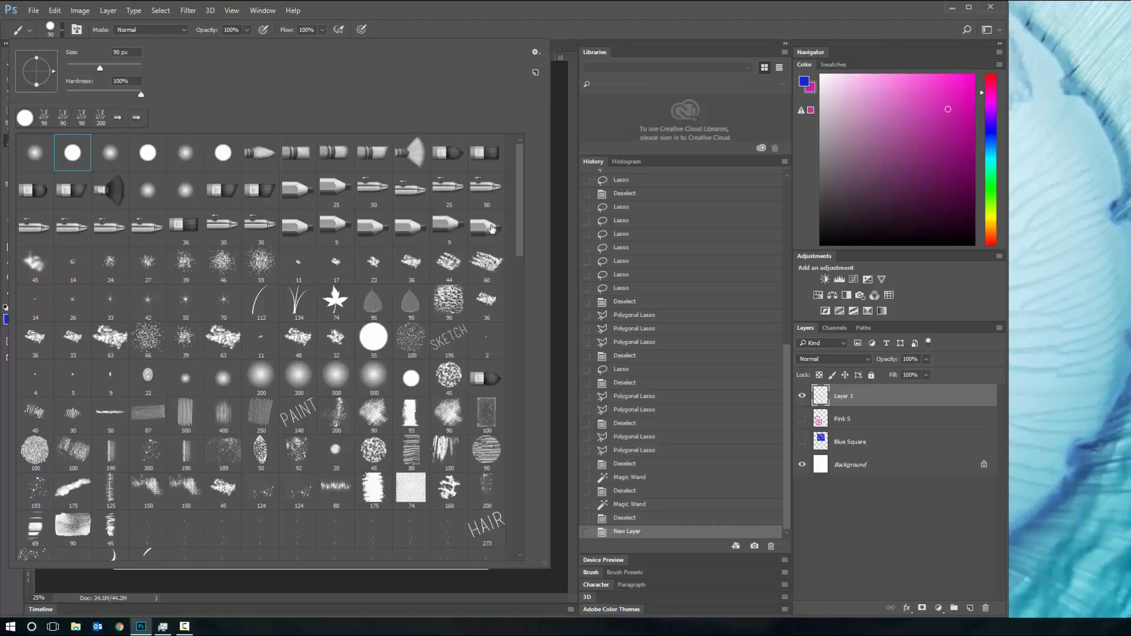
left_click_drag(522, 176, 497, 279)
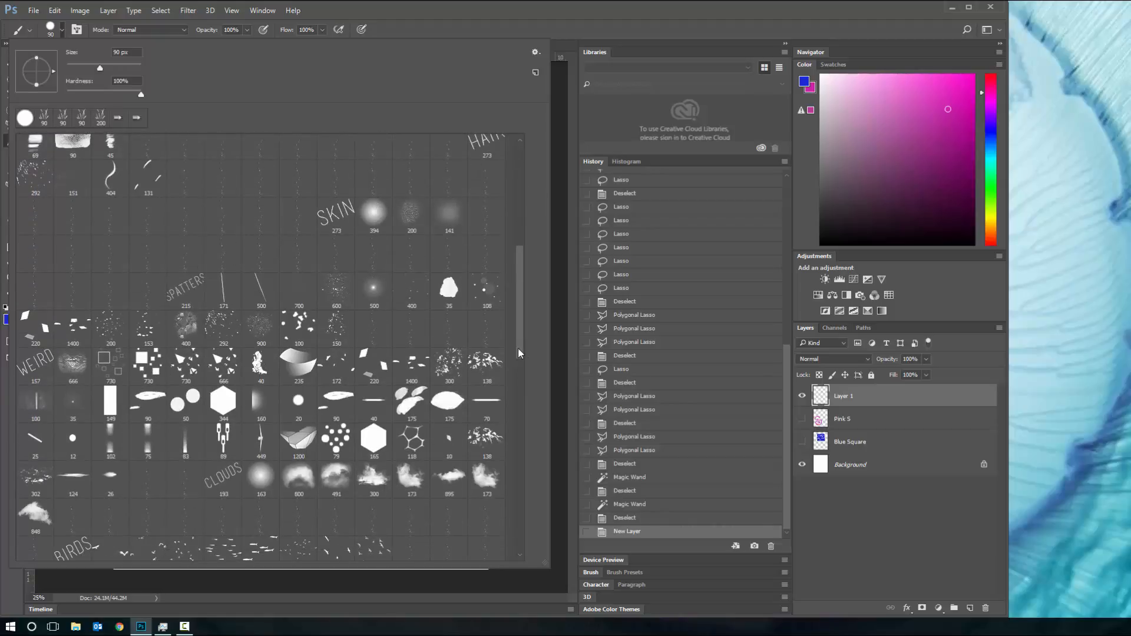
mouse_move(518, 348)
left_mouse_down()
mouse_move(517, 543)
mouse_move(504, 185)
left_mouse_up()
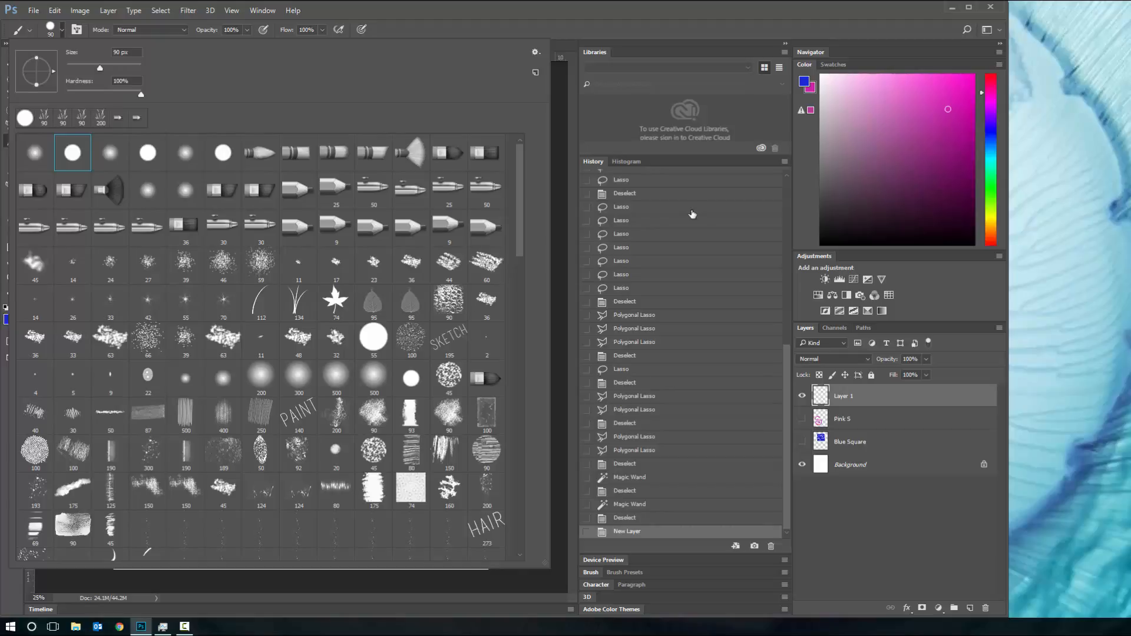
left_click(109, 188)
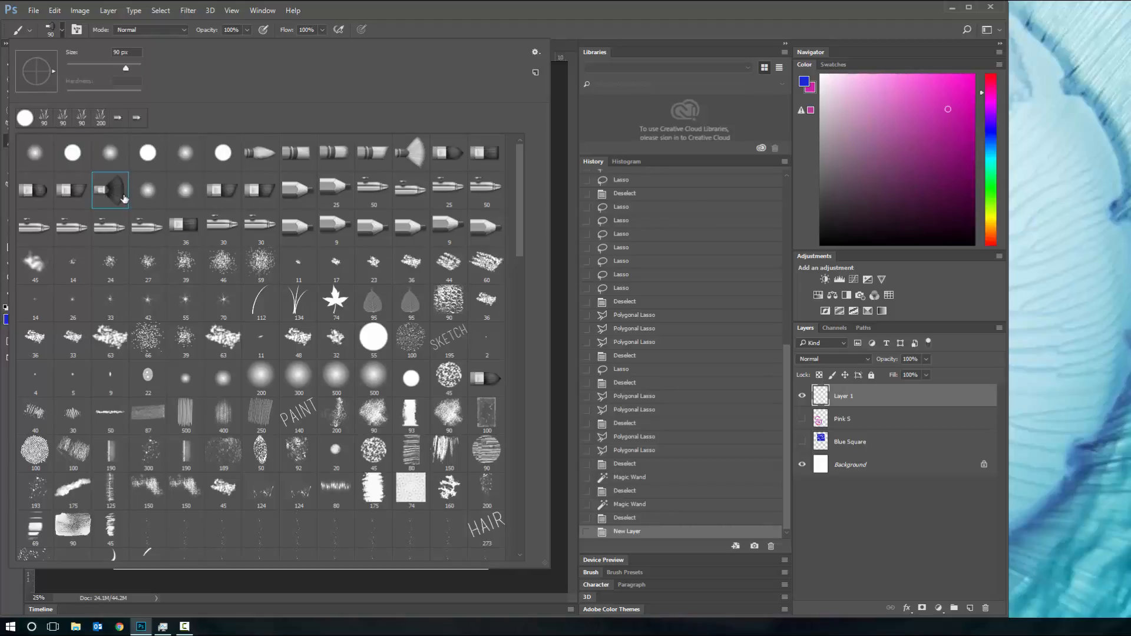
left_click(425, 10)
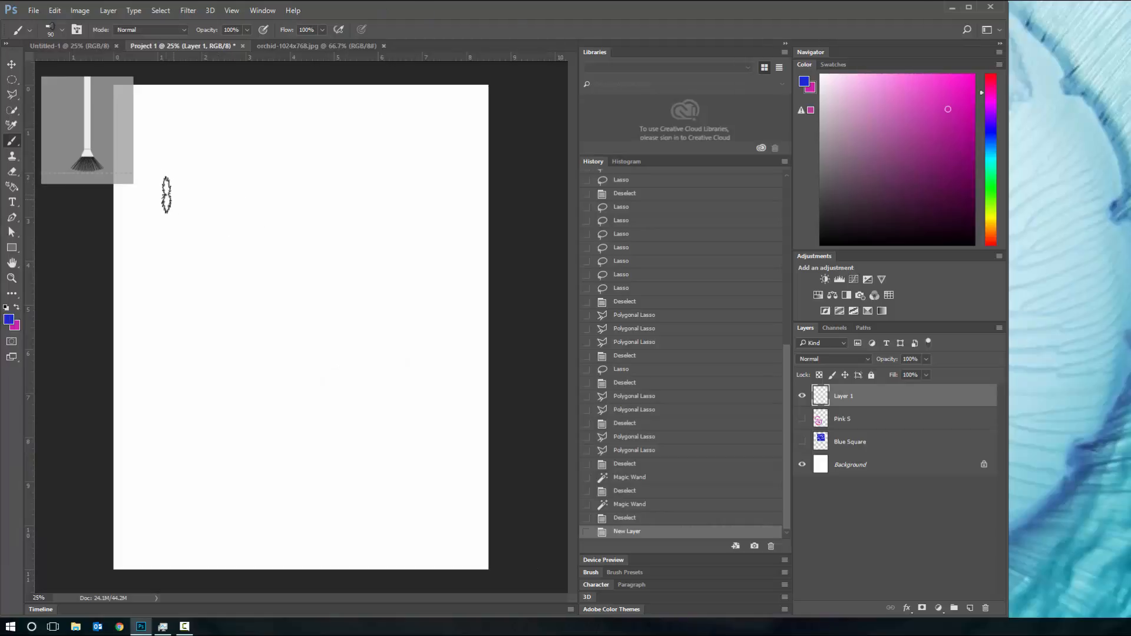
Paint three curved blue strokes across Layer 1 with the fan brush, and revert the document to the New Layer history state
mouse_move(148, 173)
left_mouse_down()
mouse_move(324, 313)
mouse_move(494, 294)
left_mouse_up()
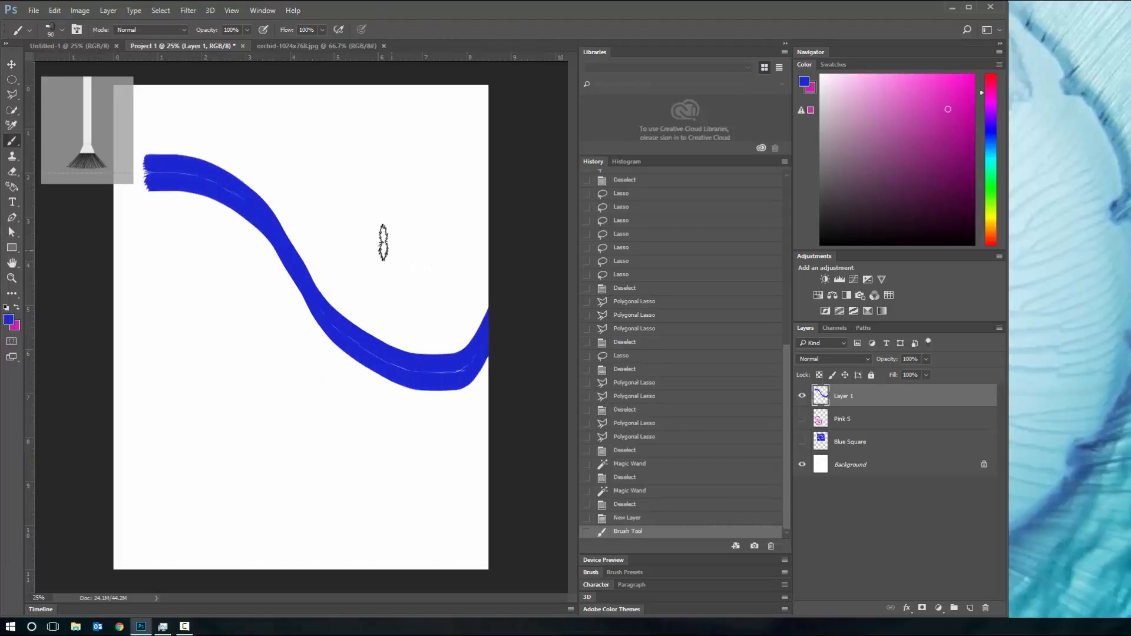
left_click_drag(383, 151, 198, 568)
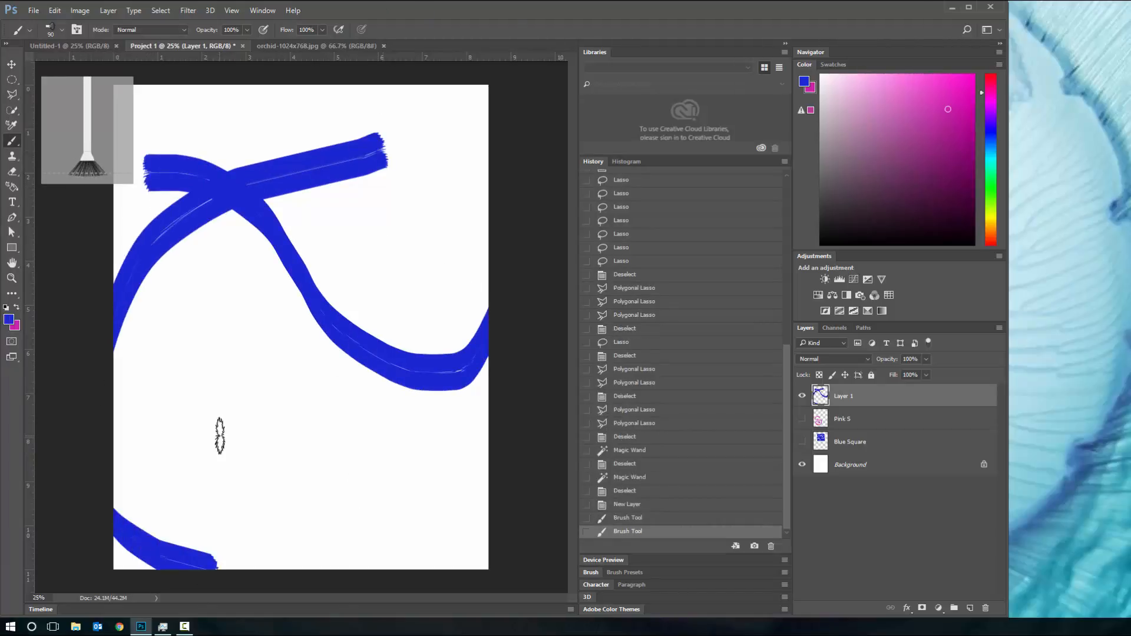
mouse_move(143, 331)
left_mouse_down()
mouse_move(263, 474)
mouse_move(209, 447)
mouse_move(336, 473)
mouse_move(413, 439)
left_mouse_up()
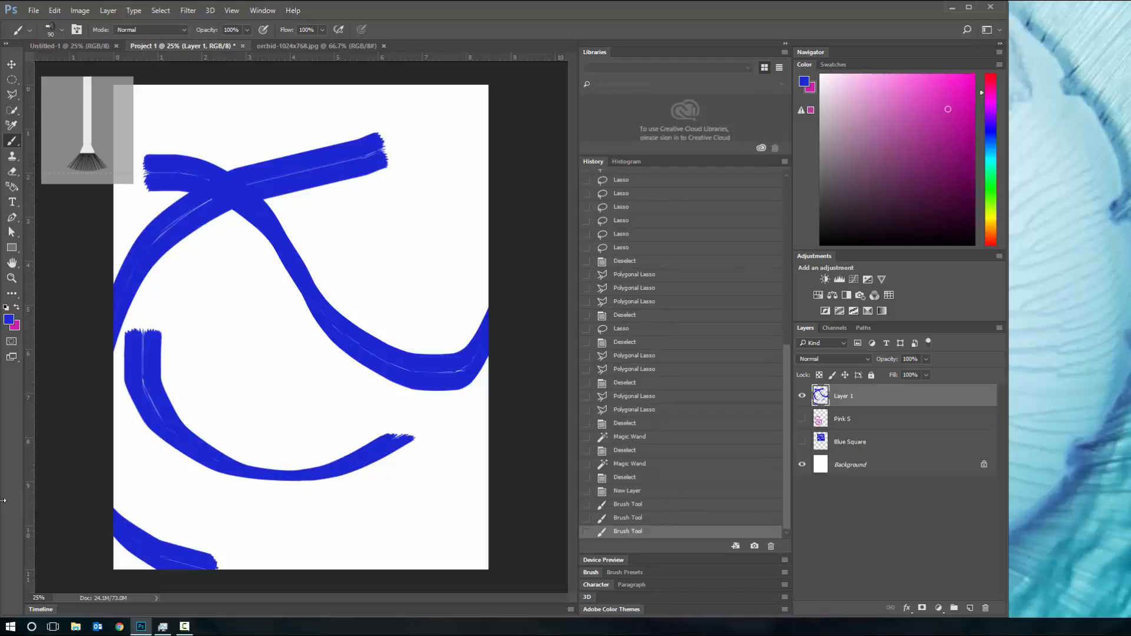
left_click(630, 491)
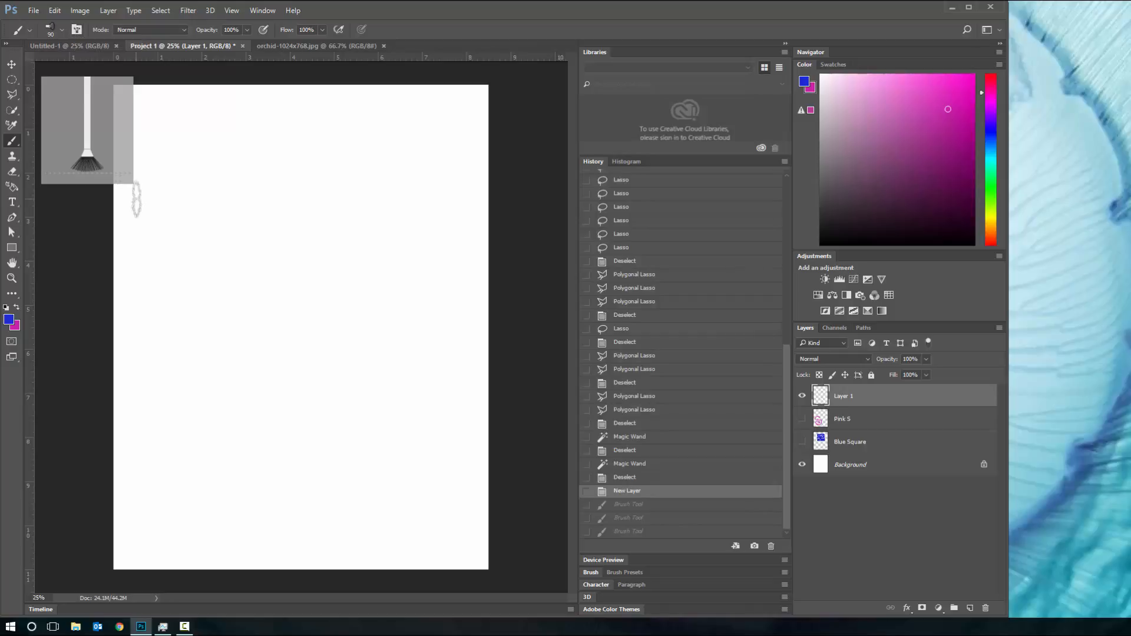
Choose the 74 px maple leaf brush preset and paint three curved, crossing blue strokes on Layer 1
left_click(63, 29)
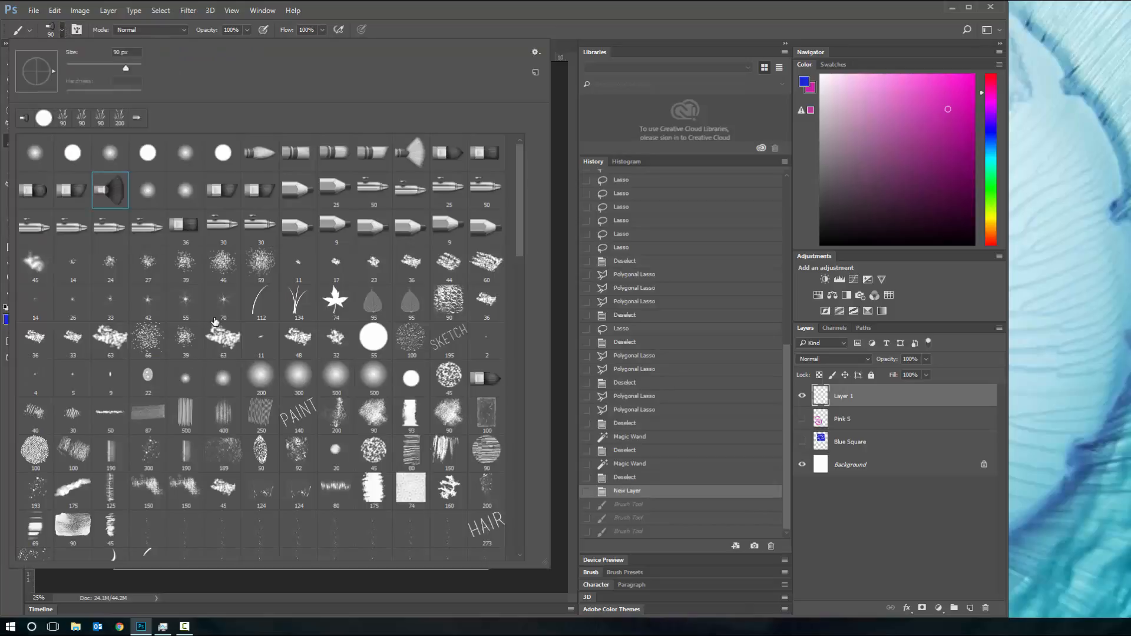
left_click(329, 303)
left_click(624, 5)
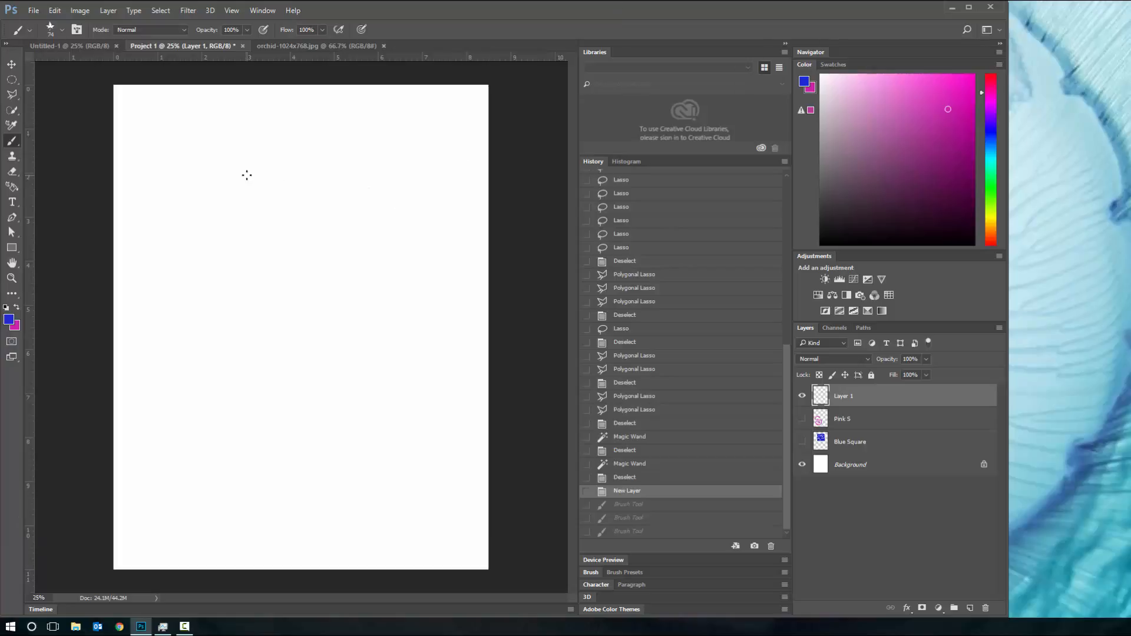
mouse_move(178, 189)
left_mouse_down()
mouse_move(296, 280)
mouse_move(482, 353)
left_mouse_up()
mouse_move(391, 171)
left_mouse_down()
mouse_move(210, 360)
mouse_move(253, 418)
left_mouse_up()
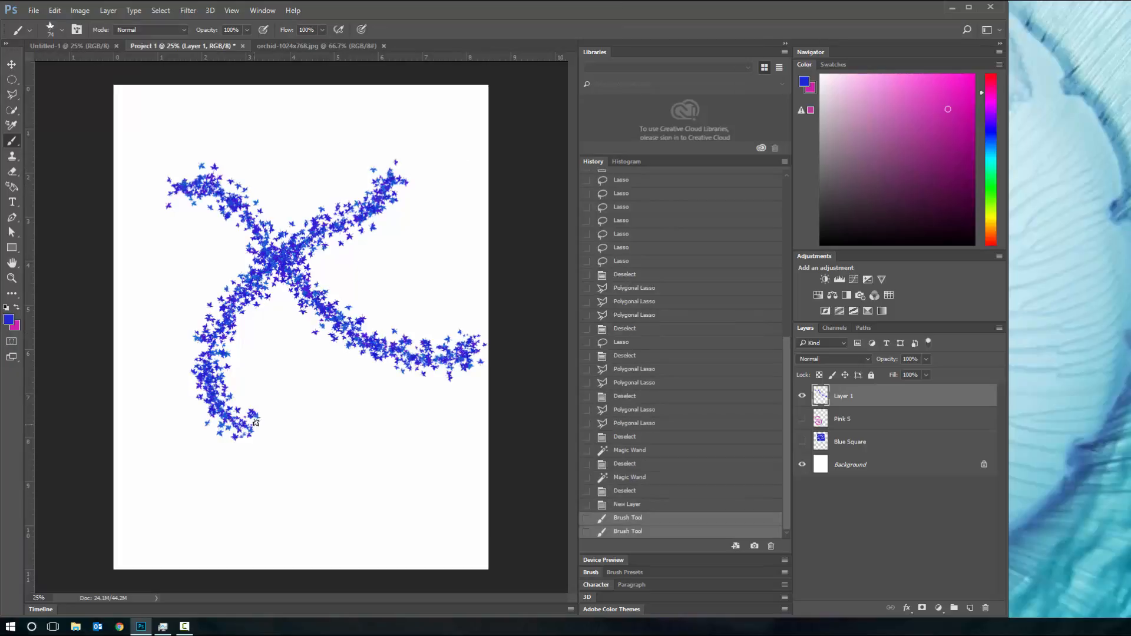
mouse_move(342, 241)
left_mouse_down()
mouse_move(240, 322)
mouse_move(273, 442)
left_mouse_up()
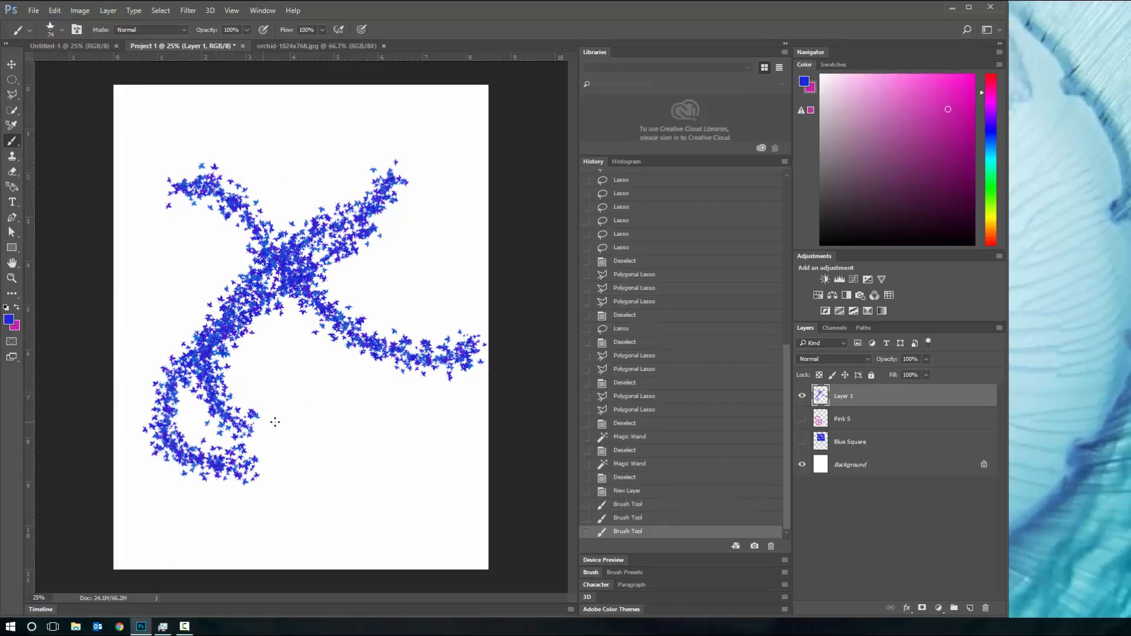
Enlarge the maple leaf brush to 117 px and paint two curved strokes running down to the right edge of the page
left_click(61, 30)
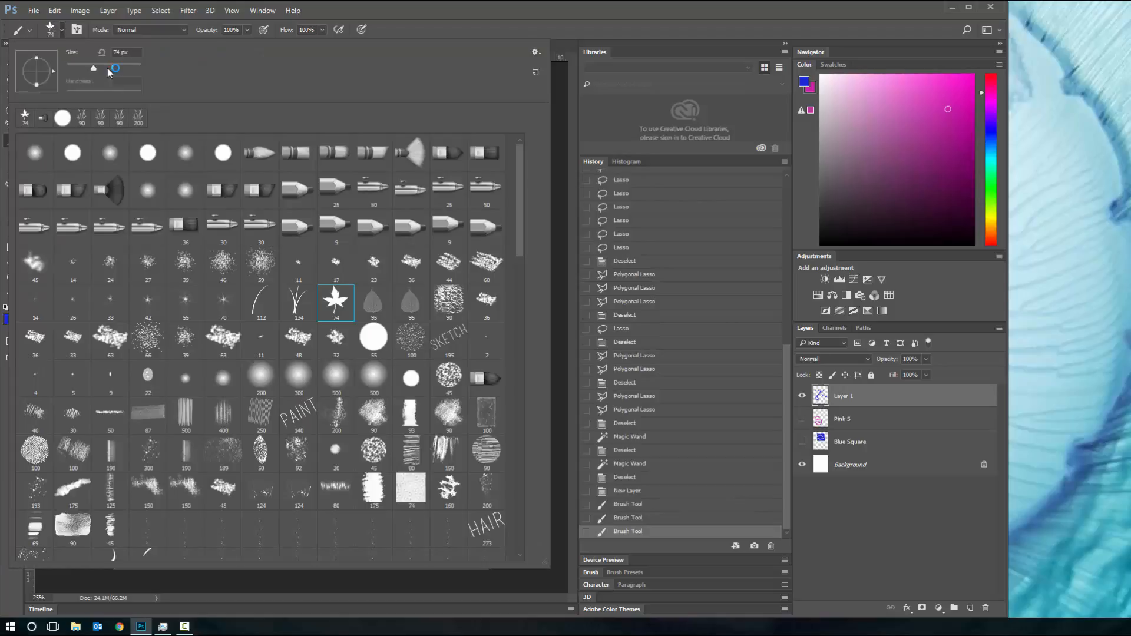
left_click(108, 69)
left_click(492, 8)
mouse_move(253, 132)
left_mouse_down()
mouse_move(449, 330)
mouse_move(486, 318)
left_mouse_up()
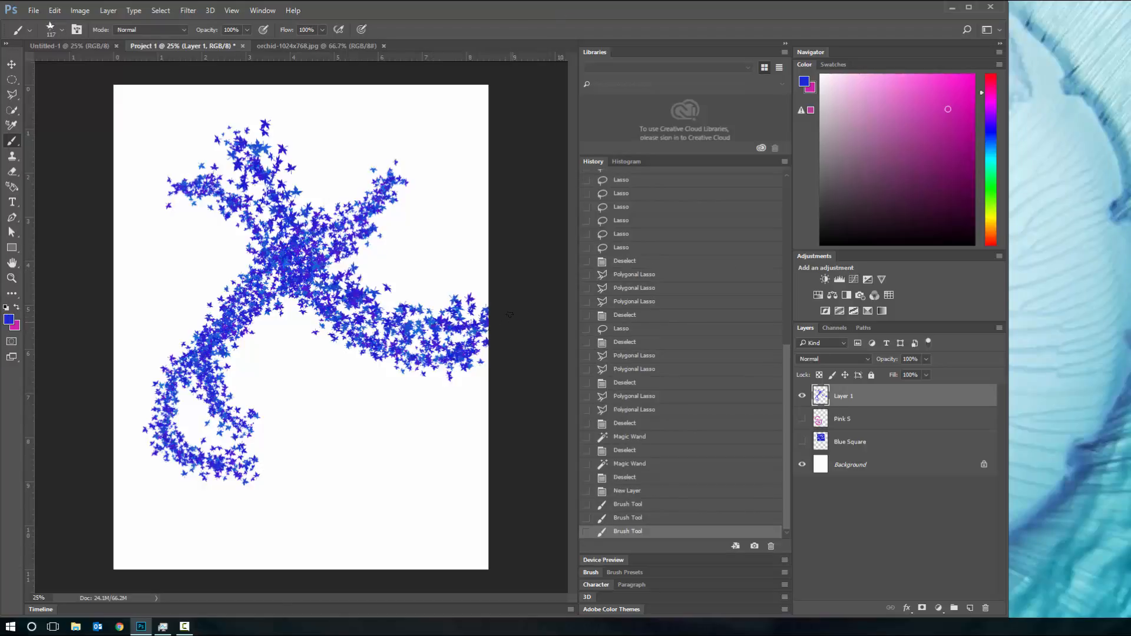
left_click_drag(274, 303, 486, 451)
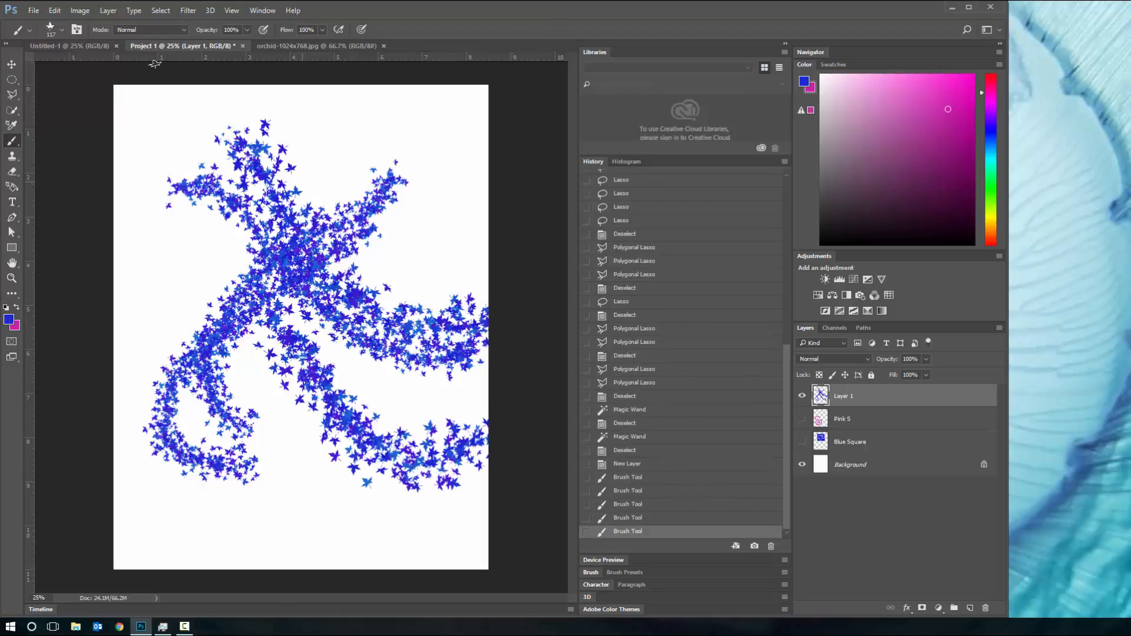
Enlarge the maple leaf brush to 385 px and paint large leaves across the lower part of the page
left_click(62, 30)
left_click(130, 65)
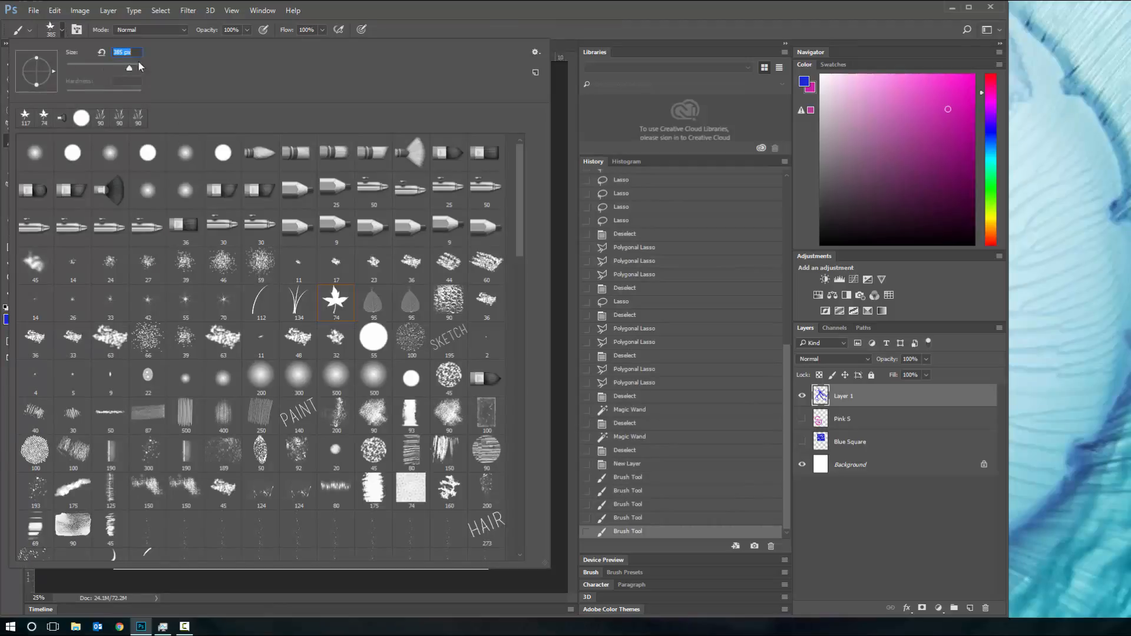
key("Return")
left_click_drag(205, 442, 415, 539)
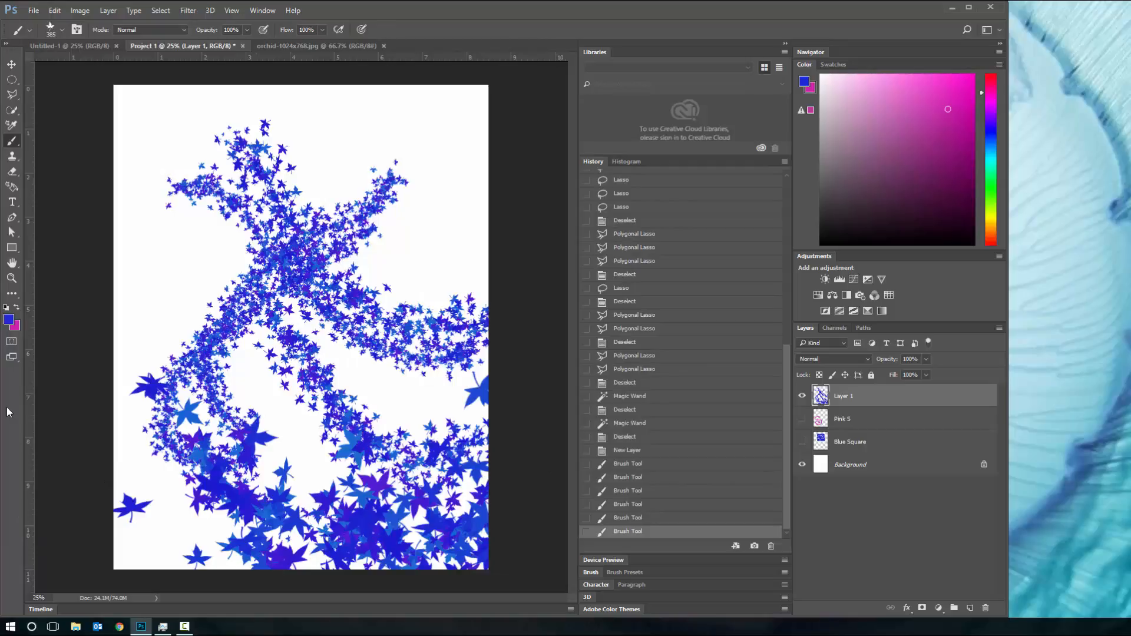
Choose the hard round brush preset with 100% hardness and revert the document to the New Layer history state
left_click(62, 24)
left_click(72, 154)
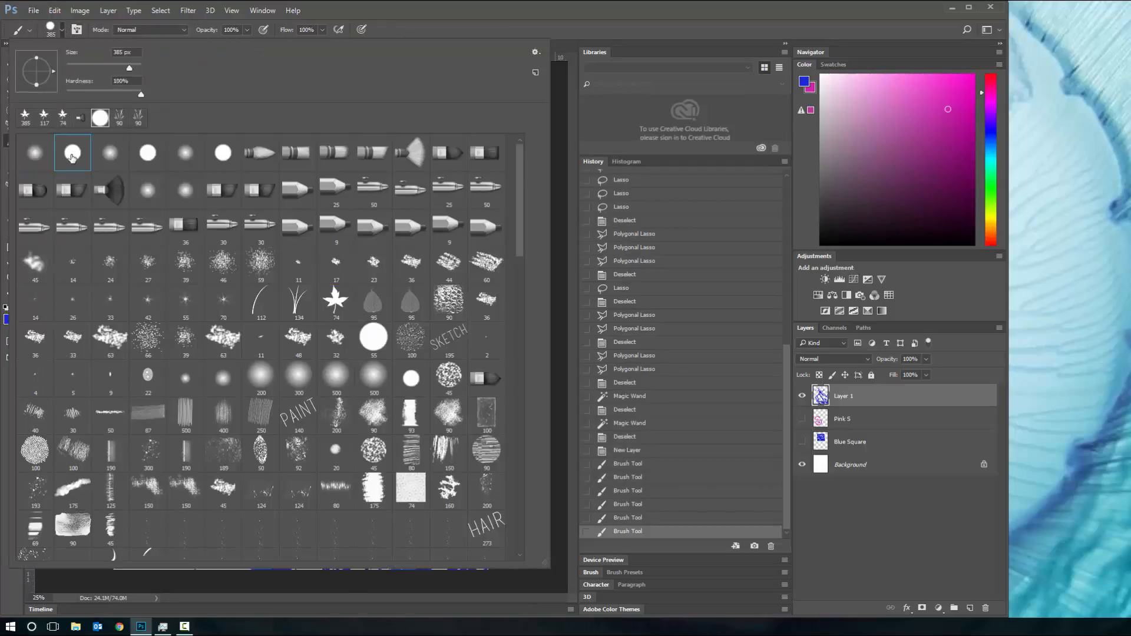
left_click(427, 6)
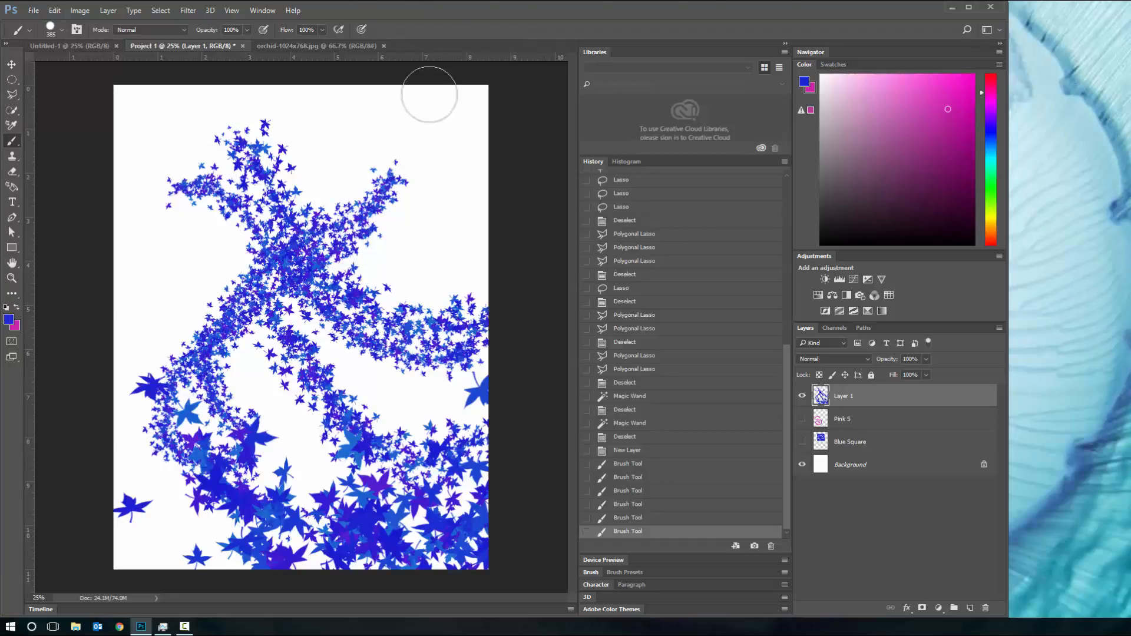
left_click(653, 451)
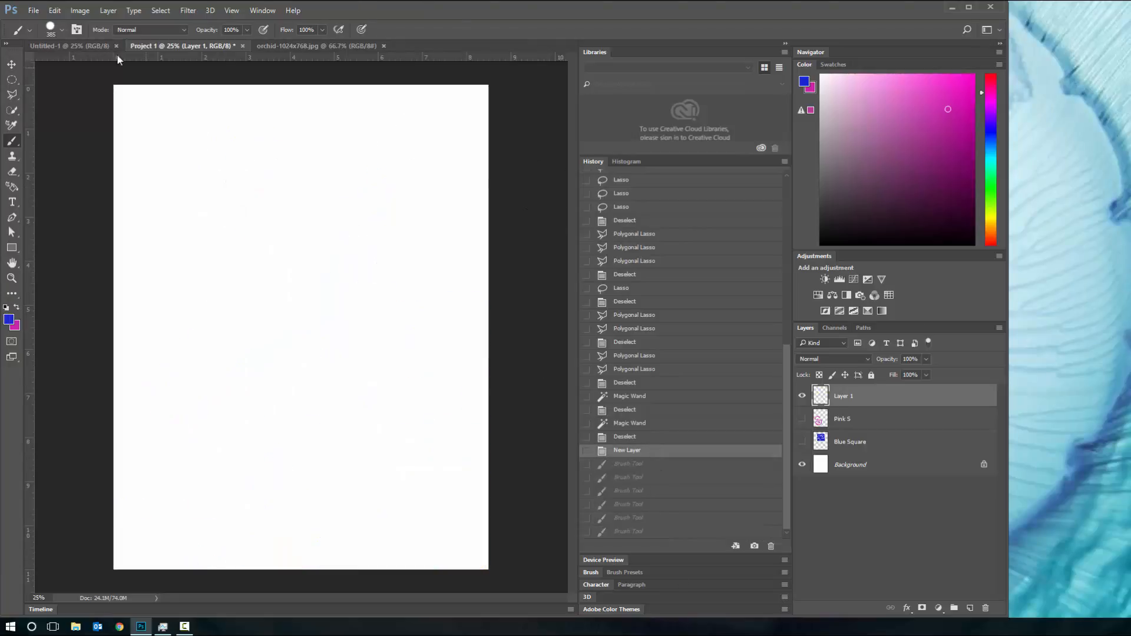
Set the hard round brush's size to 117 px
left_click(65, 29)
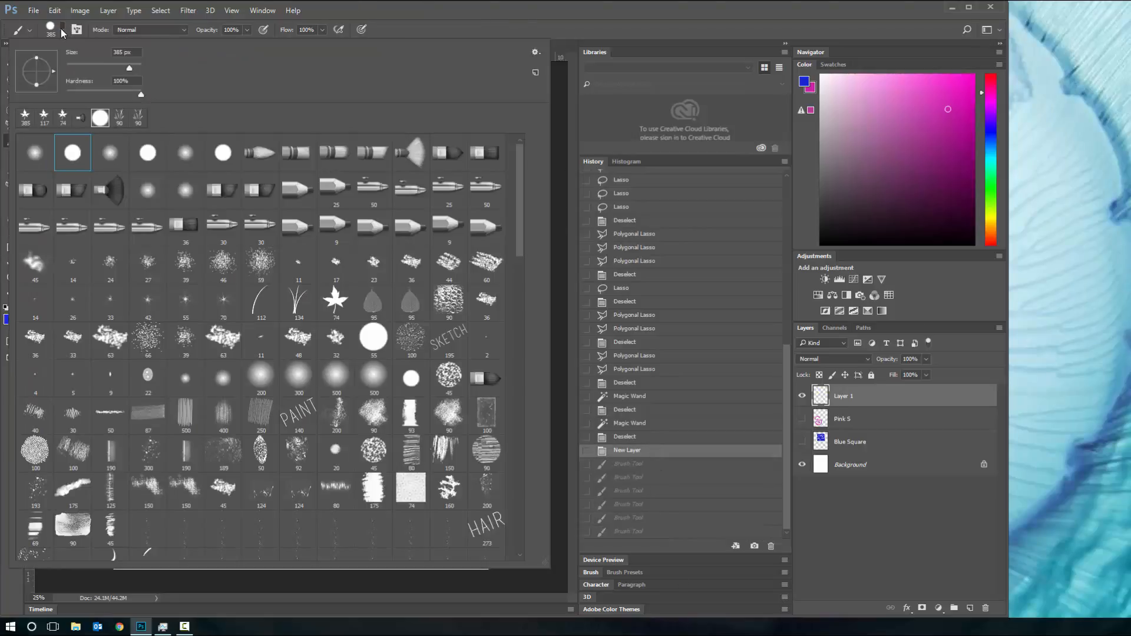
left_click(383, 13)
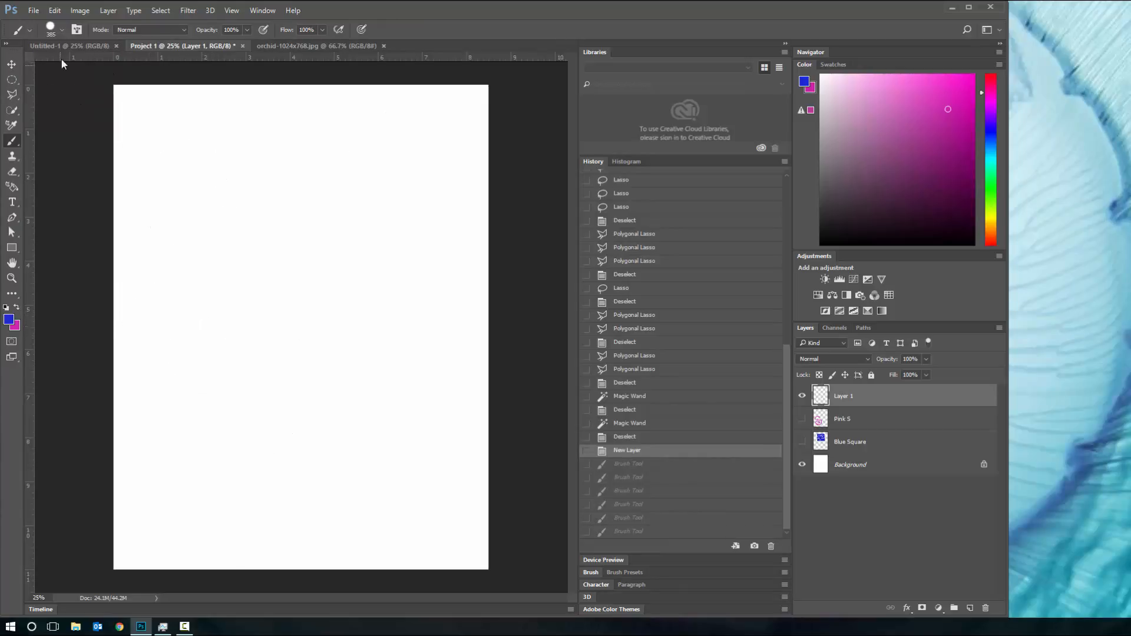
left_click(62, 31)
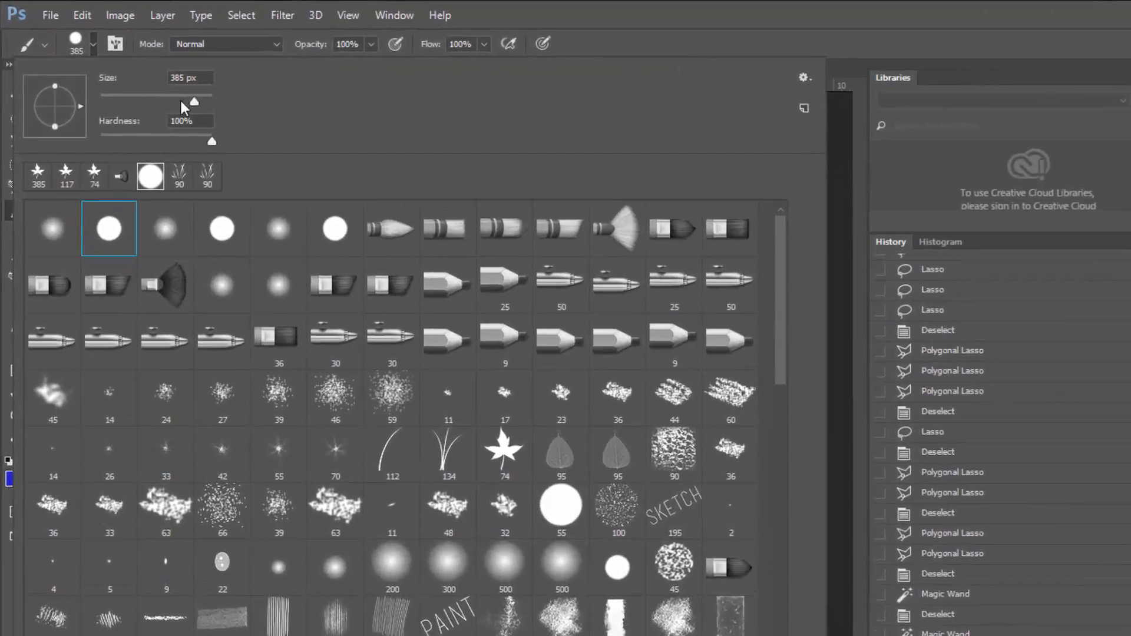
left_click_drag(129, 68, 82, 64)
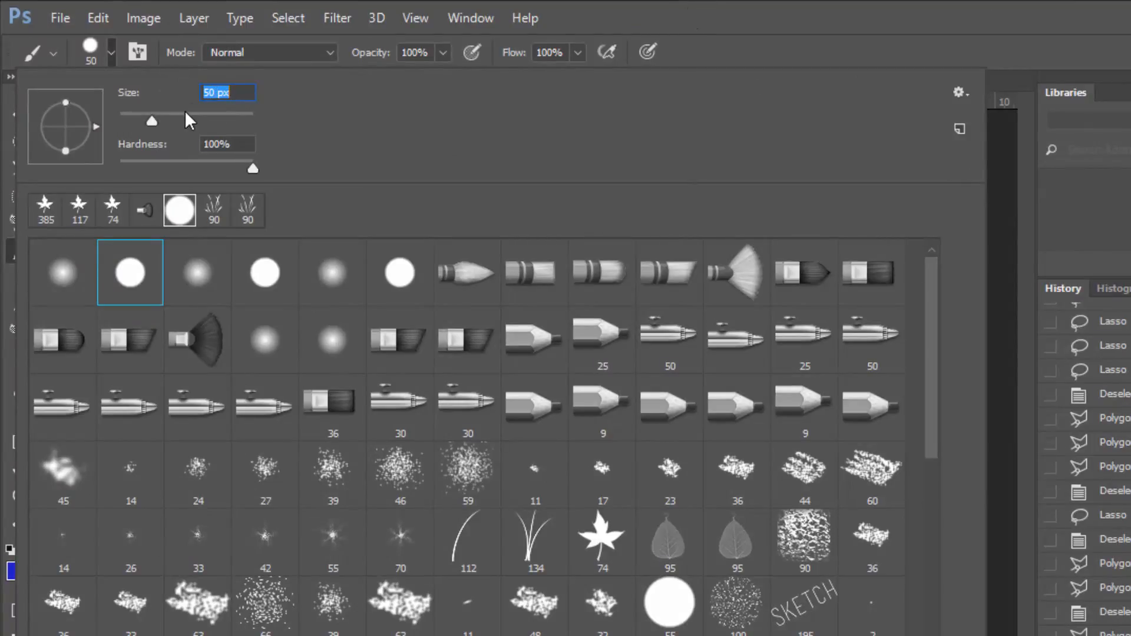
left_click_drag(218, 115, 191, 120)
type("117")
key("Return")
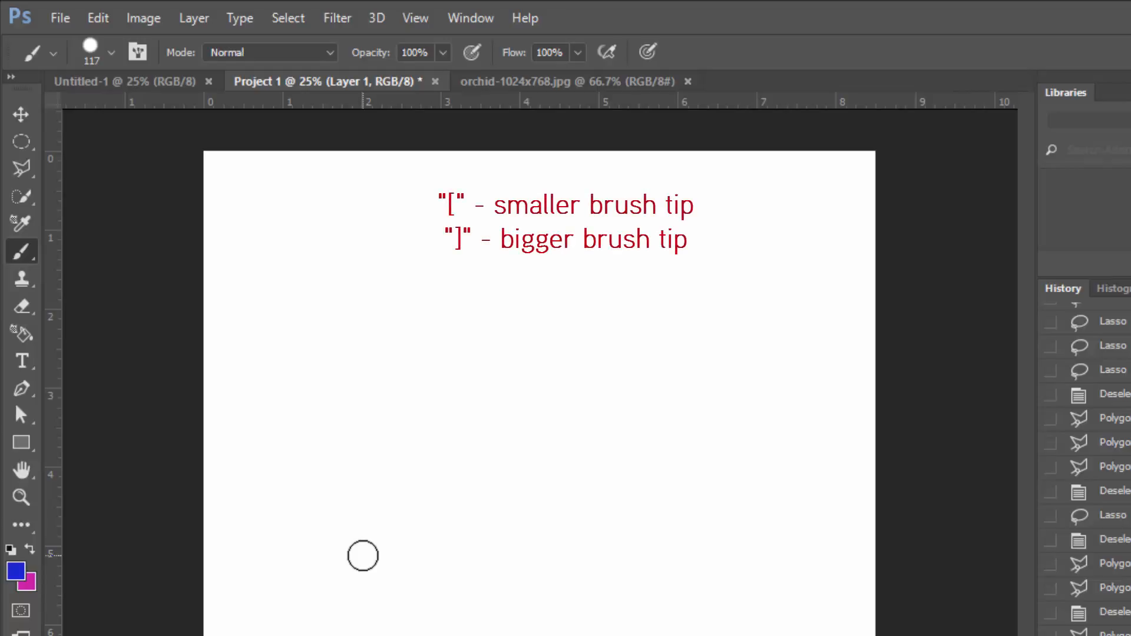
Resize the brush tip in steps, painting a large solid blue oval at 700 px and a thin winding line below it at 60 px
key("bracketright")
key("bracketright")
key("bracketright")
key("bracketright")
key("bracketright")
key("bracketright")
key("bracketright")
key("bracketright")
key("bracketright")
key("bracketright")
key("bracketright")
key("bracketright")
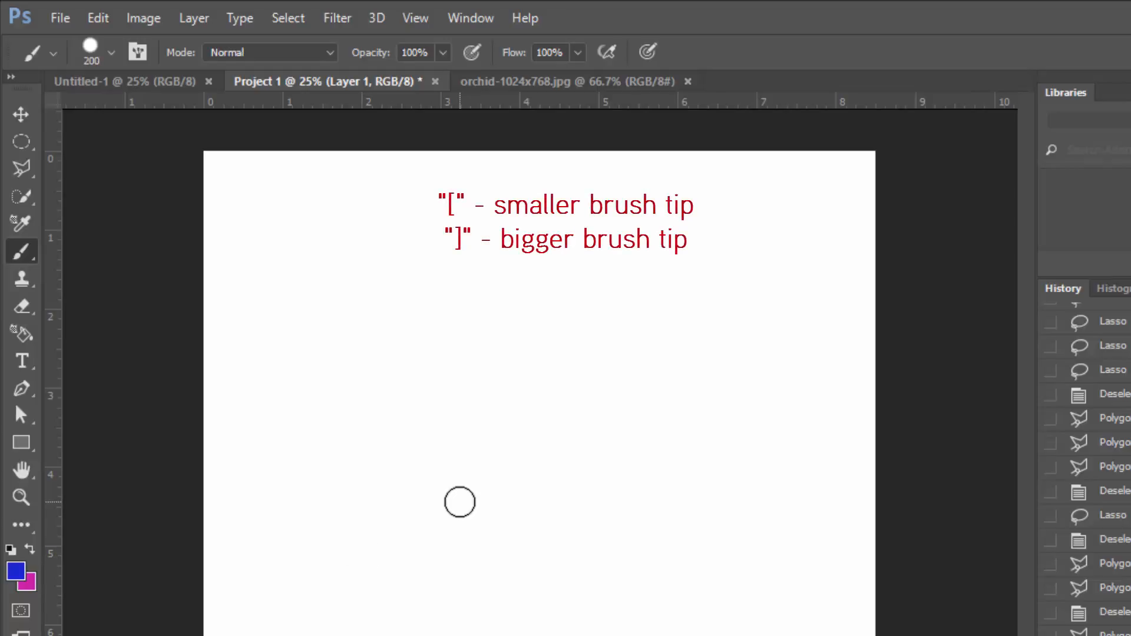
key("bracketleft")
key("bracketleft")
key("bracketleft")
key("bracketleft")
key("bracketright")
key("bracketright")
key("bracketleft")
key("bracketleft")
mouse_move(346, 414)
left_mouse_down()
mouse_move(679, 429)
mouse_move(780, 398)
left_mouse_up()
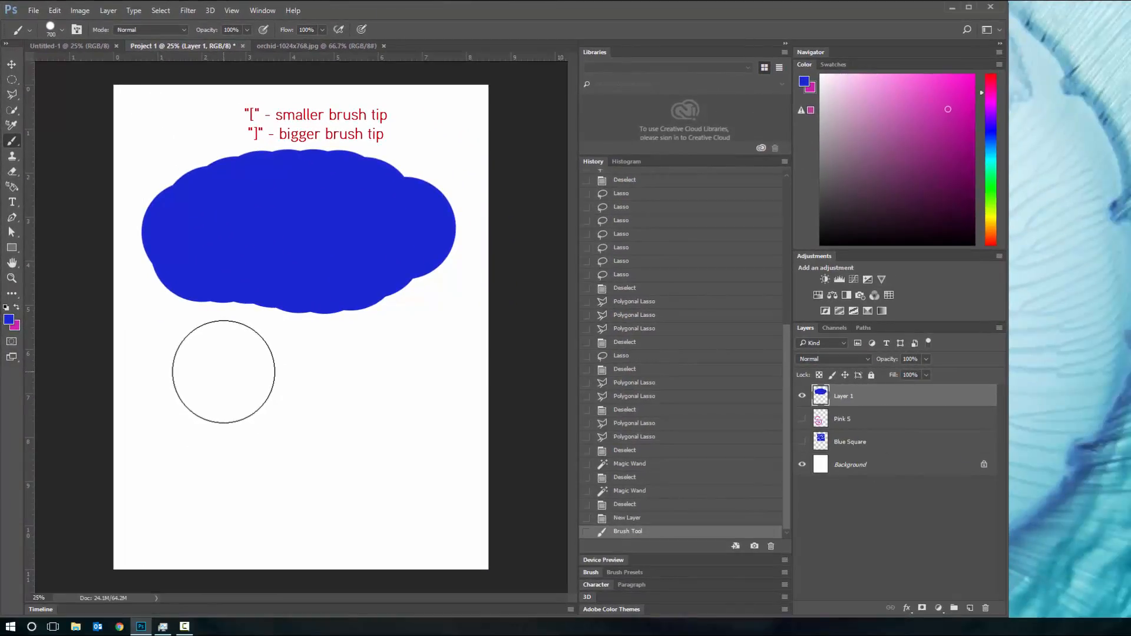
mouse_move(217, 373)
left_mouse_down()
mouse_move(260, 353)
mouse_move(316, 457)
mouse_move(289, 469)
left_mouse_up()
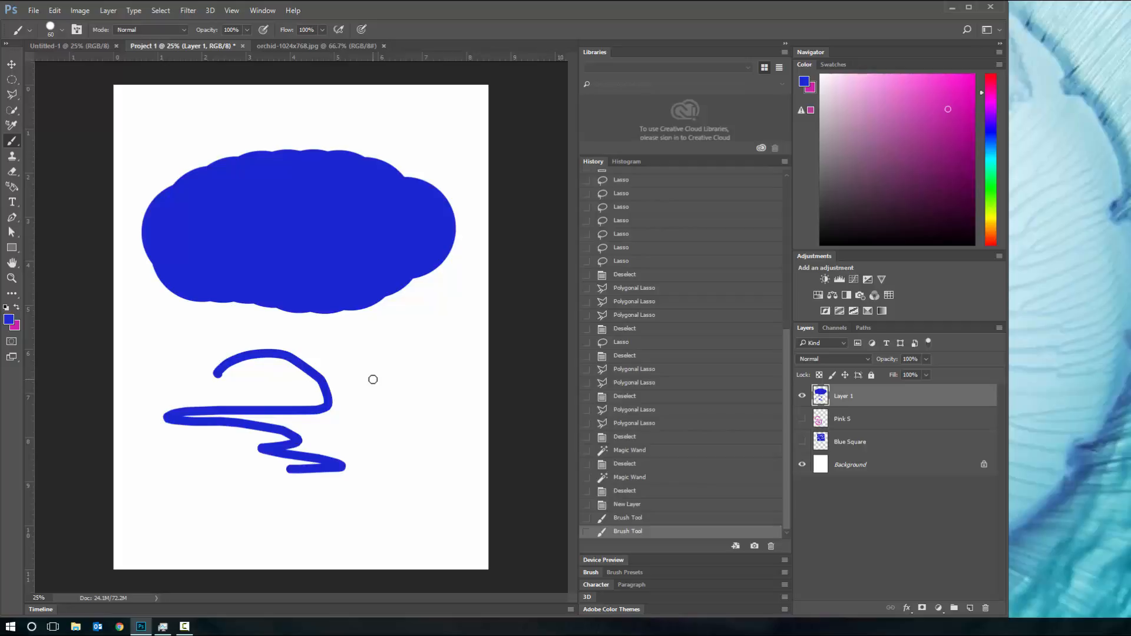
Choose the soft round brush with 0% hardness and paint a 60 px zigzag beside the hard-edged winding line
left_click(62, 30)
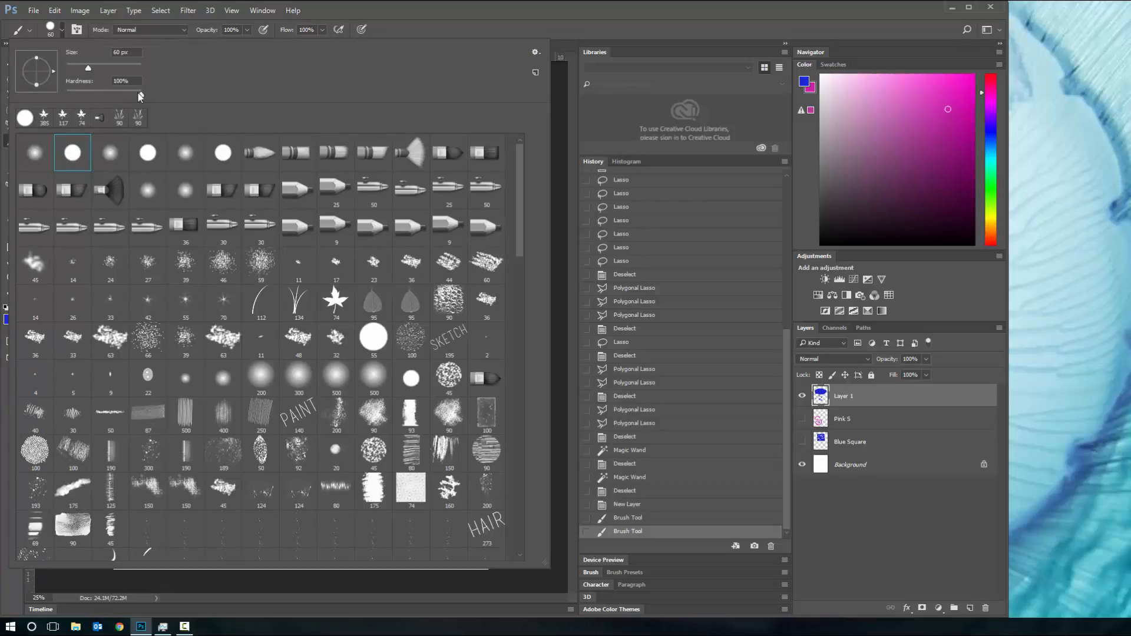
left_click_drag(140, 97, 71, 96)
left_click(36, 165)
left_click(453, 11)
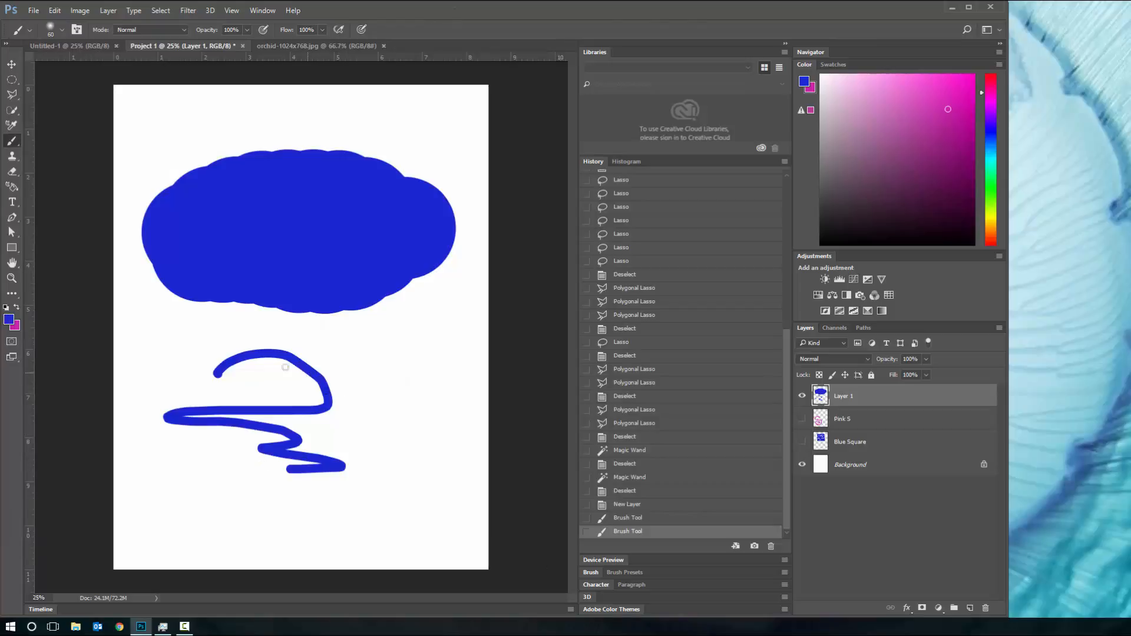
mouse_move(294, 344)
left_mouse_down()
mouse_move(372, 388)
mouse_move(356, 447)
mouse_move(390, 463)
left_mouse_up()
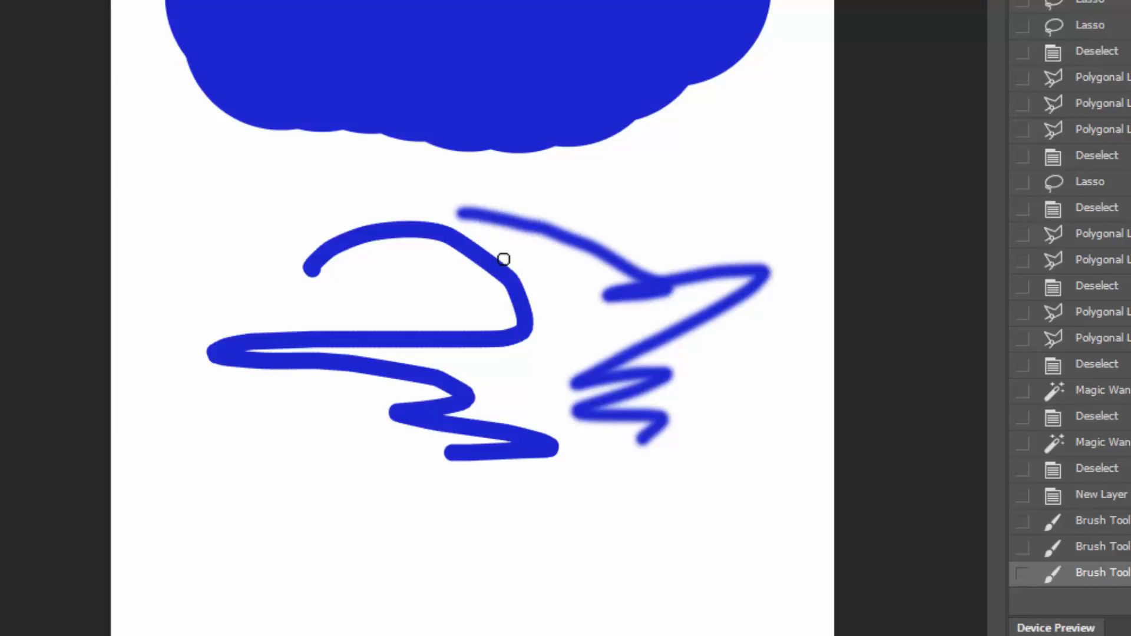
Enlarge the soft brush to 800 px and paint a broad blue band across the bottom of the page
key("bracketright")
key("bracketright")
key("bracketright")
key("bracketright")
key("bracketright")
key("bracketright")
key("bracketright")
key("bracketright")
mouse_move(631, 530)
left_mouse_down()
mouse_move(434, 551)
mouse_move(473, 569)
mouse_move(707, 550)
mouse_move(538, 550)
left_mouse_up()
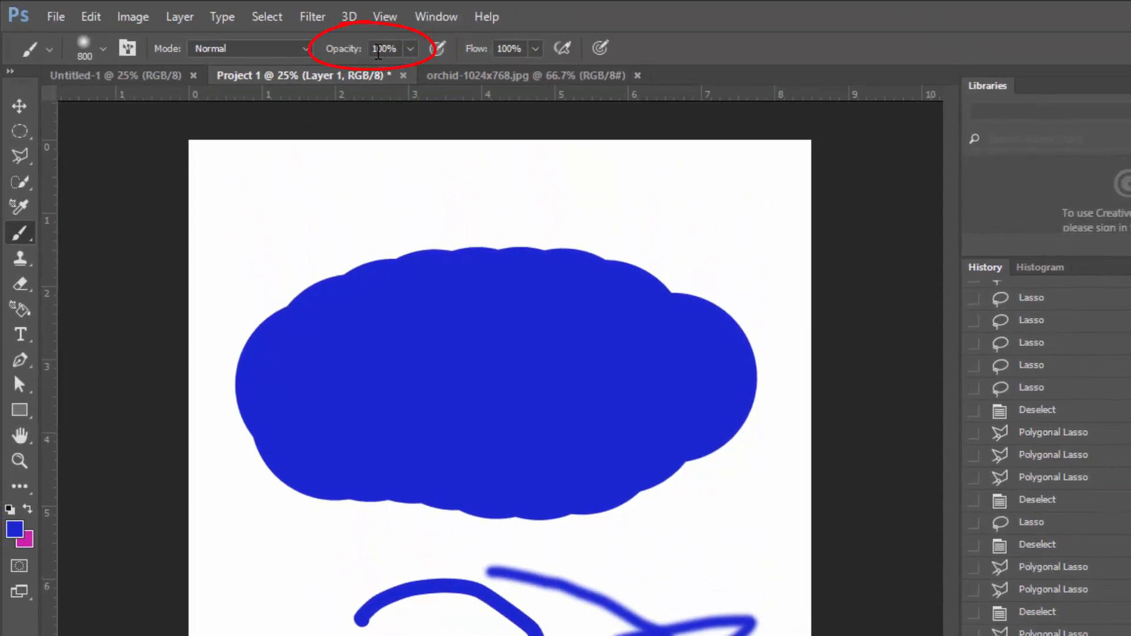
Set the brush opacity to 50%
left_click(385, 52)
type("50")
left_click(411, 49)
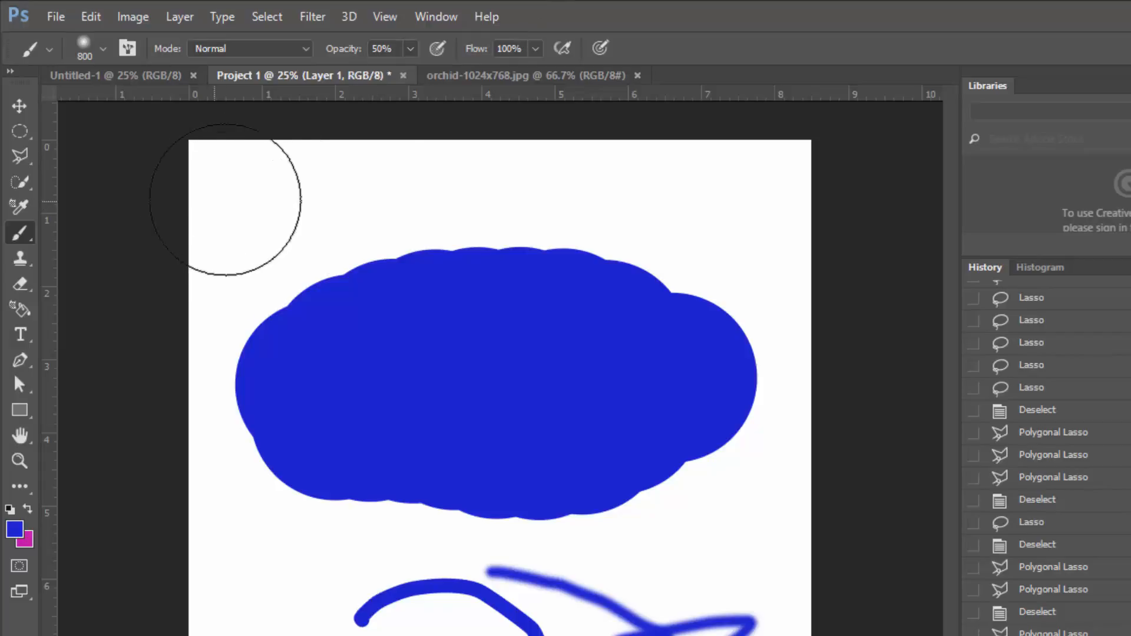
Paint broad half-transparent strokes around the blue oval and over the two thin lines
mouse_move(246, 197)
left_mouse_down()
mouse_move(569, 185)
mouse_move(186, 214)
mouse_move(884, 273)
mouse_move(266, 298)
mouse_move(807, 329)
mouse_move(205, 326)
mouse_move(858, 366)
mouse_move(342, 260)
mouse_move(208, 333)
mouse_move(700, 278)
mouse_move(873, 417)
left_mouse_up()
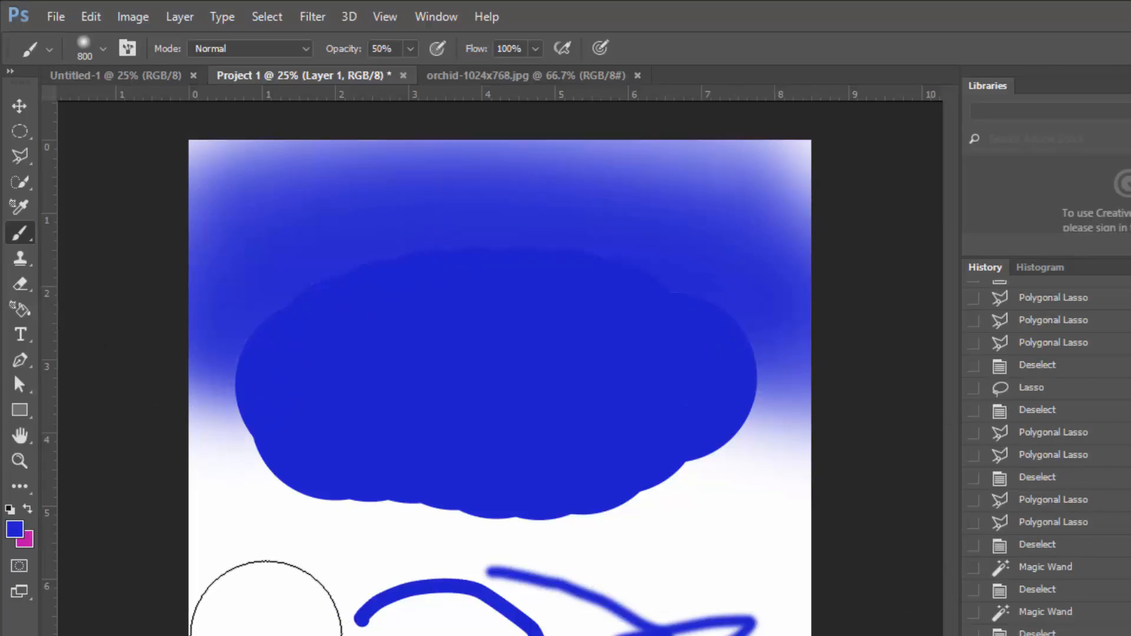
mouse_move(265, 619)
left_mouse_down()
mouse_move(803, 581)
mouse_move(808, 548)
left_mouse_up()
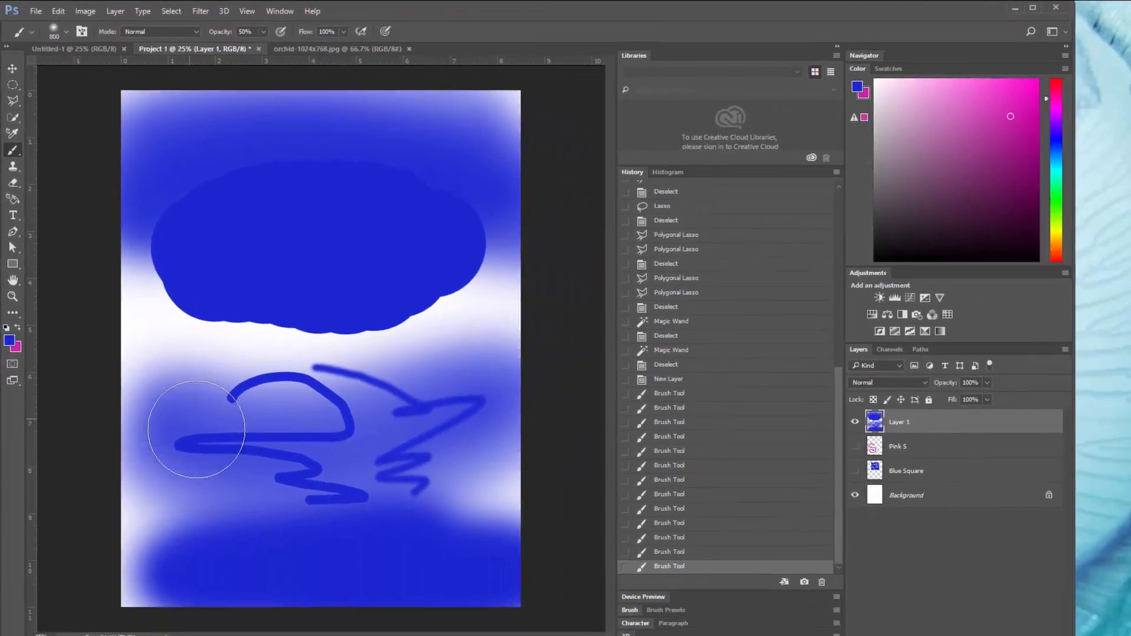
left_click_drag(196, 429, 503, 355)
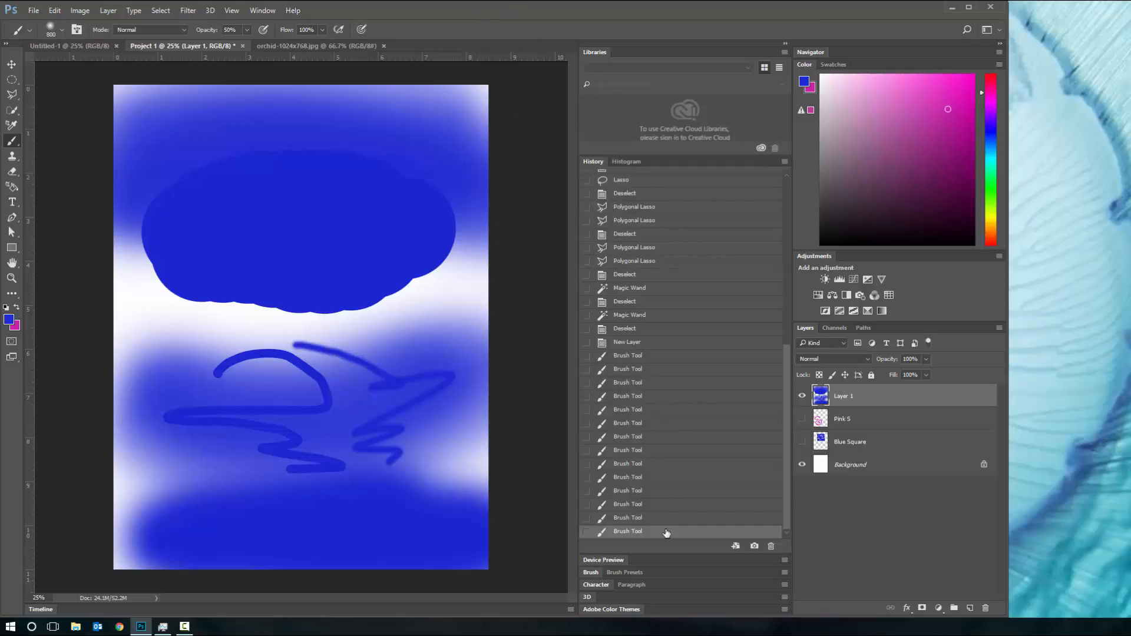
Revert the document to the fourth Brush Tool history state and paint overlapping 50% opacity strokes over the two thin lines
left_click(627, 346)
left_click(639, 366)
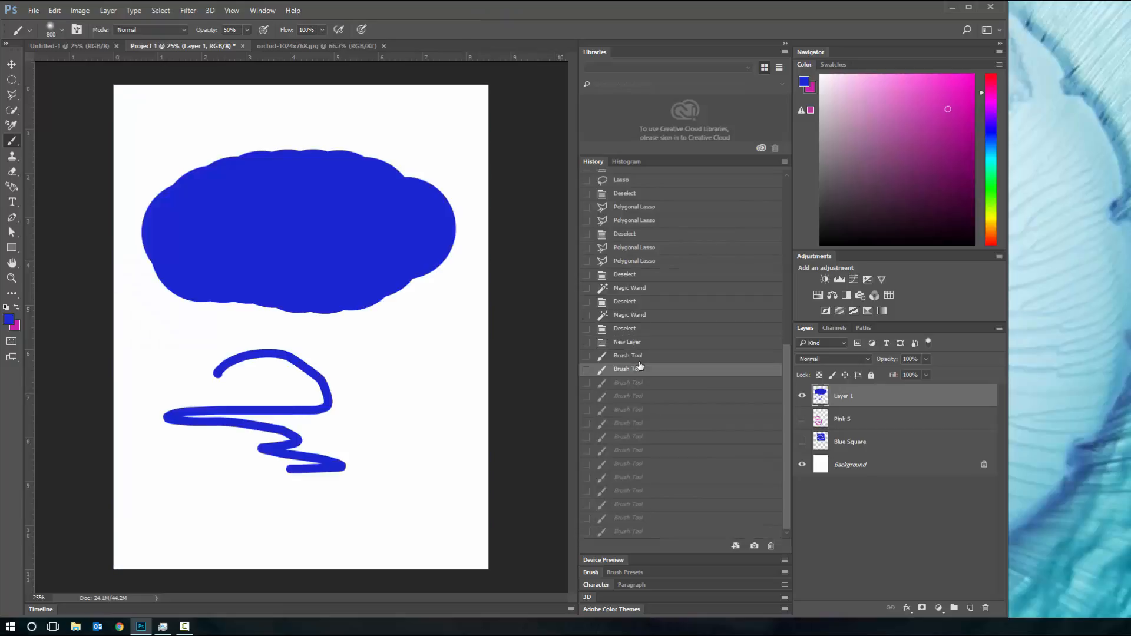
left_click(647, 397)
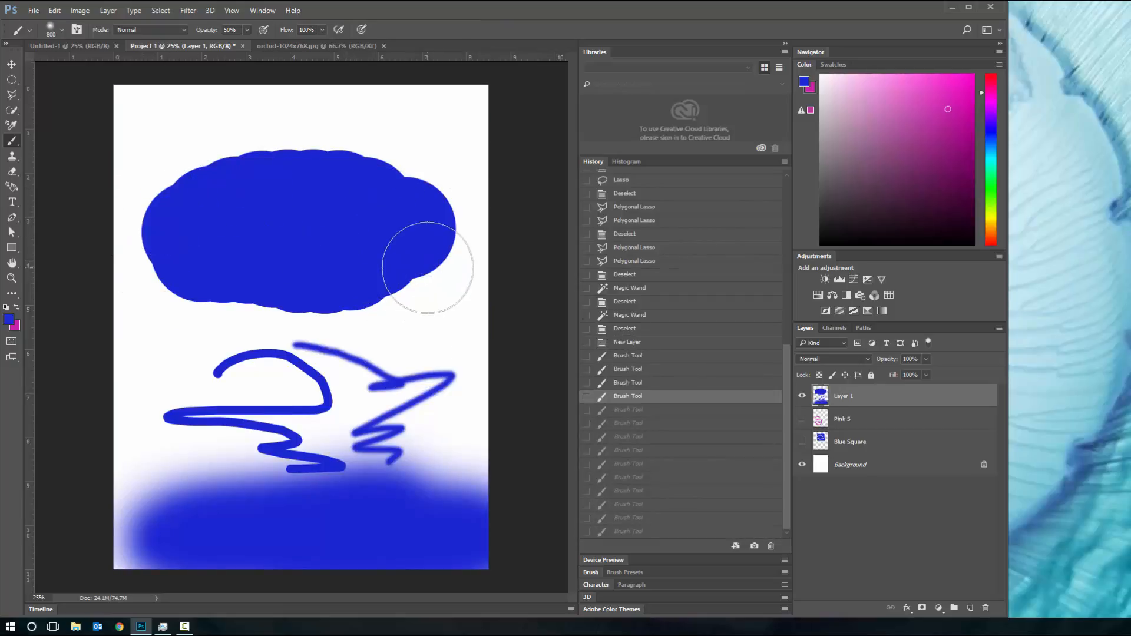
mouse_move(404, 379)
left_mouse_down()
mouse_move(411, 348)
mouse_move(366, 391)
mouse_move(404, 379)
mouse_move(281, 416)
mouse_move(253, 379)
mouse_move(188, 389)
left_mouse_up()
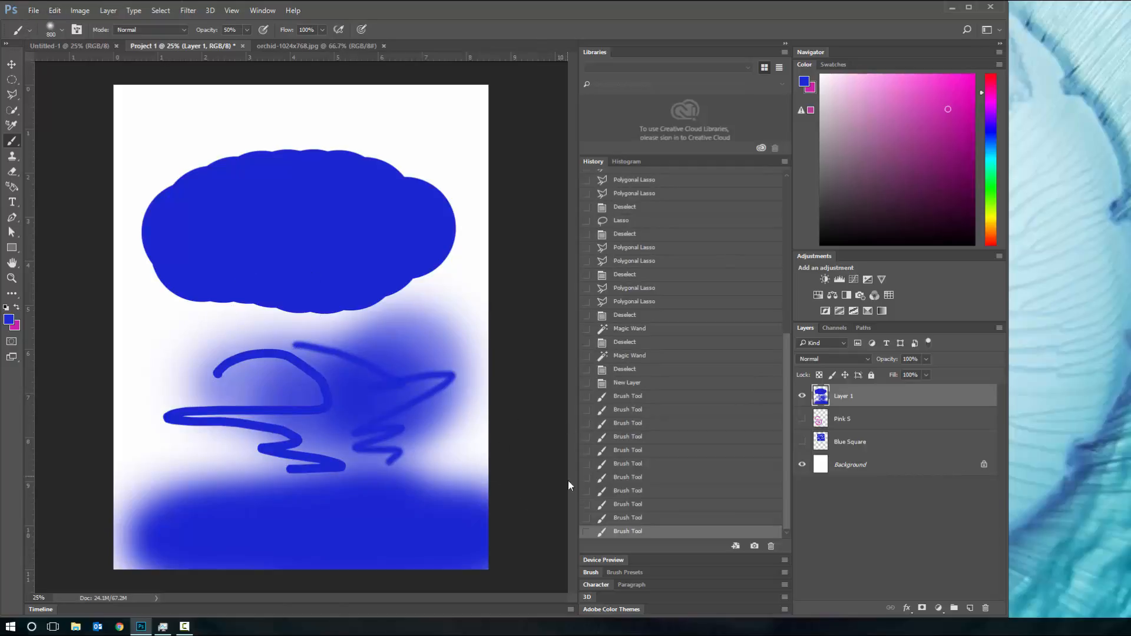
Open the detailed brush settings and enable Shape Dynamics with a Size Jitter of 96%
left_click(591, 572)
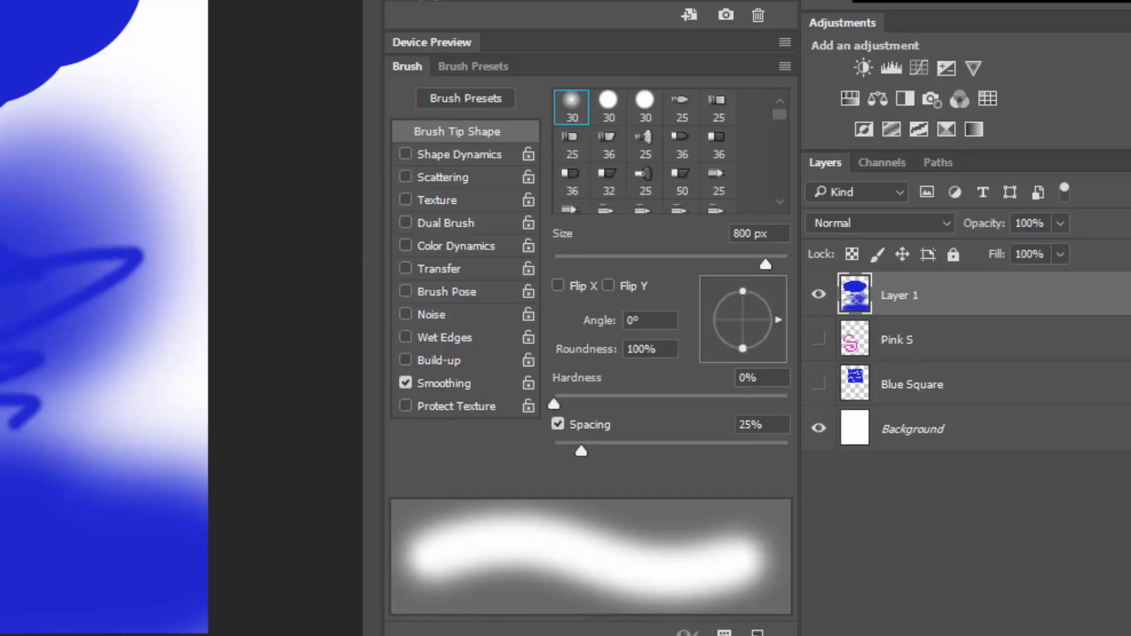
left_click(445, 155)
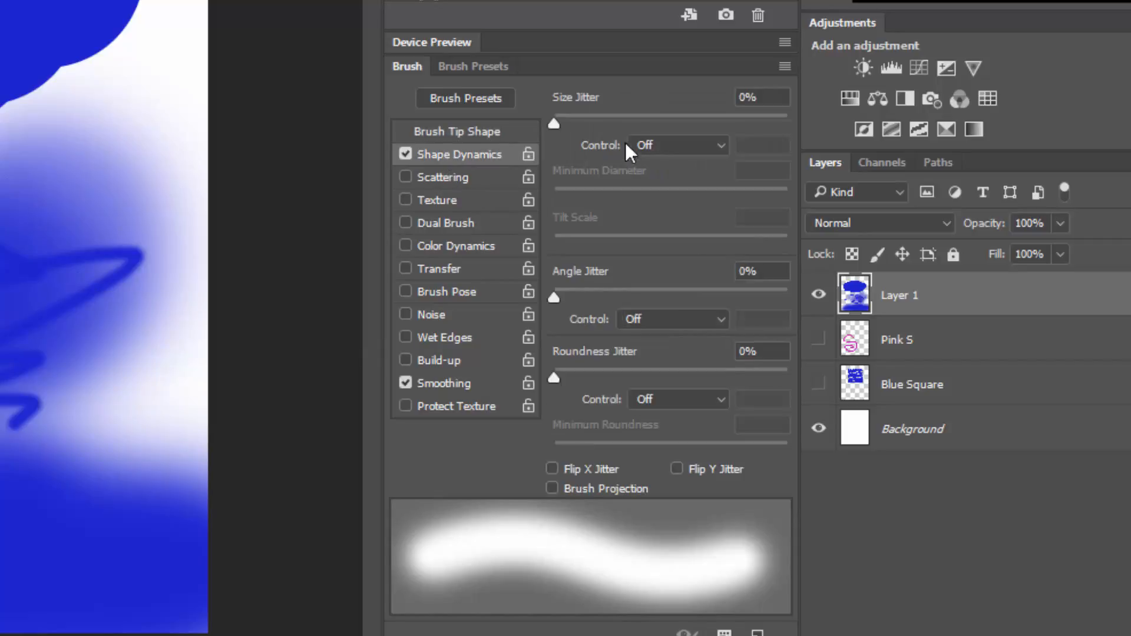
left_click_drag(554, 123, 778, 122)
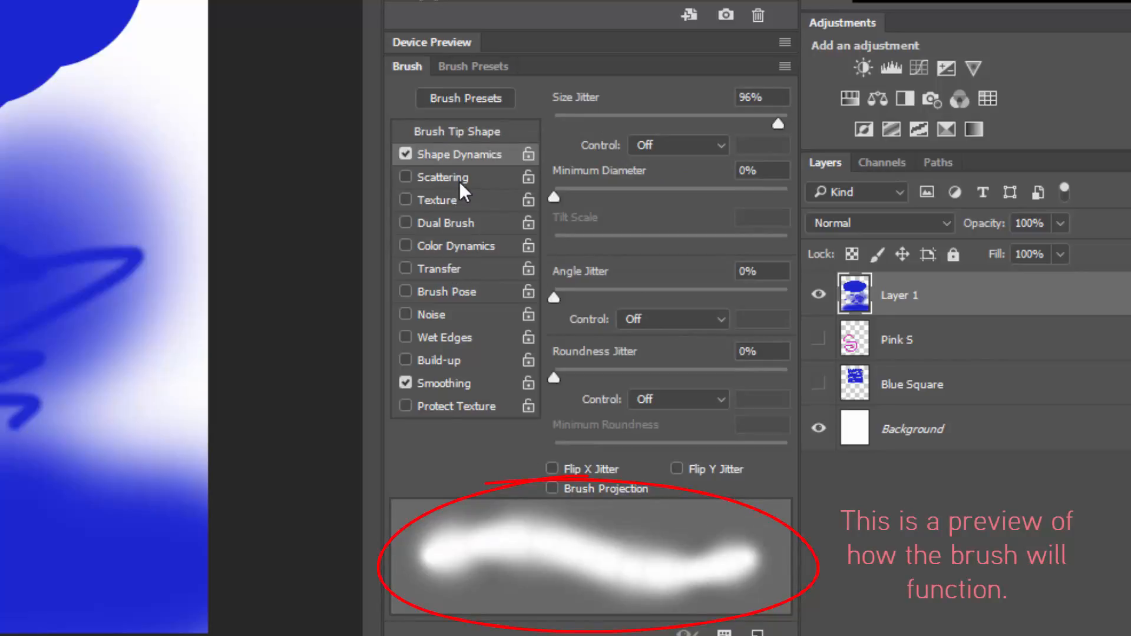
Enable Scattering with Scatter 196%, Count 2 and Count Jitter 27%
left_click(443, 178)
mouse_move(627, 112)
left_mouse_down()
mouse_move(655, 119)
mouse_move(600, 121)
left_mouse_up()
mouse_move(554, 204)
left_mouse_down()
mouse_move(589, 196)
mouse_move(575, 195)
left_mouse_up()
left_click_drag(554, 251, 618, 247)
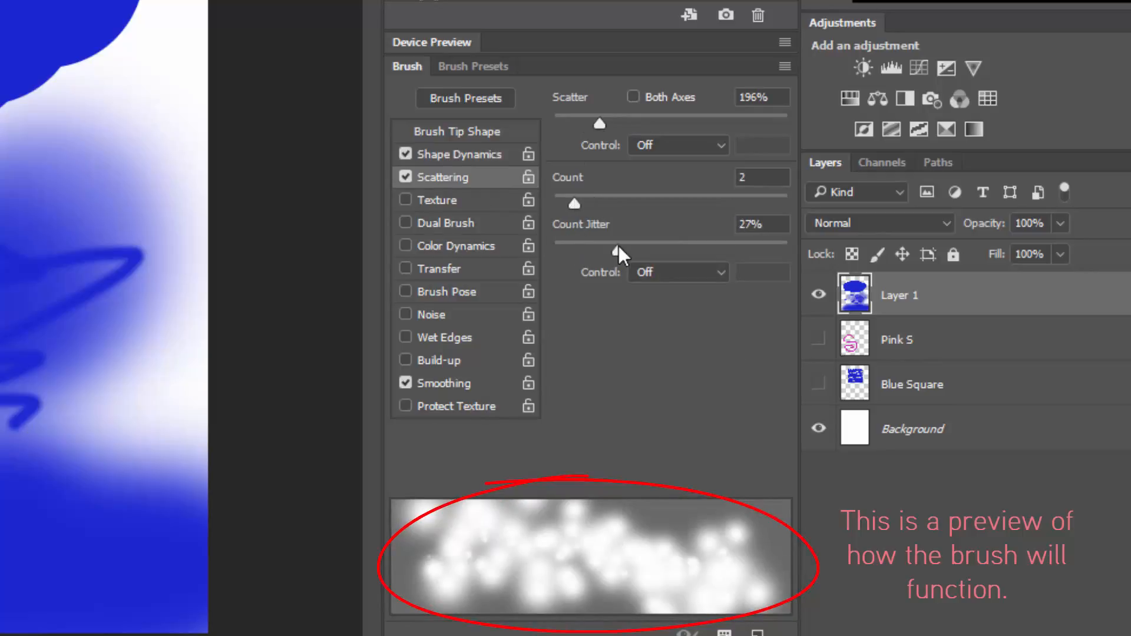
Set Shape Dynamics to Size Jitter 100%, Minimum Diameter 11%, Angle Jitter 59%, Roundness Jitter 13% and Minimum Roundness 35%
left_click(447, 154)
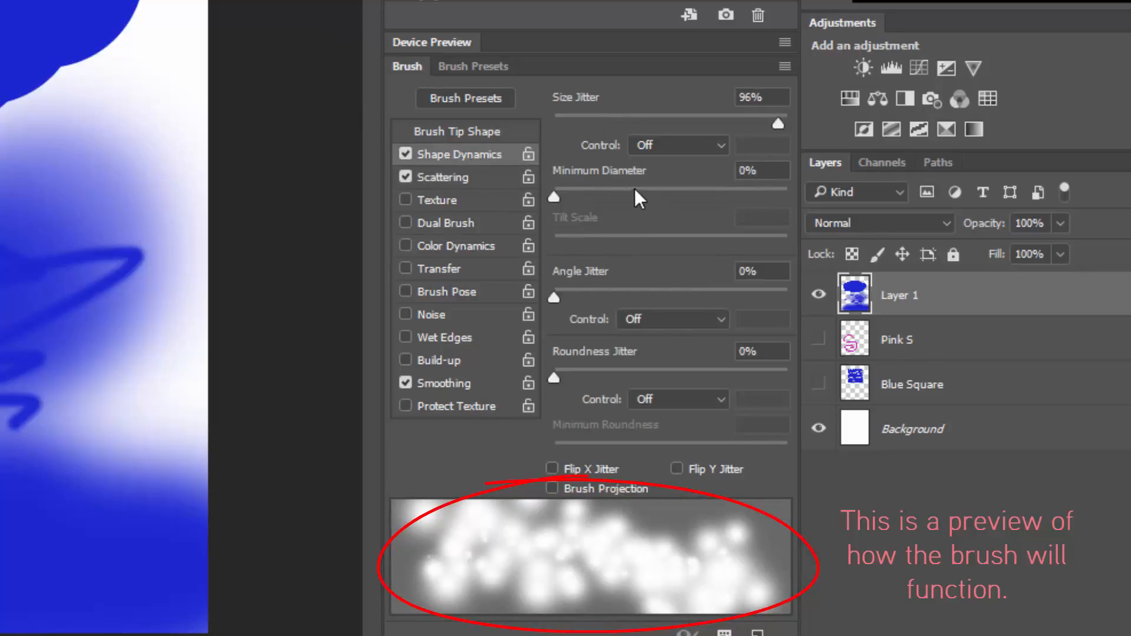
left_click_drag(574, 190, 580, 190)
left_click_drag(583, 291, 692, 292)
left_click_drag(555, 376, 585, 371)
left_click_drag(555, 449, 673, 451)
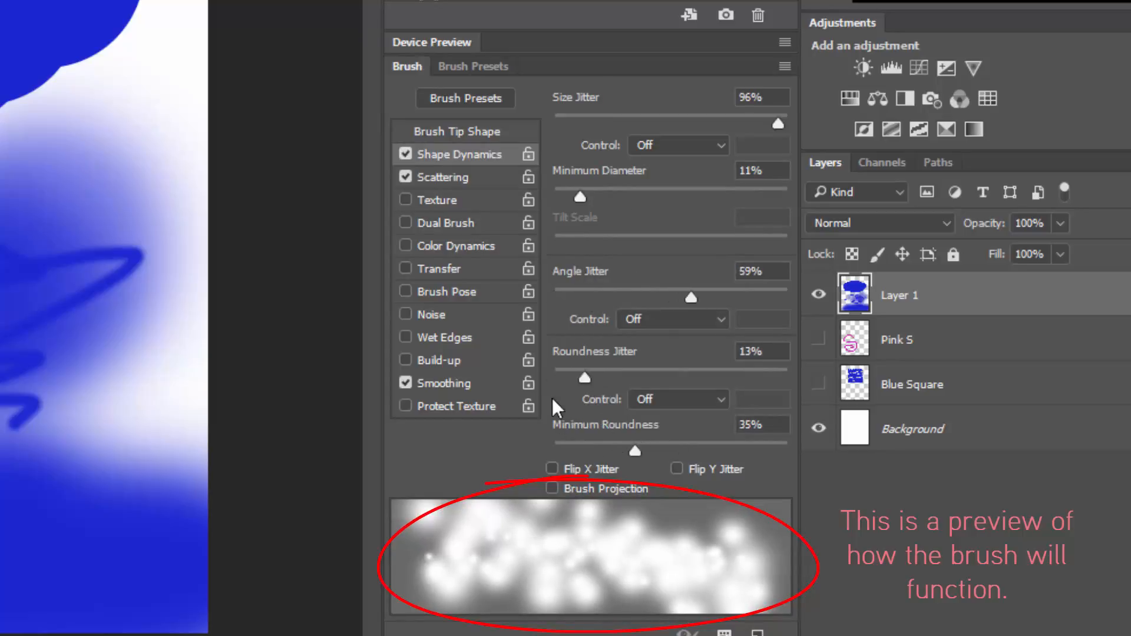
mouse_move(623, 118)
left_mouse_down()
mouse_move(612, 115)
mouse_move(831, 121)
left_mouse_up()
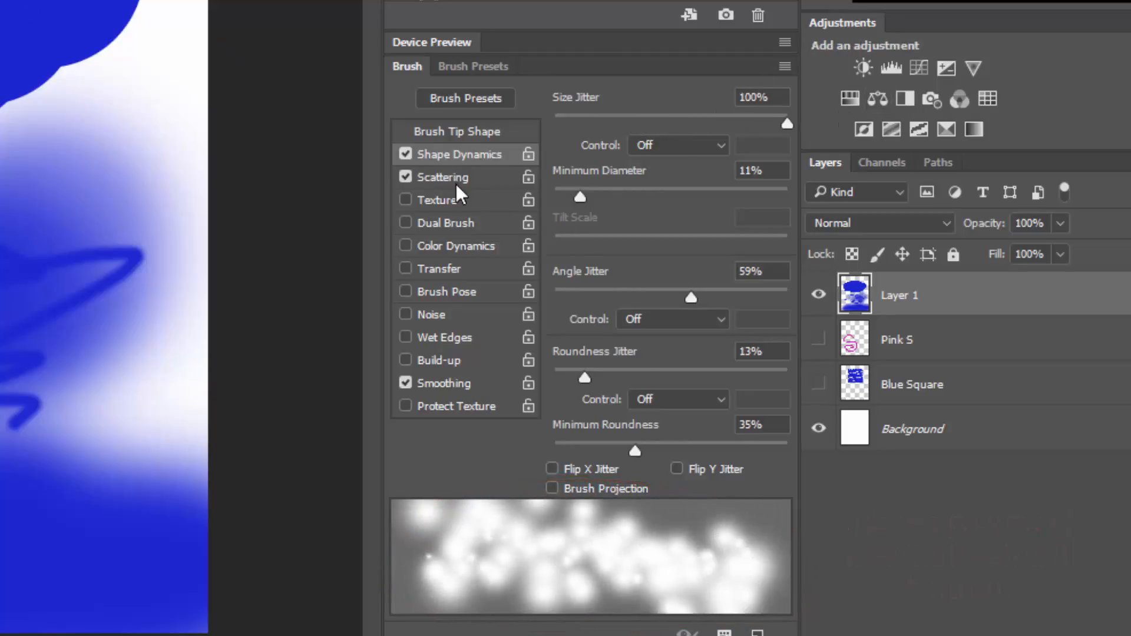
Adjust Scattering to Scatter 123%, Count 4 and Count Jitter 39%
left_click(472, 180)
mouse_move(598, 120)
left_mouse_down()
mouse_move(580, 118)
mouse_move(809, 159)
mouse_move(546, 91)
mouse_move(586, 94)
left_mouse_up()
mouse_move(581, 197)
left_mouse_down()
mouse_move(740, 199)
mouse_move(669, 199)
mouse_move(597, 177)
left_mouse_up()
mouse_move(627, 242)
left_mouse_down()
mouse_move(725, 246)
mouse_move(646, 245)
left_mouse_up()
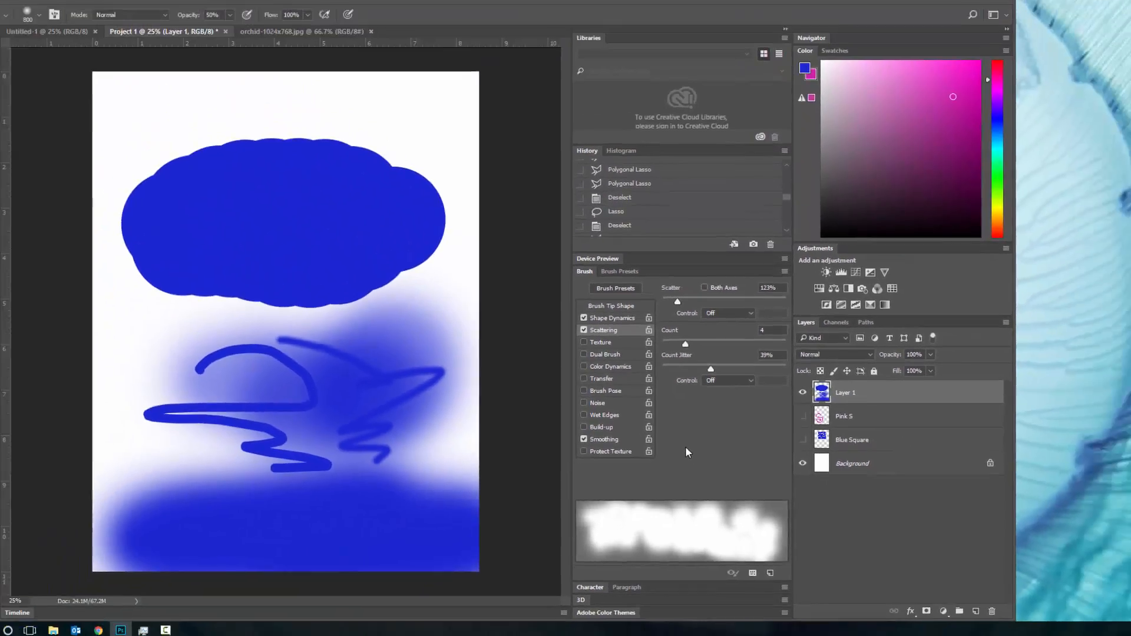
Reduce the brush size to 125 px and paint a scattered back-and-forth stroke above the large blue oval
key("bracketleft")
key("bracketleft")
key("bracketleft")
key("bracketleft")
key("bracketleft")
key("bracketleft")
key("bracketleft")
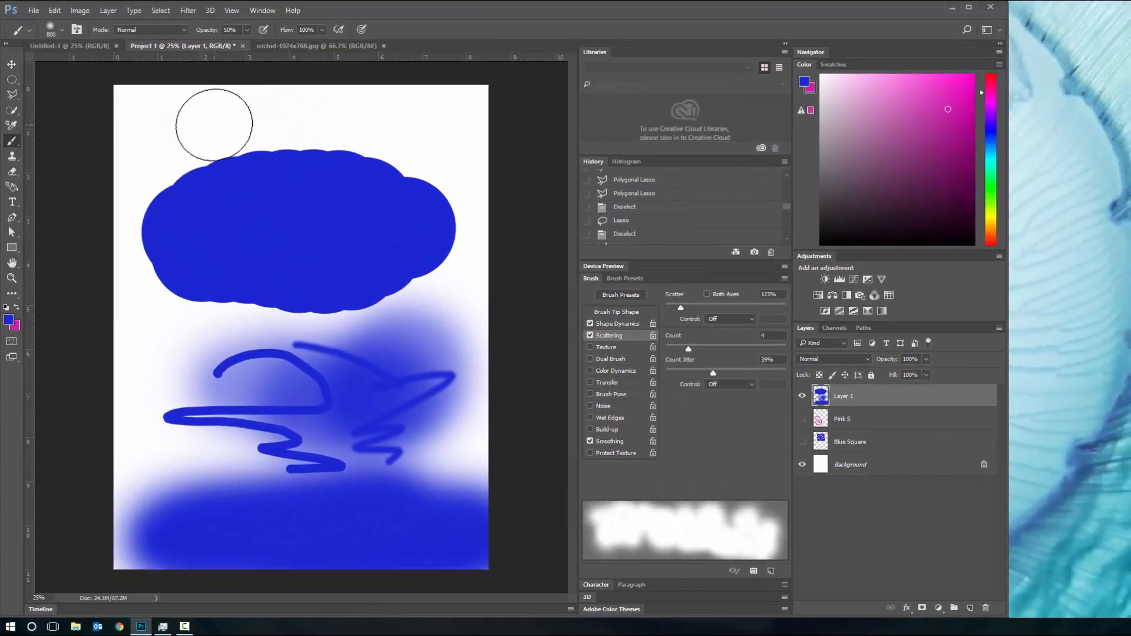
key("bracketleft")
key("bracketleft")
key("bracketleft")
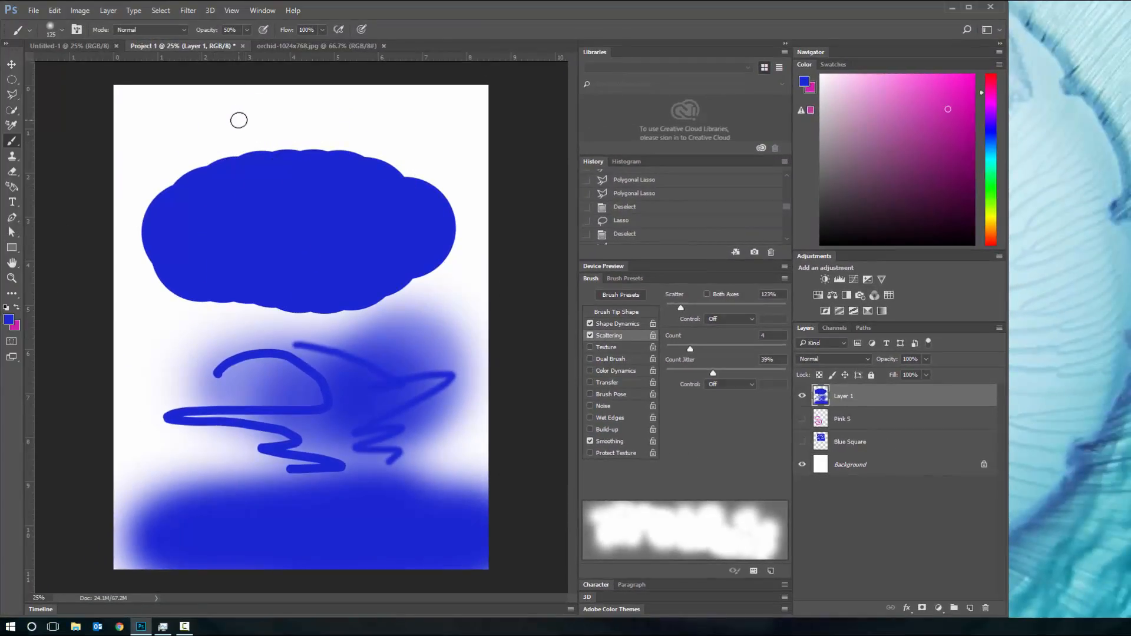
mouse_move(182, 126)
left_mouse_down()
mouse_move(294, 123)
mouse_move(131, 140)
mouse_move(282, 132)
mouse_move(210, 153)
mouse_move(132, 142)
left_mouse_up()
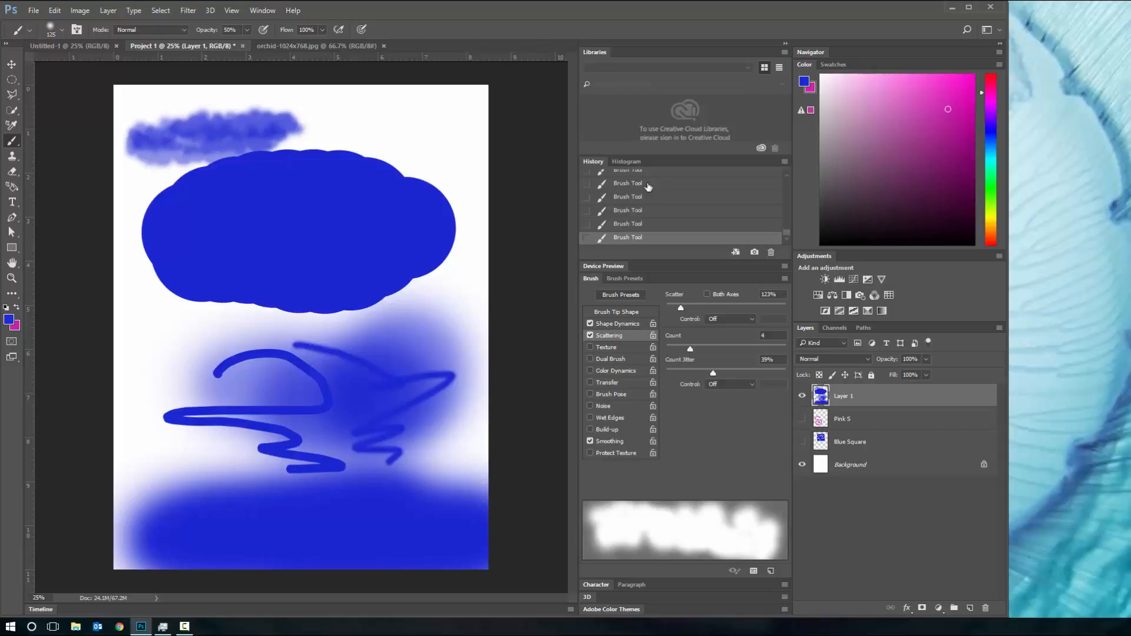
Choose the 74 px Scattered Maple Leaves brush preset
left_click(625, 278)
left_click(646, 321)
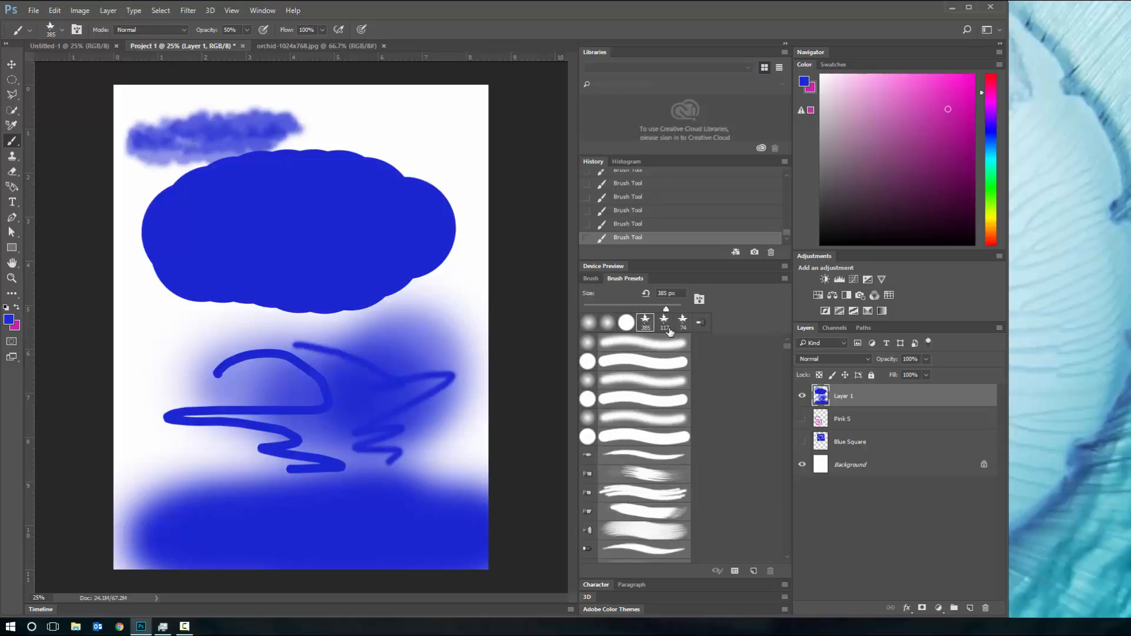
left_click(680, 327)
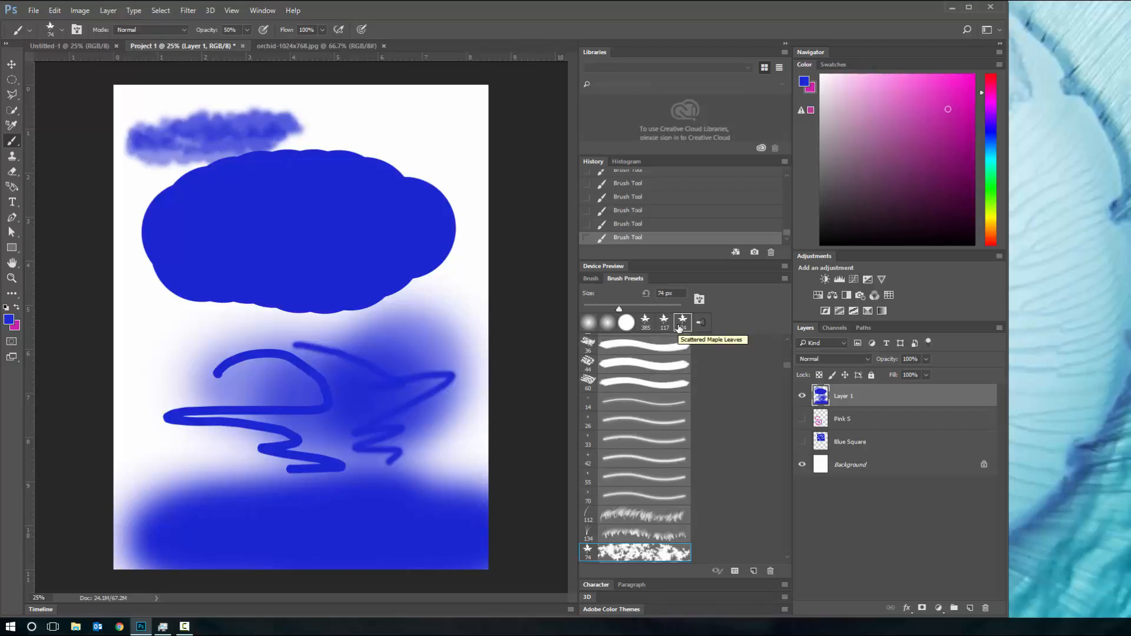
Review the maple leaf brush's Shape Dynamics and Scattering settings, and paint a winding leaf stroke across the oval and the strokes beneath it
left_click(590, 278)
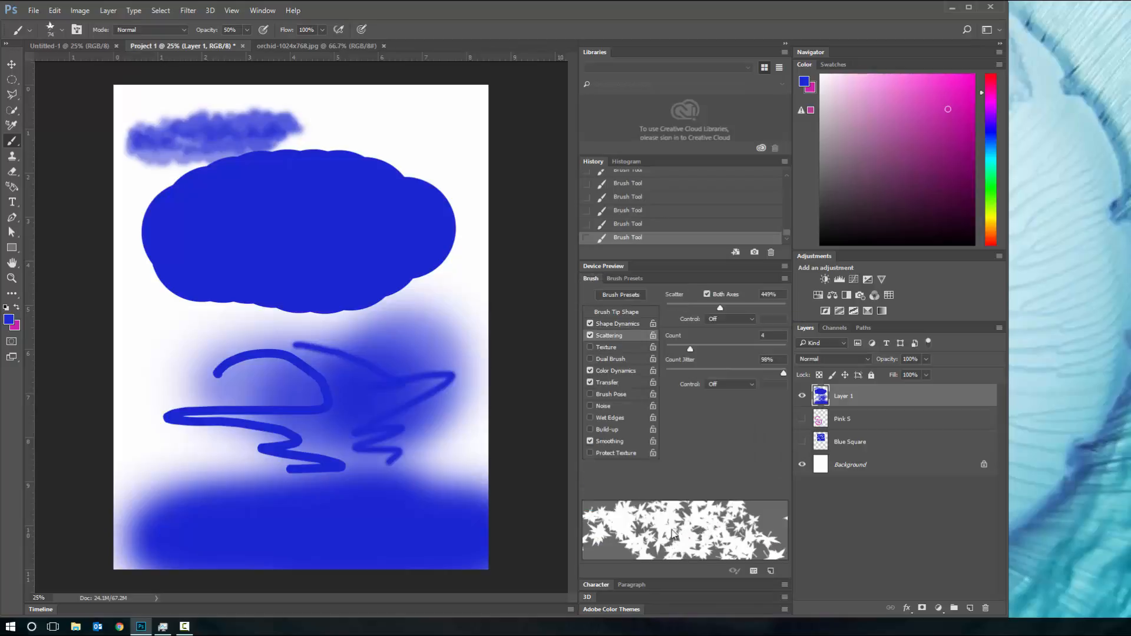
left_click(628, 324)
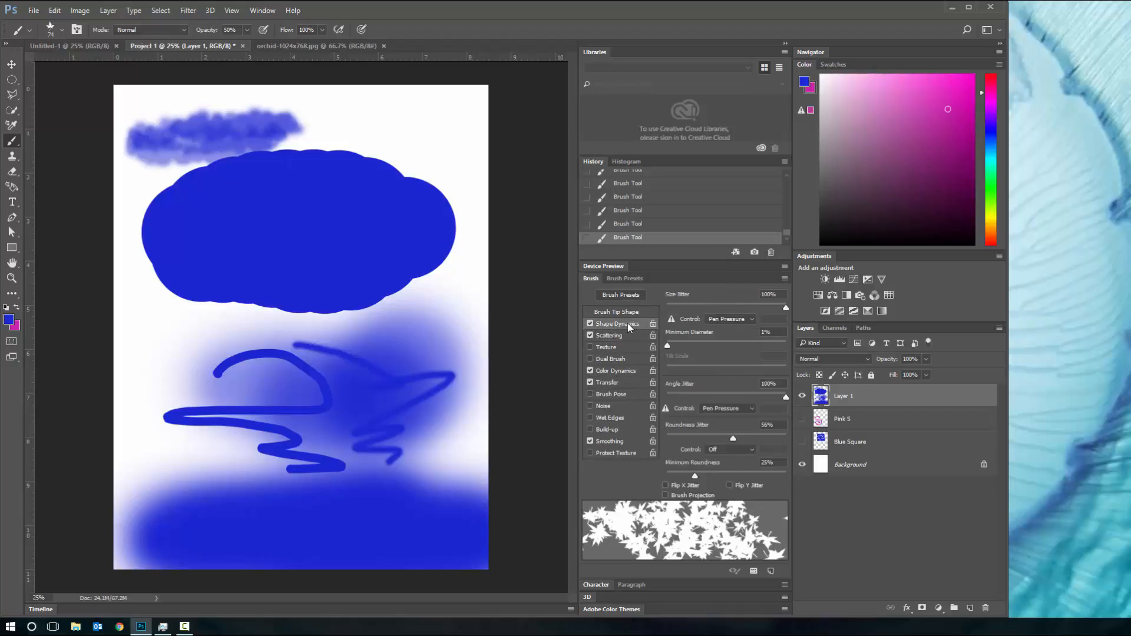
left_click(616, 337)
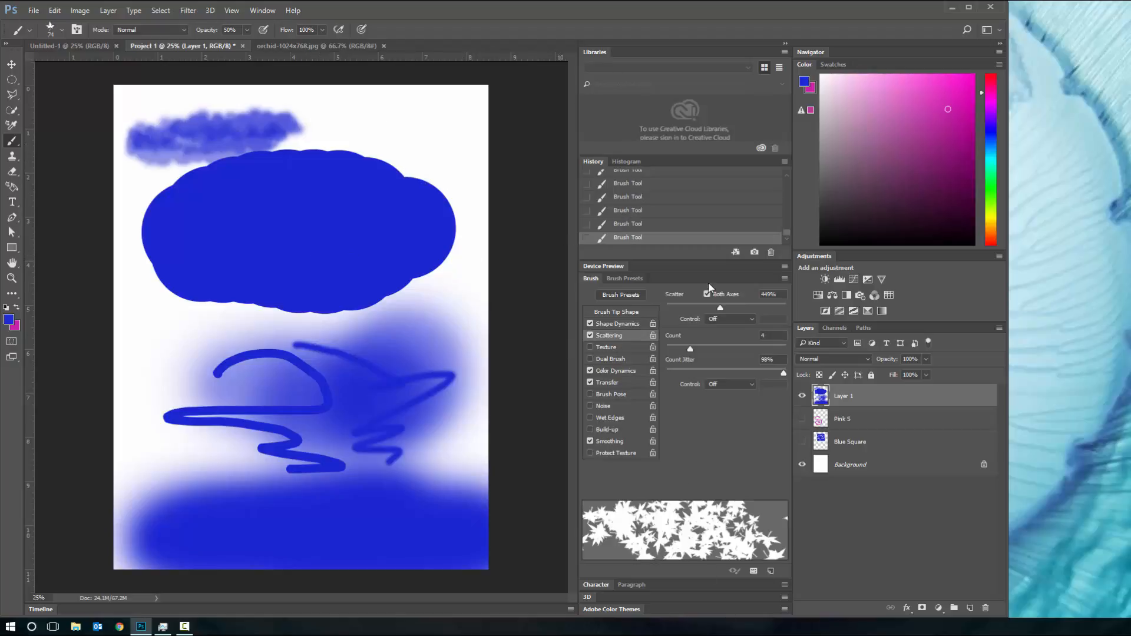
mouse_move(450, 190)
left_mouse_down()
mouse_move(354, 255)
mouse_move(185, 428)
mouse_move(343, 352)
mouse_move(480, 318)
left_mouse_up()
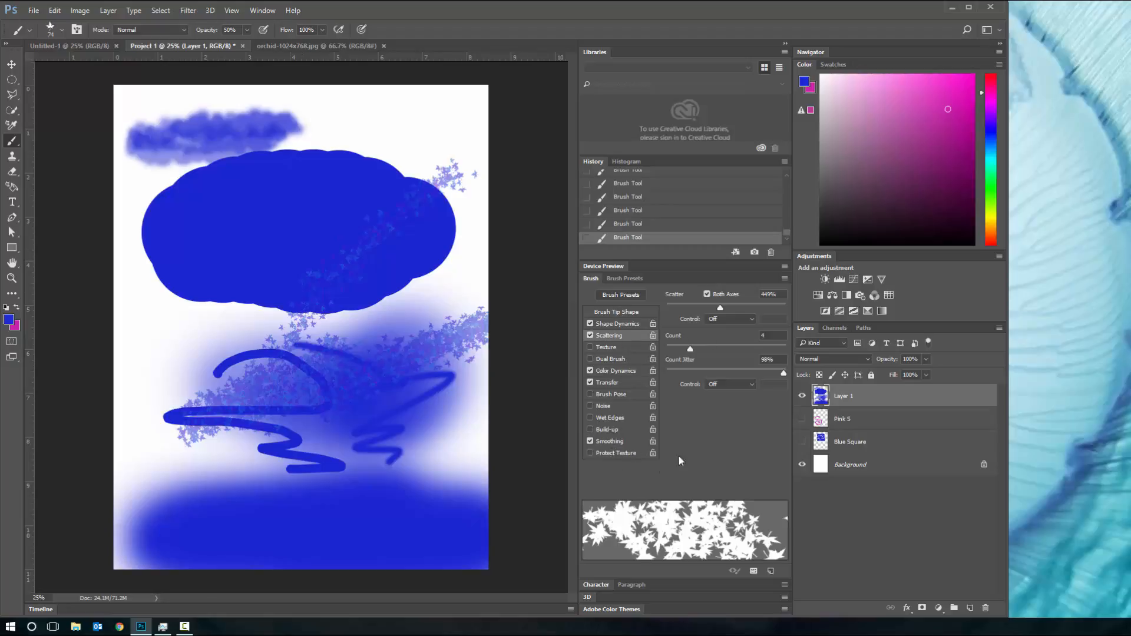
Collapse the detailed brush settings and take a look at the available brush presets
double_click(589, 278)
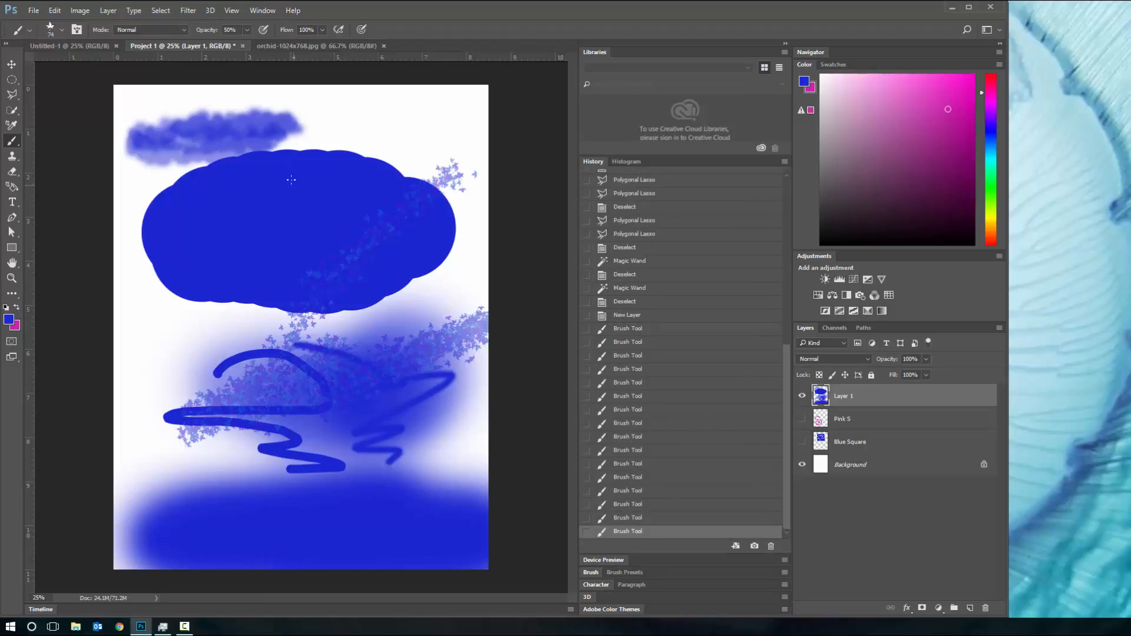
left_click(61, 29)
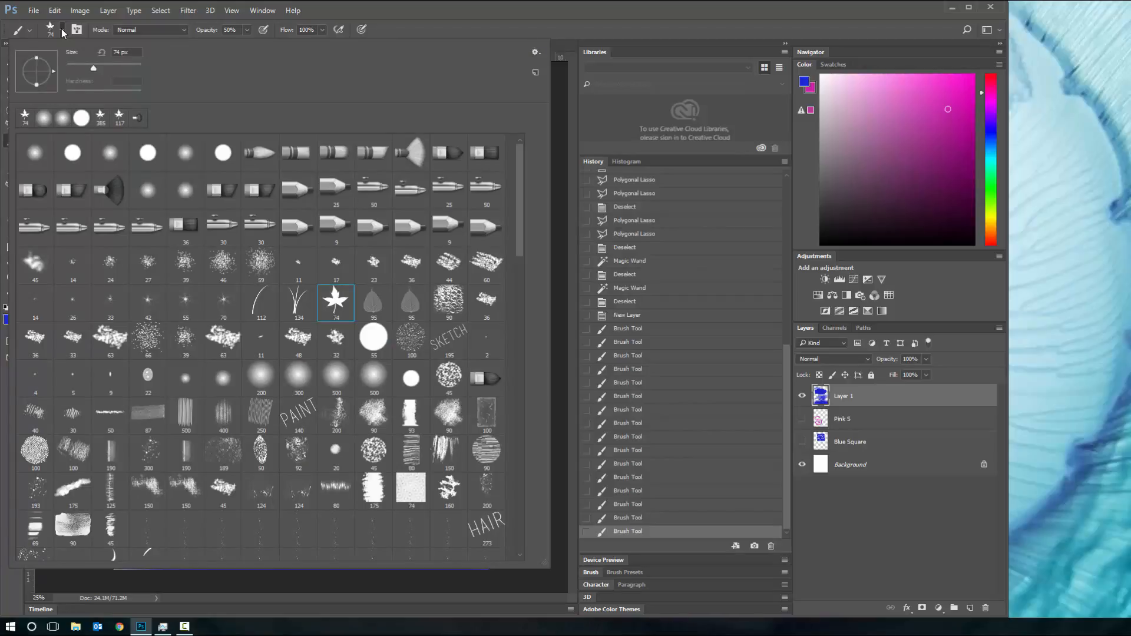
left_click(402, 8)
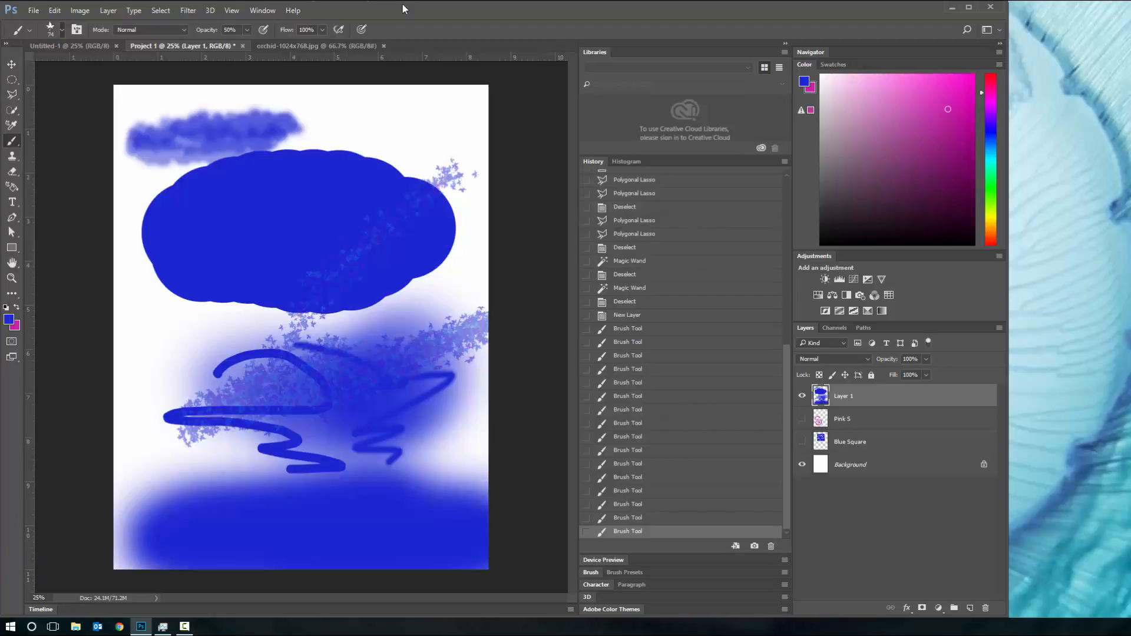
Erase diagonal and back-and-forth strokes through the blue oval and the paint below it with a soft 100 px Eraser Tool
left_click(14, 175)
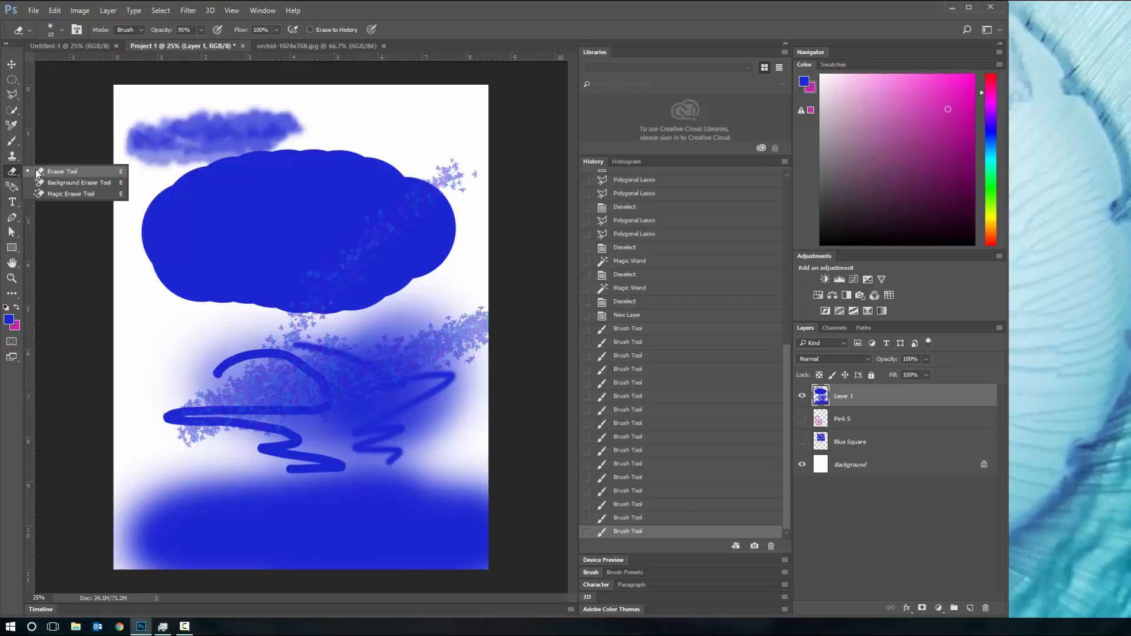
left_click(37, 171)
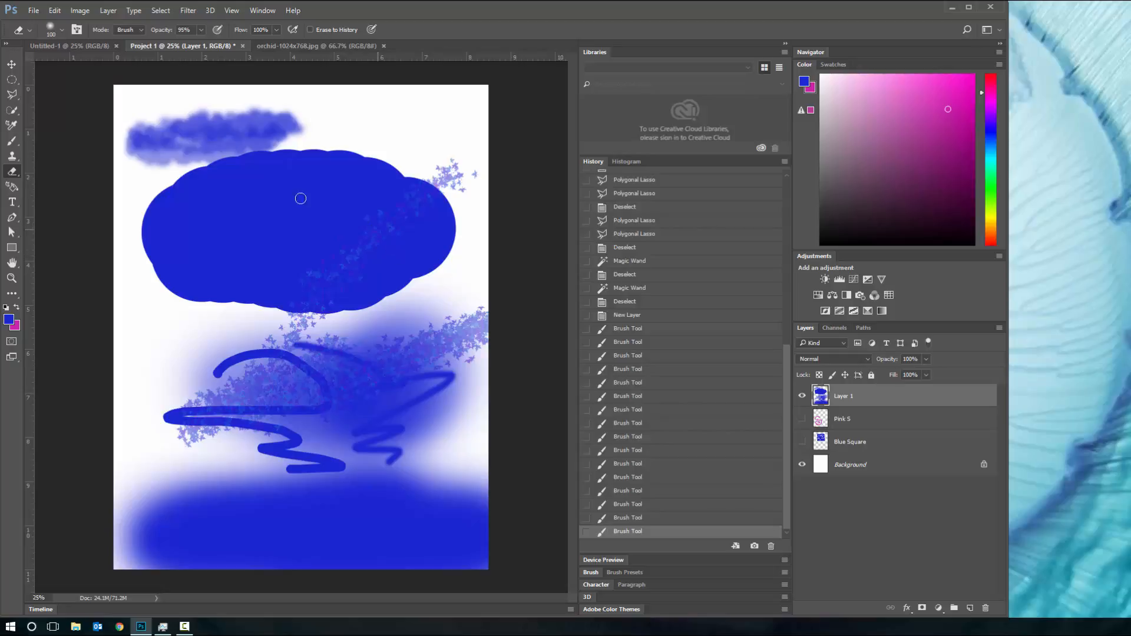
left_click(62, 30)
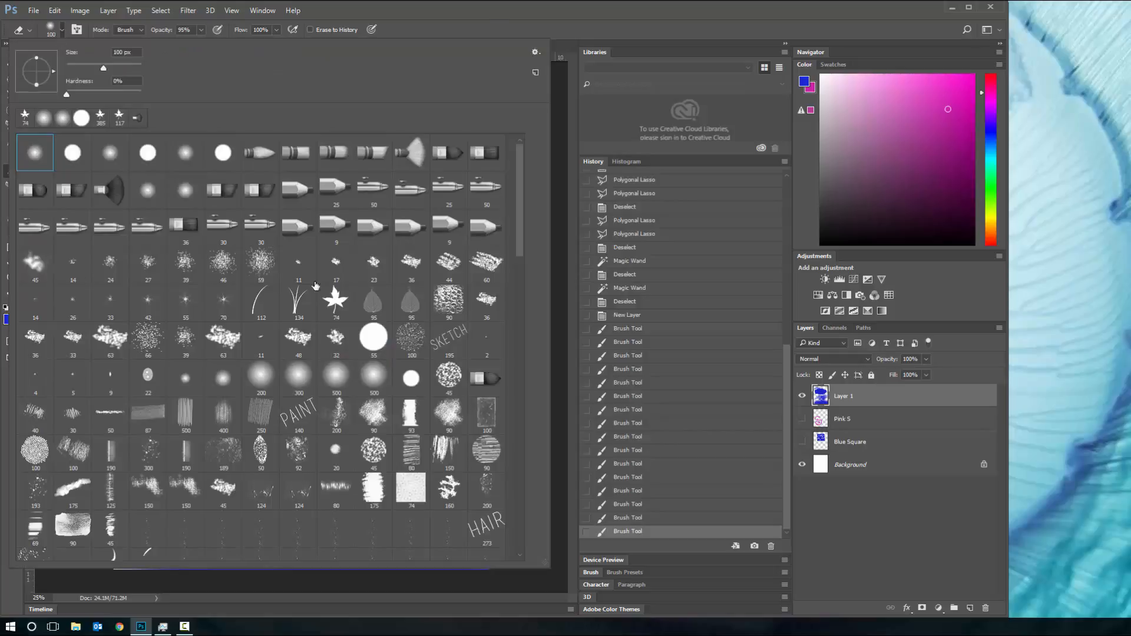
left_click(61, 30)
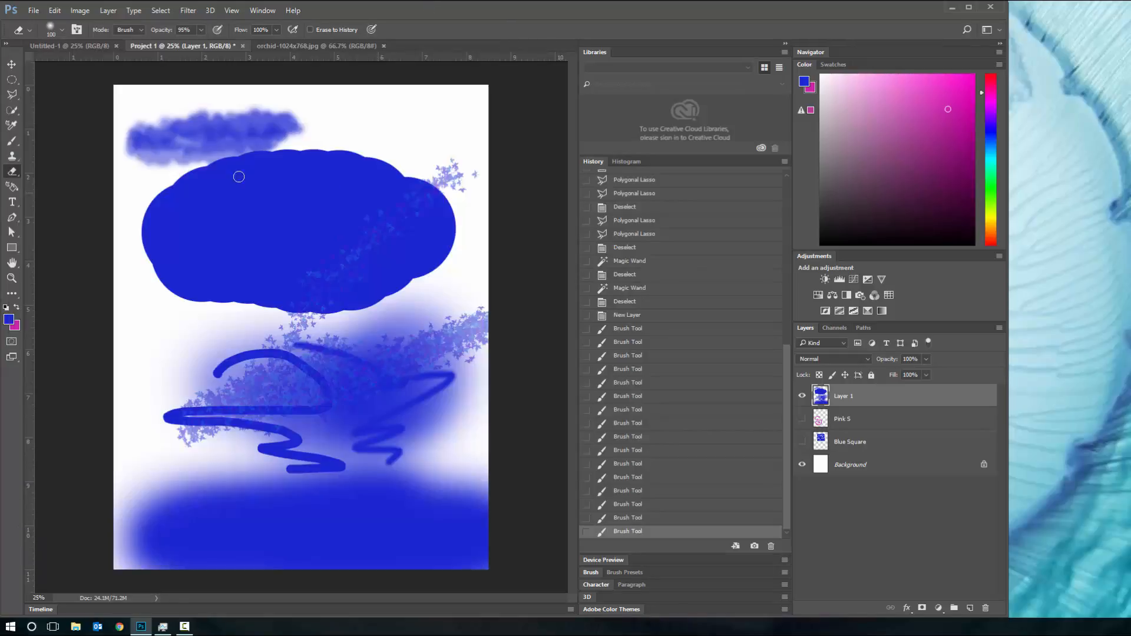
left_click_drag(177, 175, 451, 259)
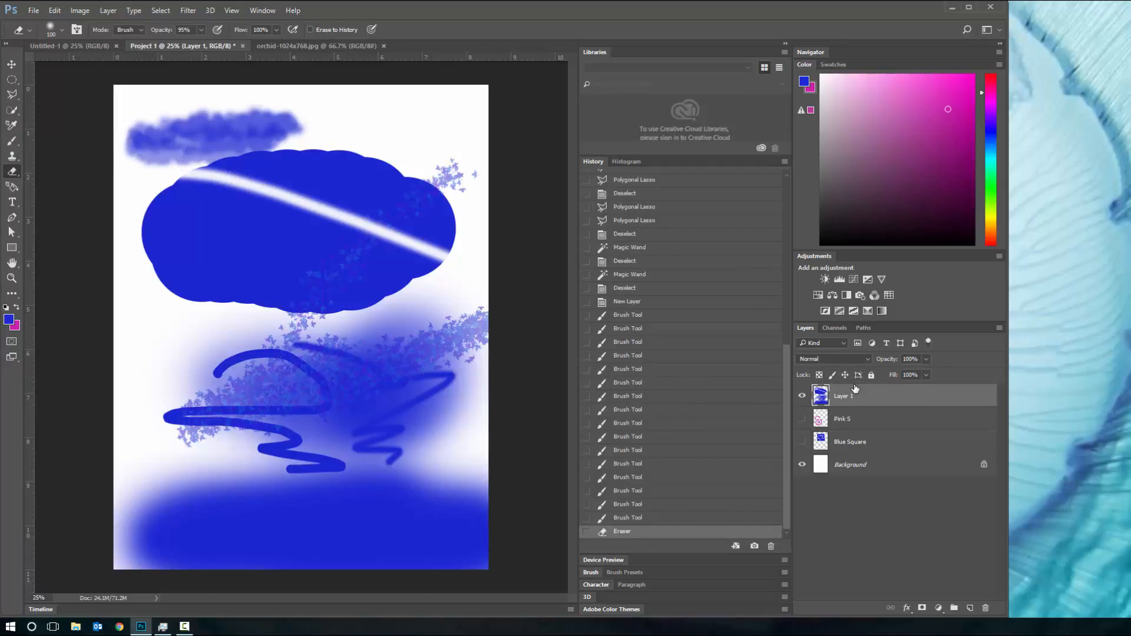
mouse_move(130, 257)
left_mouse_down()
mouse_move(458, 267)
mouse_move(291, 353)
mouse_move(192, 373)
mouse_move(202, 315)
mouse_move(369, 299)
mouse_move(242, 326)
mouse_move(214, 353)
mouse_move(312, 376)
left_mouse_up()
mouse_move(271, 454)
left_mouse_down()
mouse_move(312, 383)
mouse_move(244, 341)
left_mouse_up()
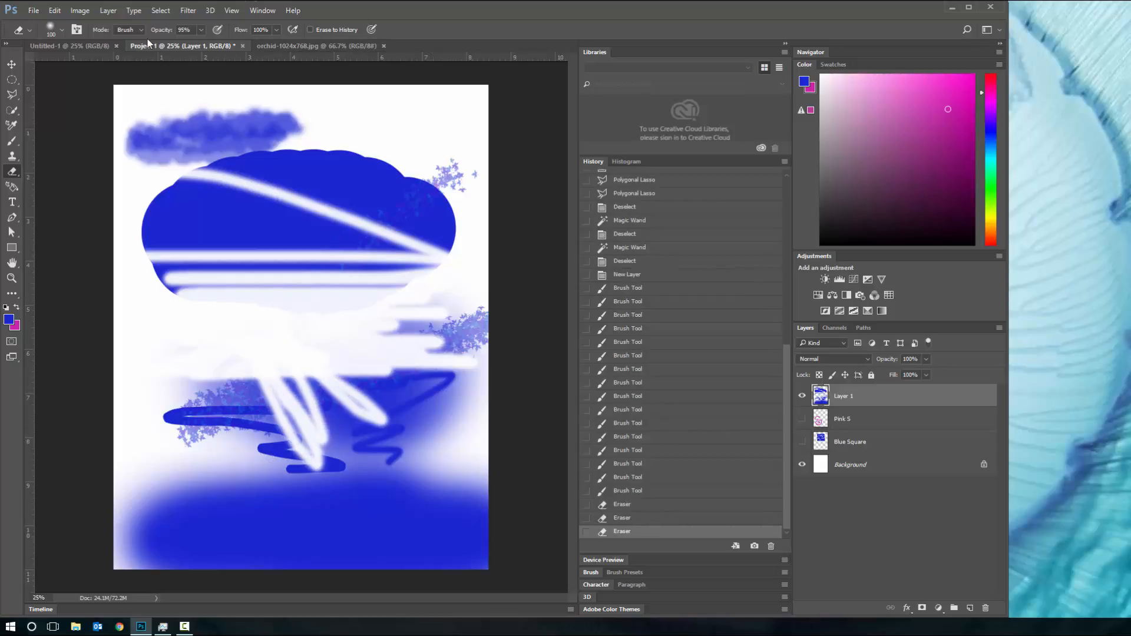
Set the eraser opacity to 100% and review its brush presets
left_click(202, 30)
left_click(54, 34)
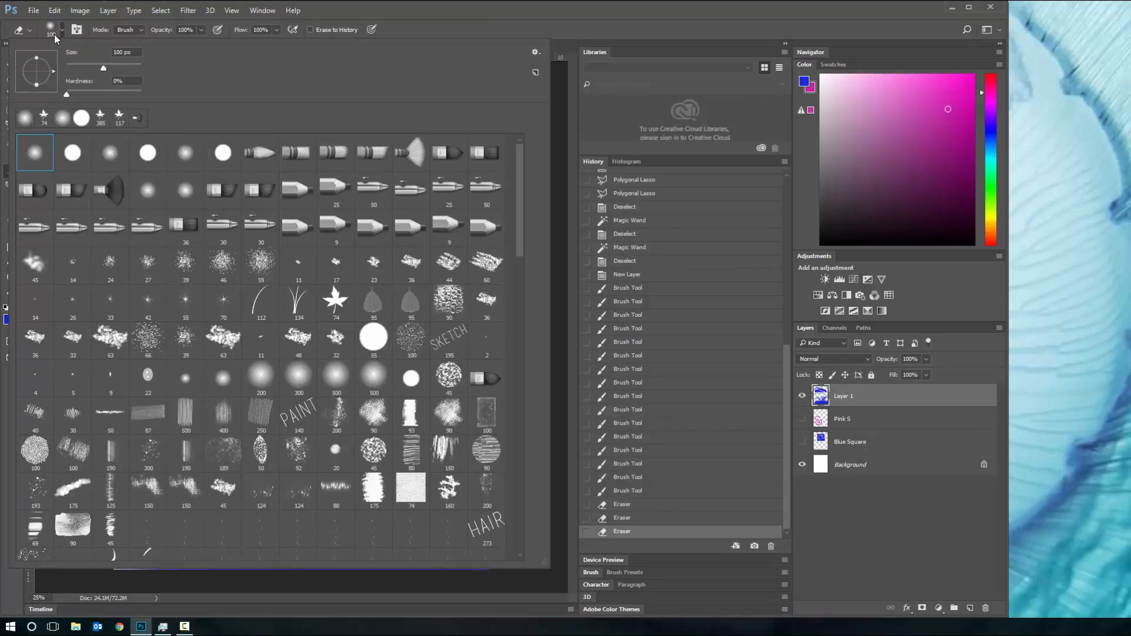
left_click(54, 34)
left_click(55, 35)
left_click(54, 34)
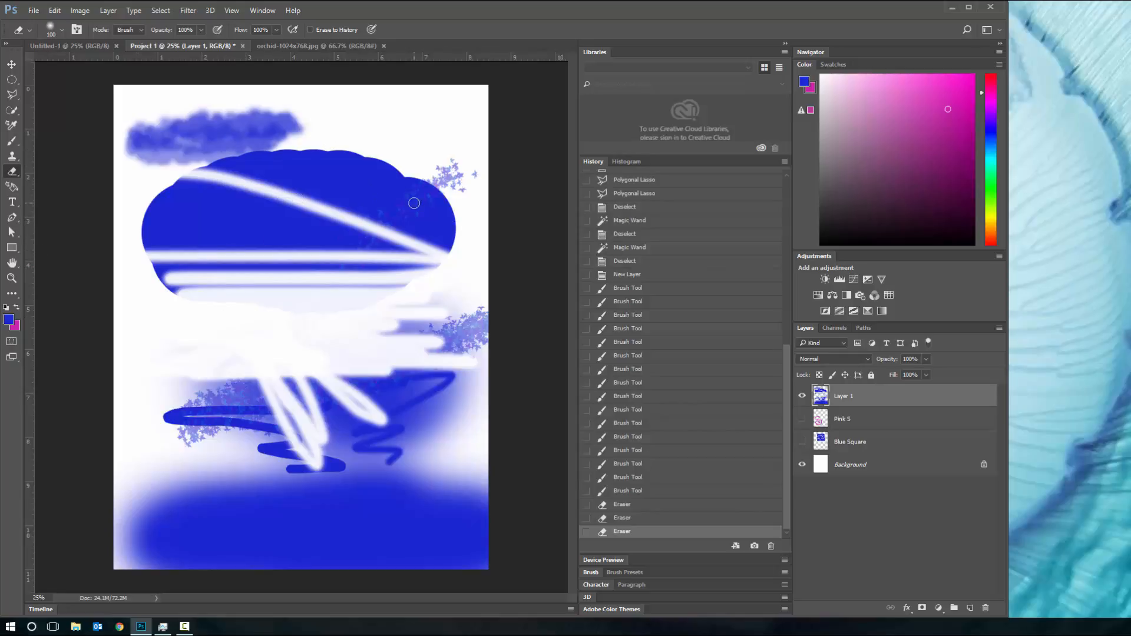
Erase the upper petal area of the central flower in orchid-1024x768.jpg with the Magic Eraser Tool
right_click(13, 178)
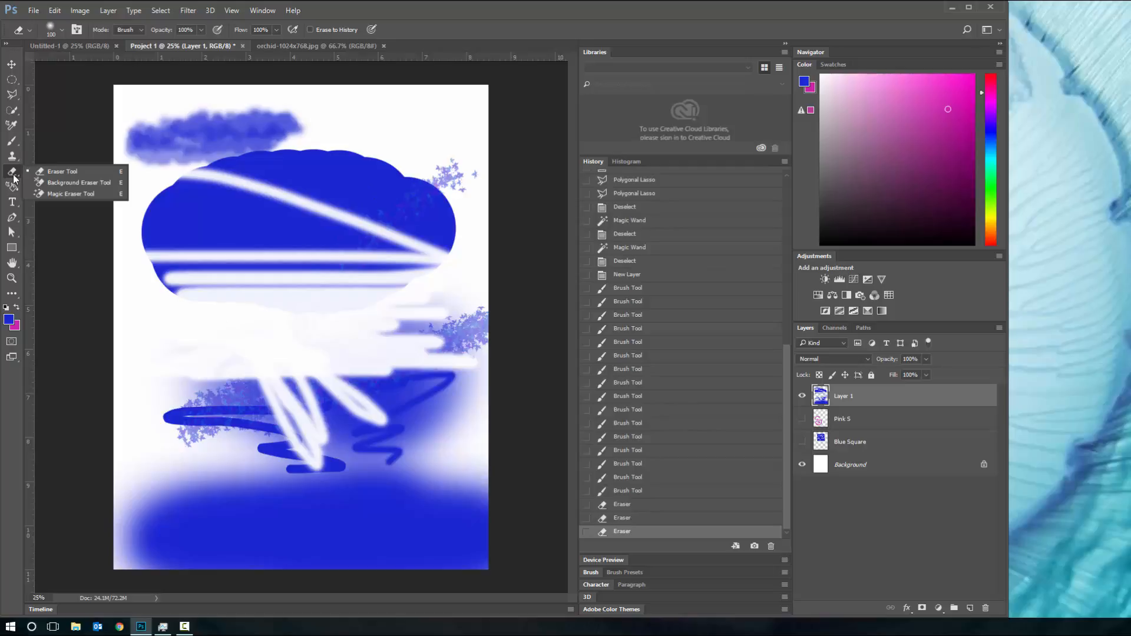
left_click(52, 194)
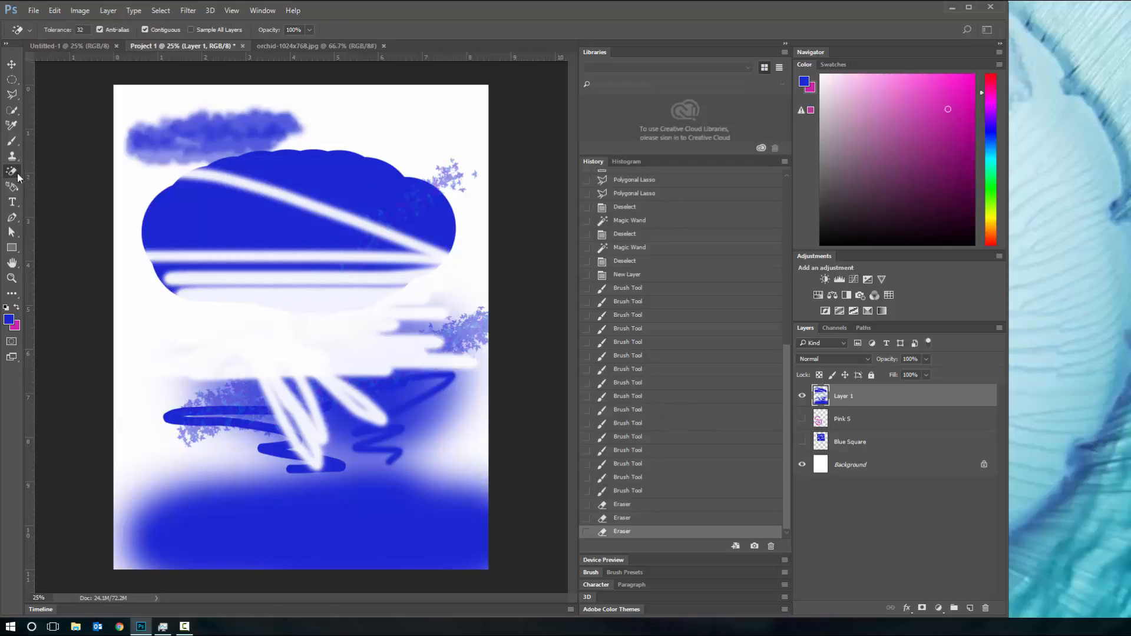
left_click(274, 48)
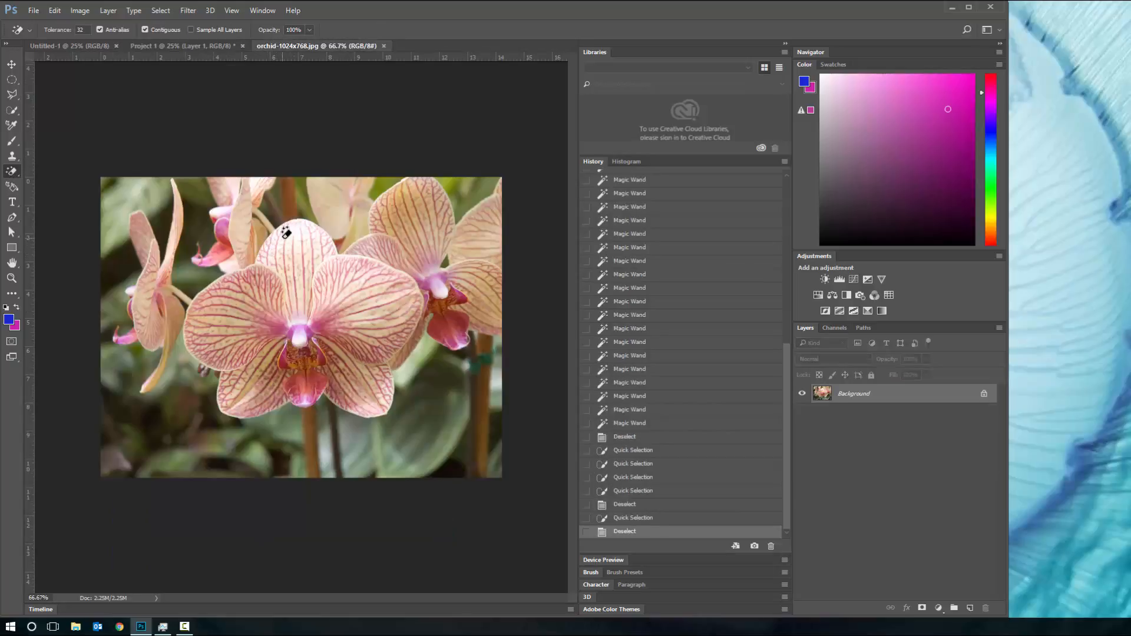
left_click(281, 240)
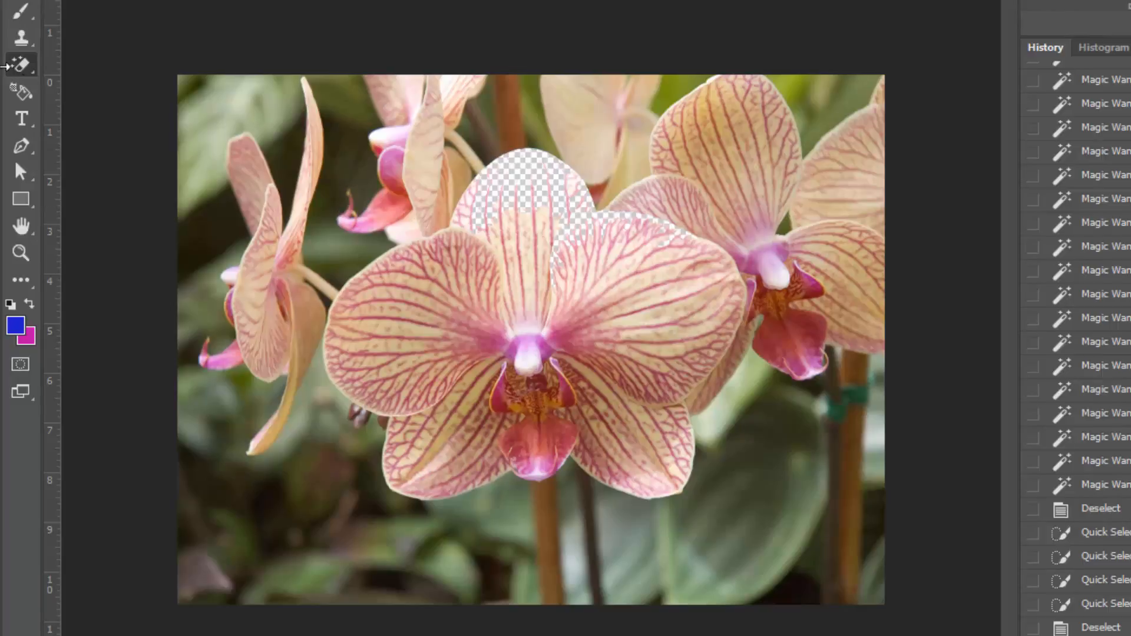
Erase the green background in the photo's upper-left corner with the Background Eraser Tool
right_click(13, 68)
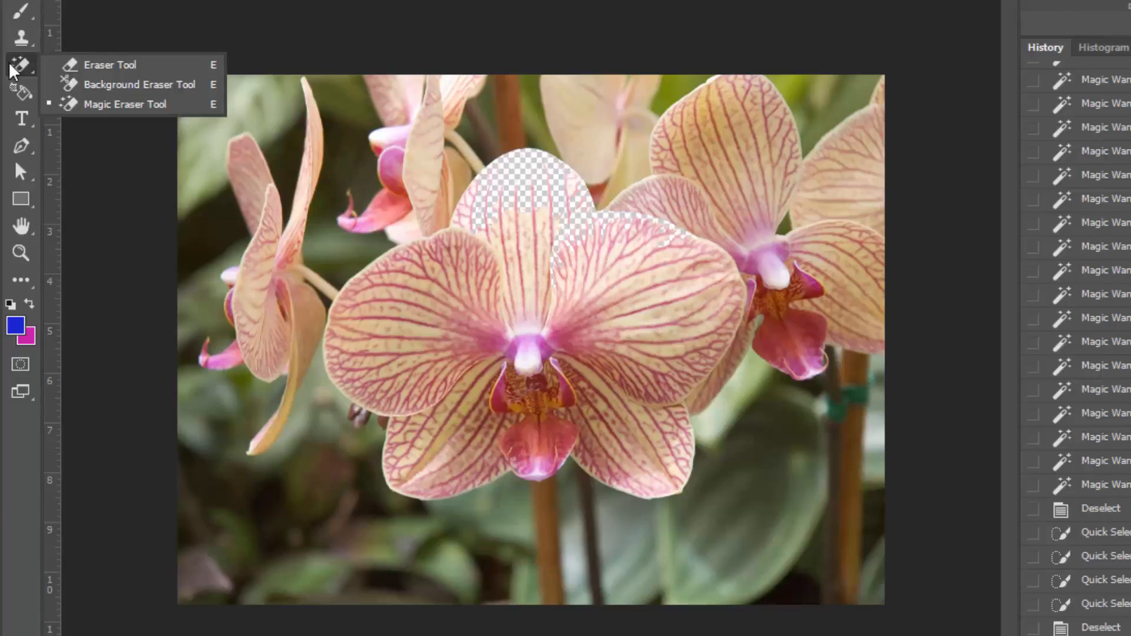
left_click(89, 87)
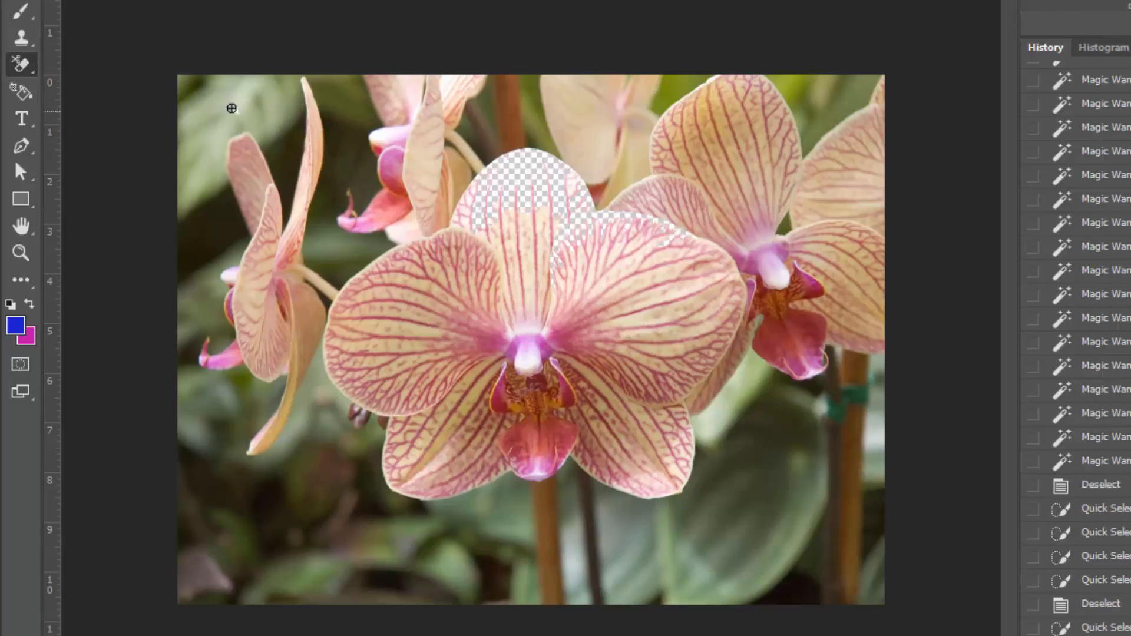
mouse_move(232, 108)
left_mouse_down()
mouse_move(198, 124)
mouse_move(198, 78)
mouse_move(277, 147)
mouse_move(284, 185)
mouse_move(298, 148)
mouse_move(285, 83)
mouse_move(189, 88)
mouse_move(270, 117)
mouse_move(283, 150)
mouse_move(265, 179)
mouse_move(256, 155)
mouse_move(179, 169)
mouse_move(276, 183)
mouse_move(224, 219)
left_mouse_up()
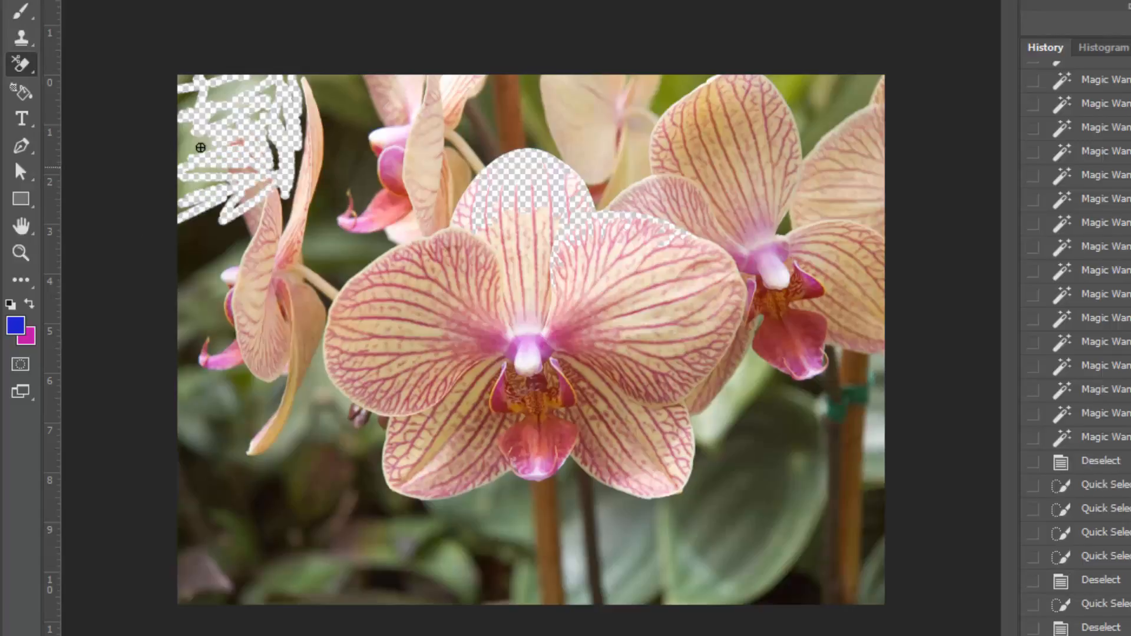
Switch back to the regular Eraser Tool and return to the Project 1 document
right_click(20, 65)
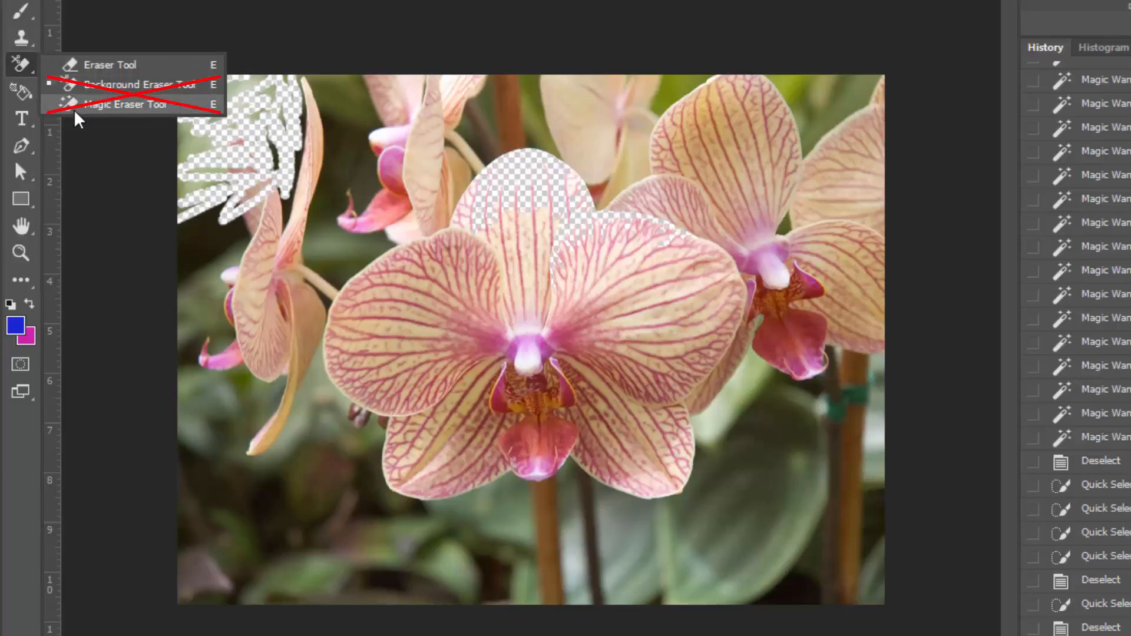
left_click(89, 66)
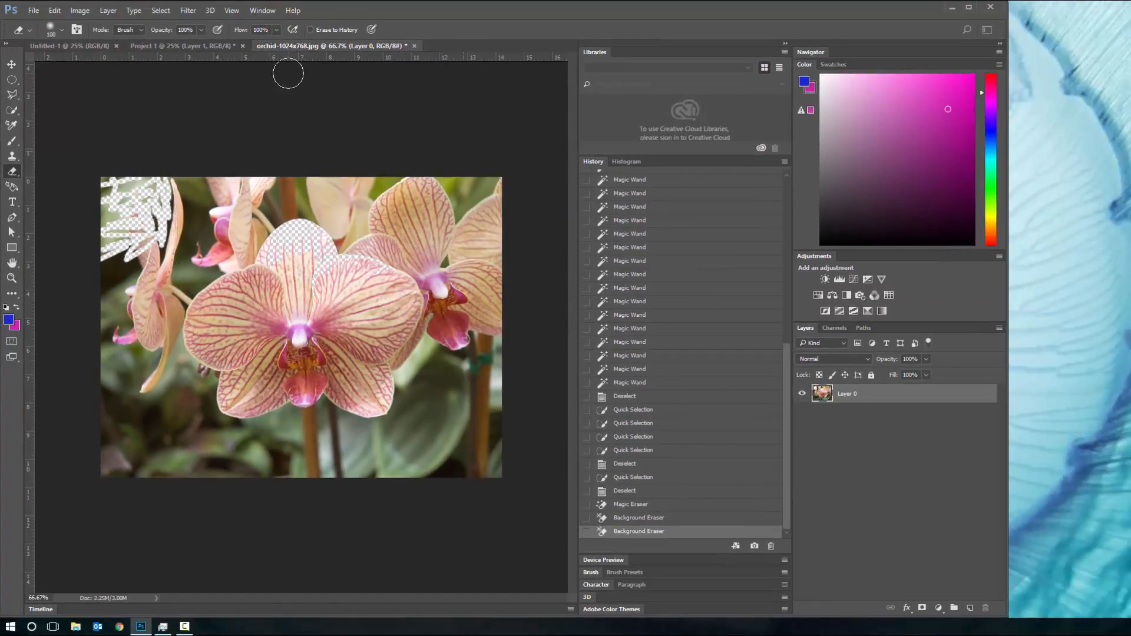
left_click(167, 48)
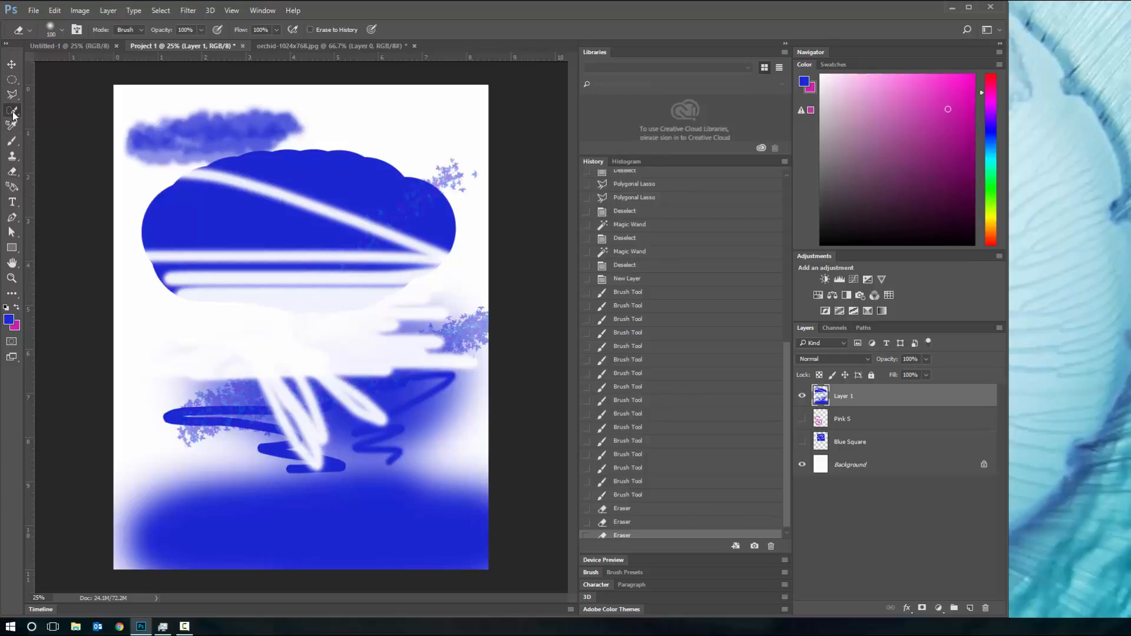
Select the connected blue paint on Layer 1 with the Magic Wand Tool, delete it and clear the selection
left_click_drag(12, 111, 44, 123)
left_click(338, 179)
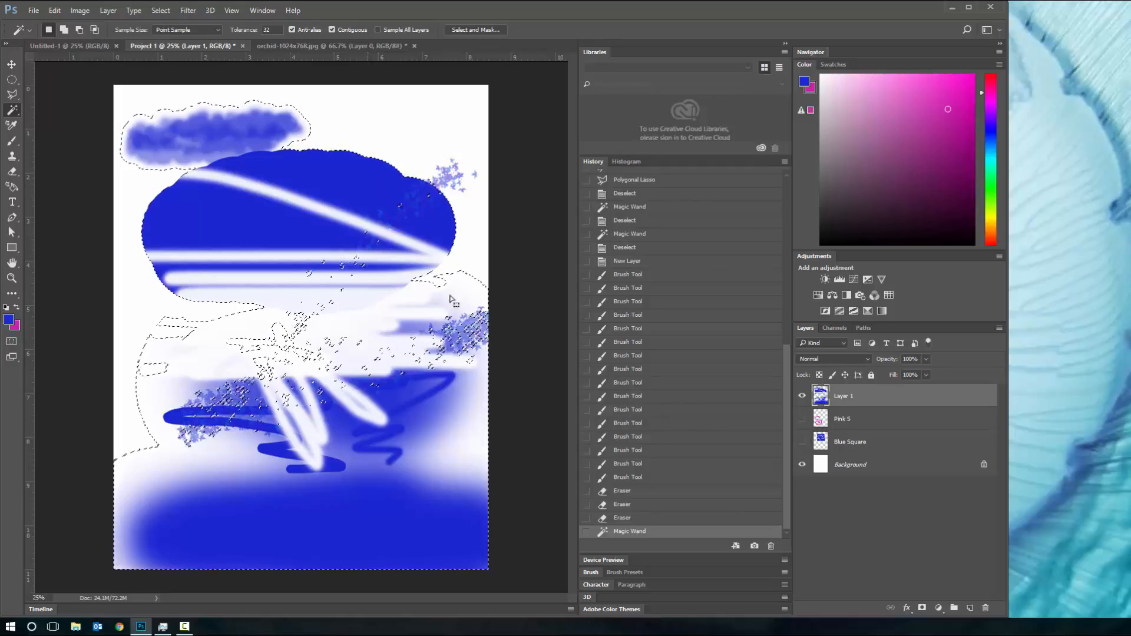
key("ctrl+d")
left_click(353, 518)
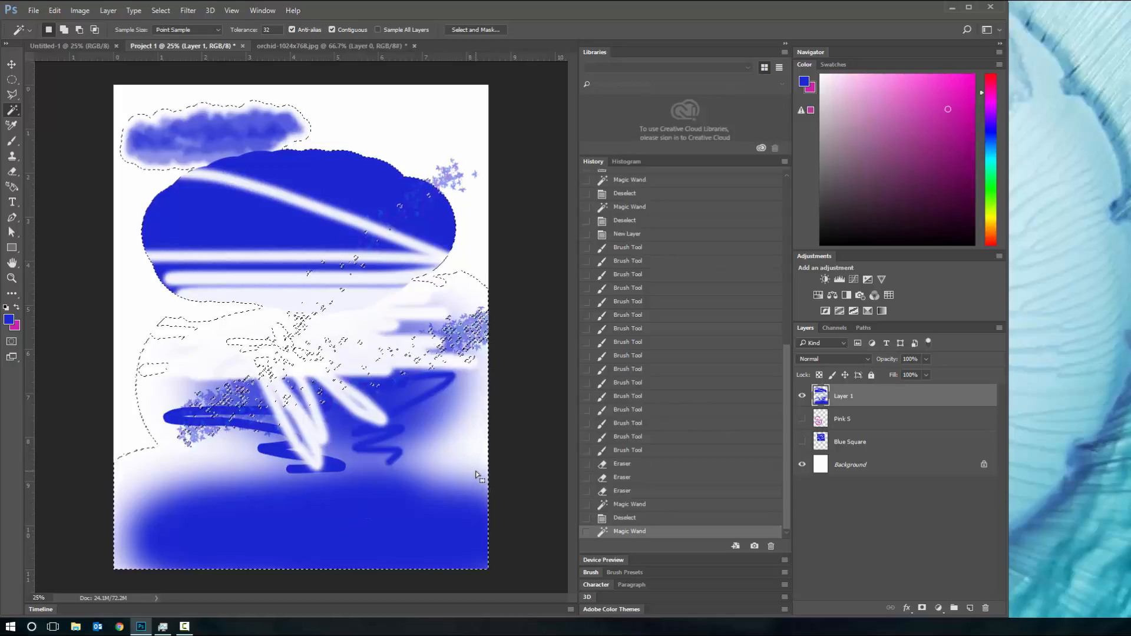
key("Delete")
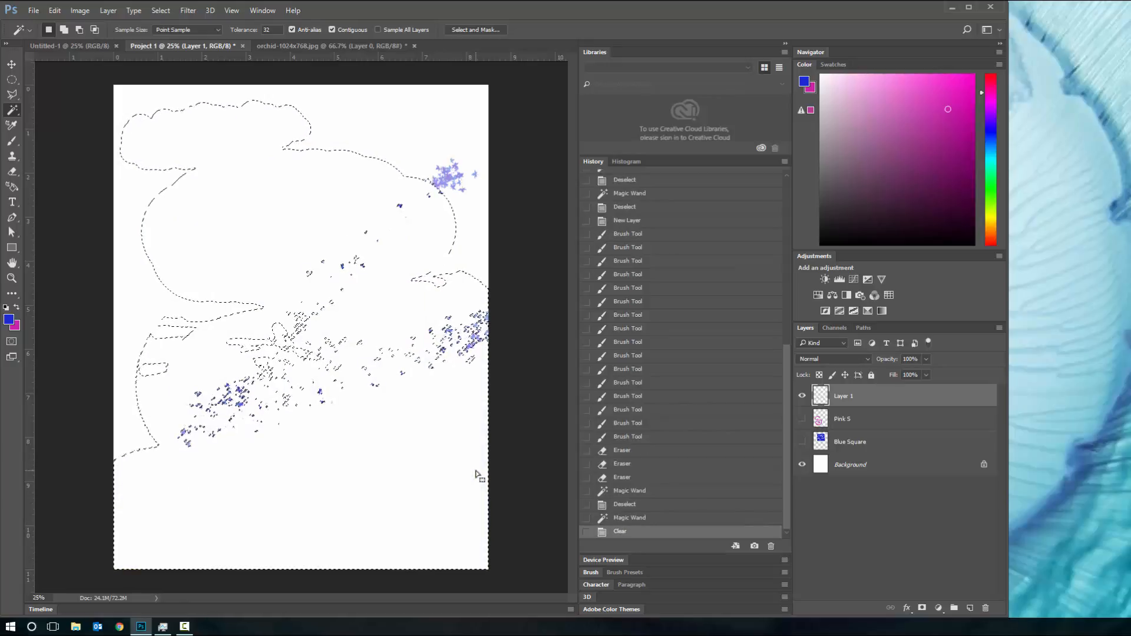
key("ctrl+d")
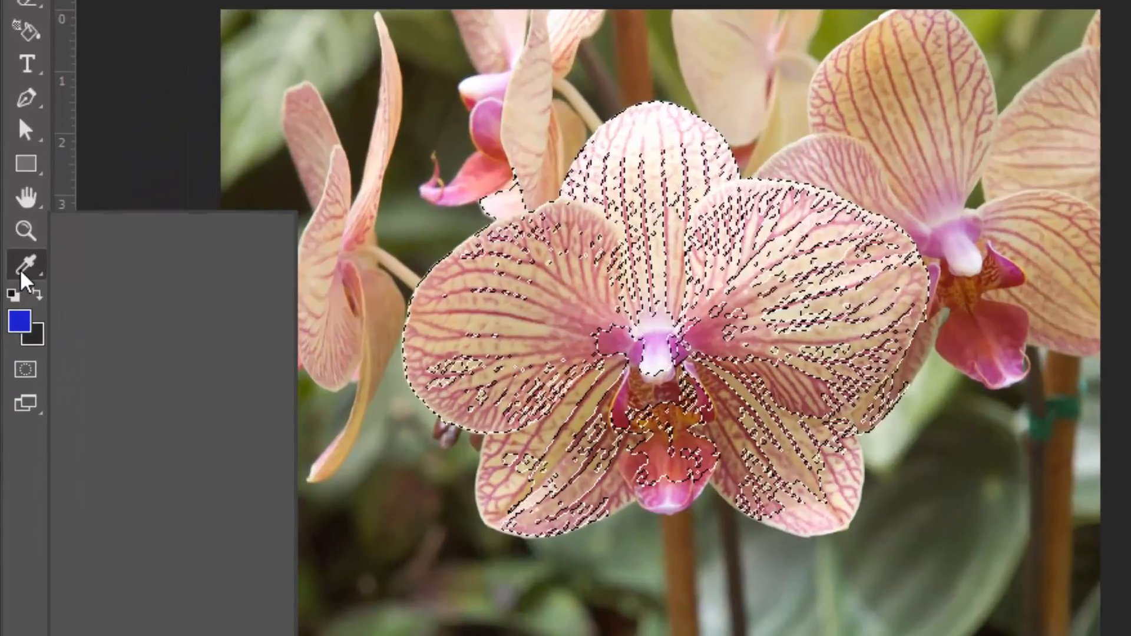
Open the toolbar customization dialog and move it to the middle of the workspace
left_click(11, 298)
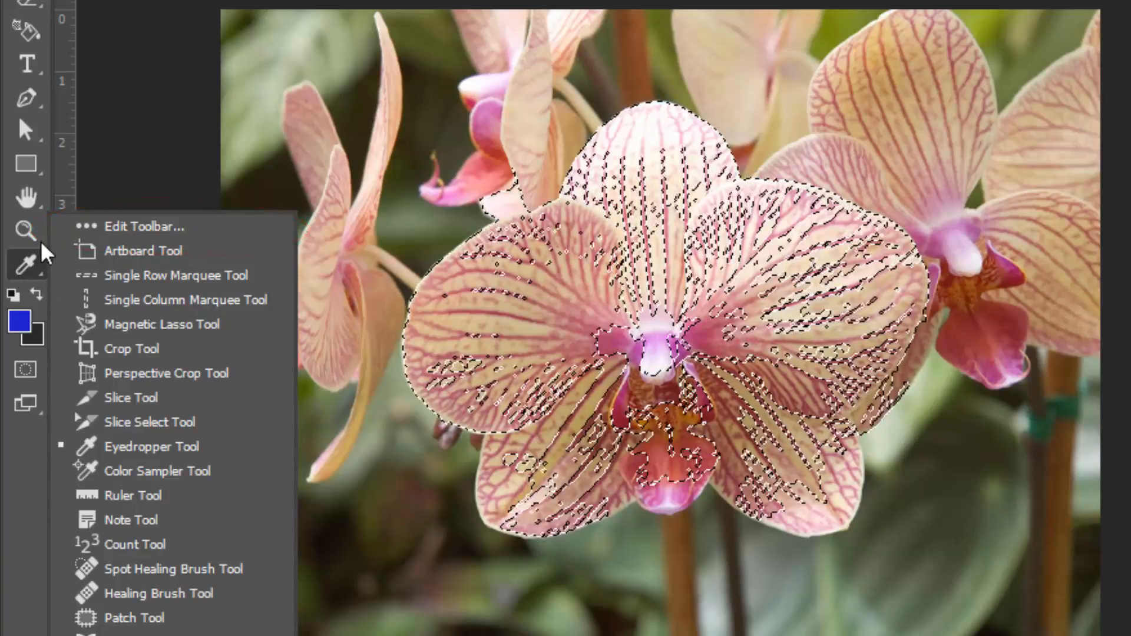
left_click(83, 231)
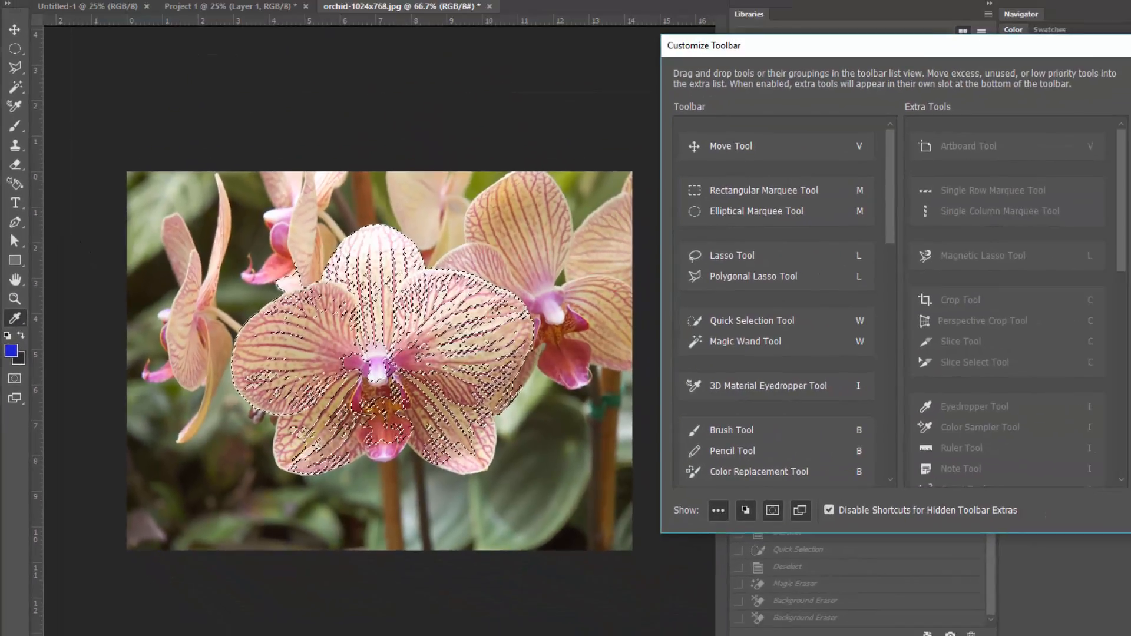
left_click_drag(787, 48, 363, 52)
Add the Spot Healing Brush and Healing Brush tools from the extra tools to the Clone Stamp group, above the Clone Stamp Tool
scroll(415, 305, "down", 1)
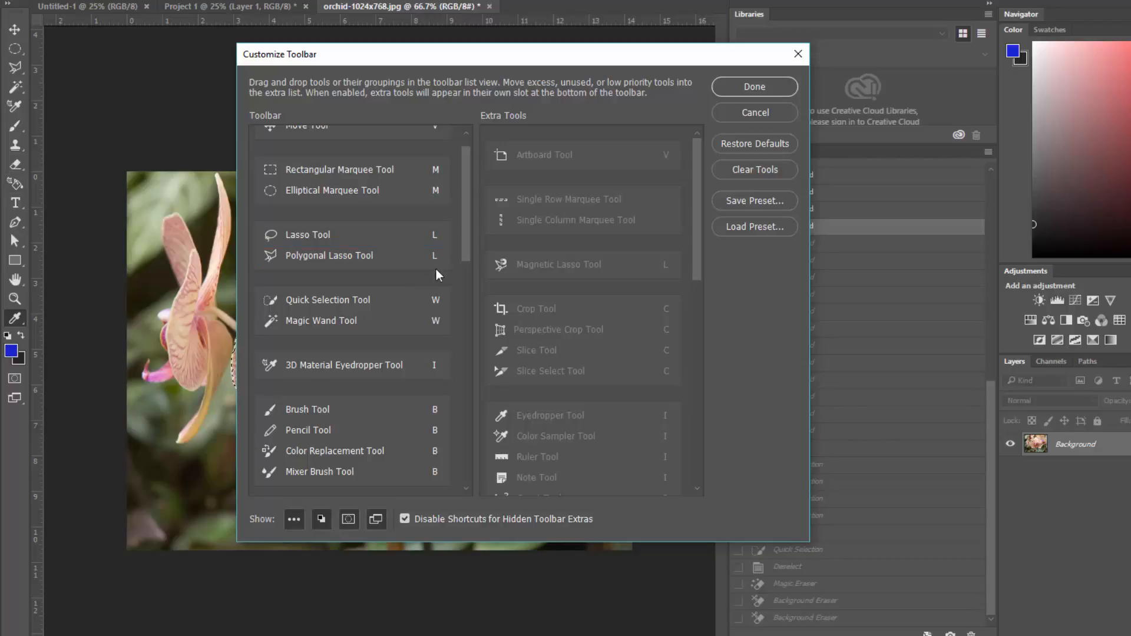
scroll(561, 248, "down", 4)
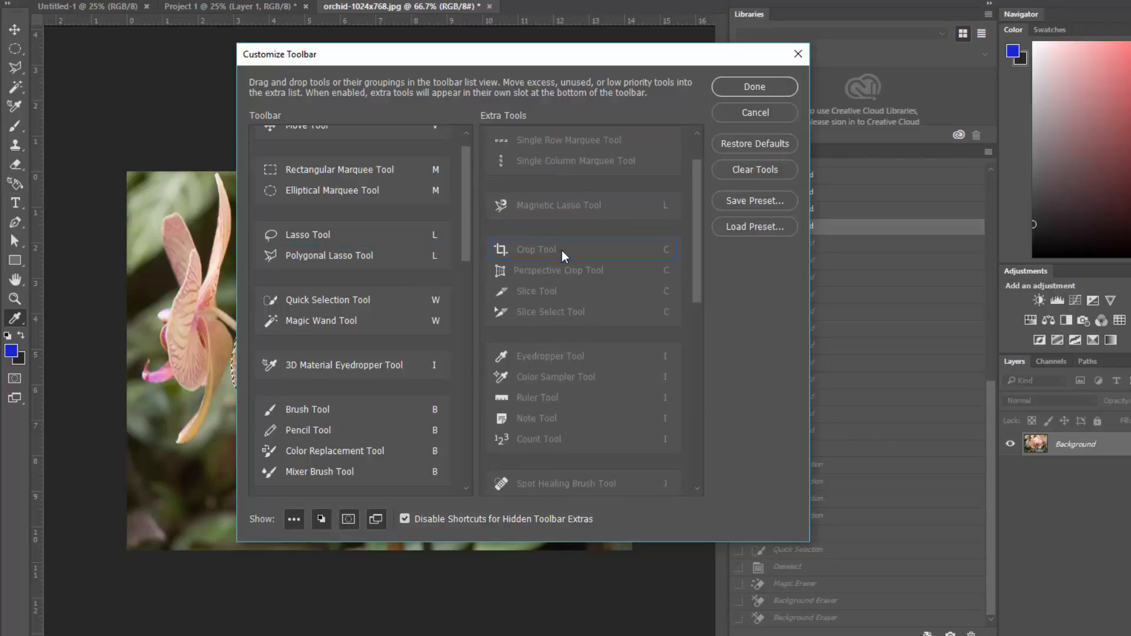
scroll(559, 250, "up", 4)
scroll(556, 250, "down", 3)
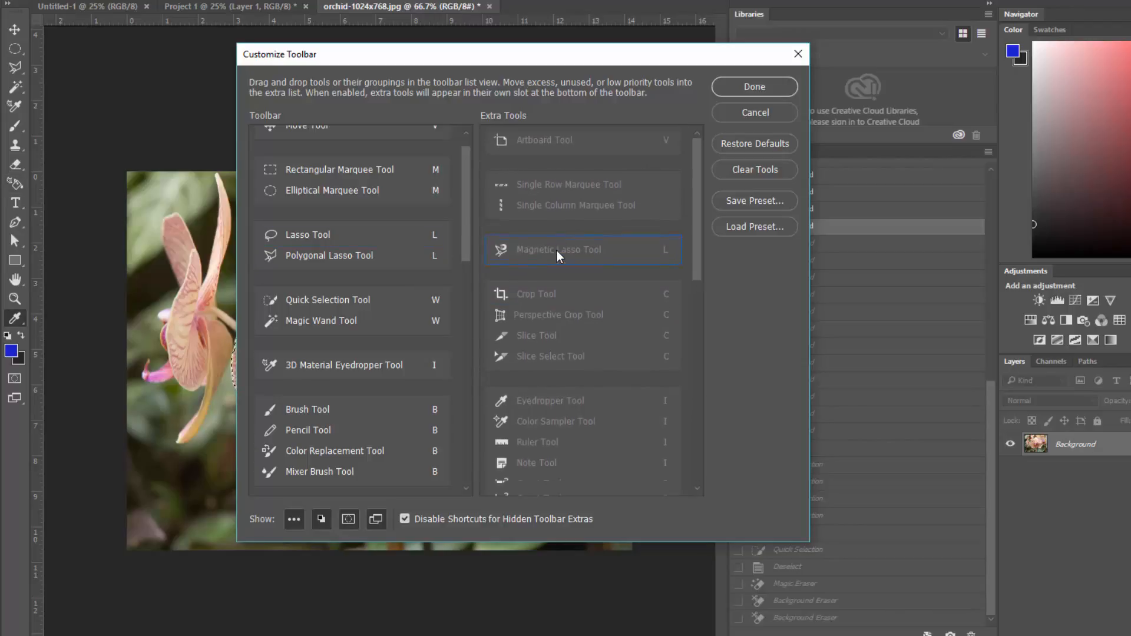
scroll(556, 249, "up", 3)
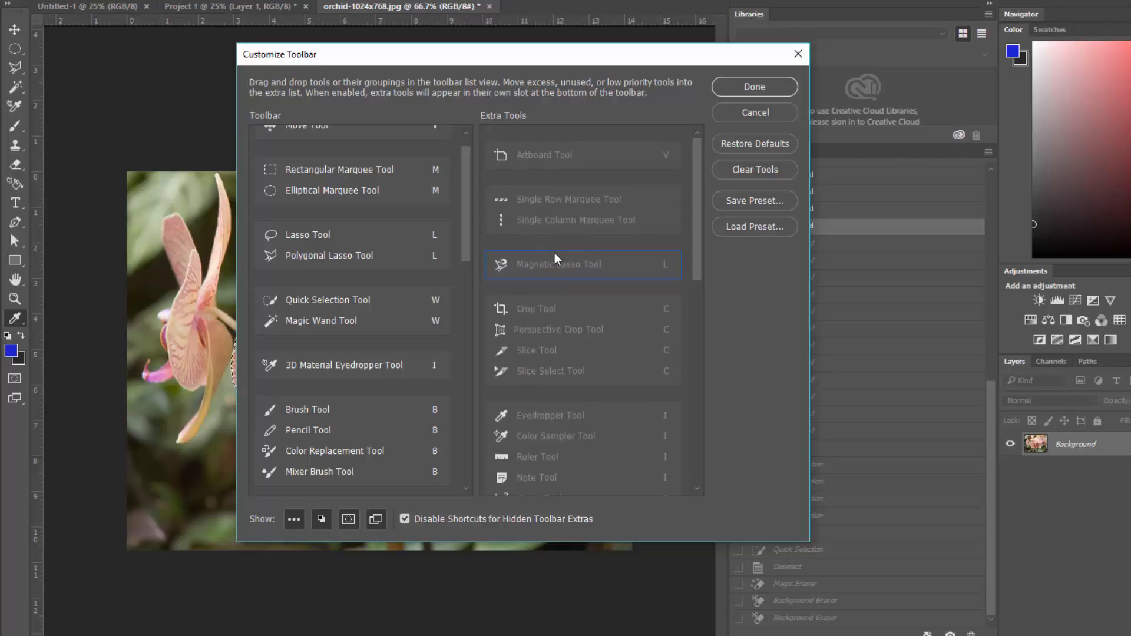
left_click_drag(700, 172, 677, 314)
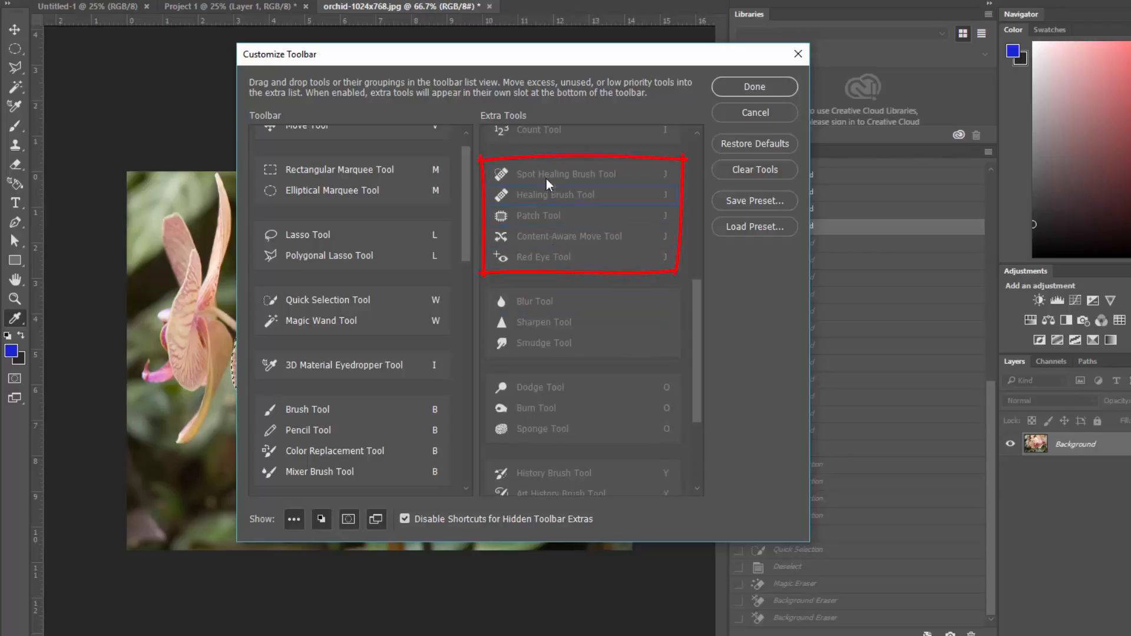
scroll(358, 302, "down", 3)
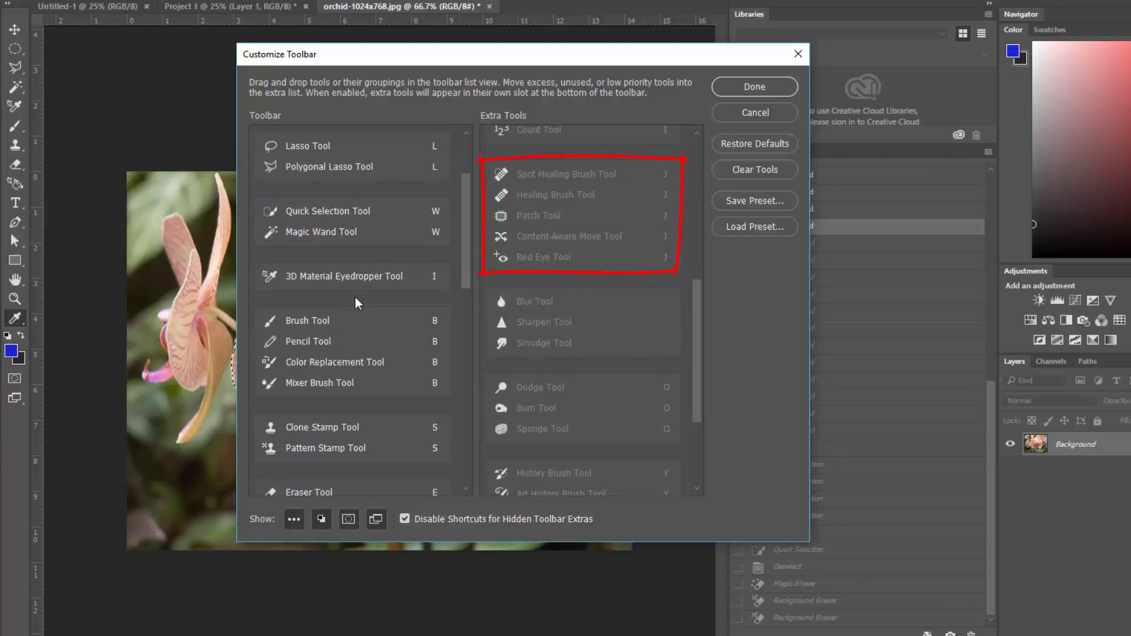
scroll(359, 302, "down", 5)
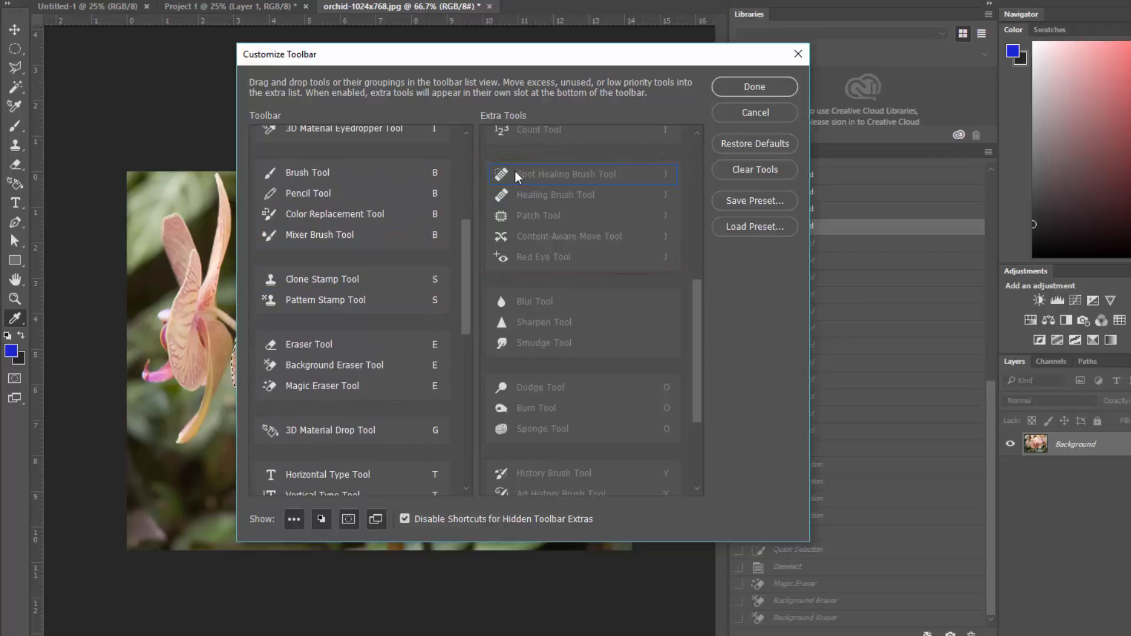
mouse_move(516, 176)
left_mouse_down()
mouse_move(355, 277)
mouse_move(336, 282)
mouse_move(304, 263)
mouse_move(281, 272)
left_mouse_up()
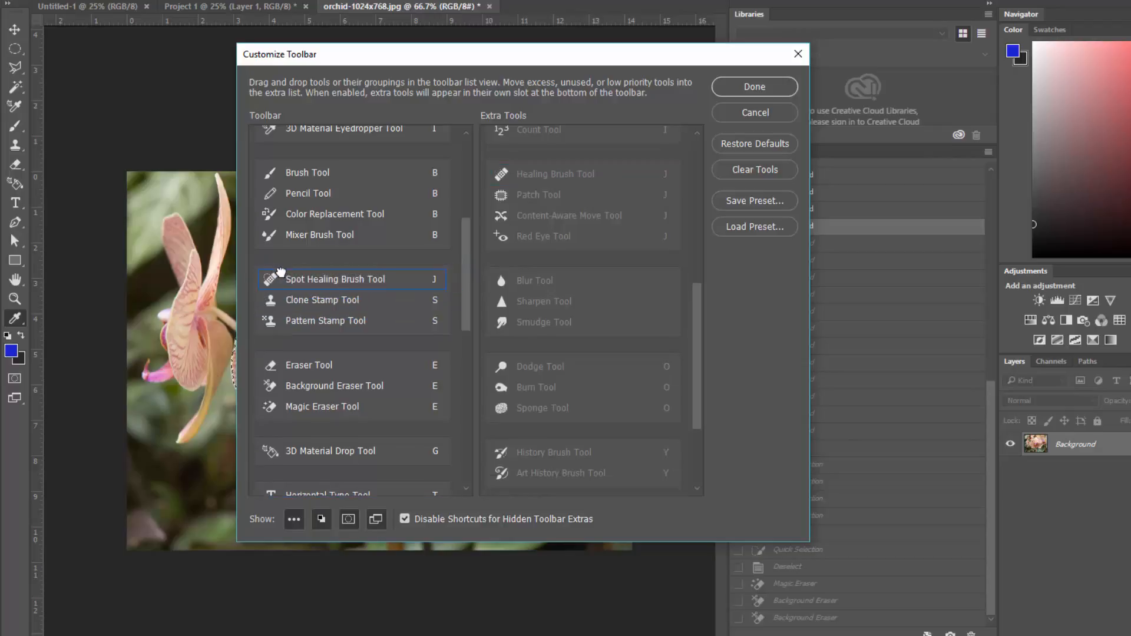
left_click_drag(546, 175, 355, 287)
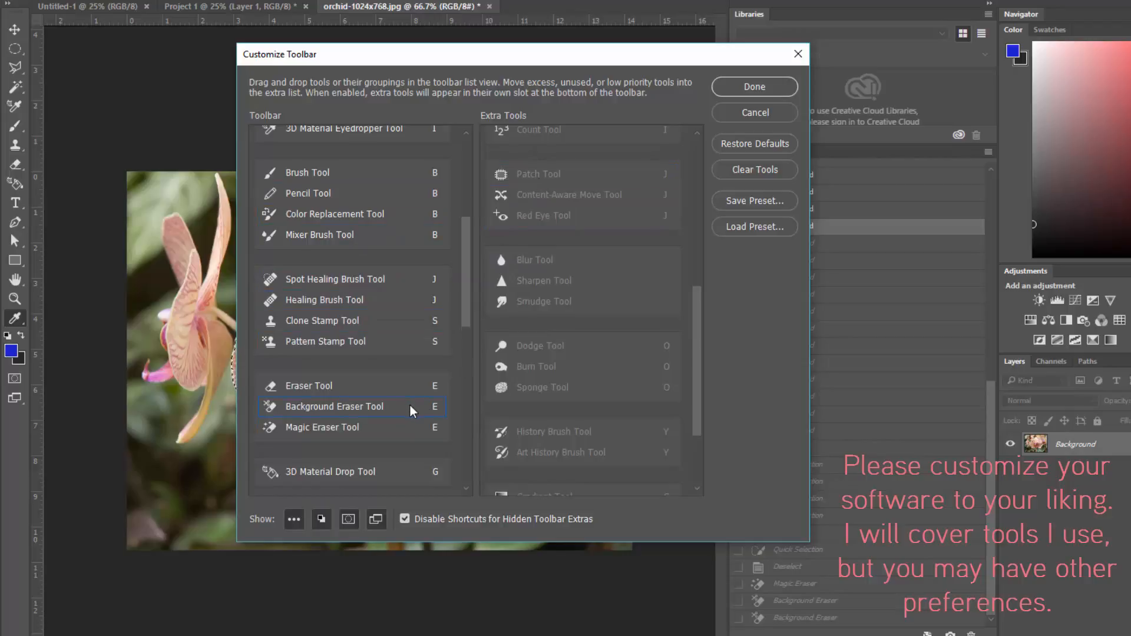
Move the Background Eraser and Magic Eraser tools to the extra tools, and add the Magnetic Lasso Tool to the Lasso group
mouse_move(410, 406)
left_mouse_down()
mouse_move(561, 414)
mouse_move(434, 409)
mouse_move(551, 411)
left_mouse_up()
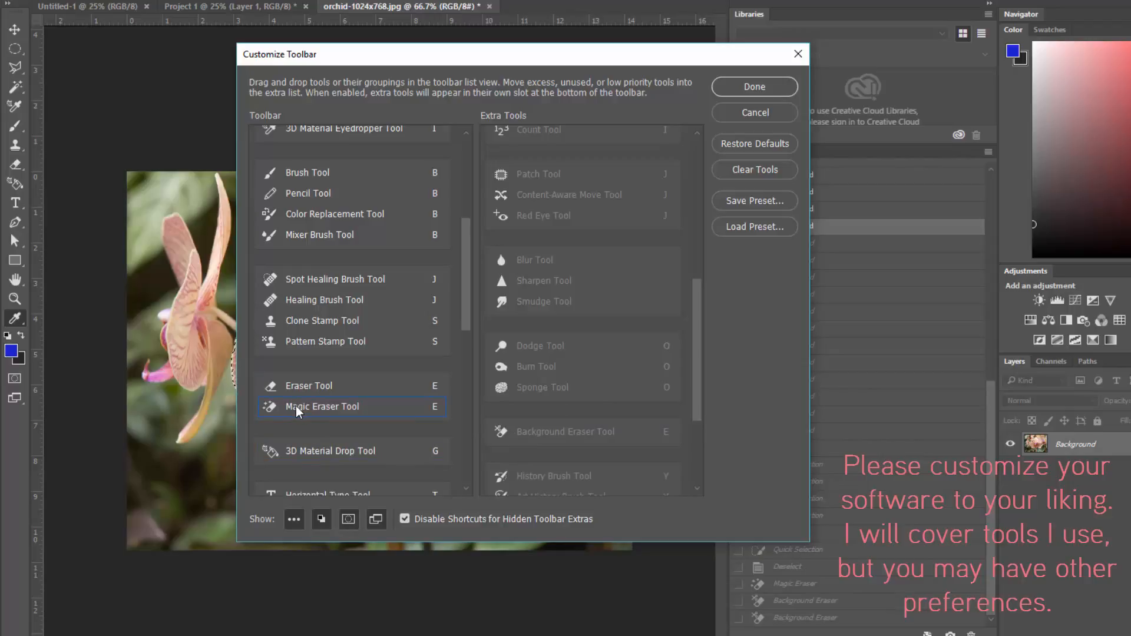
mouse_move(296, 407)
left_mouse_down()
mouse_move(522, 411)
mouse_move(535, 442)
left_mouse_up()
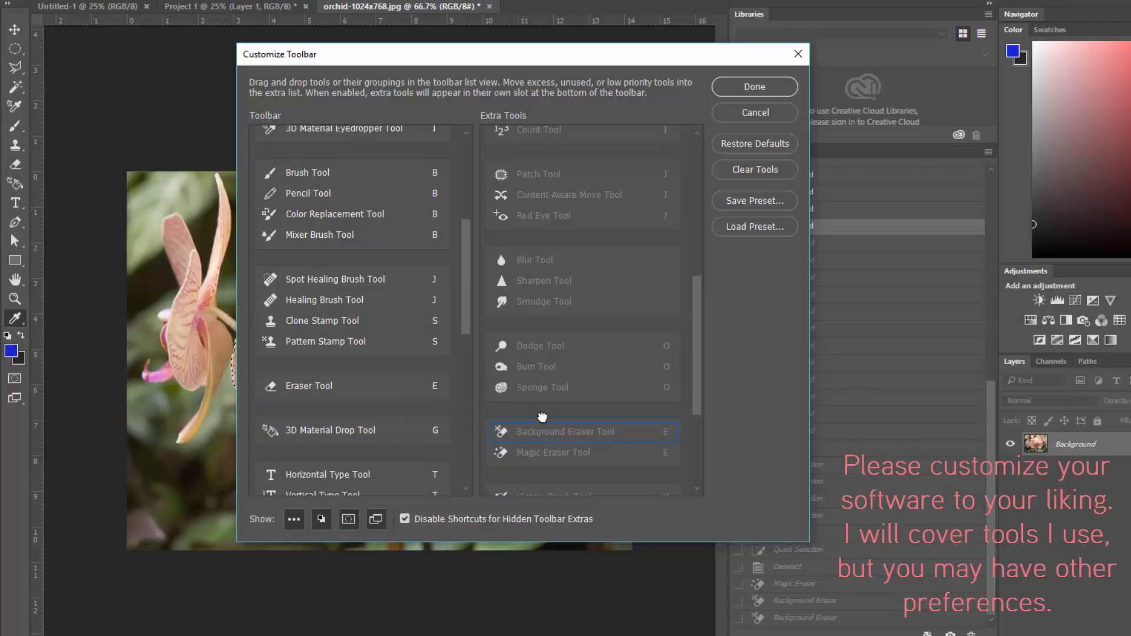
scroll(591, 324, "up", 8)
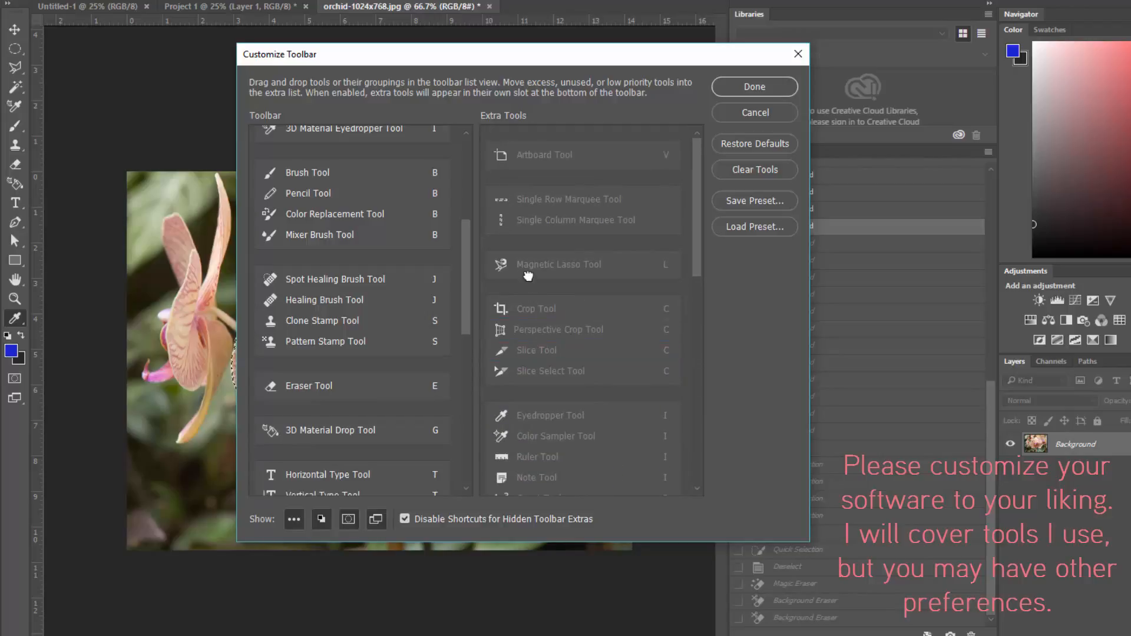
scroll(387, 267, "up", 5)
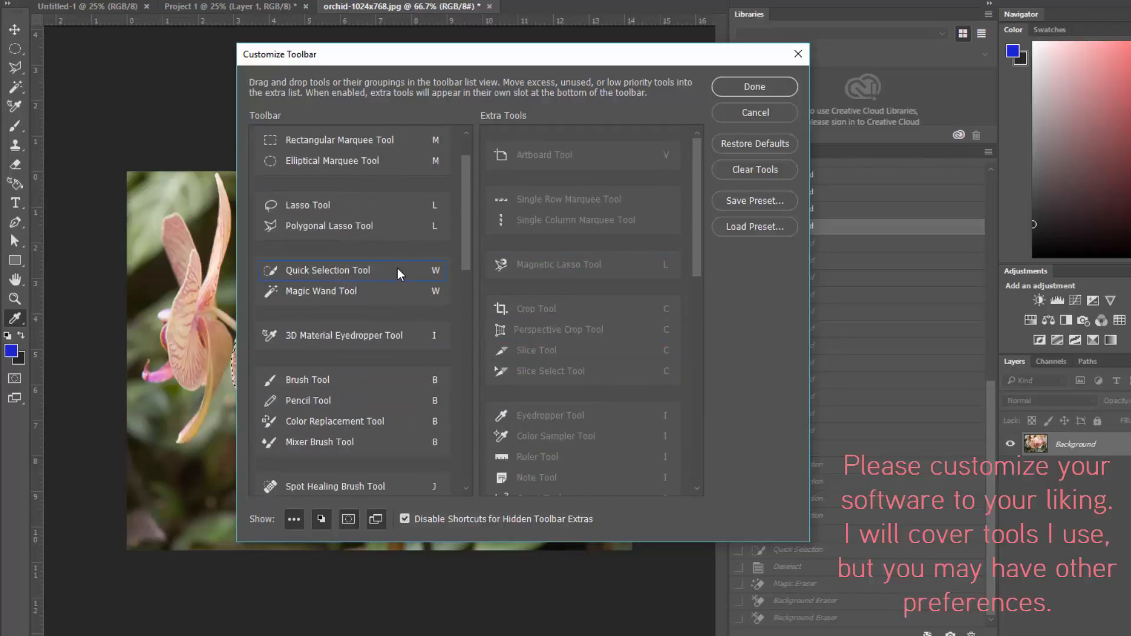
scroll(397, 268, "up", 2)
mouse_move(586, 265)
left_mouse_down()
mouse_move(404, 273)
mouse_move(359, 292)
left_mouse_up()
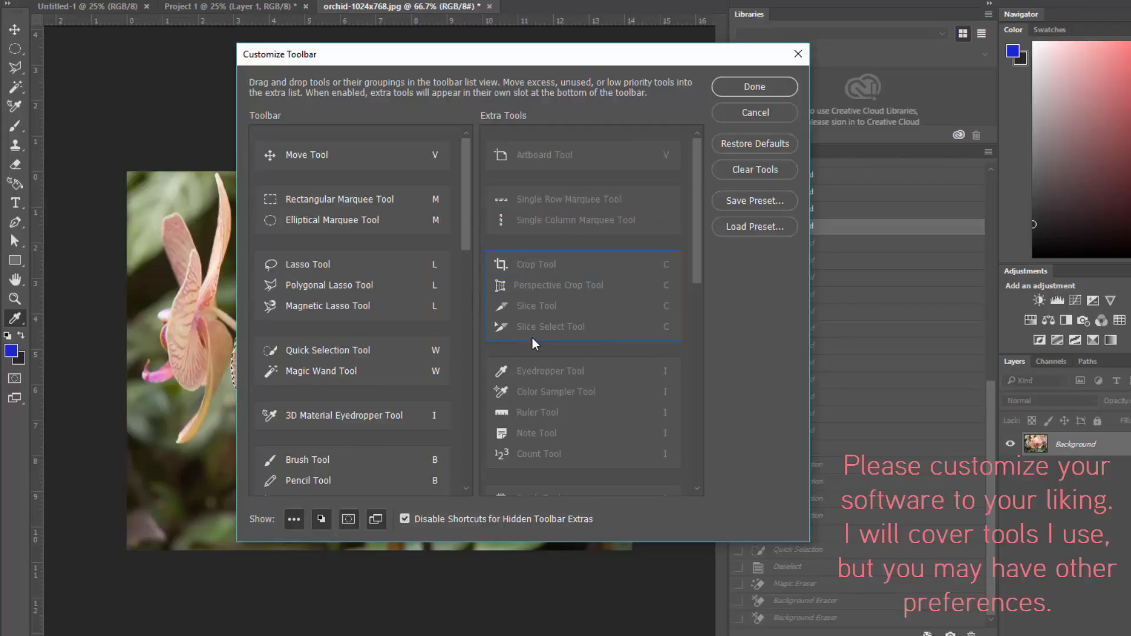
Add the Patch Tool below the Healing Brush Tool and move the Pattern Stamp Tool to the extra tools
scroll(533, 340, "down", 1)
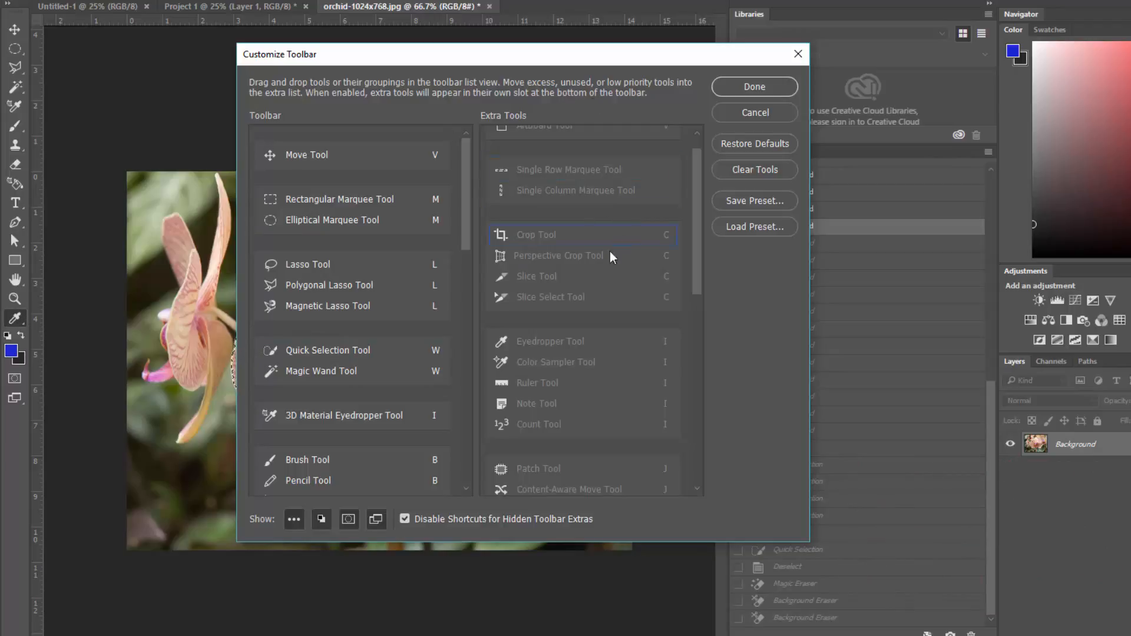
scroll(396, 342, "down", 6)
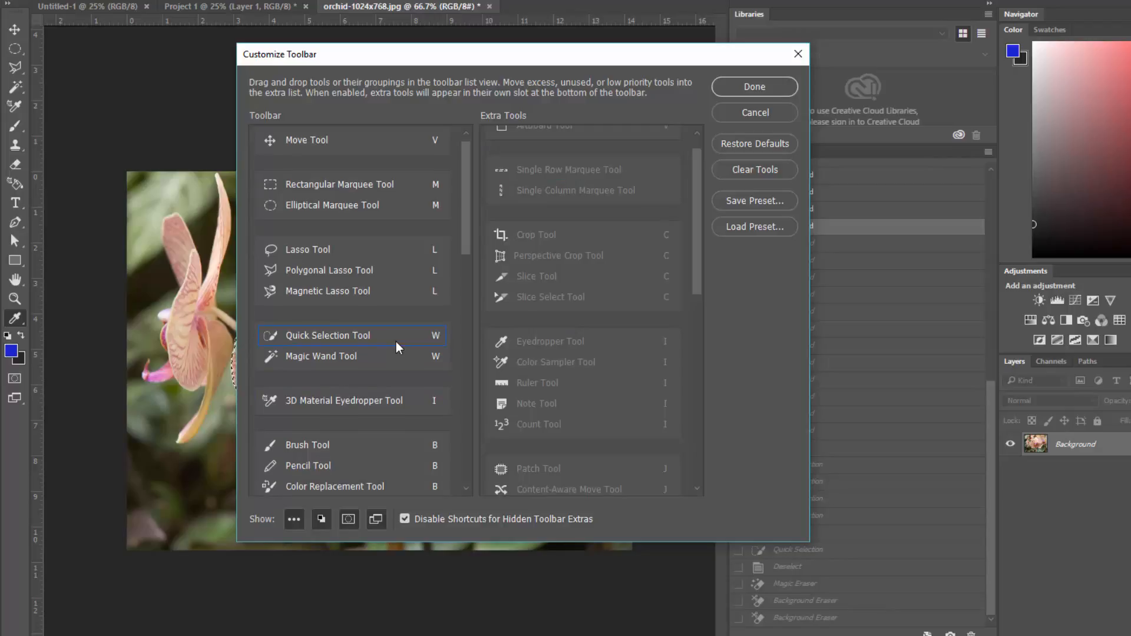
scroll(551, 359, "down", 3)
scroll(551, 359, "down", 6)
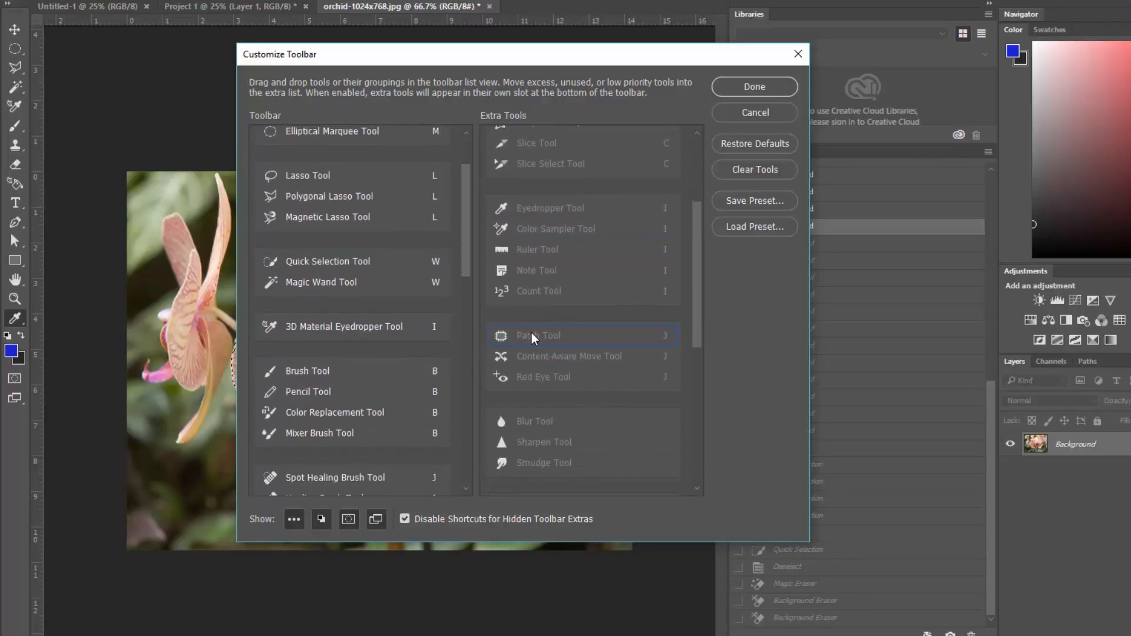
scroll(373, 374, "down", 5)
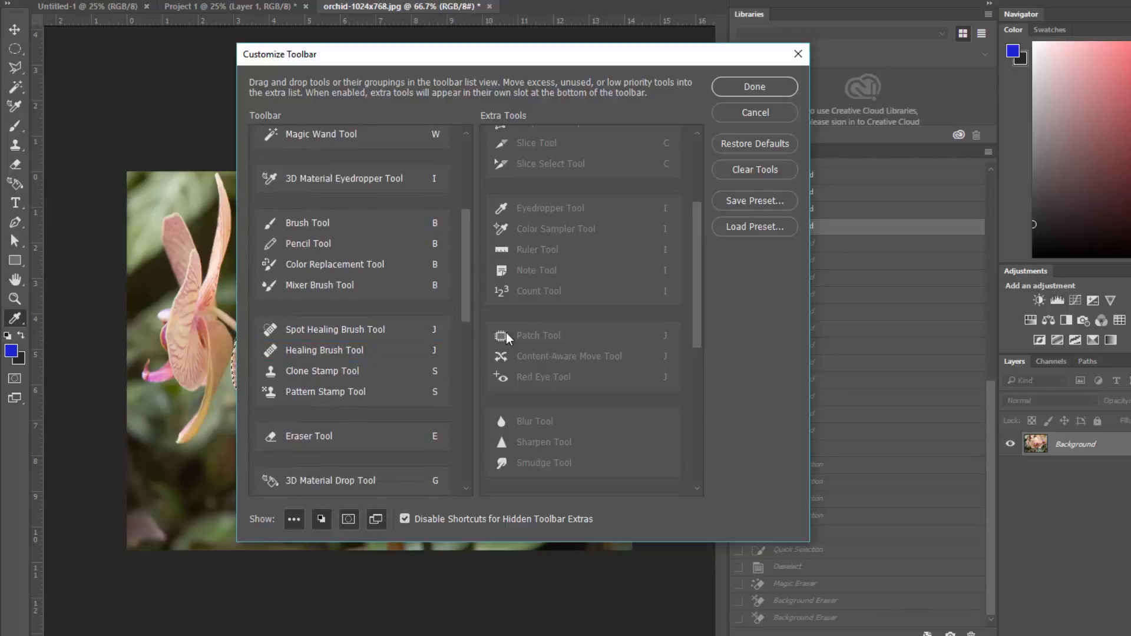
mouse_move(513, 335)
left_mouse_down()
mouse_move(387, 384)
mouse_move(360, 367)
left_mouse_up()
left_click_drag(347, 417, 570, 386)
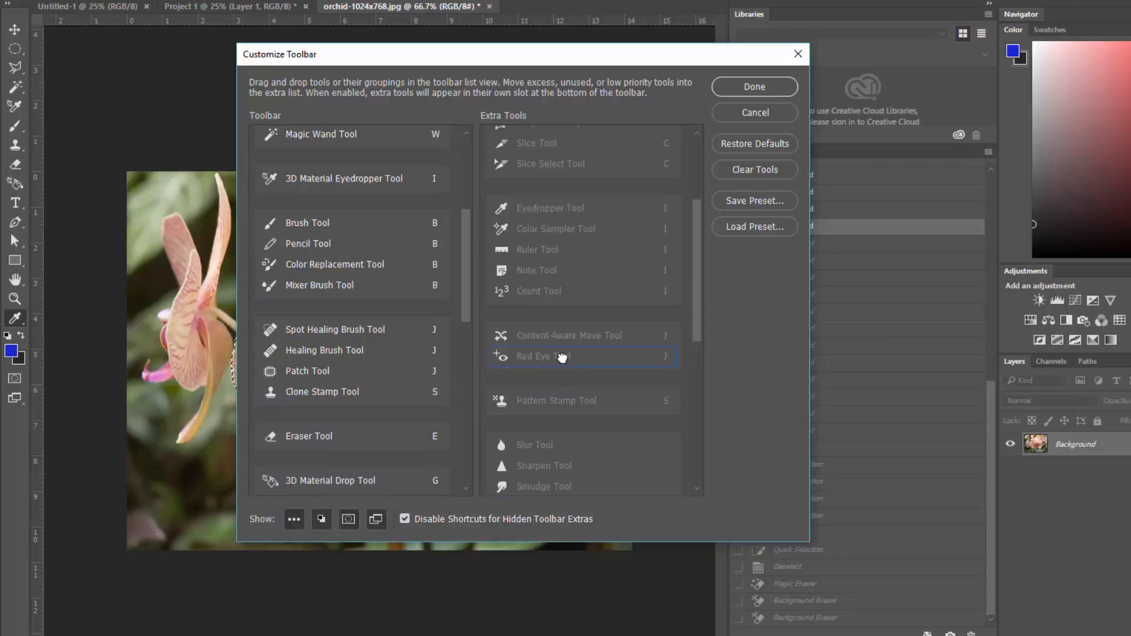
left_click(502, 360)
Add the Dodge, Burn and Sponge tools to the toolbar as a new group below the 3D Material Drop Tool
left_click_drag(694, 257, 684, 393)
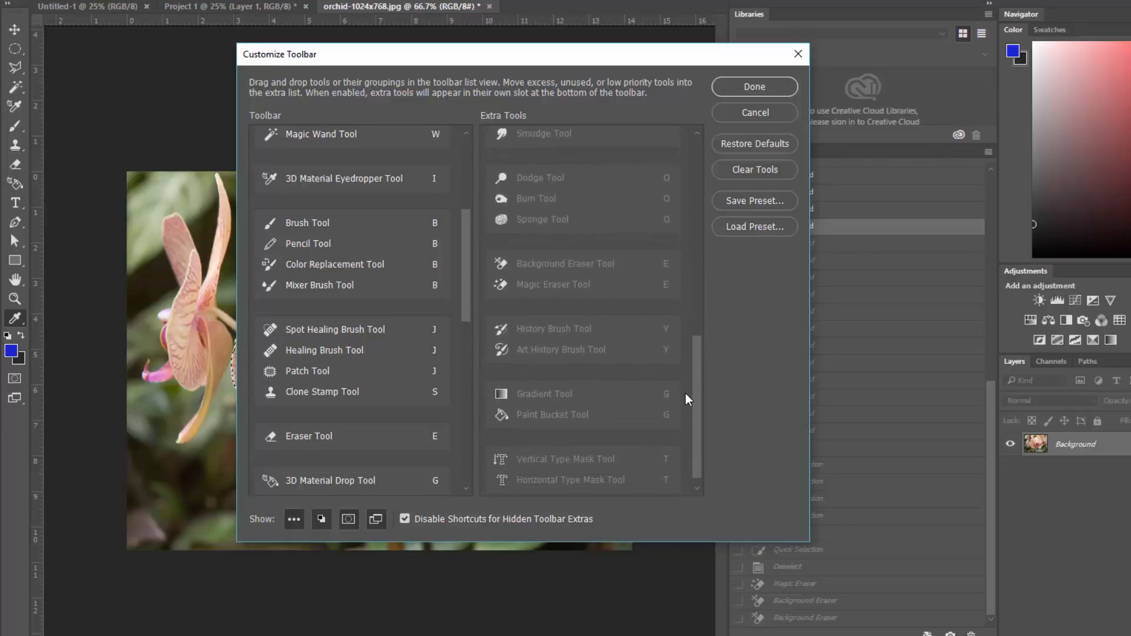
left_click(588, 172)
left_click(596, 220)
left_click(568, 172)
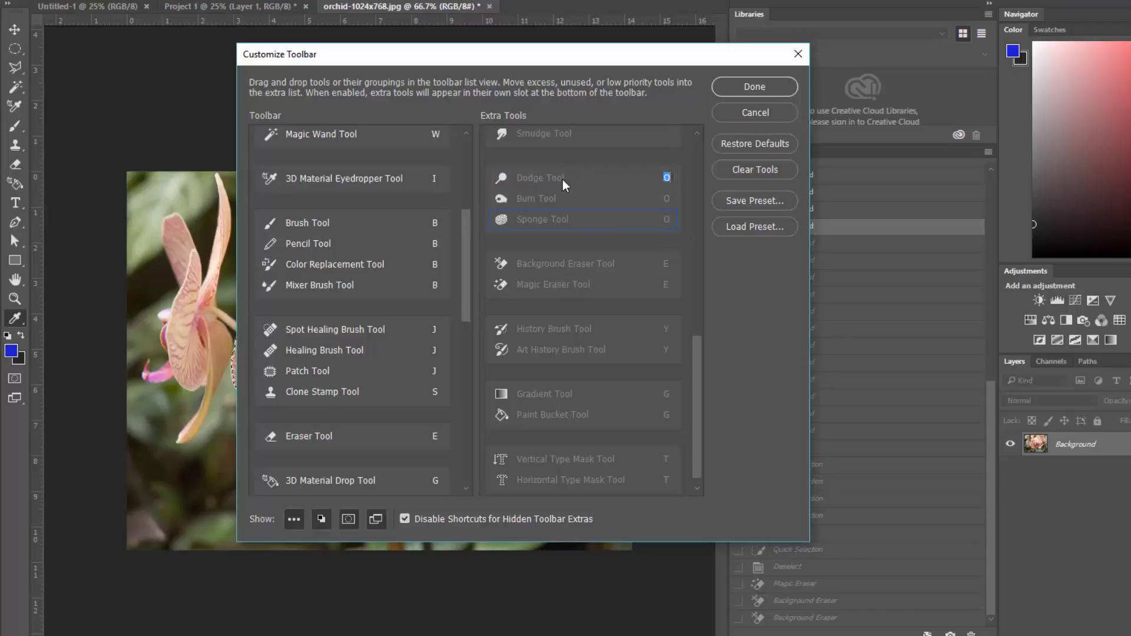
mouse_move(545, 178)
left_mouse_down()
mouse_move(368, 454)
mouse_move(359, 538)
mouse_move(376, 462)
mouse_move(354, 465)
left_mouse_up()
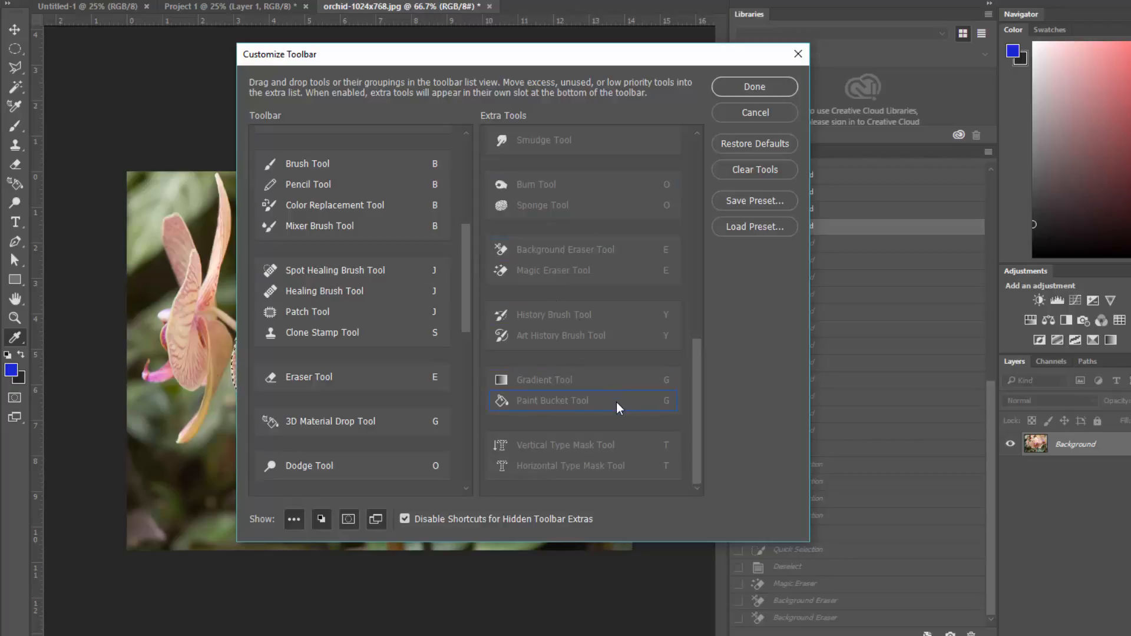
scroll(617, 401, "up", 3)
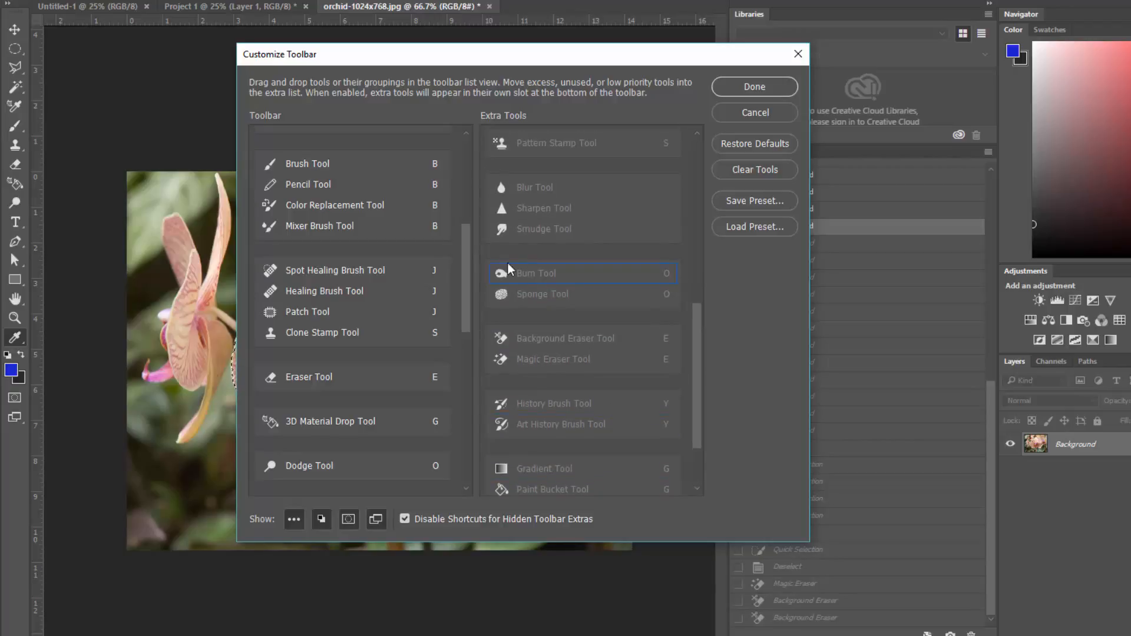
mouse_move(508, 264)
left_mouse_down()
mouse_move(470, 328)
mouse_move(333, 476)
left_mouse_up()
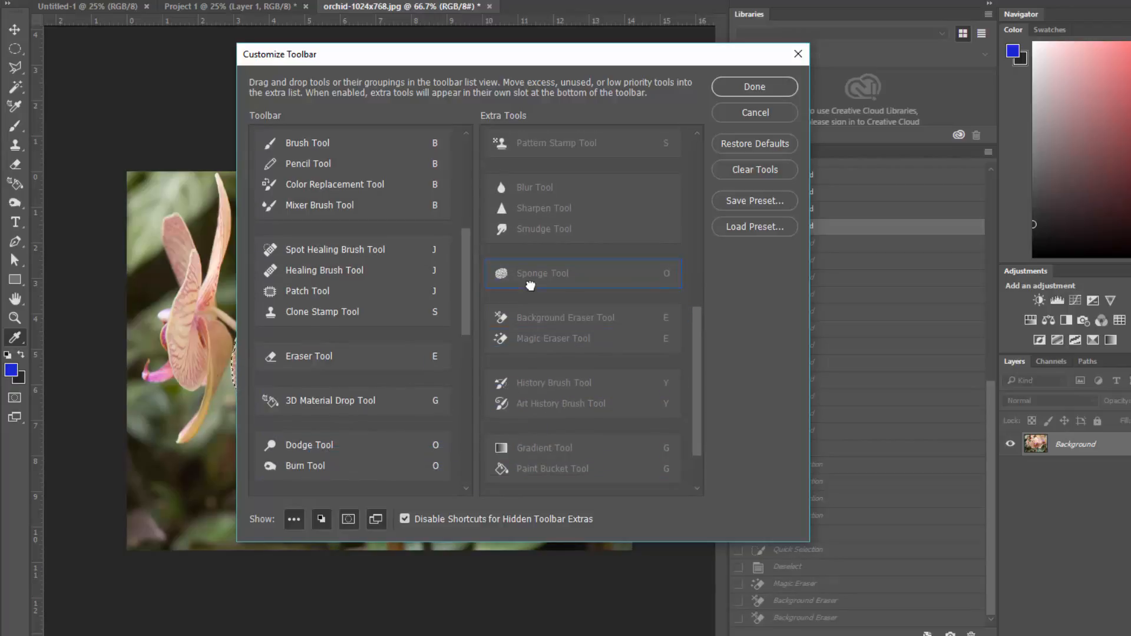
left_click_drag(555, 271, 309, 466)
Add the Paint Bucket and Gradient tools to the toolbar as a new group below the Sponge Tool
scroll(584, 365, "down", 1)
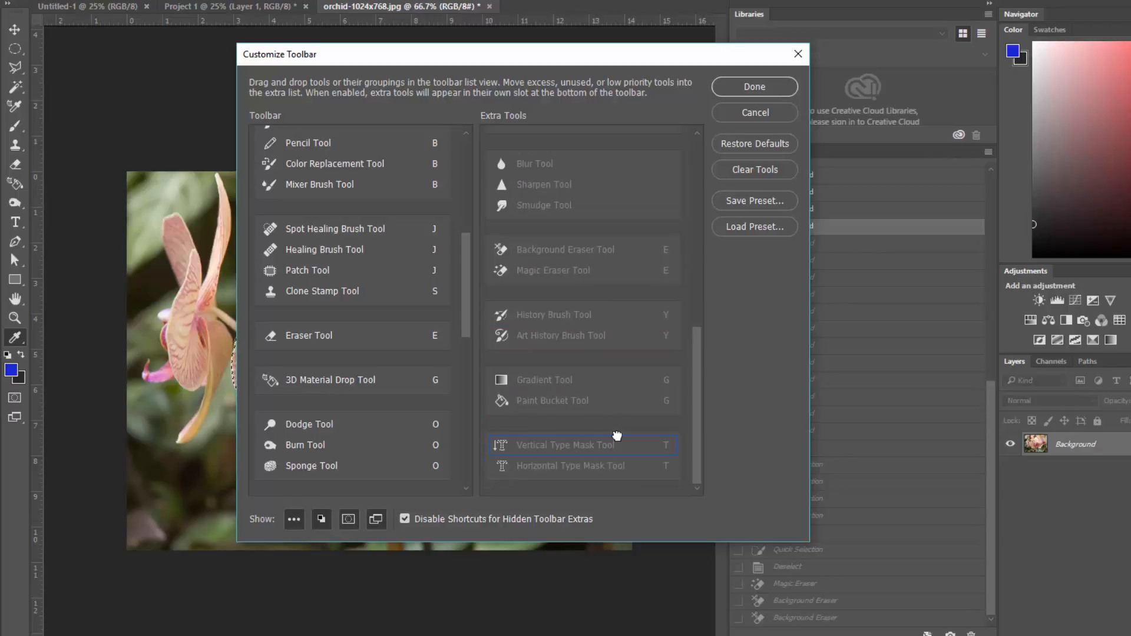
mouse_move(598, 401)
left_mouse_down()
mouse_move(412, 454)
mouse_move(370, 483)
left_mouse_up()
mouse_move(535, 402)
left_mouse_down()
mouse_move(442, 451)
mouse_move(346, 469)
left_mouse_up()
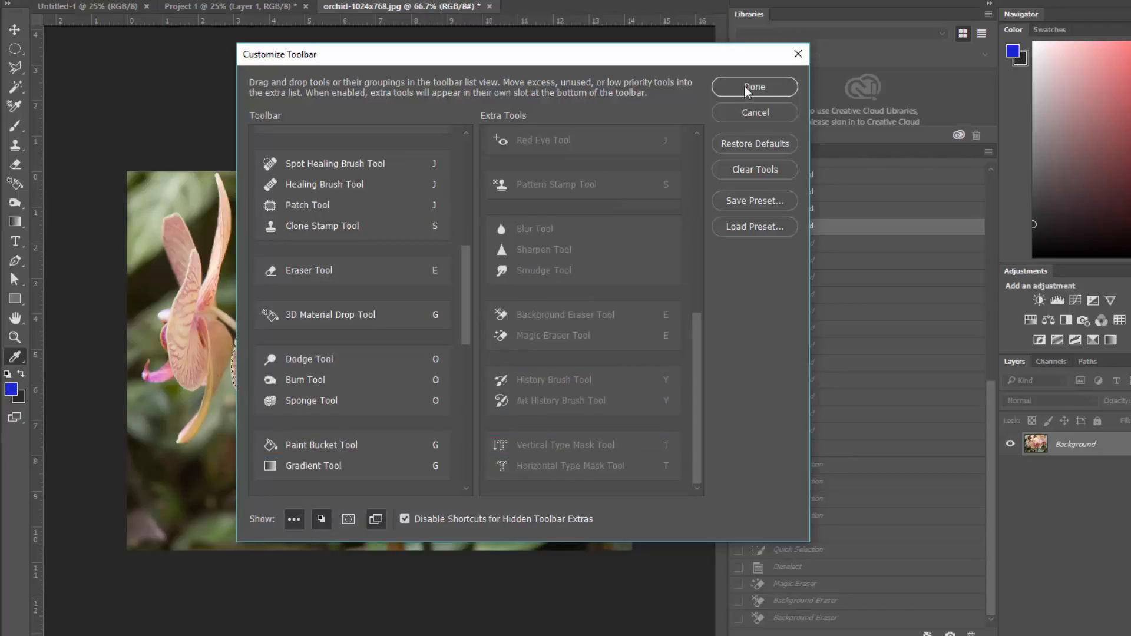
Open the option to save the toolbar layout as a preset, dismiss it without saving, and apply the toolbar customization
left_click(757, 200)
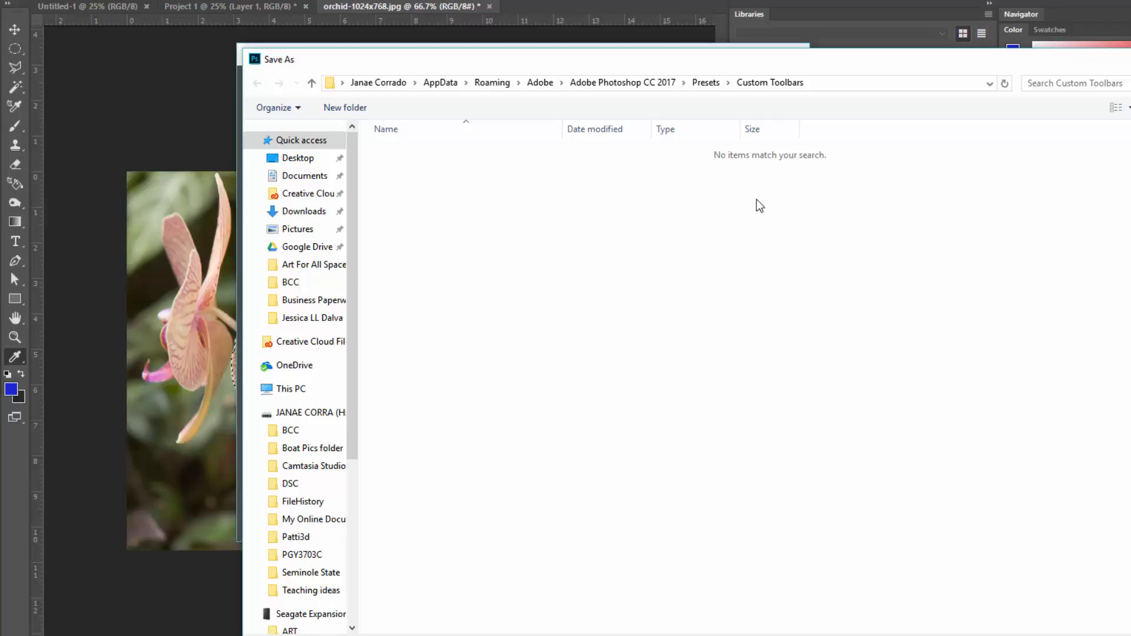
key("Escape")
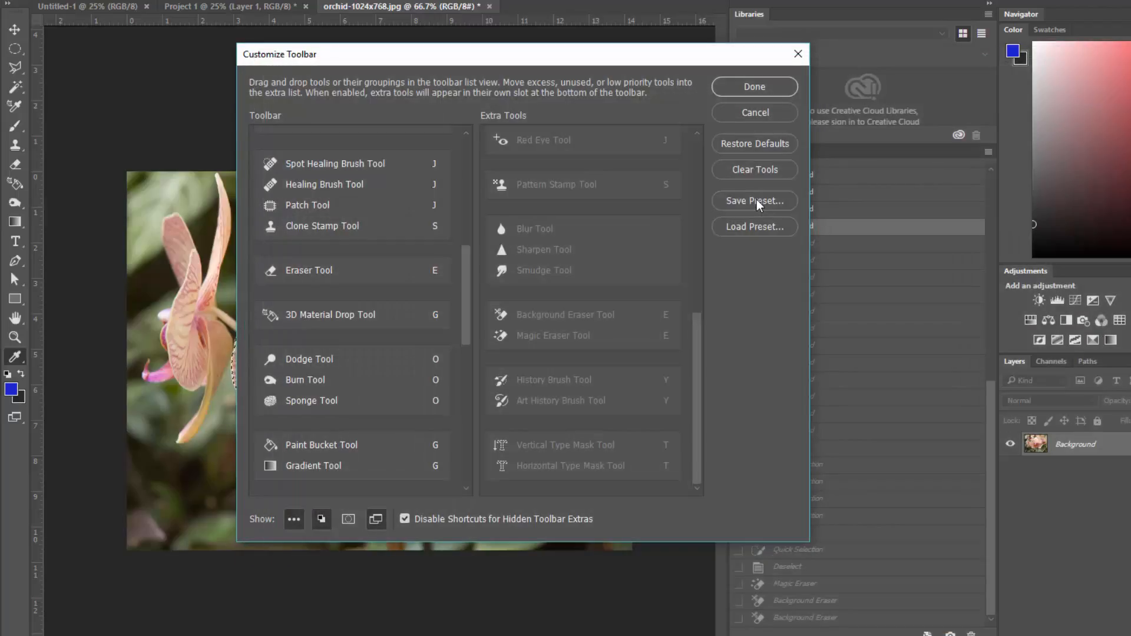
left_click(754, 87)
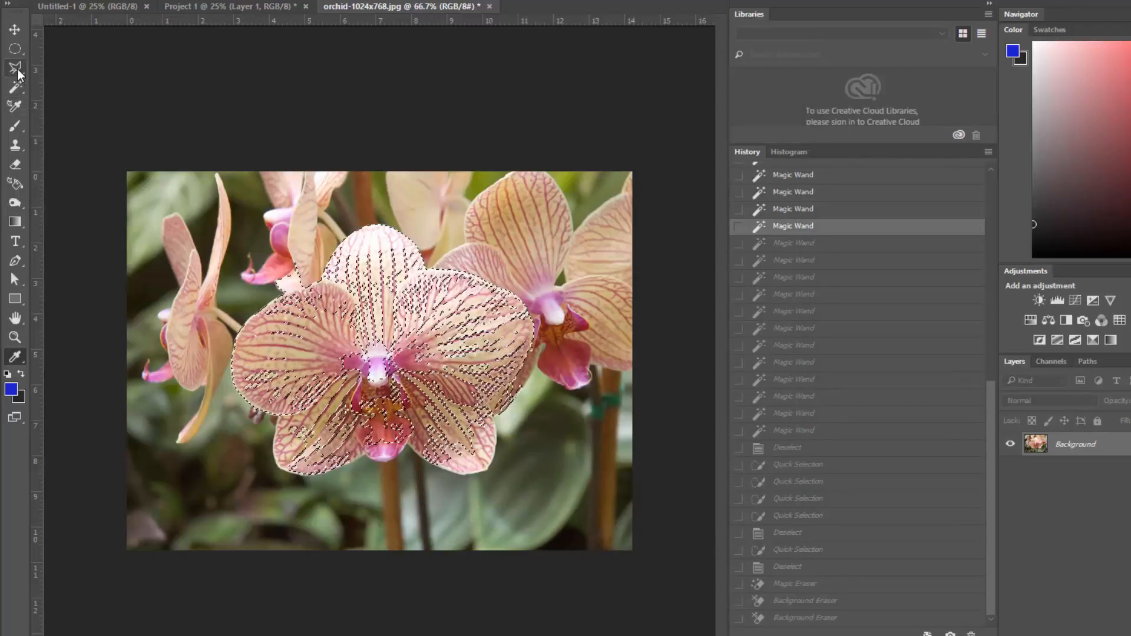
Clear the selection on the orchid photo and choose the Magnetic Lasso Tool, ready at the central flower's upper petal
key("ctrl+d")
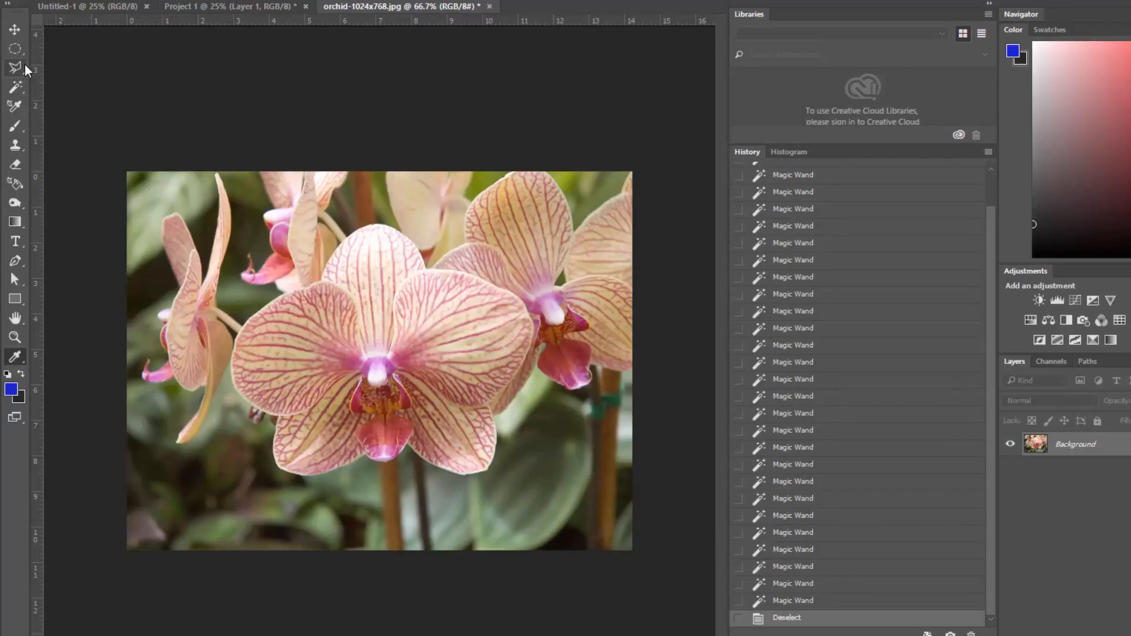
right_click(24, 66)
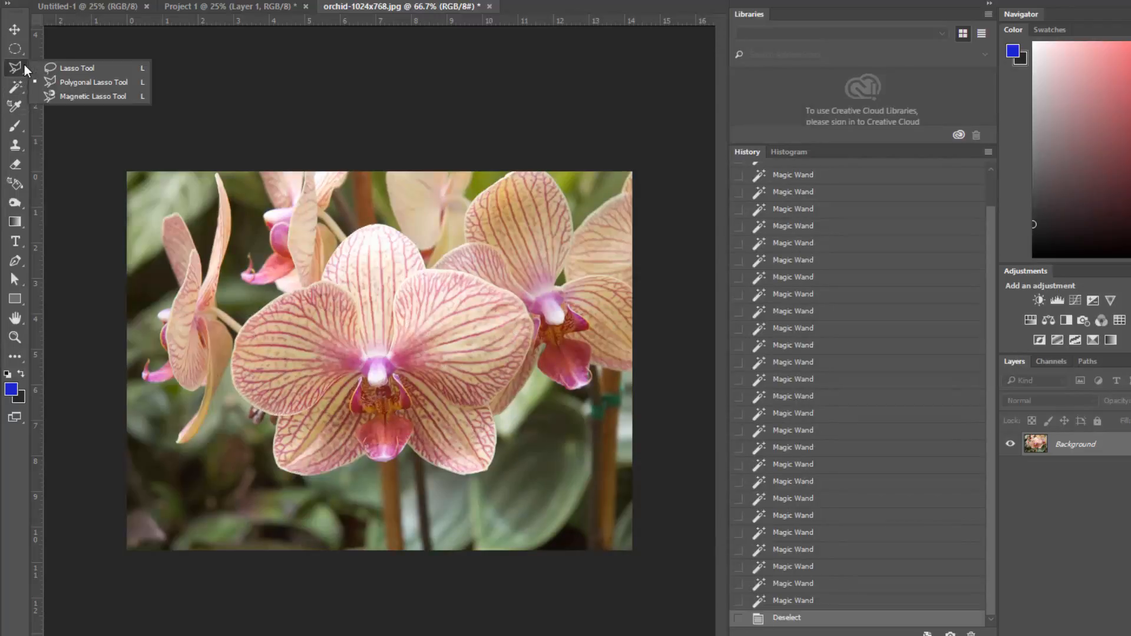
left_click(55, 93)
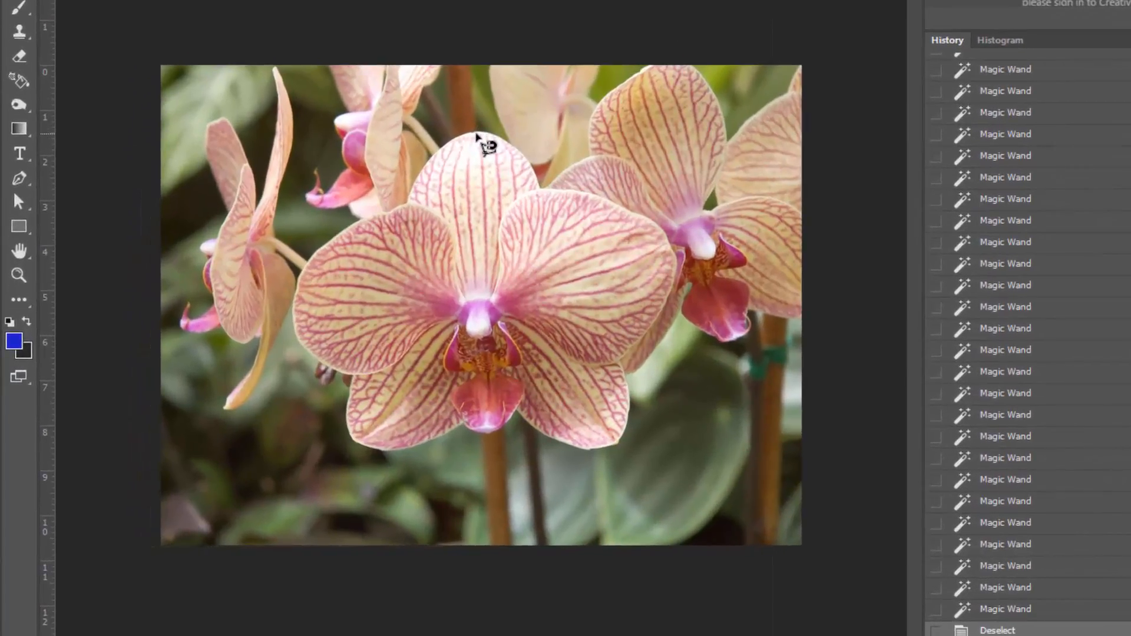
key("ctrl+plus")
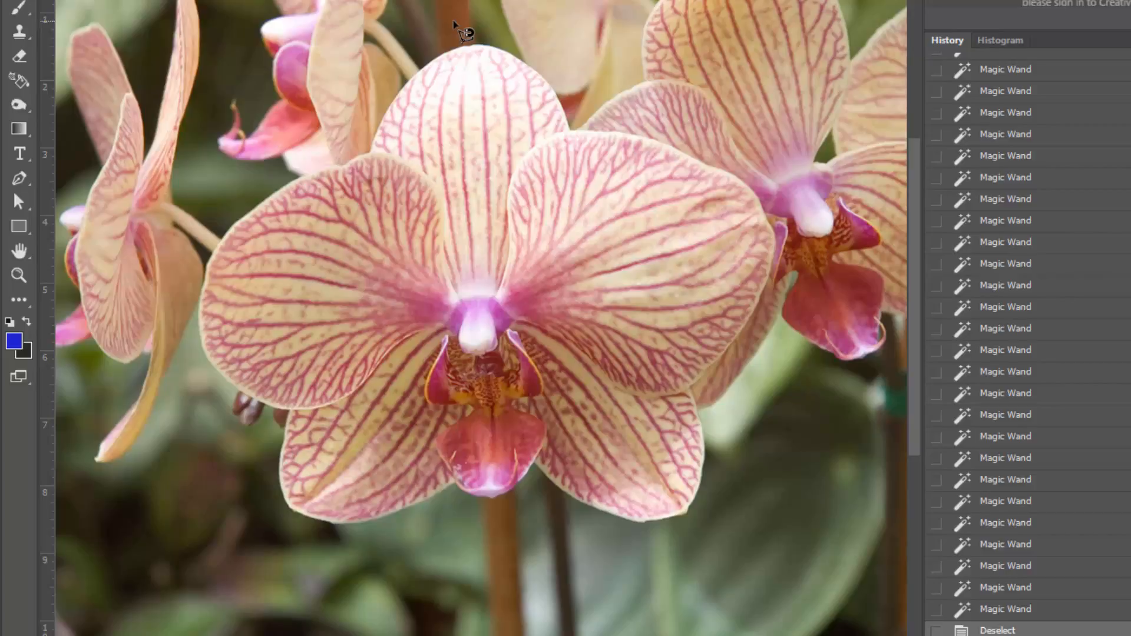
Trace the central orchid's outline with the Magnetic Lasso, delete the stray points inside the petals, and close the selection at its start
left_click(473, 45)
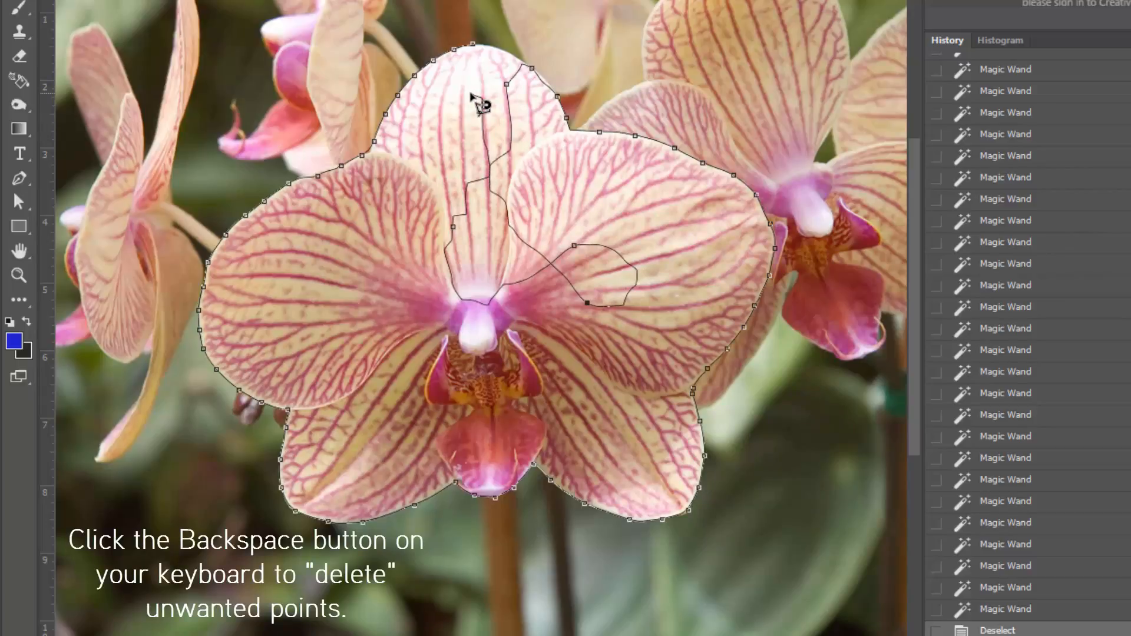
key("BackSpace")
key("BackSpace")
key("BackSpace")
key("BackSpace")
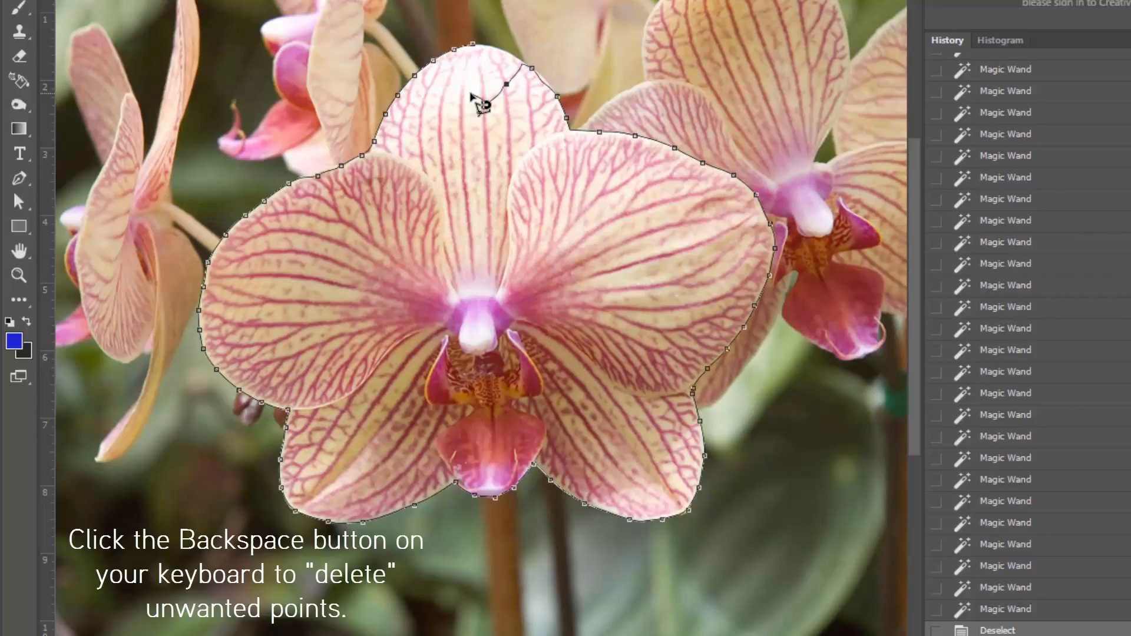
key("BackSpace")
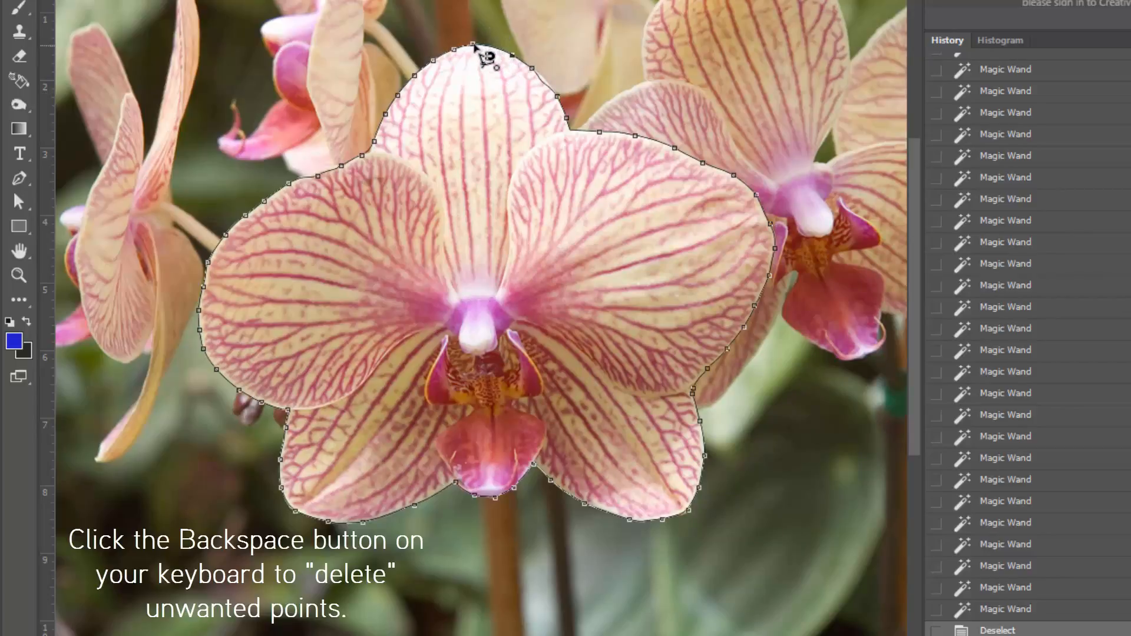
left_click(476, 49)
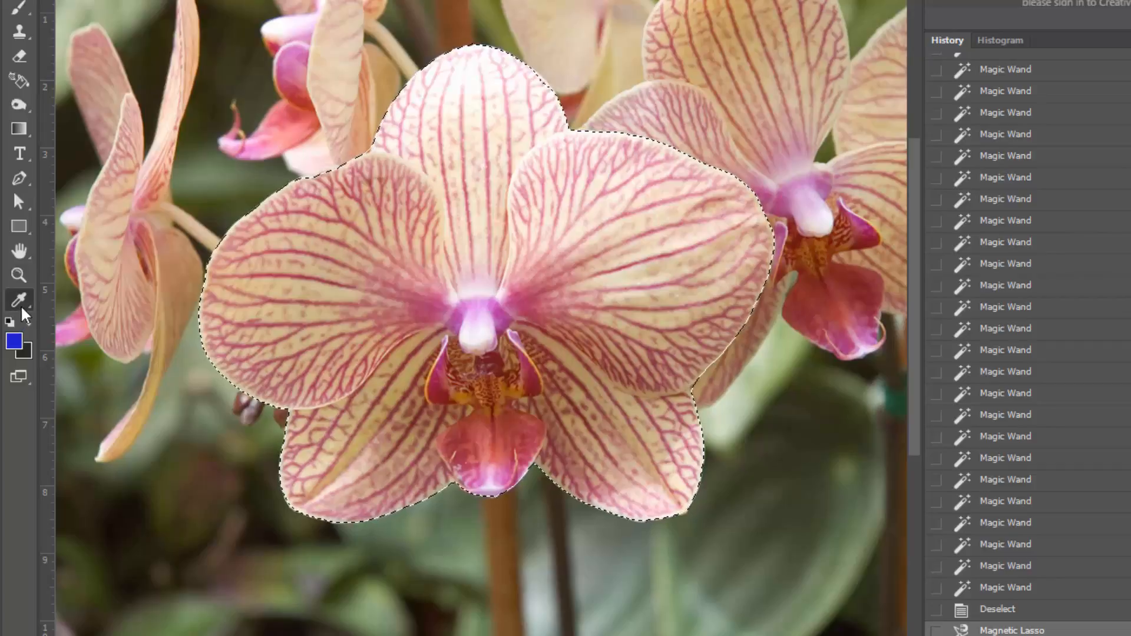
left_click(22, 308)
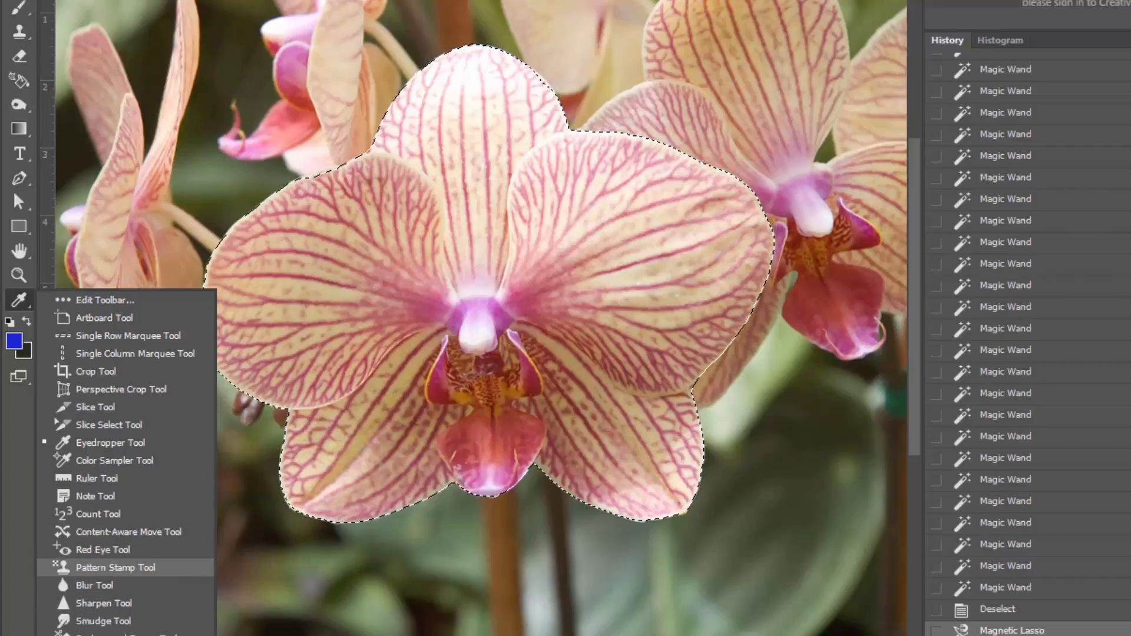
left_click(10, 294)
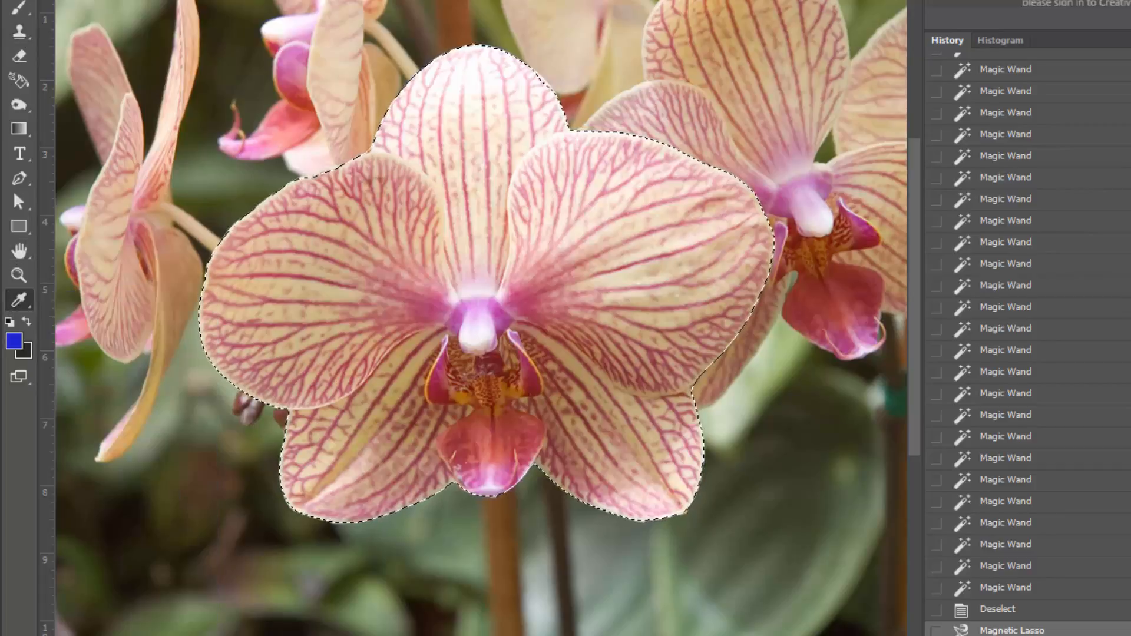
left_click(21, 36)
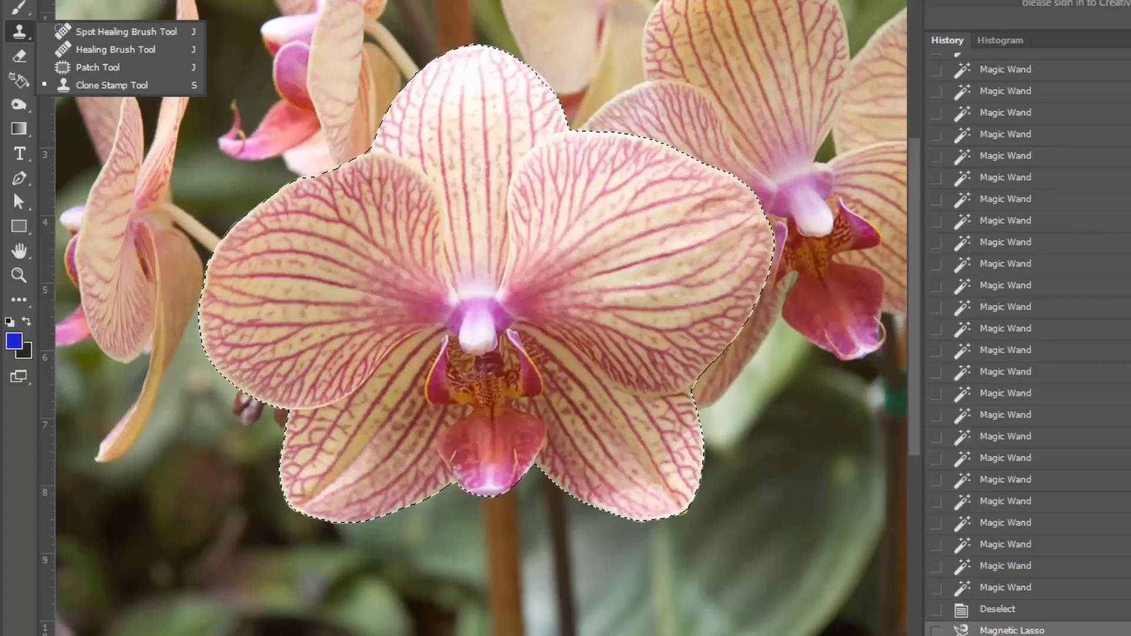
key("Escape")
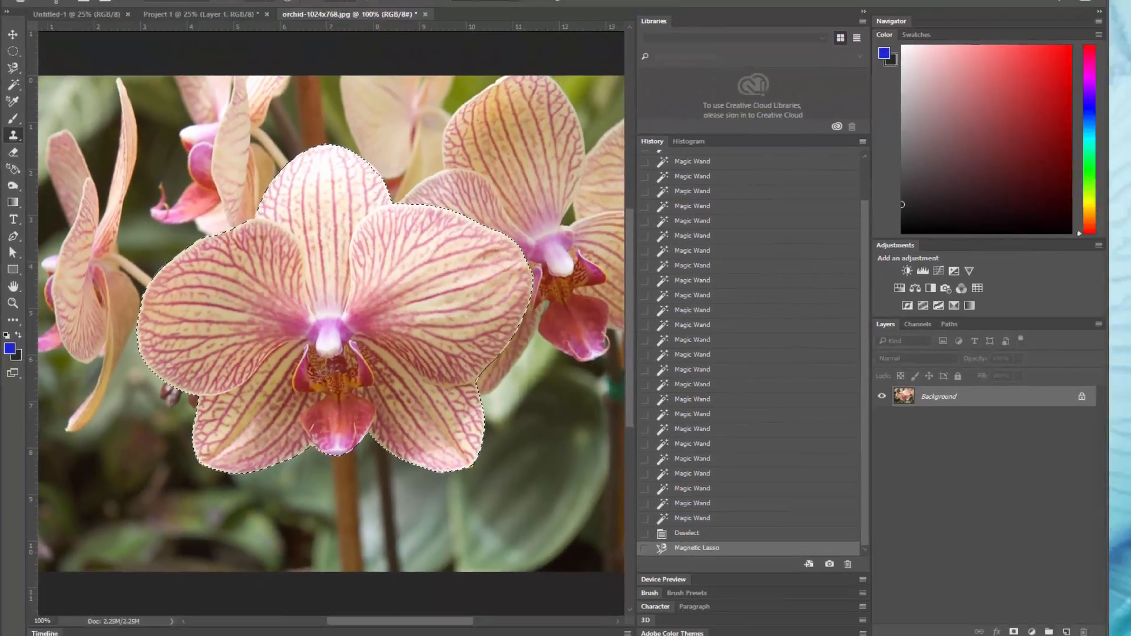
Open bareskin.jpg from ExamplePhotos and set up the Spot Healing Brush Tool with a brush size of 70
key("ctrl+o")
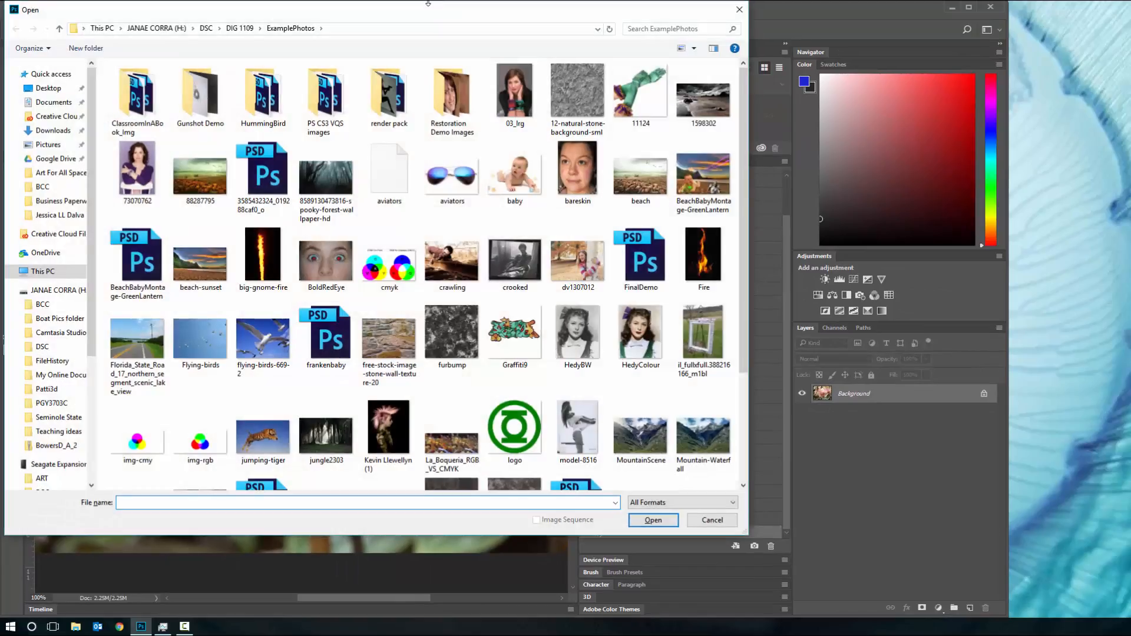
double_click(584, 163)
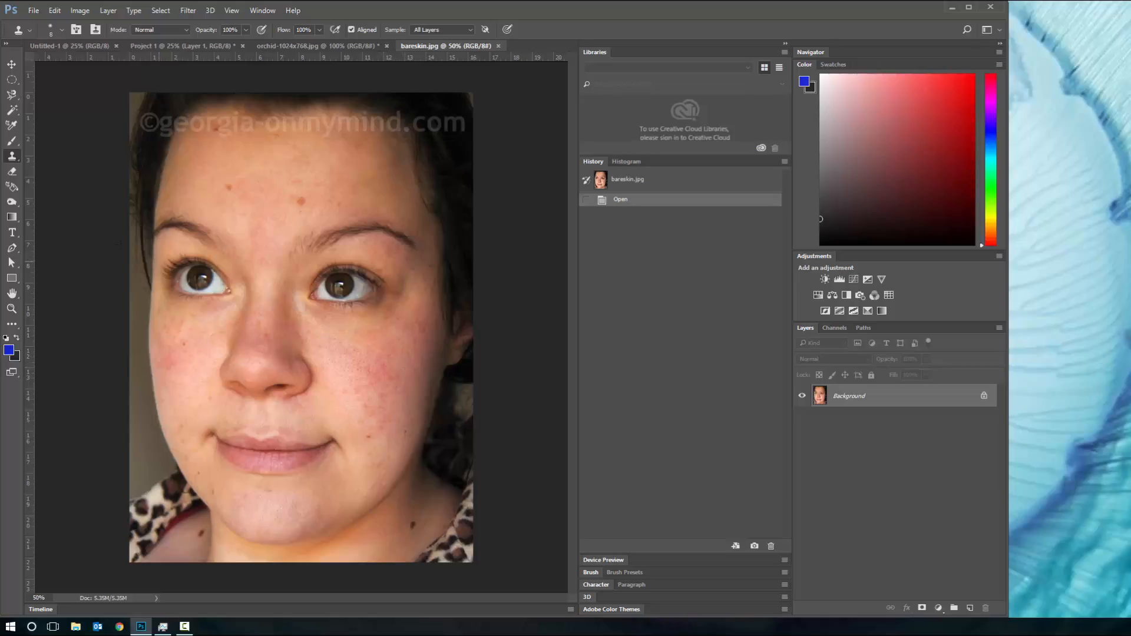
right_click(14, 159)
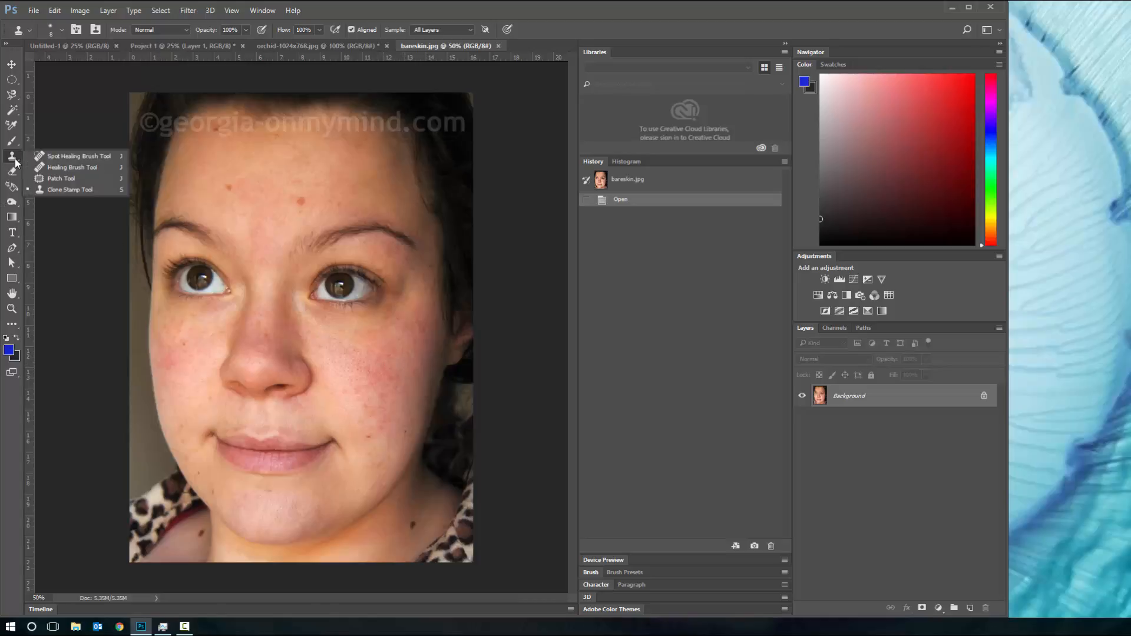
left_click(52, 157)
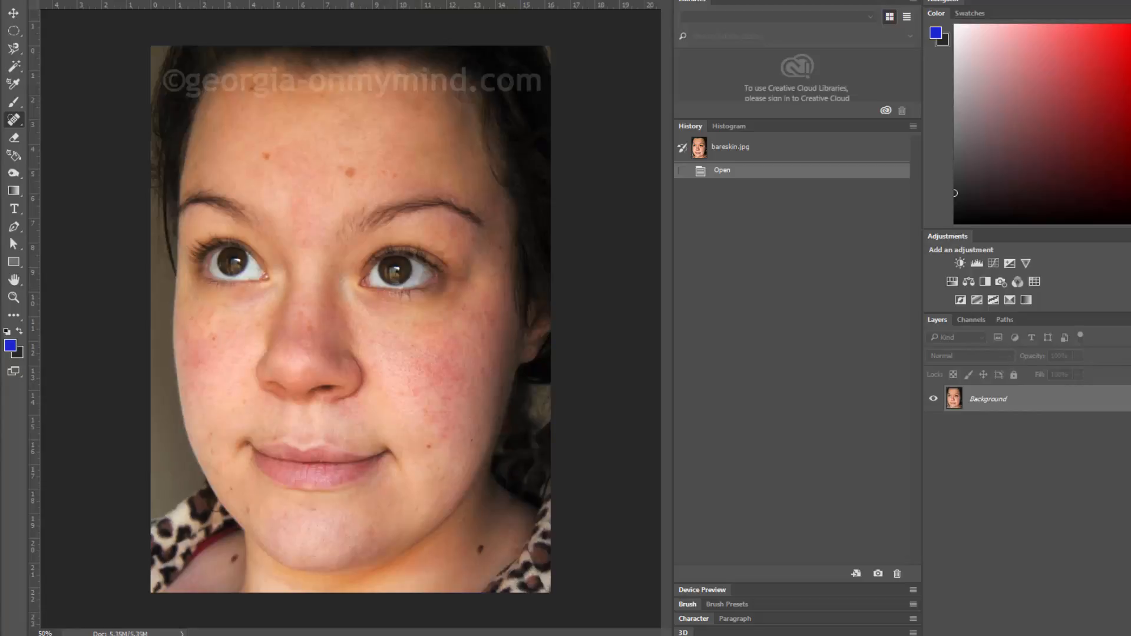
key("ctrl+plus")
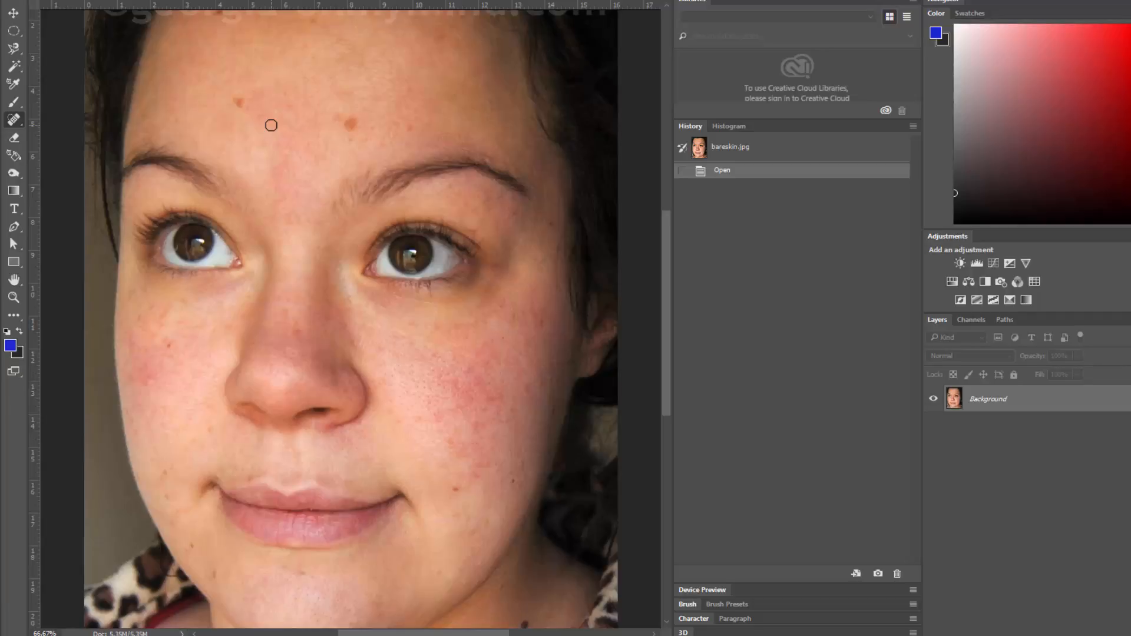
key("bracketright")
key("bracketright")
key("bracketright")
Duplicate the Background layer as "Working Layer" in bareskin.jpg
right_click(1031, 407)
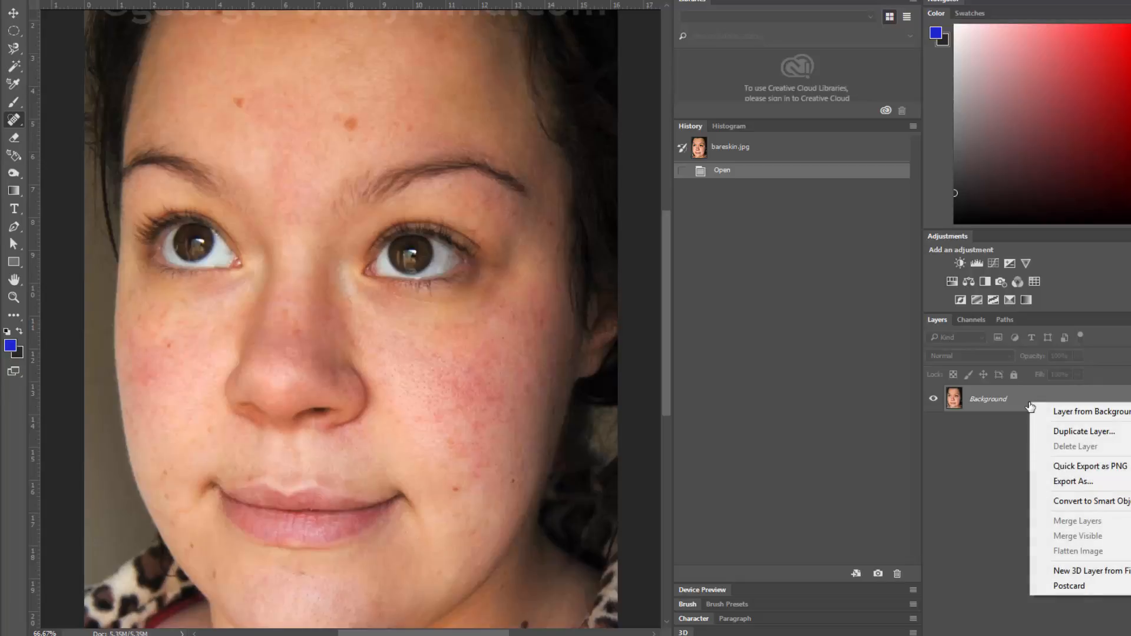
left_click(1078, 436)
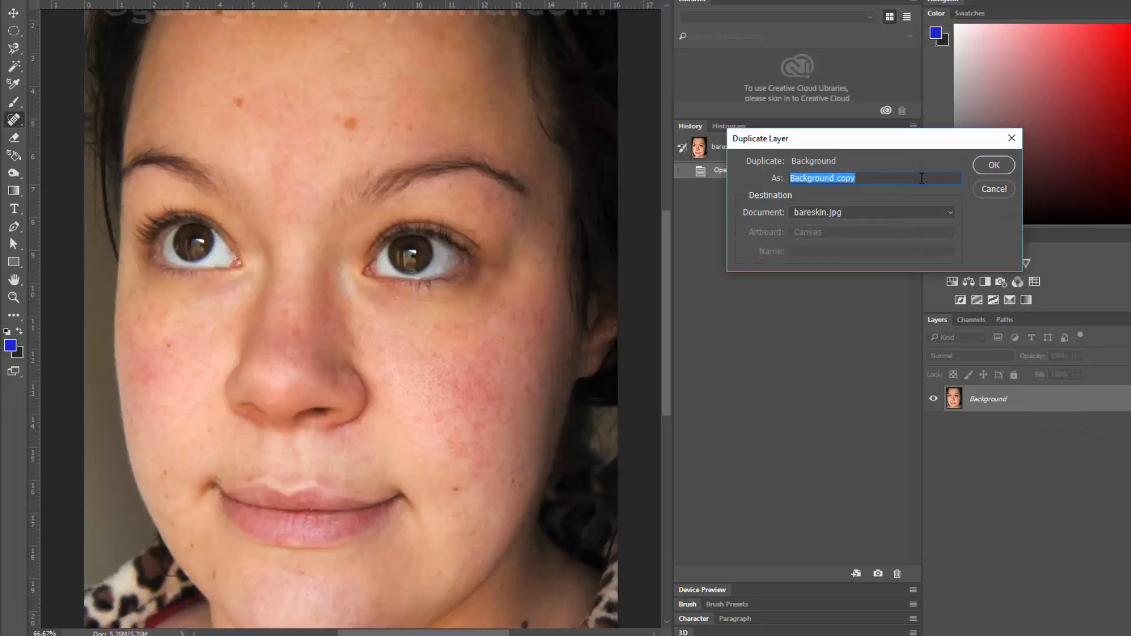
type("Working Layer")
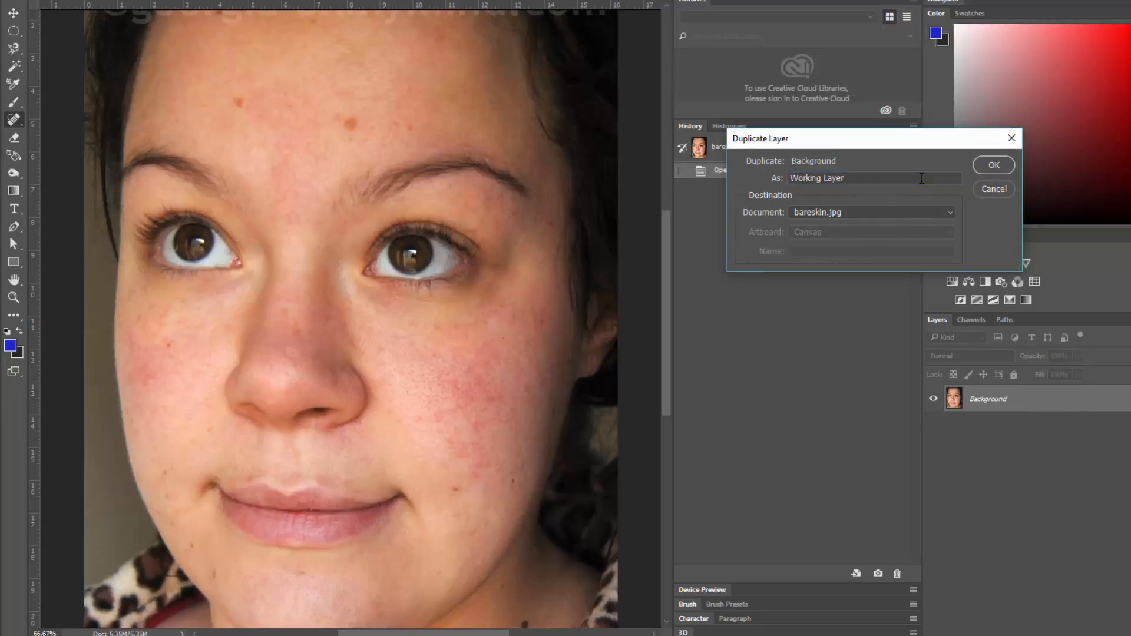
key("Return")
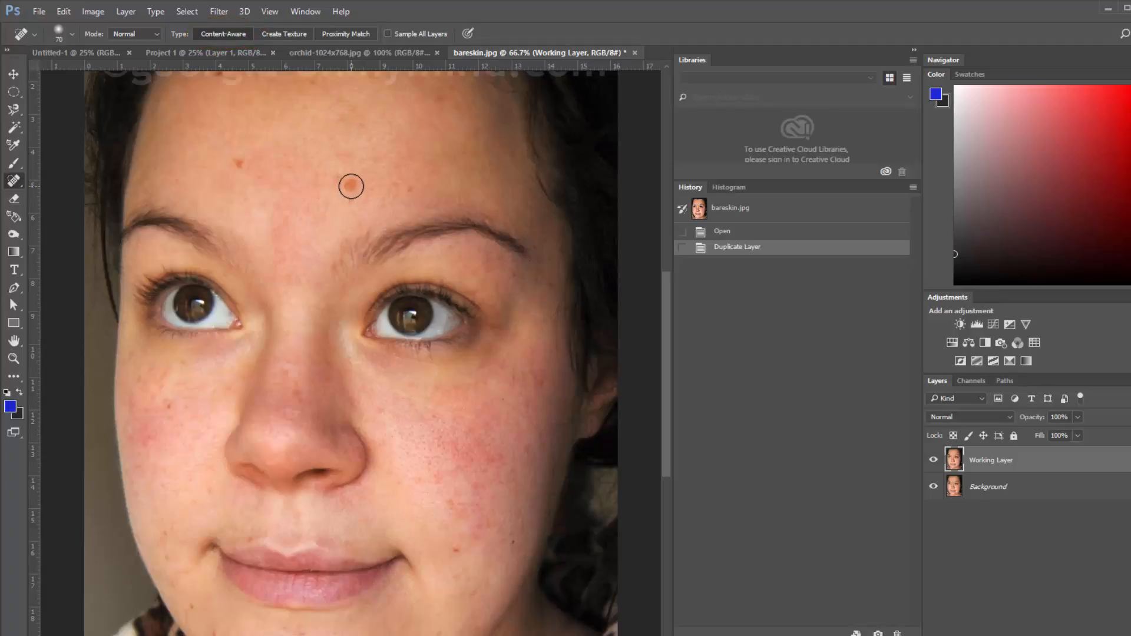
Heal the two prominent forehead spots, then reduce the brush size to 40 and heal the small spots on the cheek and above the upper lip
left_click_drag(352, 187, 342, 184)
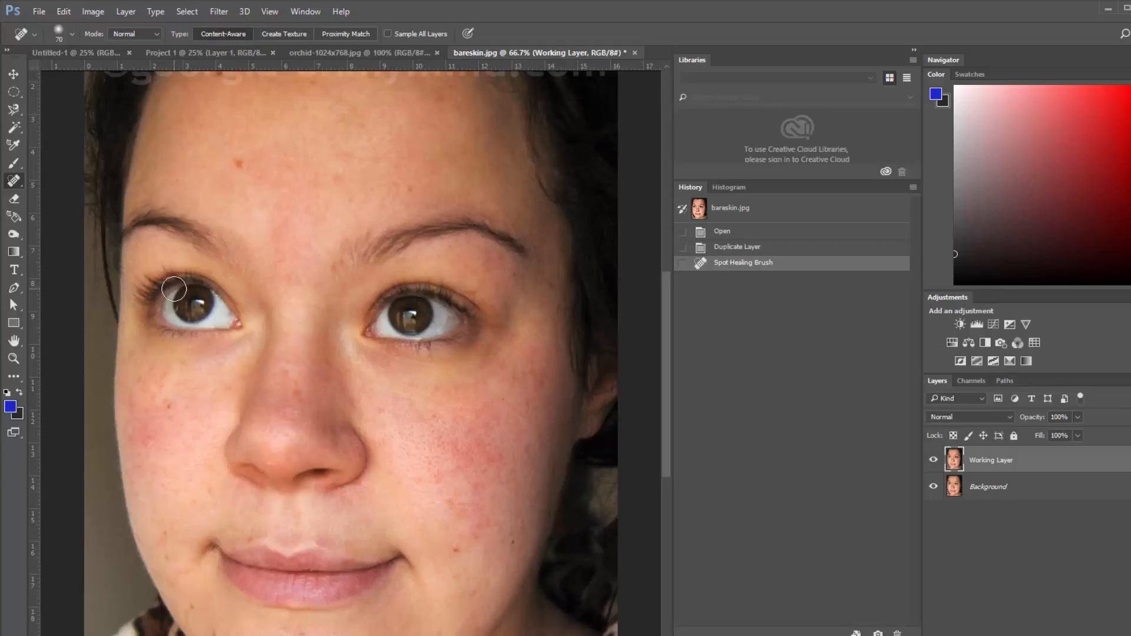
left_click_drag(239, 163, 240, 167)
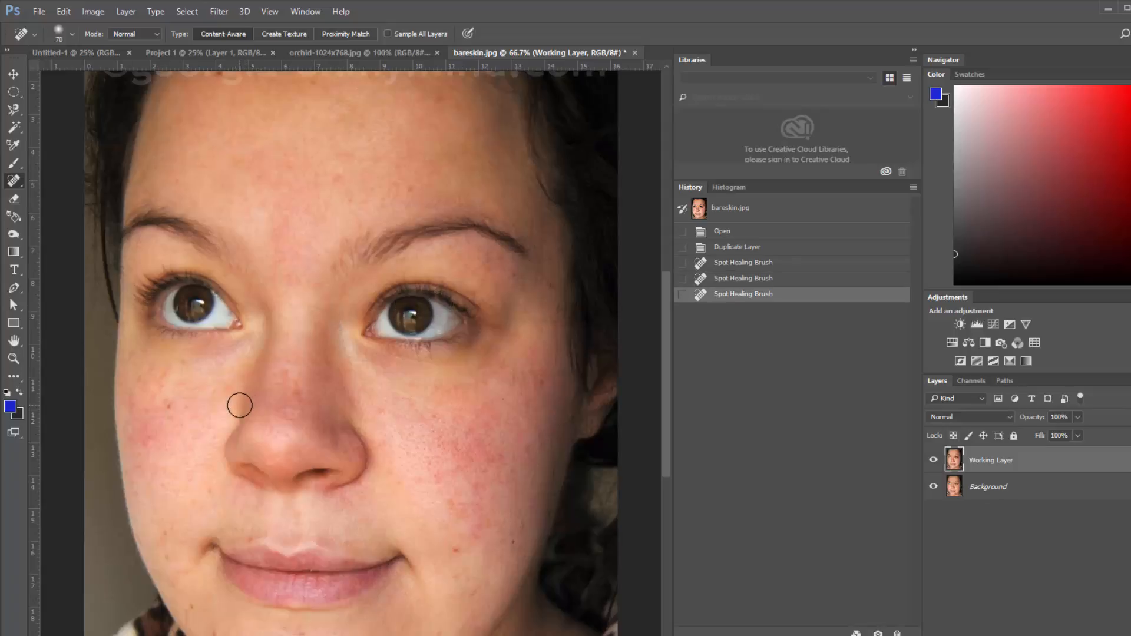
key("bracketleft")
key("bracketleft")
key("bracketleft")
left_click_drag(168, 407, 169, 406)
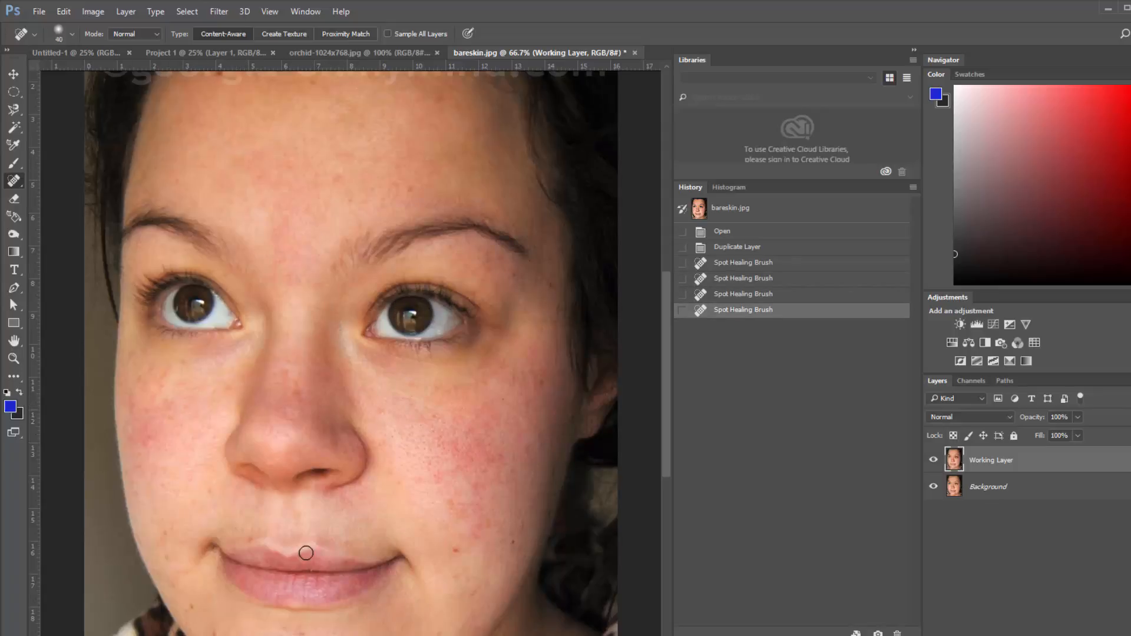
left_click_drag(248, 540, 247, 541)
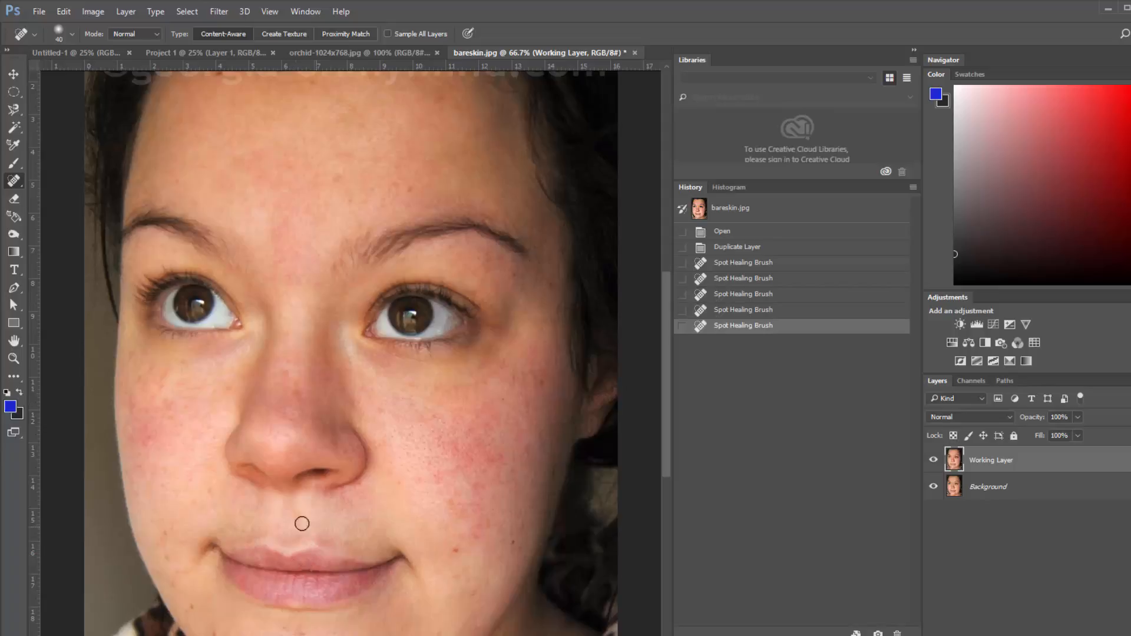
Heal the small blemishes beside the mouth and down the jawline on the photo's left side with the Spot Healing Brush
left_click(213, 493)
left_click(165, 537)
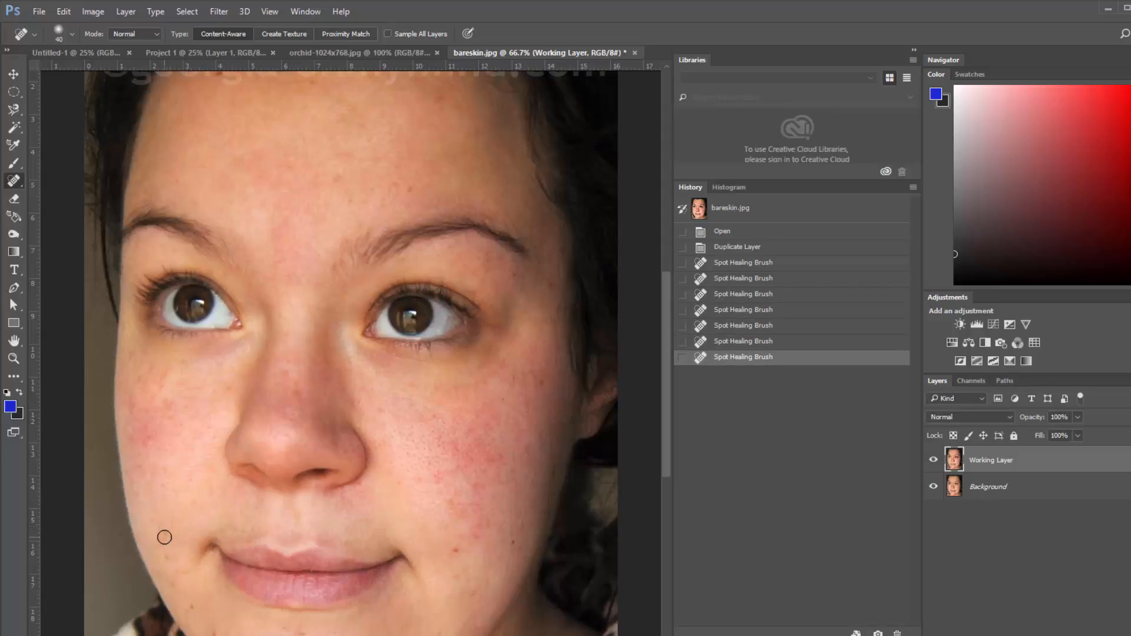
left_click(165, 537)
left_click(167, 533)
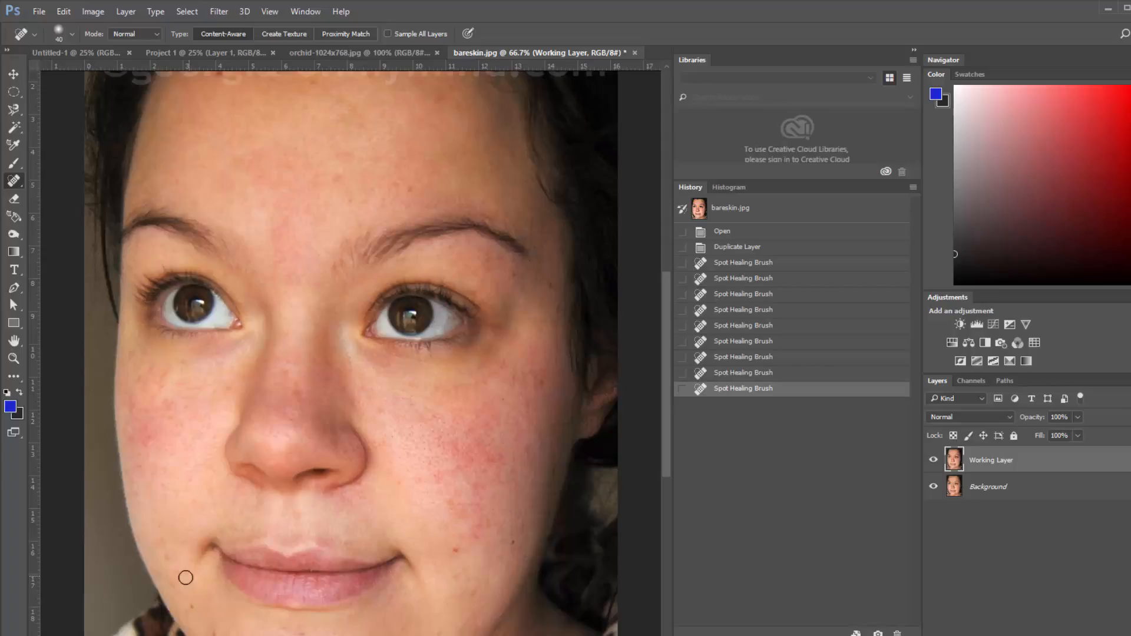
left_click(159, 539)
left_click(161, 549)
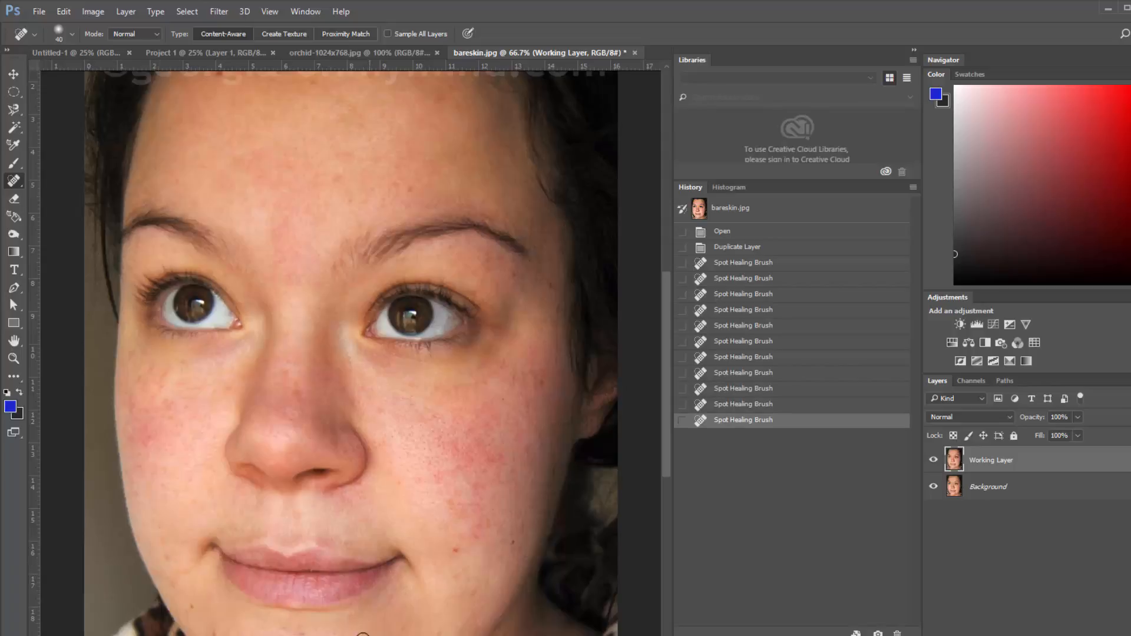
left_click(164, 558)
left_click(173, 589)
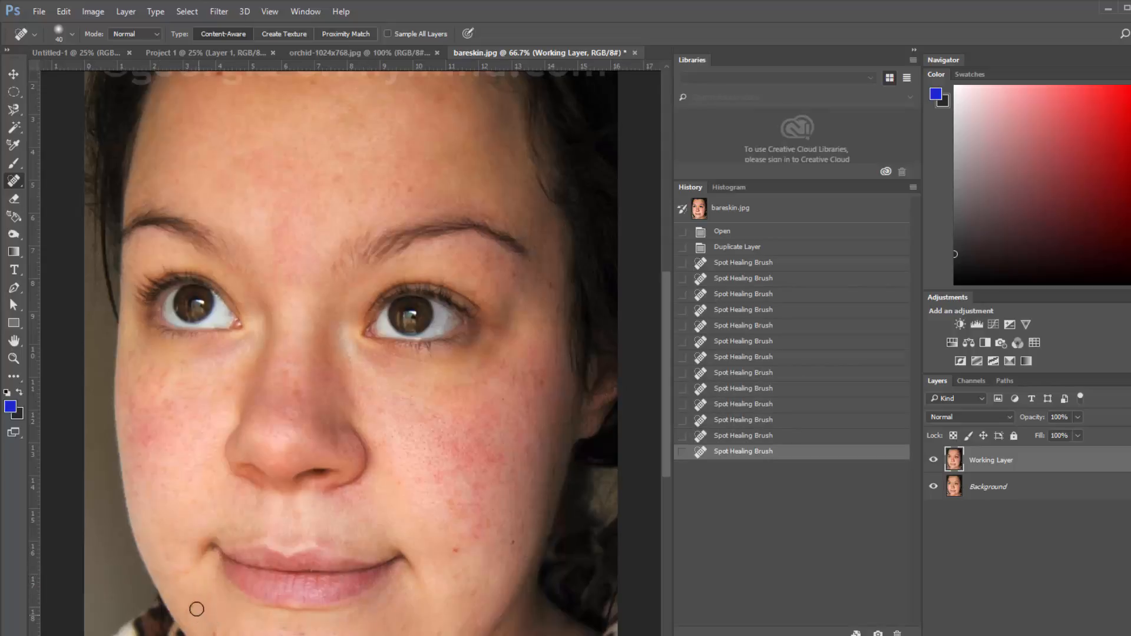
left_click(190, 605)
left_click(216, 629)
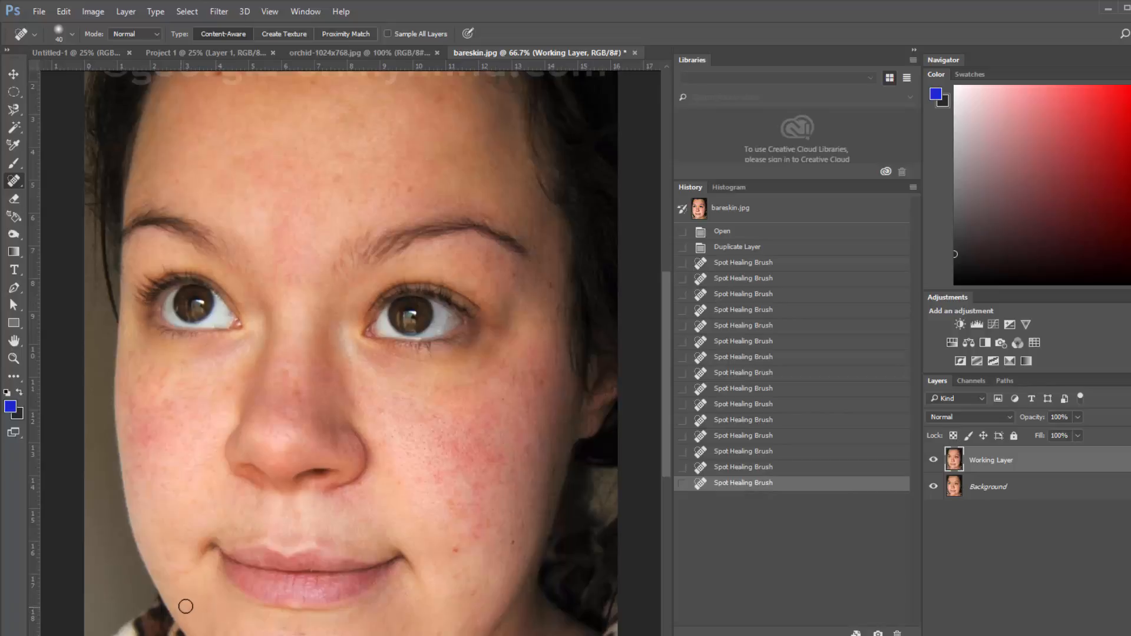
left_click(186, 607)
Heal the spots and redness on the photo's right cheek and jaw, and smooth the skin under that eye
left_click(459, 552)
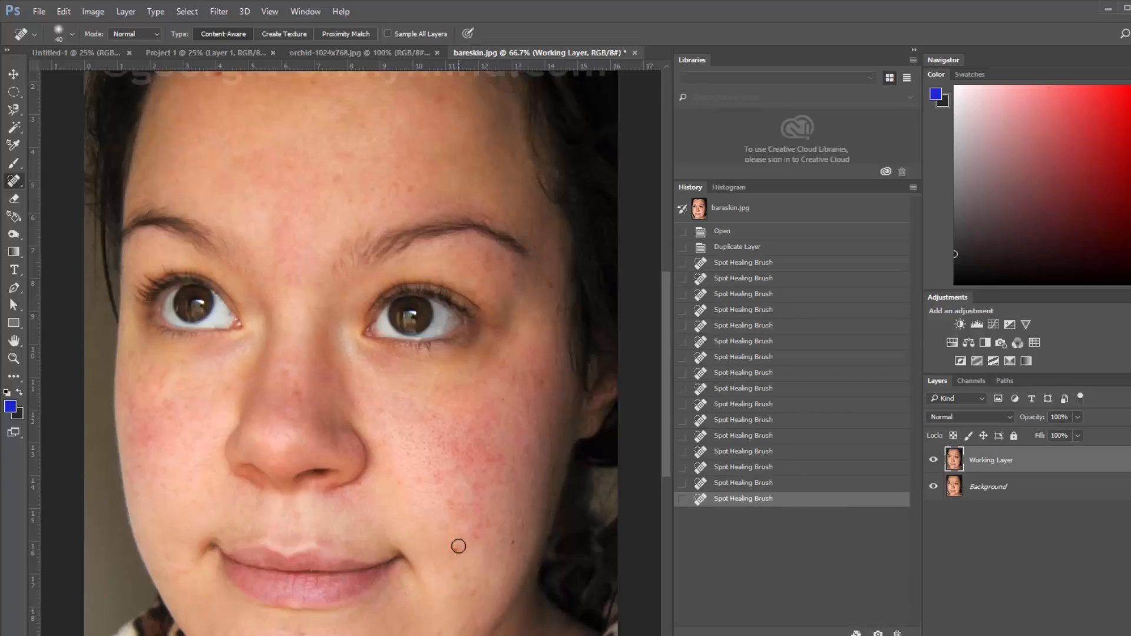
left_click(514, 540)
left_click(454, 551)
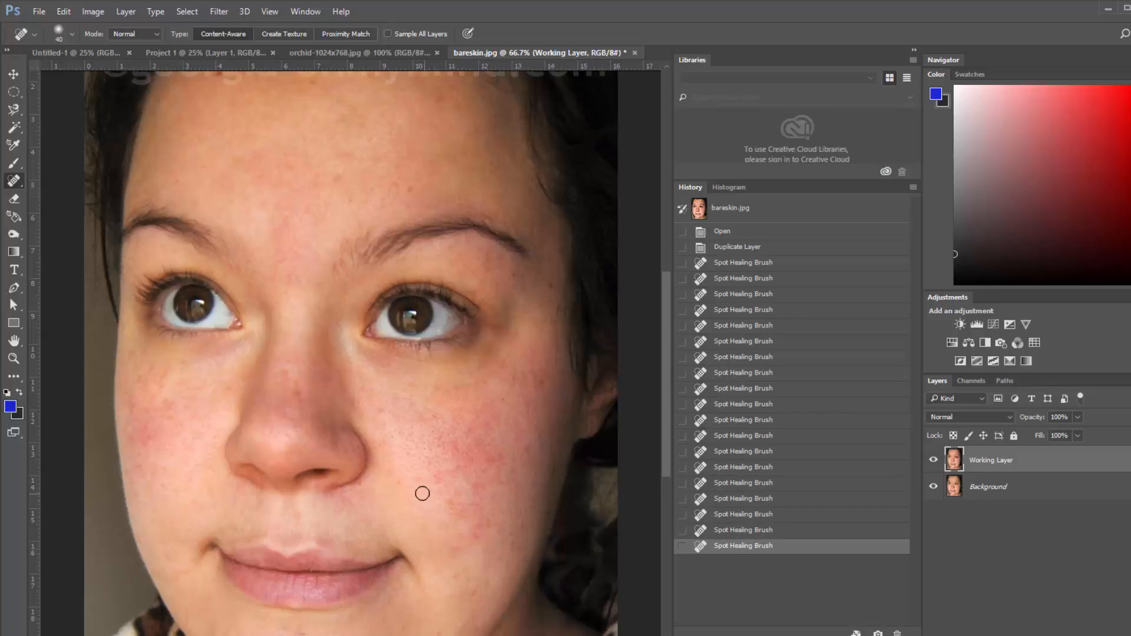
mouse_move(415, 480)
left_mouse_down()
mouse_move(467, 462)
mouse_move(438, 439)
mouse_move(453, 441)
mouse_move(472, 465)
mouse_move(448, 484)
mouse_move(459, 489)
mouse_move(443, 507)
mouse_move(482, 539)
left_mouse_up()
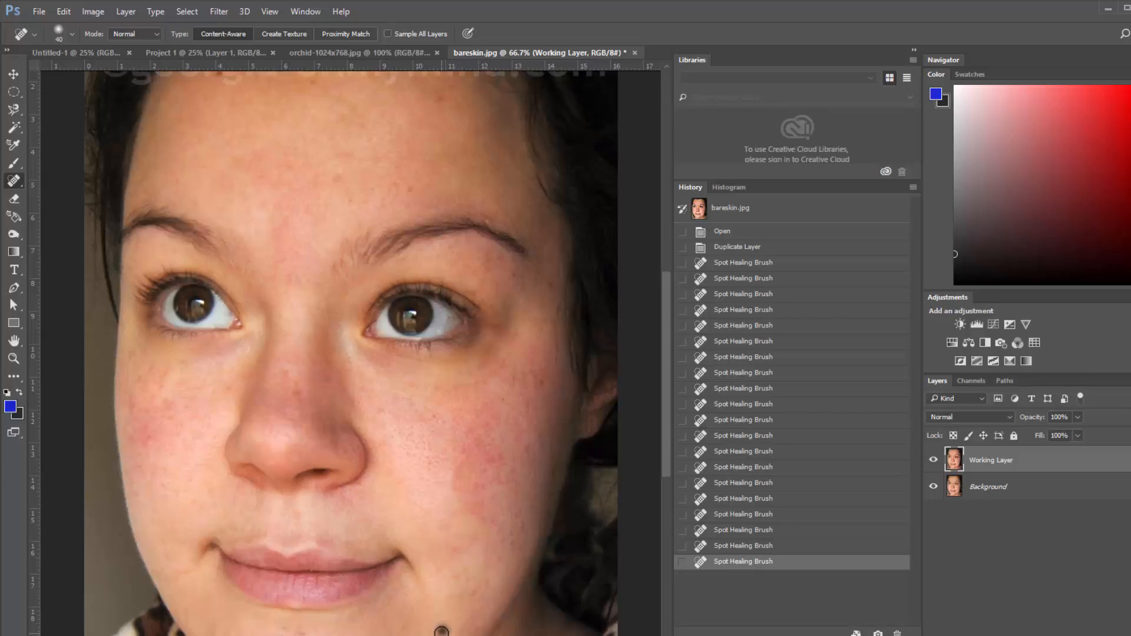
left_click(442, 632)
left_click(438, 632)
left_click_drag(468, 597, 481, 582)
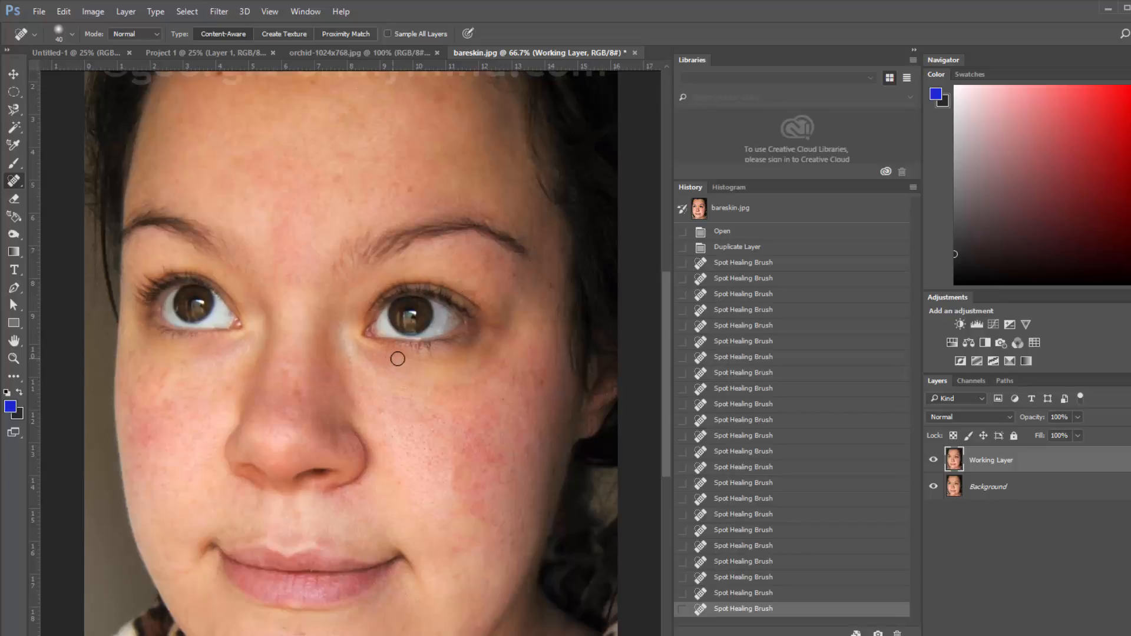
mouse_move(398, 359)
left_mouse_down()
mouse_move(489, 356)
mouse_move(508, 311)
mouse_move(463, 384)
left_mouse_up()
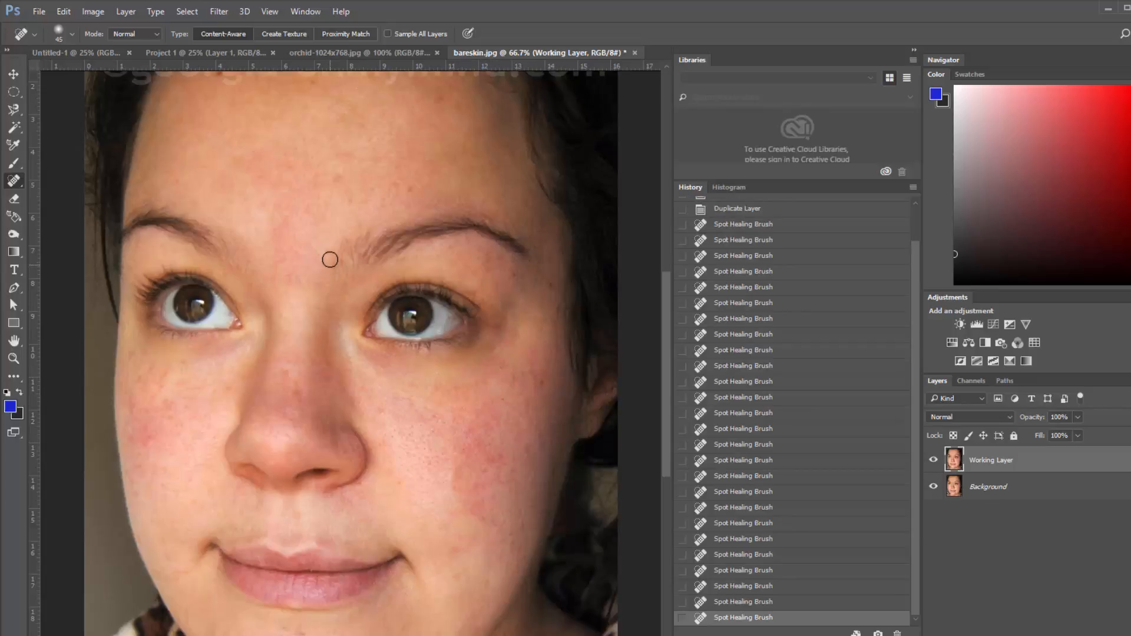
Enlarge the healing brush to 90 and paint out the entire eyebrow on the photo's right side
key("bracketright")
key("bracketright")
key("bracketright")
key("bracketright")
key("bracketright")
mouse_move(354, 278)
left_mouse_down()
mouse_move(366, 251)
mouse_move(387, 243)
mouse_move(357, 268)
mouse_move(416, 233)
mouse_move(487, 224)
mouse_move(532, 258)
mouse_move(345, 238)
mouse_move(409, 217)
left_mouse_up()
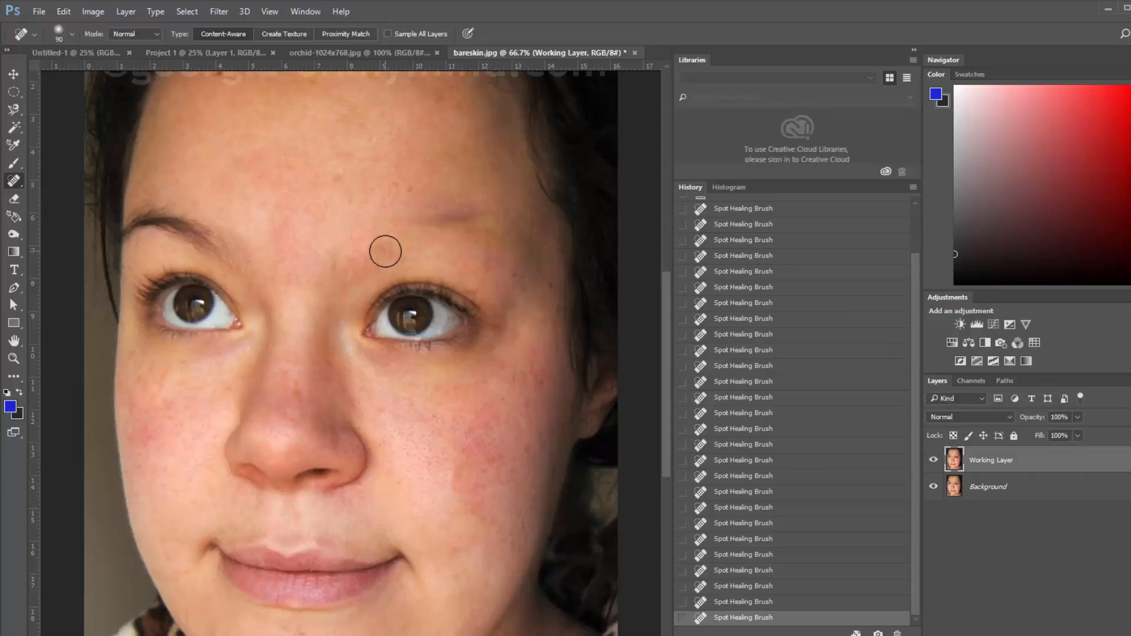
mouse_move(383, 250)
left_mouse_down()
mouse_move(432, 212)
mouse_move(498, 205)
left_mouse_up()
left_click_drag(354, 264, 319, 275)
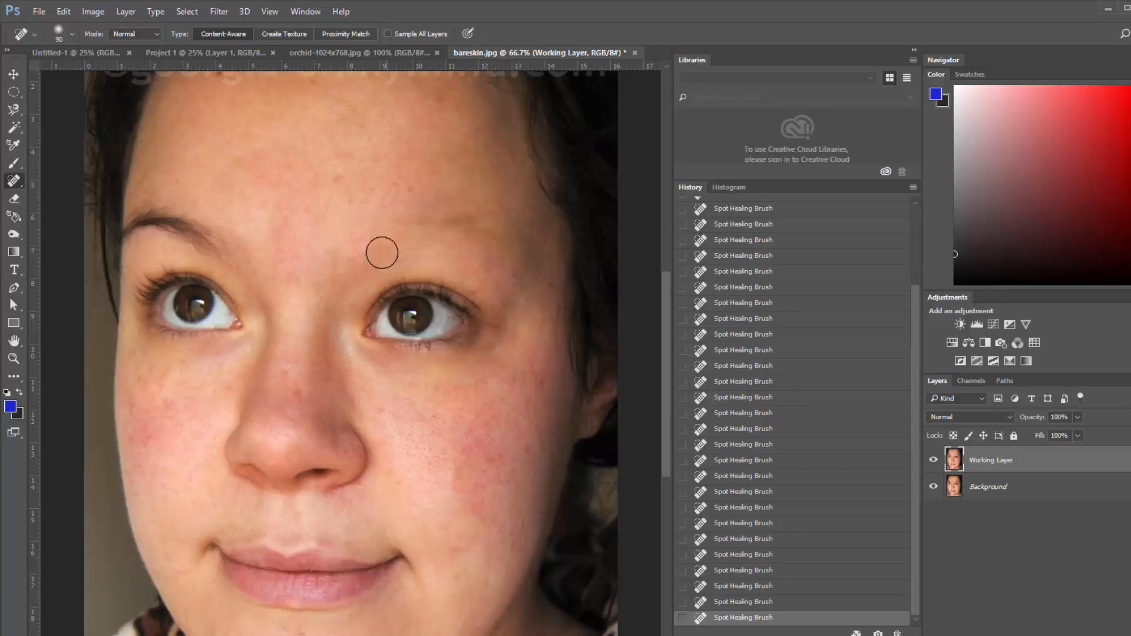
mouse_move(390, 244)
left_mouse_down()
mouse_move(367, 261)
mouse_move(395, 258)
left_mouse_up()
mouse_move(419, 220)
left_mouse_down()
mouse_move(520, 252)
mouse_move(556, 334)
mouse_move(542, 318)
left_mouse_up()
Heal the remaining forehead blemishes above the removed eyebrow with the Spot Healing Brush
left_click(412, 190)
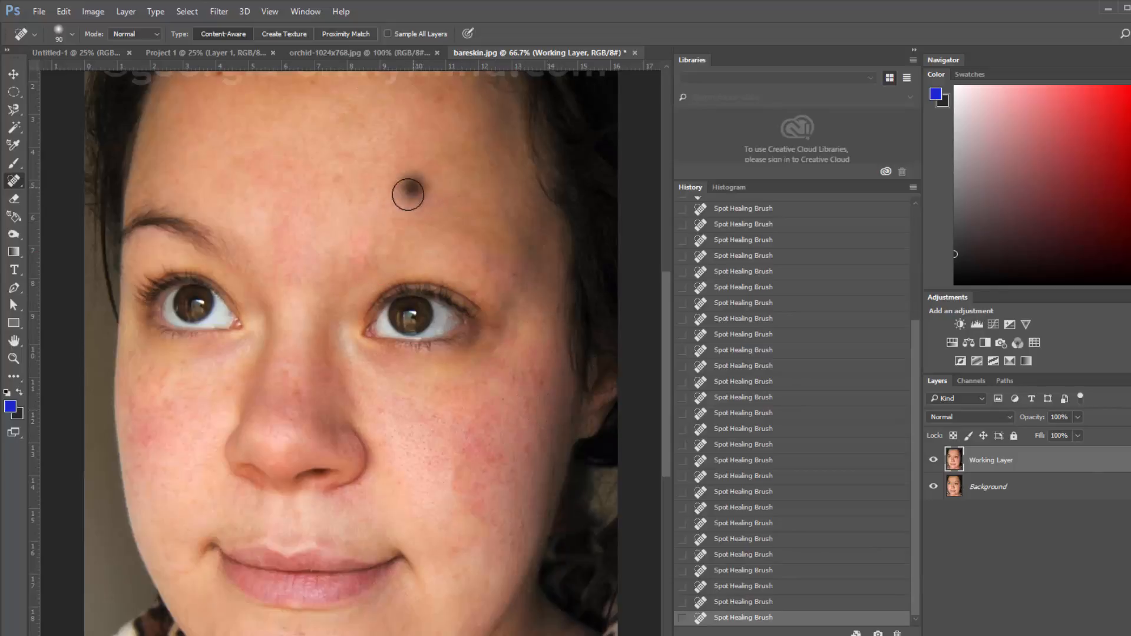
left_click(396, 180)
left_click(396, 189)
left_click(361, 190)
left_click(354, 207)
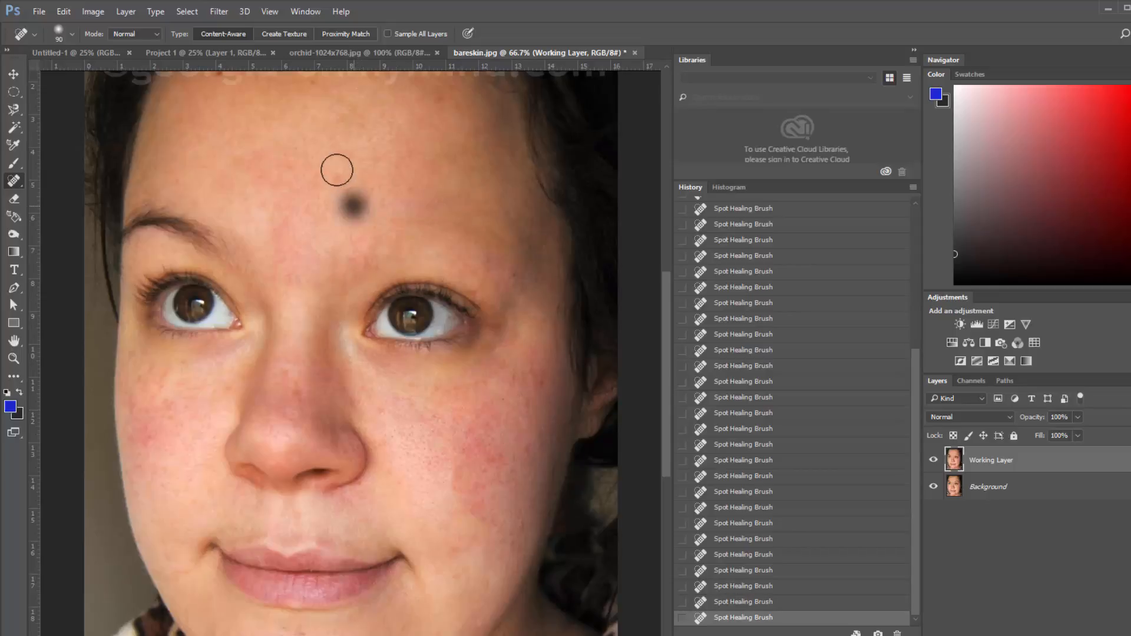
Heal the spots in the middle and upper part of the forehead and a red patch on the photo's right cheek
left_click(335, 168)
left_click(336, 183)
left_click(346, 154)
left_click(438, 98)
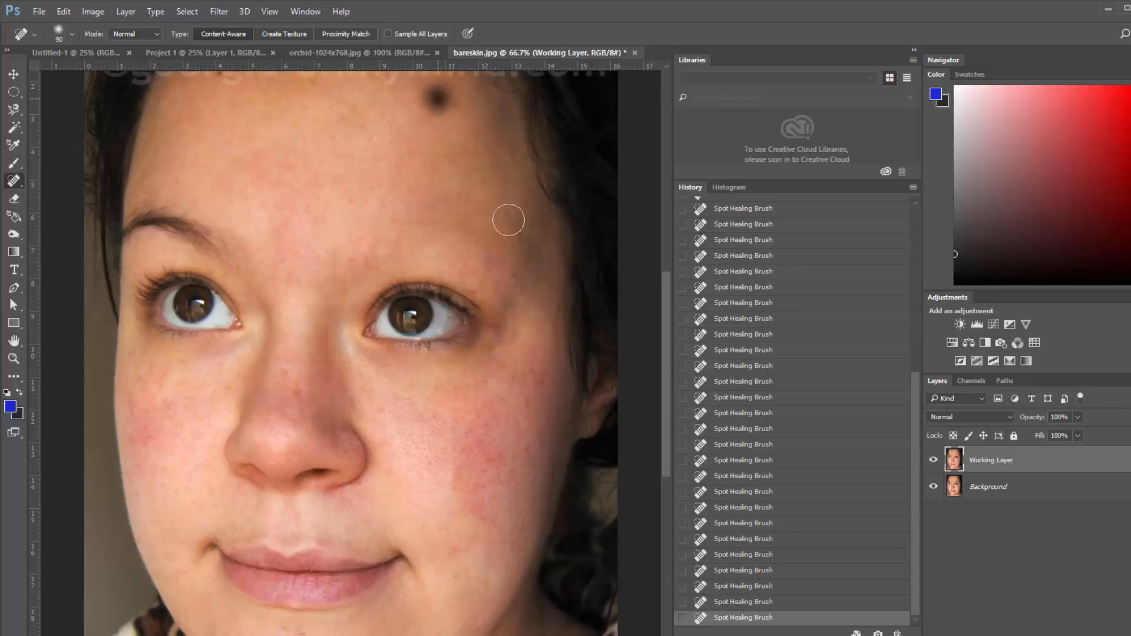
left_click(483, 402)
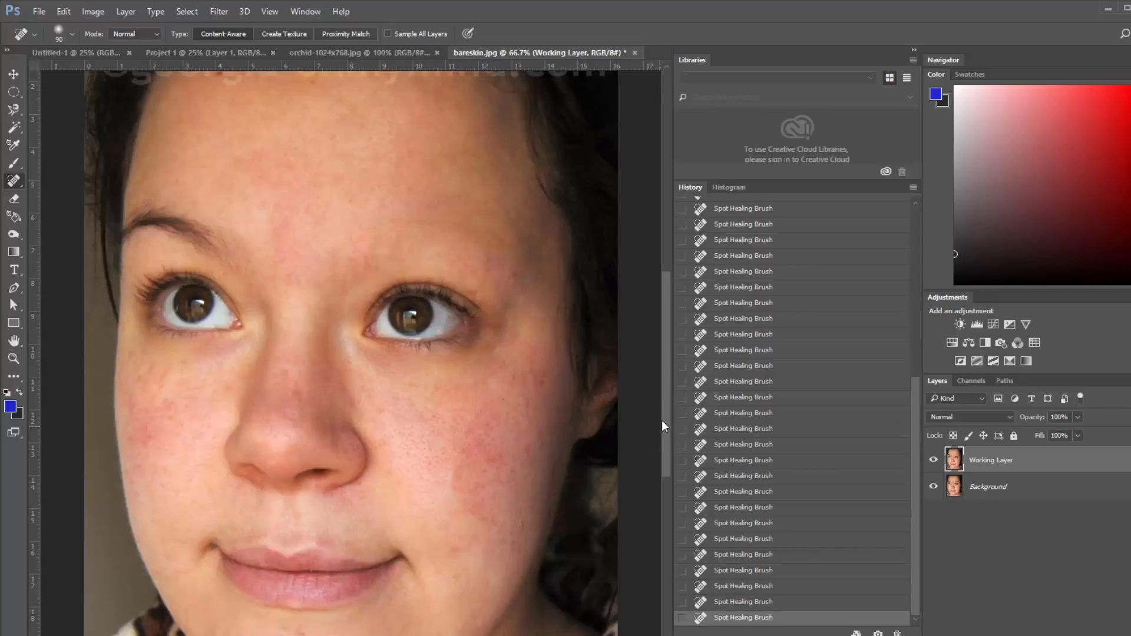
Look through the history list and check the History States setting in the Performance preferences, leaving the preferences without changes
scroll(764, 438, "up", 7)
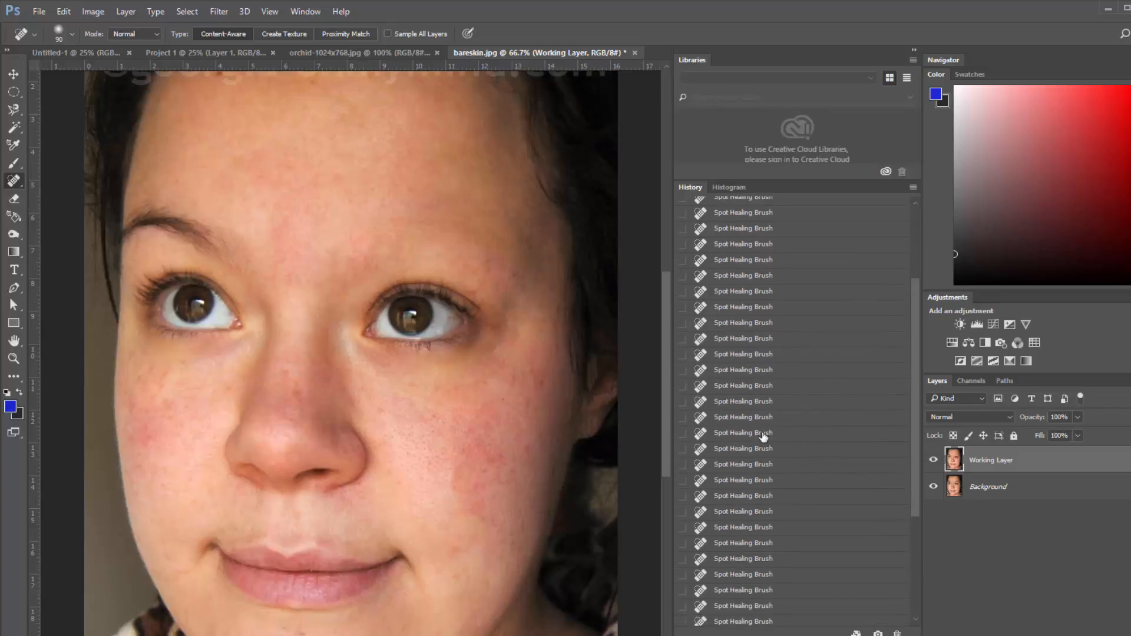
scroll(764, 439, "down", 7)
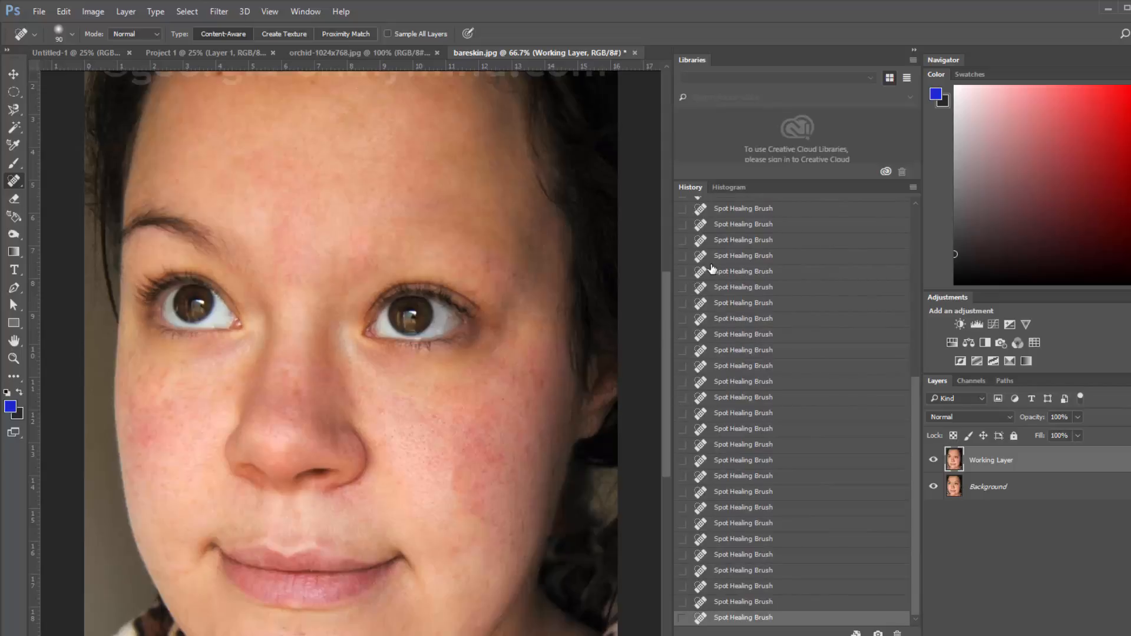
left_click(63, 11)
mouse_move(222, 550)
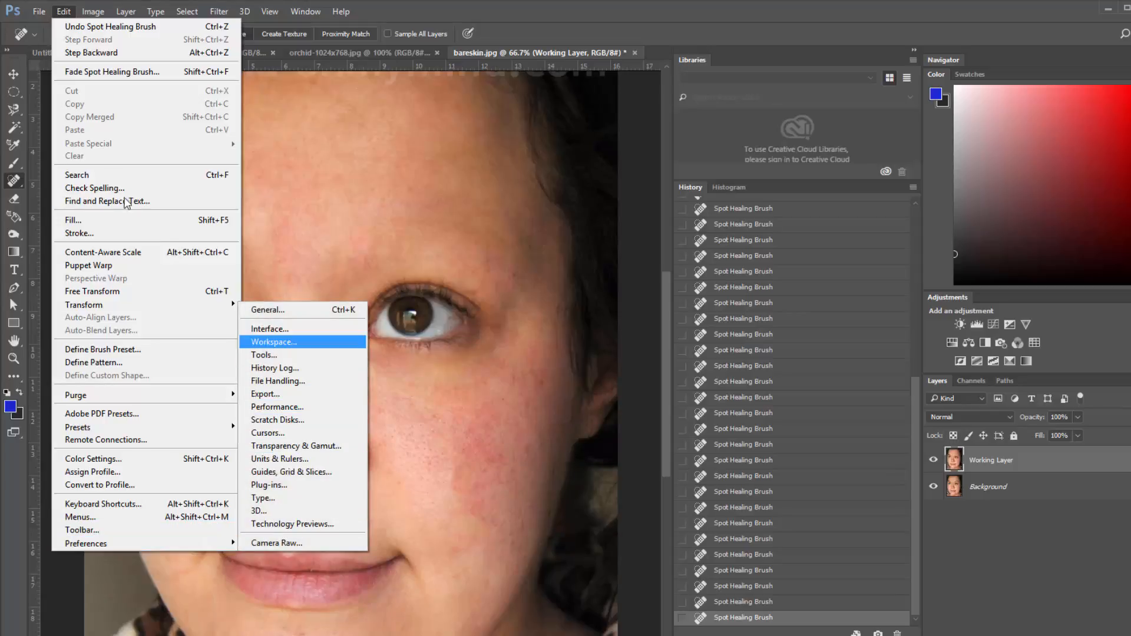
mouse_move(84, 15)
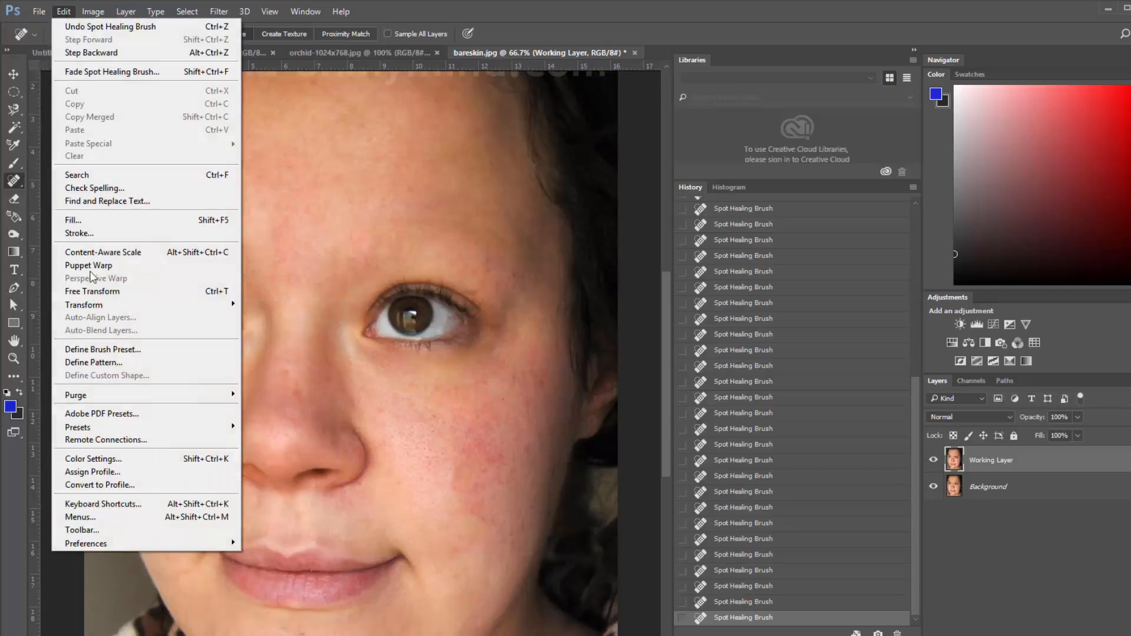
mouse_move(128, 546)
mouse_move(183, 542)
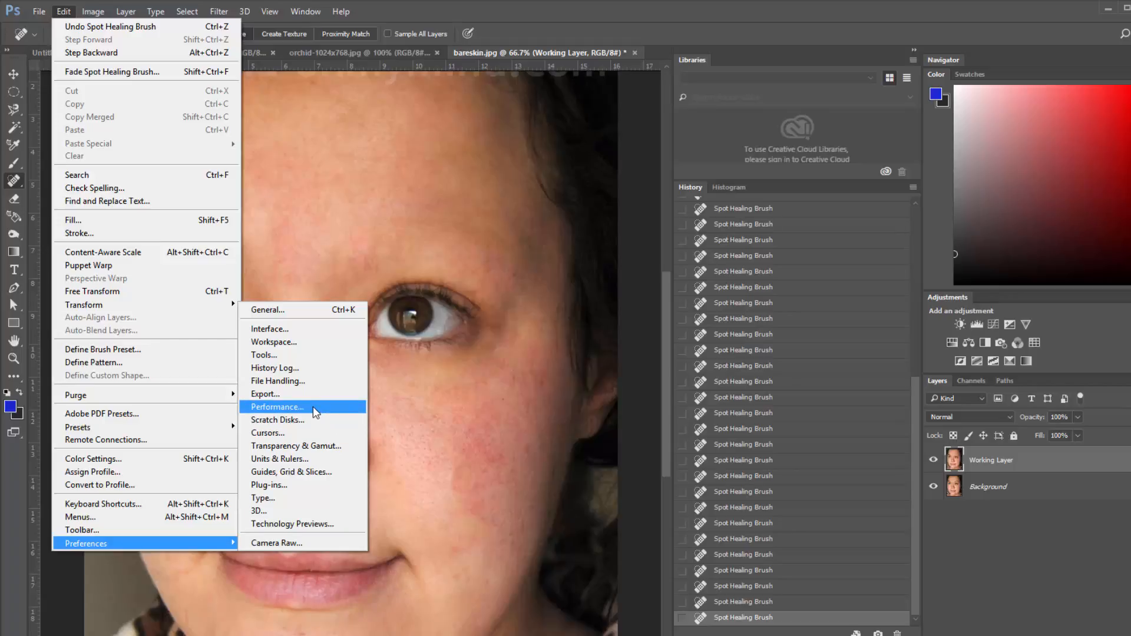
left_click(280, 381)
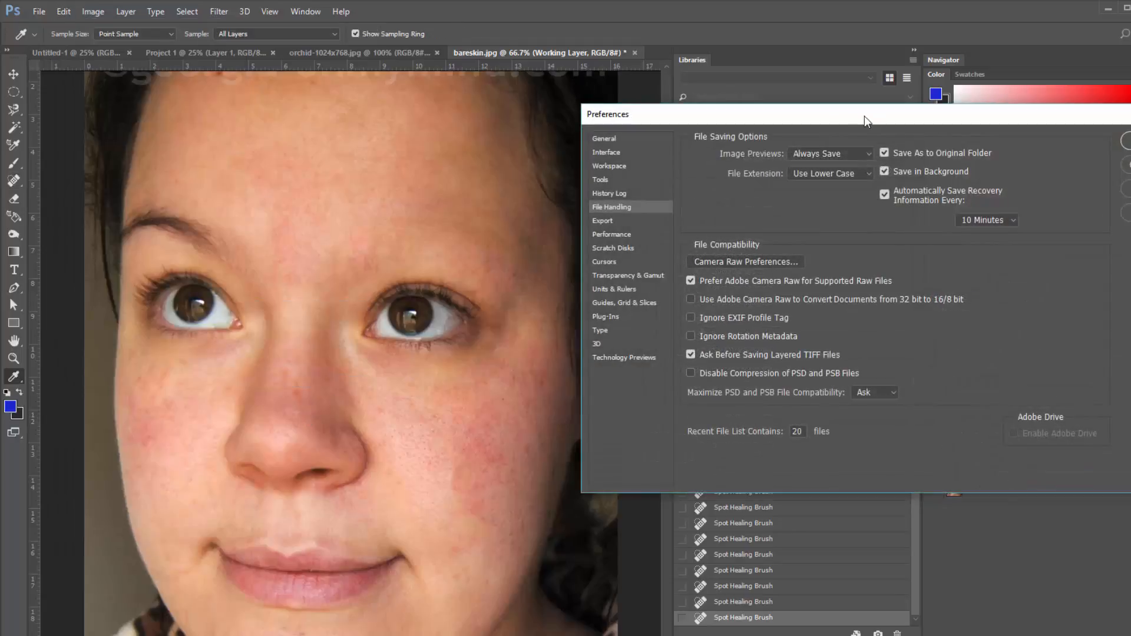
left_click_drag(864, 116, 672, 113)
left_click(419, 233)
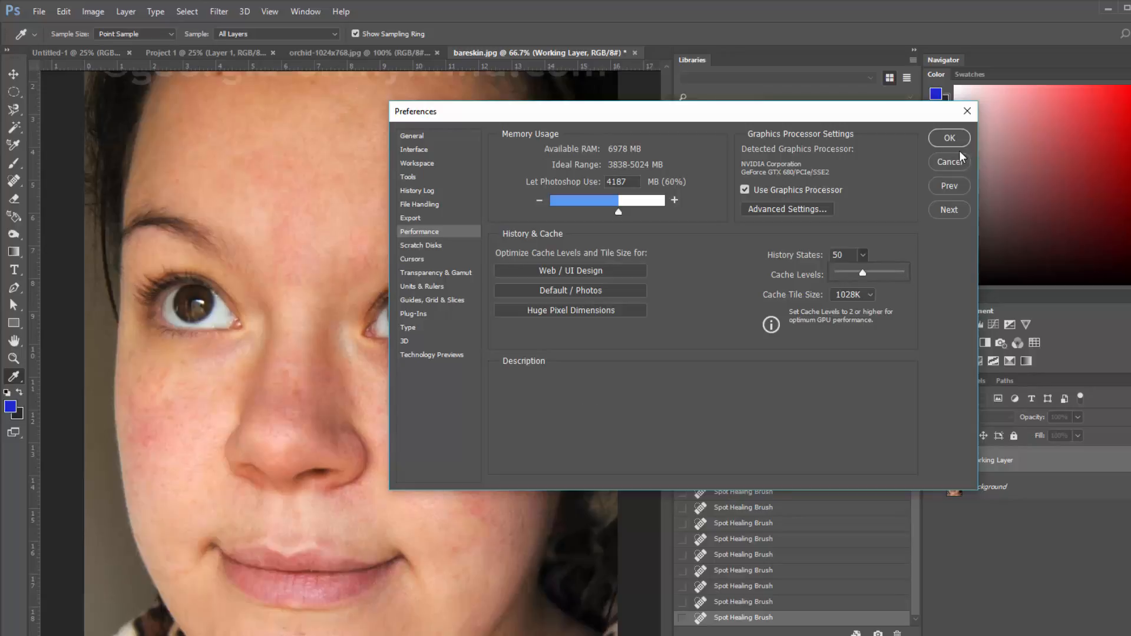
left_click(960, 165)
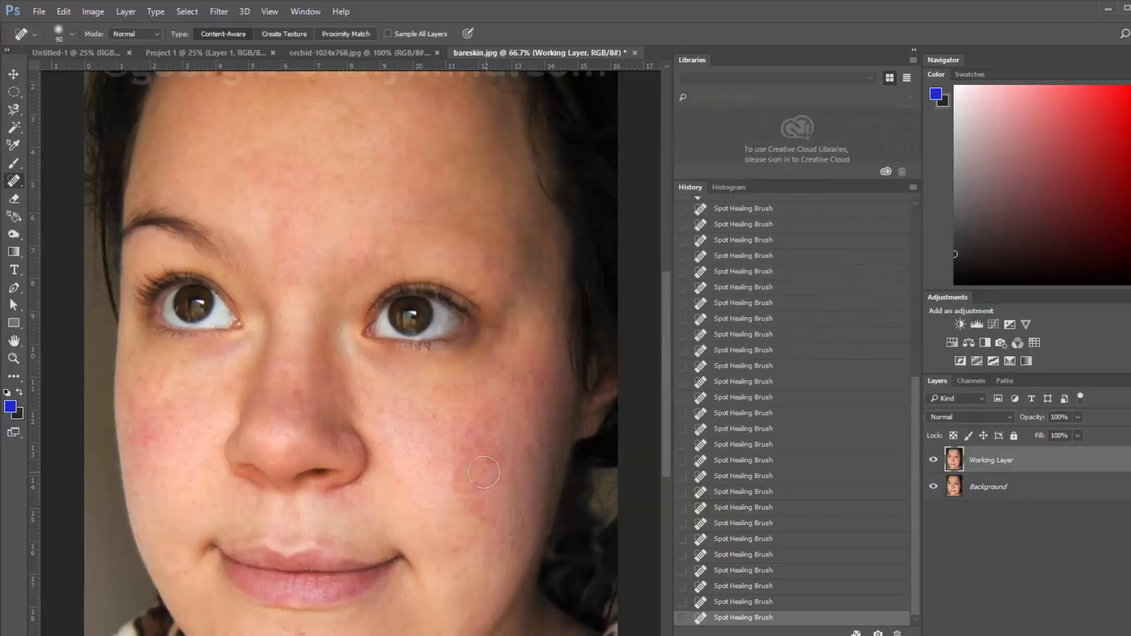
Heal the redness on the photo's right cheek and toggle the Working Layer's visibility to compare the retouching with the original
mouse_move(484, 472)
left_mouse_down()
mouse_move(454, 470)
mouse_move(479, 482)
left_mouse_up()
left_click(933, 460)
left_click(934, 463)
left_click(934, 463)
left_click(934, 462)
left_click(934, 463)
left_click(934, 462)
left_click(934, 462)
left_click(934, 463)
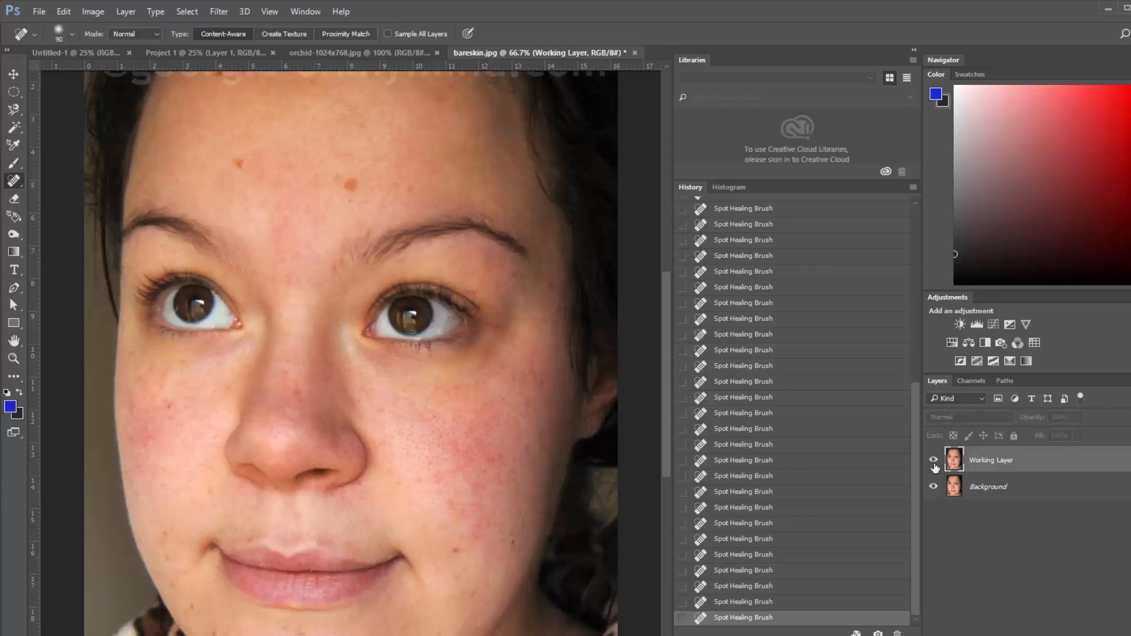
left_click(934, 463)
left_click(934, 462)
left_click(934, 463)
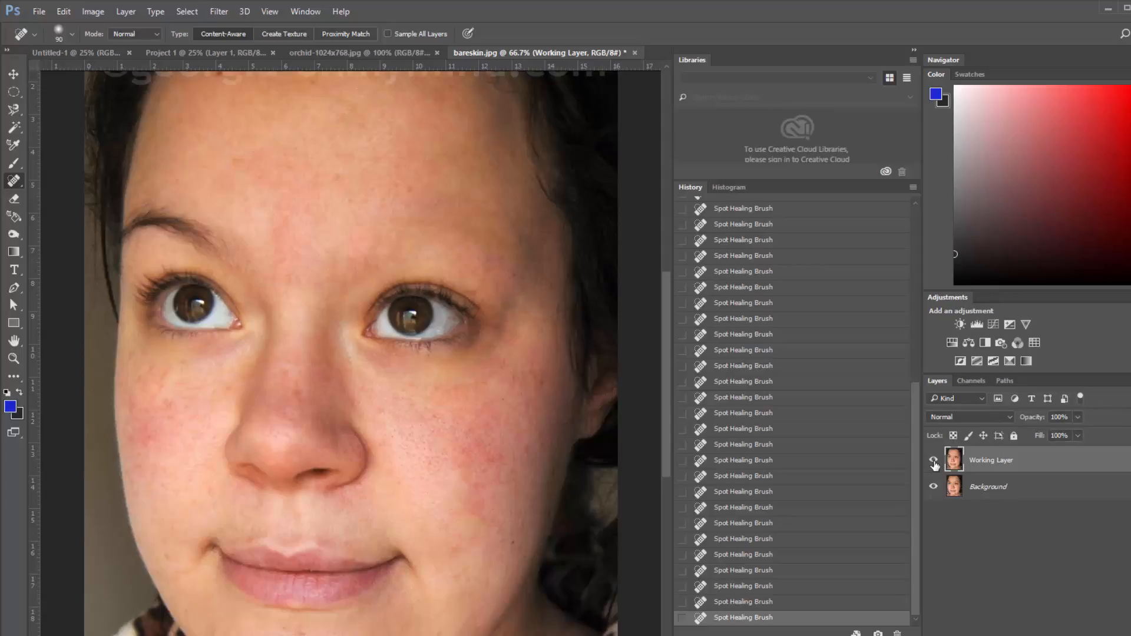
left_click(934, 462)
left_click(934, 462)
left_click(933, 462)
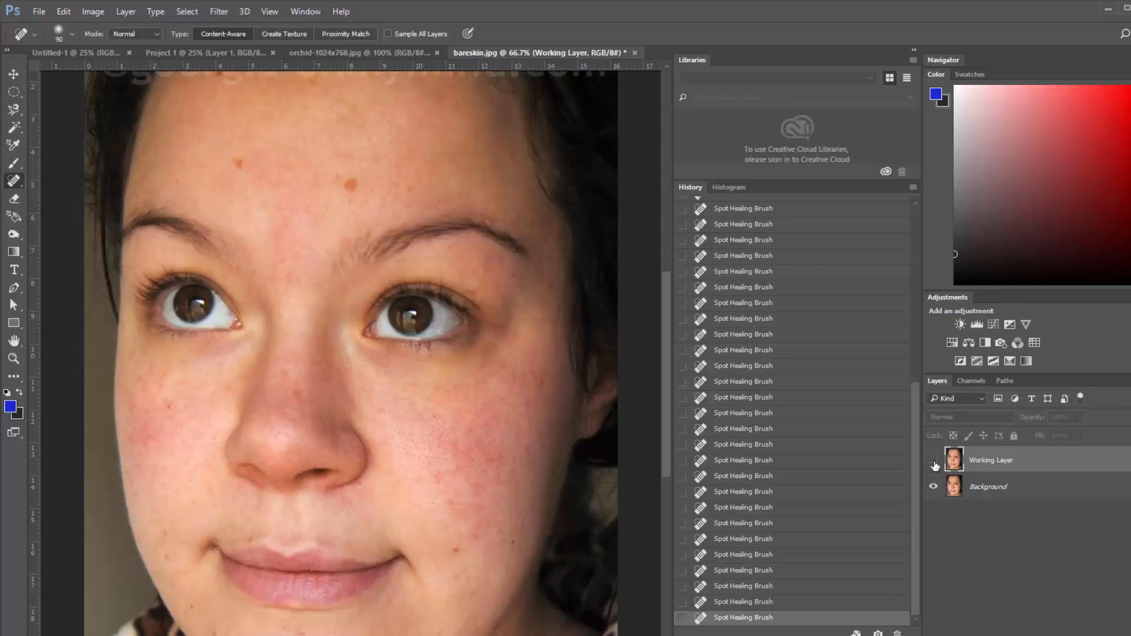
left_click(934, 462)
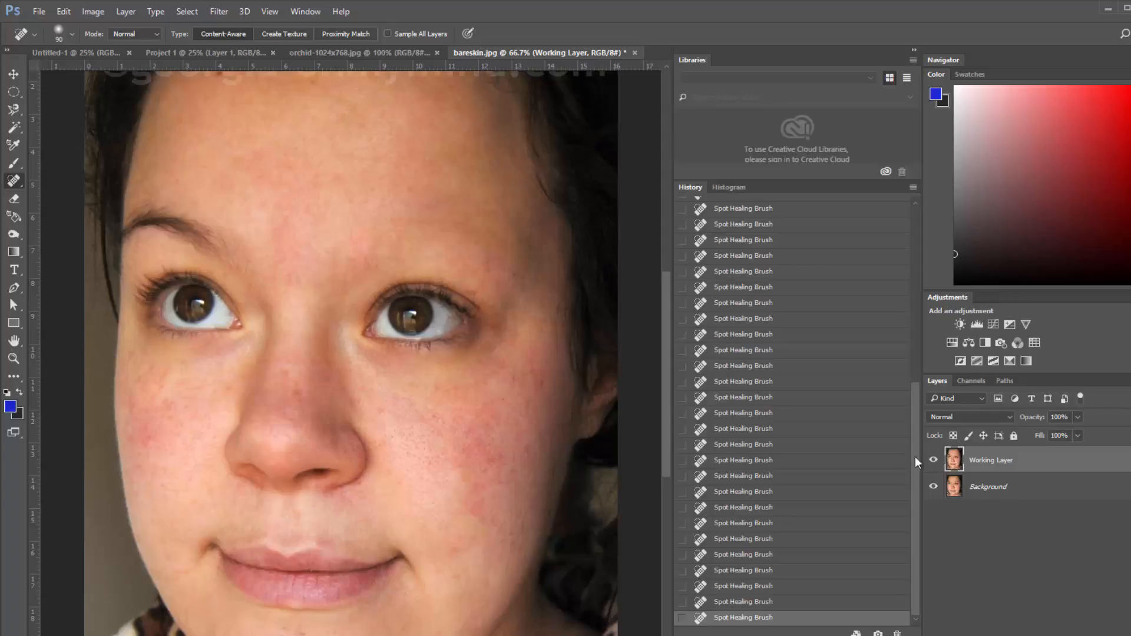
Step back through the history to an earlier Spot Healing Brush state from before the eyebrow was painted out
left_click(736, 334)
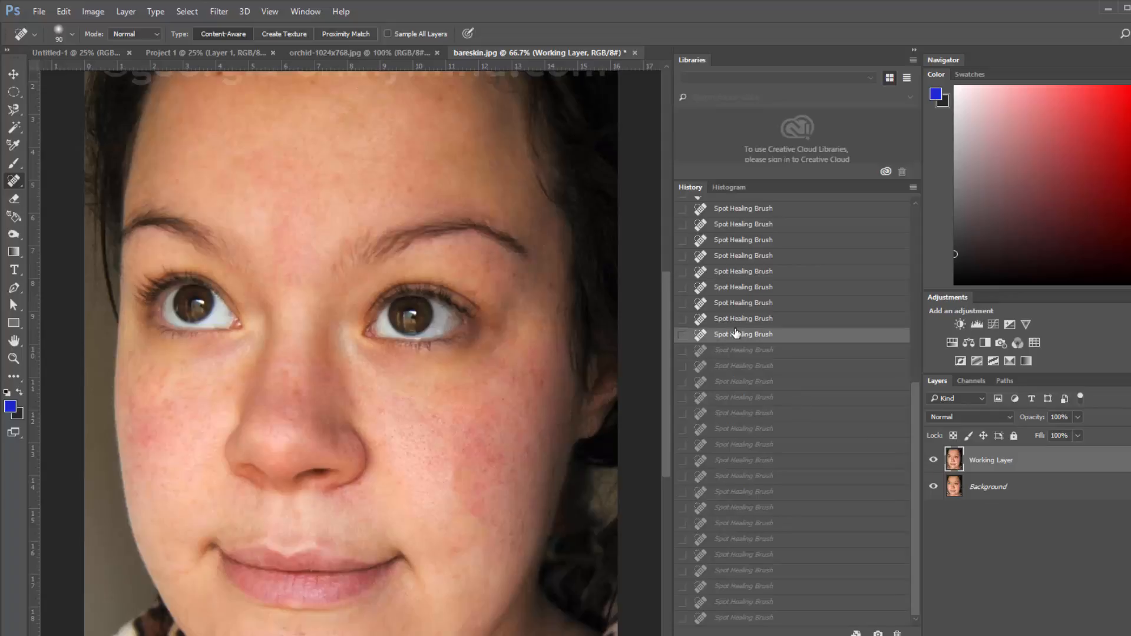
left_click(732, 303)
left_click(740, 258)
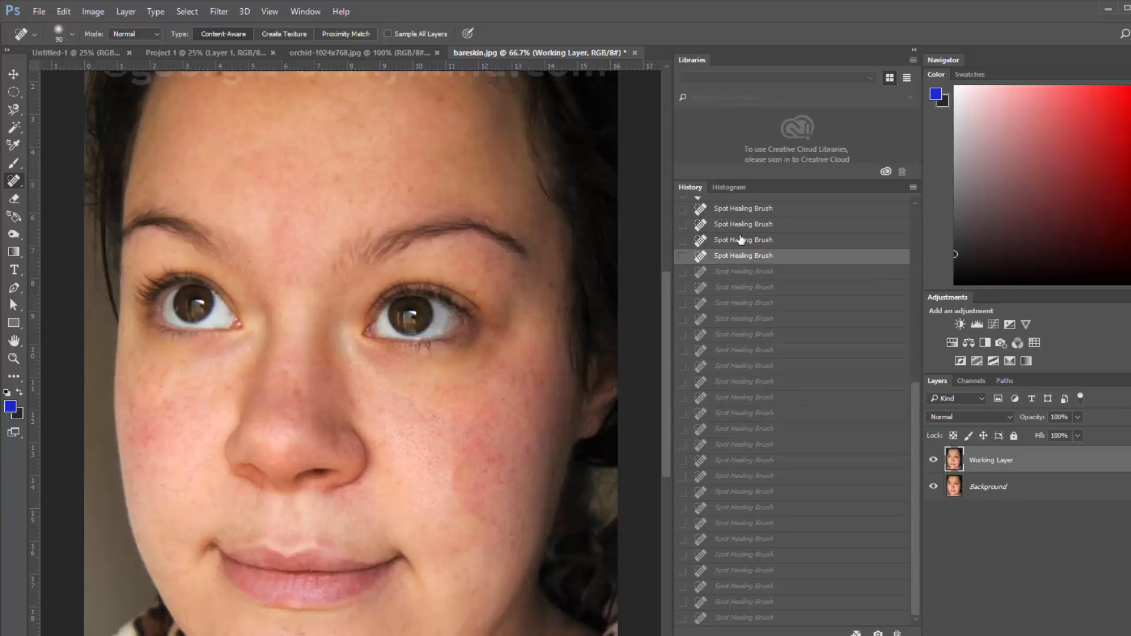
left_click(741, 227)
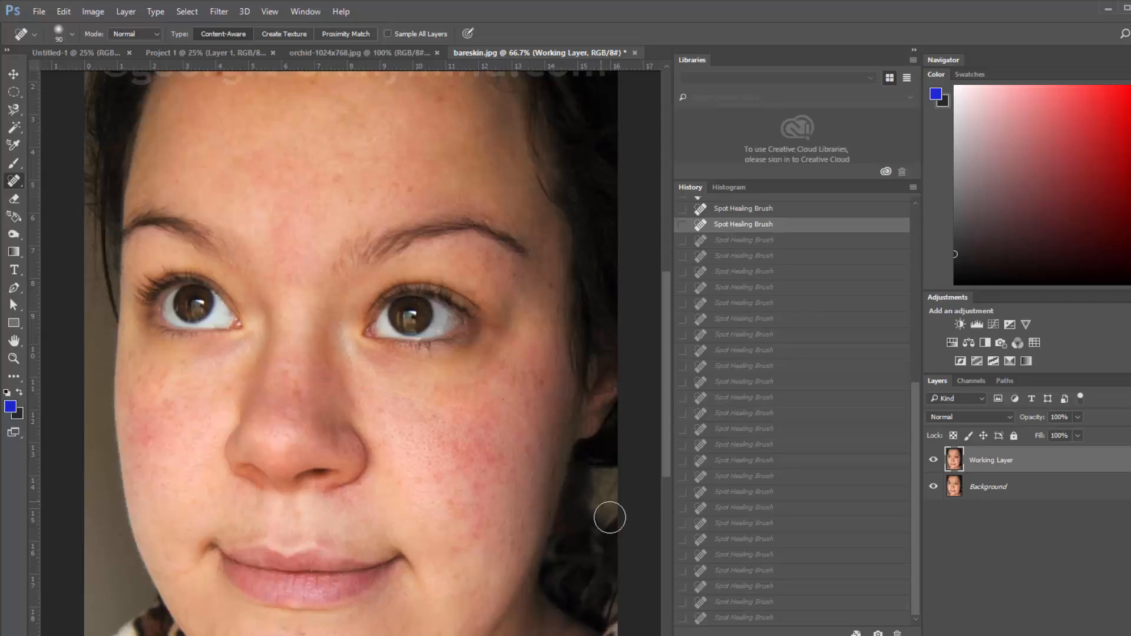
Compare the restored retouching state with the original portrait by repeatedly hiding and showing the Working Layer
left_click(934, 462)
left_click(933, 462)
left_click(934, 462)
left_click(934, 462)
left_click(934, 462)
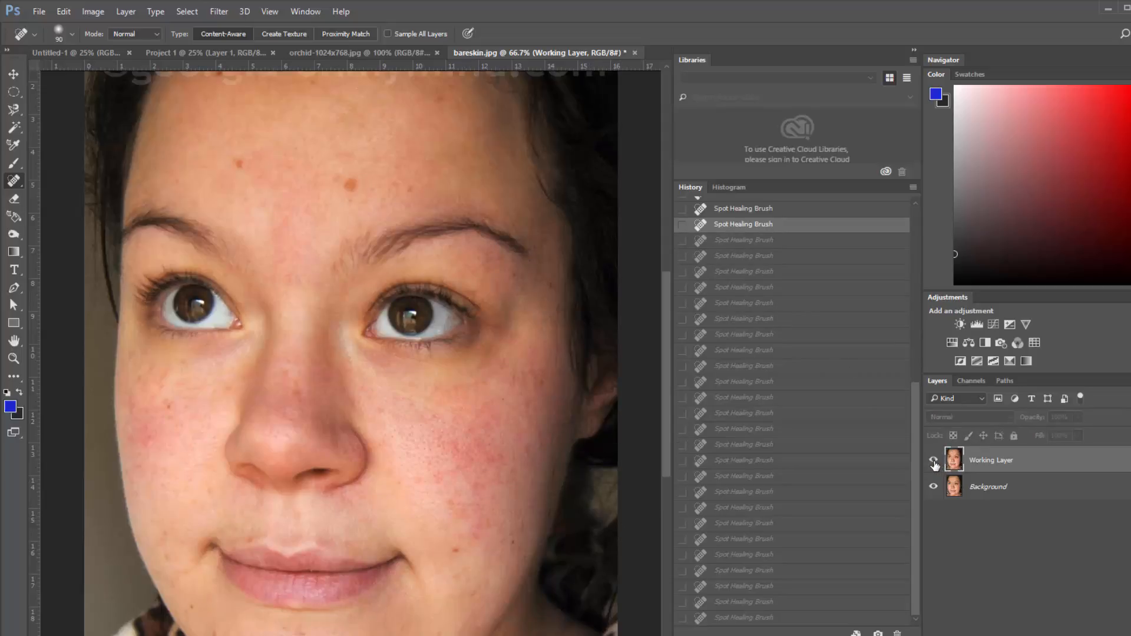
left_click(934, 462)
left_click(934, 462)
left_click(932, 465)
left_click(931, 466)
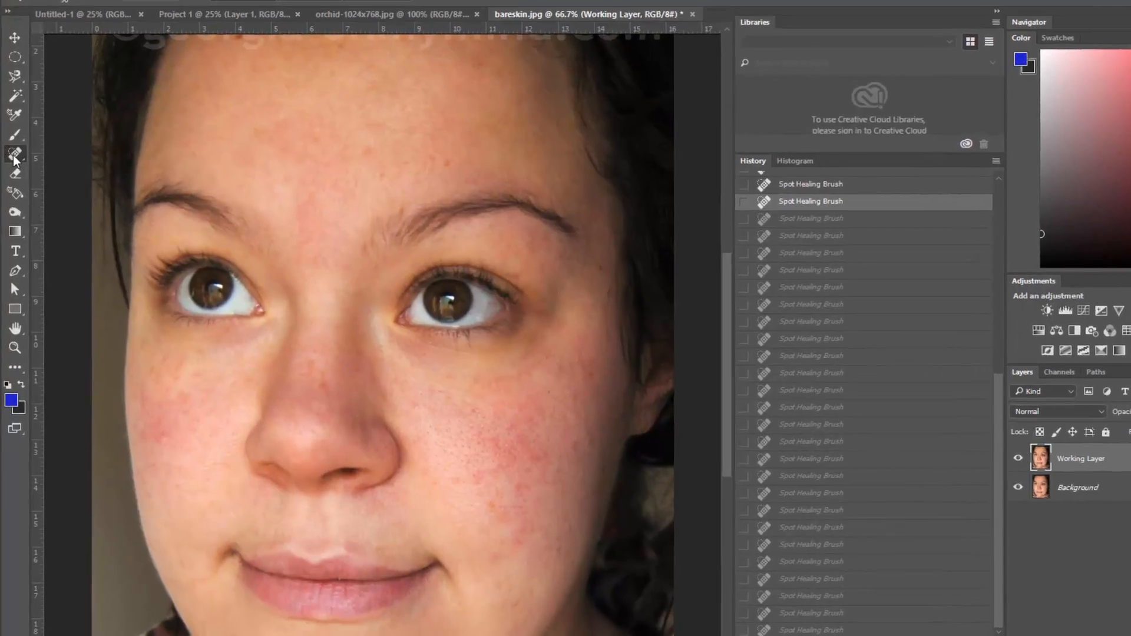
Switch to the Healing Brush Tool and heal the spot on the bridge of the nose
right_click(14, 180)
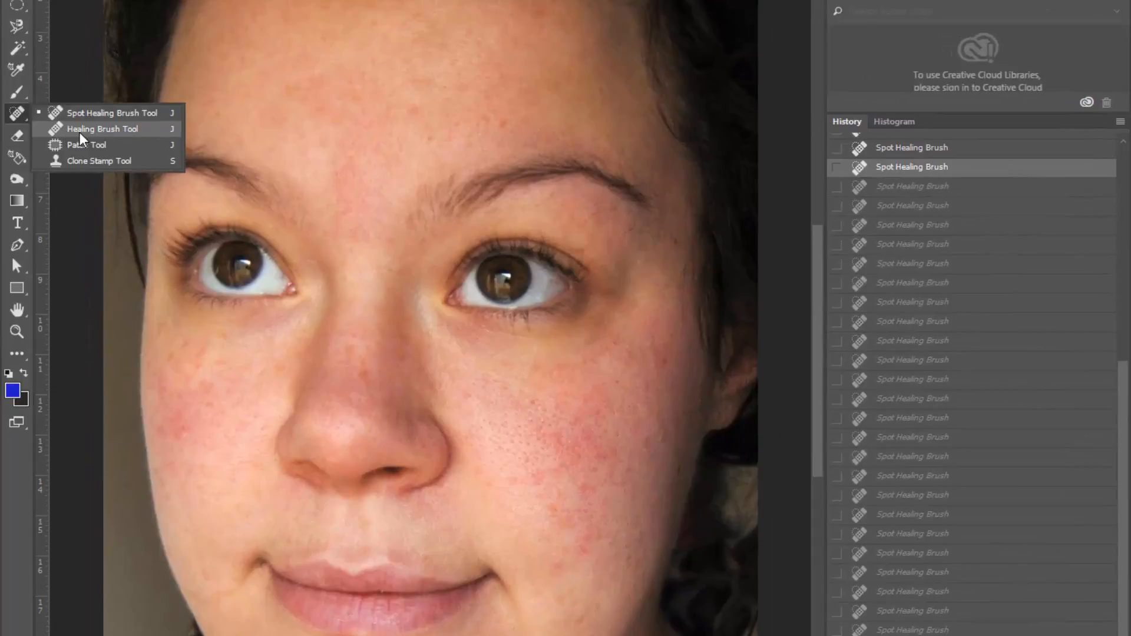
left_click(51, 112)
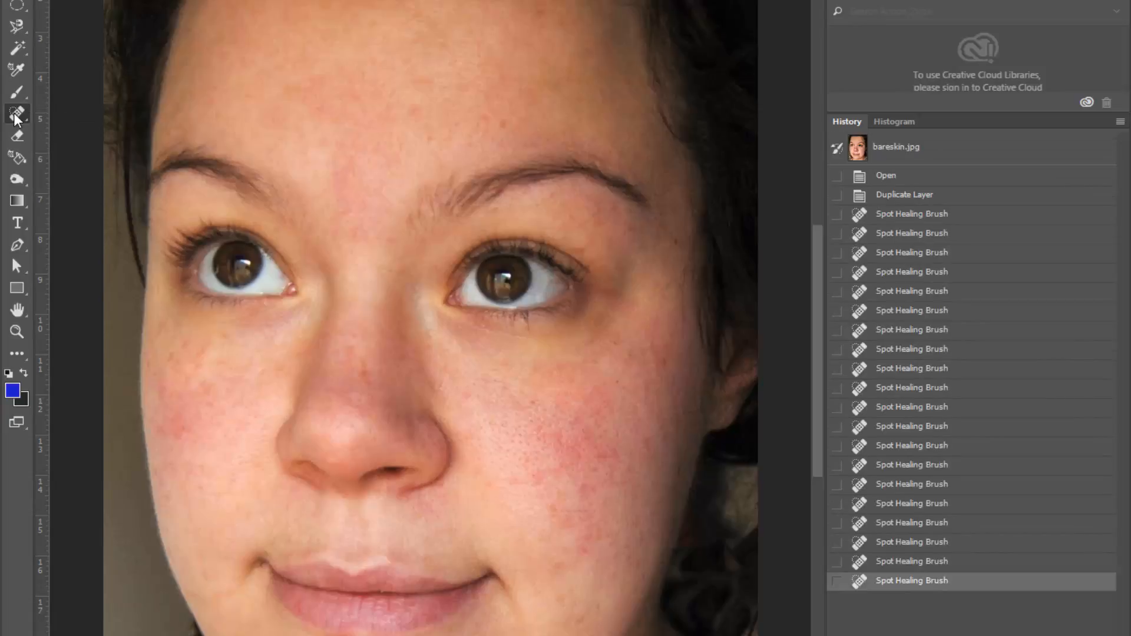
right_click(13, 112)
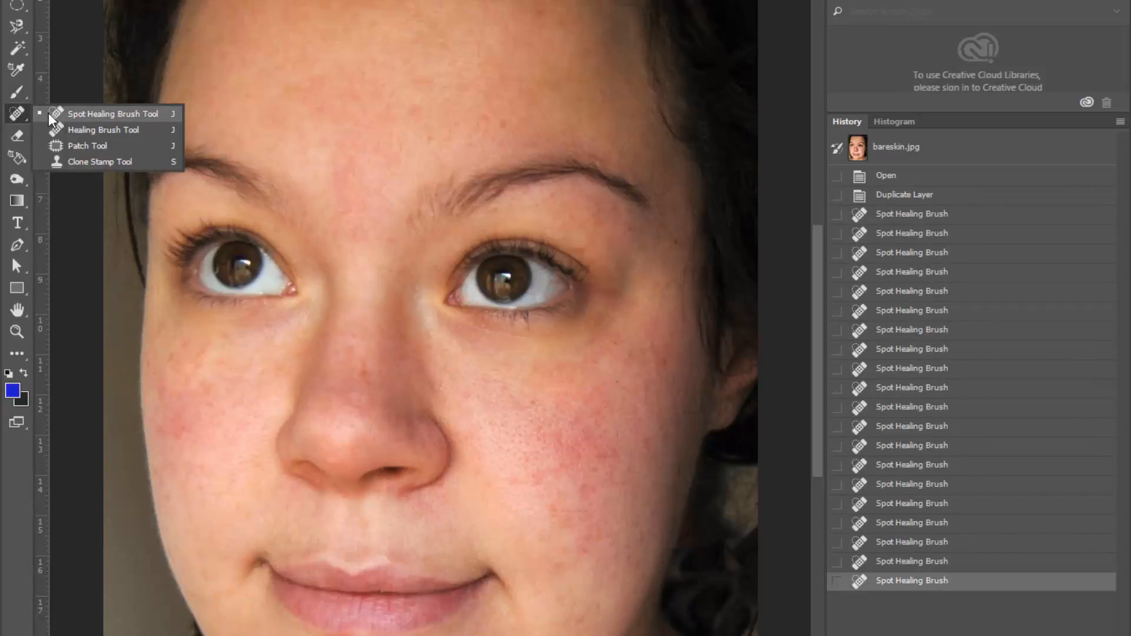
left_click(62, 127)
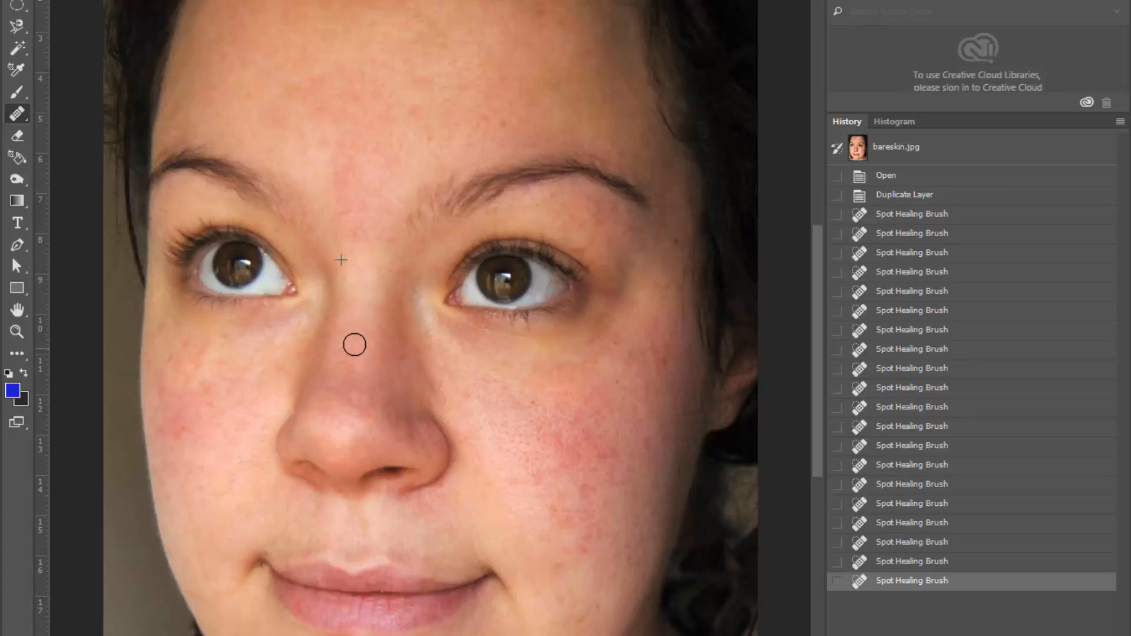
left_click_drag(354, 345, 365, 331)
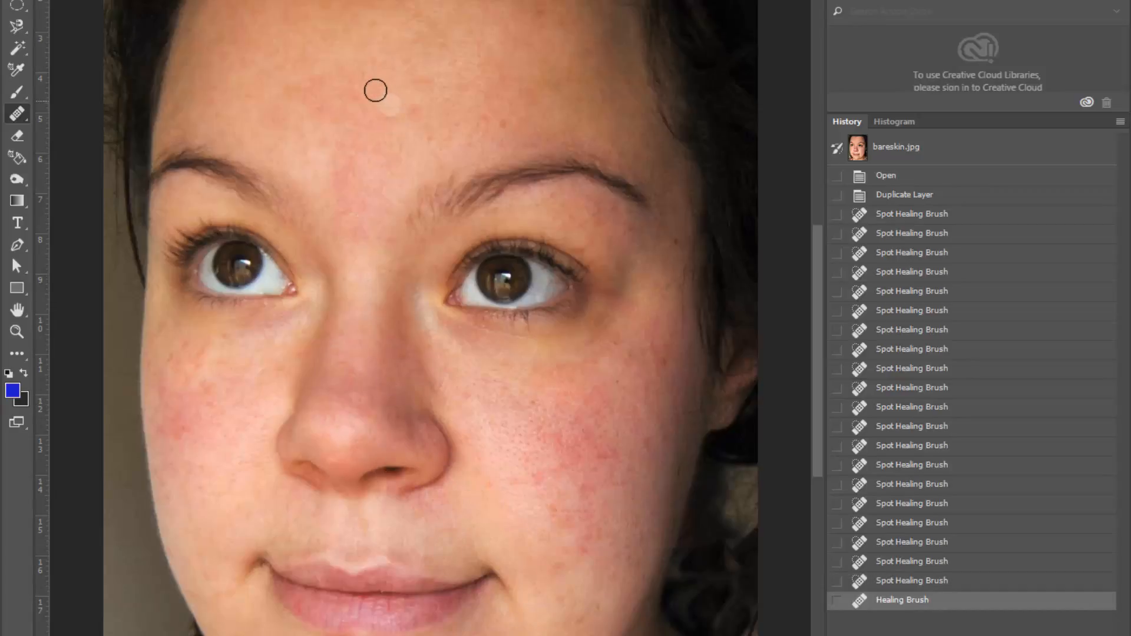
Sample clear forehead skin and heal the blemishes between and above the eyebrows with the Healing Brush
left_click(369, 127, "alt")
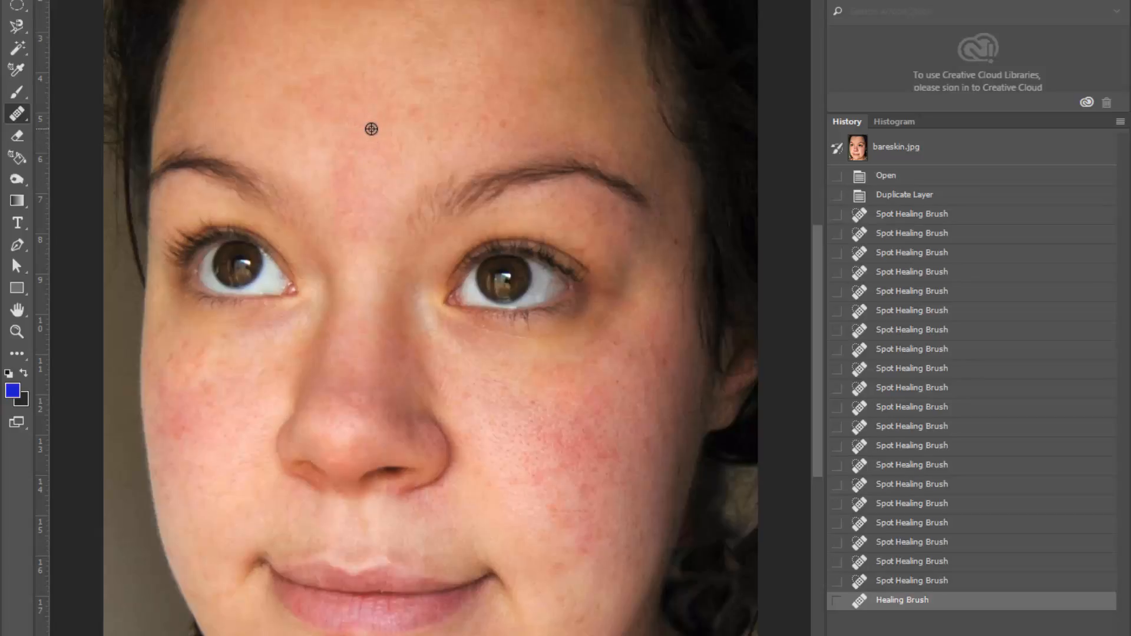
mouse_move(412, 109)
left_mouse_down()
mouse_move(432, 86)
mouse_move(383, 100)
left_mouse_up()
left_click(394, 149, "alt")
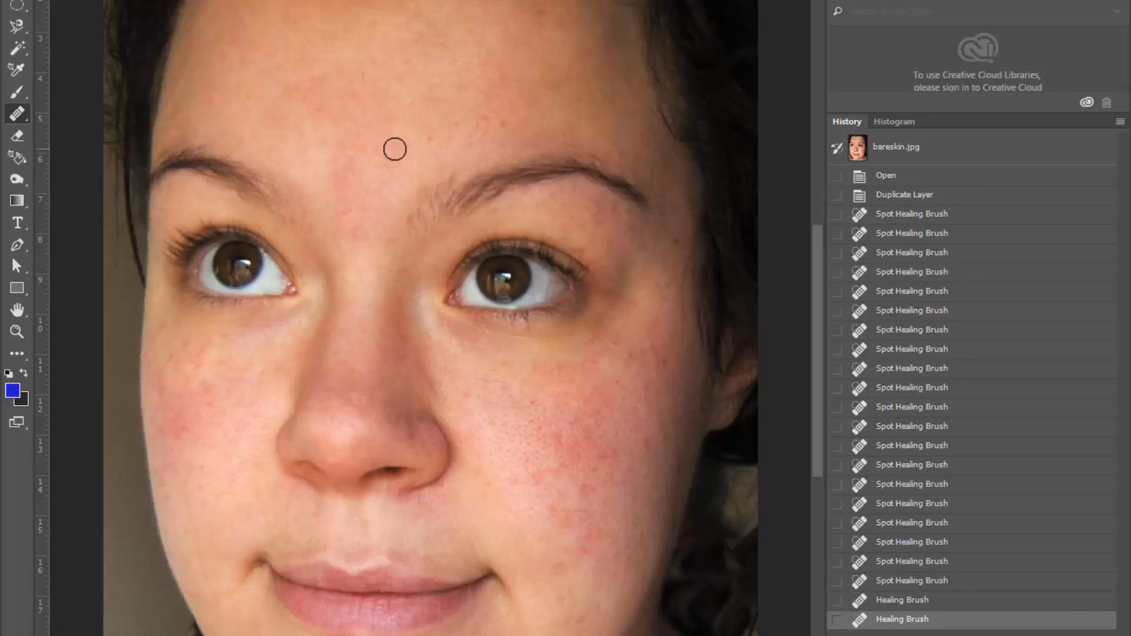
mouse_move(507, 124)
left_mouse_down()
mouse_move(493, 114)
mouse_move(465, 131)
mouse_move(430, 129)
left_mouse_up()
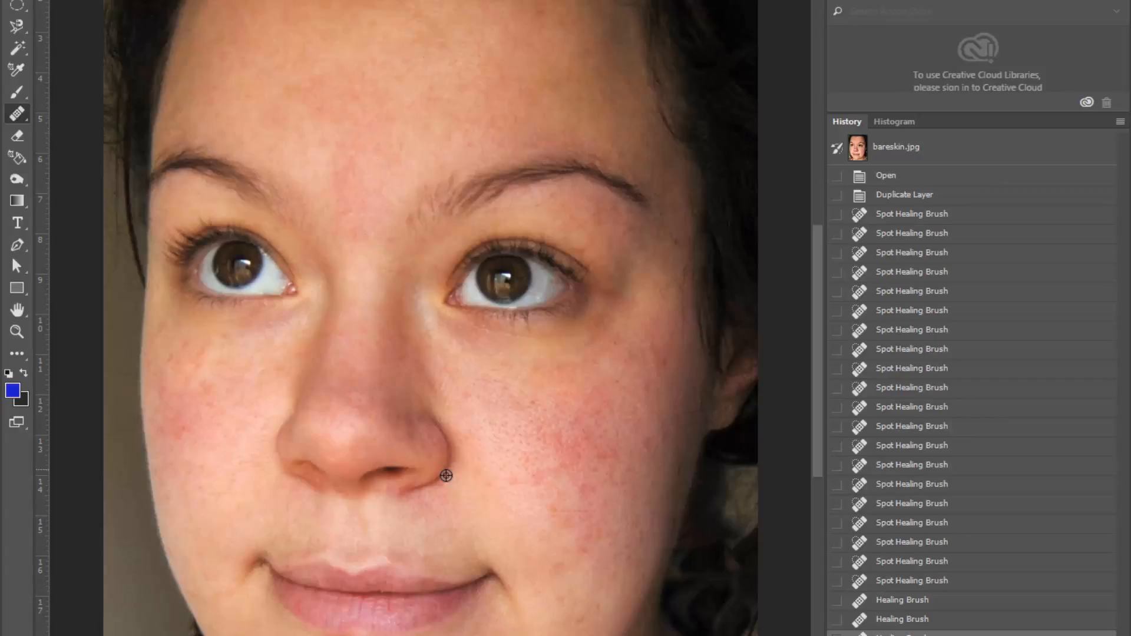
Heal the marks above the mouth corner and the redness on the photo's left cheek, sampling clean skin near the mouth
left_click(527, 490, "alt")
left_click(282, 519)
left_click(282, 520)
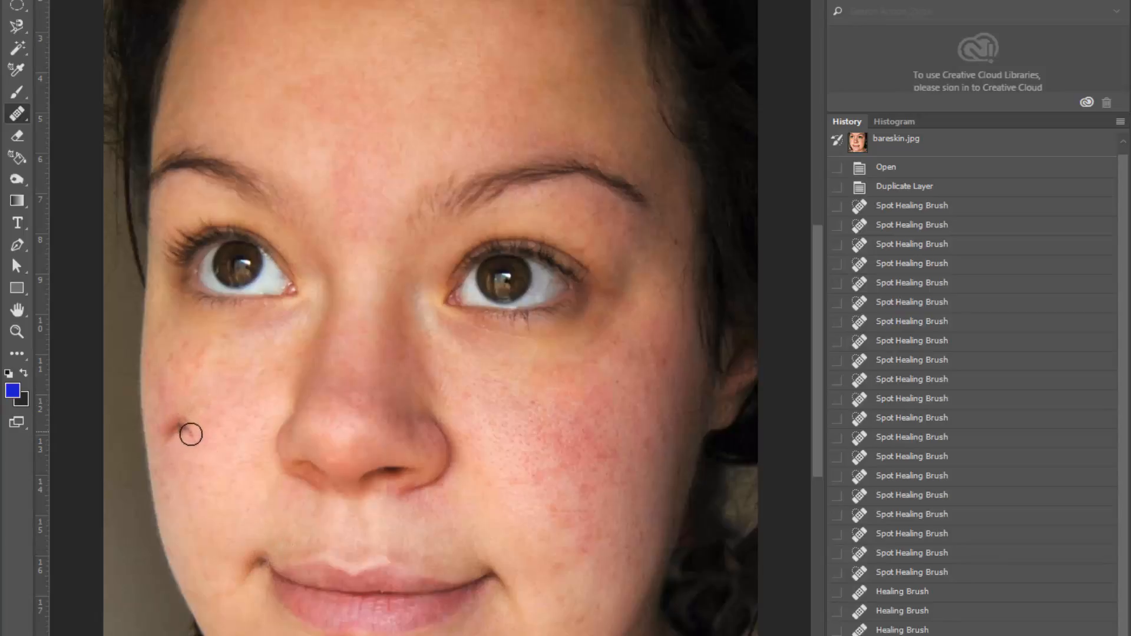
mouse_move(196, 437)
left_mouse_down()
mouse_move(172, 440)
mouse_move(188, 445)
mouse_move(167, 434)
mouse_move(187, 419)
left_mouse_up()
left_click(259, 510, "alt")
left_click(198, 489)
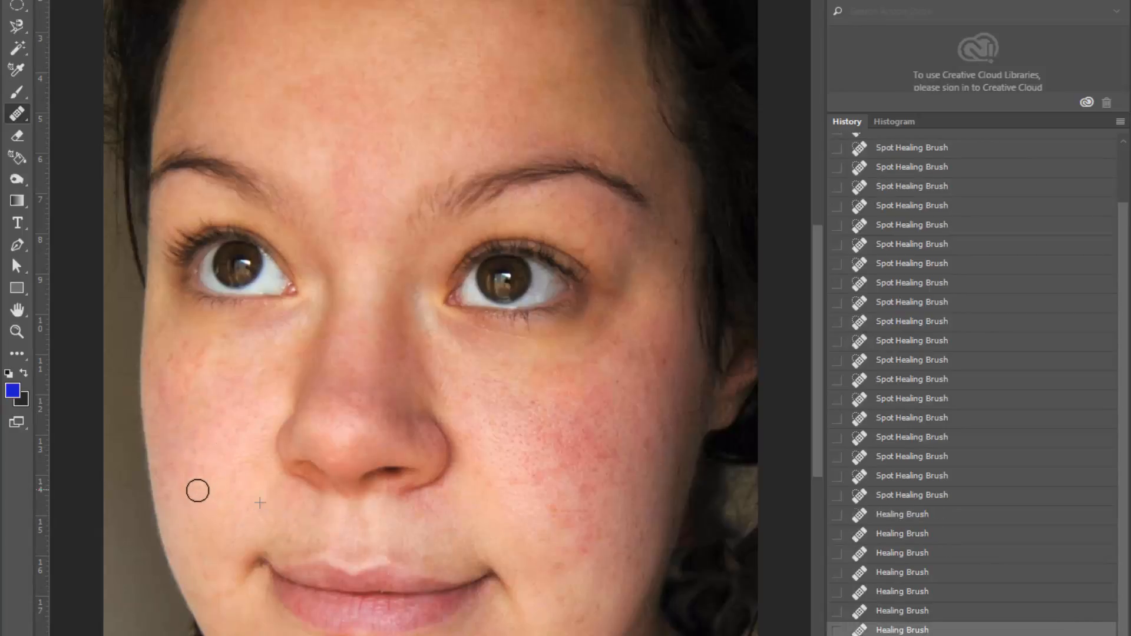
left_click(192, 457)
left_click(192, 440)
left_click(236, 518, "alt")
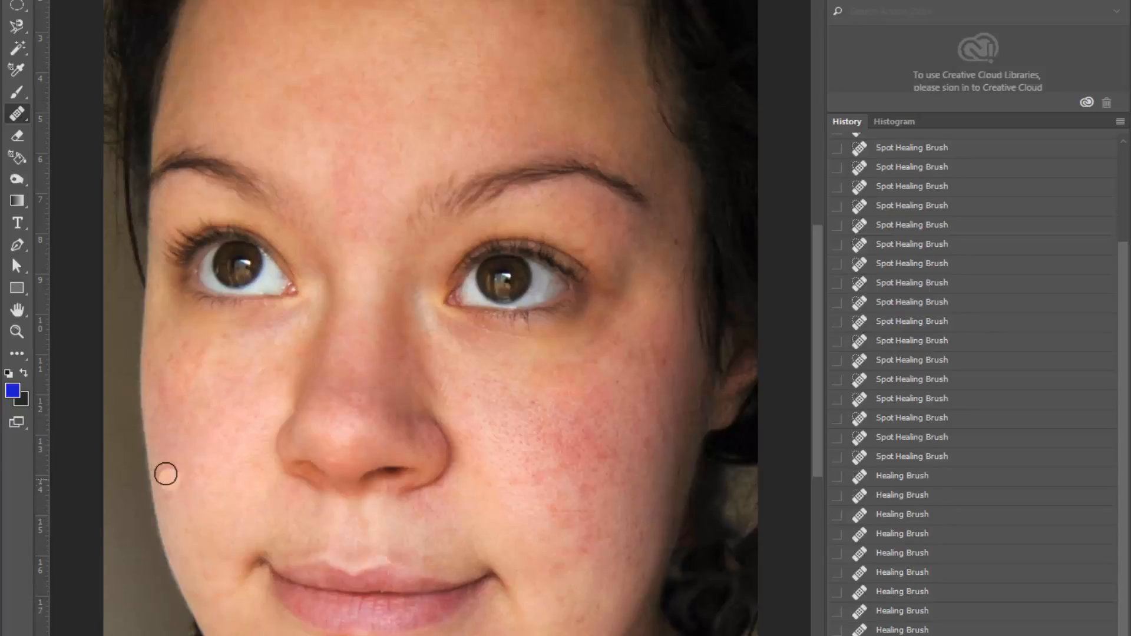
left_click_drag(166, 479, 193, 467)
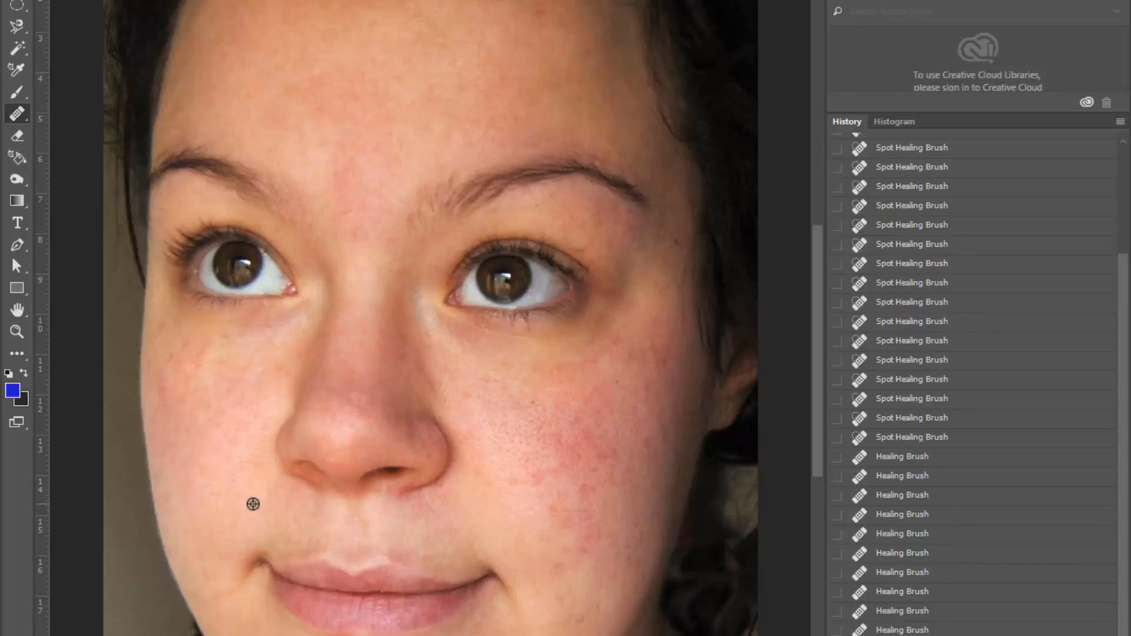
Heal the skin under the eye and along the outer cheek on the photo's left side, resampling from the clear cheek
mouse_move(192, 361)
left_mouse_down()
mouse_move(204, 347)
mouse_move(174, 356)
mouse_move(161, 401)
mouse_move(164, 323)
mouse_move(224, 342)
left_mouse_up()
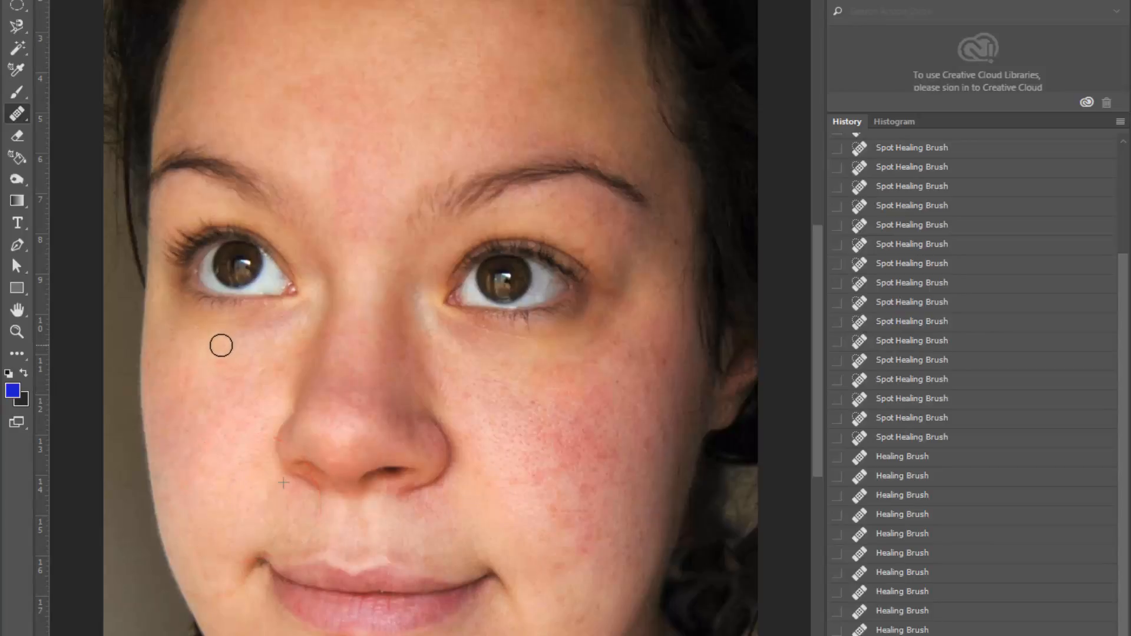
mouse_move(221, 346)
left_mouse_down()
mouse_move(268, 342)
mouse_move(243, 361)
mouse_move(266, 349)
mouse_move(231, 349)
left_mouse_up()
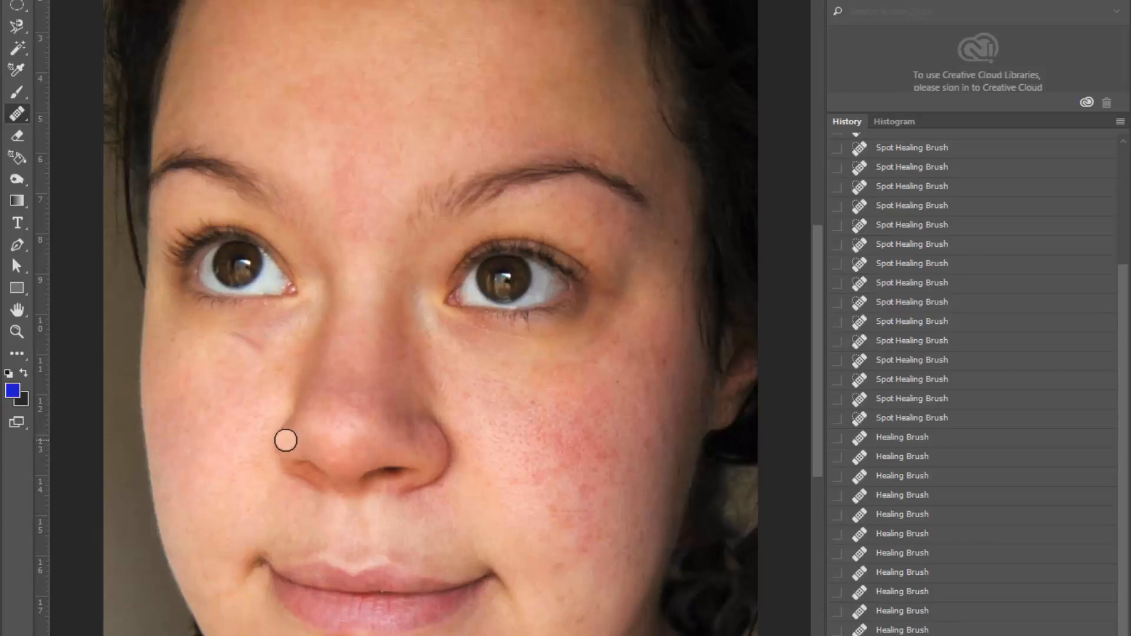
left_click(221, 442, "alt")
mouse_move(256, 351)
left_mouse_down()
mouse_move(224, 341)
mouse_move(263, 529)
mouse_move(259, 350)
mouse_move(223, 410)
mouse_move(276, 349)
mouse_move(251, 347)
left_mouse_up()
left_click(224, 400, "alt")
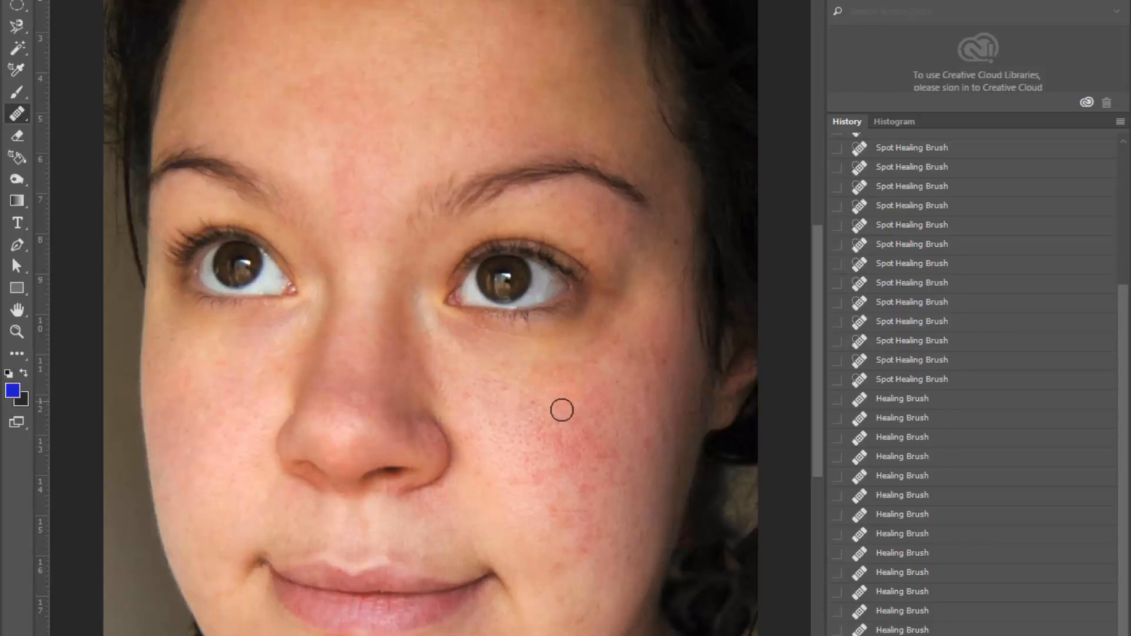
left_click(222, 418, "alt")
left_click_drag(190, 453, 190, 454)
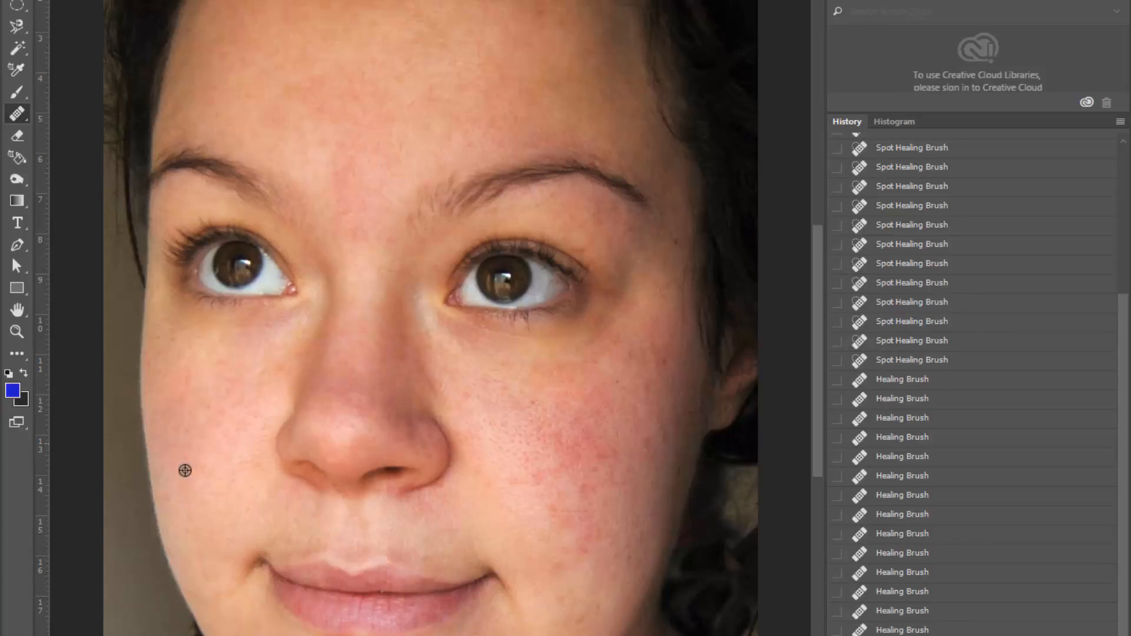
Try healing the cheek on the photo's right side with skin sampled from the opposite cheek, and revert that stroke in the history
left_click(186, 424, "alt")
mouse_move(542, 437)
left_mouse_down()
mouse_move(564, 461)
mouse_move(536, 480)
mouse_move(541, 452)
mouse_move(522, 423)
mouse_move(526, 454)
mouse_move(511, 446)
mouse_move(502, 387)
mouse_move(479, 387)
mouse_move(494, 425)
left_mouse_up()
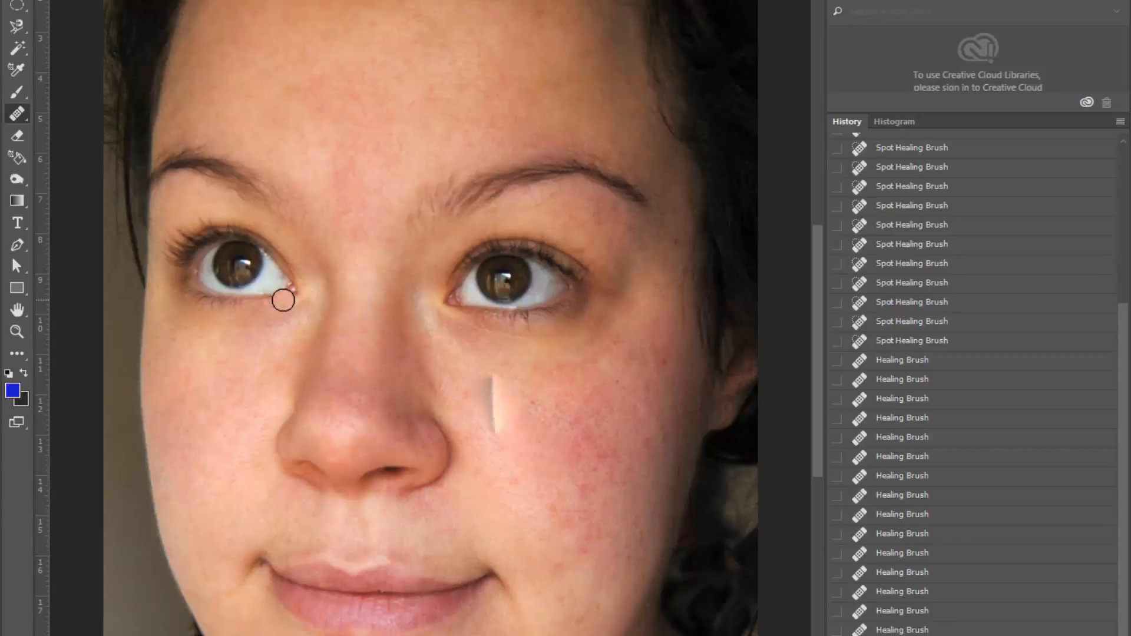
left_click(916, 630)
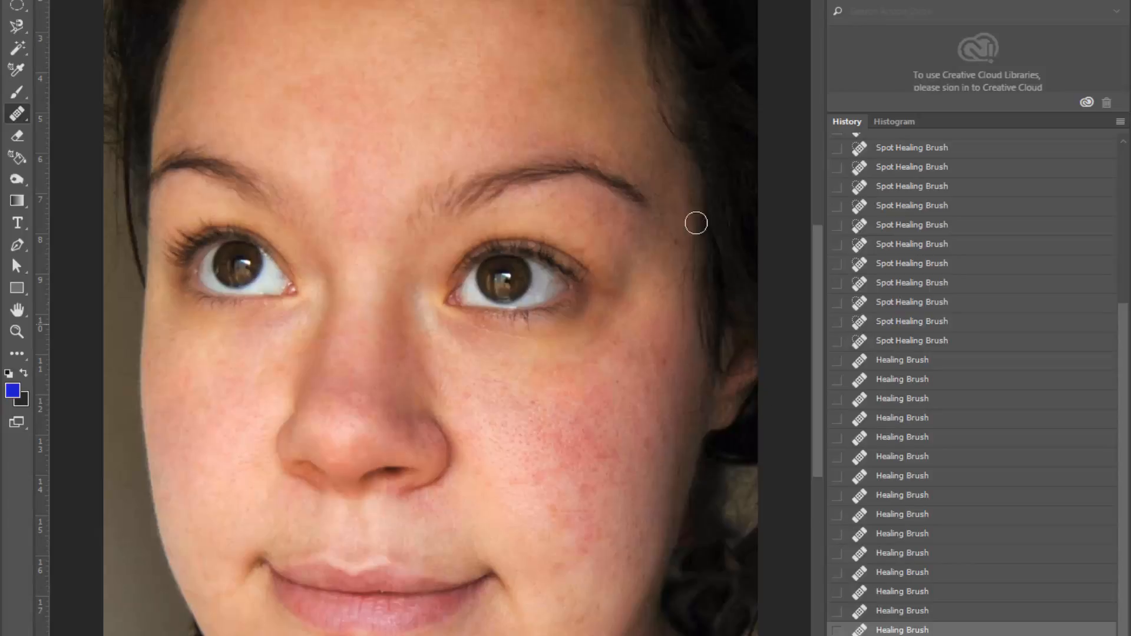
Switch to the Patch Tool and outline the eye on the photo's right side
mouse_move(18, 116)
left_mouse_down()
mouse_move(62, 129)
mouse_move(71, 154)
left_mouse_up()
right_click(13, 116)
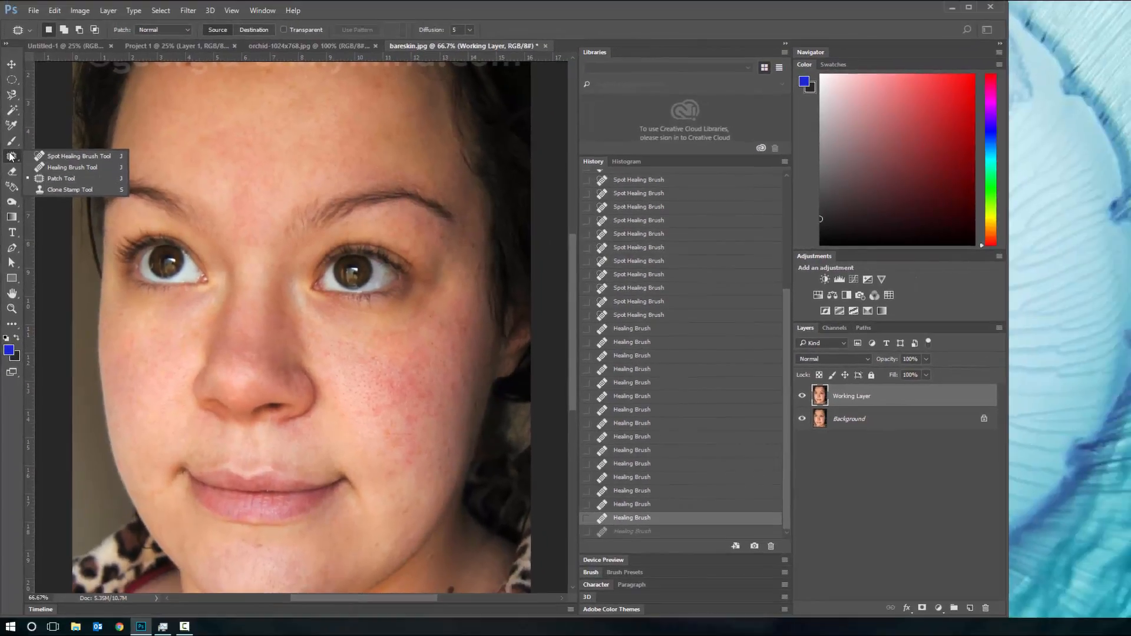
left_click(14, 113)
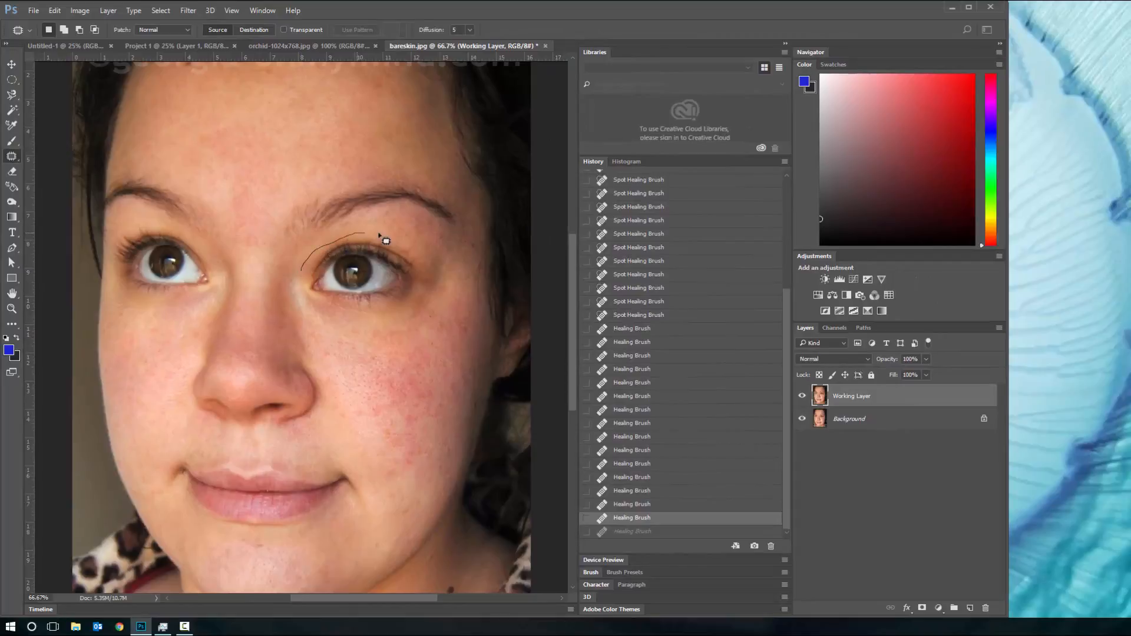
left_click_drag(314, 303, 311, 303)
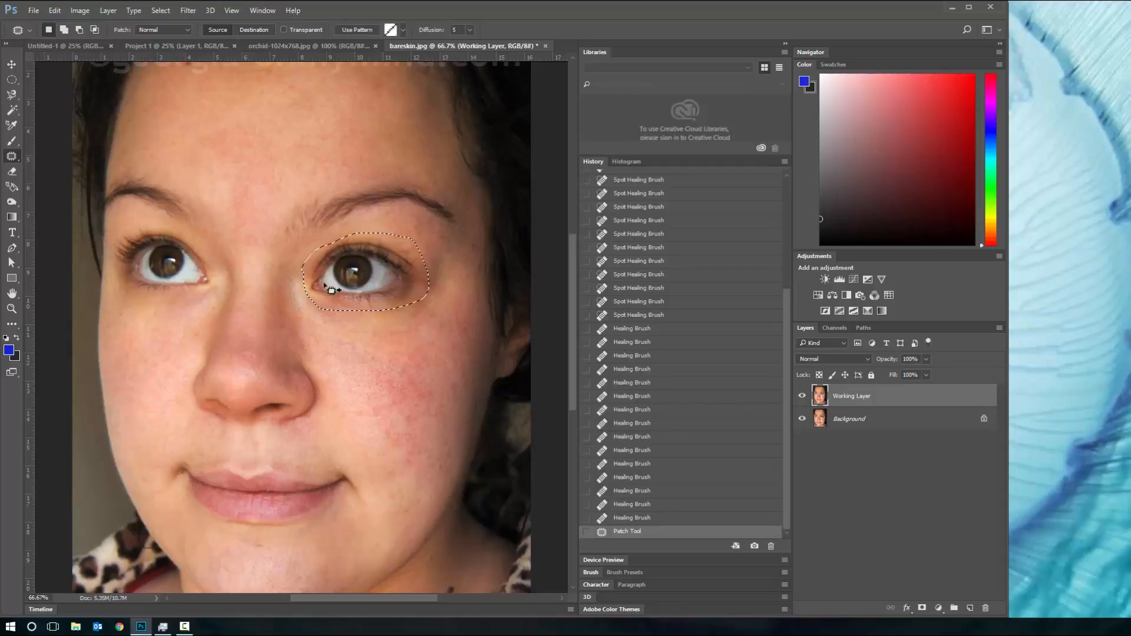
Try patching the outlined eye with forehead skin in Source mode, deselect, and undo back to the eye selection
left_click_drag(327, 281, 290, 148)
mouse_move(217, 149)
left_mouse_down()
mouse_move(204, 134)
mouse_move(214, 134)
left_mouse_up()
key("ctrl+d")
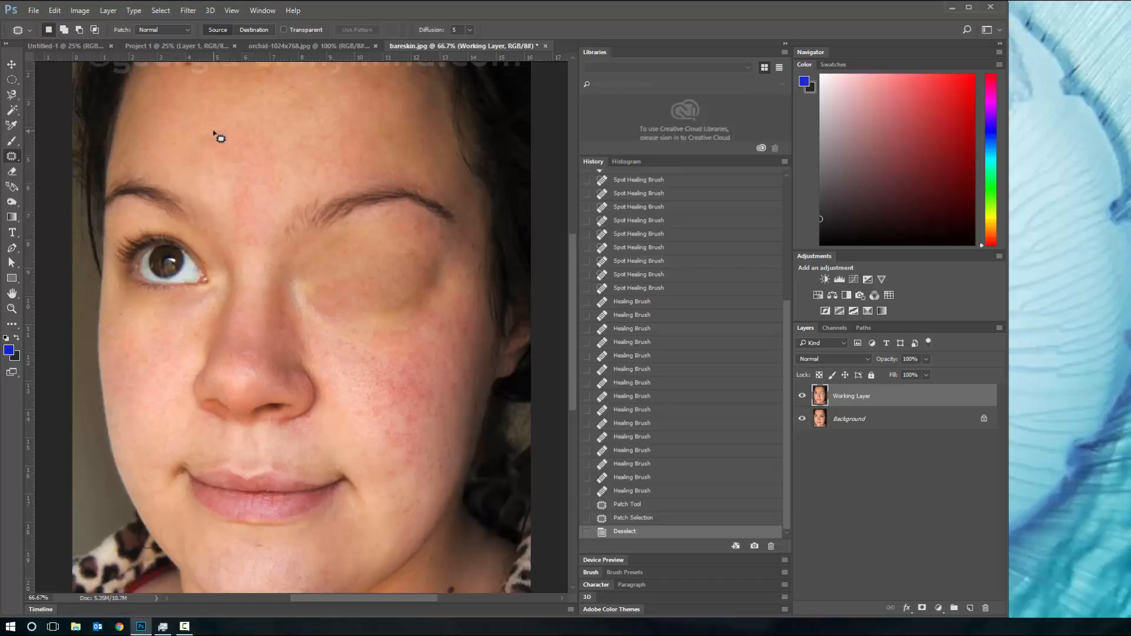
key("ctrl+z")
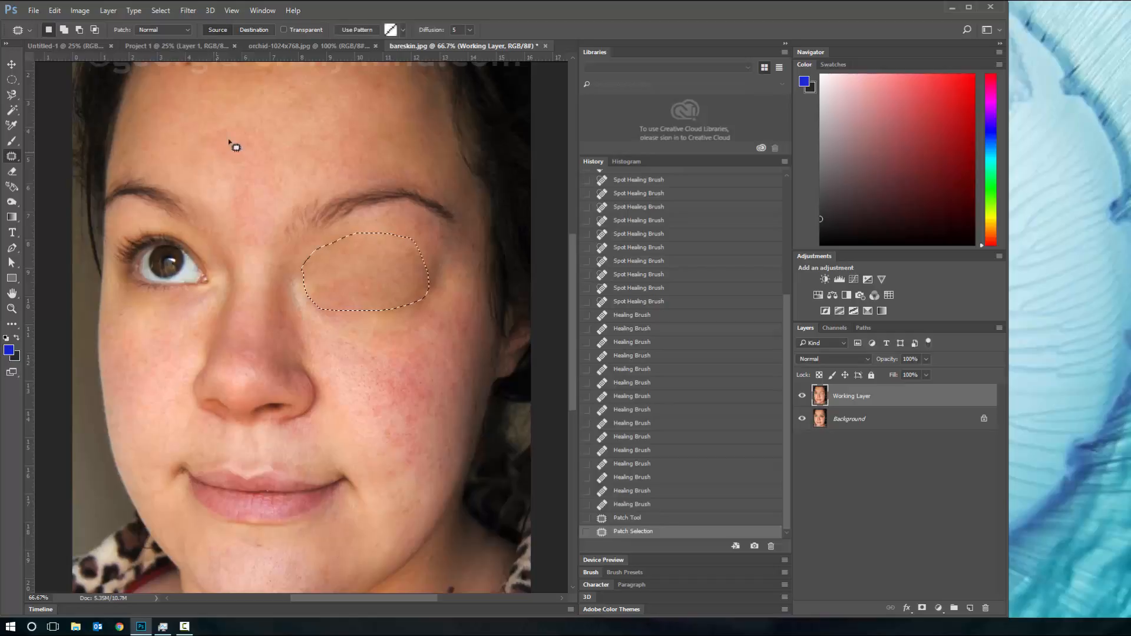
key("ctrl+alt+z")
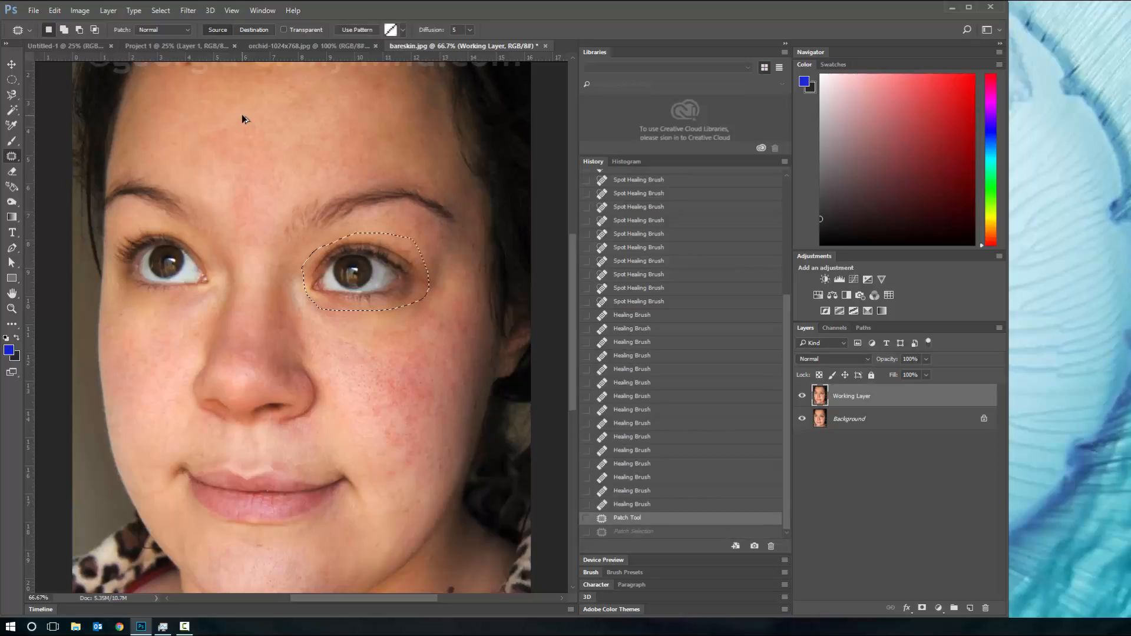
Try copying the outlined eye onto the forehead with the patch mode set to Destination, undo it and deselect
left_click(254, 30)
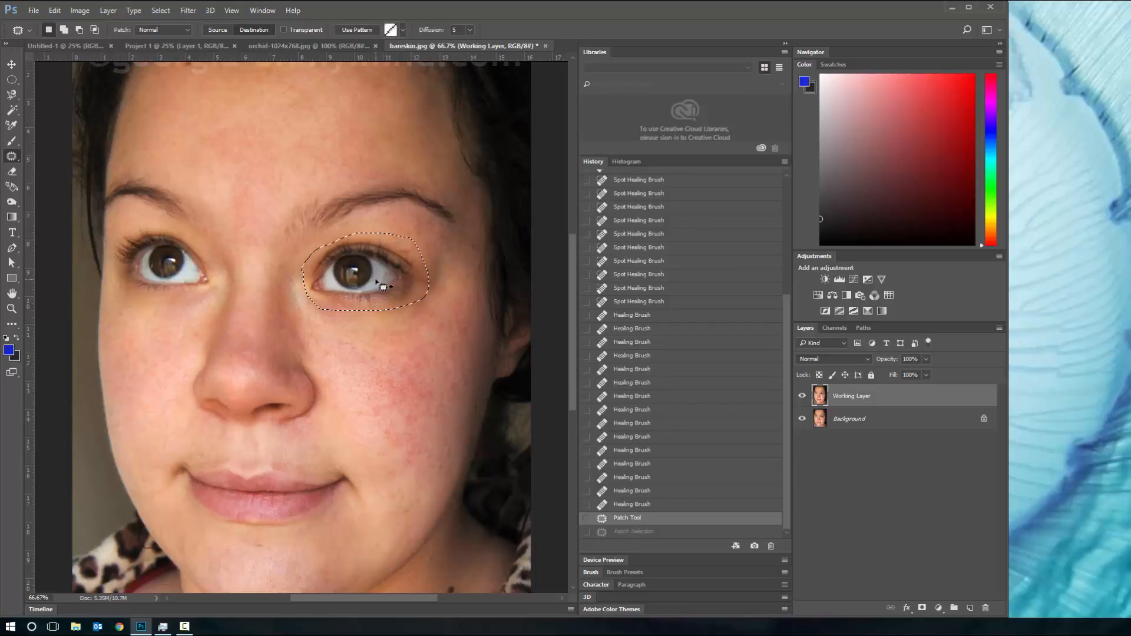
left_click_drag(360, 280, 253, 133)
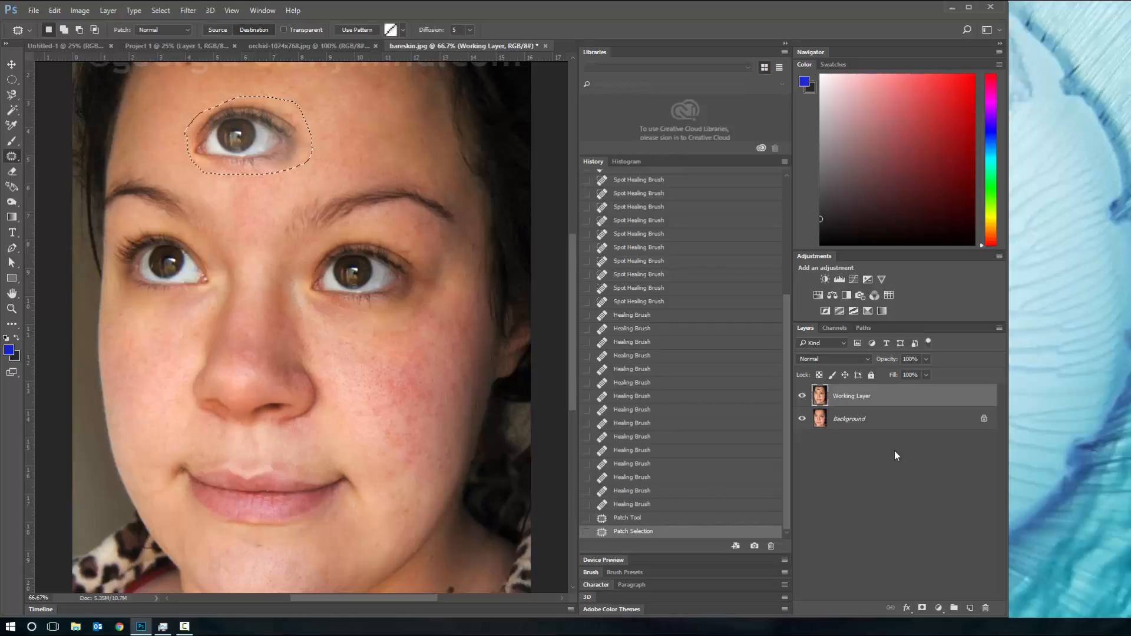
key("ctrl+z")
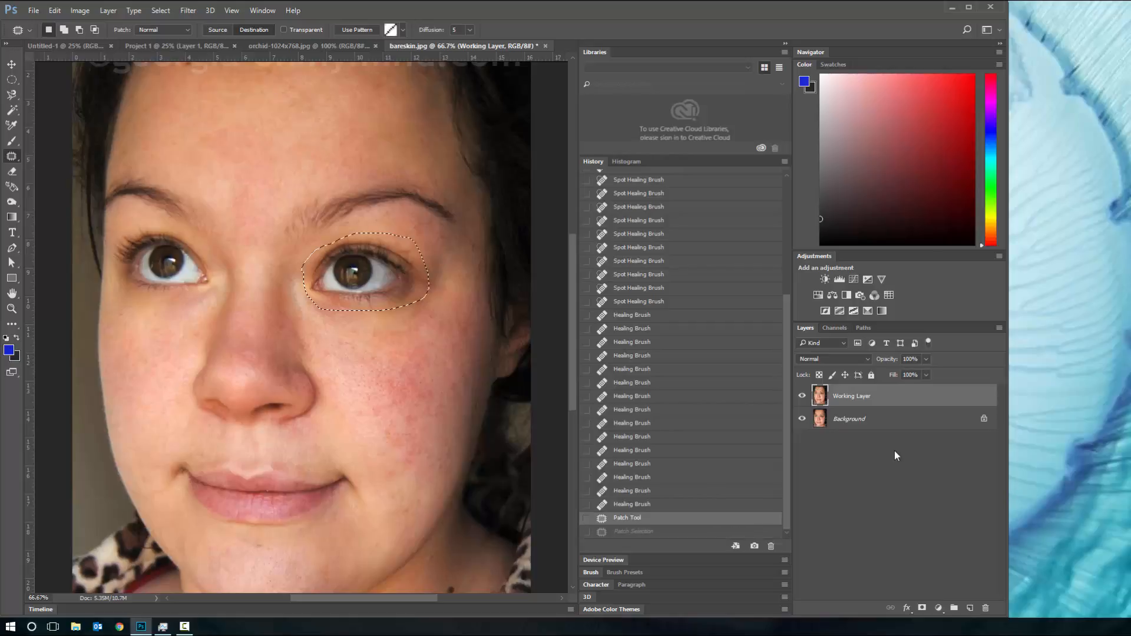
key("ctrl+d")
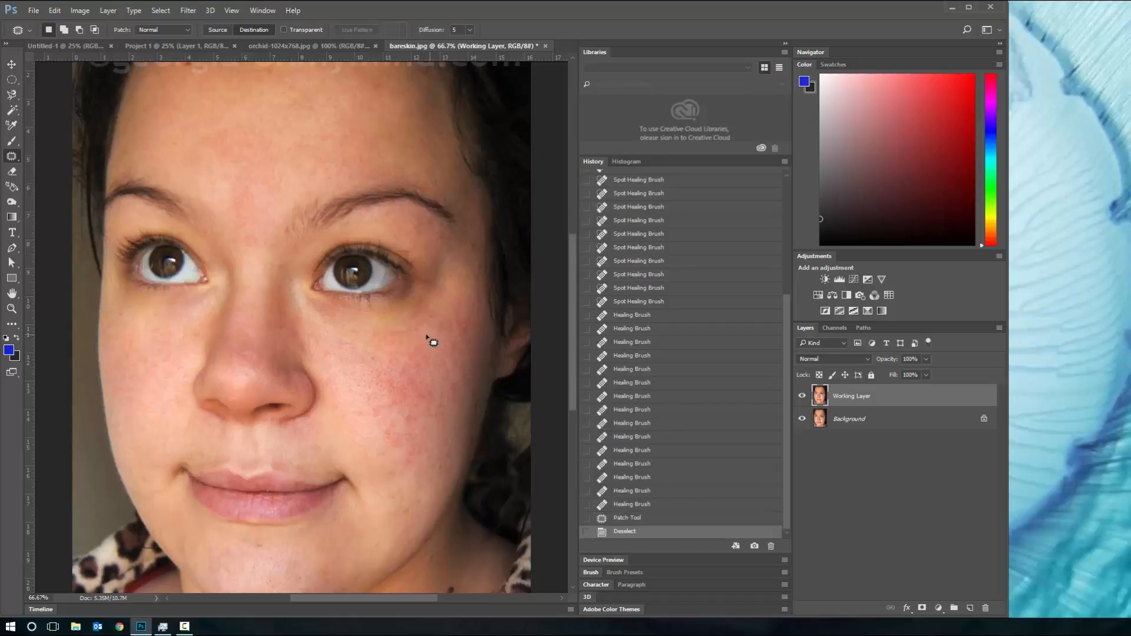
Outline the red area on the photo's right cheek, try patching it from the opposite cheek, and undo that patch
mouse_move(428, 334)
left_mouse_down()
mouse_move(391, 350)
mouse_move(359, 408)
mouse_move(357, 456)
mouse_move(390, 500)
mouse_move(428, 477)
mouse_move(462, 391)
mouse_move(467, 336)
mouse_move(421, 326)
left_mouse_up()
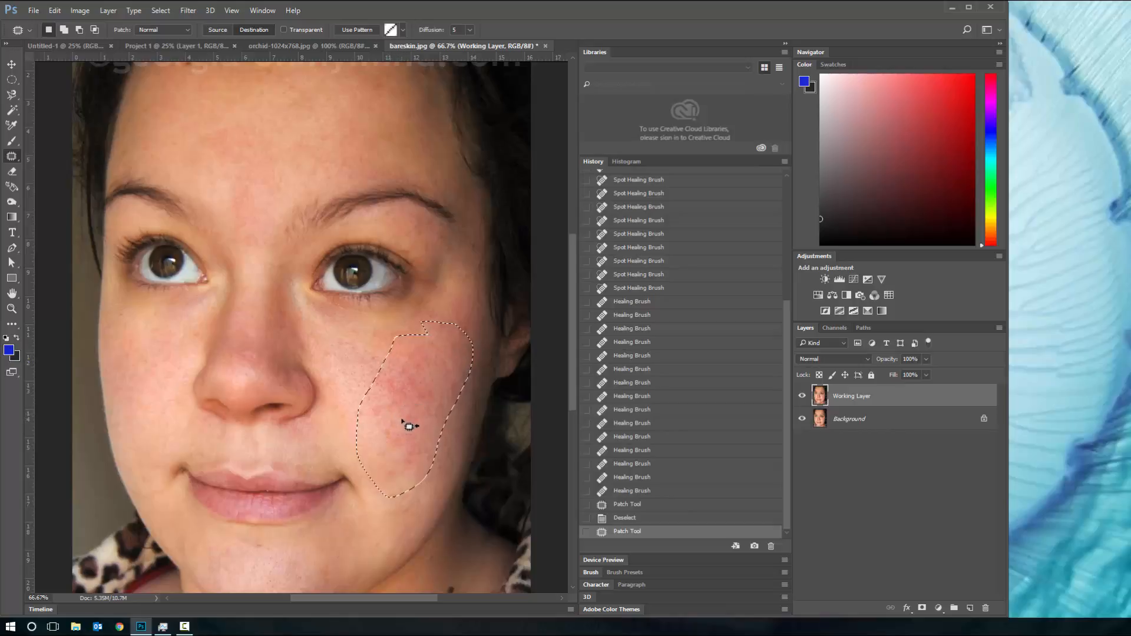
left_click_drag(409, 424, 156, 397)
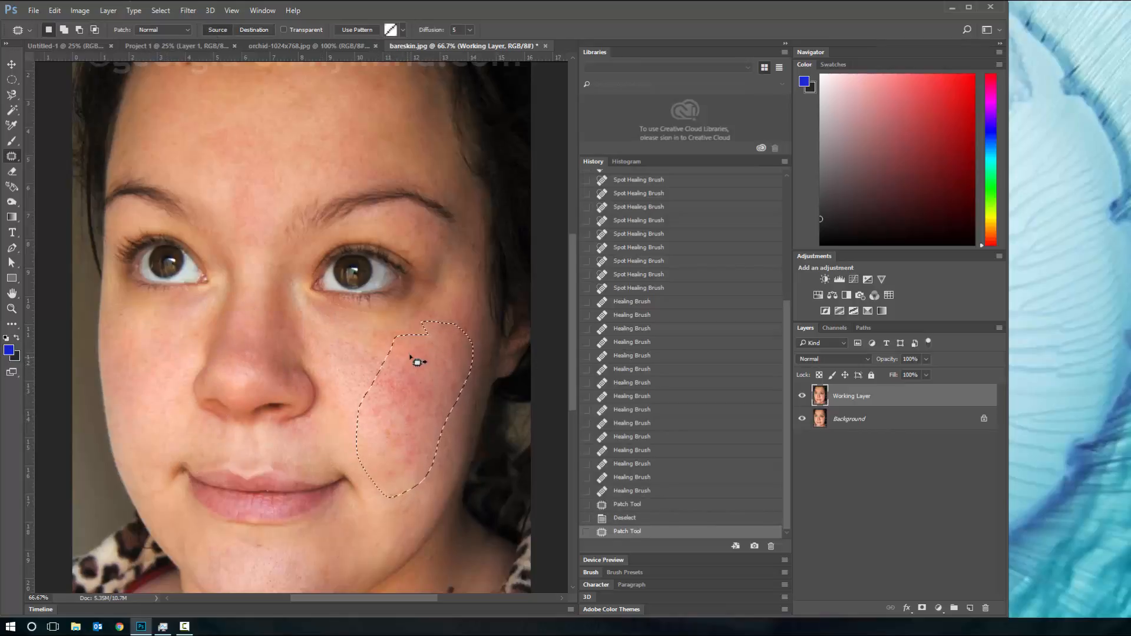
left_click_drag(415, 383, 182, 348)
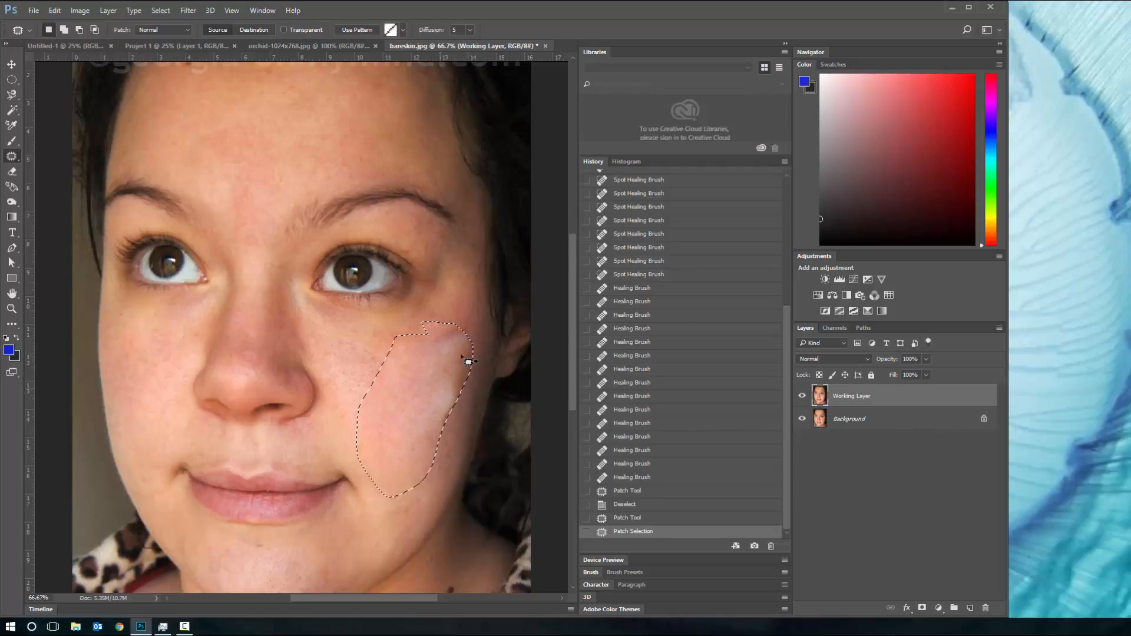
key("ctrl+z")
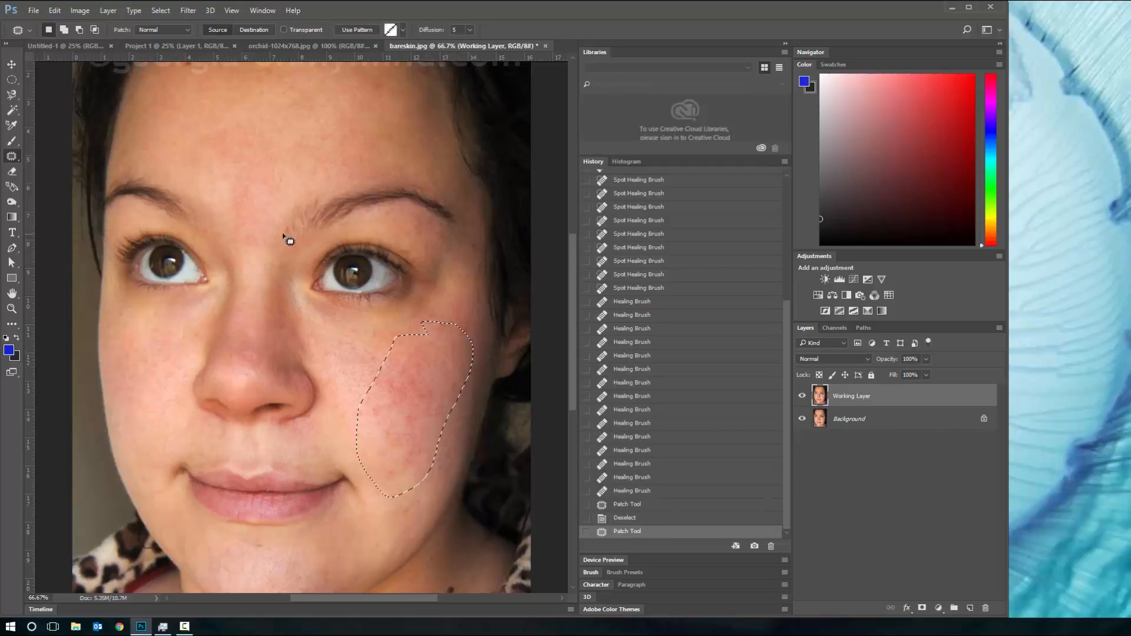
Patch the outlined red cheek area with clear skin from the forehead and deselect it
left_click_drag(285, 239, 335, 337)
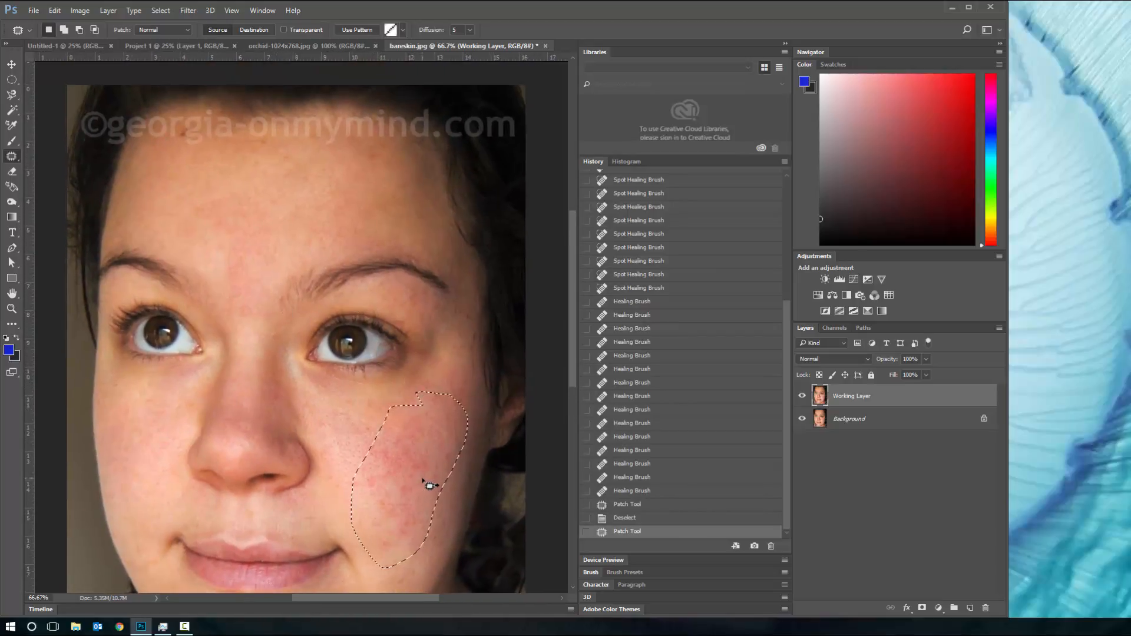
left_click_drag(415, 485, 253, 232)
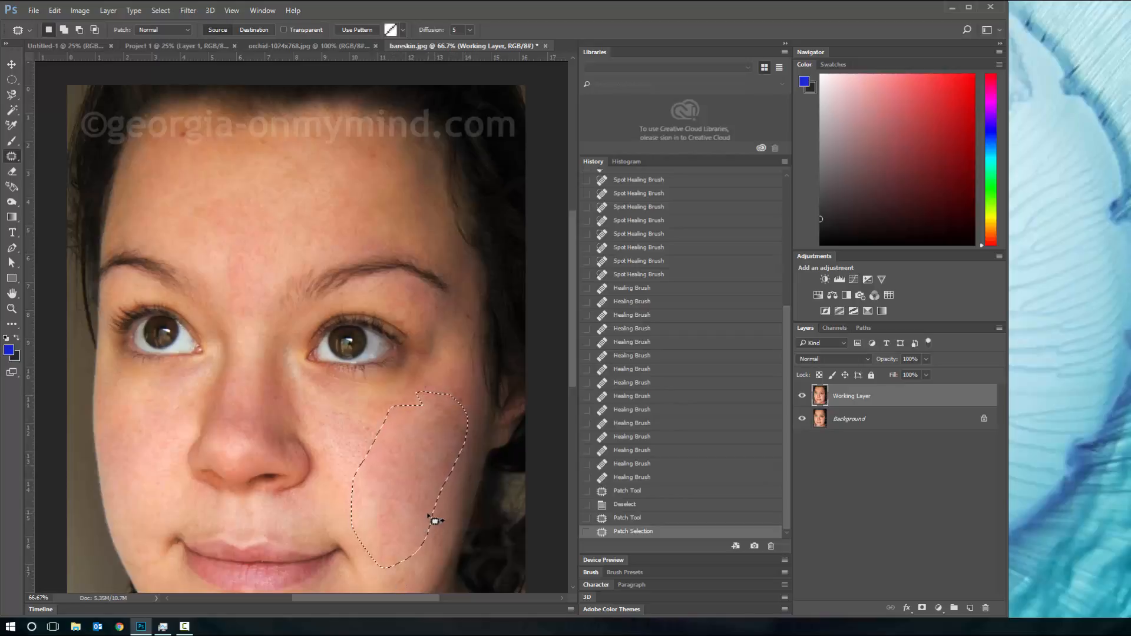
key("ctrl+d")
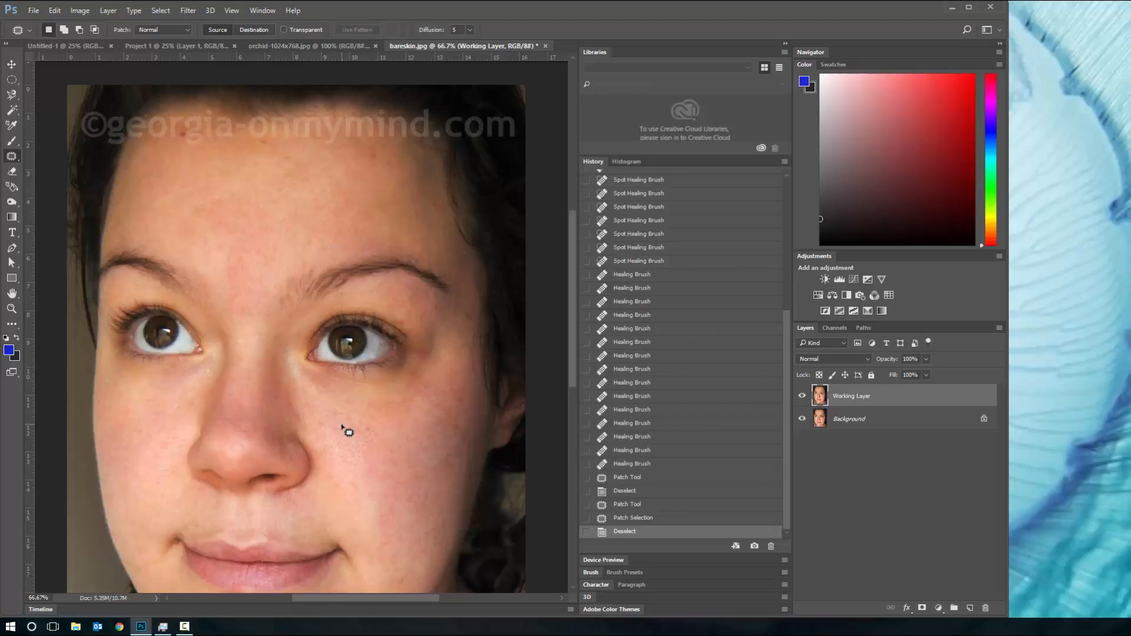
Compare the cheek before and after the patch through the history states, and return to the final Deselect state
left_click(633, 520)
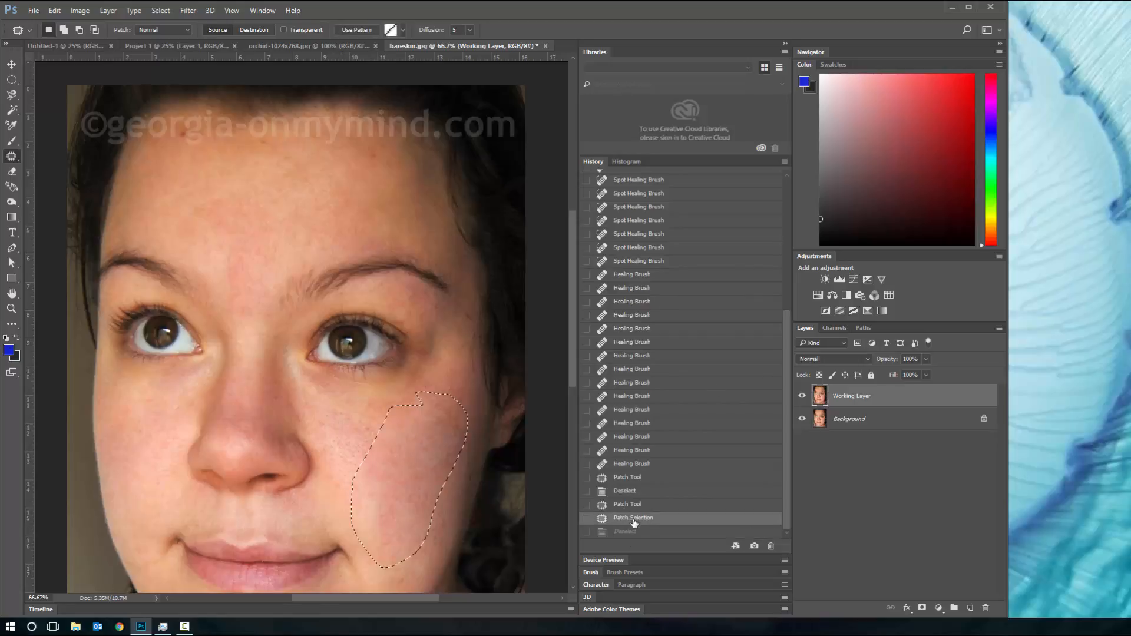
key("ctrl+z")
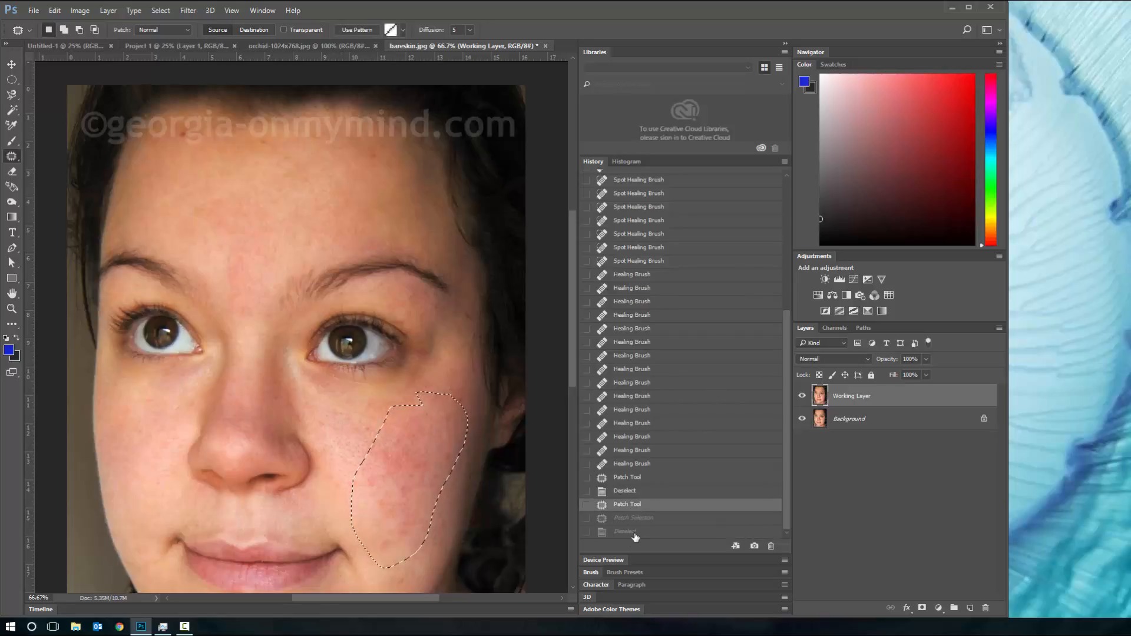
left_click(635, 533)
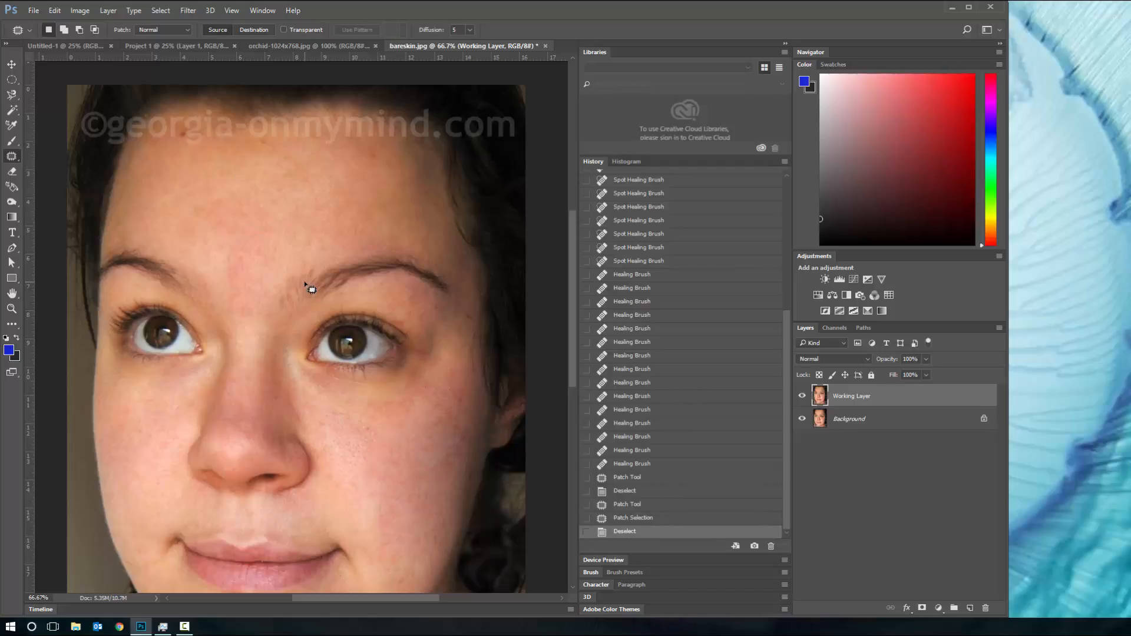
Switch to the Clone Stamp Tool with the brush size set to 100
left_click(9, 158)
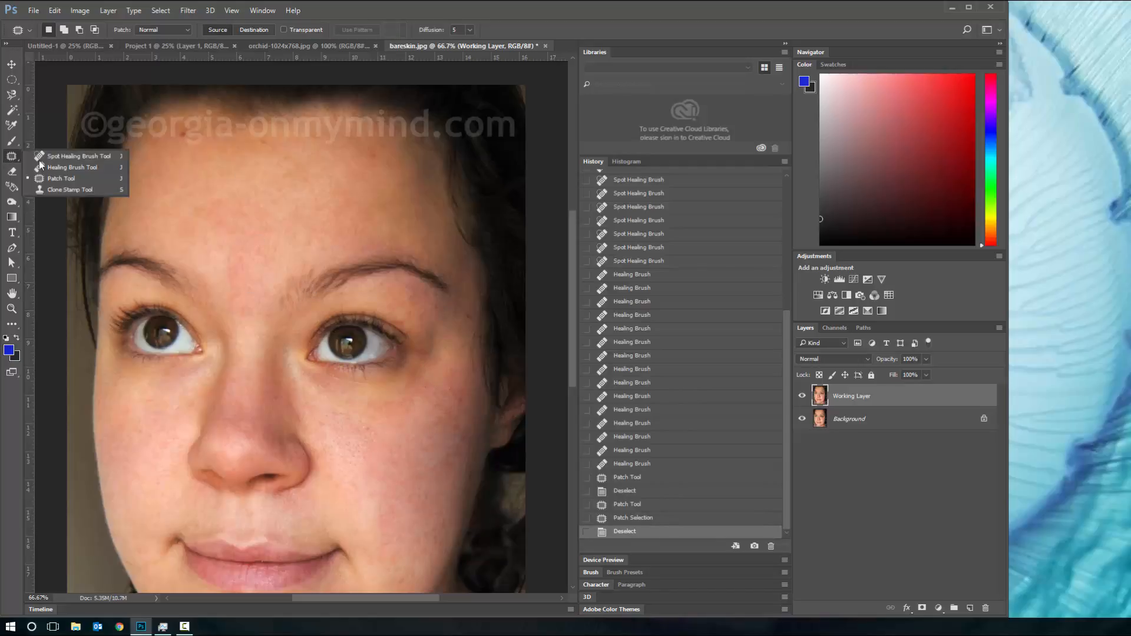
left_click(59, 190)
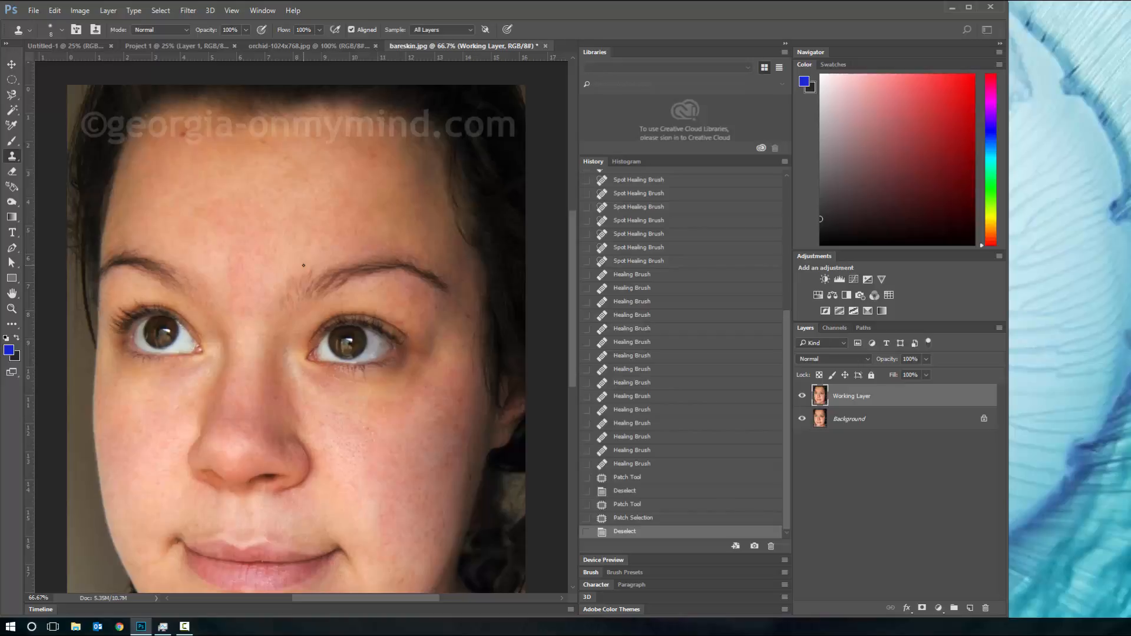
left_click(18, 158)
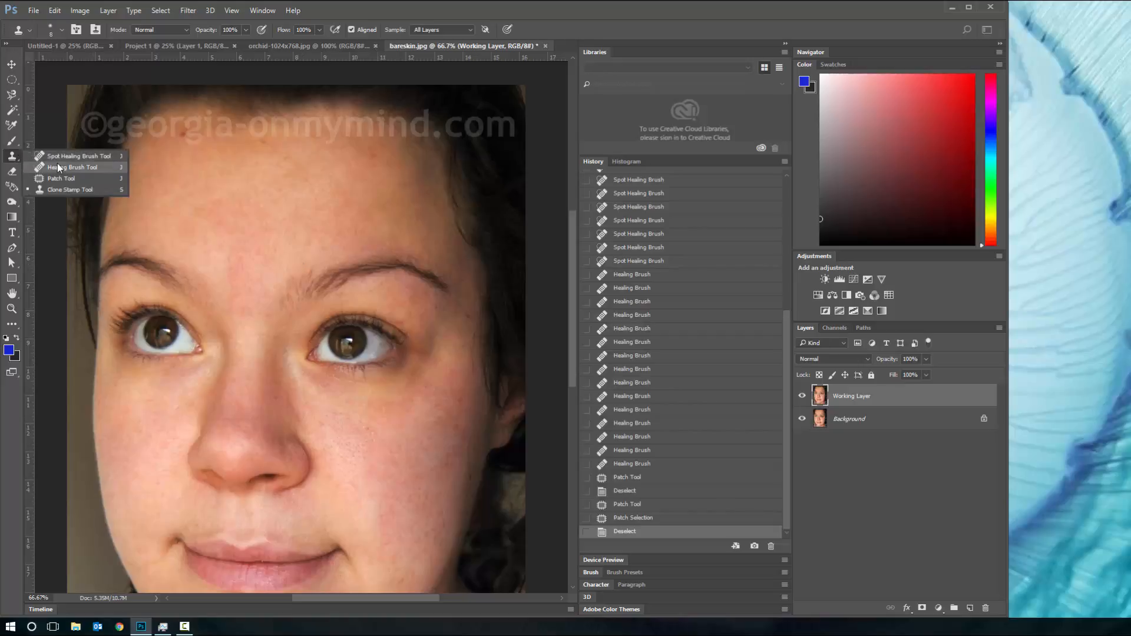
left_click(13, 159)
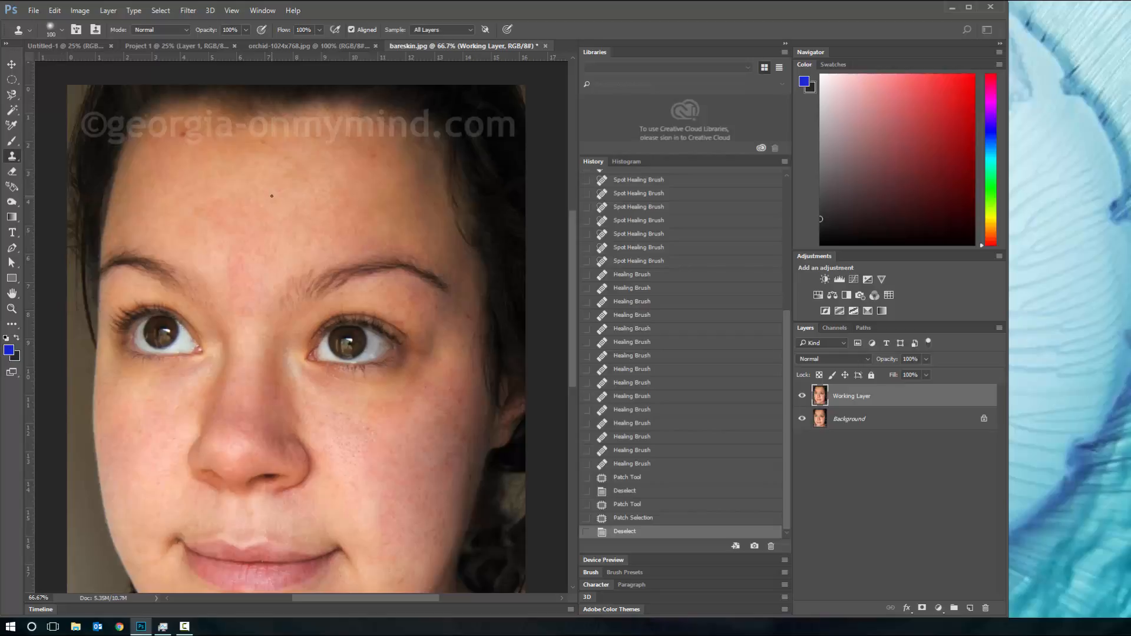
left_click(11, 156)
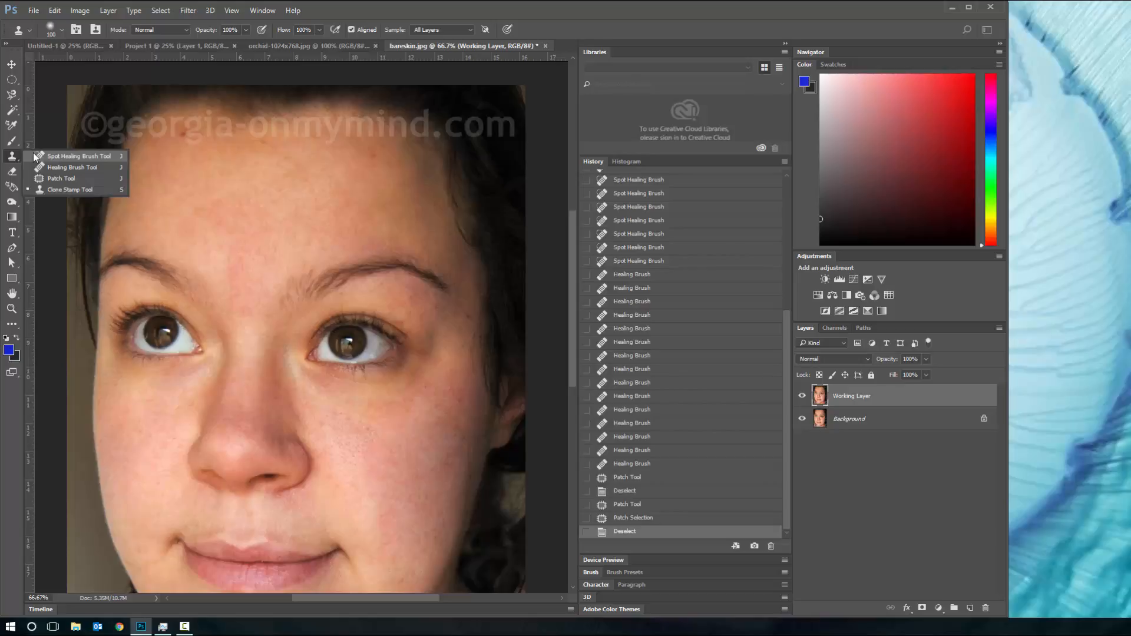
left_click(90, 189)
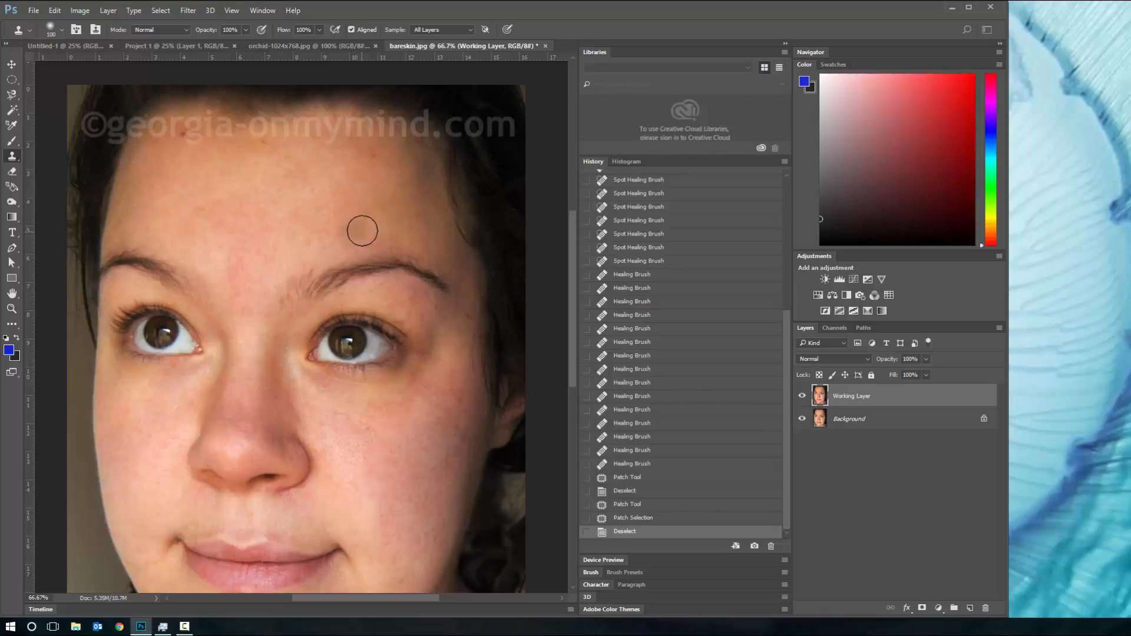
Try cloning dark hair over the forehead and eyebrow on the photo's right side, and undo both strokes
mouse_move(371, 182)
left_mouse_down()
mouse_move(376, 221)
mouse_move(364, 203)
mouse_move(344, 231)
mouse_move(398, 198)
left_mouse_up()
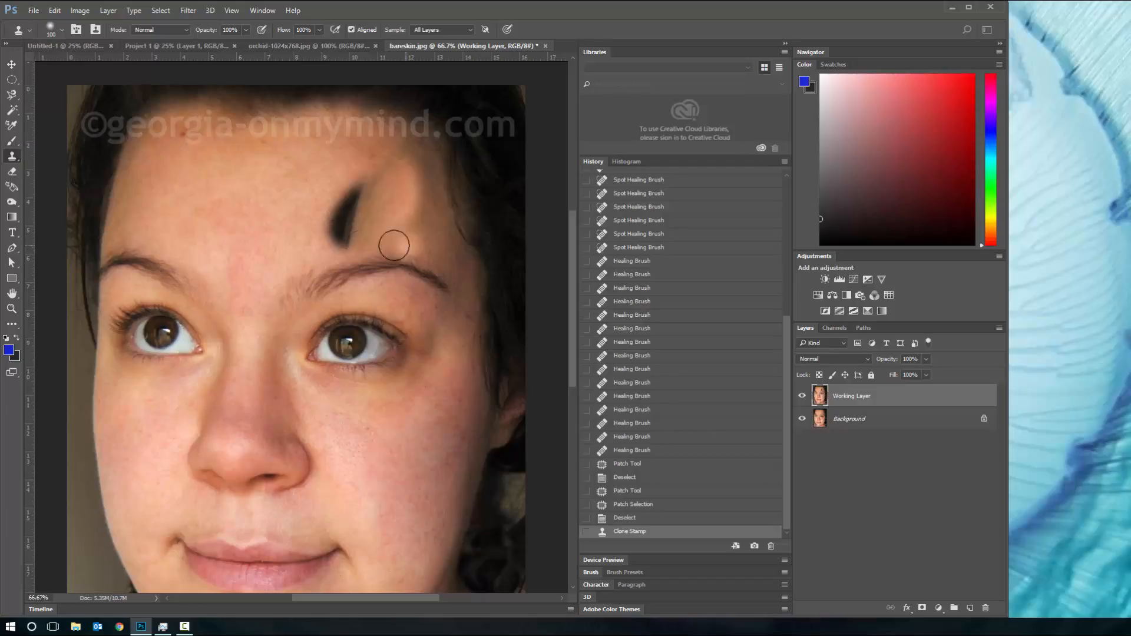
mouse_move(341, 250)
left_mouse_down()
mouse_move(357, 176)
mouse_move(385, 132)
mouse_move(339, 258)
mouse_move(328, 235)
mouse_move(320, 281)
mouse_move(329, 143)
mouse_move(385, 108)
mouse_move(363, 123)
left_mouse_up()
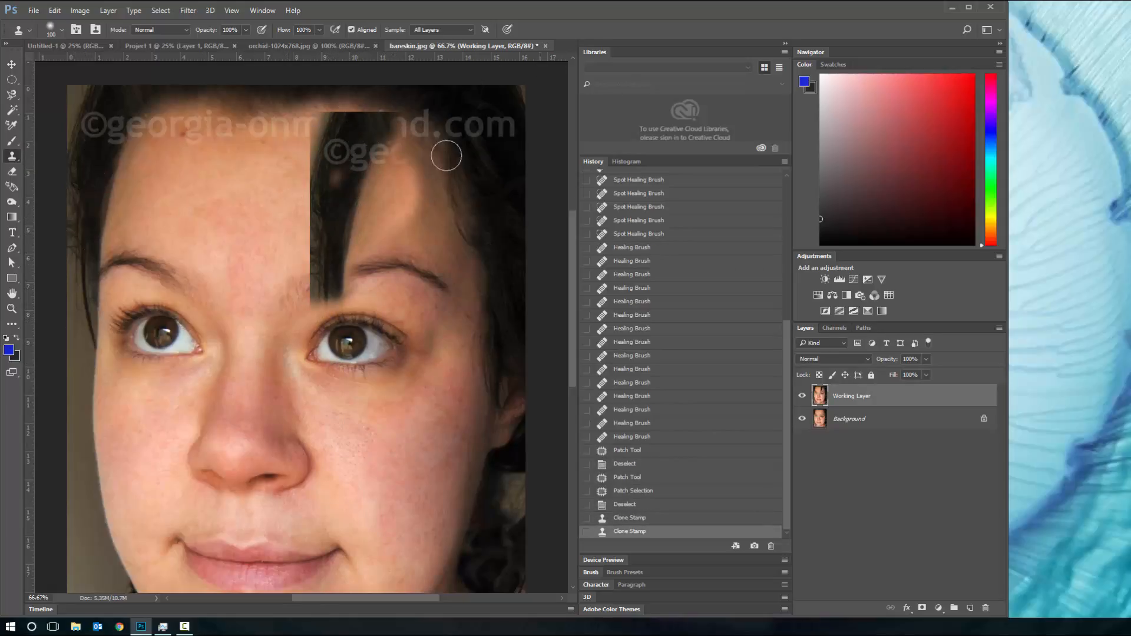
key("ctrl+alt+z")
key("ctrl+alt+z")
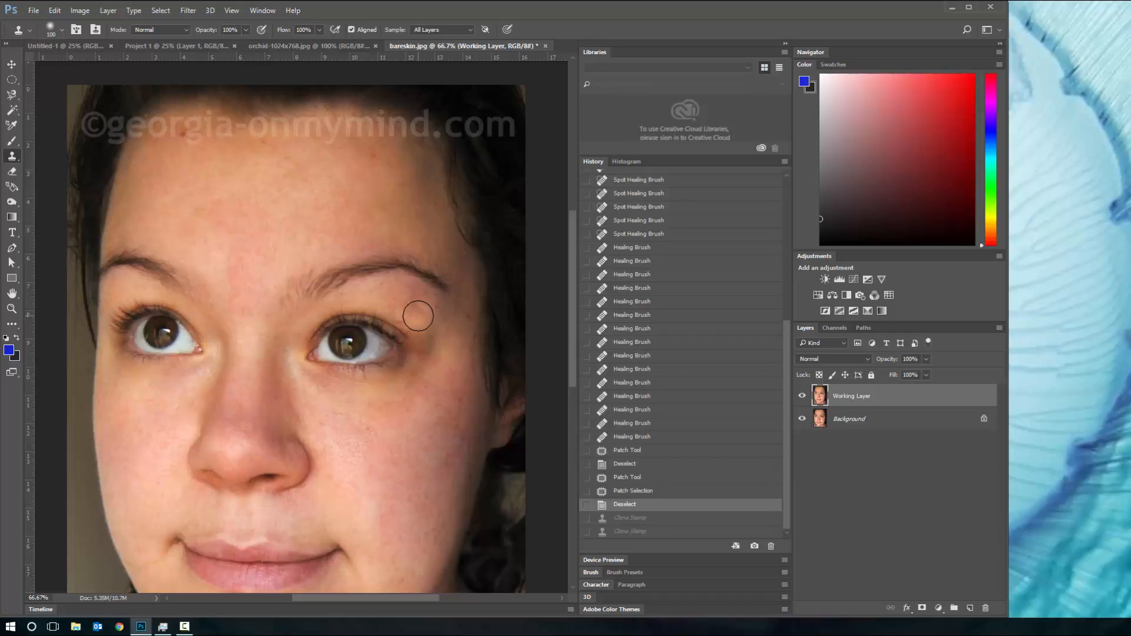
Open the cloning image from the Restoration Demo Images folder inside ExamplePhotos
key("ctrl+o")
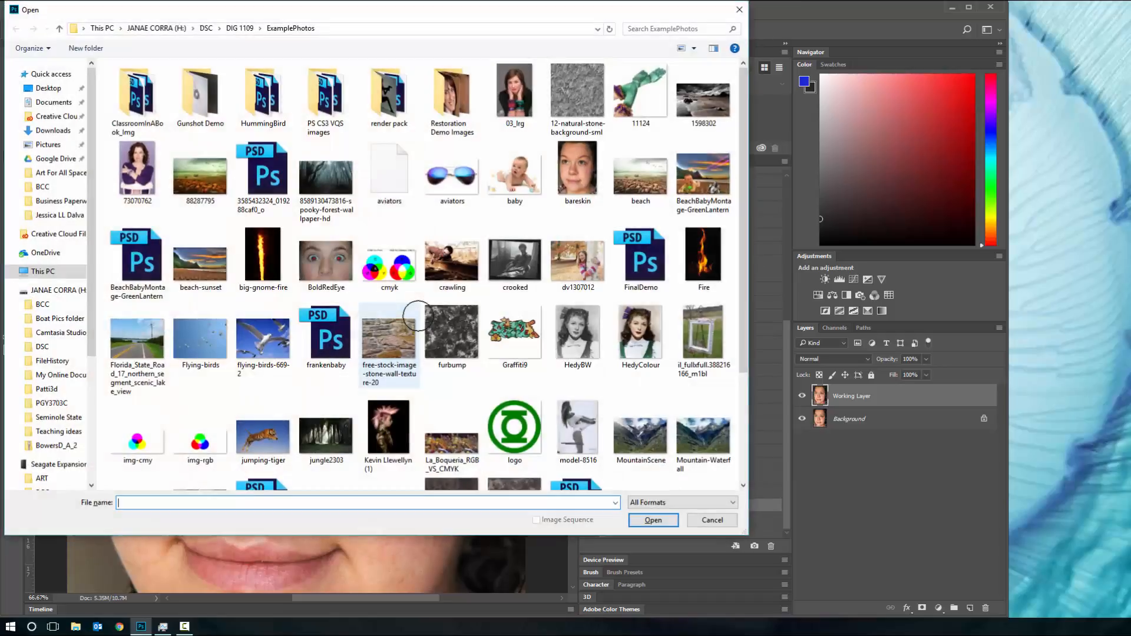
scroll(453, 308, "down", 2)
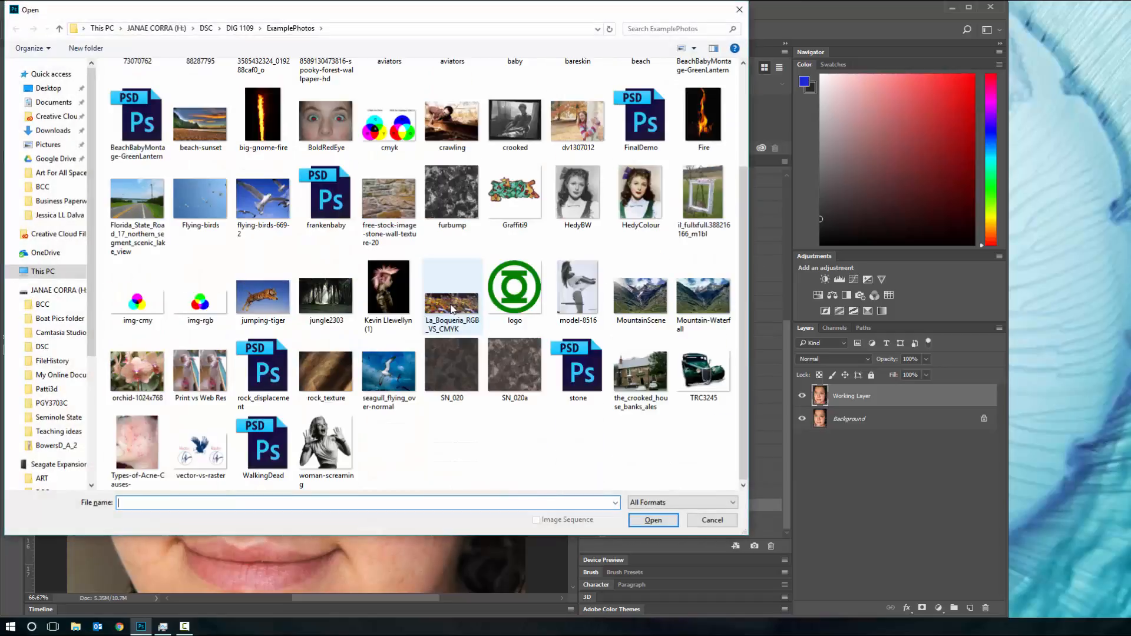
scroll(453, 308, "up", 5)
double_click(427, 108)
left_click(207, 105)
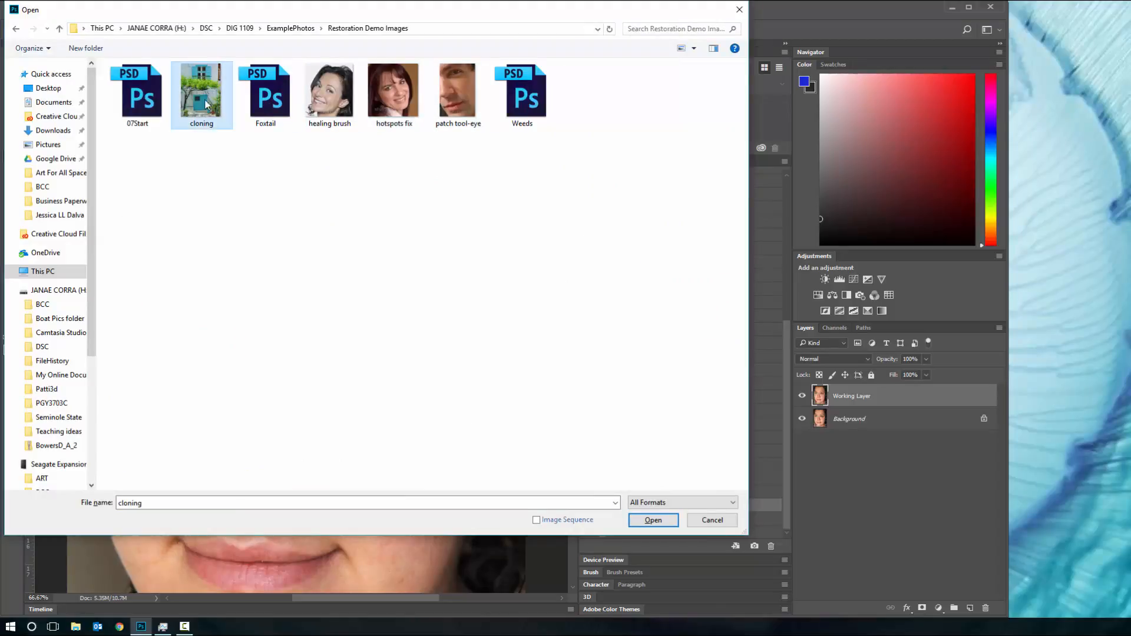
double_click(207, 105)
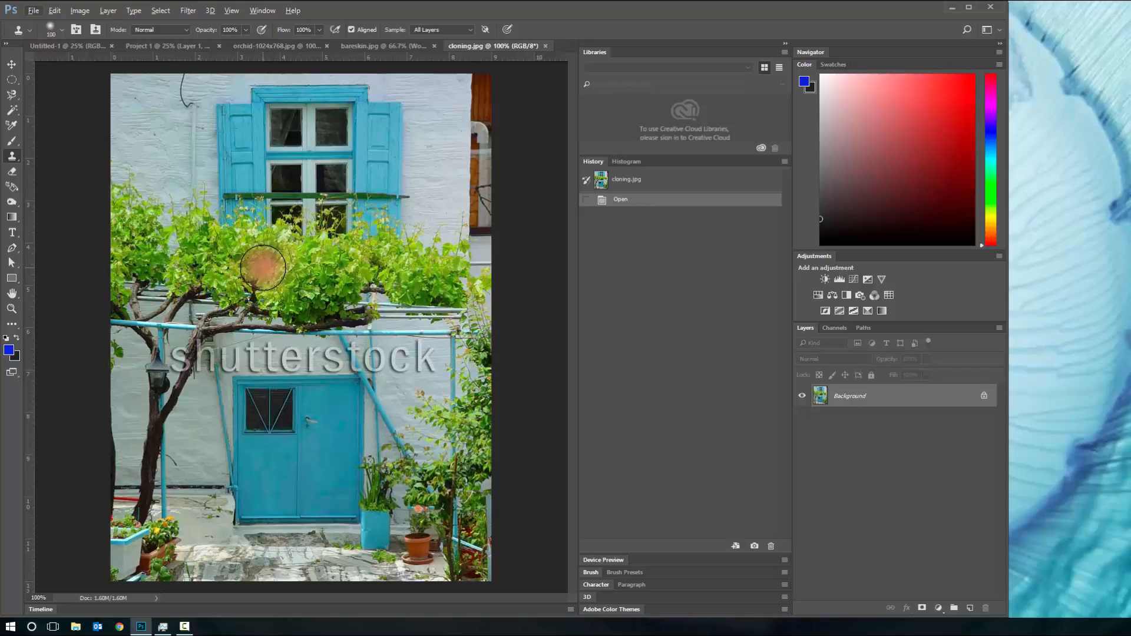
Try cloning the previously sampled skin over the grapevine foliage, and undo the stroke
mouse_move(214, 235)
left_mouse_down()
mouse_move(224, 290)
mouse_move(277, 325)
left_mouse_up()
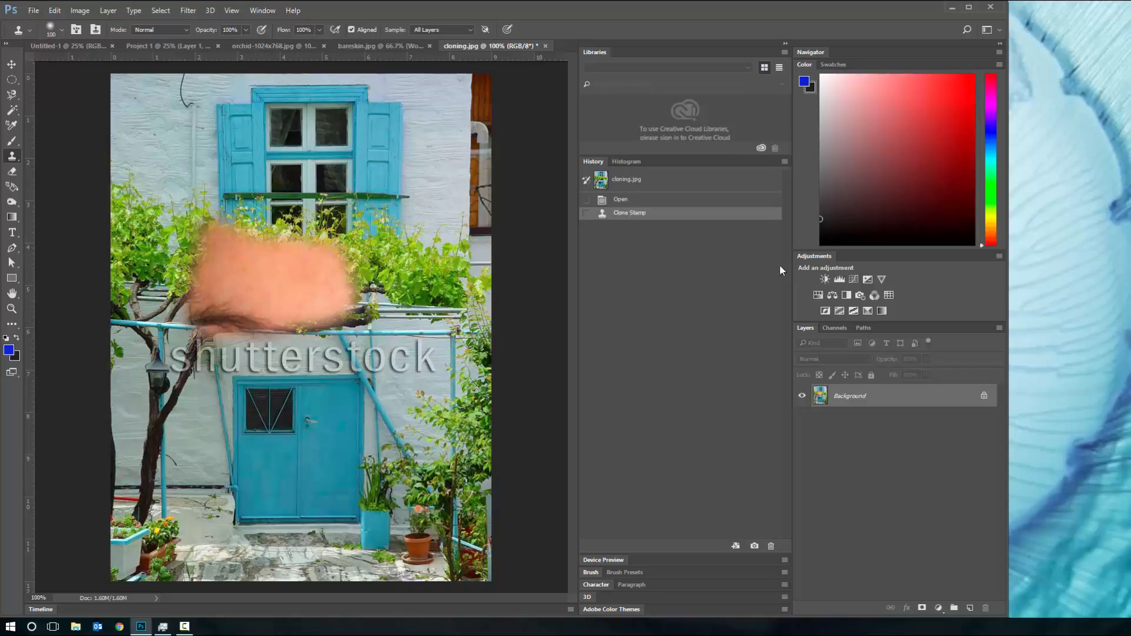
key("ctrl+z")
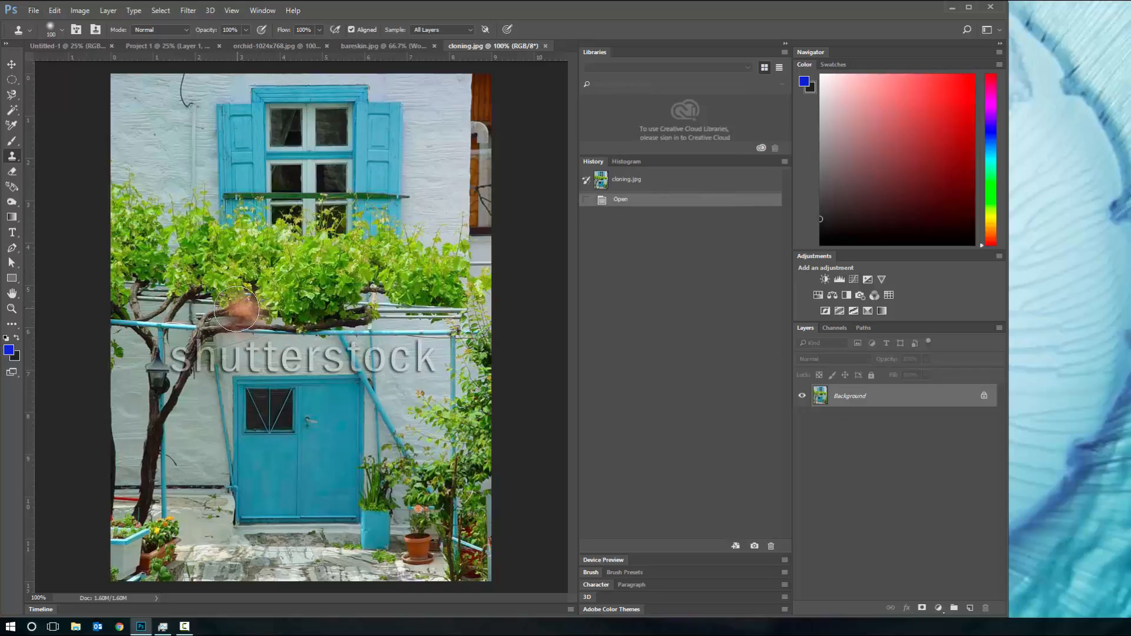
Duplicate the Background layer of cloning.jpg as Background copy in the same document
right_click(890, 399)
left_click(937, 422)
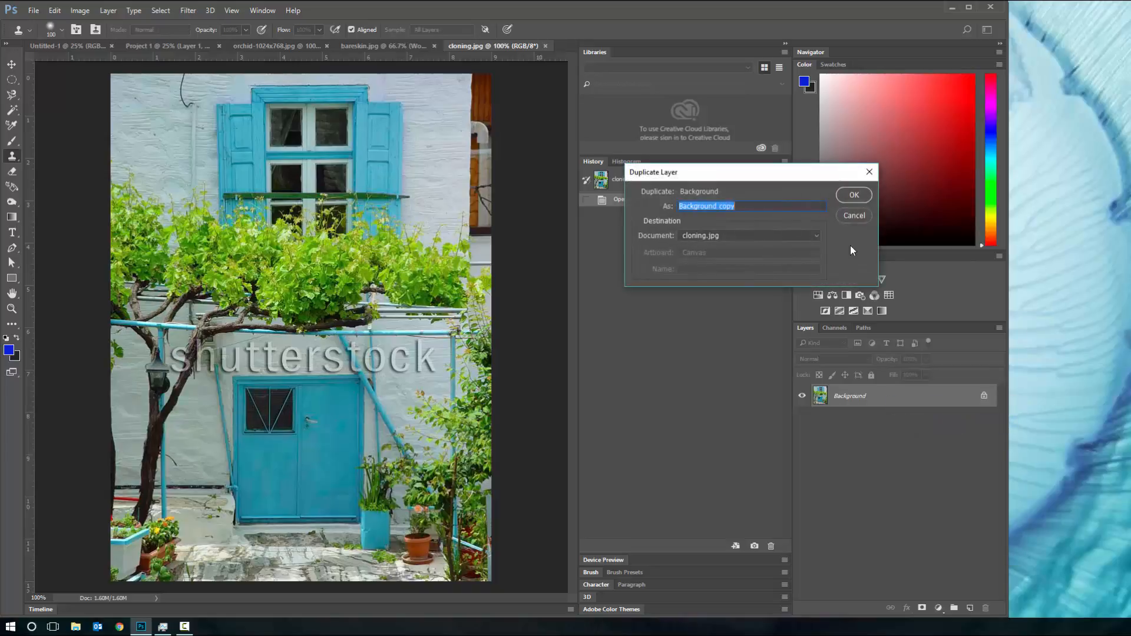
left_click(856, 192)
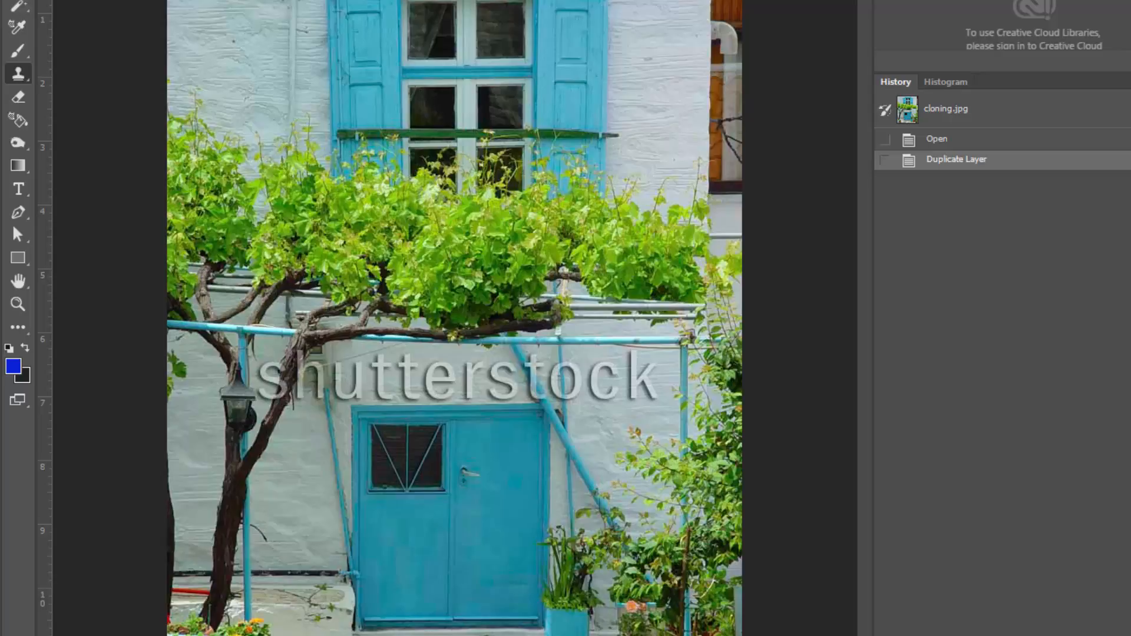
Give the Clone Stamp Tool the 74 px maple leaf brush tip and reduce its size to 40 px
right_click(20, 74)
left_click(19, 69)
left_click(52, 1)
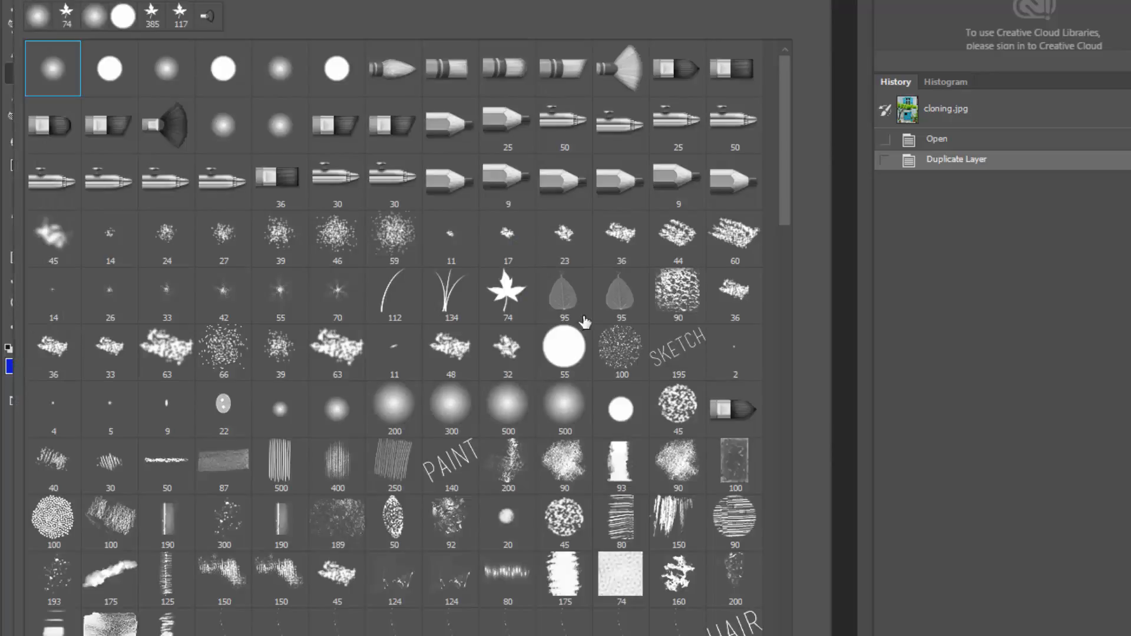
left_click(507, 293)
key("Return")
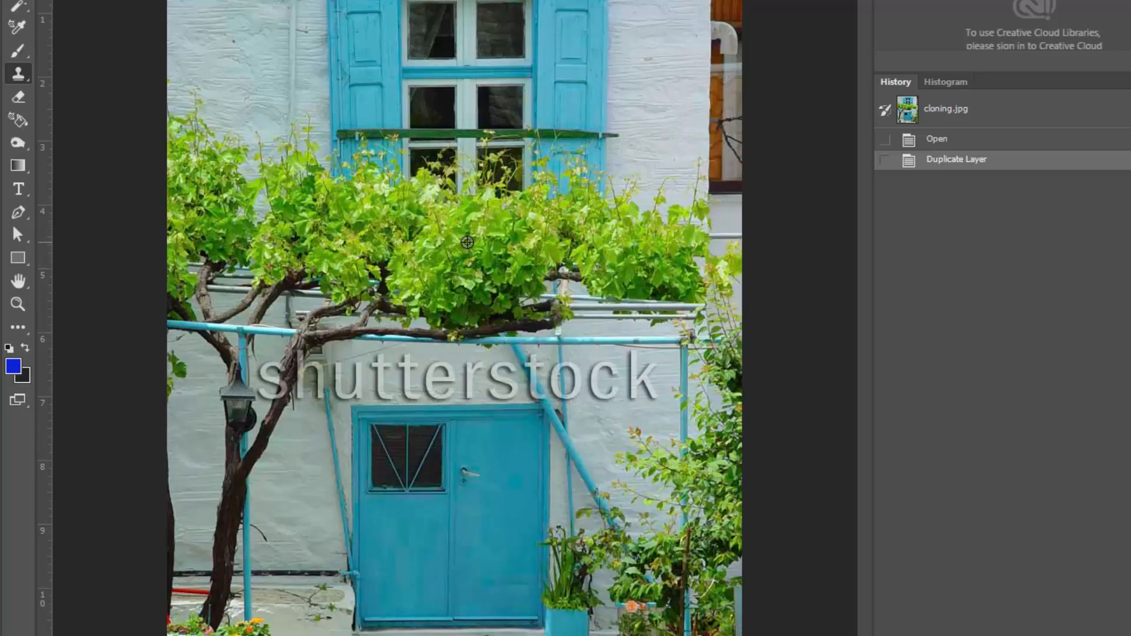
left_click(52, 1)
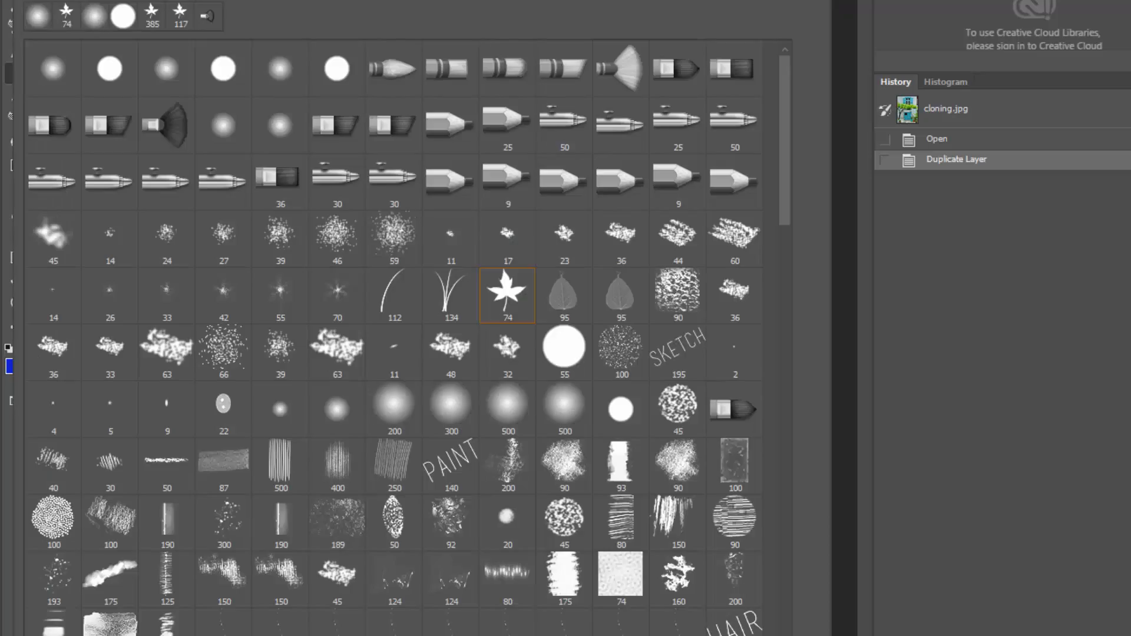
key("Return")
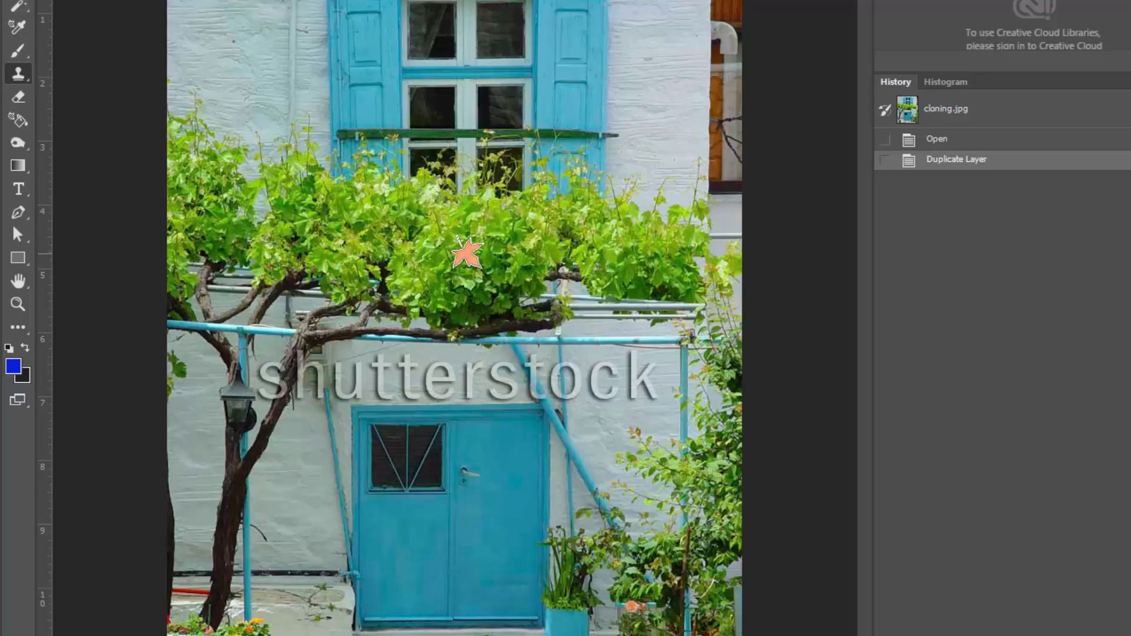
key("bracketleft")
key("bracketleft")
key("bracketleft")
key("bracketleft")
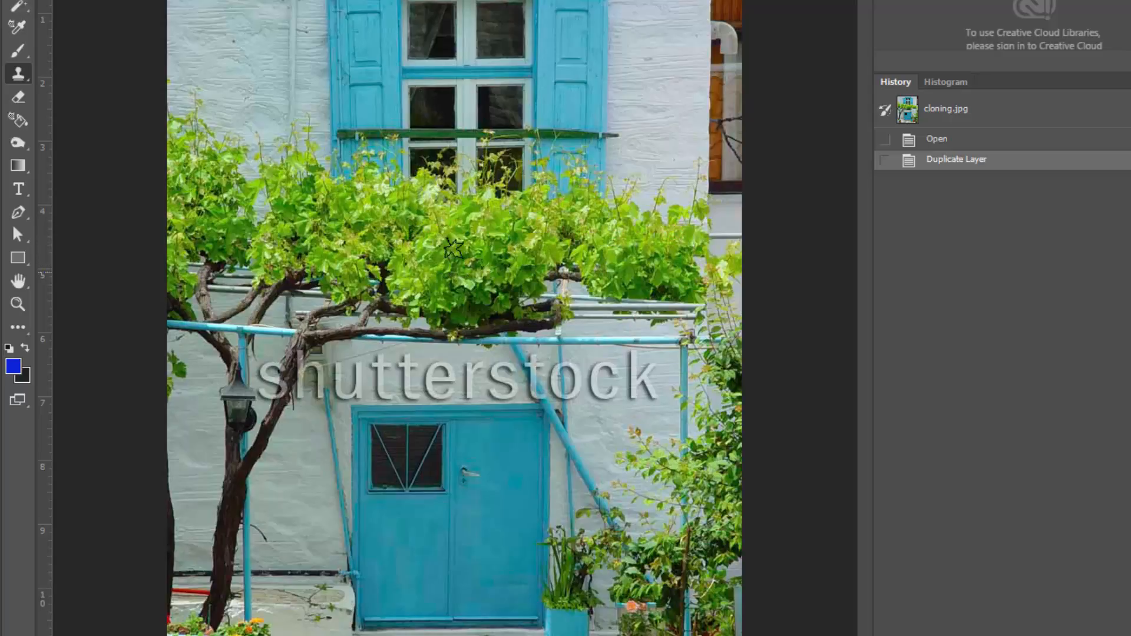
Try cloning vine foliage with the scattered leaf brush over the right-hand beams and wall, and undo the strokes
mouse_move(688, 307)
left_mouse_down()
mouse_move(628, 307)
mouse_move(372, 372)
mouse_move(518, 248)
mouse_move(577, 117)
mouse_move(354, 366)
left_mouse_up()
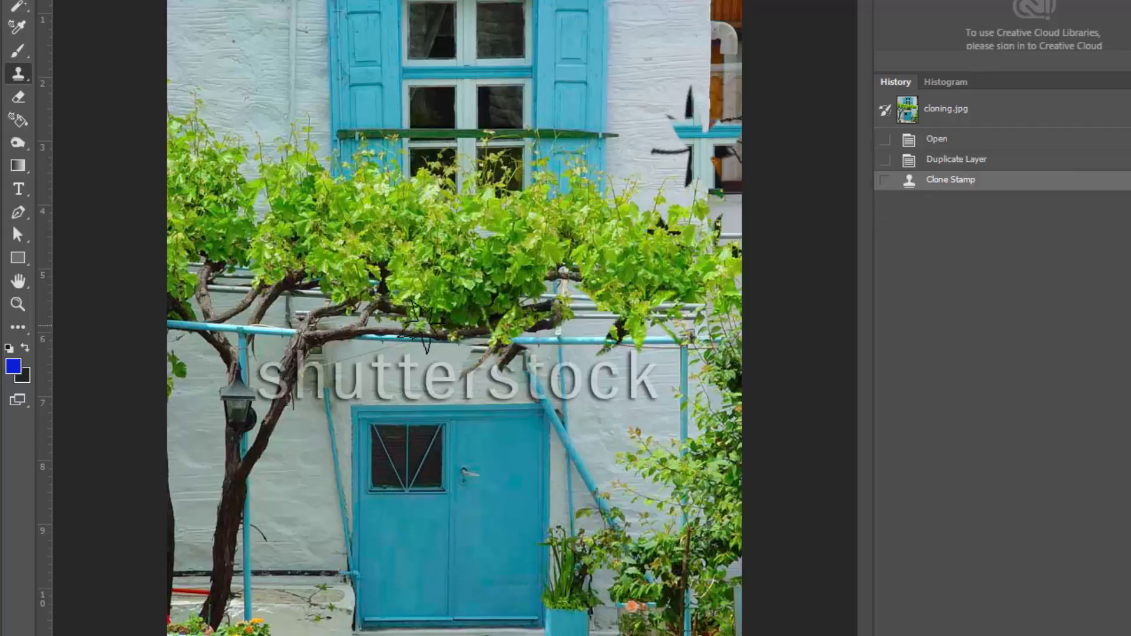
key("ctrl+z")
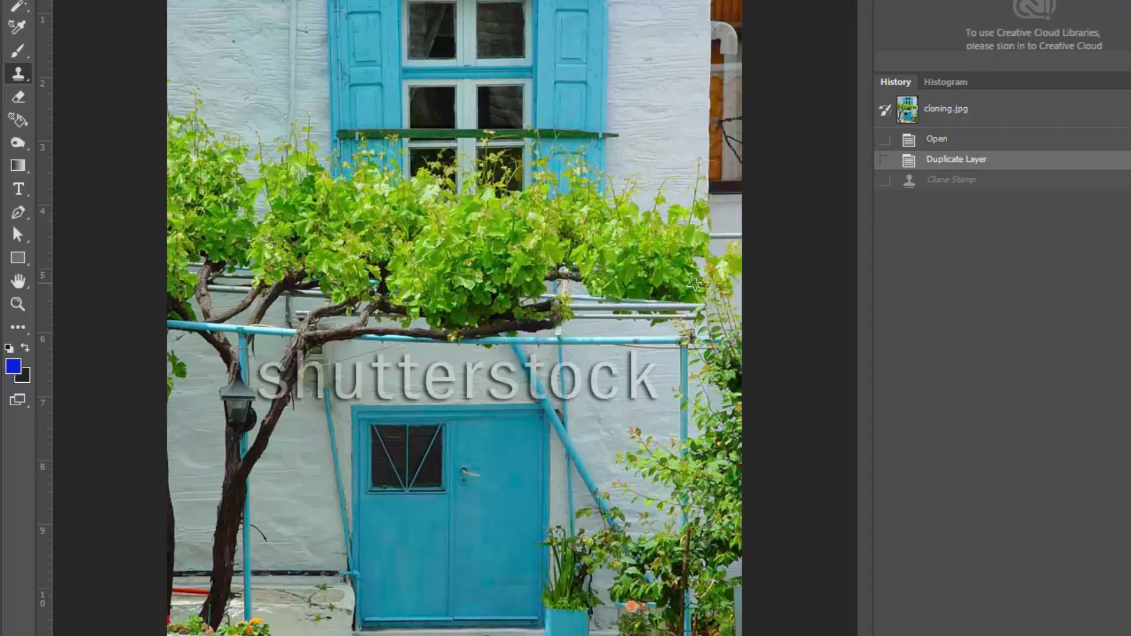
left_click_drag(609, 282, 628, 299)
key("ctrl+z")
mouse_move(656, 294)
left_mouse_down()
mouse_move(630, 313)
mouse_move(650, 298)
mouse_move(525, 282)
mouse_move(488, 288)
mouse_move(462, 326)
mouse_move(458, 315)
mouse_move(371, 323)
mouse_move(458, 364)
mouse_move(441, 407)
left_mouse_up()
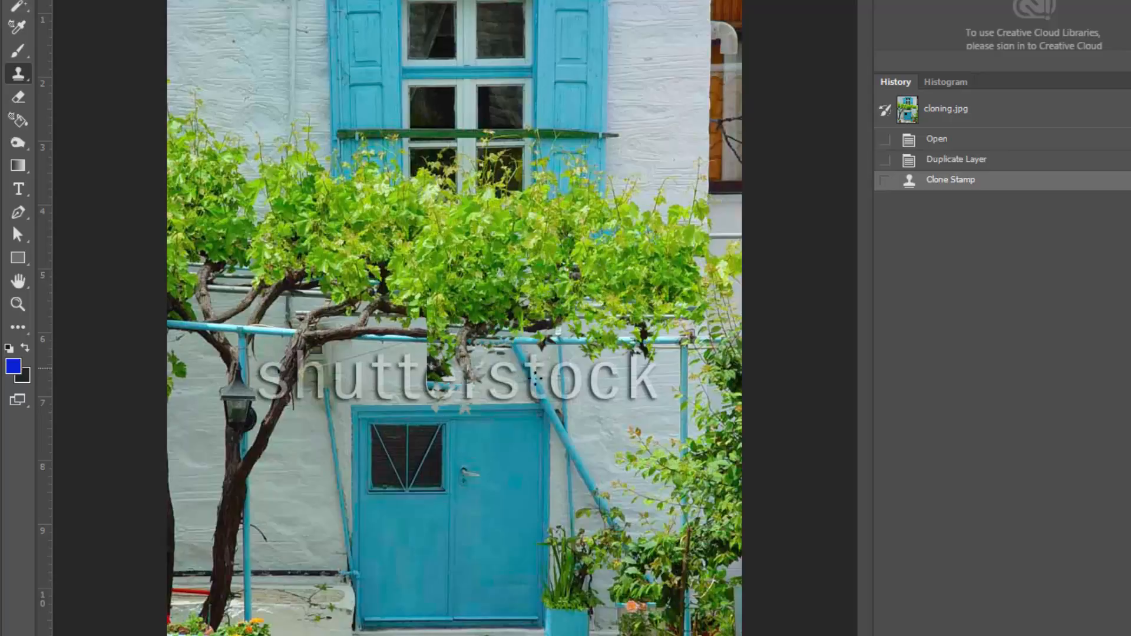
key("ctrl+z")
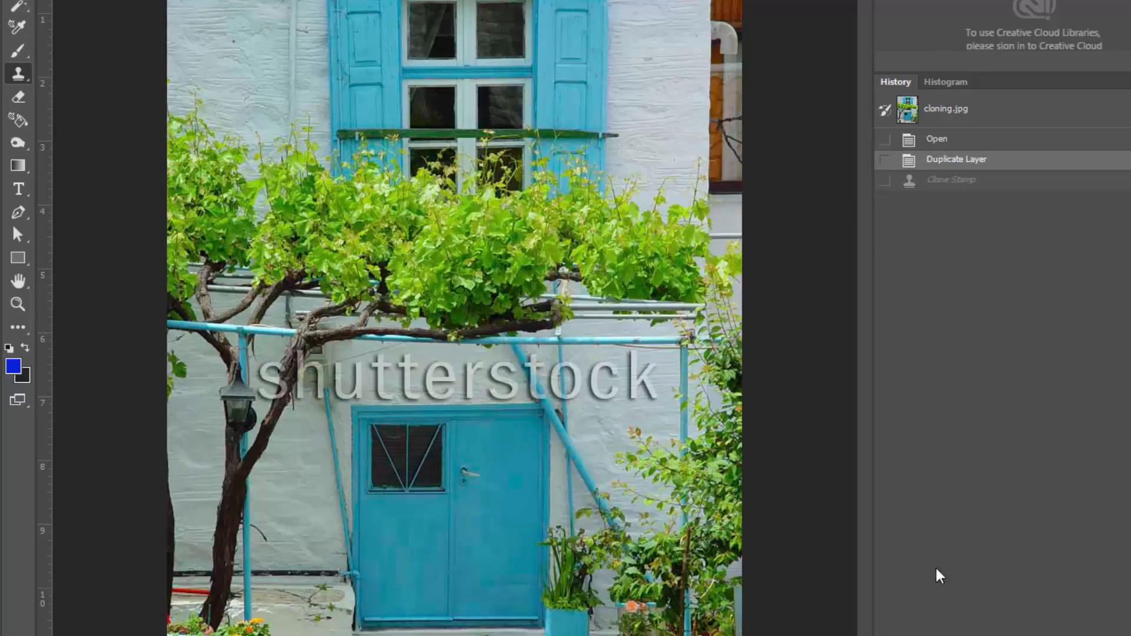
Reduce the leaf brush's Scatter to 127% in its Scattering settings
left_click(945, 635)
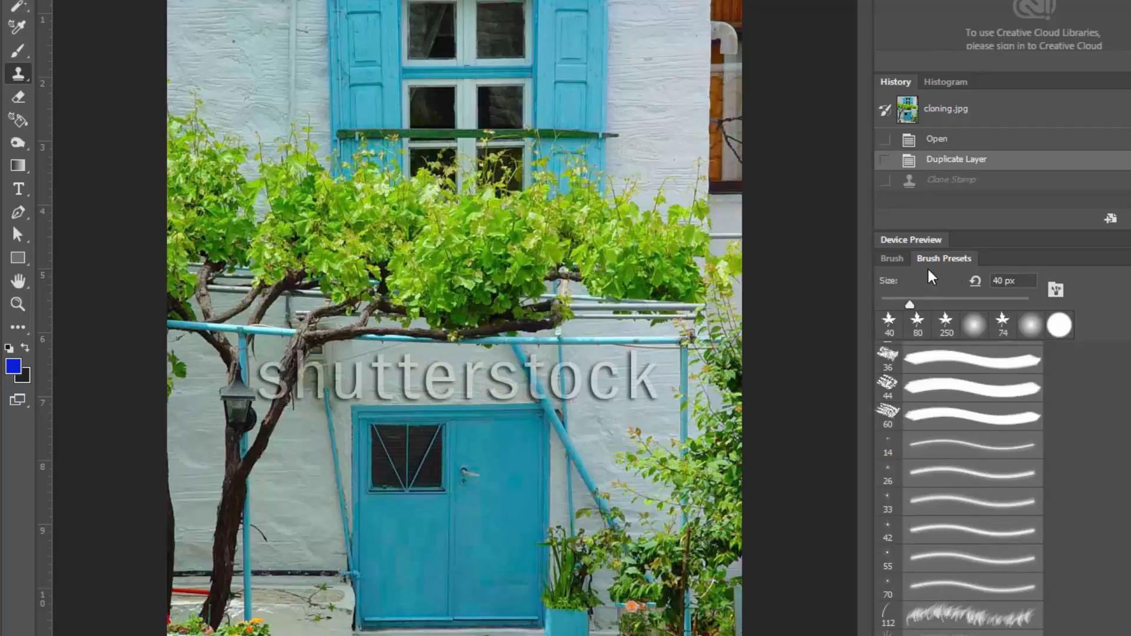
left_click(891, 259)
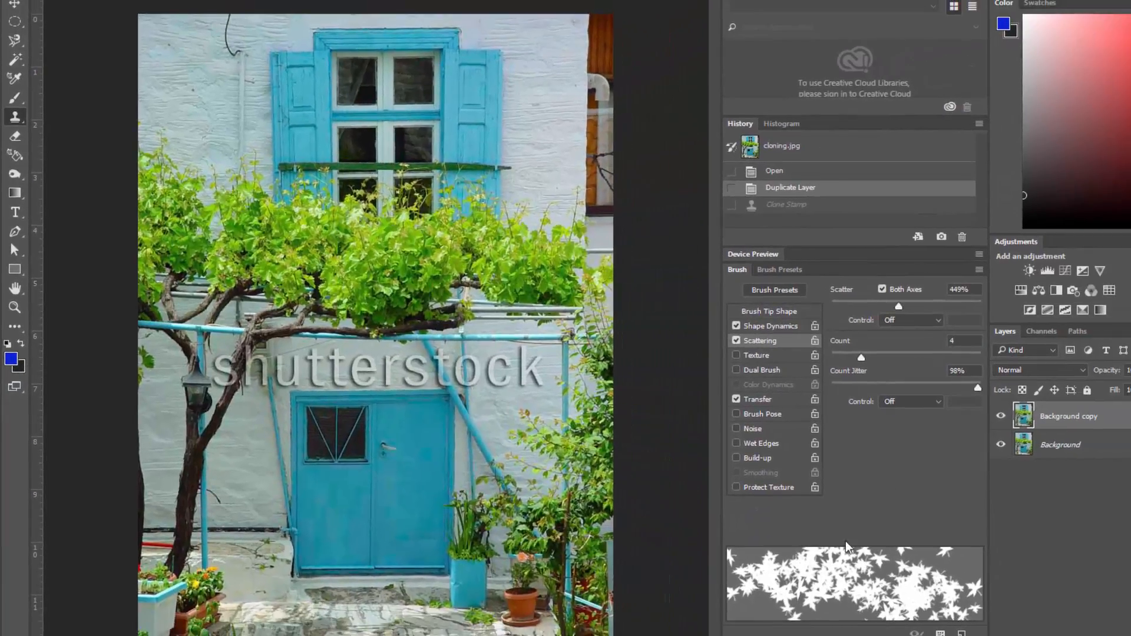
left_click_drag(892, 303, 850, 306)
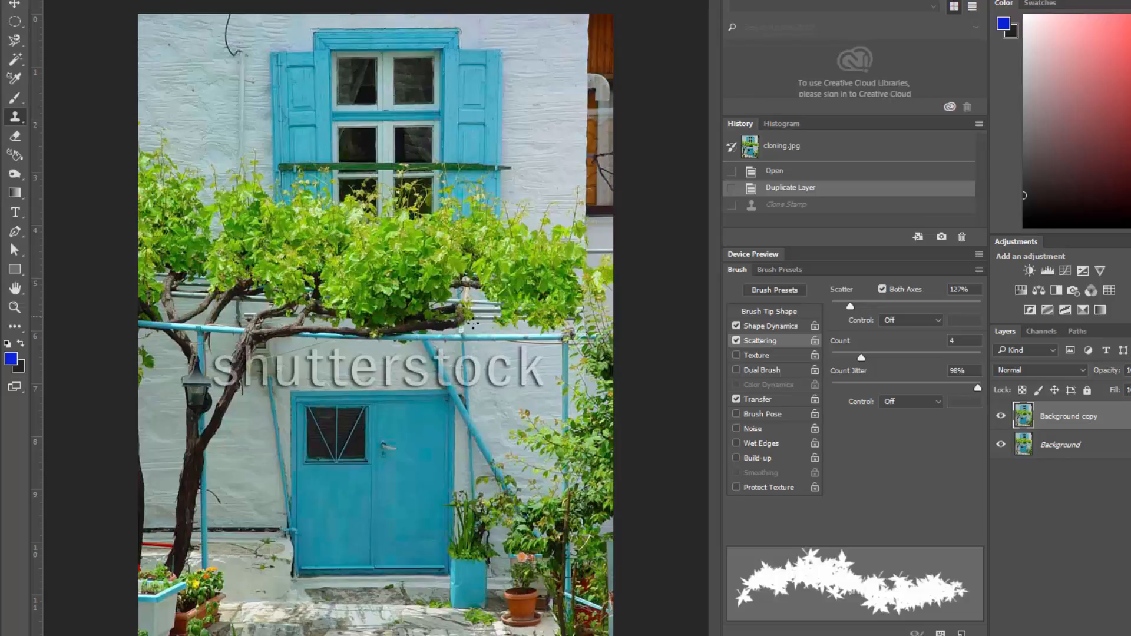
Clone vine foliage with the leaf brush over the pergola beams and bare branches across the photo's width, resampling from the leaves
mouse_move(495, 333)
left_mouse_down()
mouse_move(378, 333)
mouse_move(598, 340)
left_mouse_up()
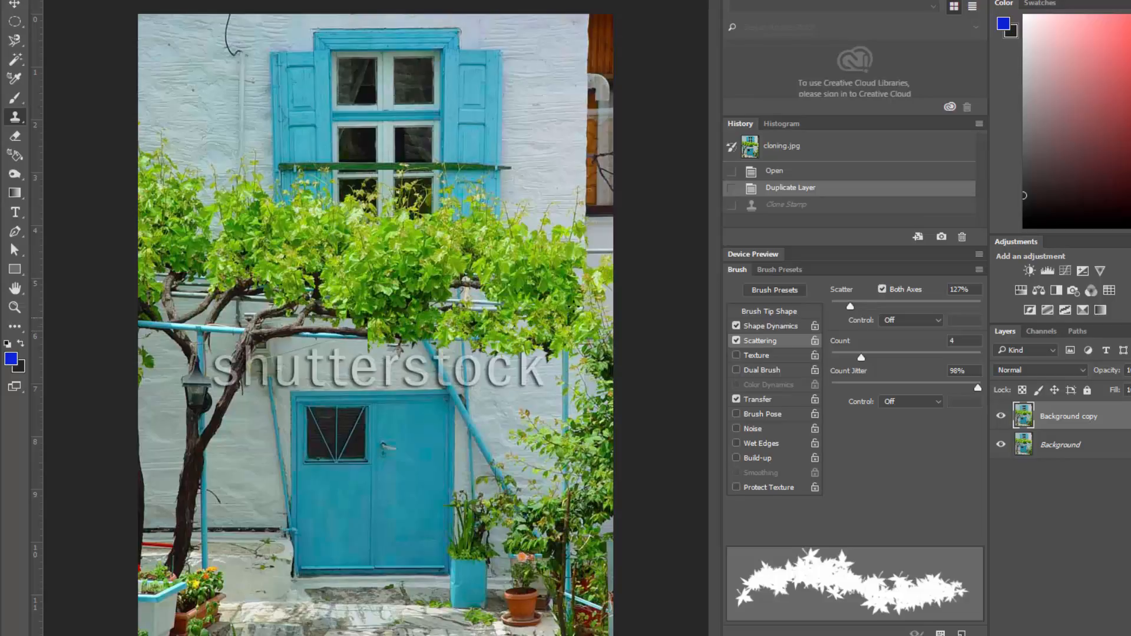
key("ctrl+z")
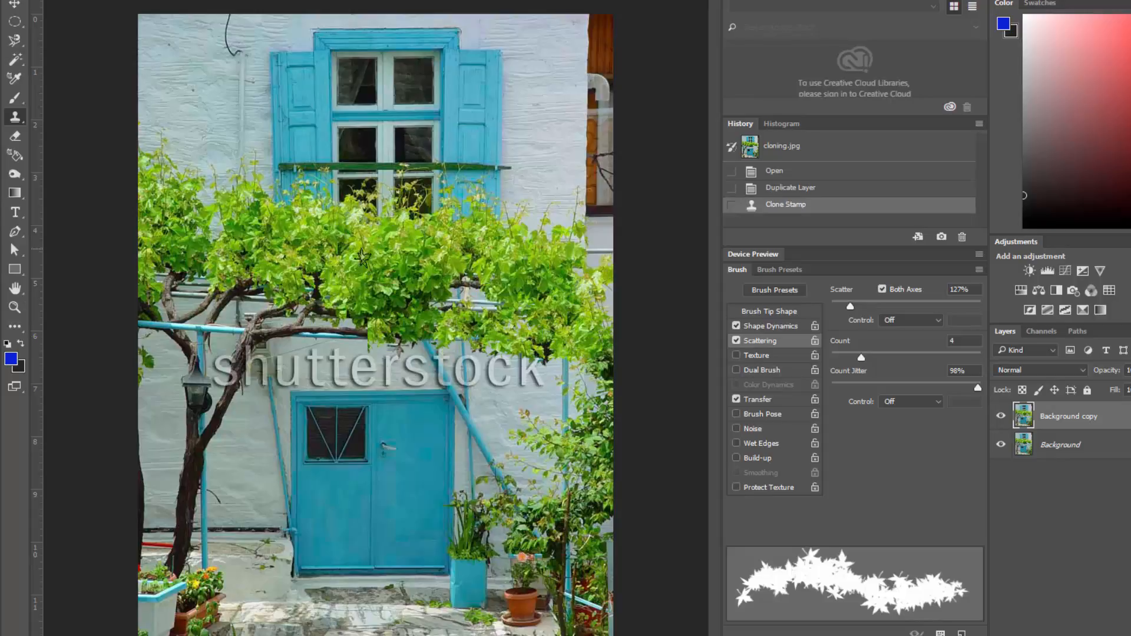
left_click_drag(522, 338, 563, 353)
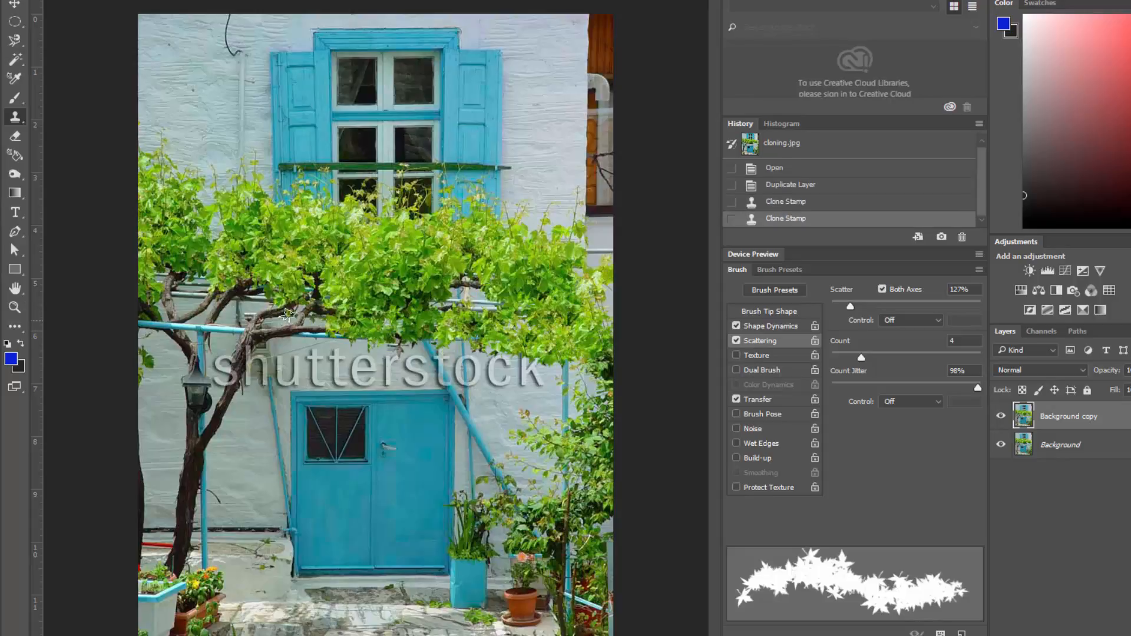
left_click(287, 314)
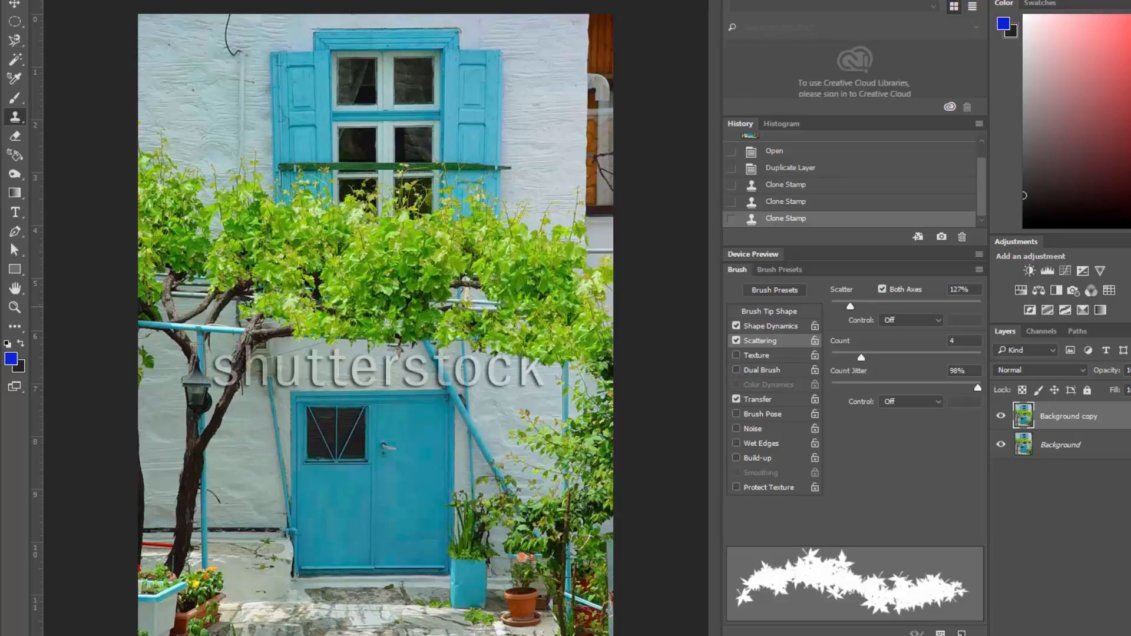
mouse_move(248, 303)
left_mouse_down()
mouse_move(229, 304)
mouse_move(265, 328)
mouse_move(258, 287)
mouse_move(195, 306)
mouse_move(233, 329)
mouse_move(268, 333)
left_mouse_up()
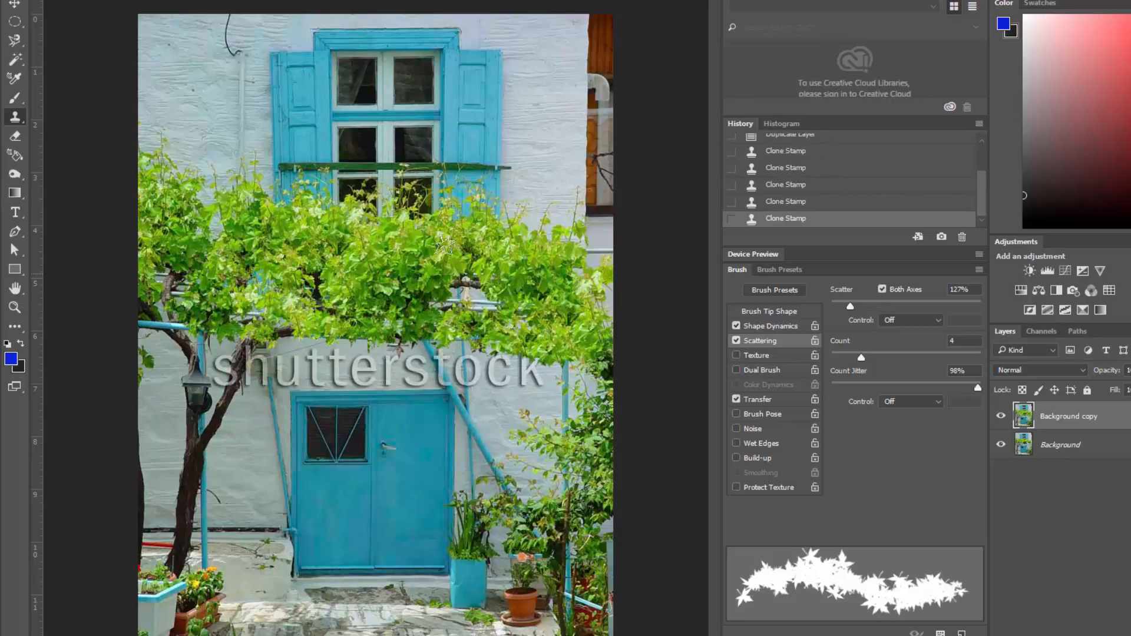
left_click_drag(589, 291, 599, 310)
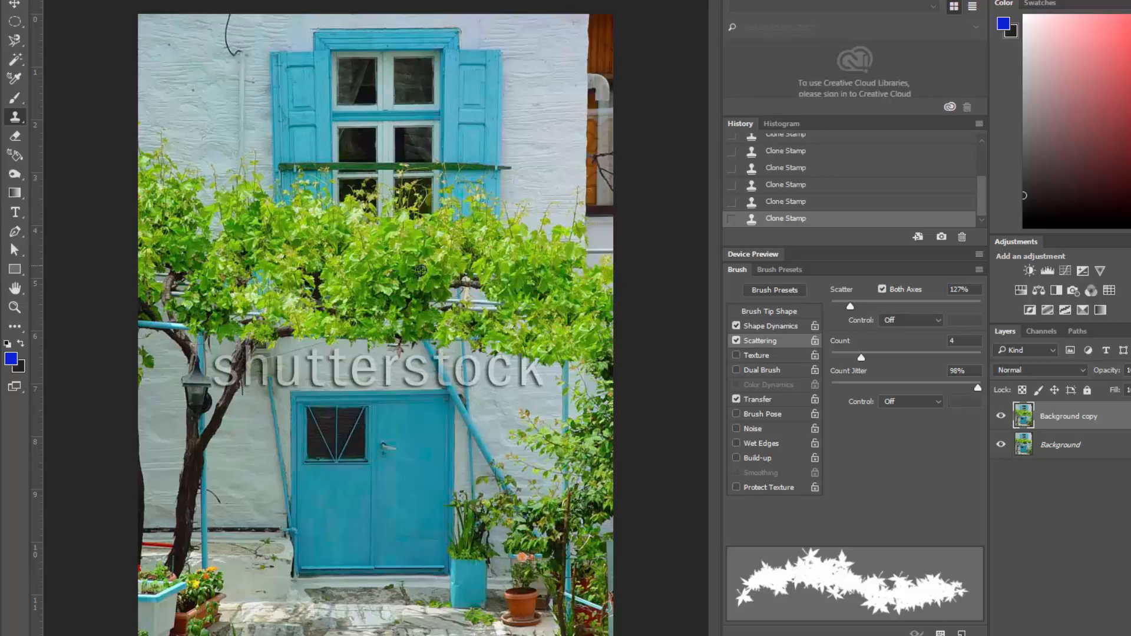
mouse_move(239, 306)
left_mouse_down()
mouse_move(140, 309)
mouse_move(190, 329)
mouse_move(268, 273)
mouse_move(354, 242)
mouse_move(233, 337)
mouse_move(141, 334)
left_mouse_up()
left_click(360, 257, "alt")
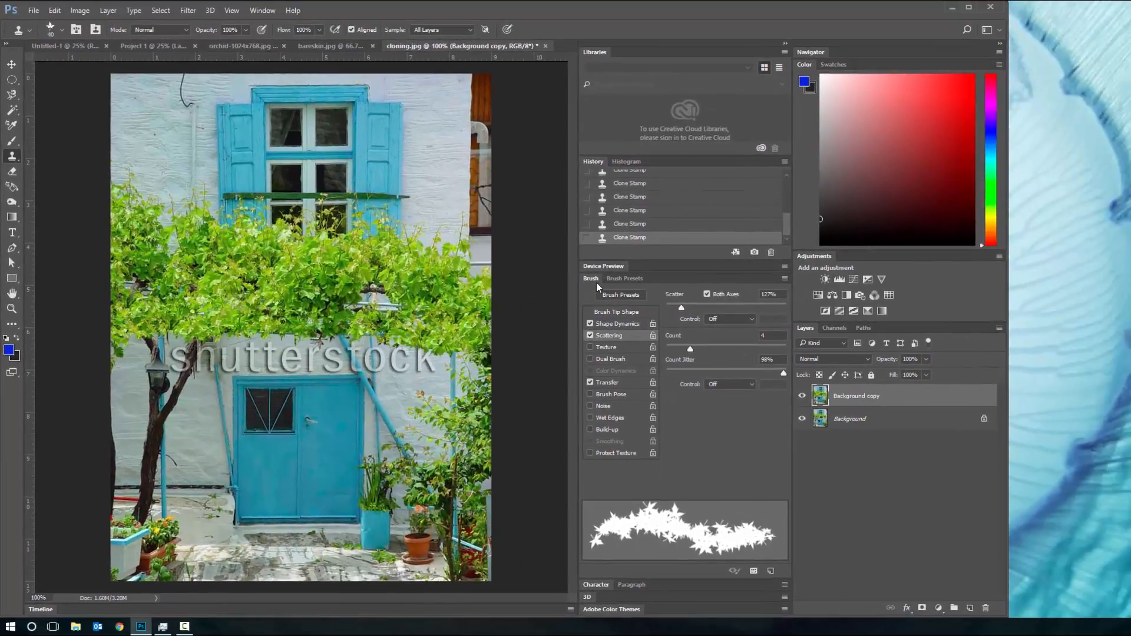
Collapse the brush settings and compare the original cloning.jpg snapshot with the last Clone Stamp history state
double_click(738, 270)
left_click(632, 184)
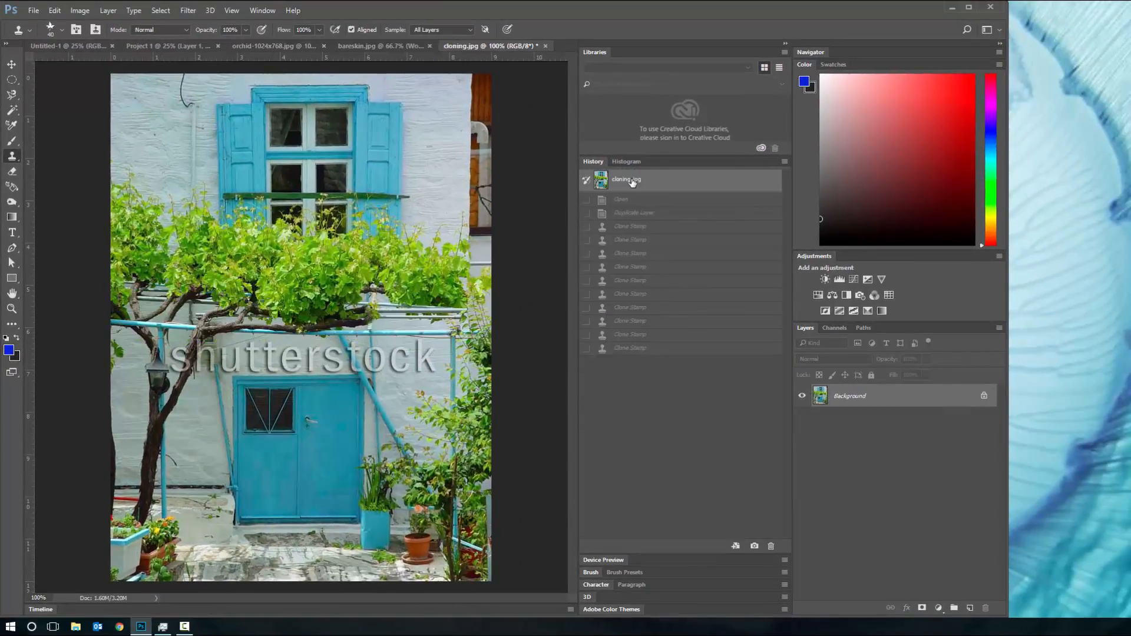
left_click(634, 349)
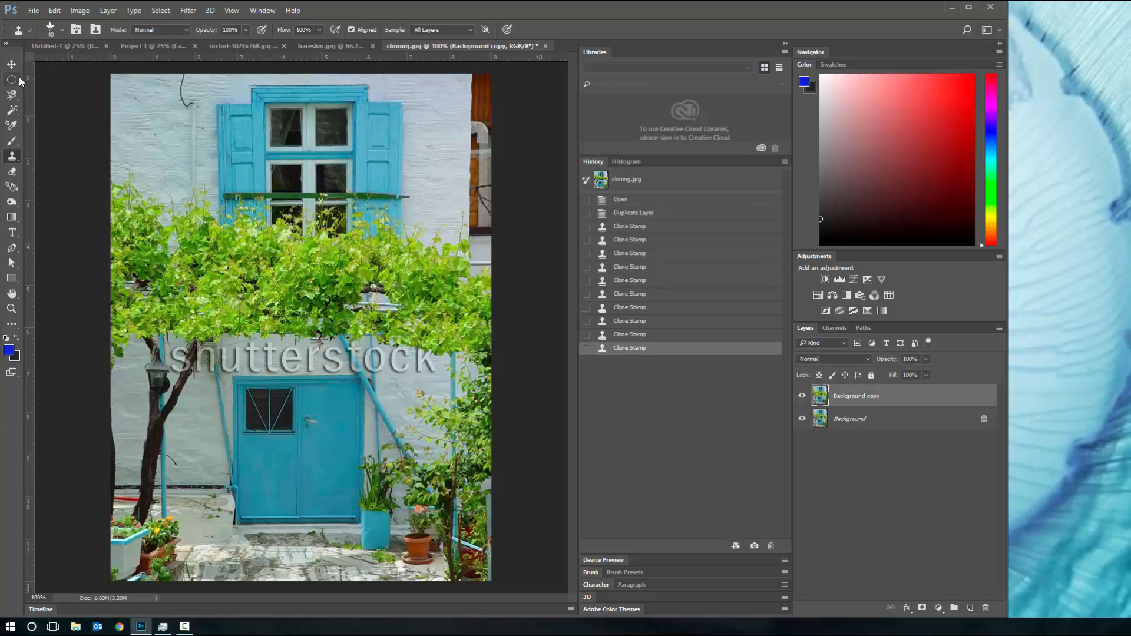
Switch to the Healing Brush tool and check its brush size, hardness and spacing settings
right_click(12, 156)
left_click(65, 165)
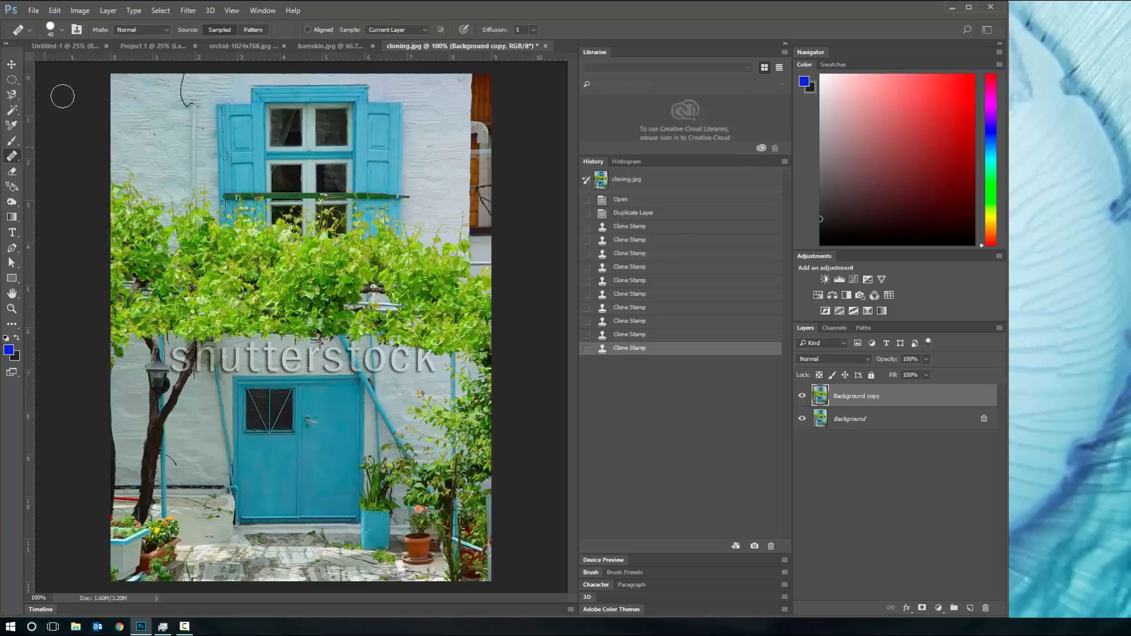
left_click(63, 30)
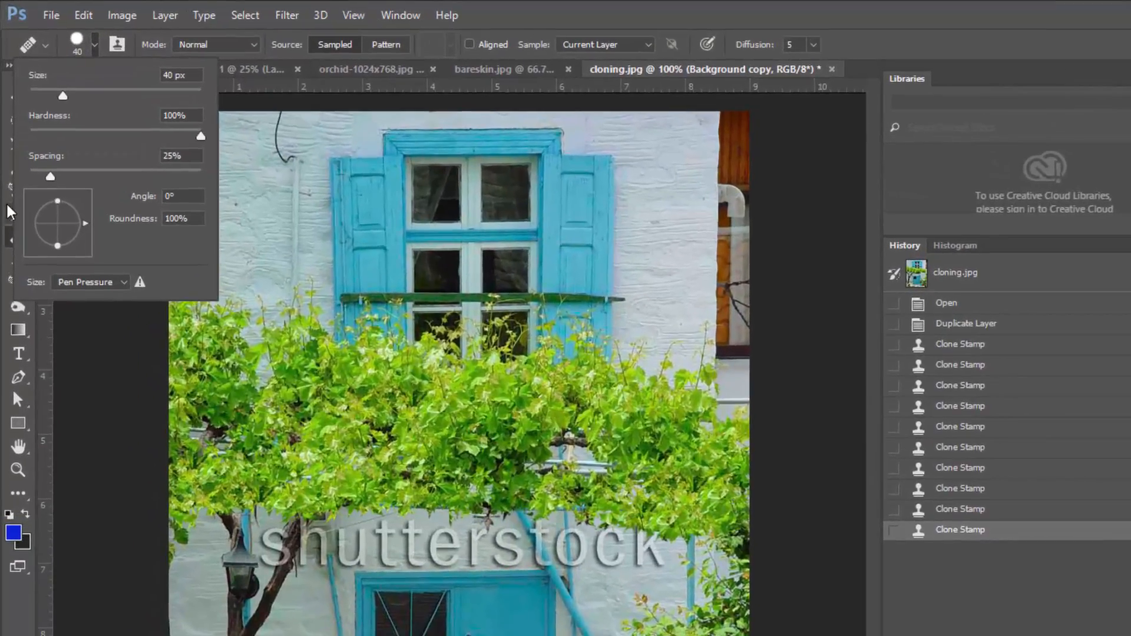
left_click(16, 216)
right_click(19, 219)
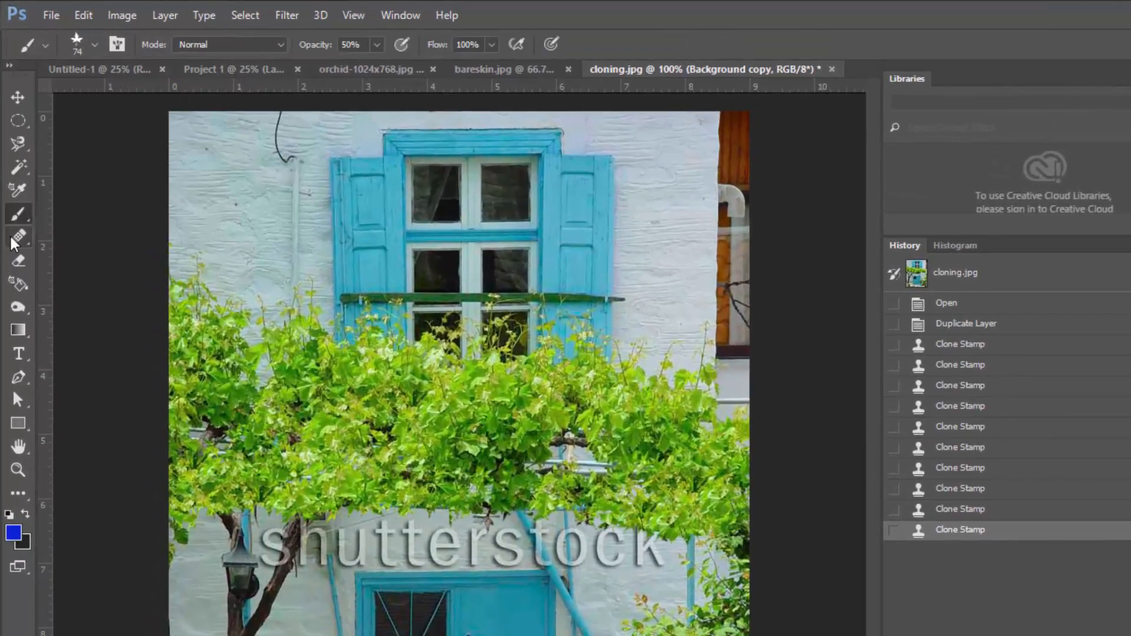
Switch to the Spot Healing Brush tool and inspect its brush size, hardness and spacing settings
left_click(14, 237)
right_click(17, 237)
left_click(71, 235)
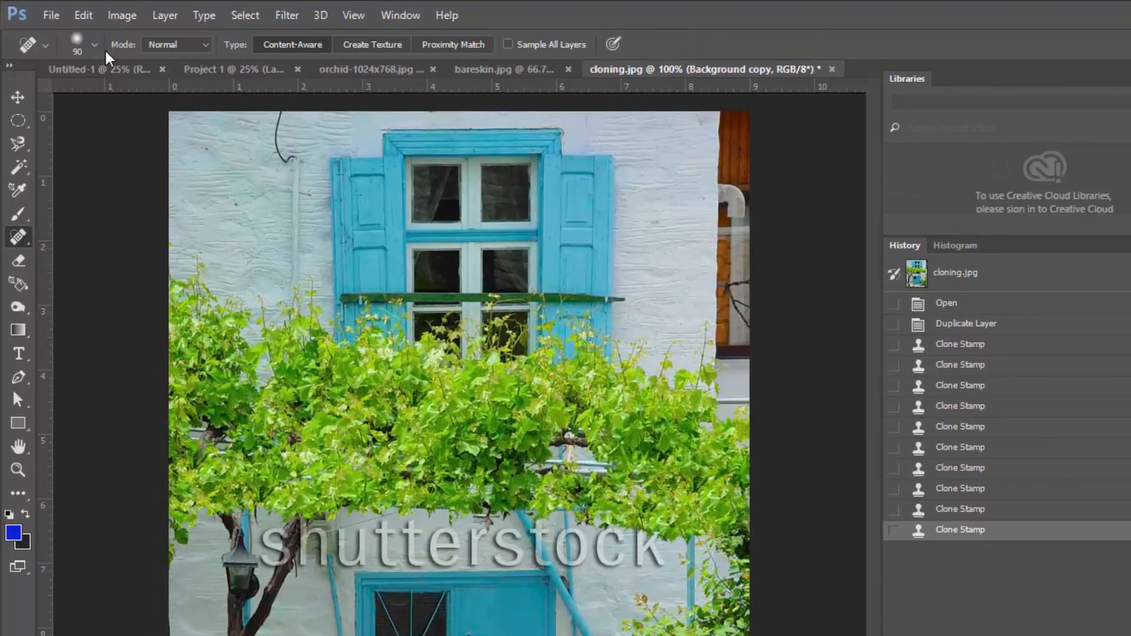
left_click(95, 45)
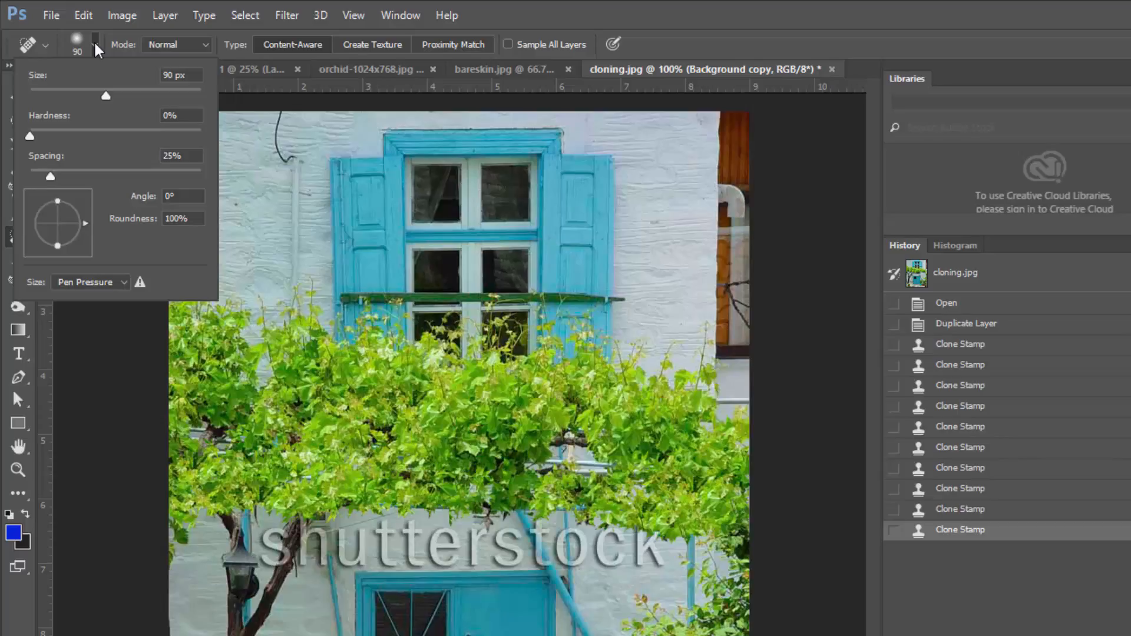
left_click(95, 45)
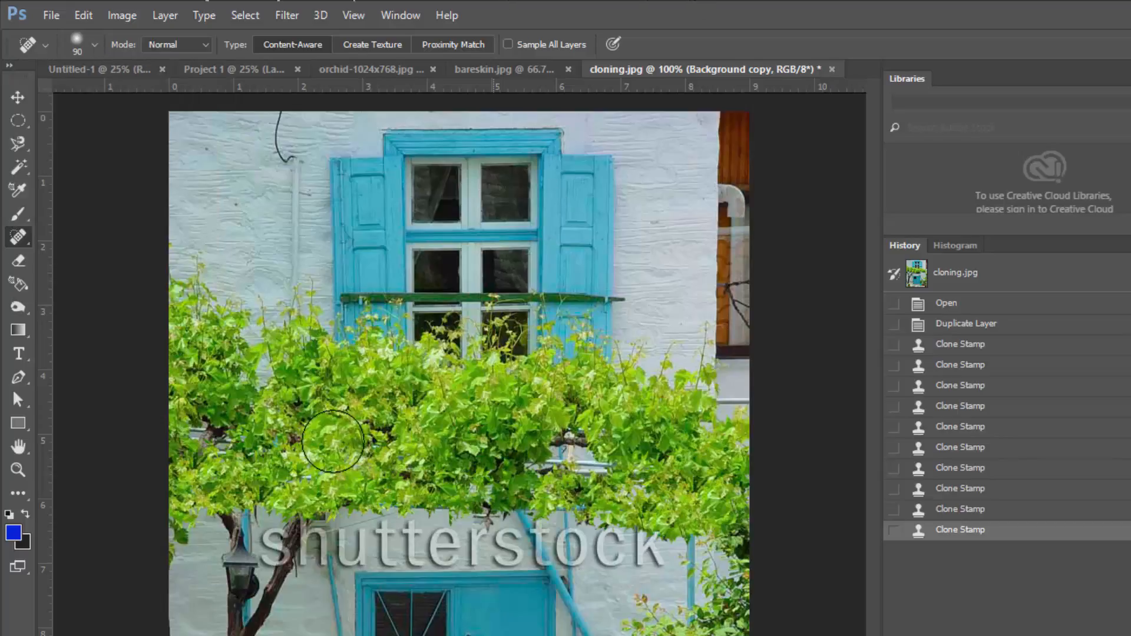
left_click(96, 46)
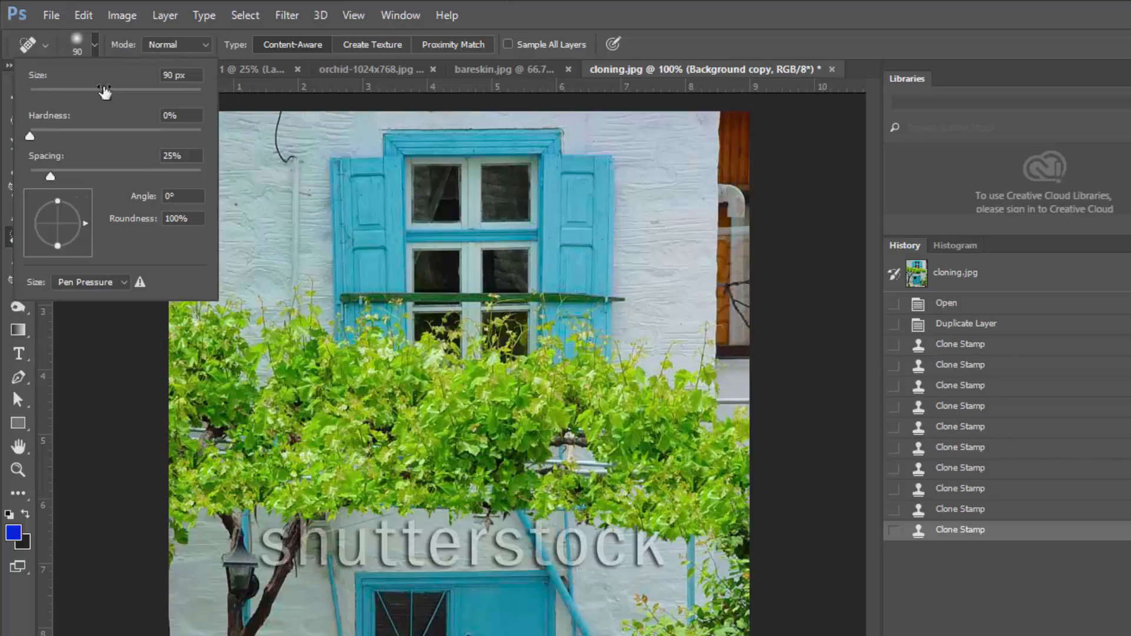
left_click(504, 9)
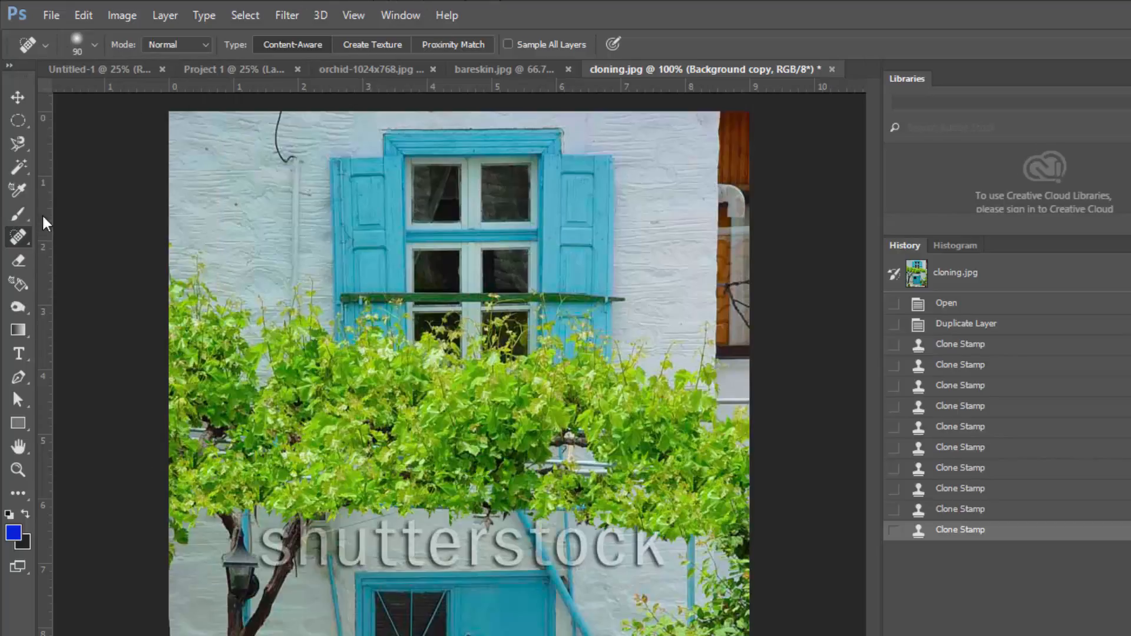
Switch to the Clone Stamp tool and look over its available brush presets for comparison
right_click(28, 241)
left_click(77, 286)
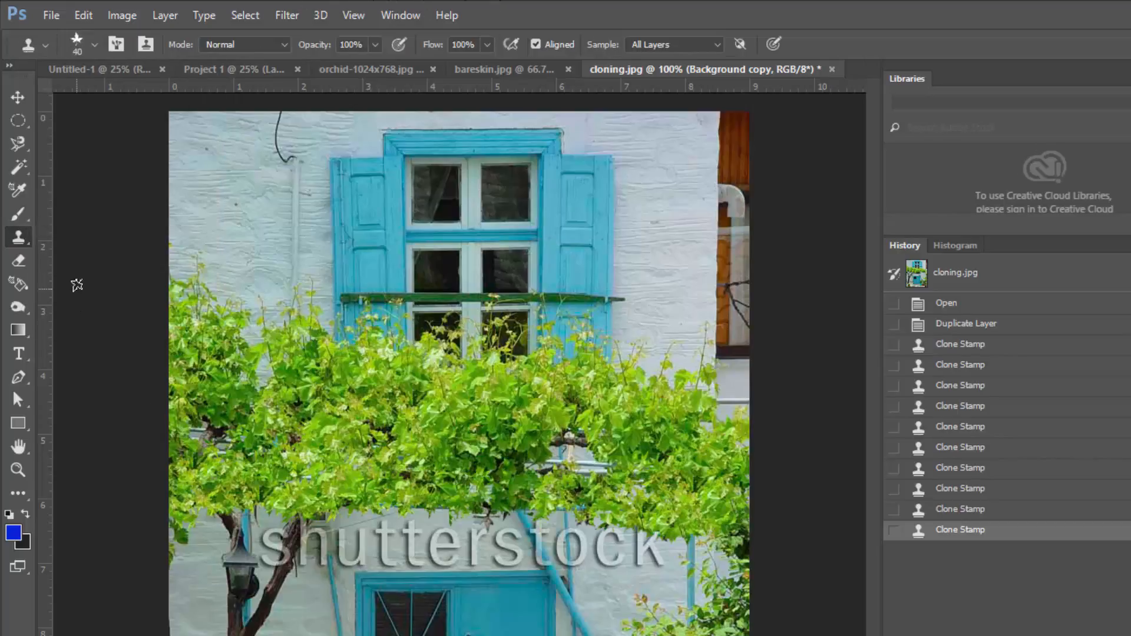
left_click(93, 45)
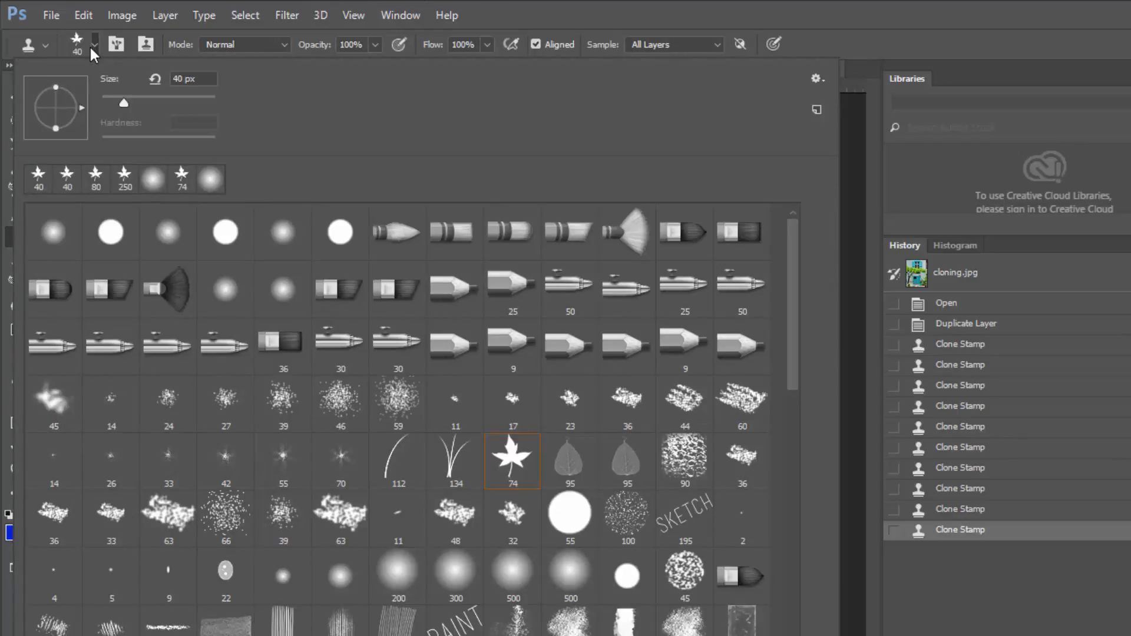
left_click(500, 12)
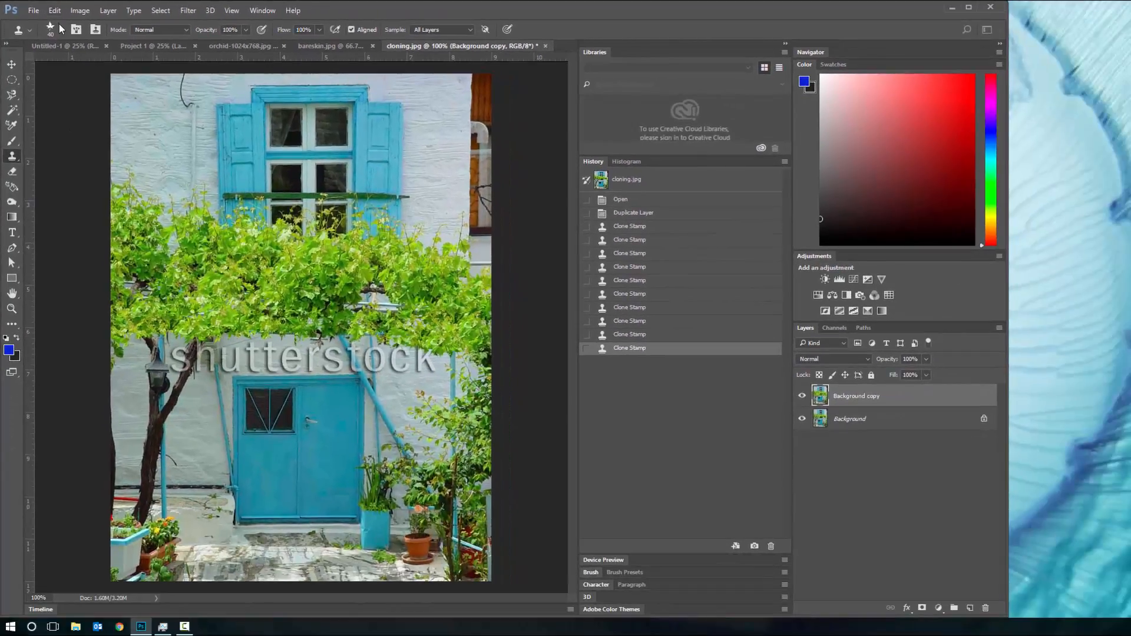
left_click(62, 32)
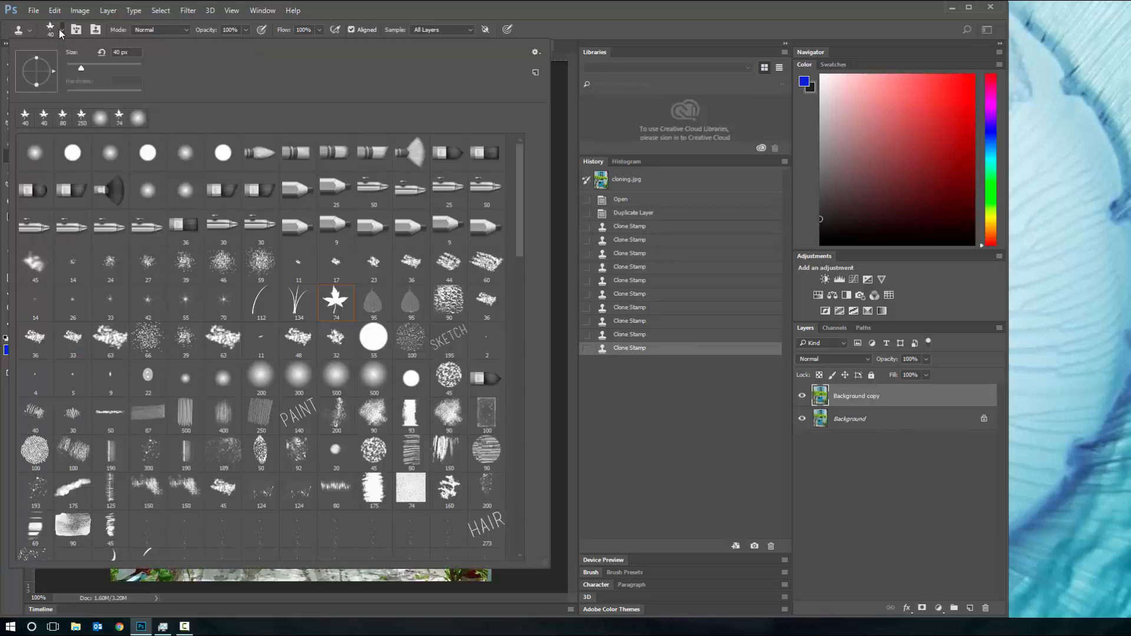
left_click(61, 32)
With the Healing Brush, sample the vine foliage and paint it over the middle of the watermark and the top of the blue door
right_click(11, 156)
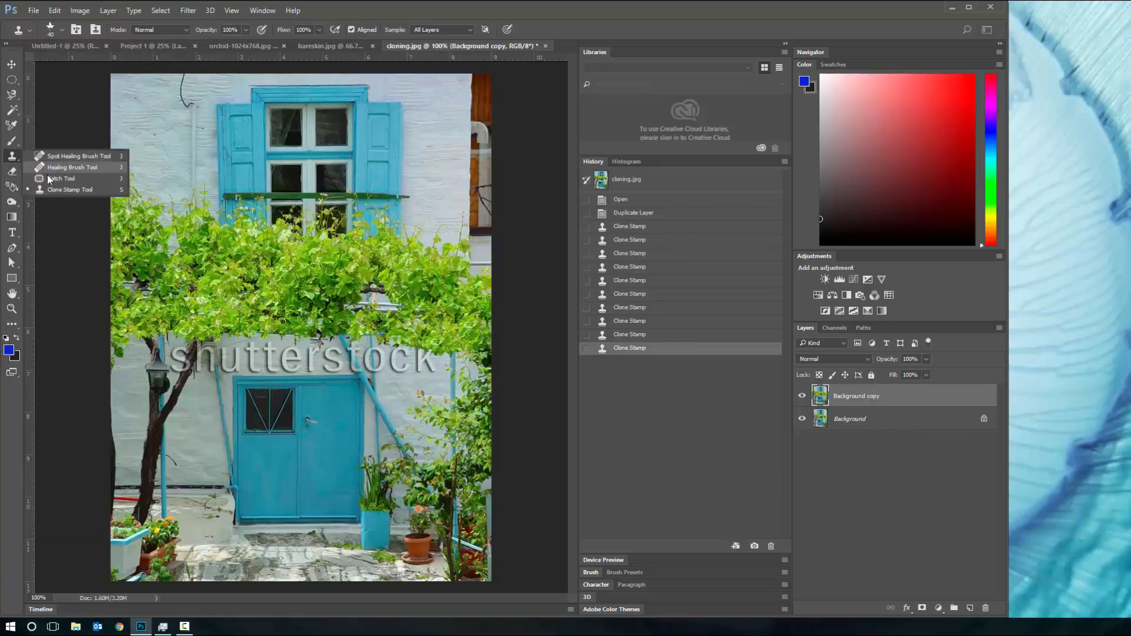
left_click(51, 168)
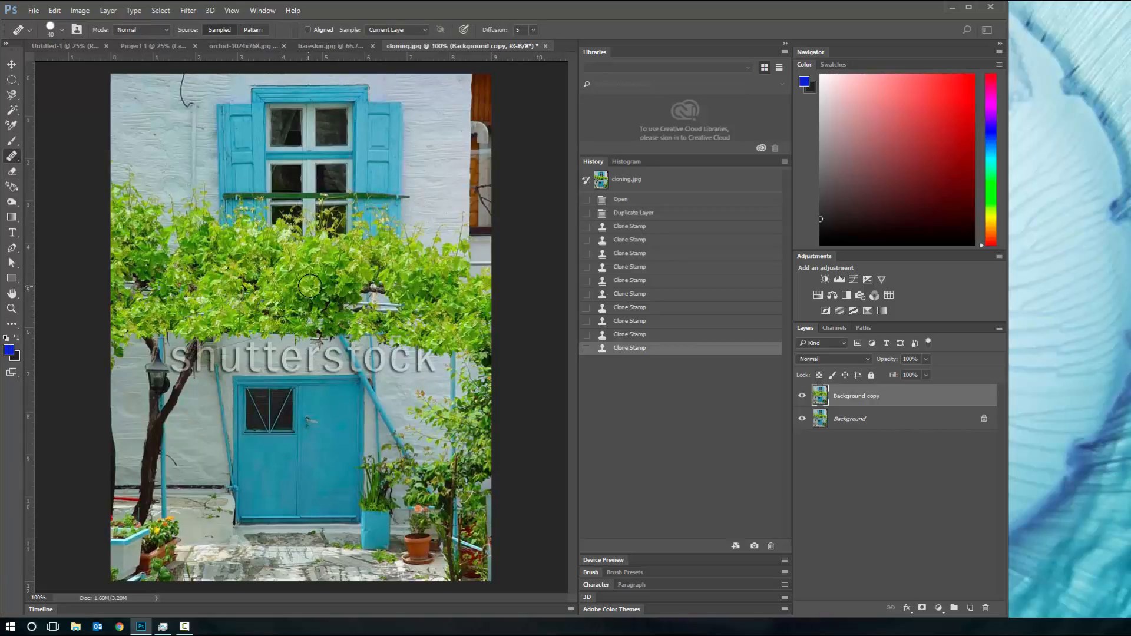
left_click(237, 256, "alt")
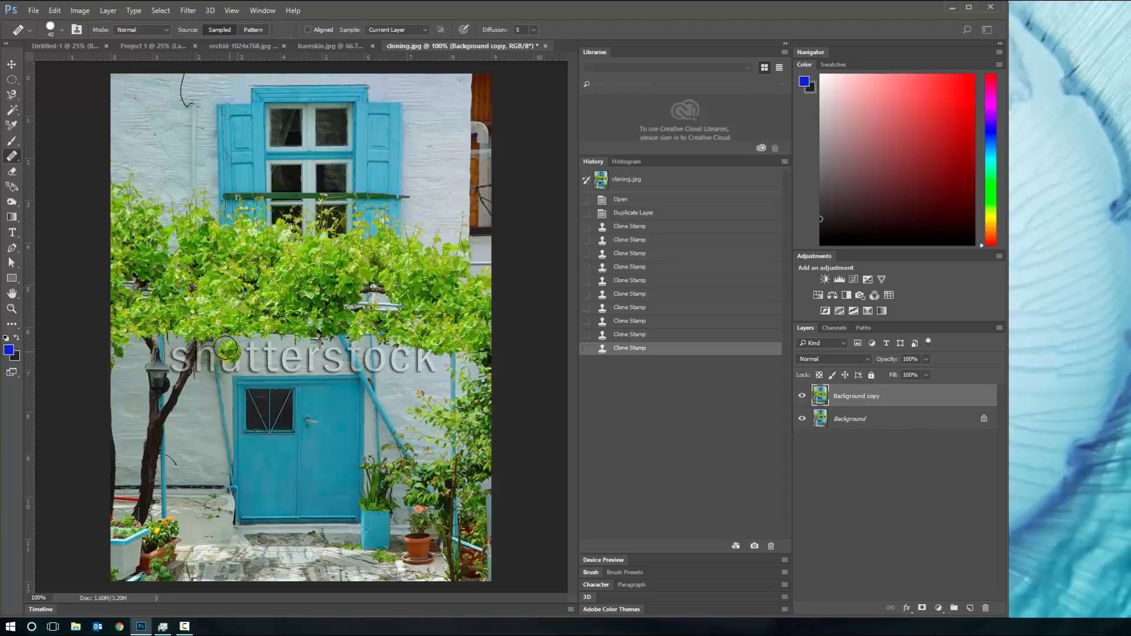
mouse_move(226, 350)
left_mouse_down()
mouse_move(353, 349)
mouse_move(228, 353)
mouse_move(326, 360)
mouse_move(240, 373)
mouse_move(316, 388)
mouse_move(310, 402)
mouse_move(346, 412)
mouse_move(320, 428)
left_mouse_up()
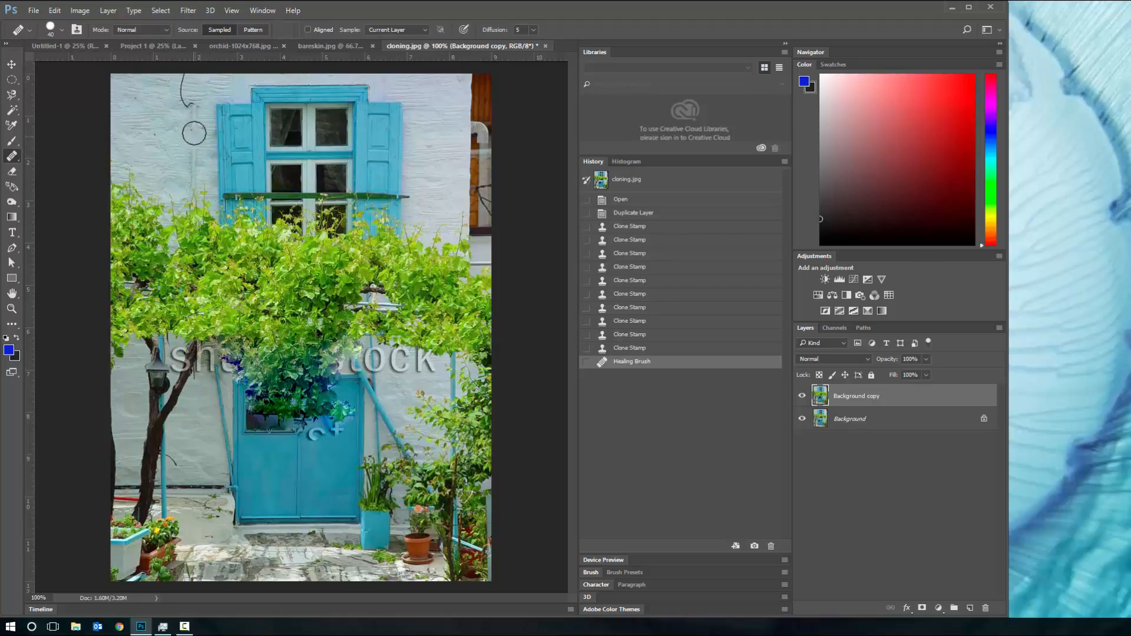
Remove the wire and pipe from the white wall beside the window's left shutter with the Healing Brush, touching up the wall above the vines
left_click_drag(186, 76, 193, 196)
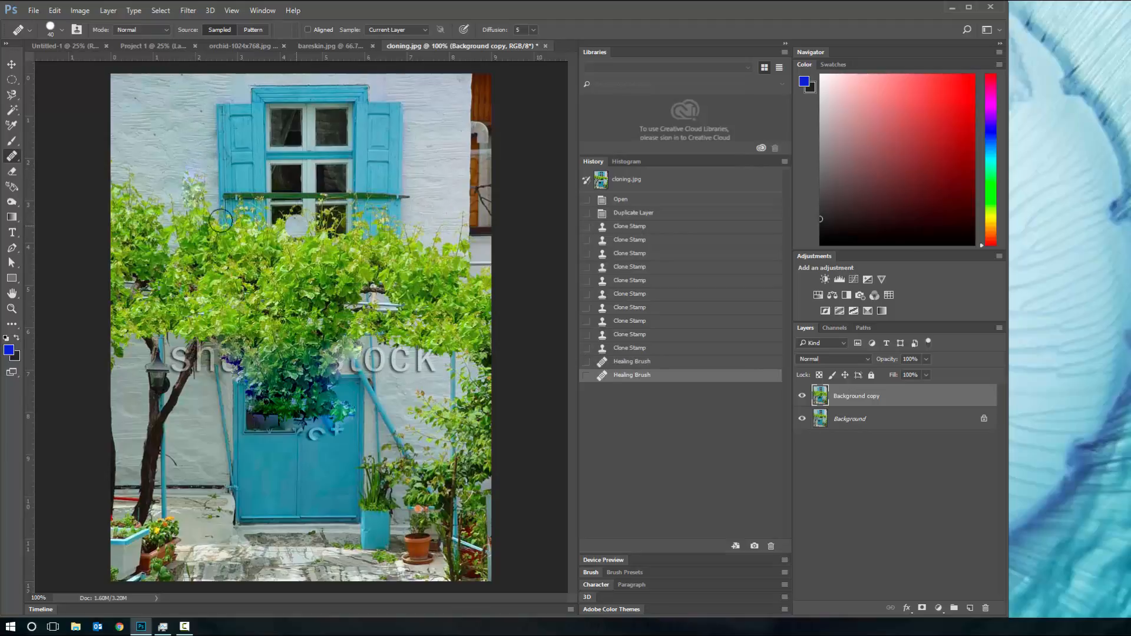
left_click(154, 114)
key("super")
left_click(358, 5)
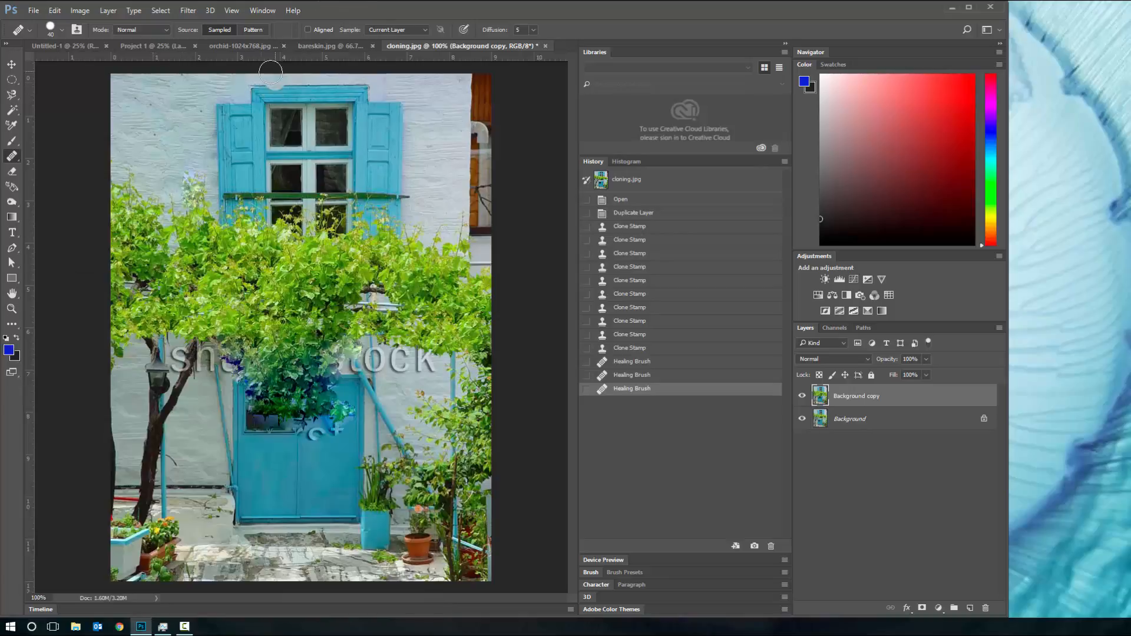
left_click(188, 197)
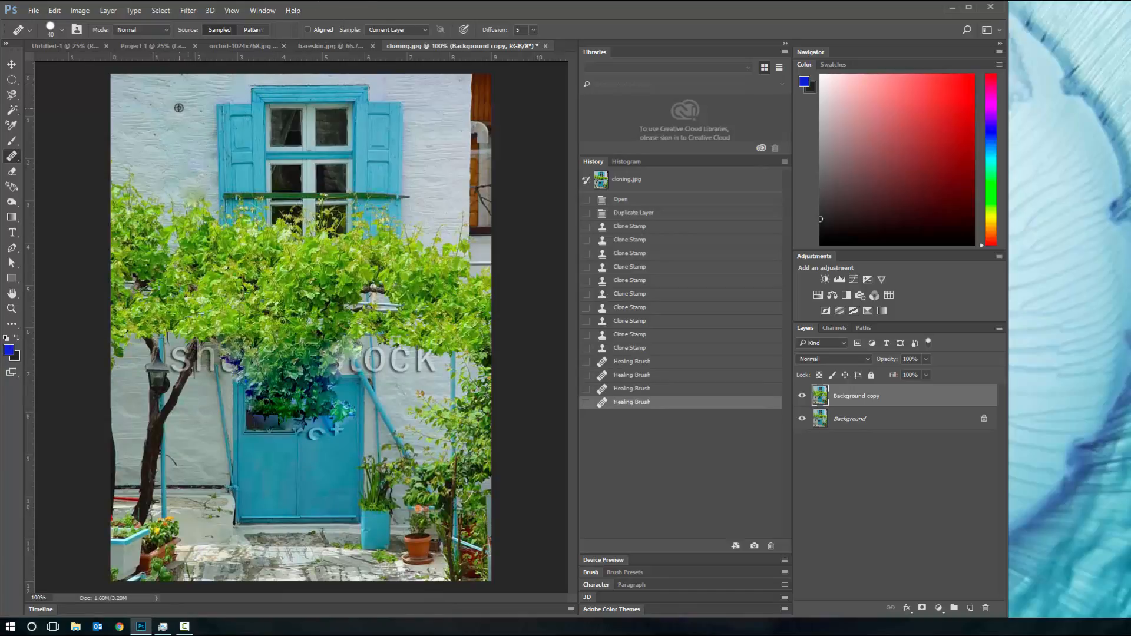
left_click(205, 197)
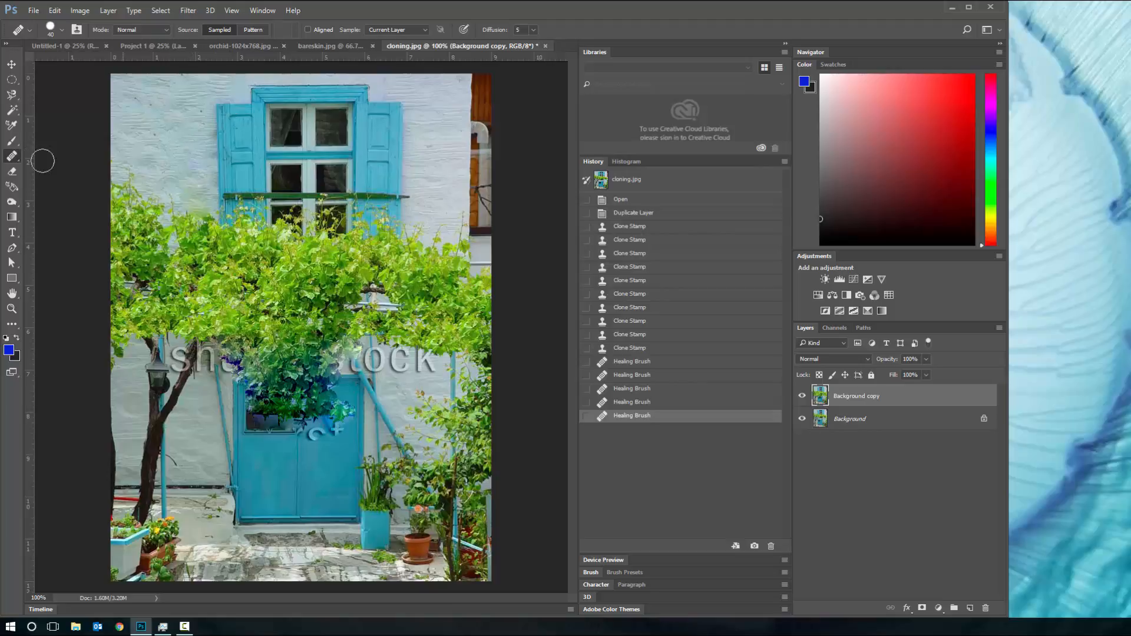
Switch to the bareskin.jpg document and activate the Dodge tool on the Working Layer
right_click(16, 158)
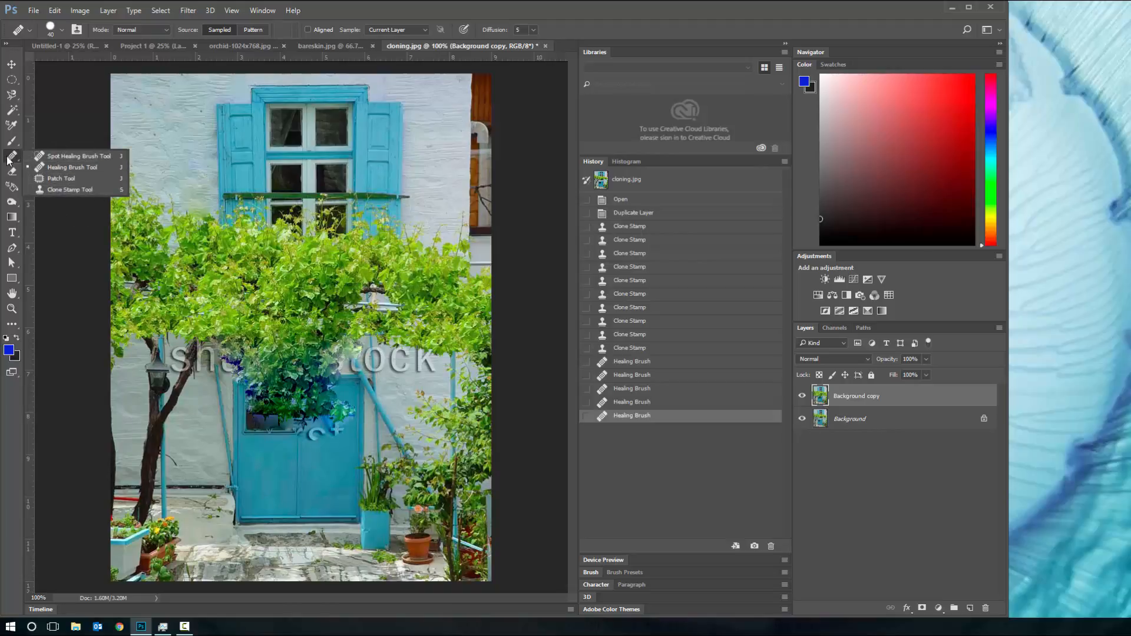
left_click(11, 203)
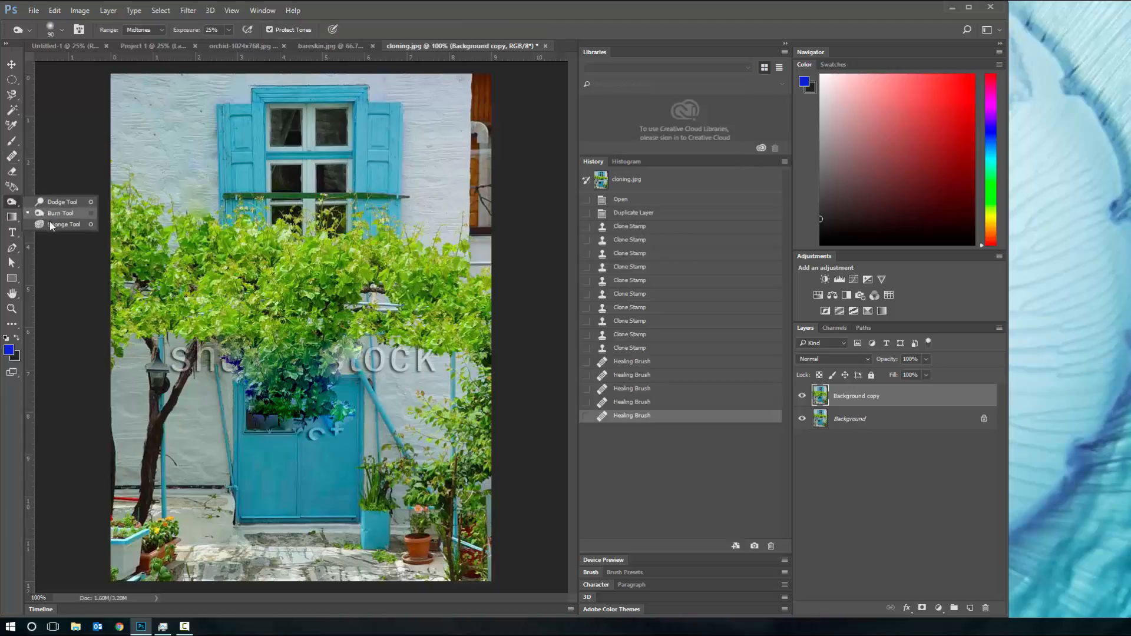
left_click(342, 46)
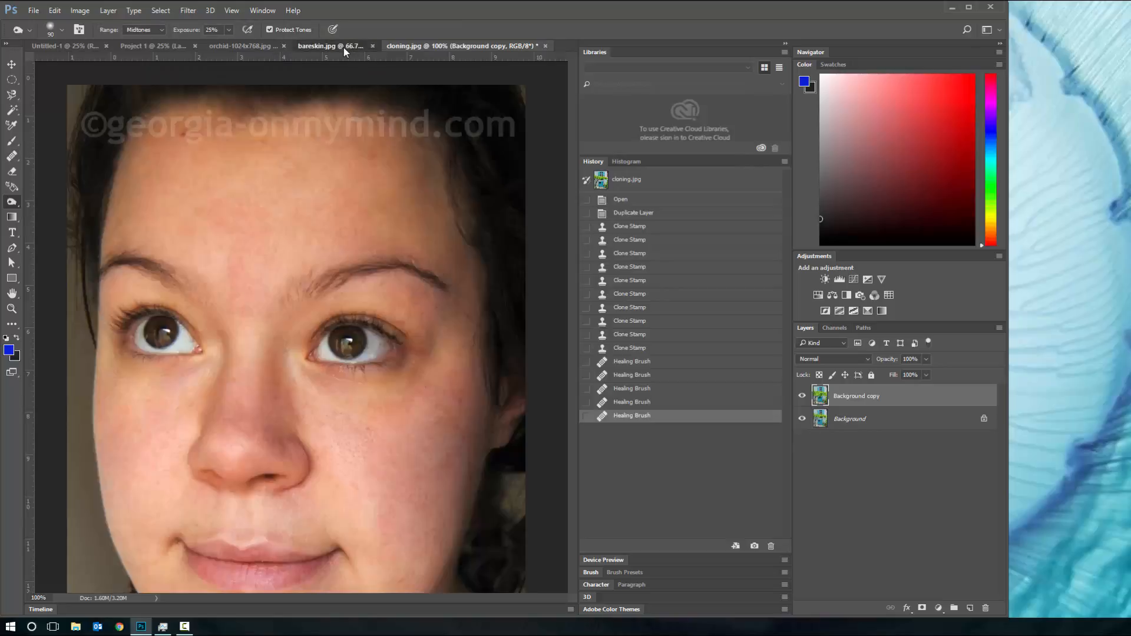
scroll(436, 373, "down", 3)
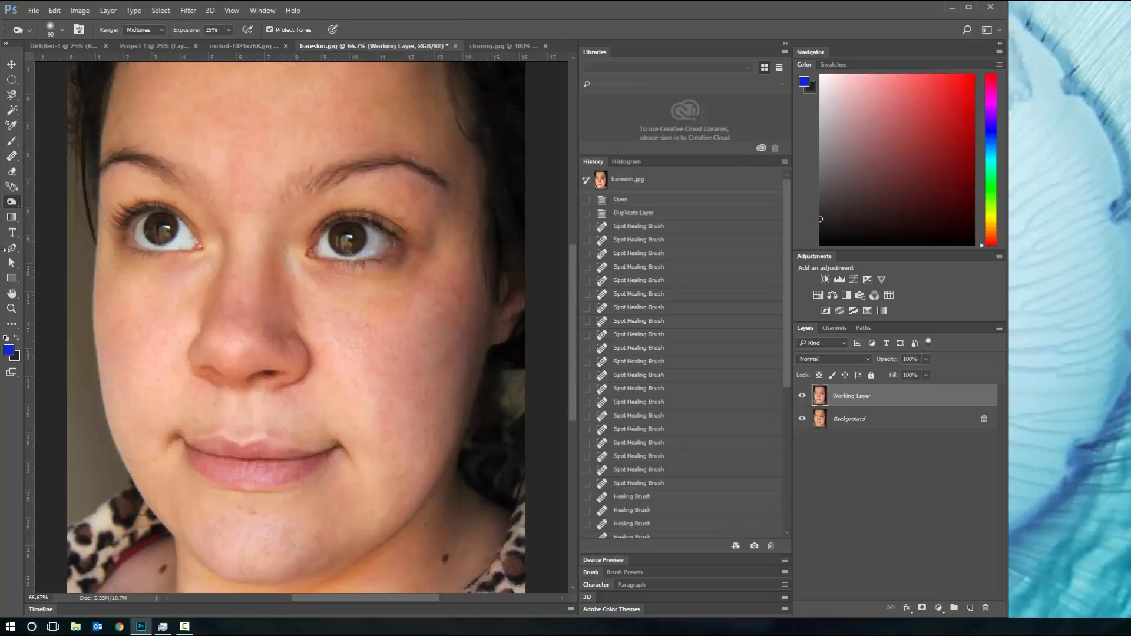
right_click(12, 203)
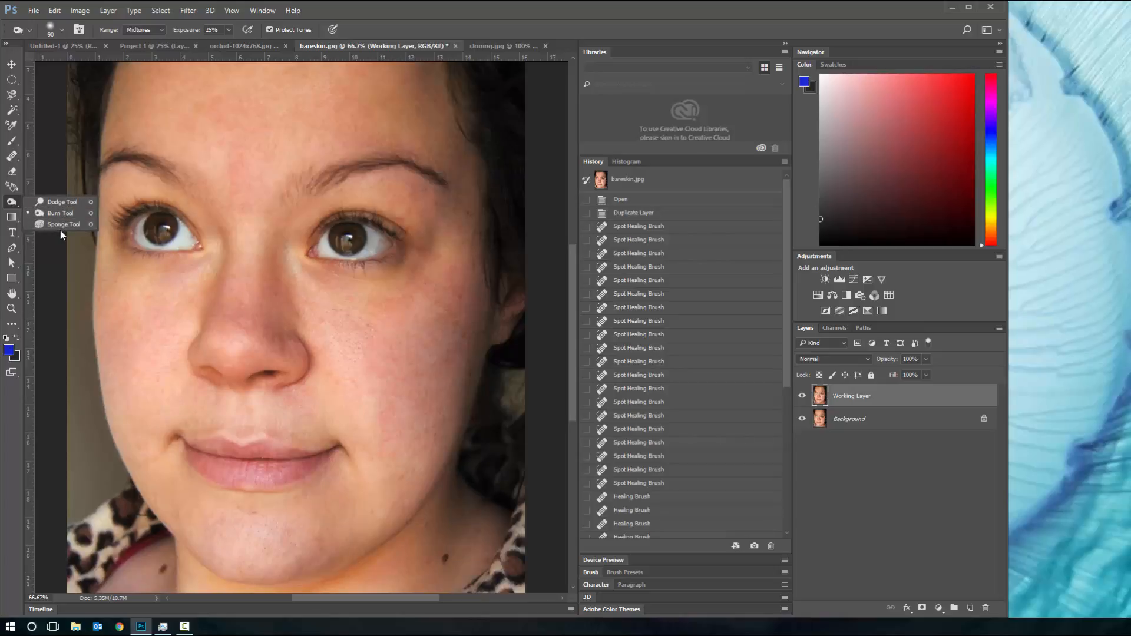
left_click(64, 204)
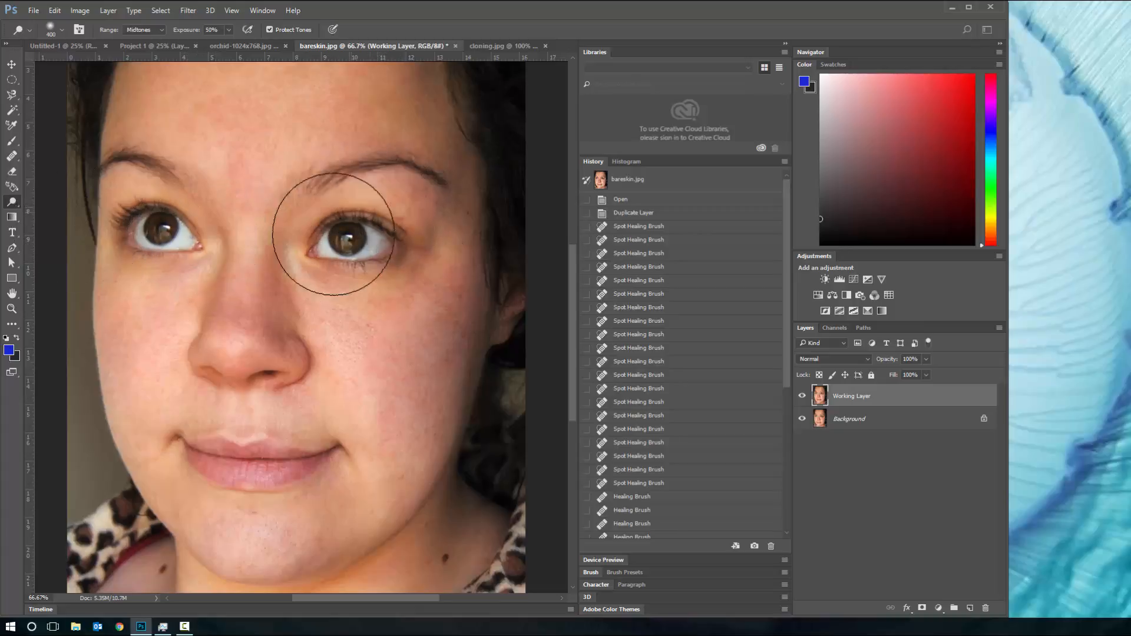
Try lightening the right-hand eye, forehead and dark hair with a 400 px Dodge brush, and revert the image to before these strokes
left_click_drag(341, 235, 347, 239)
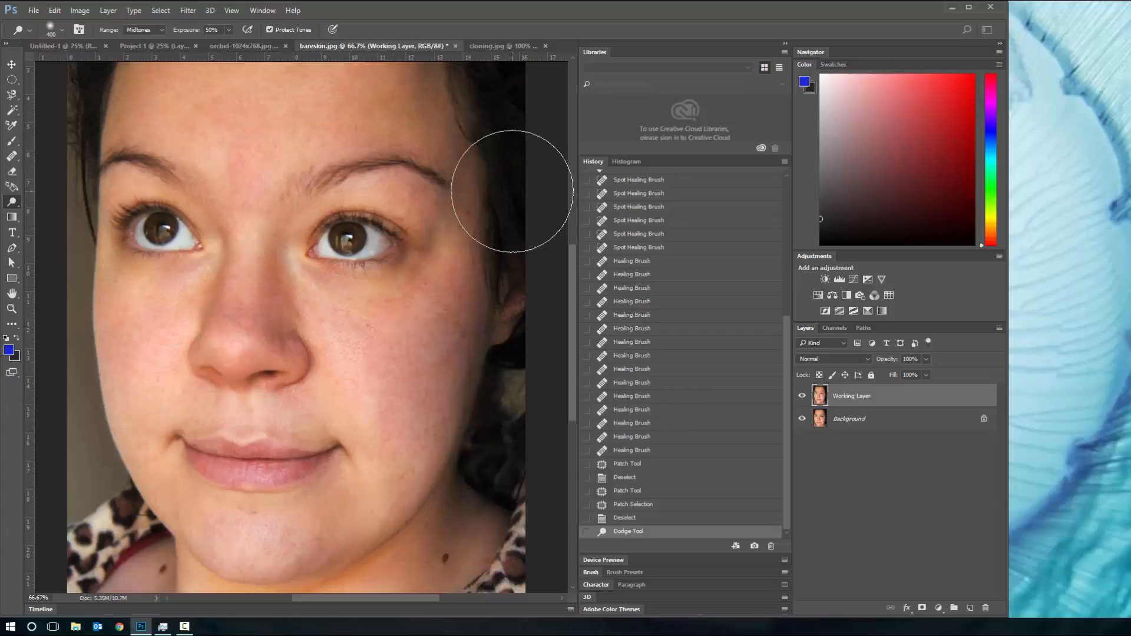
left_click_drag(376, 161, 348, 277)
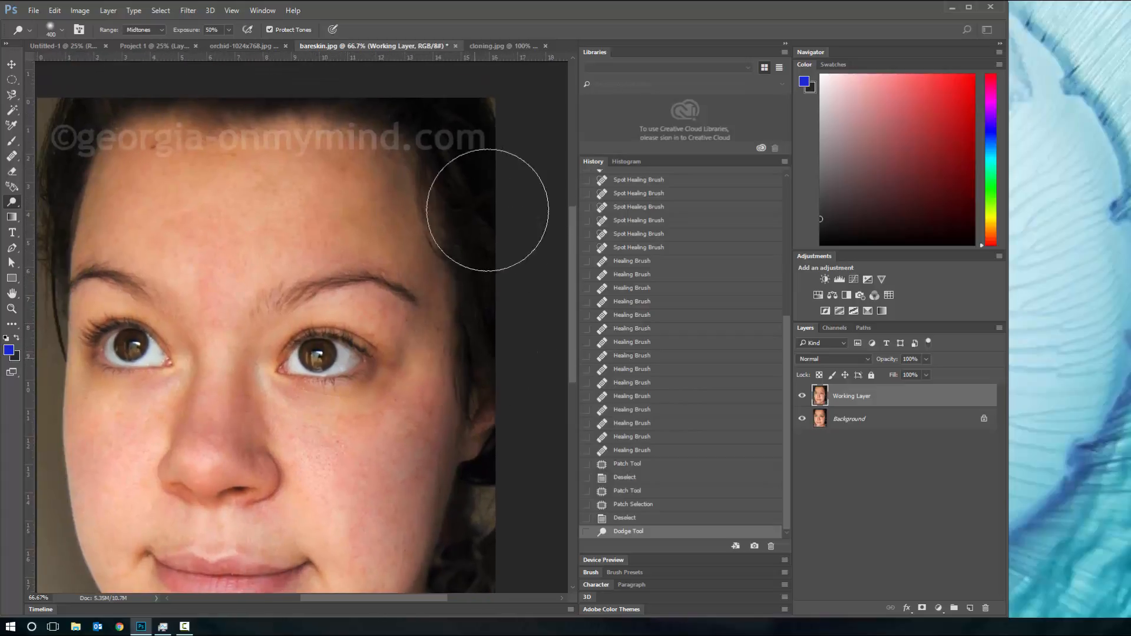
mouse_move(485, 214)
left_mouse_down()
mouse_move(479, 207)
mouse_move(467, 227)
mouse_move(481, 213)
mouse_move(467, 260)
mouse_move(472, 391)
mouse_move(508, 196)
mouse_move(481, 202)
mouse_move(528, 284)
left_mouse_up()
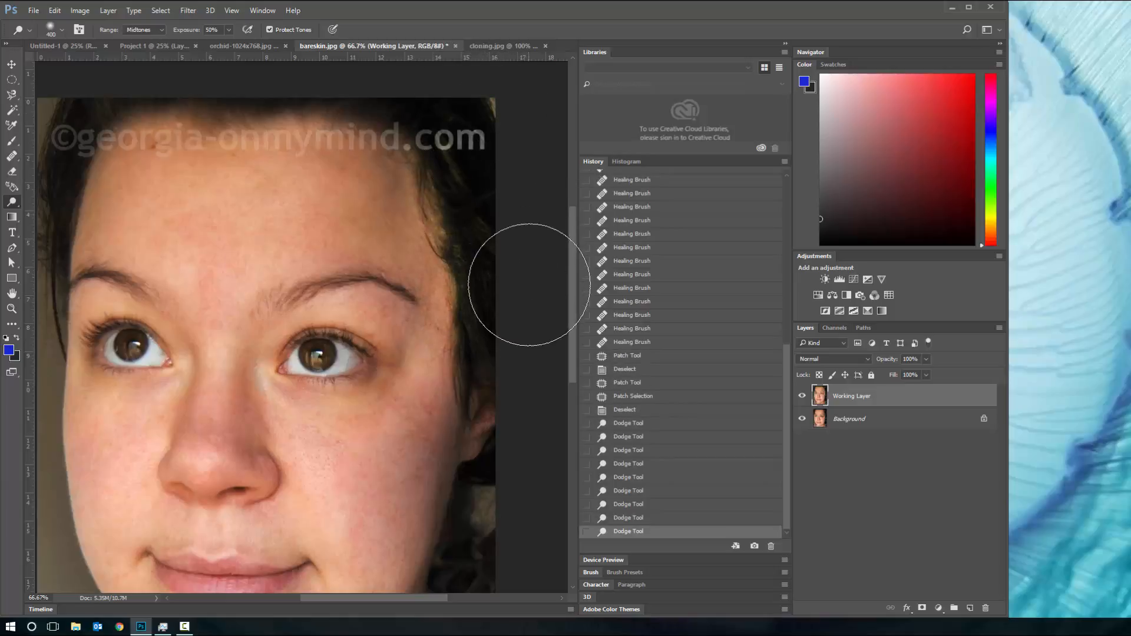
left_click_drag(296, 102, 355, 199)
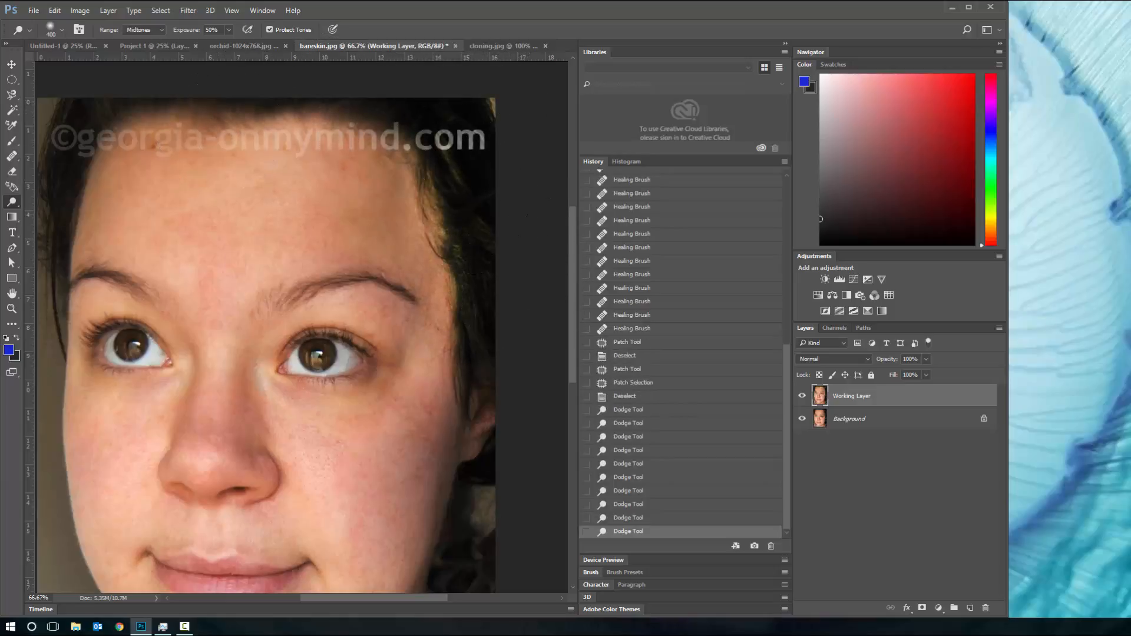
mouse_move(490, 162)
left_mouse_down()
mouse_move(466, 190)
mouse_move(461, 274)
mouse_move(394, 263)
left_mouse_up()
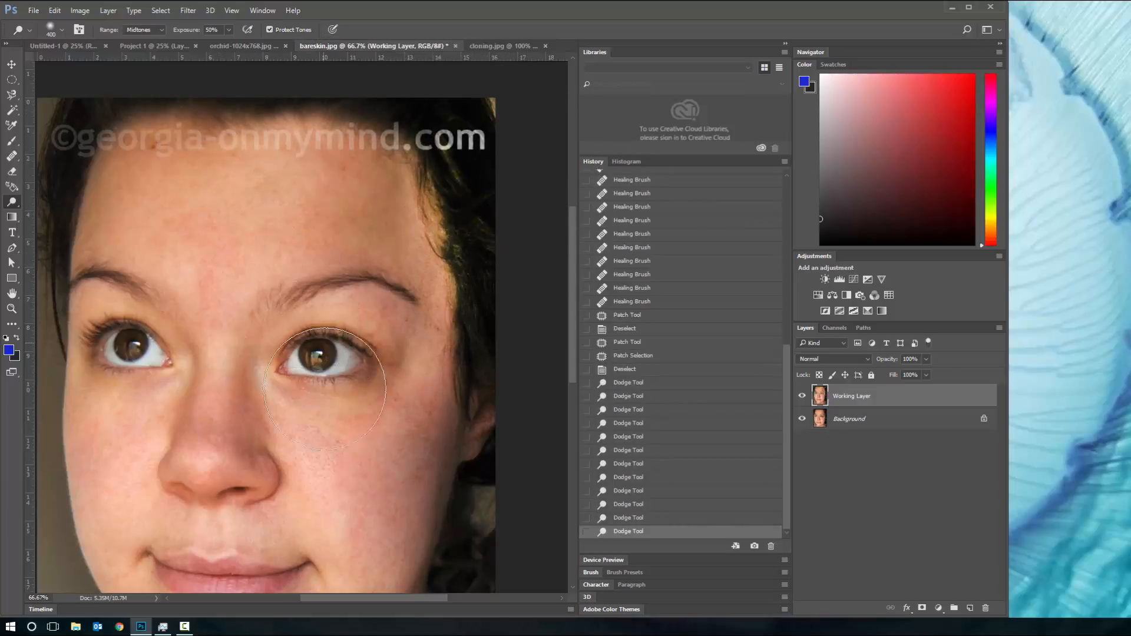
mouse_move(326, 386)
left_mouse_down()
mouse_move(314, 350)
mouse_move(348, 380)
left_mouse_up()
mouse_move(369, 361)
left_mouse_down()
mouse_move(303, 361)
mouse_move(365, 352)
mouse_move(346, 407)
left_mouse_up()
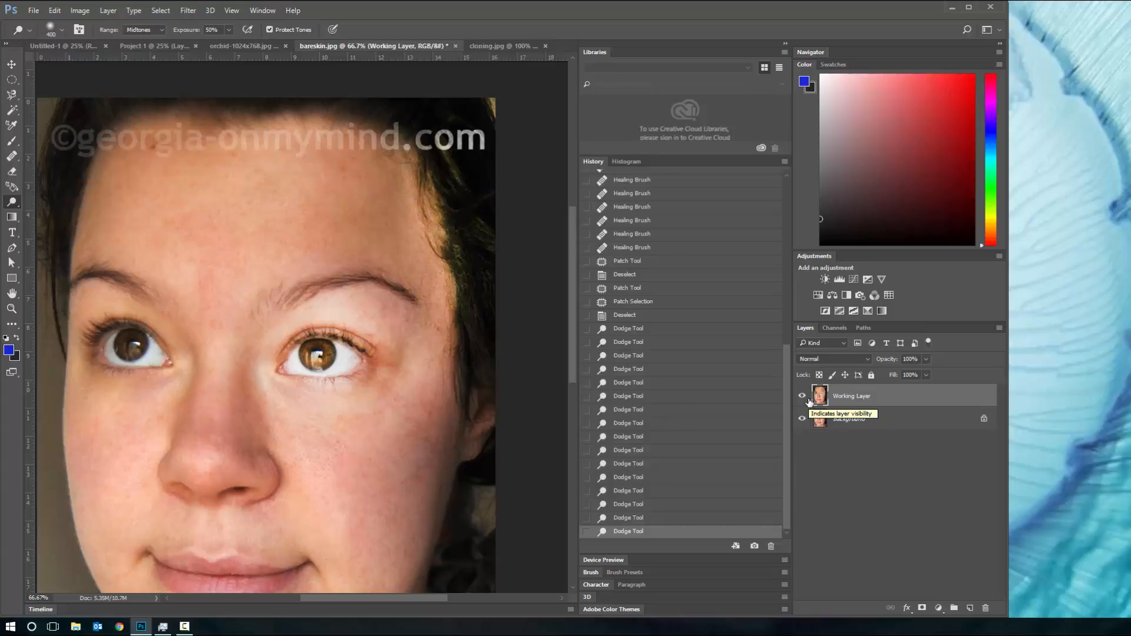
left_click(640, 320)
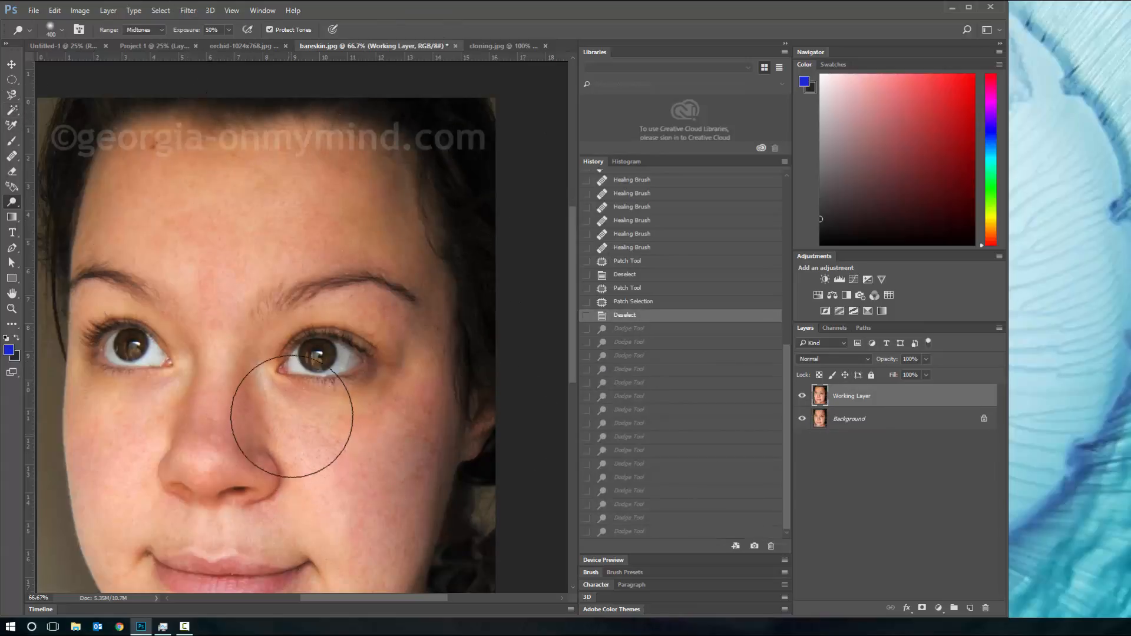
Reduce the Dodge brush to 175 px and lighten the iris and white of the eye on the right side of the image
key("bracketleft")
key("bracketleft")
key("bracketleft")
key("bracketleft")
key("bracketleft")
key("bracketleft")
key("bracketleft")
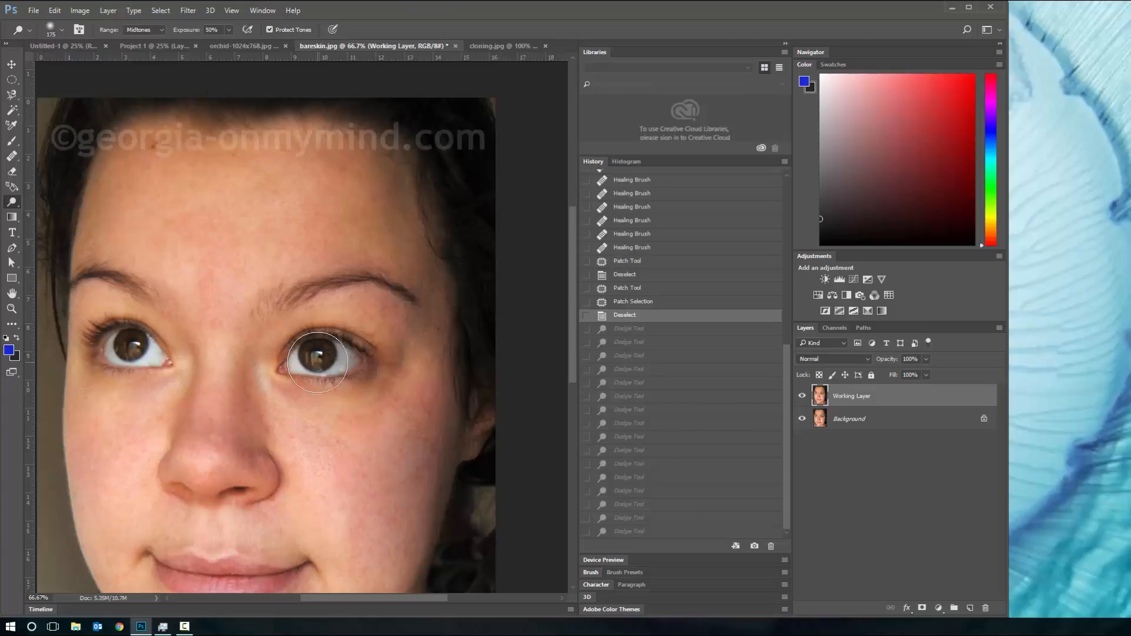
mouse_move(317, 356)
left_mouse_down()
mouse_move(351, 361)
mouse_move(298, 363)
mouse_move(351, 367)
mouse_move(290, 359)
mouse_move(353, 361)
left_mouse_up()
mouse_move(353, 360)
left_mouse_down()
mouse_move(297, 359)
mouse_move(381, 362)
mouse_move(293, 341)
left_mouse_up()
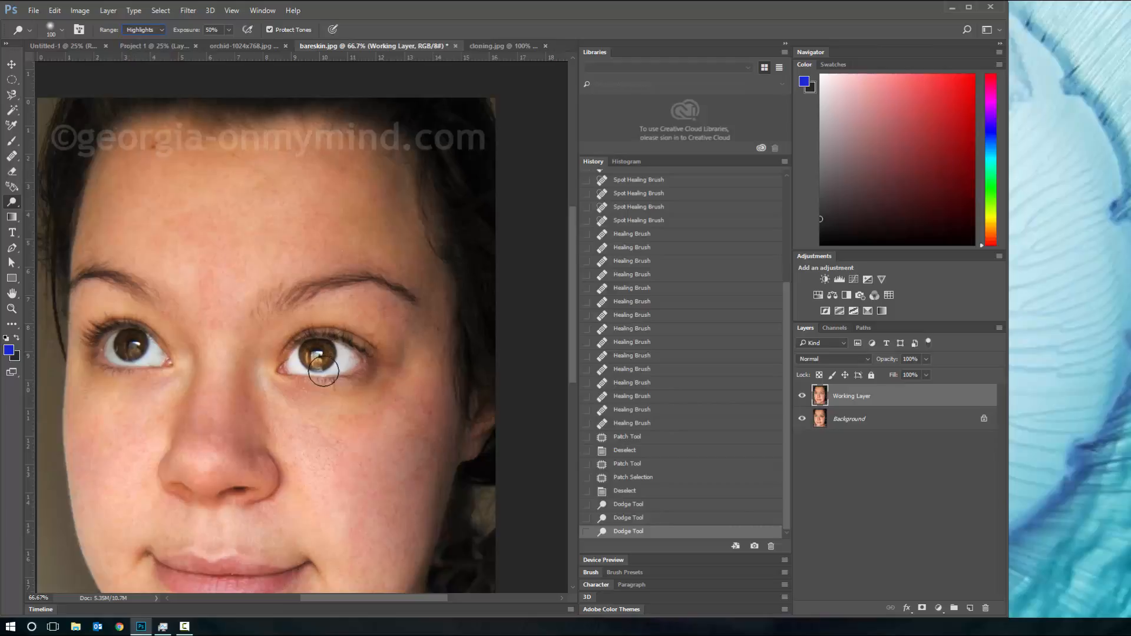
Try lightening the eye on the right side of the image with the Dodge tool's Highlights range, and revert that stroke
left_click_drag(299, 361, 351, 358)
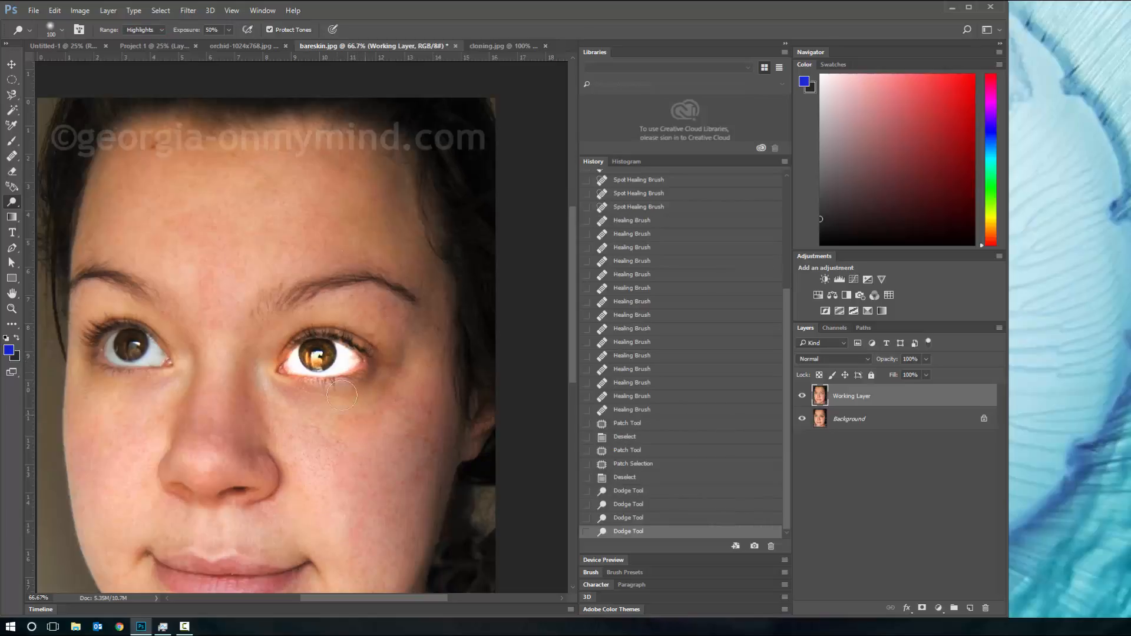
left_click(617, 520)
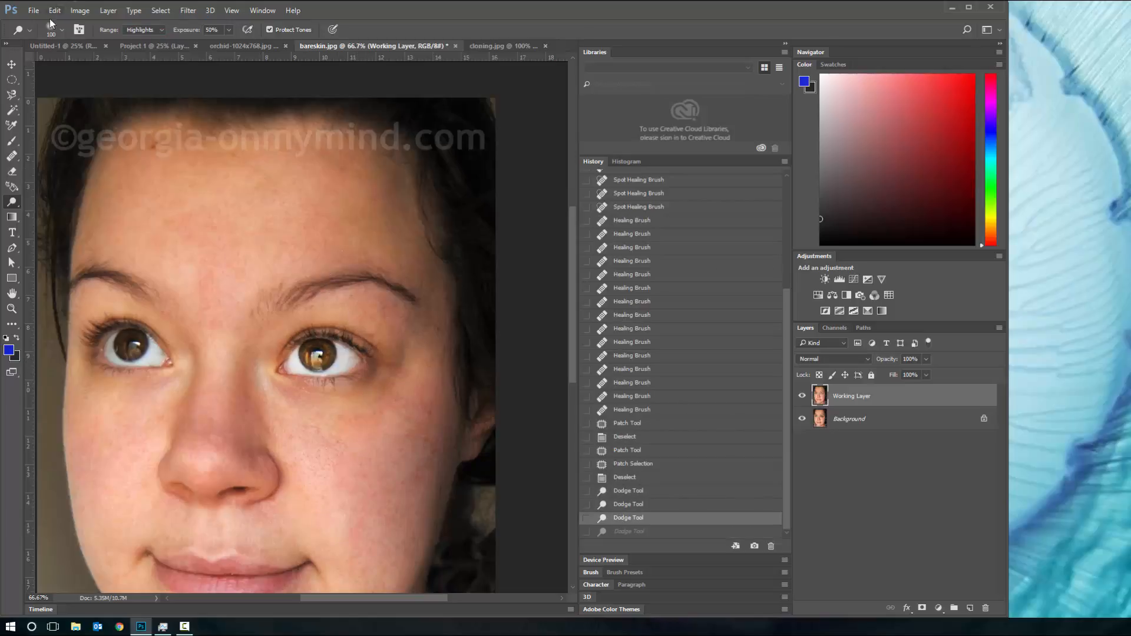
Set the Dodge range to Shadows and lighten the iris and upper lashes of the eye on the right side of the image
left_click(142, 31)
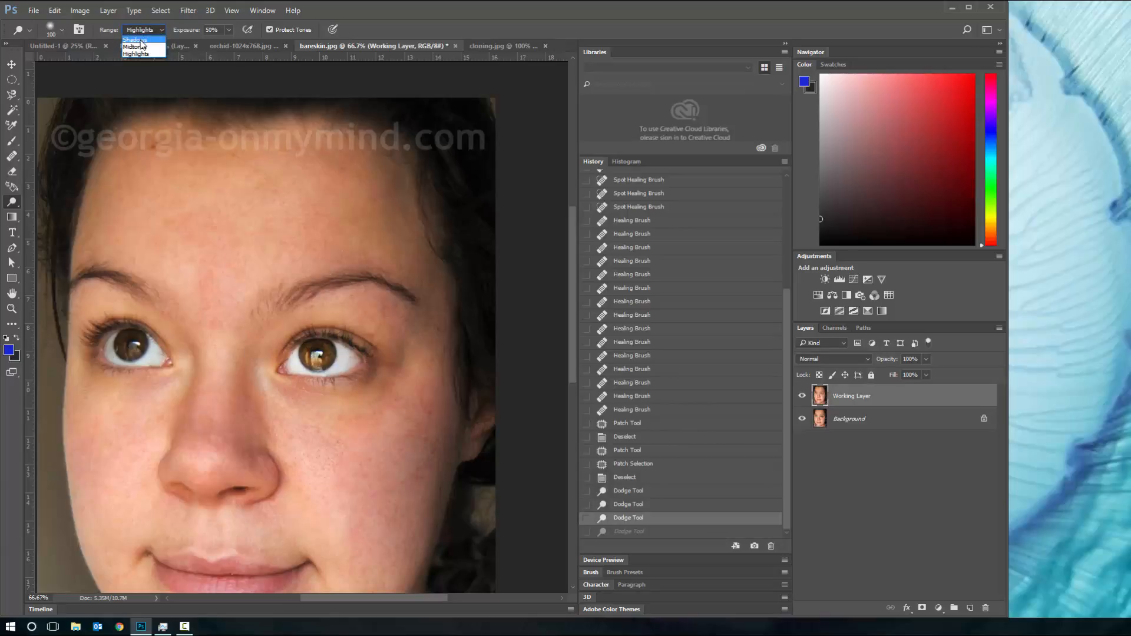
left_click(135, 39)
left_click(316, 354)
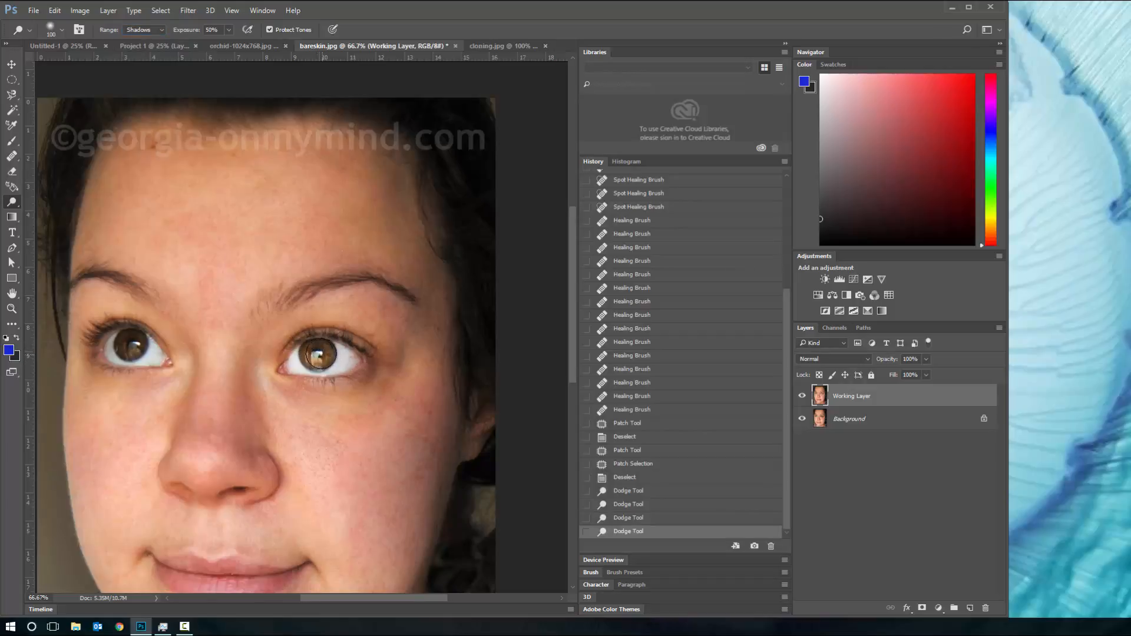
left_click(301, 337)
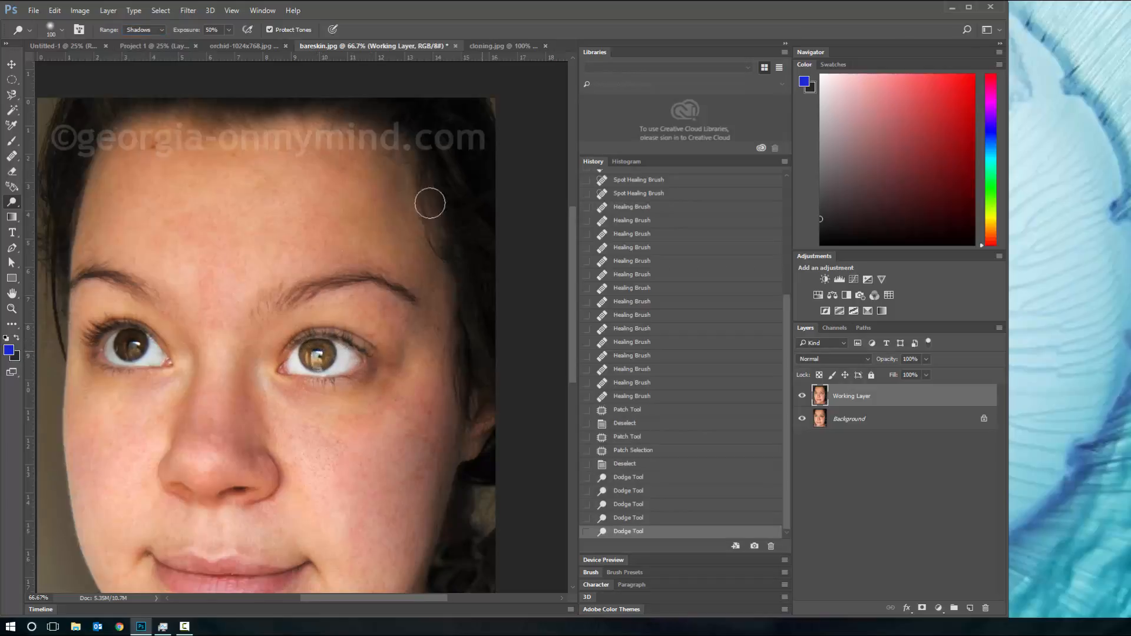
Try lightening the forehead's edge near the hairline with the Shadows range, and revert the image to the first Shadows stroke on the eye
left_click_drag(385, 143, 407, 233)
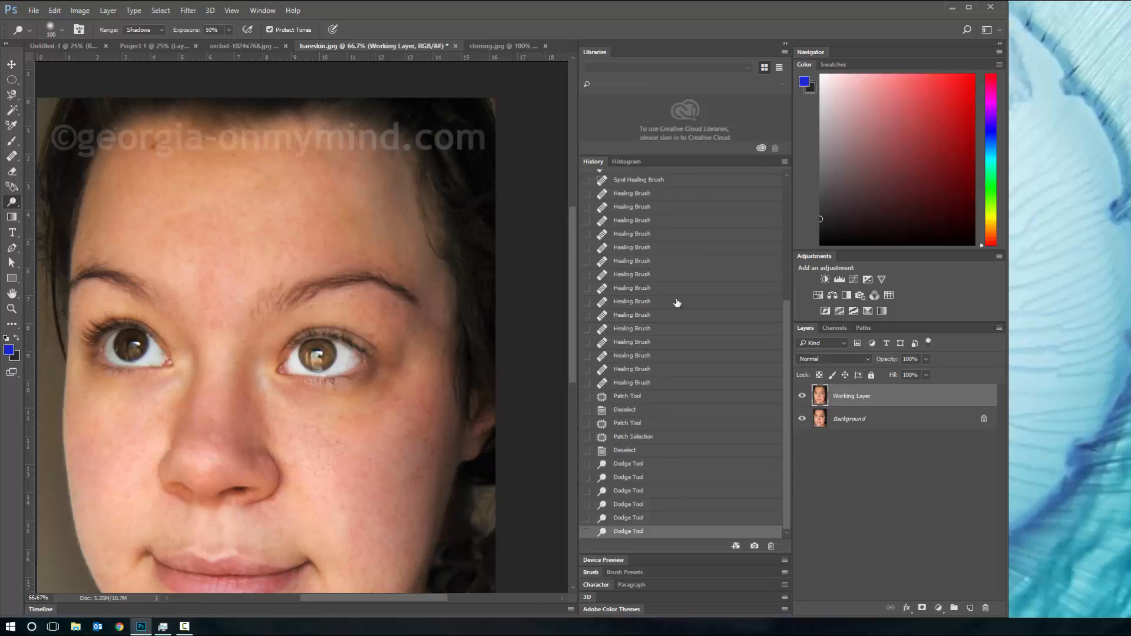
left_click(656, 518)
left_click(638, 490)
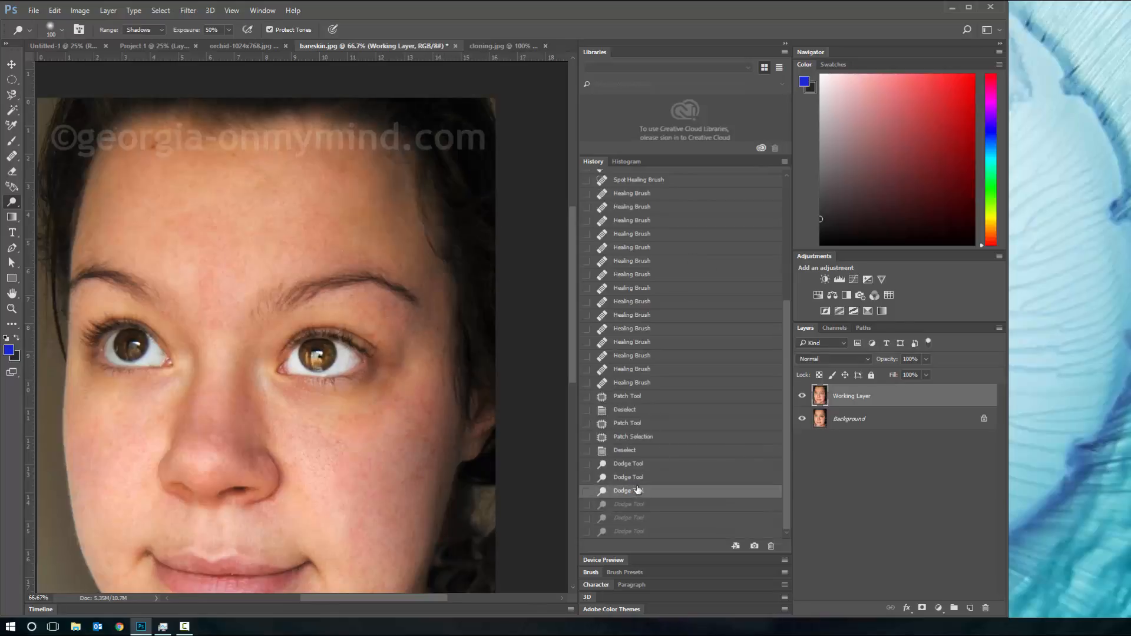
left_click(659, 506)
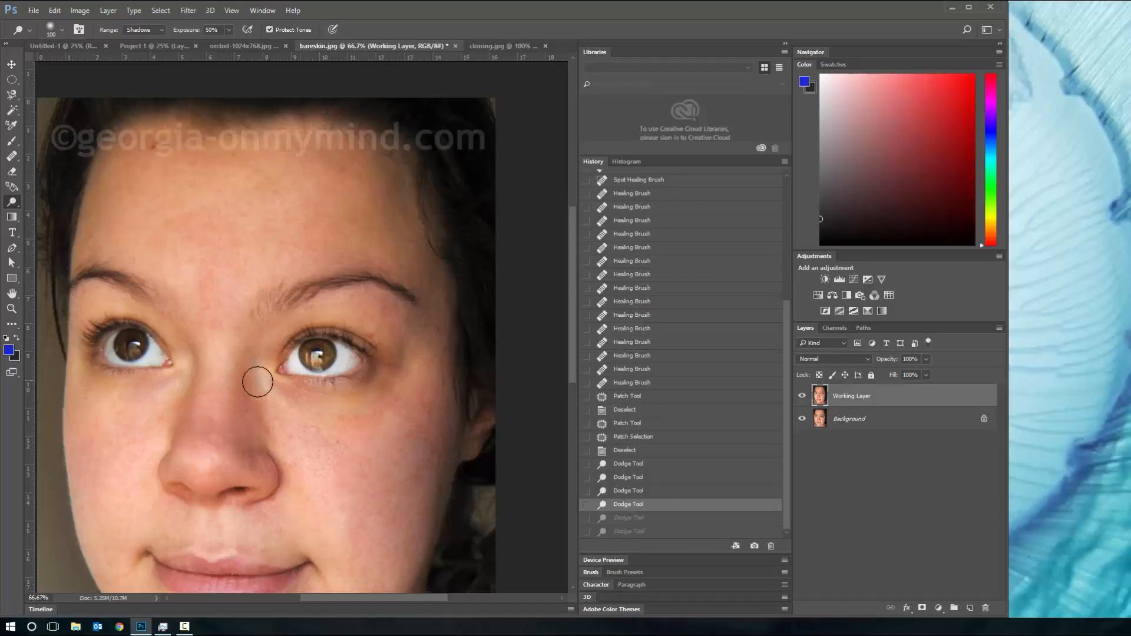
Lighten the iris of the right-hand eye further with two Shadows Dodge strokes
left_click_drag(308, 354, 323, 355)
left_click(323, 355)
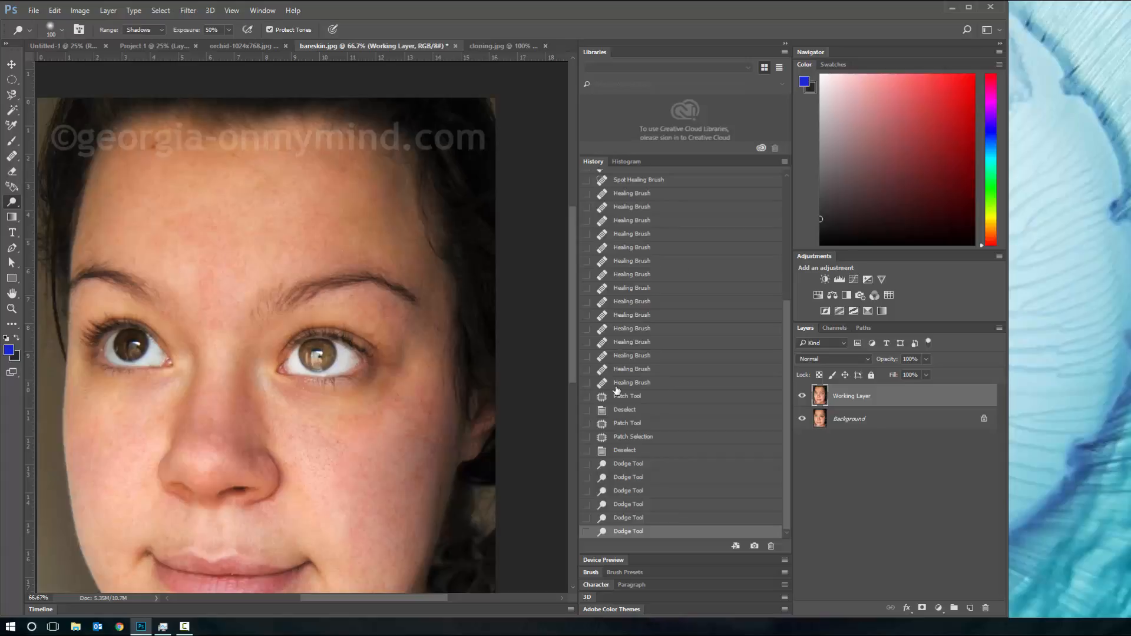
left_click(163, 34)
Darken the forehead, eye area and cheeks with a 250 px Burn brush using the Midtones range at 25% exposure
right_click(12, 203)
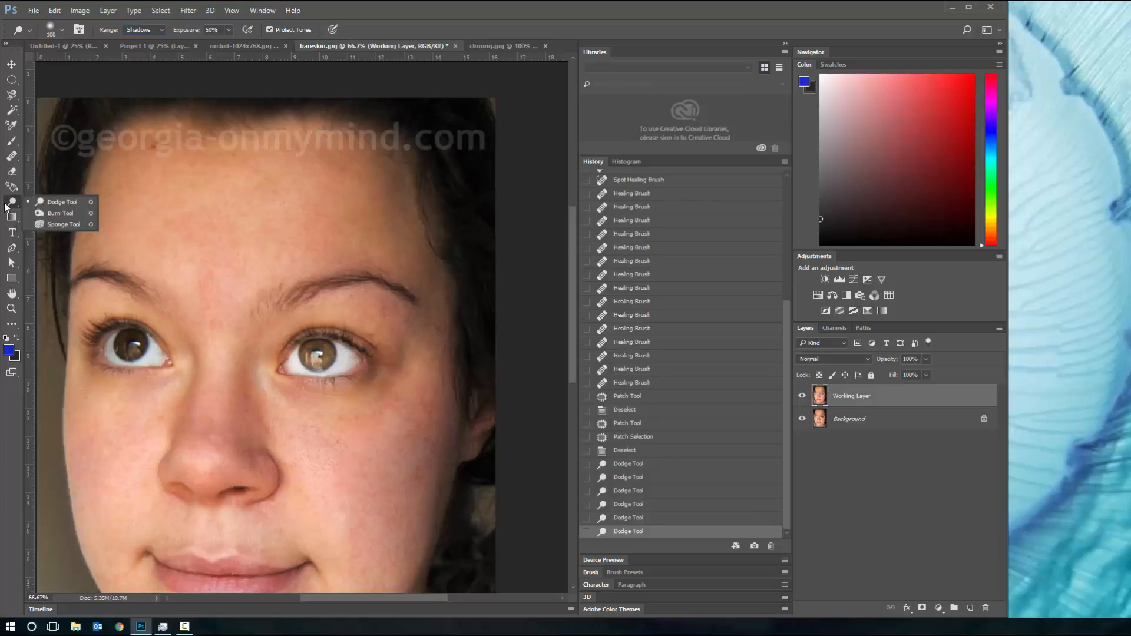
left_click(51, 213)
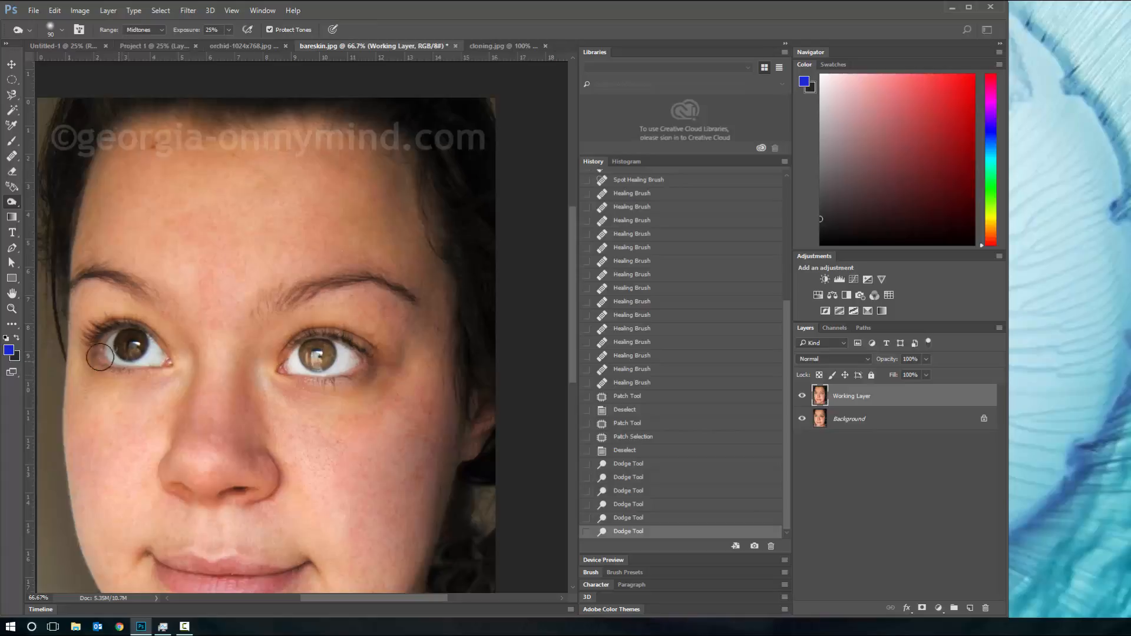
key("bracketright")
mouse_move(134, 144)
left_mouse_down()
mouse_move(65, 244)
mouse_move(73, 303)
mouse_move(134, 141)
mouse_move(103, 322)
mouse_move(98, 313)
mouse_move(124, 317)
left_mouse_up()
mouse_move(74, 357)
left_mouse_down()
mouse_move(153, 380)
mouse_move(96, 391)
left_mouse_up()
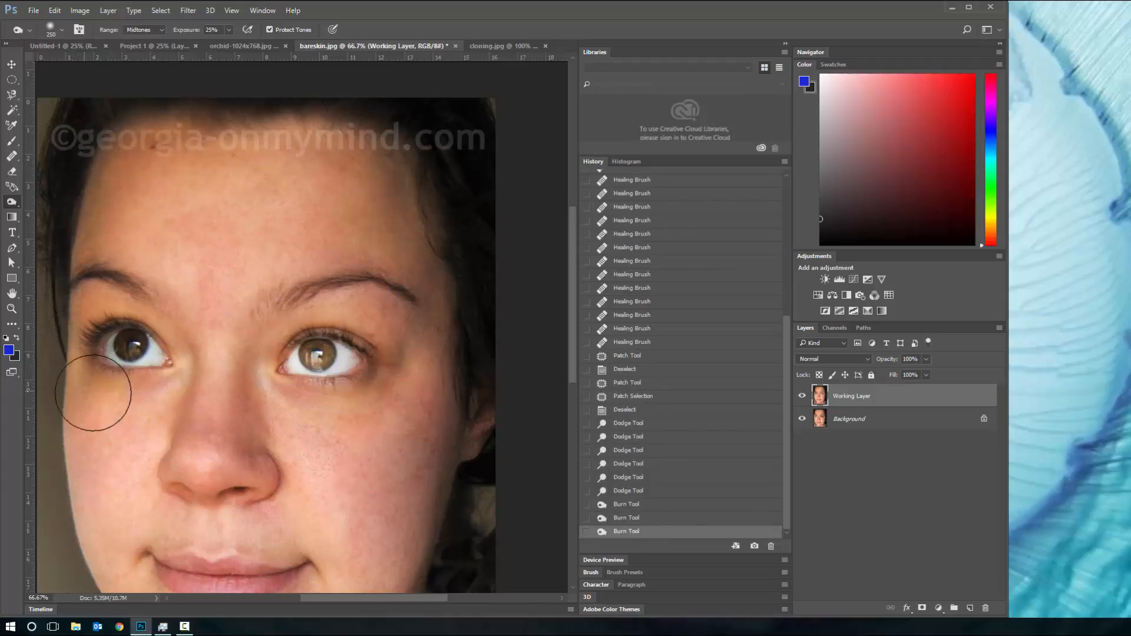
scroll(70, 389, "down", 2)
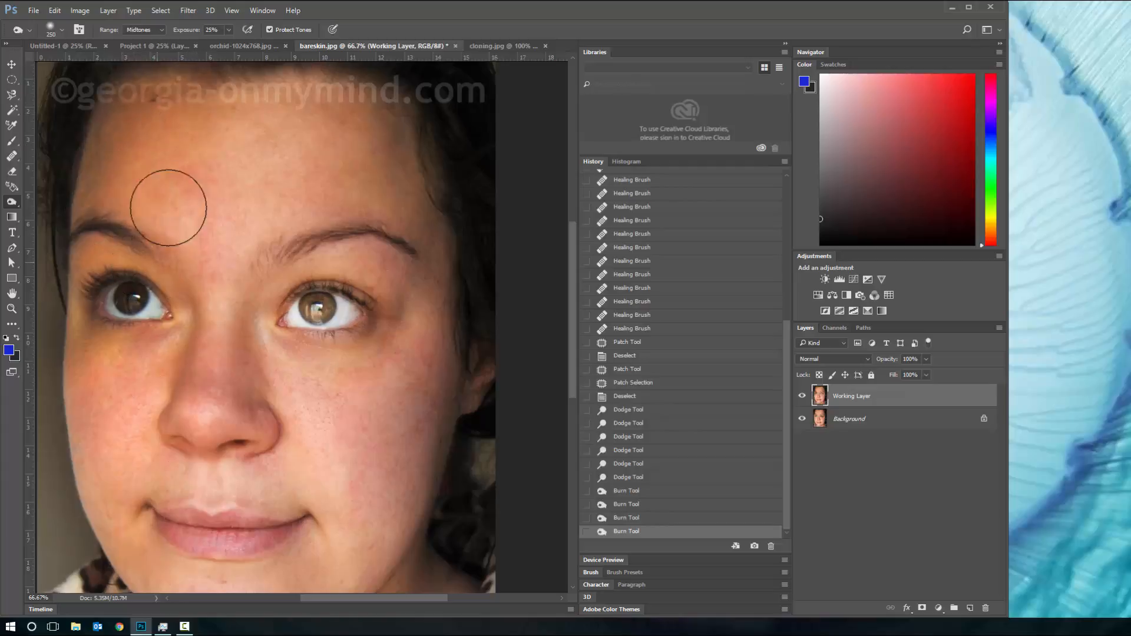
mouse_move(162, 416)
left_mouse_down()
mouse_move(410, 420)
mouse_move(469, 406)
left_mouse_up()
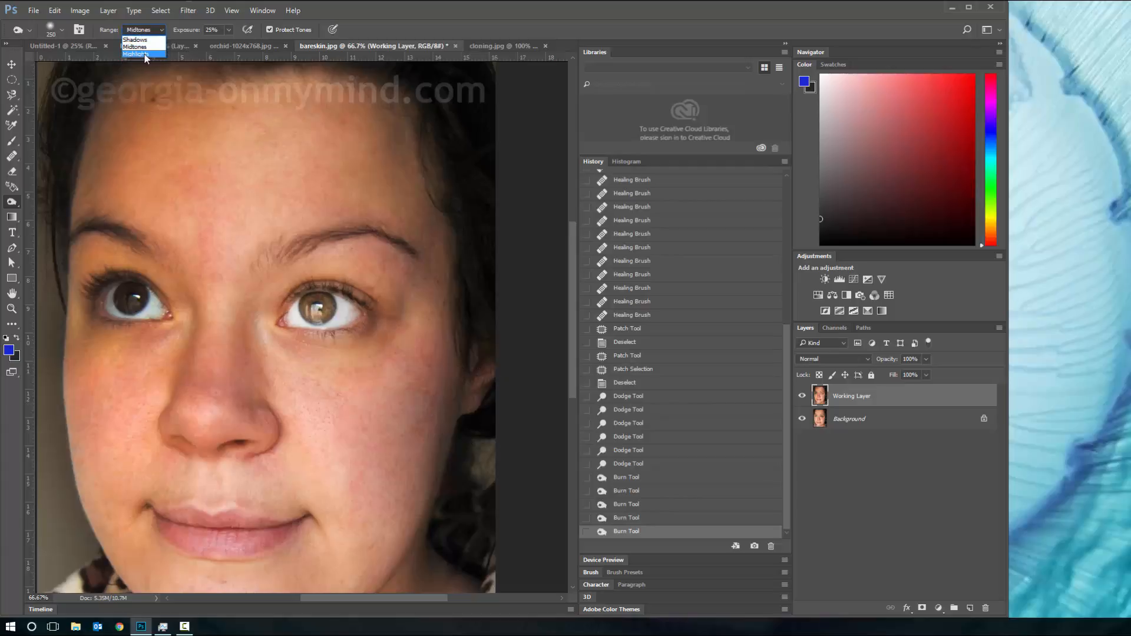
Set the Burn range to Highlights and darken the brow, eye area and cheek on the left side of the face
left_click(144, 55)
mouse_move(161, 233)
left_mouse_down()
mouse_move(157, 298)
mouse_move(177, 327)
mouse_move(145, 265)
left_mouse_up()
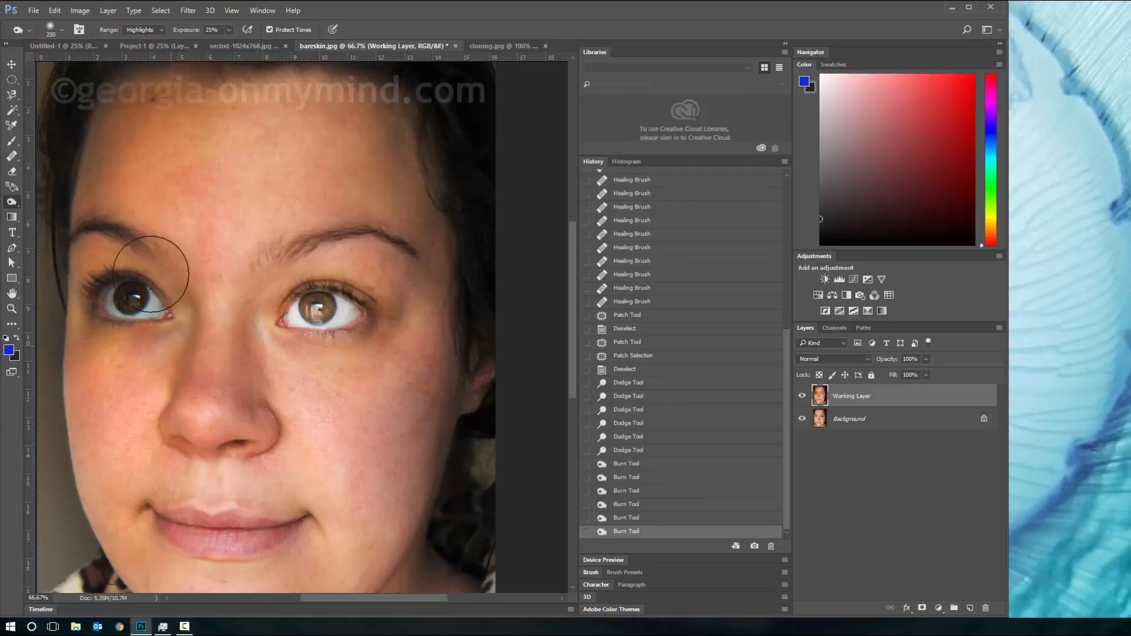
mouse_move(141, 354)
left_mouse_down()
mouse_move(146, 431)
mouse_move(108, 376)
mouse_move(114, 350)
mouse_move(80, 347)
mouse_move(142, 354)
mouse_move(138, 345)
mouse_move(158, 405)
left_mouse_up()
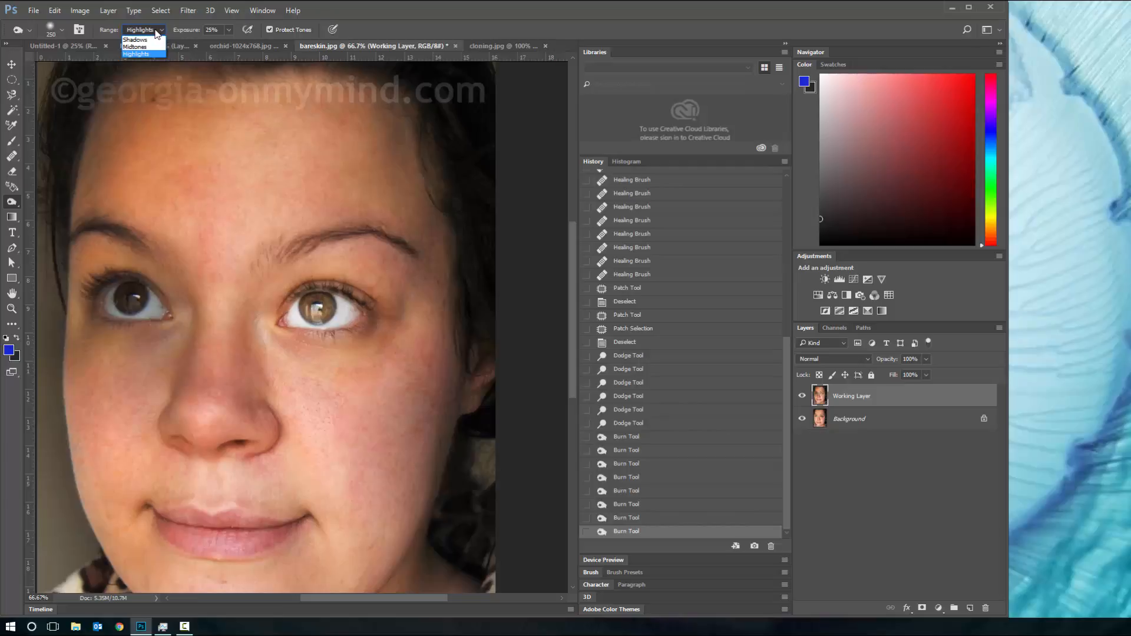
Set the Burn range to Shadows and darken the forehead, eyebrow and eye on the left side of the face
left_click(136, 40)
mouse_move(124, 125)
left_mouse_down()
mouse_move(103, 167)
mouse_move(112, 236)
mouse_move(119, 137)
left_mouse_up()
mouse_move(143, 78)
left_mouse_down()
mouse_move(141, 287)
mouse_move(118, 129)
left_mouse_up()
mouse_move(164, 57)
left_mouse_down()
mouse_move(140, 313)
mouse_move(160, 290)
mouse_move(66, 262)
left_mouse_up()
mouse_move(127, 337)
left_mouse_down()
mouse_move(94, 234)
mouse_move(162, 317)
mouse_move(132, 294)
mouse_move(124, 315)
mouse_move(114, 269)
mouse_move(130, 295)
left_mouse_up()
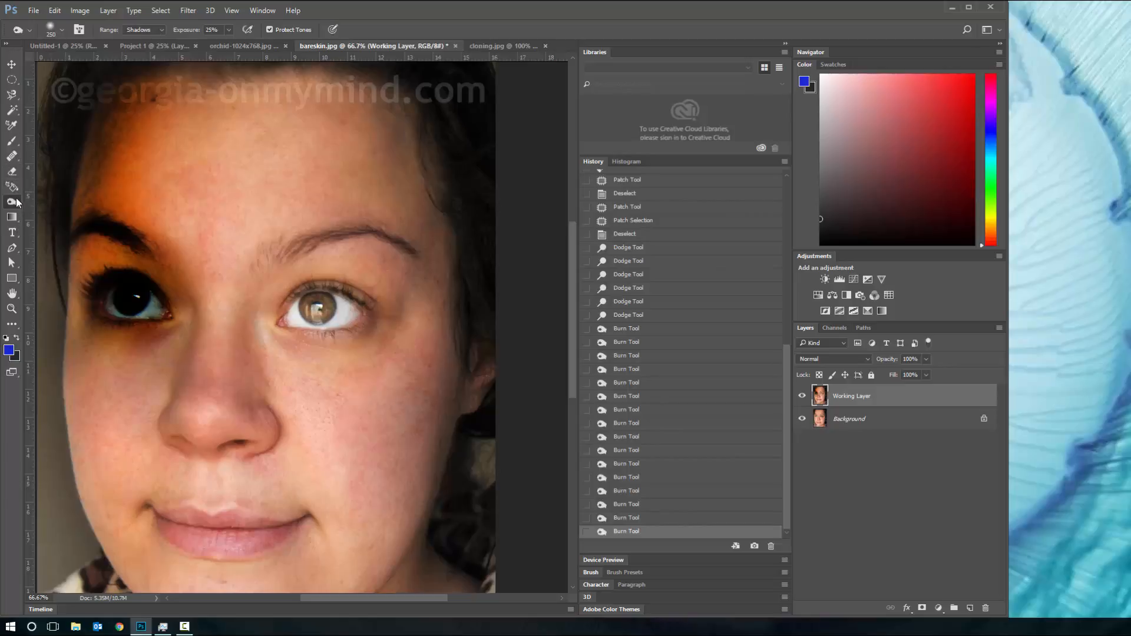
Raise the Burn exposure to 100% and darken the left-hand forehead and eye again
left_click(227, 31)
left_click_drag(231, 42, 272, 42)
mouse_move(113, 190)
left_mouse_down()
mouse_move(115, 226)
mouse_move(118, 203)
mouse_move(100, 237)
mouse_move(121, 190)
mouse_move(148, 189)
mouse_move(132, 175)
mouse_move(184, 100)
mouse_move(197, 145)
mouse_move(109, 209)
mouse_move(134, 342)
mouse_move(115, 329)
mouse_move(142, 294)
left_mouse_up()
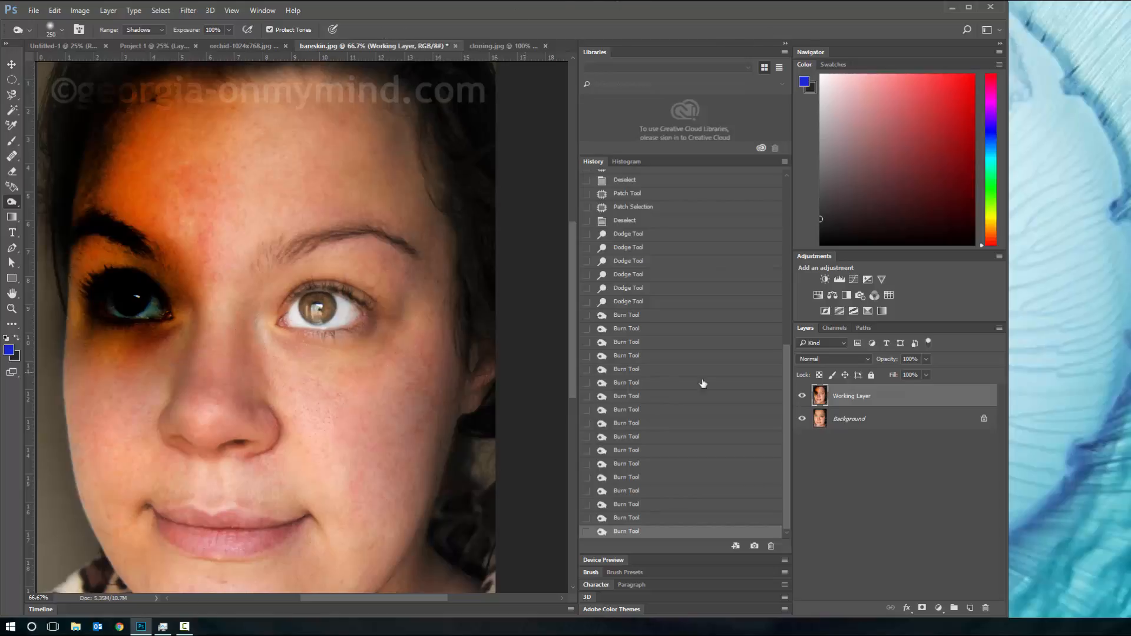
Compare earlier history states and revert the image to the state before the Shadows Burn strokes
left_click(675, 434)
left_click(654, 330)
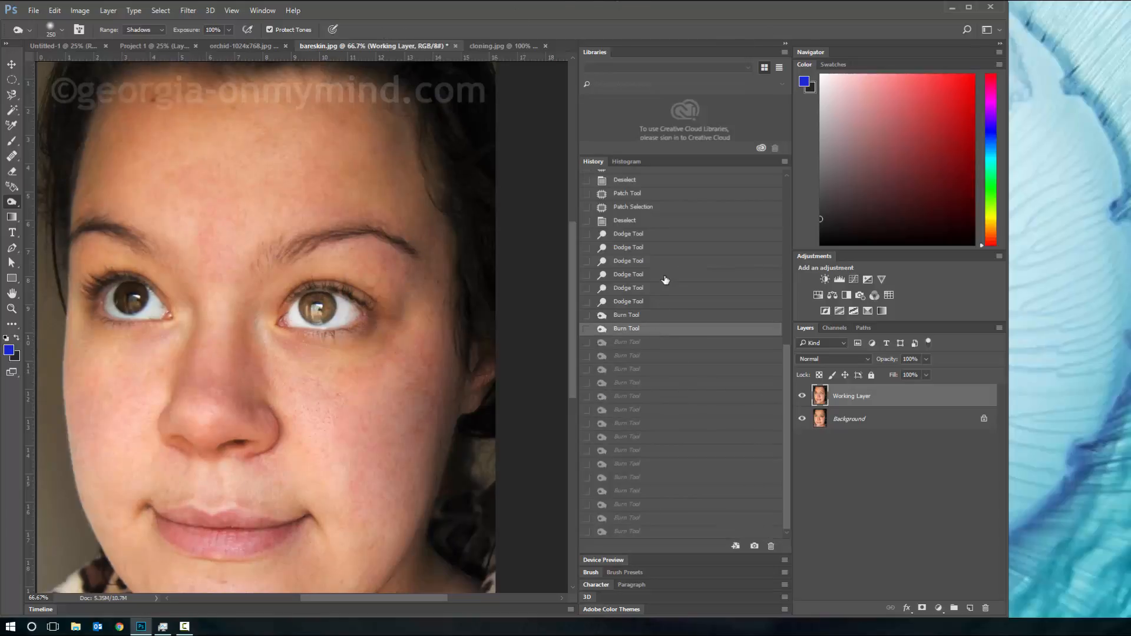
left_click(662, 275)
left_click(675, 424)
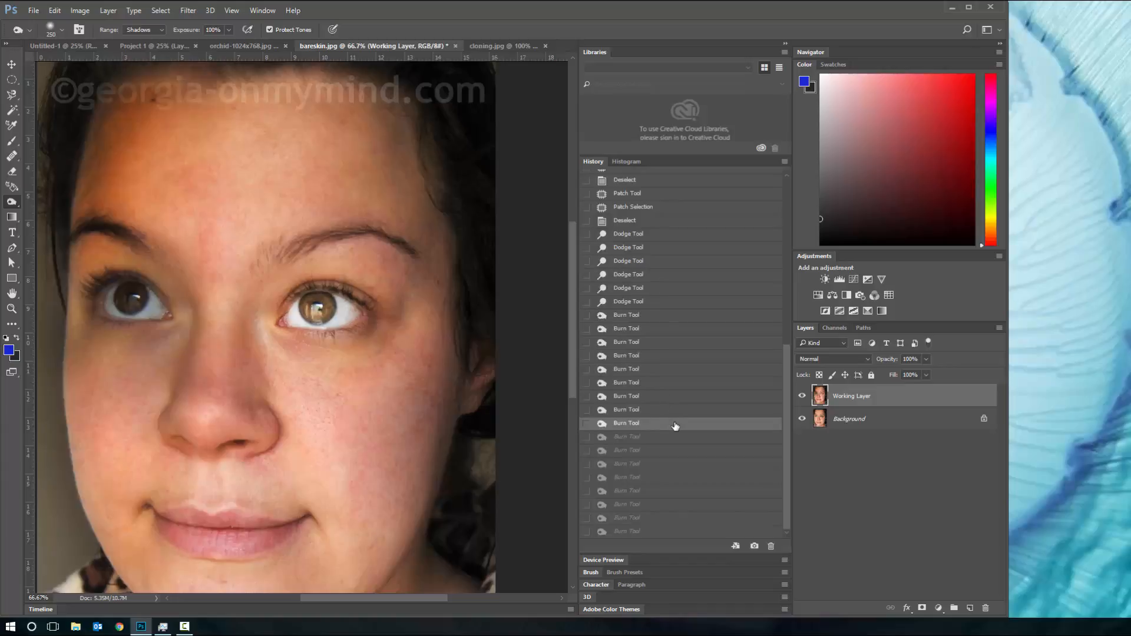
left_click(659, 532)
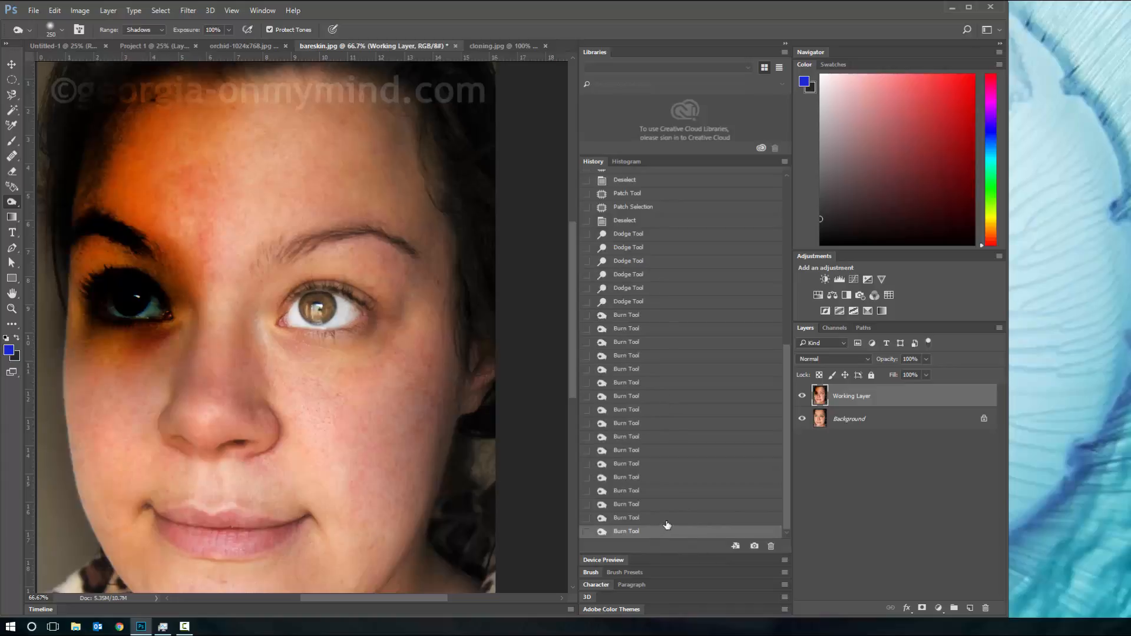
left_click(662, 407)
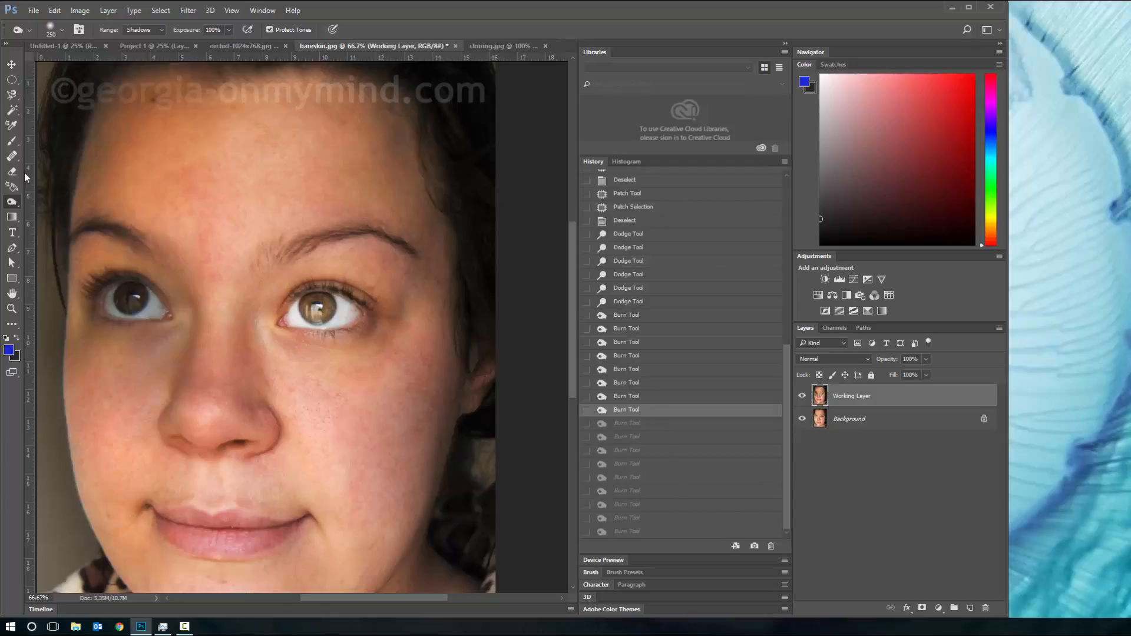
Activate the Sponge tool, reduce its brush to 500 px and check the available Sponge modes
right_click(11, 207)
left_click(53, 227)
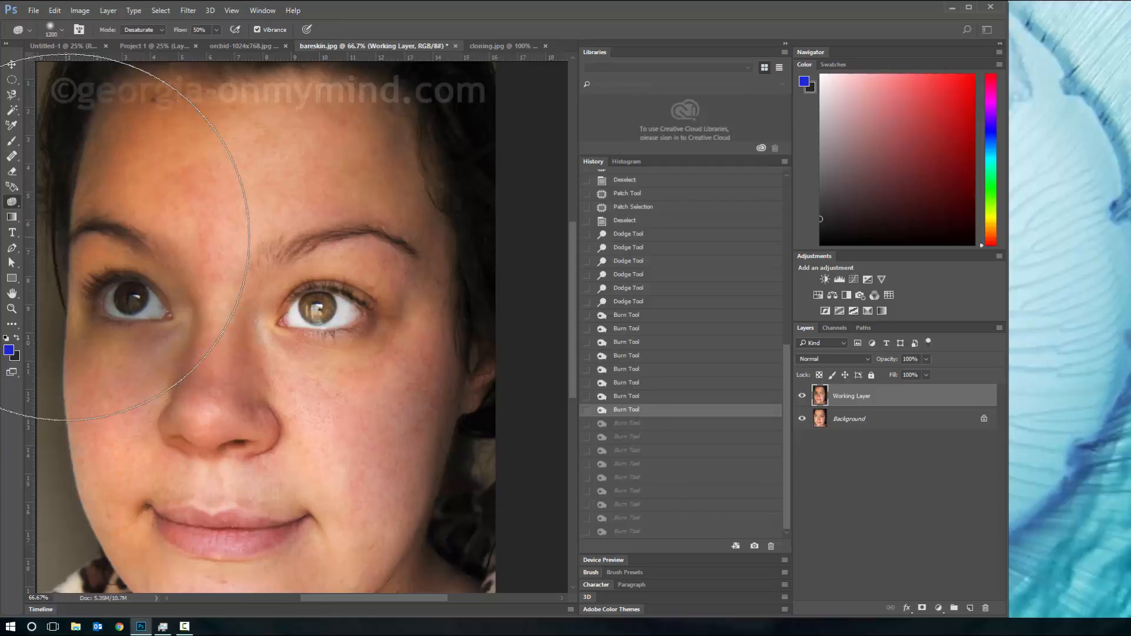
key("bracketleft")
key("bracketleft")
key("bracketleft")
key("bracketleft")
key("bracketleft")
key("bracketleft")
key("bracketleft")
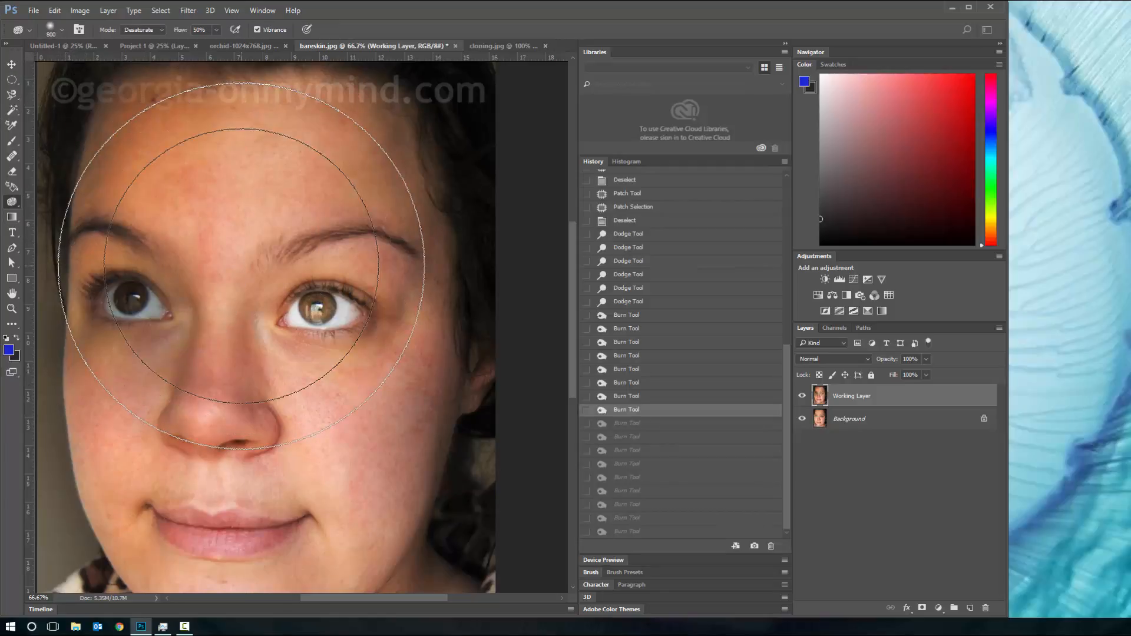
left_click(126, 31)
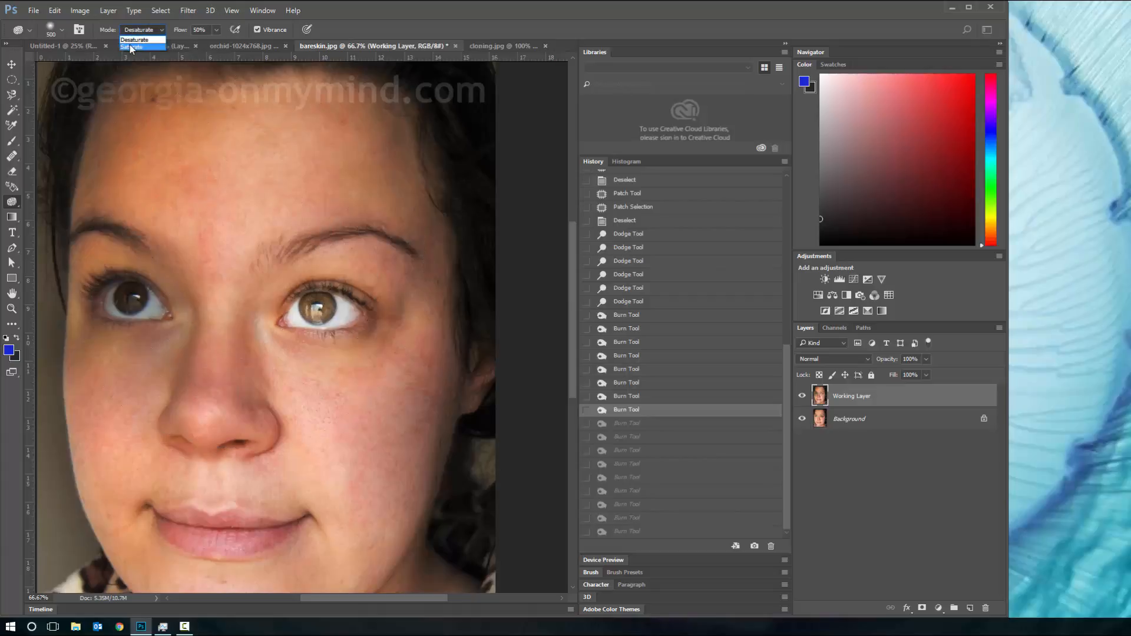
left_click(332, 8)
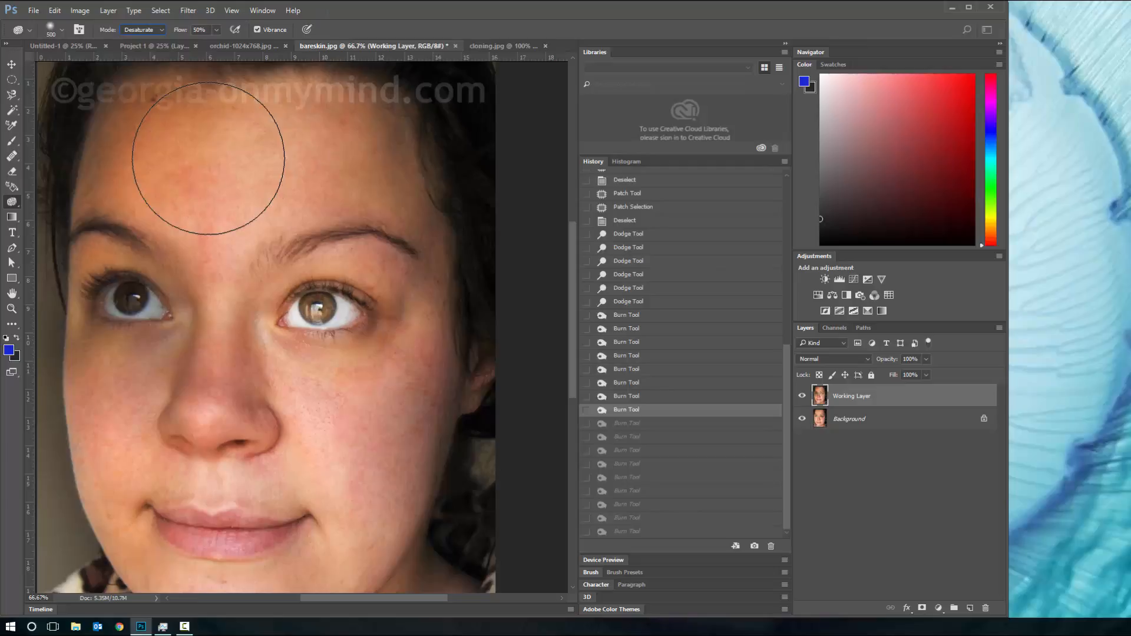
Set the Sponge mode to Saturate and strongly saturate the skin and eye on the right side of the face
left_click(138, 30)
left_click(135, 46)
mouse_move(328, 278)
left_mouse_down()
mouse_move(303, 336)
mouse_move(346, 318)
mouse_move(334, 269)
mouse_move(303, 353)
mouse_move(326, 351)
mouse_move(292, 348)
mouse_move(336, 366)
mouse_move(327, 367)
mouse_move(313, 299)
mouse_move(354, 334)
mouse_move(359, 247)
mouse_move(325, 346)
mouse_move(377, 268)
mouse_move(294, 353)
mouse_move(412, 319)
mouse_move(304, 342)
mouse_move(387, 316)
mouse_move(340, 311)
mouse_move(415, 352)
mouse_move(386, 373)
mouse_move(383, 260)
mouse_move(336, 371)
mouse_move(377, 388)
mouse_move(341, 358)
mouse_move(345, 389)
mouse_move(396, 316)
mouse_move(445, 188)
mouse_move(431, 300)
mouse_move(282, 202)
mouse_move(325, 318)
mouse_move(343, 421)
mouse_move(321, 315)
mouse_move(256, 282)
mouse_move(363, 316)
mouse_move(285, 253)
mouse_move(309, 387)
mouse_move(405, 389)
mouse_move(335, 384)
mouse_move(288, 400)
mouse_move(313, 348)
mouse_move(329, 342)
mouse_move(304, 297)
mouse_move(333, 299)
mouse_move(298, 323)
mouse_move(325, 316)
left_mouse_up()
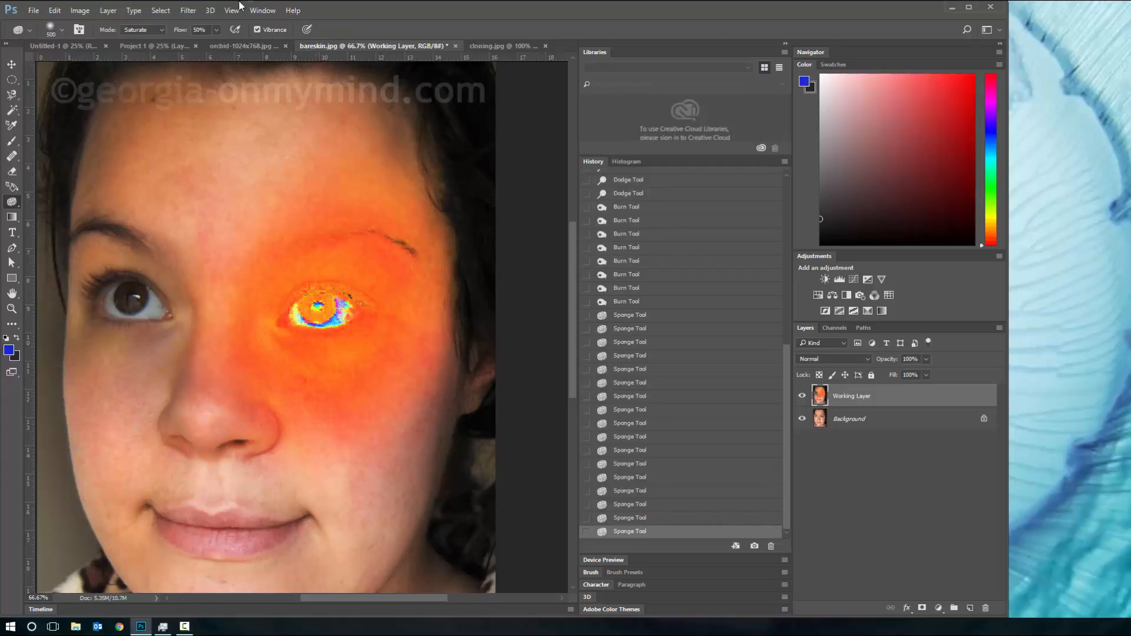
Set the Sponge mode to Desaturate and remove the color around the eye, forehead and cheek on the left side of the face
left_click(150, 27)
left_click(140, 37)
mouse_move(157, 315)
left_mouse_down()
mouse_move(116, 269)
mouse_move(136, 411)
mouse_move(152, 280)
mouse_move(132, 282)
mouse_move(113, 426)
mouse_move(98, 398)
mouse_move(143, 292)
mouse_move(130, 380)
mouse_move(155, 363)
mouse_move(149, 284)
mouse_move(121, 377)
mouse_move(125, 252)
mouse_move(99, 415)
mouse_move(99, 253)
mouse_move(121, 415)
mouse_move(150, 211)
mouse_move(150, 386)
mouse_move(141, 360)
mouse_move(162, 219)
mouse_move(129, 440)
mouse_move(101, 231)
mouse_move(124, 381)
mouse_move(155, 280)
left_mouse_up()
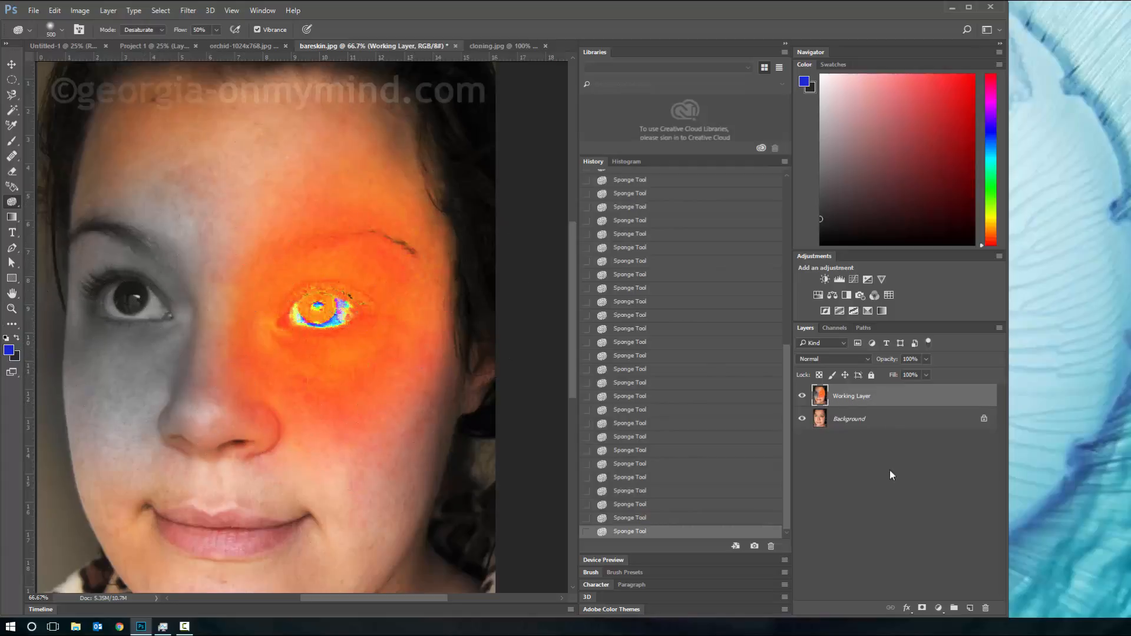
Hide and reshow the Working Layer to compare the retouched face with the original photo
left_click(802, 398)
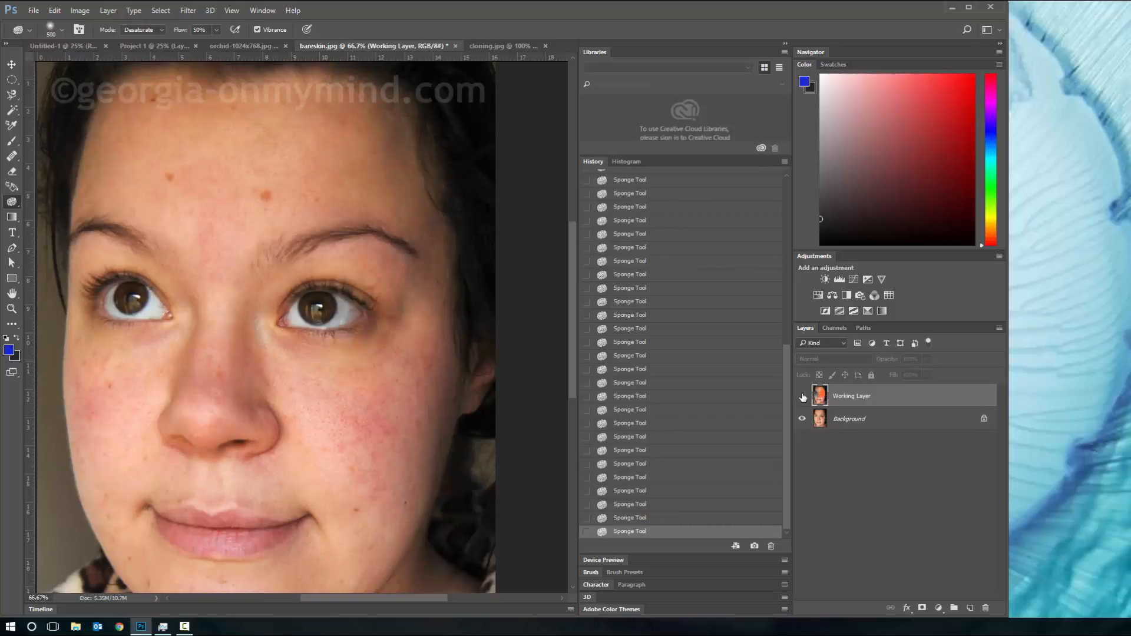
left_click(803, 397)
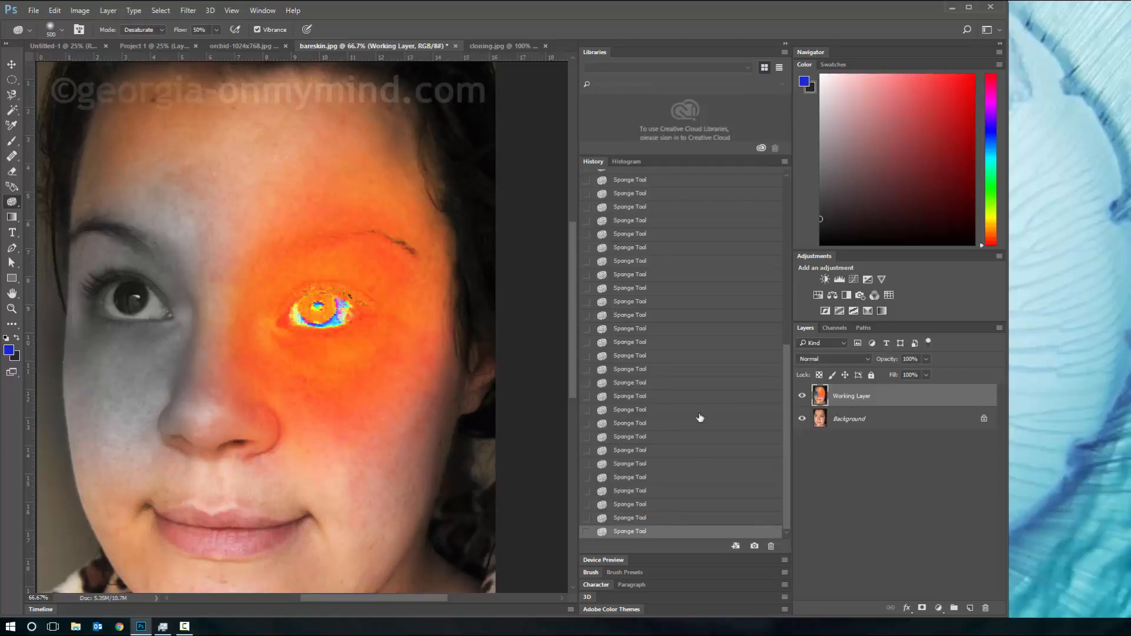
Compare the earliest Patch and Dodge history states with the current image, and return to the latest Sponge state
scroll(698, 423, "up", 8)
scroll(691, 429, "down", 8)
scroll(683, 494, "up", 10)
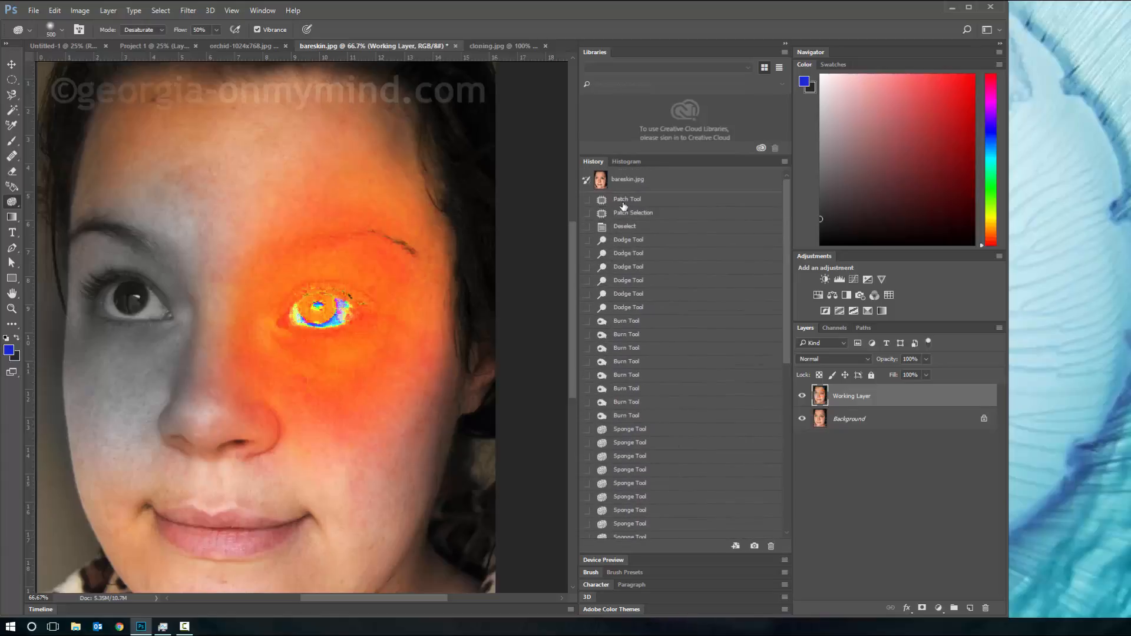
left_click(624, 202)
left_click(626, 214)
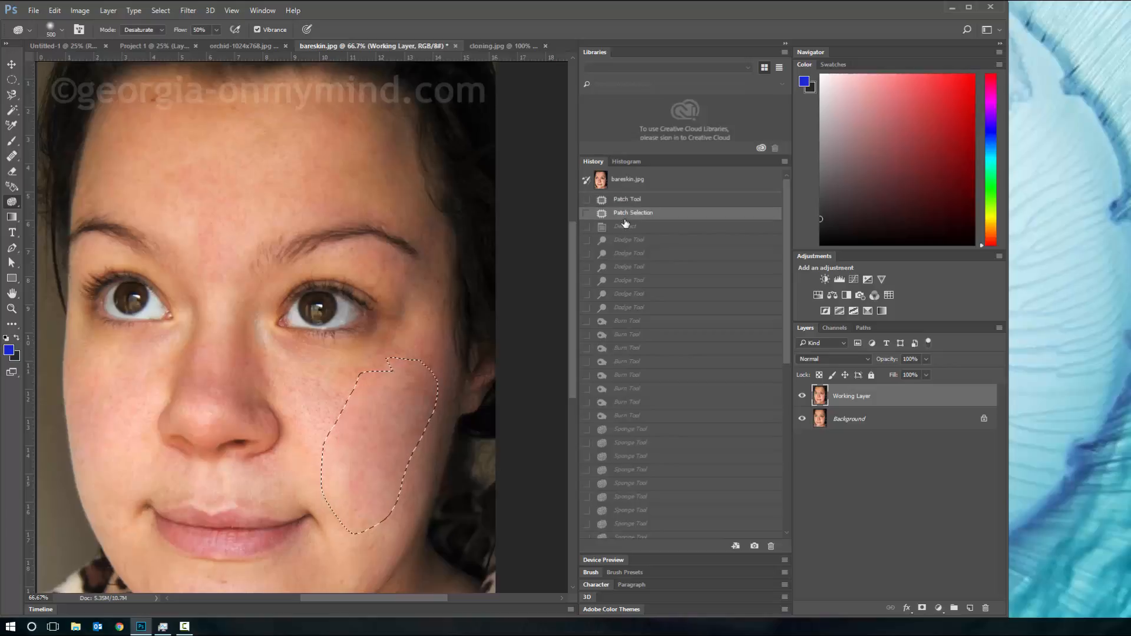
left_click(620, 245)
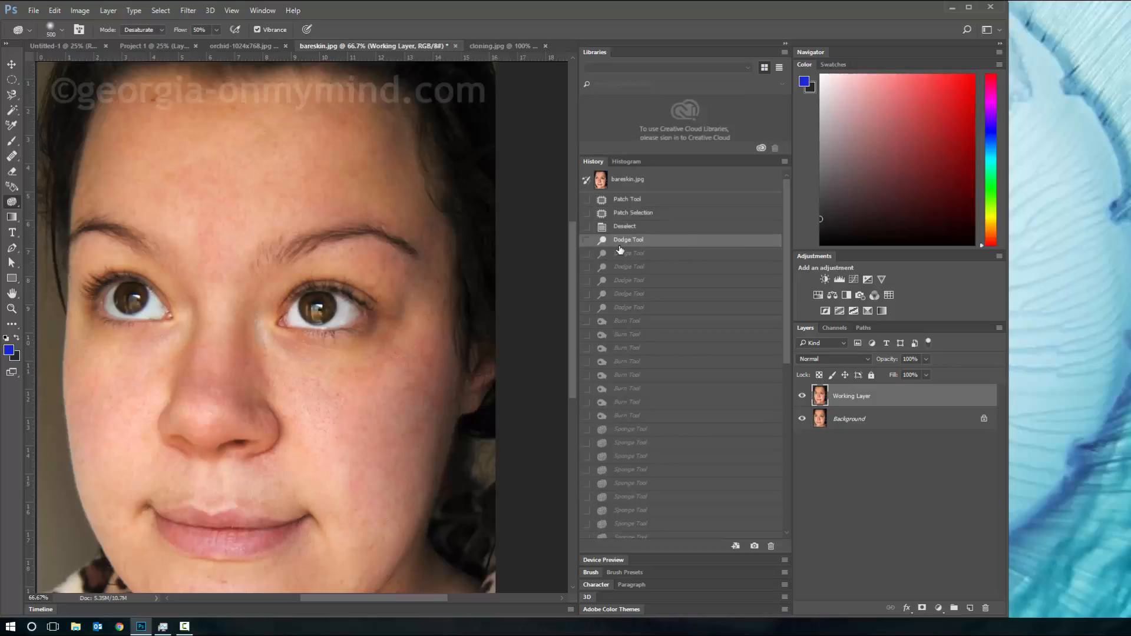
scroll(801, 371, "down", 3)
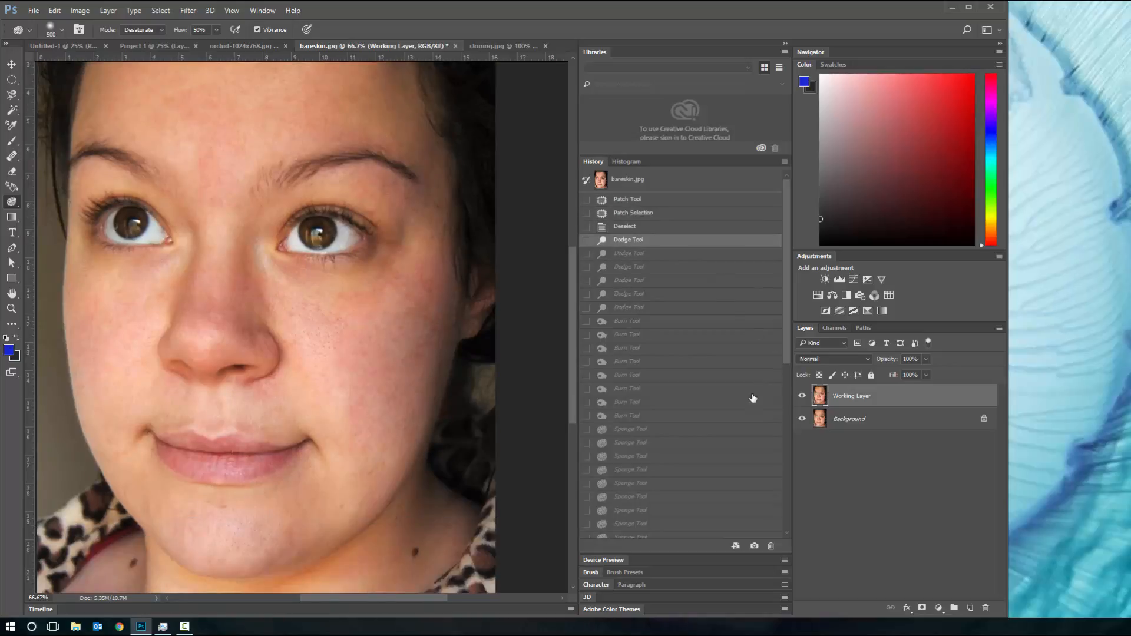
scroll(753, 398, "down", 4)
left_click(669, 532)
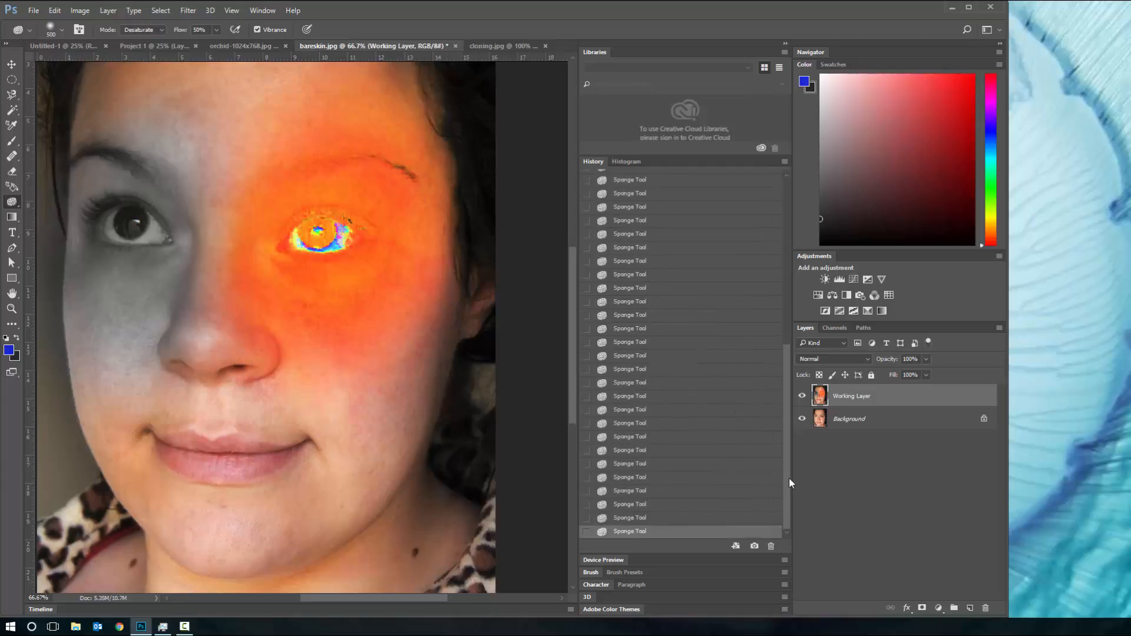
Revert bareskin.jpg to an early Sponge history state and further back to the second Burn Tool state
left_click_drag(788, 477, 747, 187)
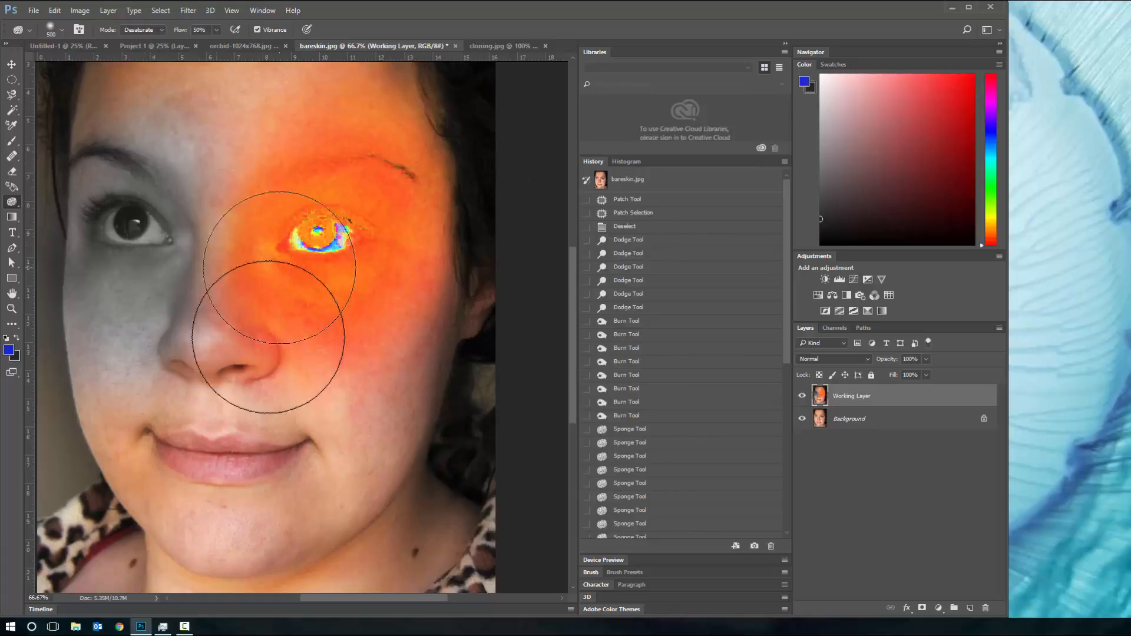
left_click(642, 471)
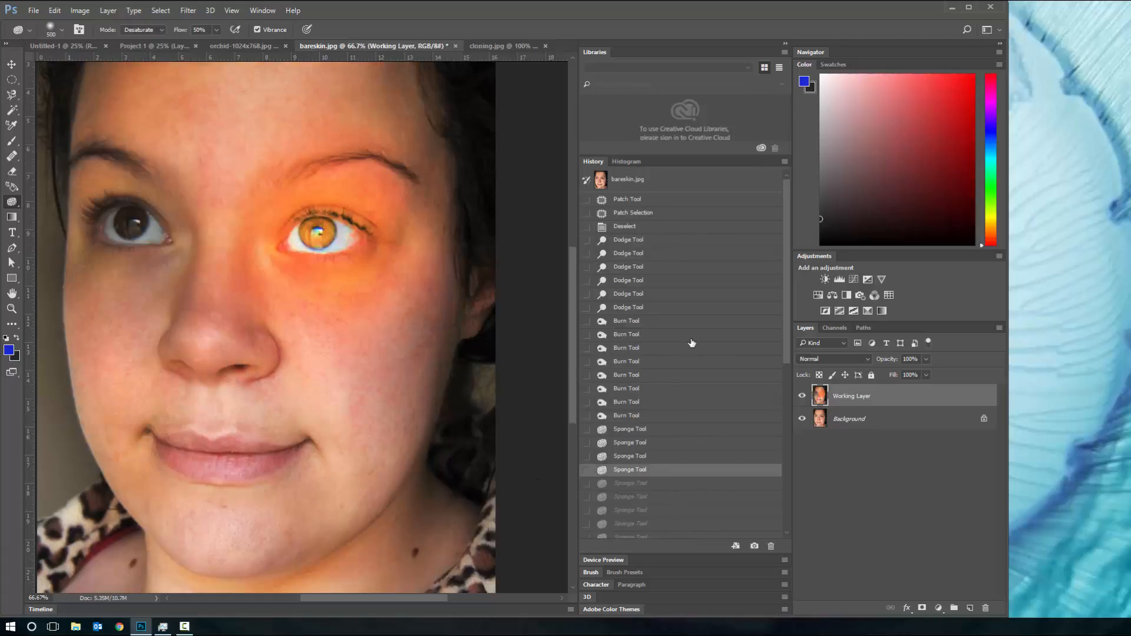
left_click(692, 340)
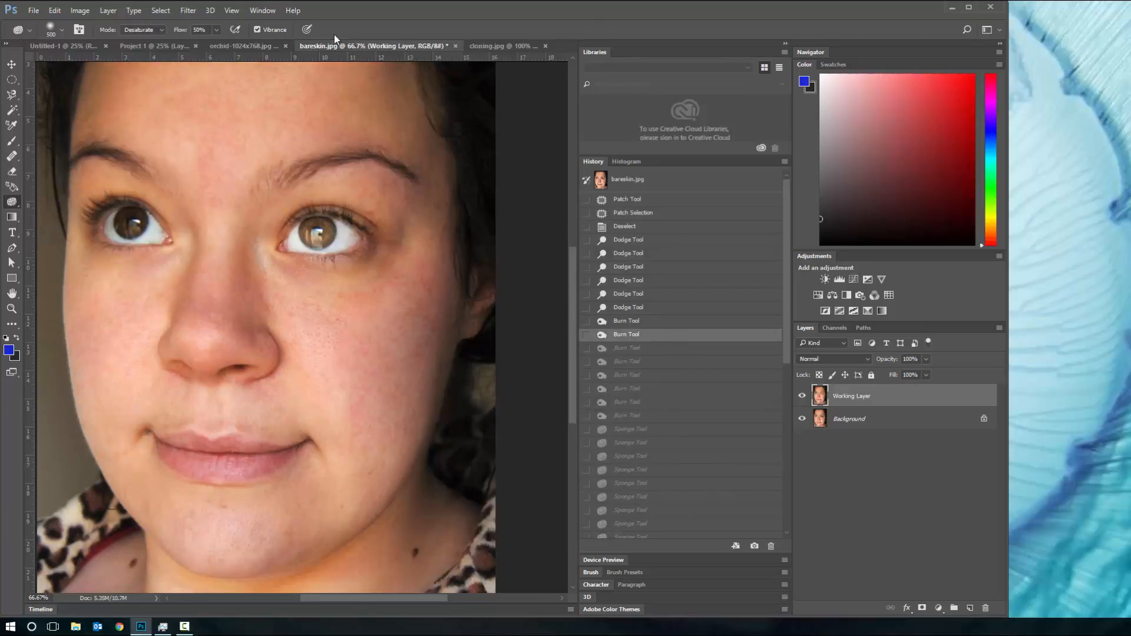
Switch to the Project 1 document and draw a large elliptical selection around the middle of the canvas on Layer 1
left_click(142, 43)
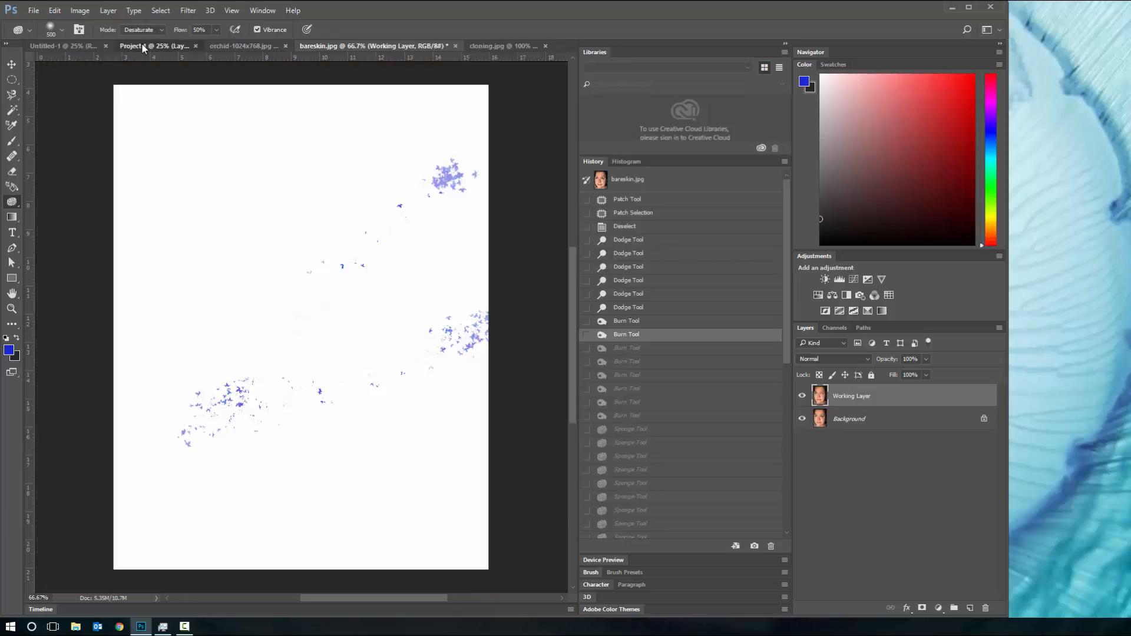
left_click(12, 217)
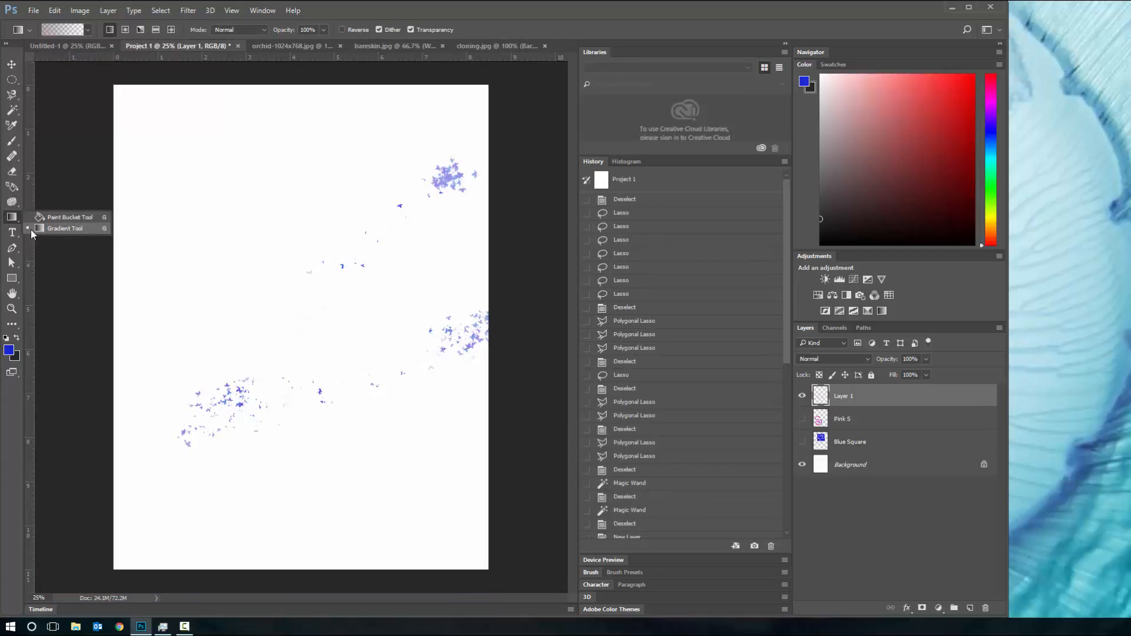
left_click(12, 80)
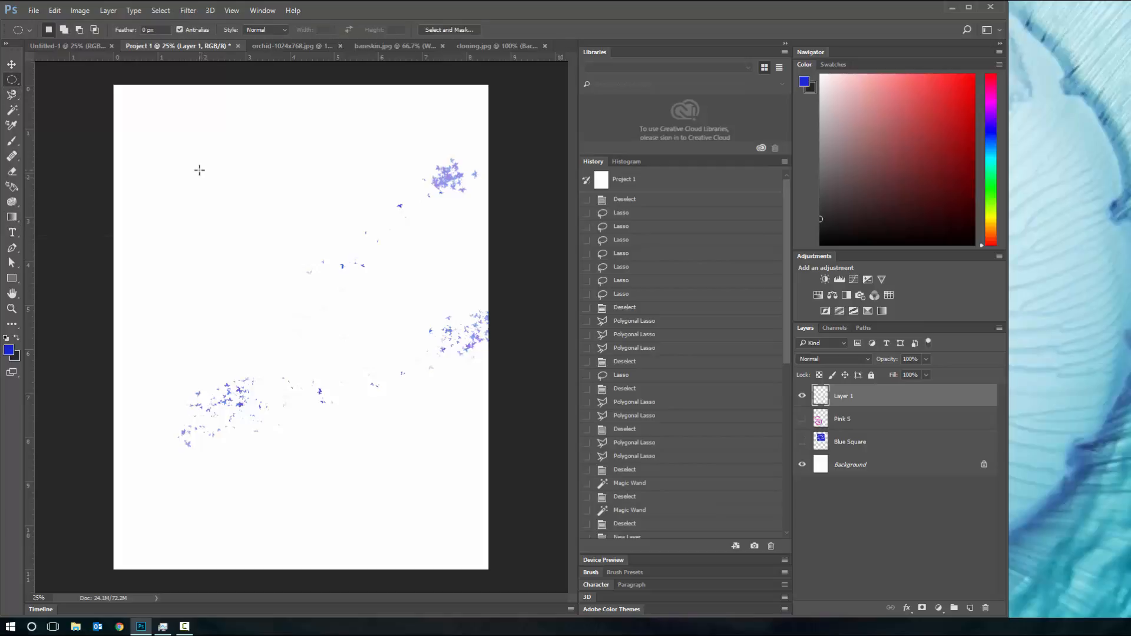
left_click_drag(199, 170, 440, 436)
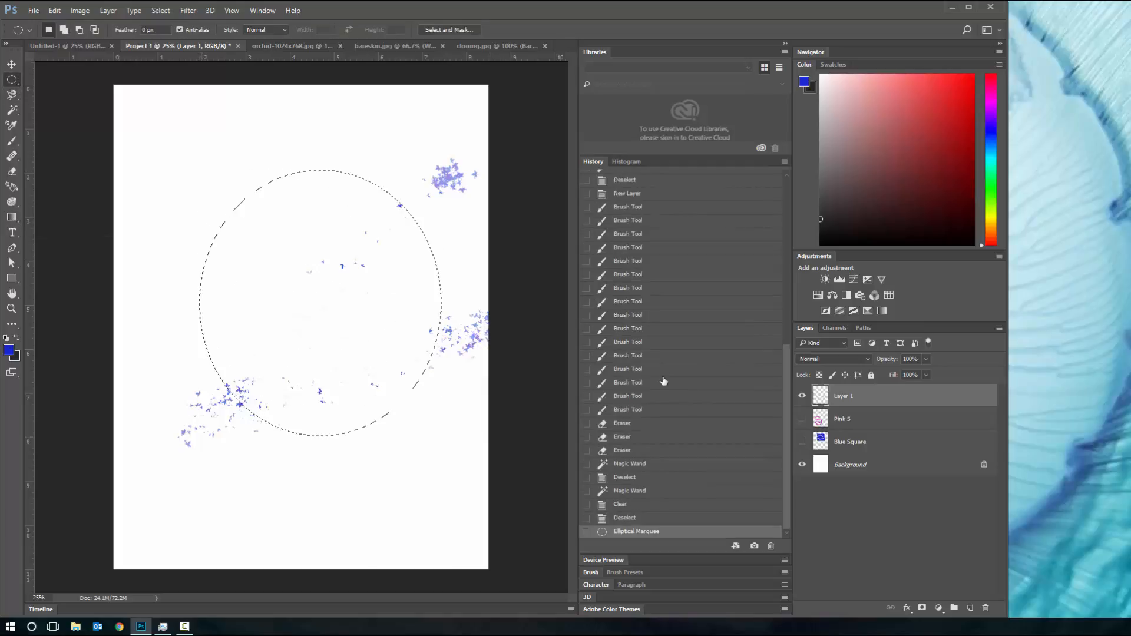
Set the foreground color to bright green and fill the elliptical selection on Layer 1 using the Paint Bucket tool
left_click(12, 217)
left_click(47, 218)
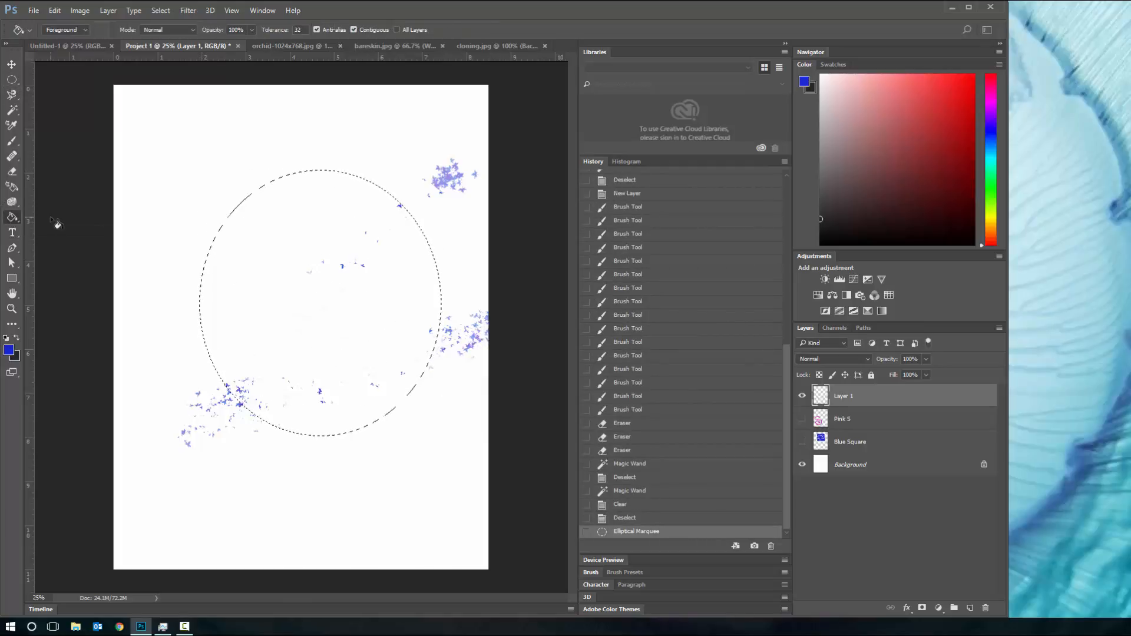
left_click(9, 352)
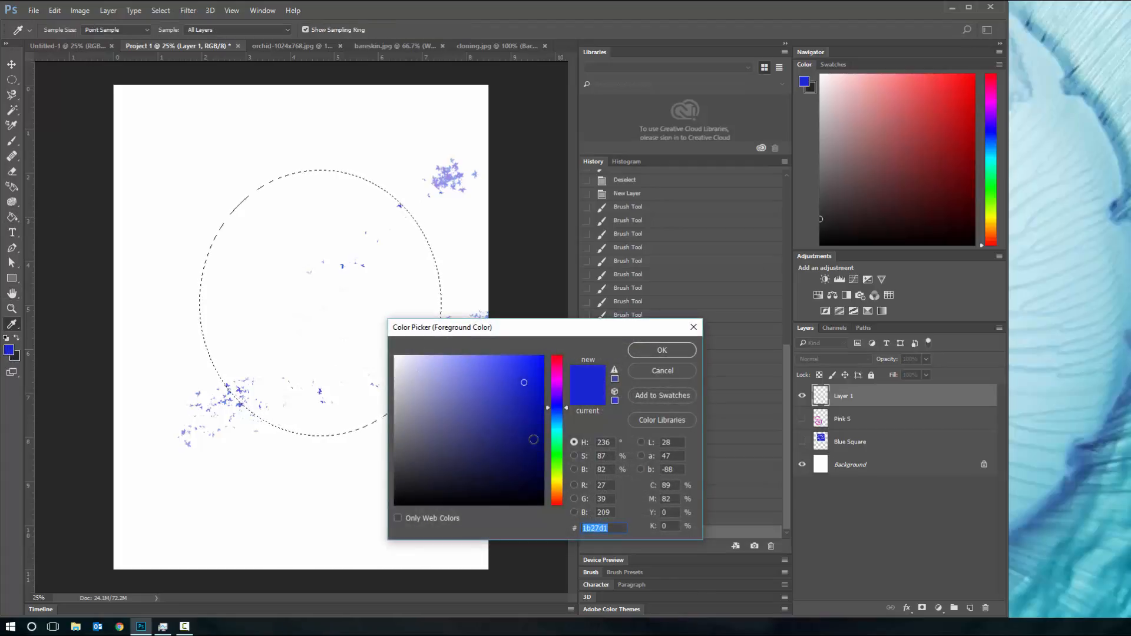
left_click(557, 458)
left_click(677, 351)
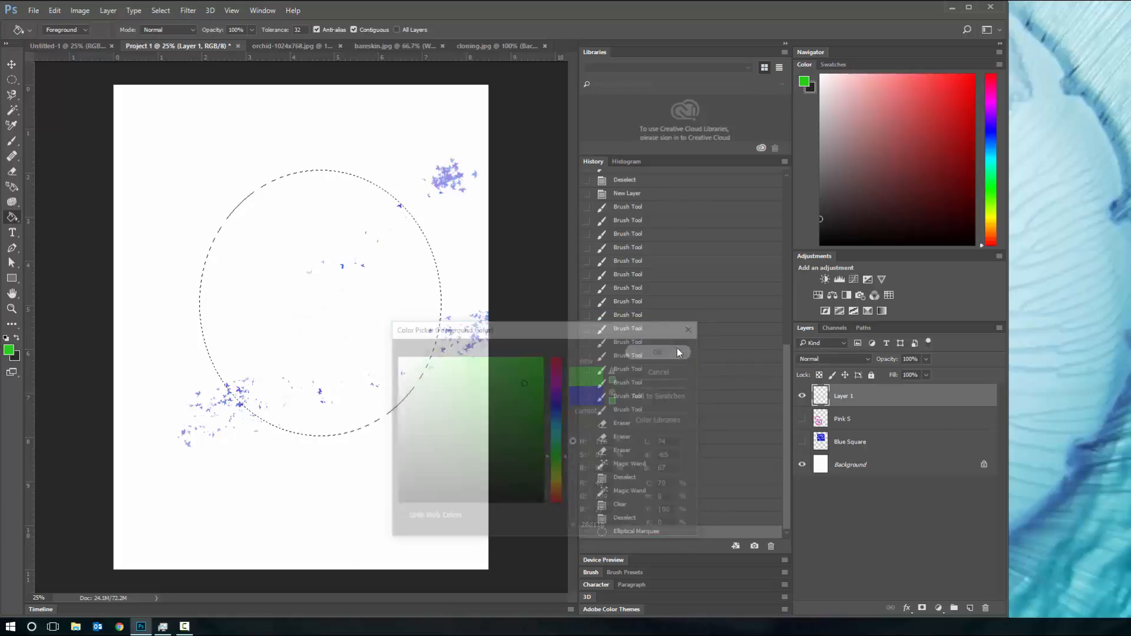
left_click(334, 246)
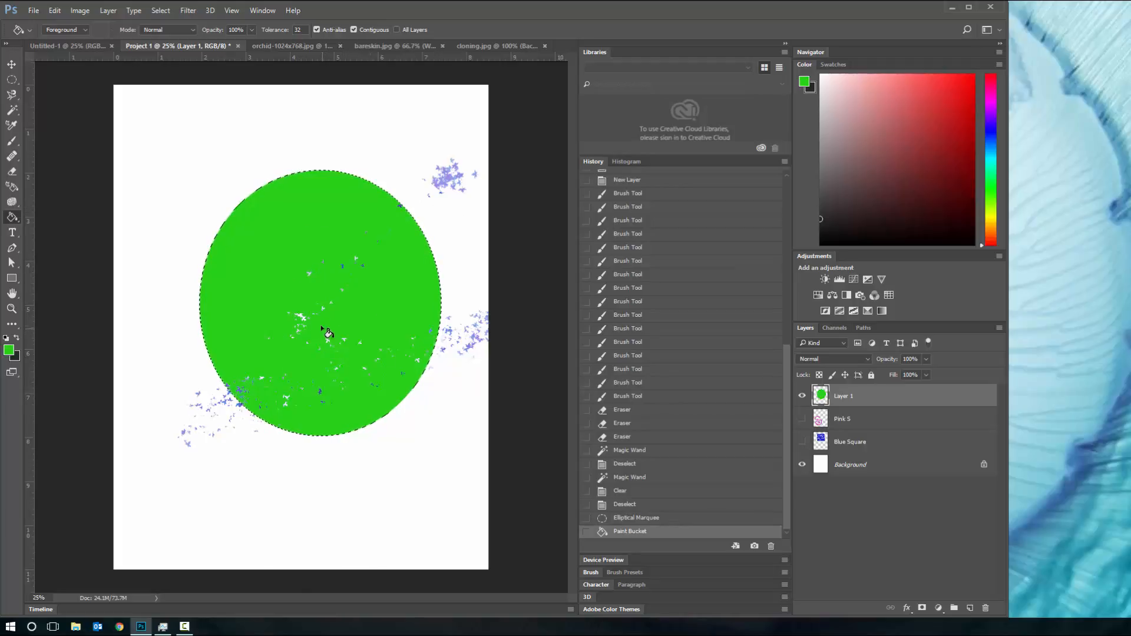
left_click(303, 319)
left_click(351, 390)
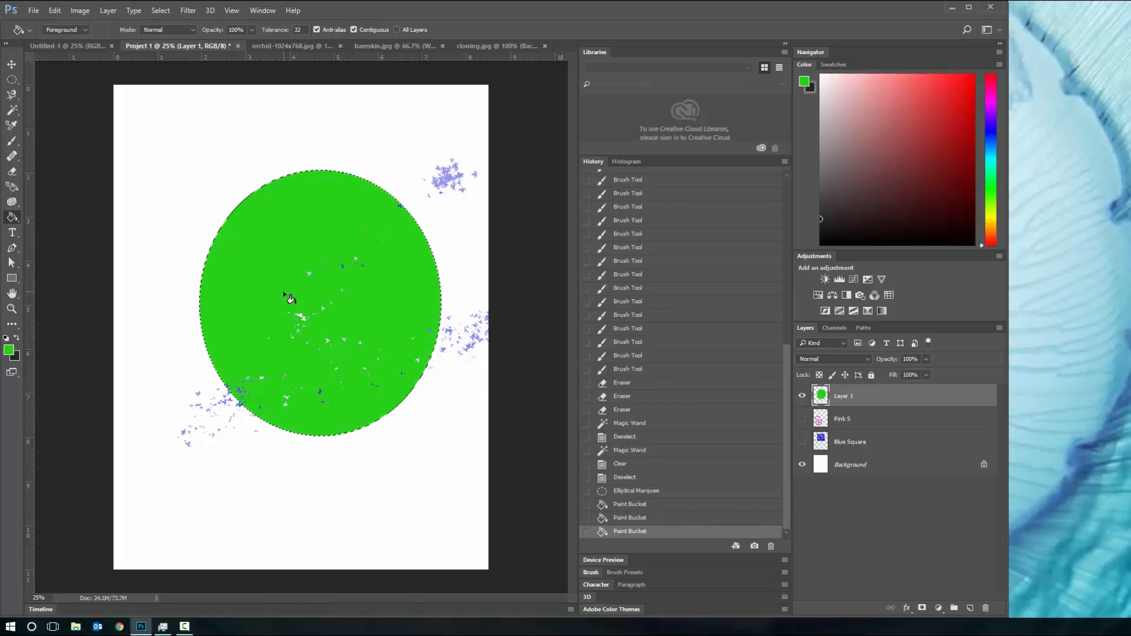
Show the Blue Square layer, hide Layer 1, and clear the elliptical selection
left_click(802, 442)
left_click(802, 396)
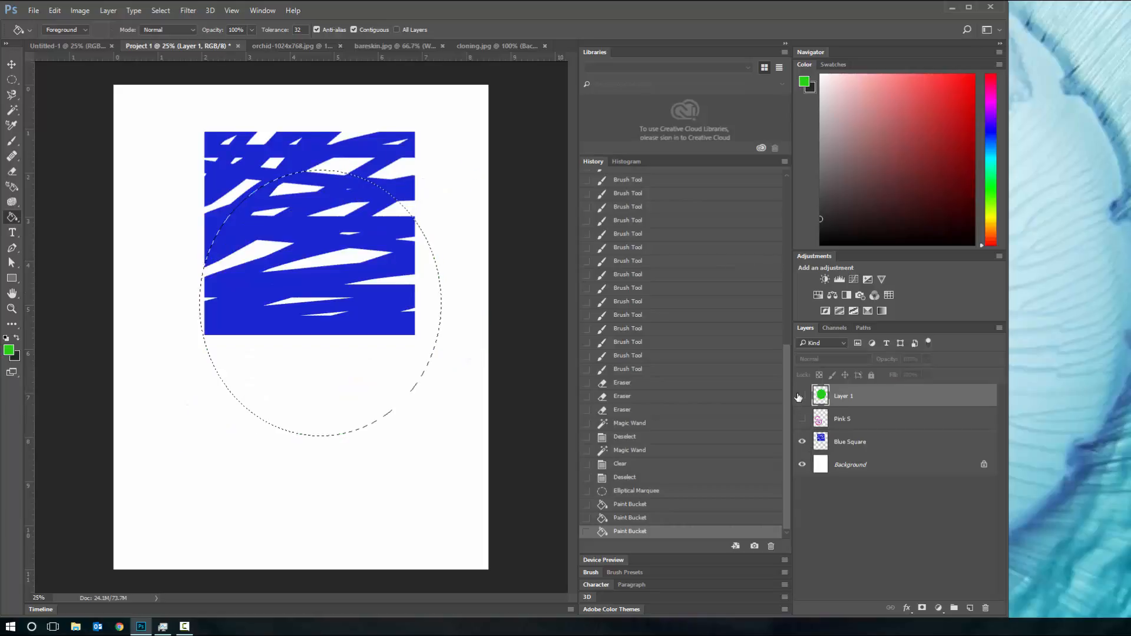
key("ctrl+d")
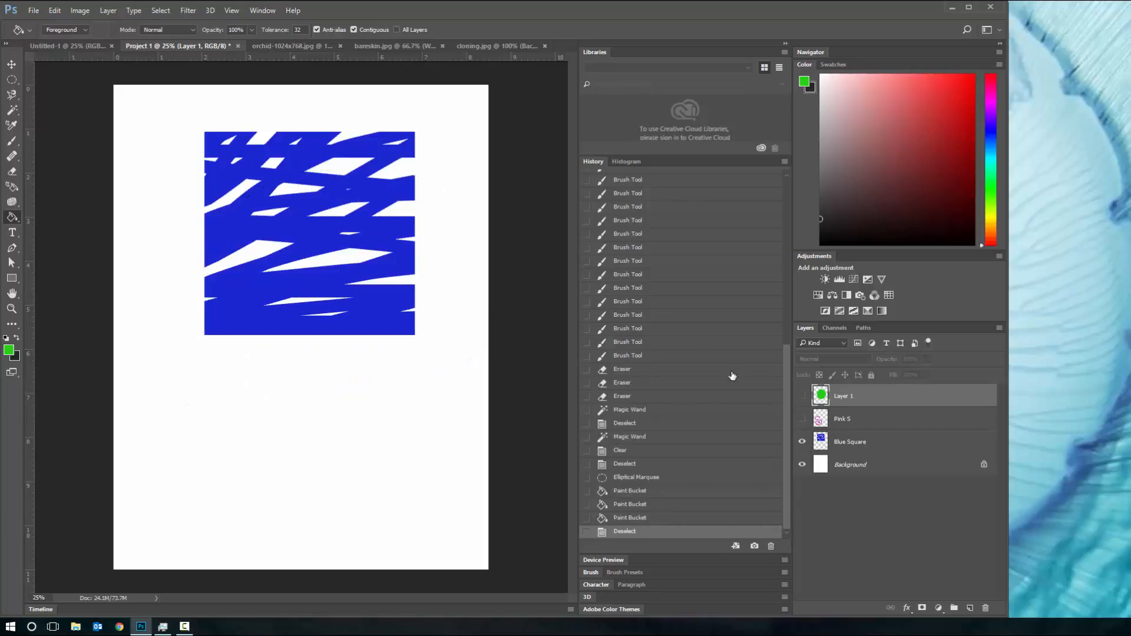
Fill the blue strokes on the Blue Square layer with green using the Paint Bucket, and undo the fill
left_click(904, 452)
left_click(332, 201)
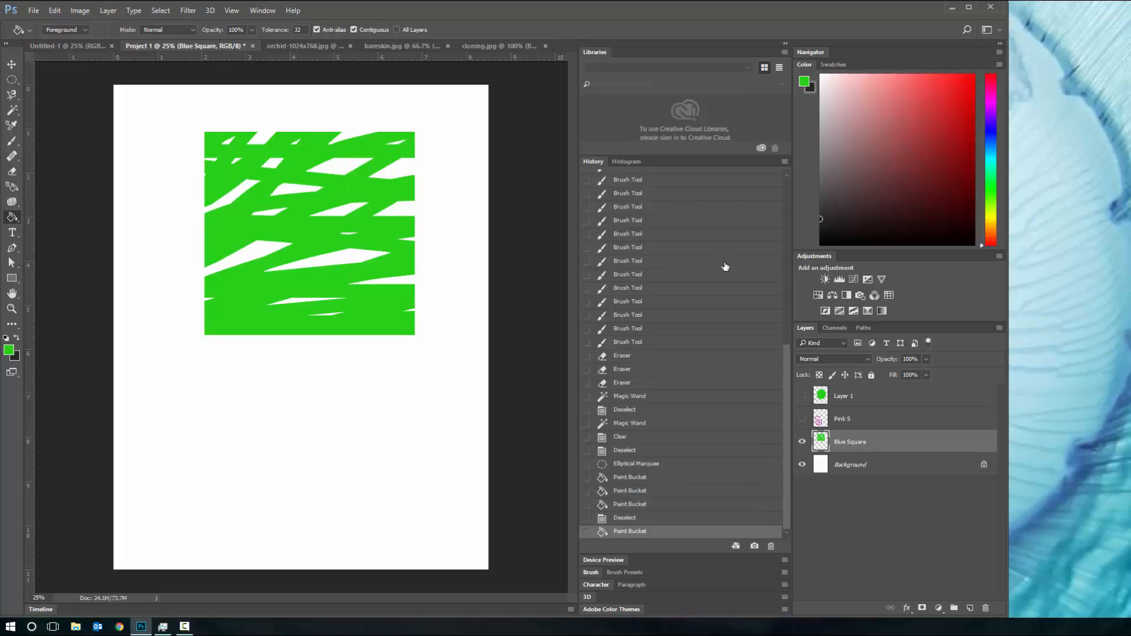
key("ctrl+z")
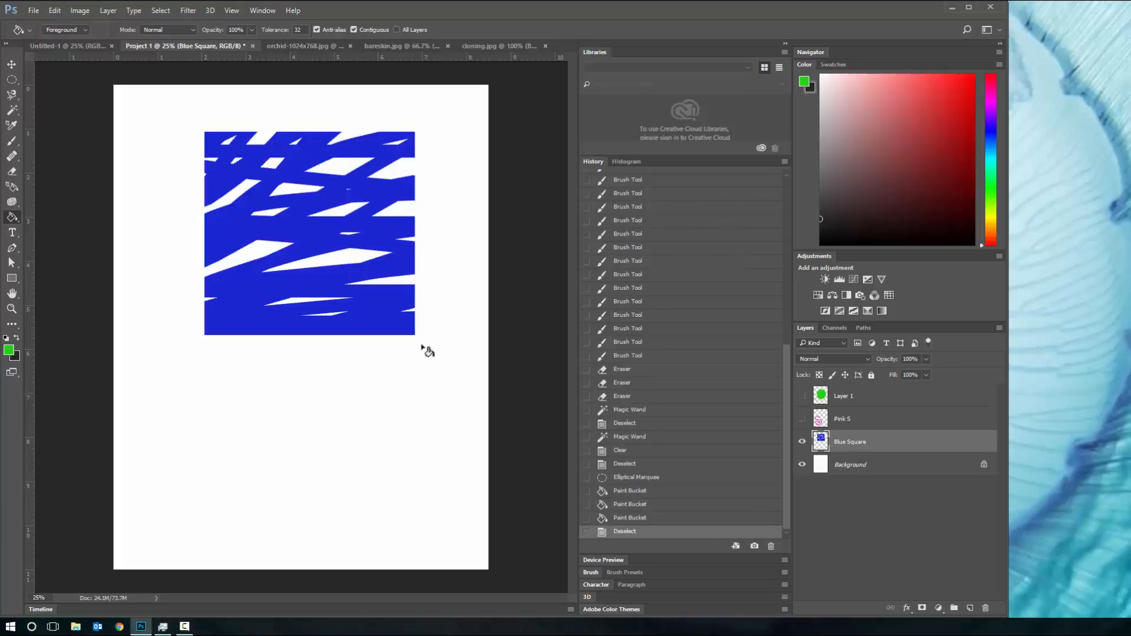
Hide the Blue Square layer, and try a green Paint Bucket fill on the Background layer before undoing it
left_click(802, 442)
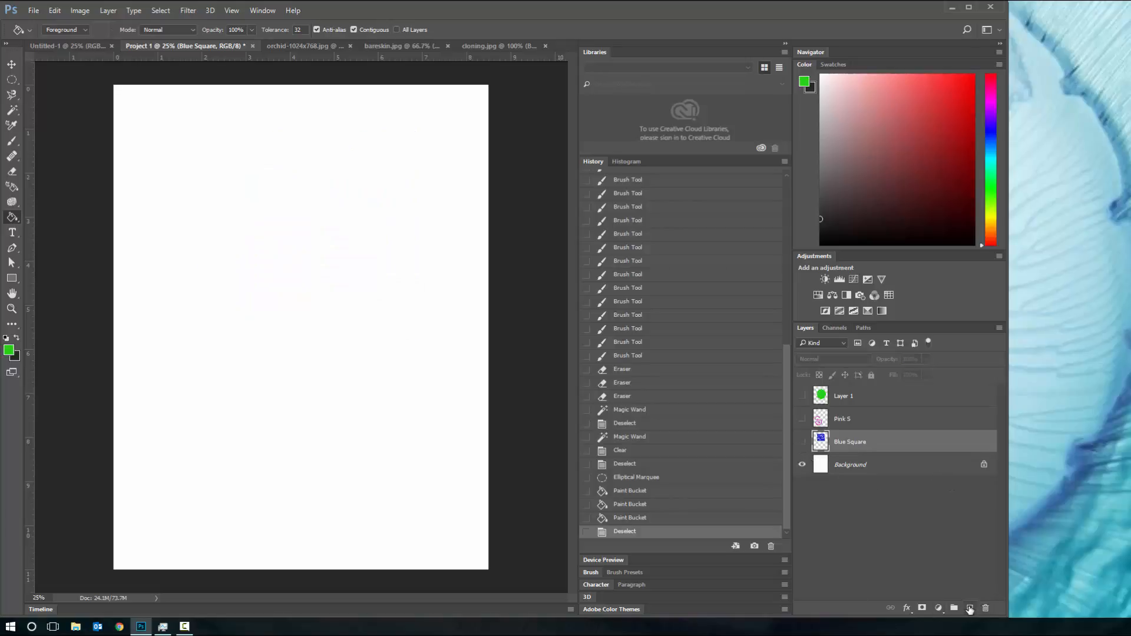
left_click(854, 465)
left_click(305, 316)
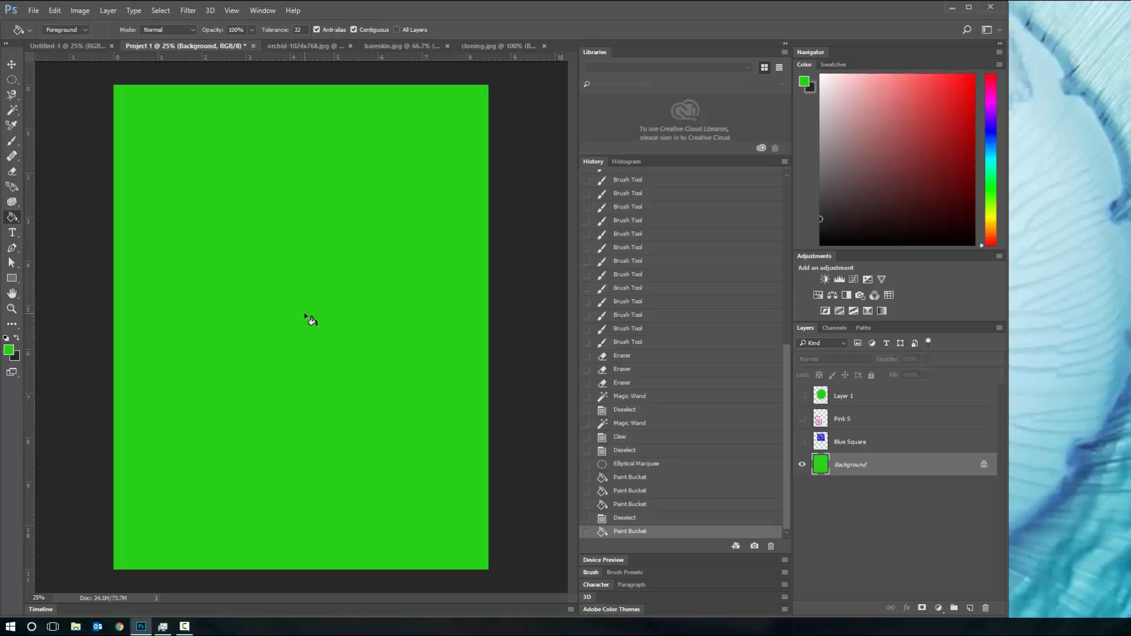
key("ctrl+z")
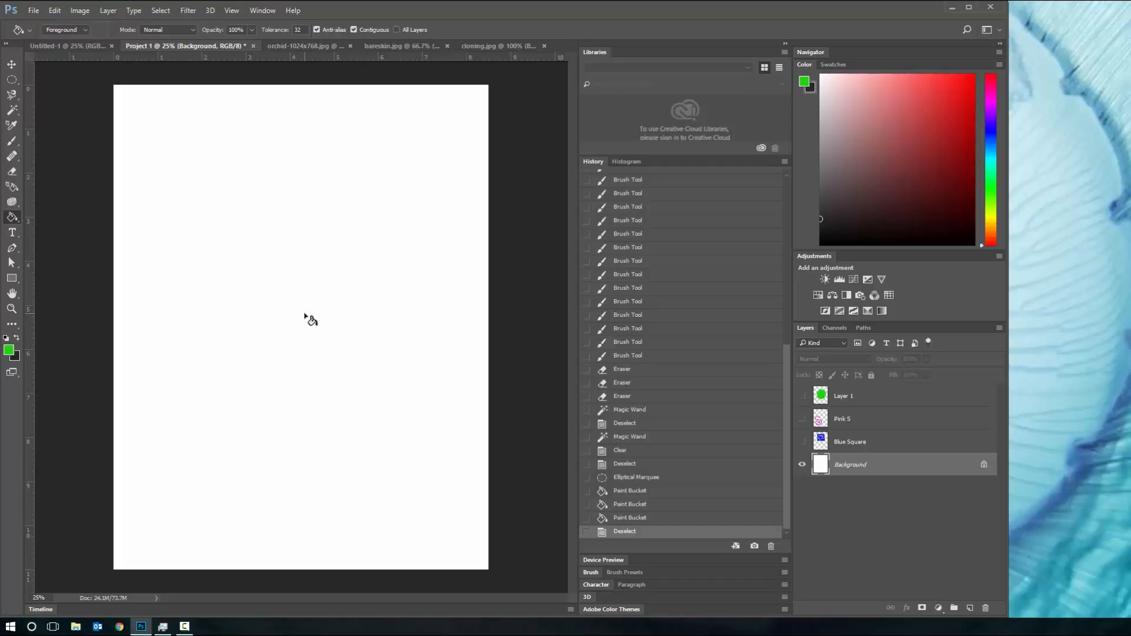
Switch to orchid-1024x768.jpg and clear its selection
left_click(278, 46)
key("ctrl+d")
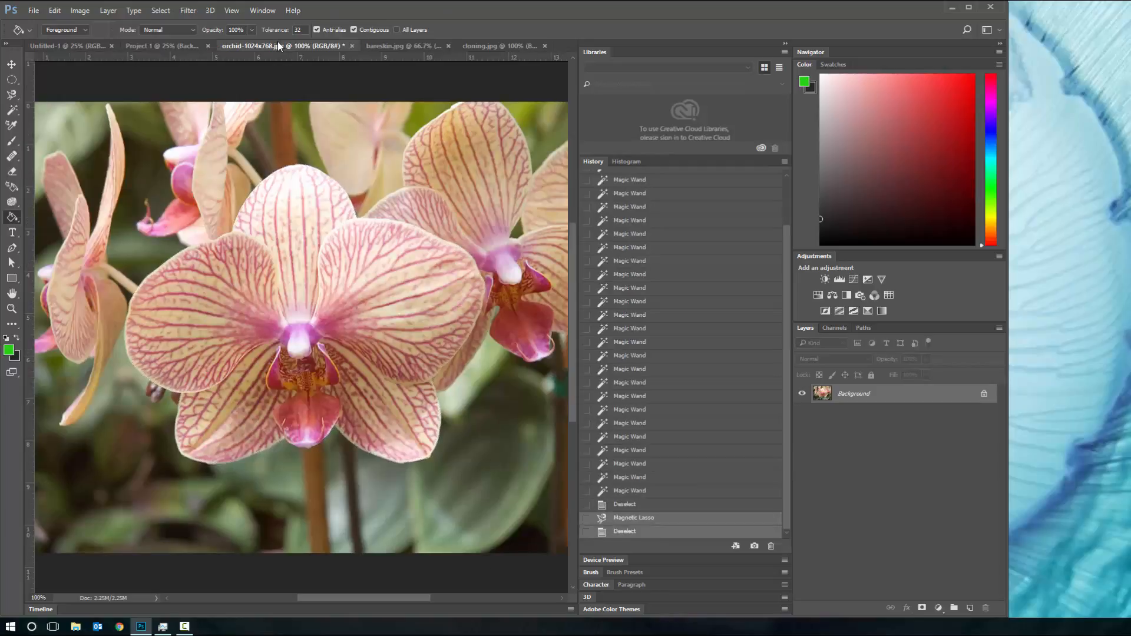
Fill several petal and leaf areas of the orchid photo with green, and revert to the history state before the fills
left_click(293, 265)
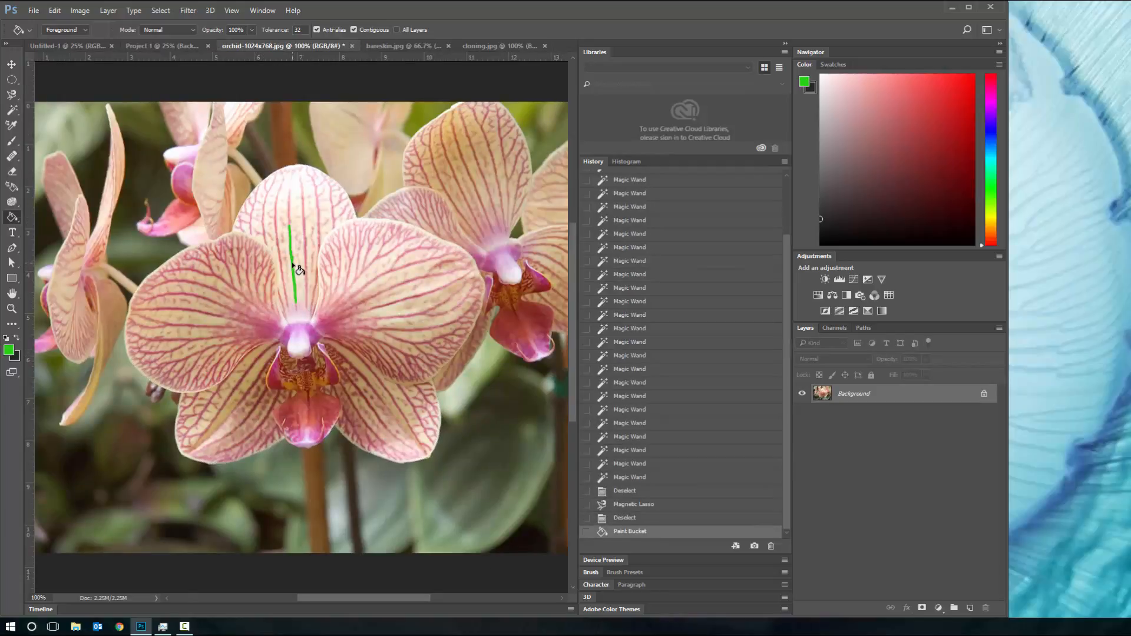
left_click(303, 245)
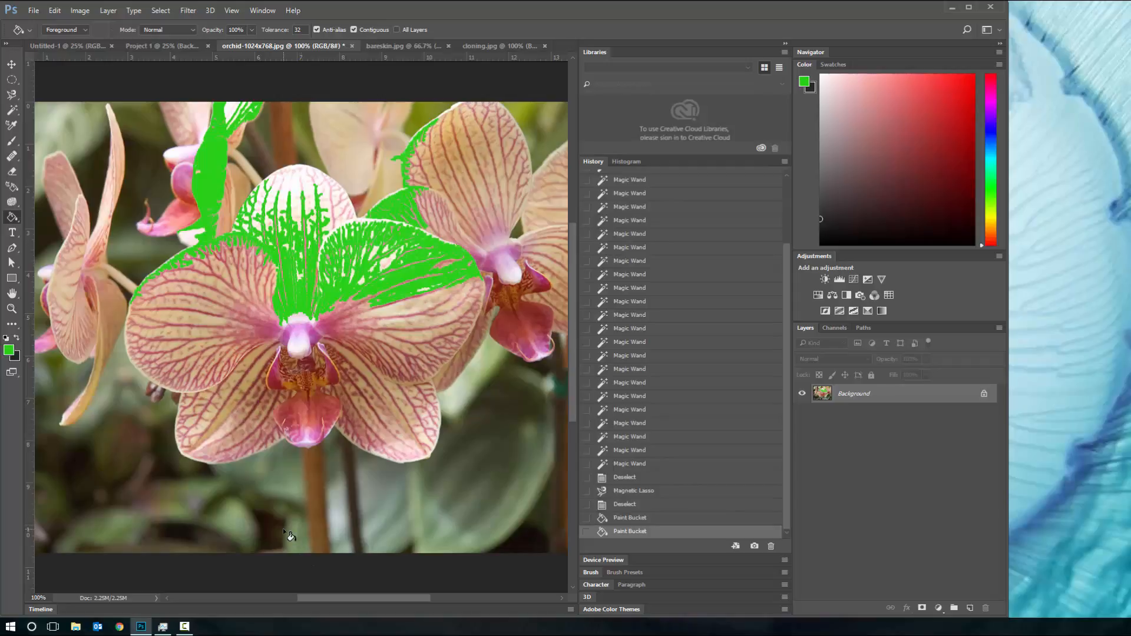
left_click(194, 505)
left_click(459, 466)
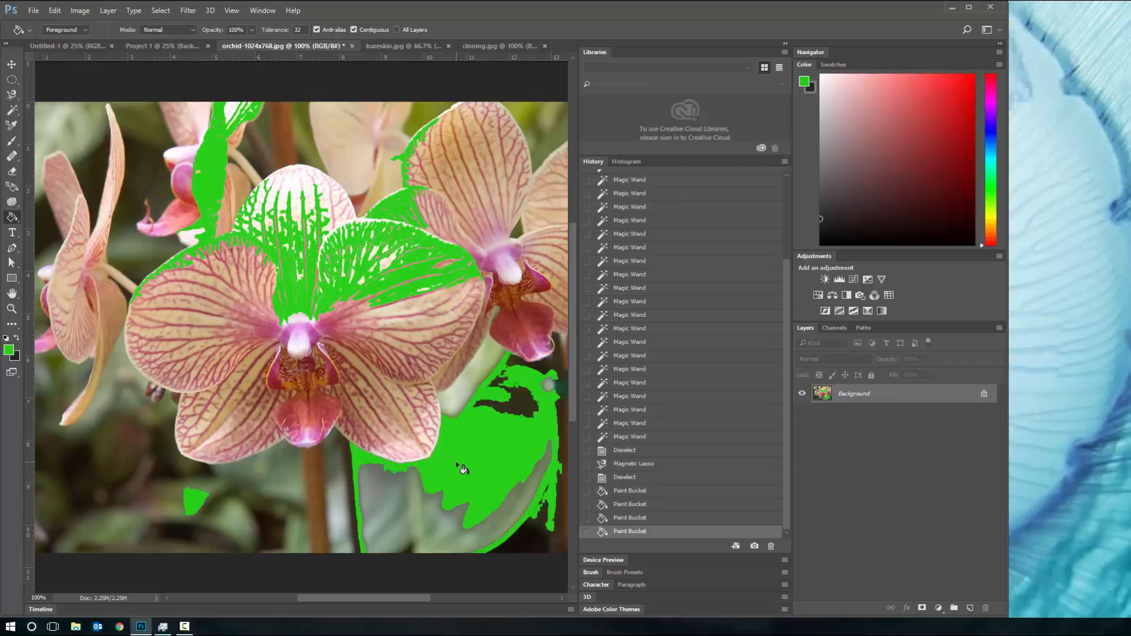
left_click(624, 477)
Return to Project 1, choose the Gradient tool, and select the gradient preset running from foreground to background color
left_click(180, 45)
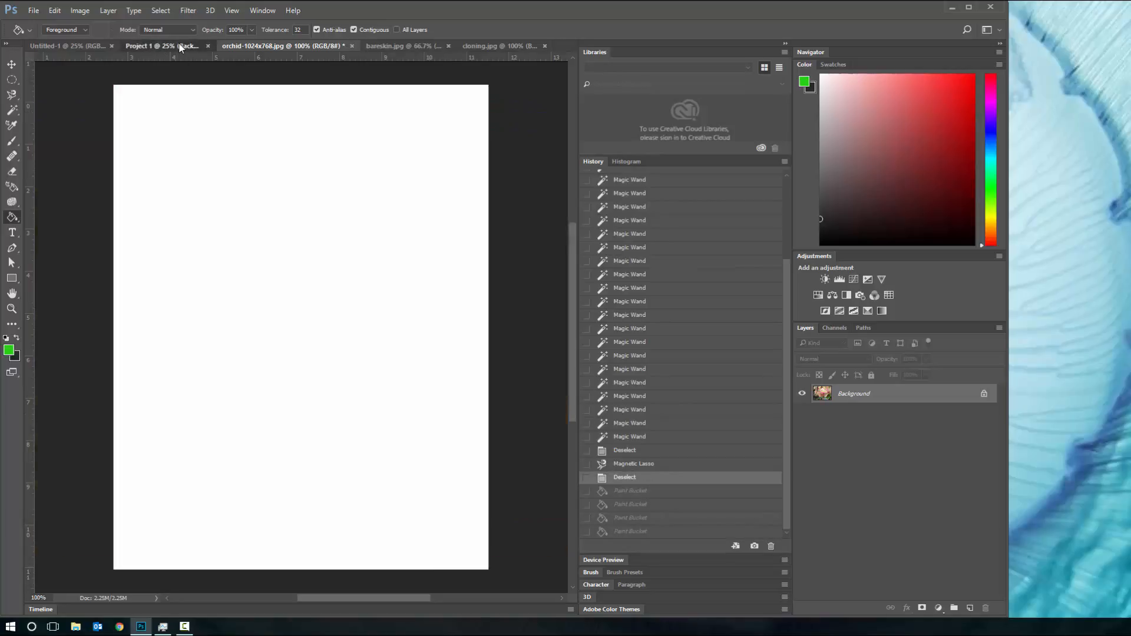
right_click(9, 222)
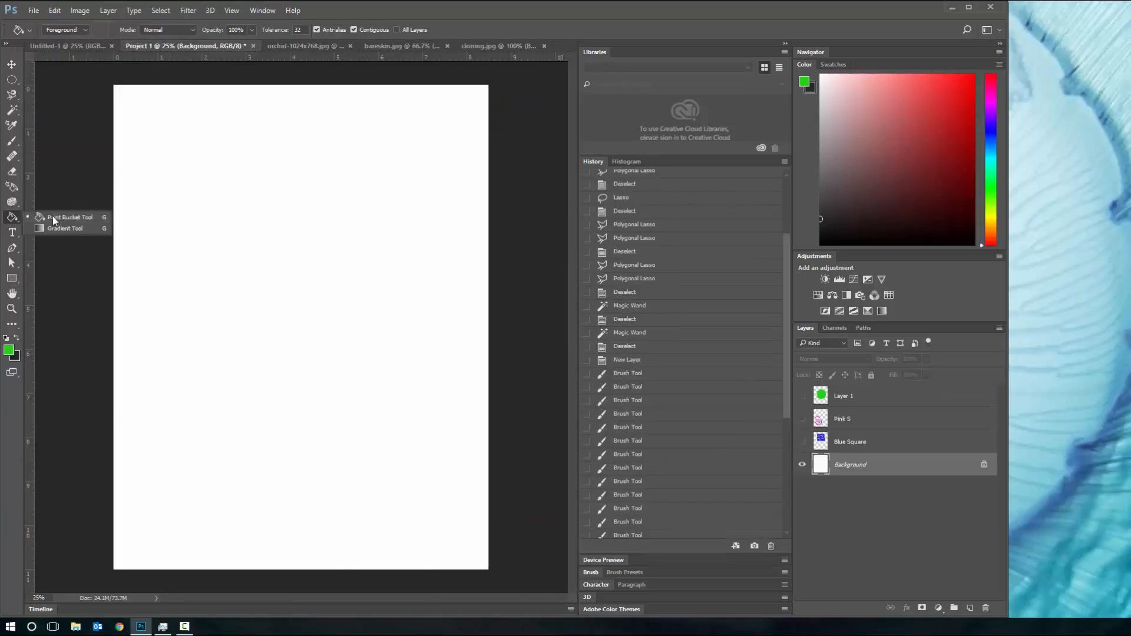
left_click(56, 216)
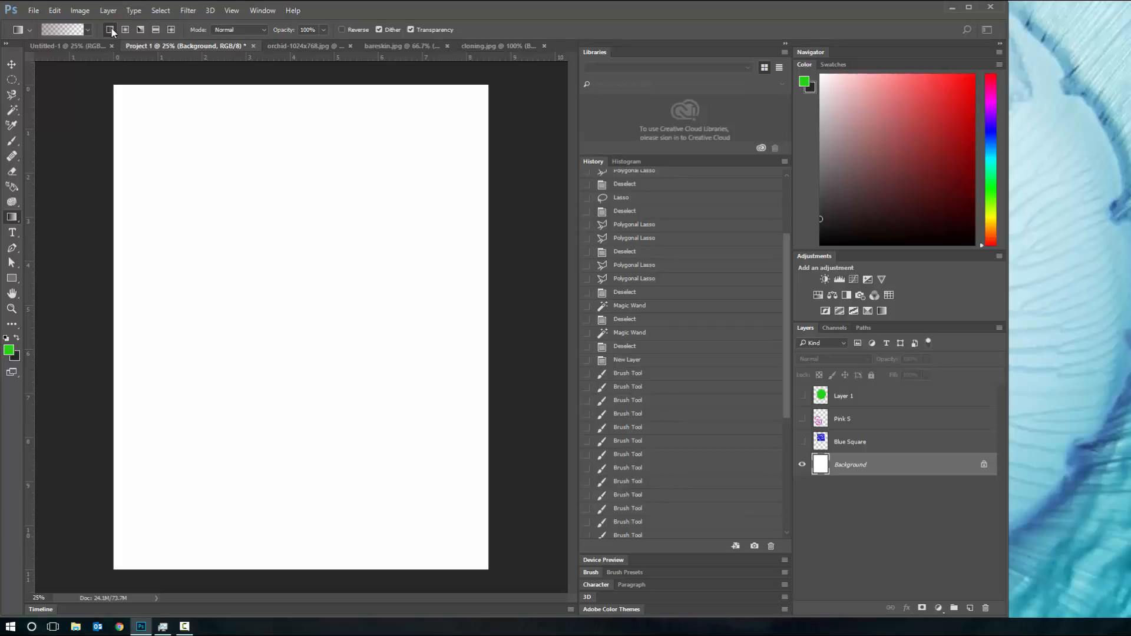
left_click(89, 29)
left_click(22, 54)
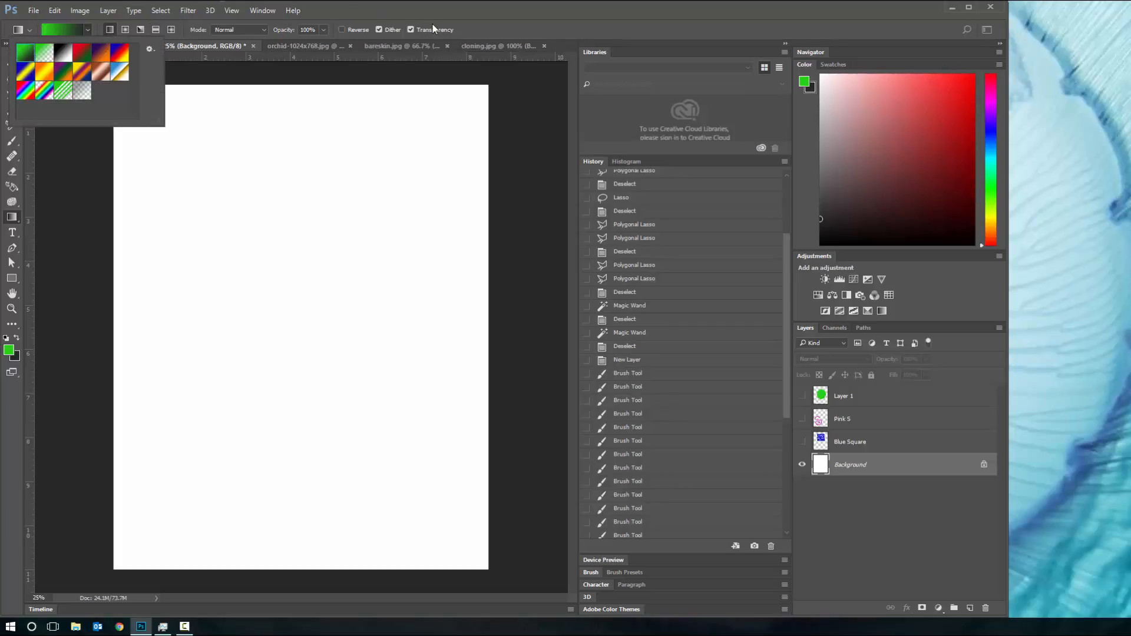
left_click(432, 23)
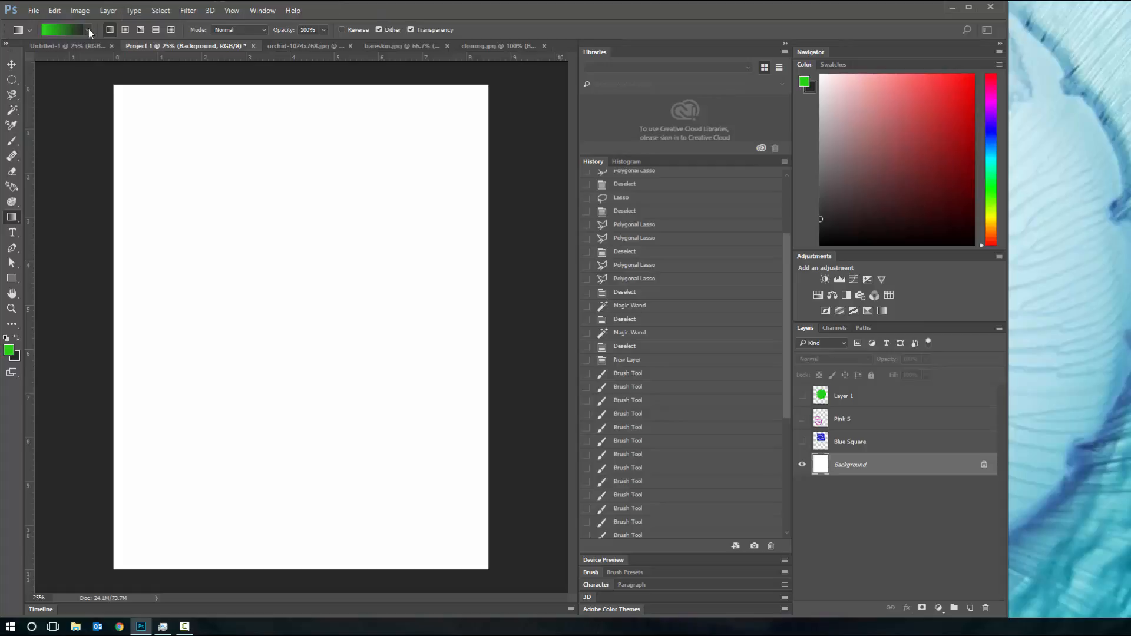
Set the background color to dark red aa0c0c
left_click(15, 356)
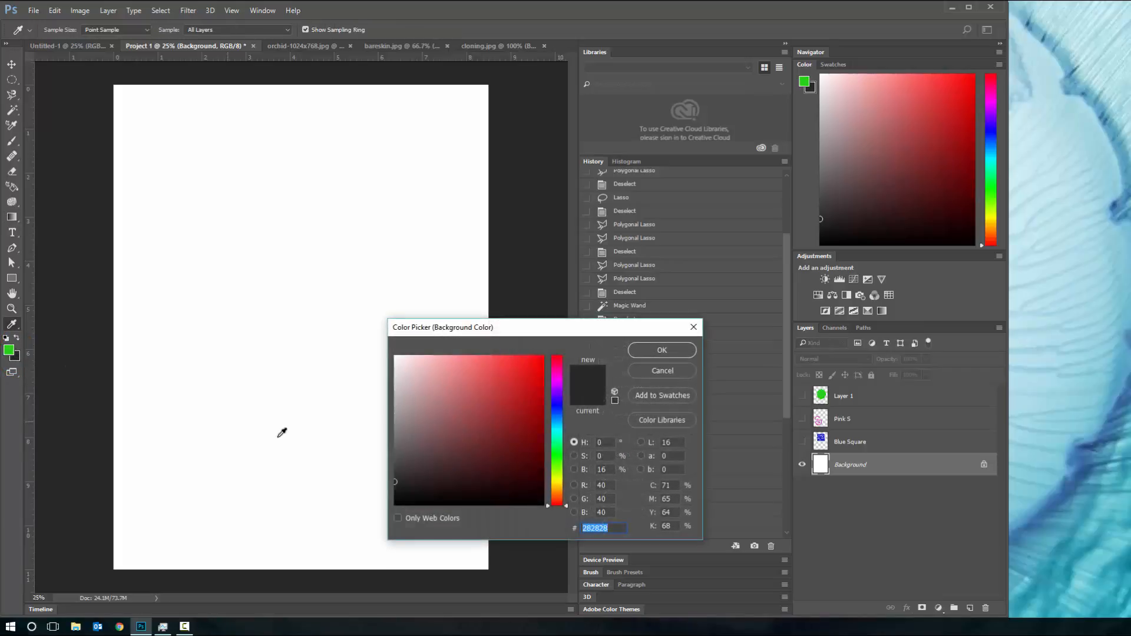
left_click_drag(462, 426, 533, 406)
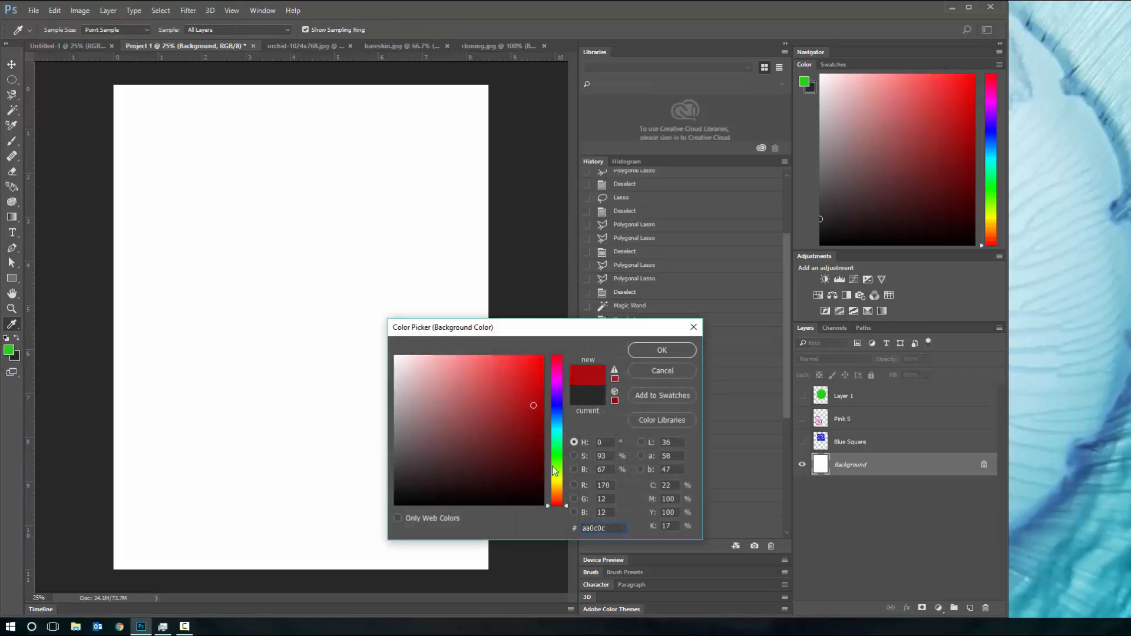
left_click(638, 348)
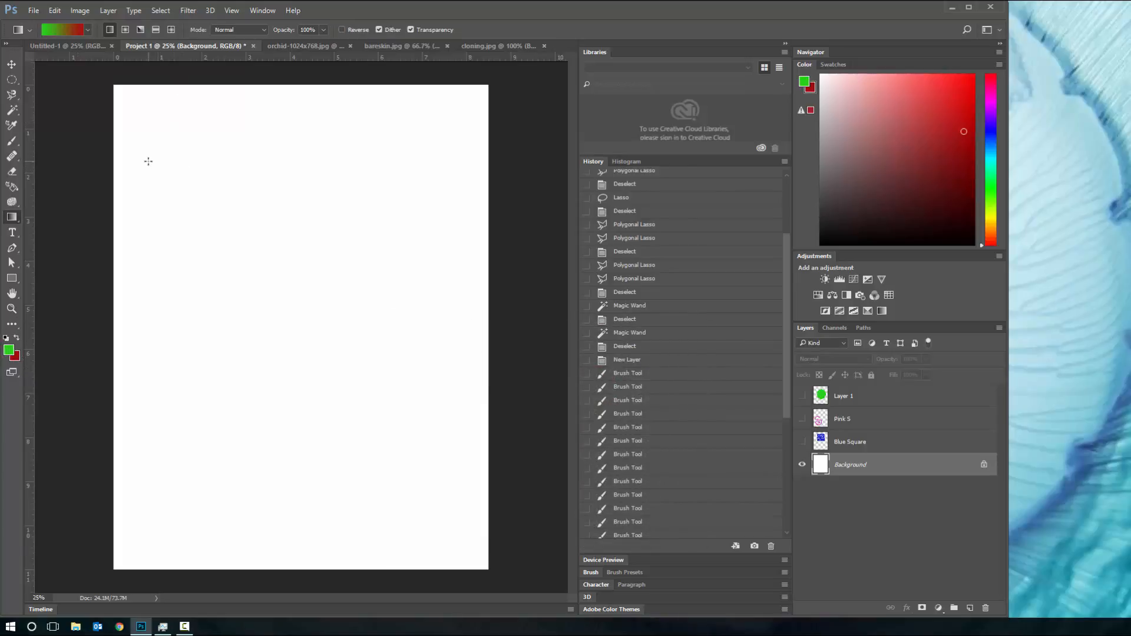
Apply green-to-red linear gradients to the Background layer, one across a long diagonal and two over progressively shorter distances
left_click_drag(148, 161, 456, 479)
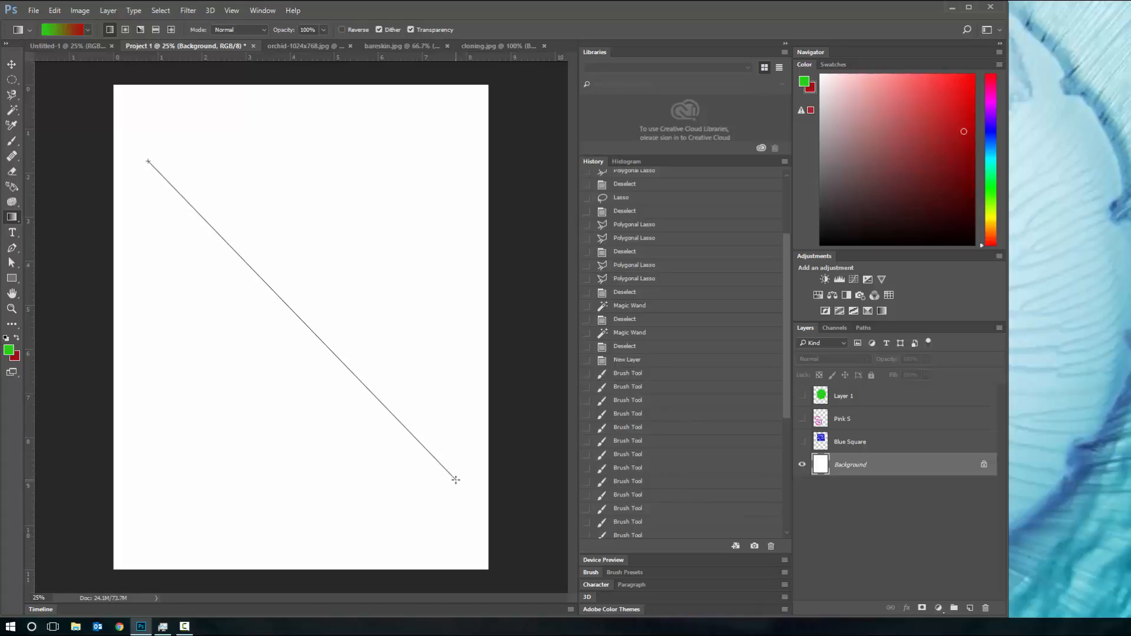
left_click_drag(456, 479, 452, 488)
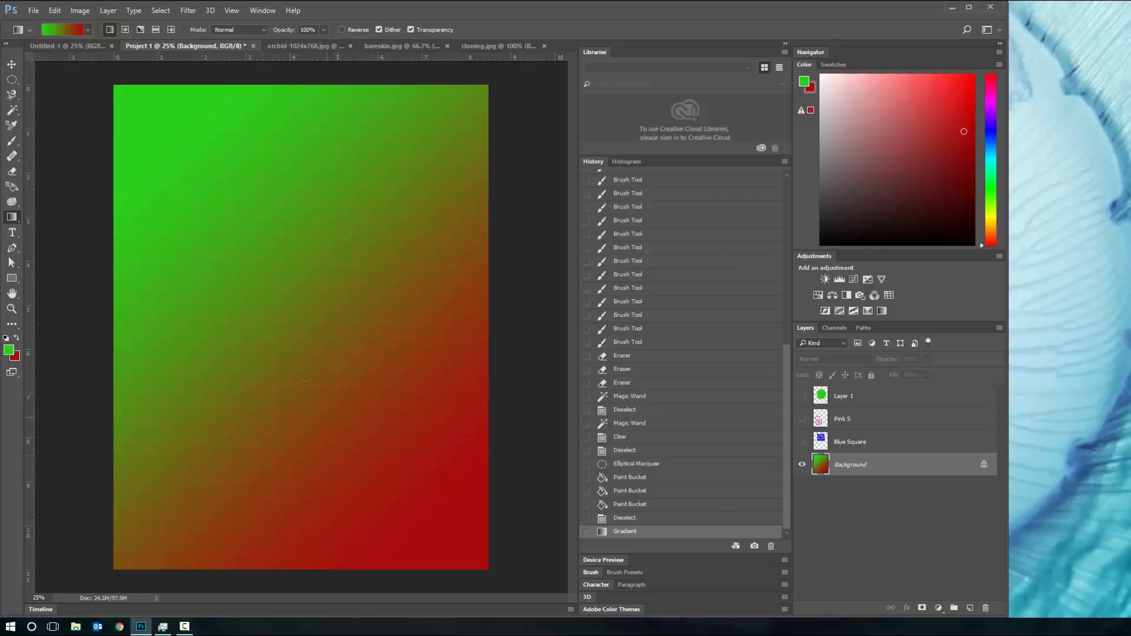
left_click_drag(241, 294, 268, 321)
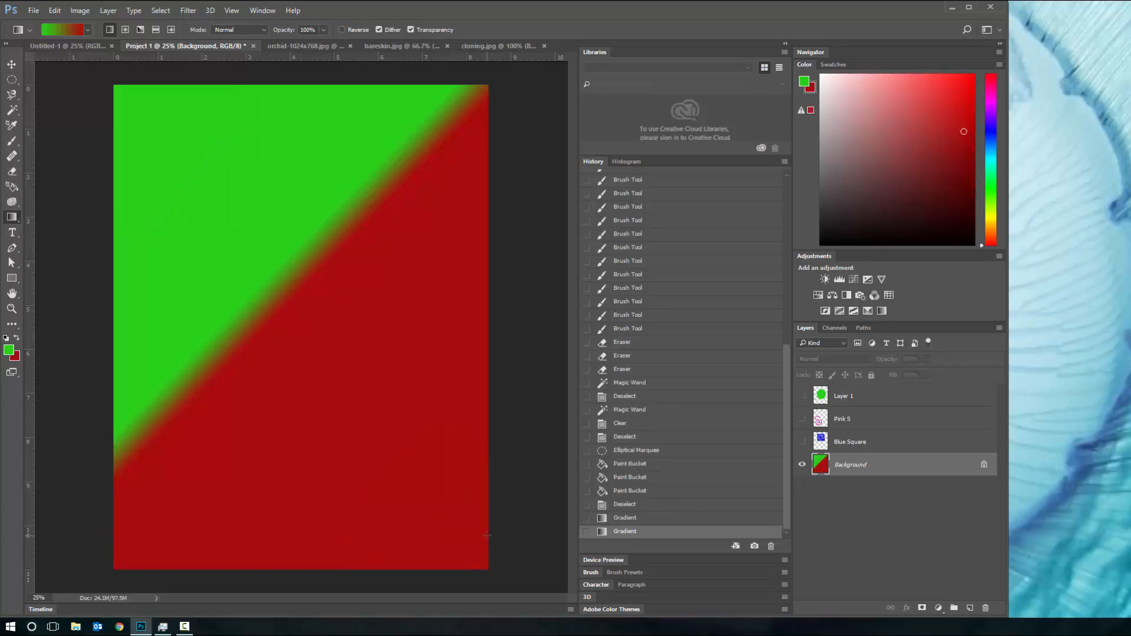
left_click_drag(361, 455, 371, 461)
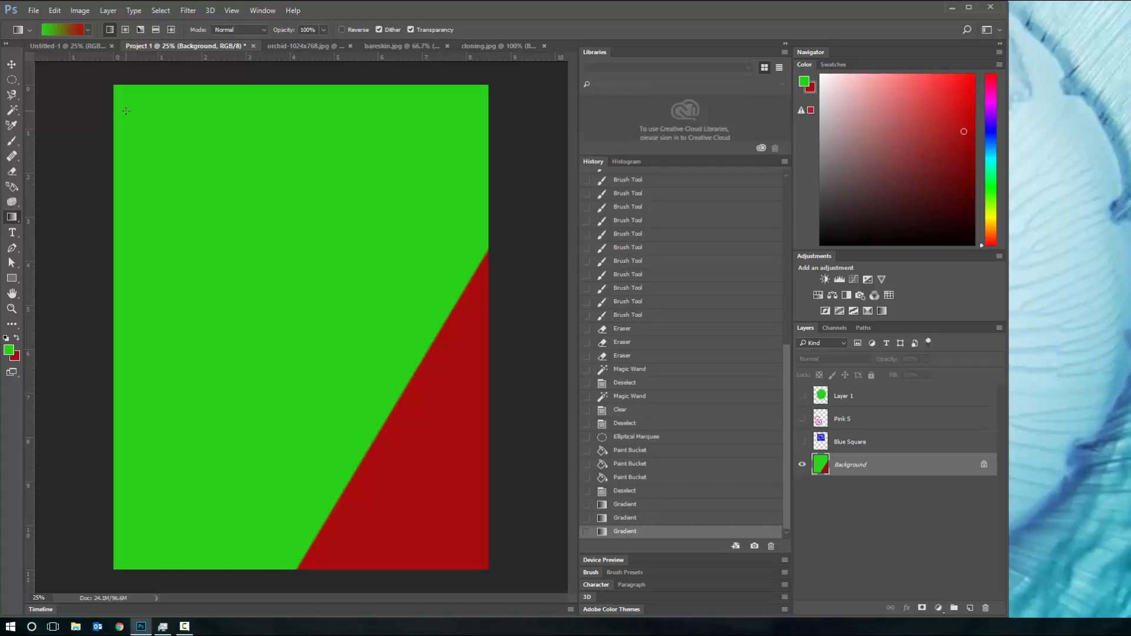
Apply one long diagonal green-to-red linear gradient to the Background layer, followed by radial gradients of different sizes and centers
left_click_drag(126, 111, 642, 458)
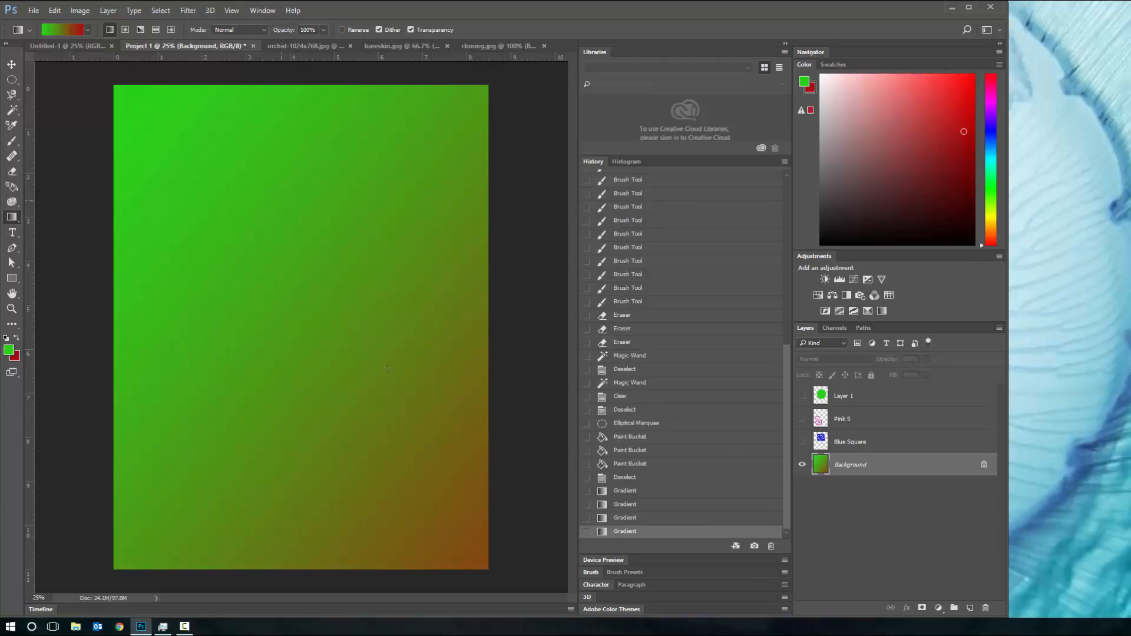
left_click(125, 29)
left_click_drag(272, 239, 349, 365)
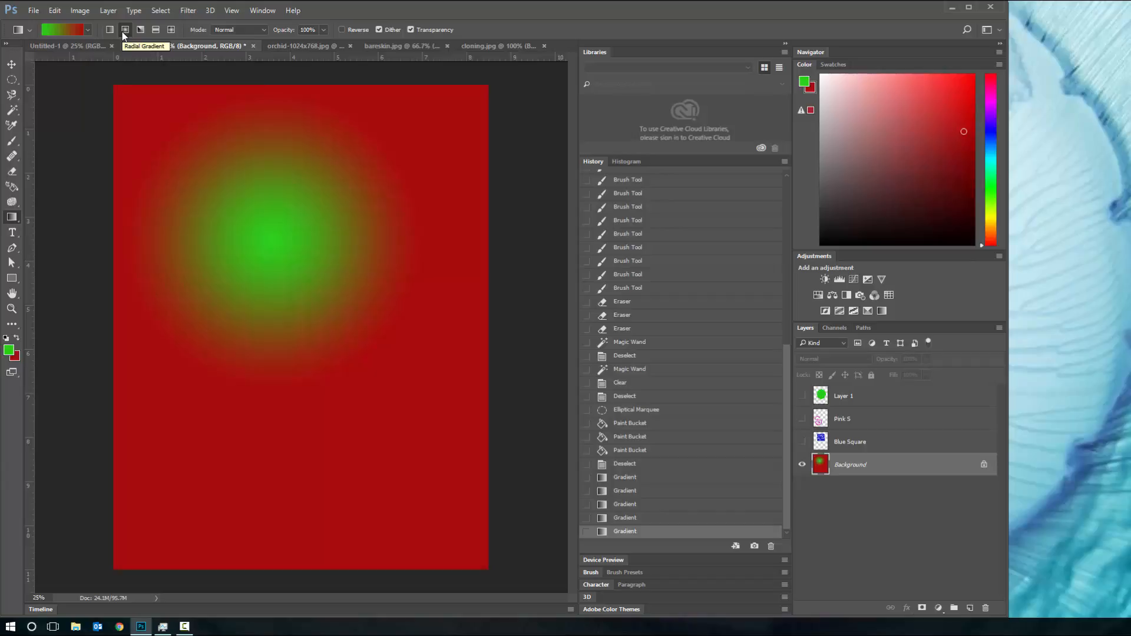
left_click_drag(273, 299, 419, 507)
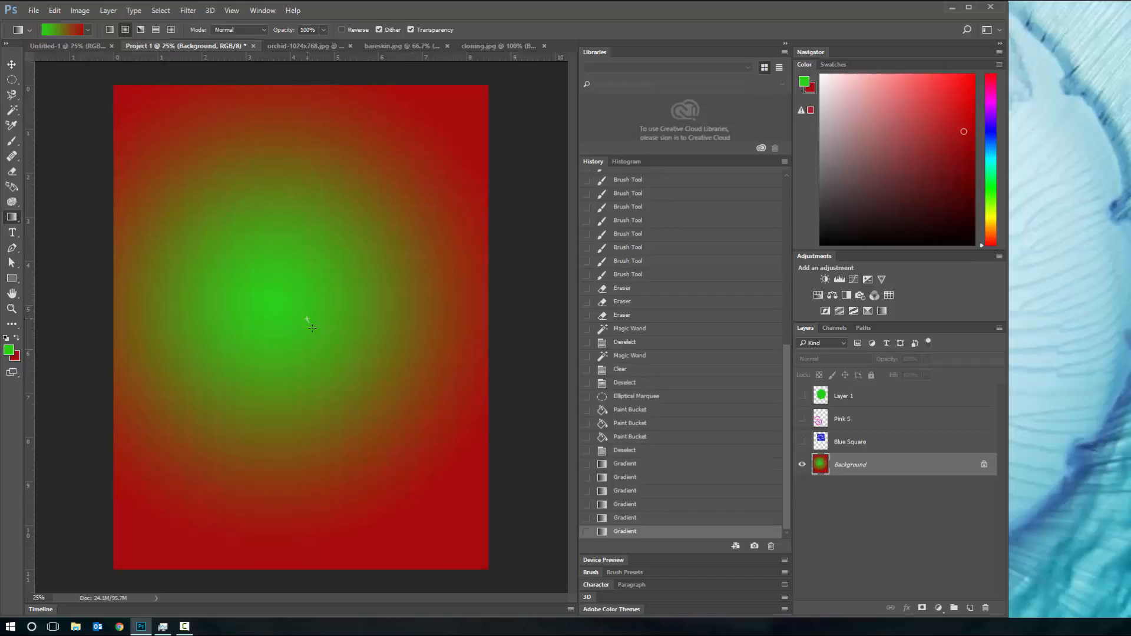
left_click_drag(313, 328, 314, 329)
left_click_drag(422, 409, 239, 223)
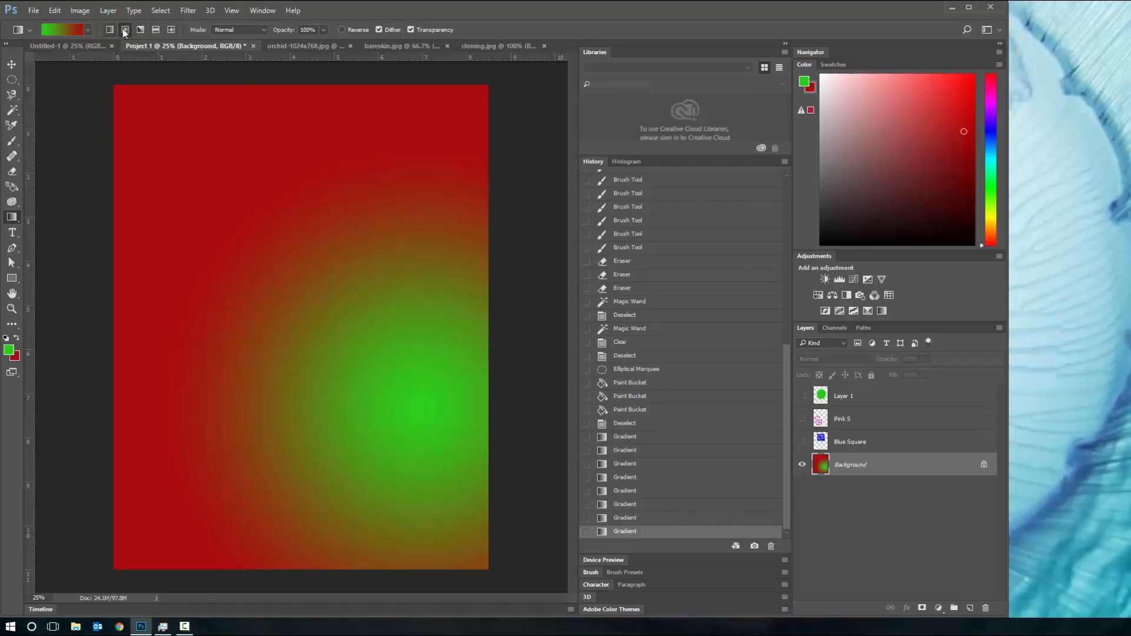
Apply green-to-red diamond gradients to the Background layer at different sizes and rotations
left_click(172, 30)
left_click_drag(246, 236, 420, 400)
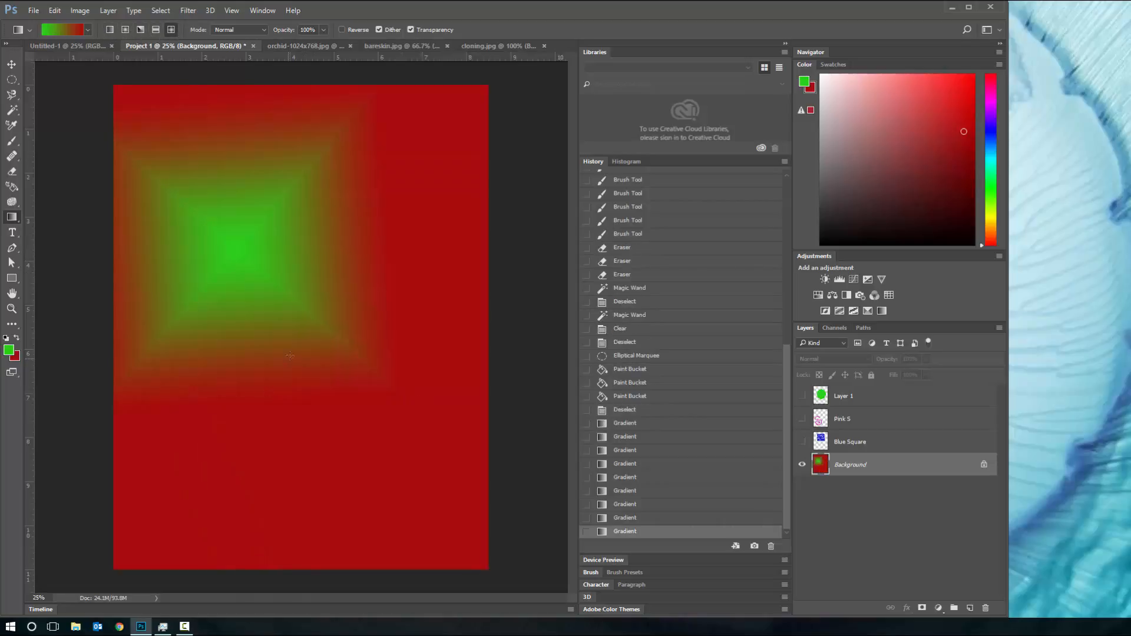
left_click_drag(290, 356, 271, 434)
left_click_drag(295, 209, 382, 341)
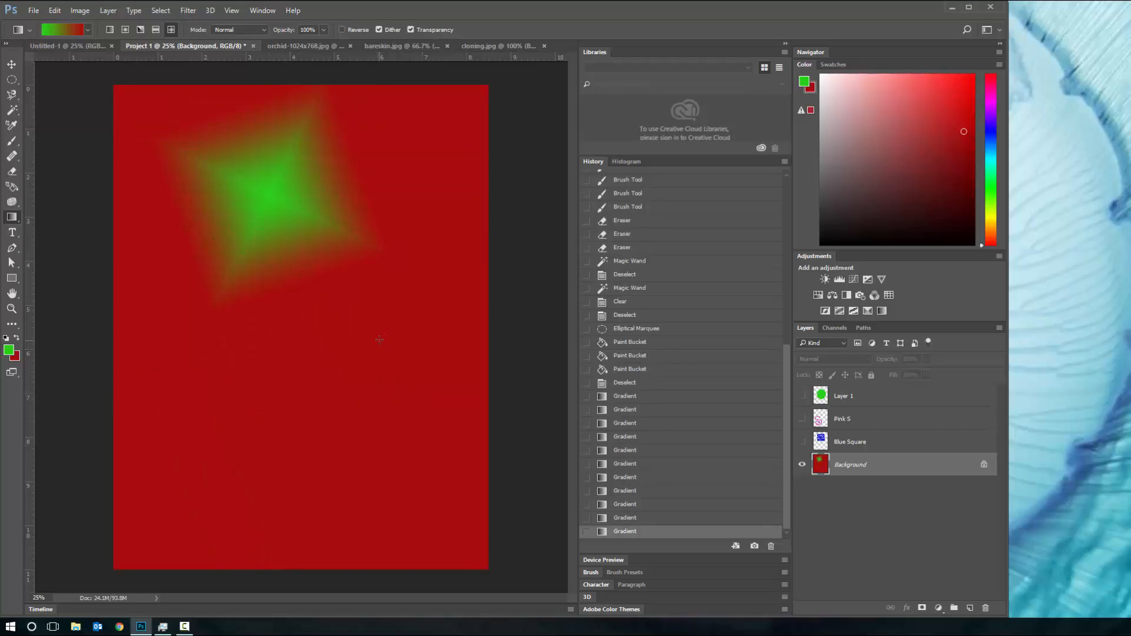
Choose the opaque rainbow spectrum preset and apply a small tilted diamond gradient in the upper-left area of the page
left_click(87, 30)
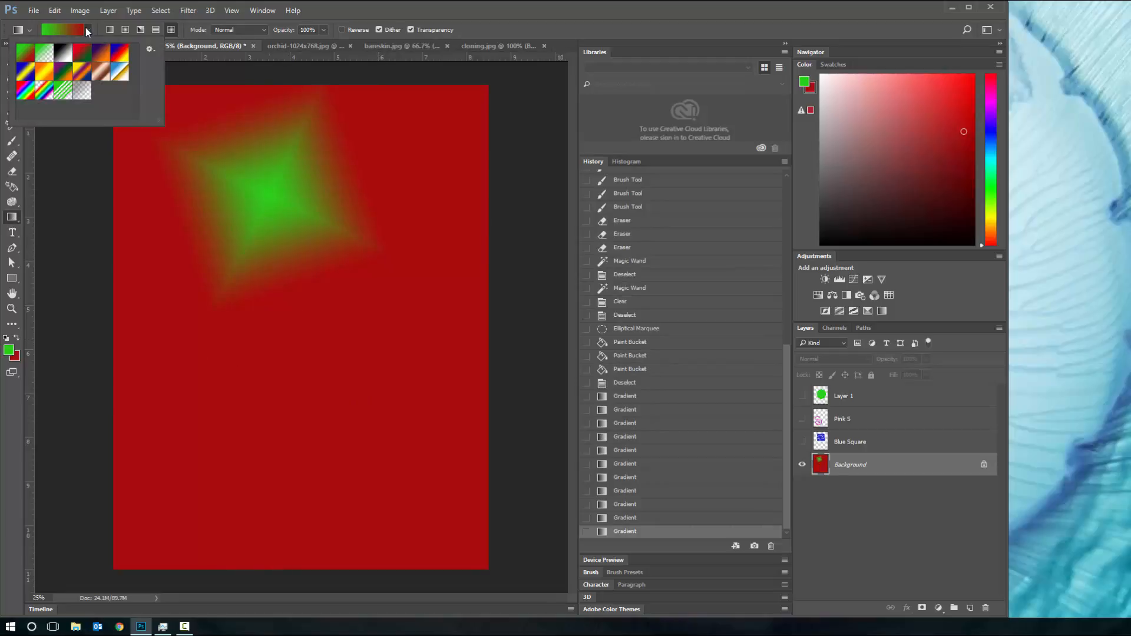
left_click(28, 90)
left_click_drag(237, 219, 266, 332)
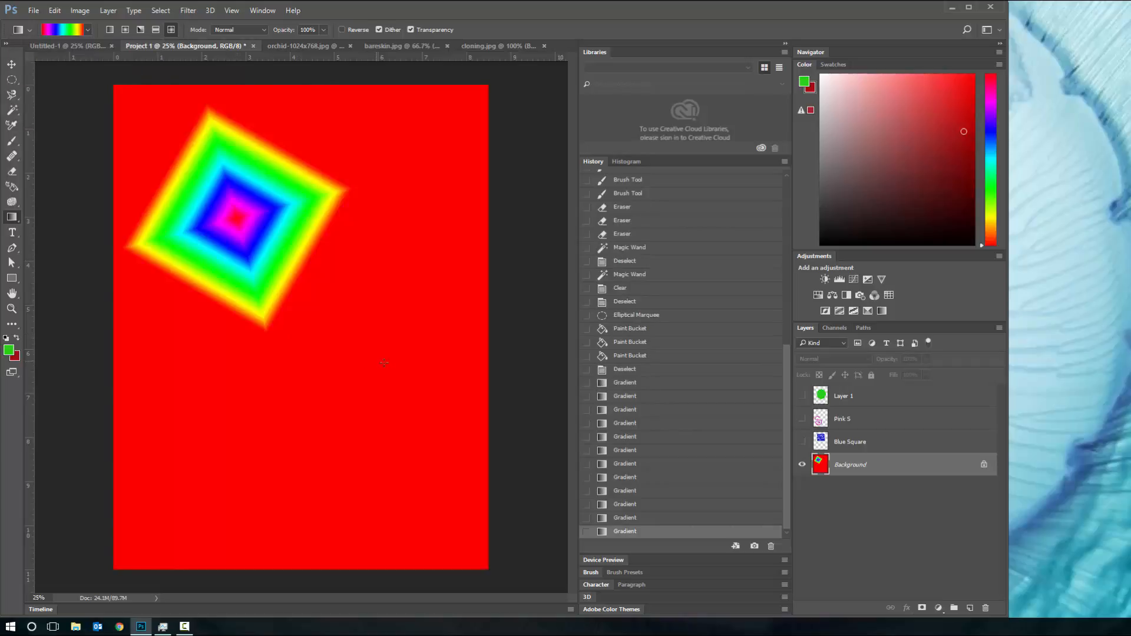
With the transparent rainbow preset, apply a large and a small diamond gradient plus a diagonal linear band across the page
left_click(87, 30)
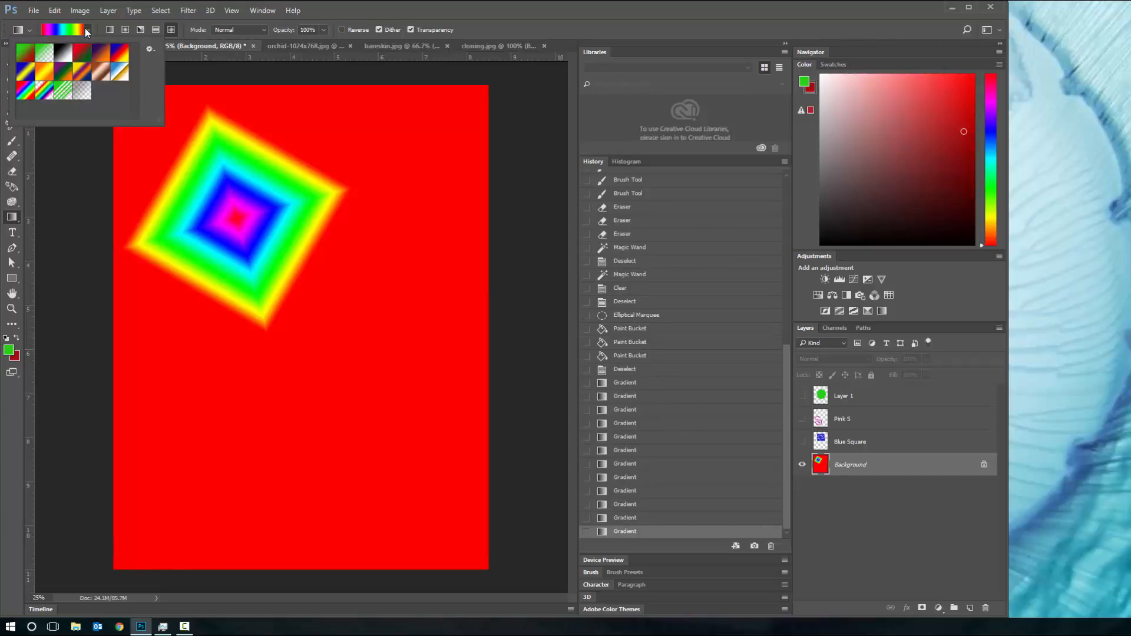
left_click(47, 95)
left_click(358, 370)
left_click_drag(358, 370, 172, 373)
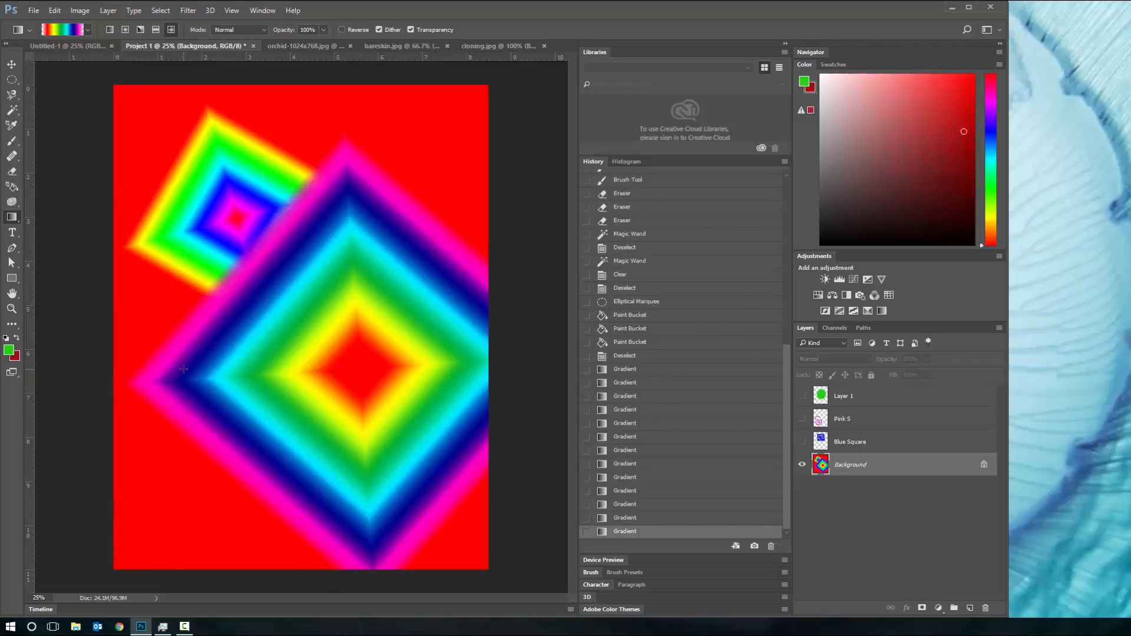
left_click_drag(188, 203, 189, 280)
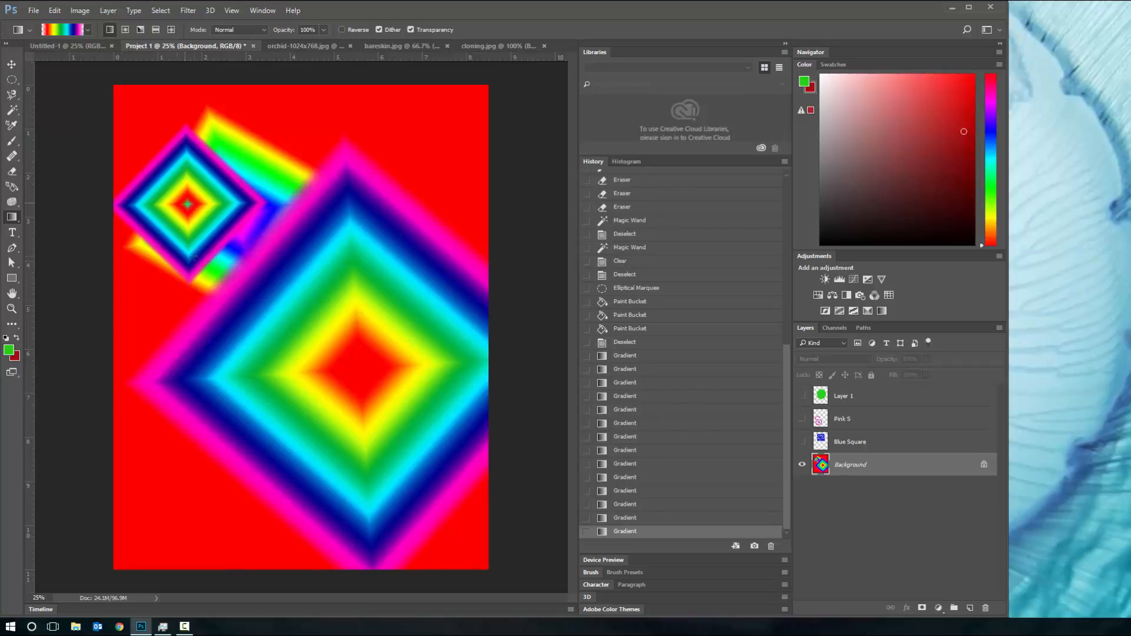
left_click_drag(185, 203, 363, 324)
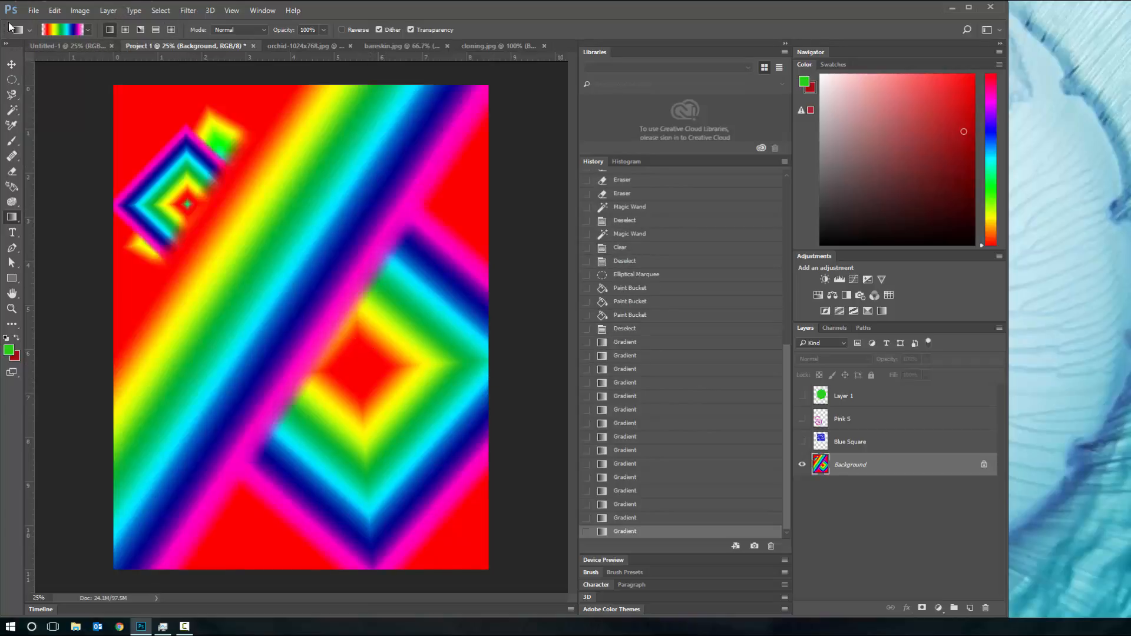
Apply the blue, white and gold preset as linear gradients, ending with a vertical one that forms a horizon across the upper half
left_click(89, 30)
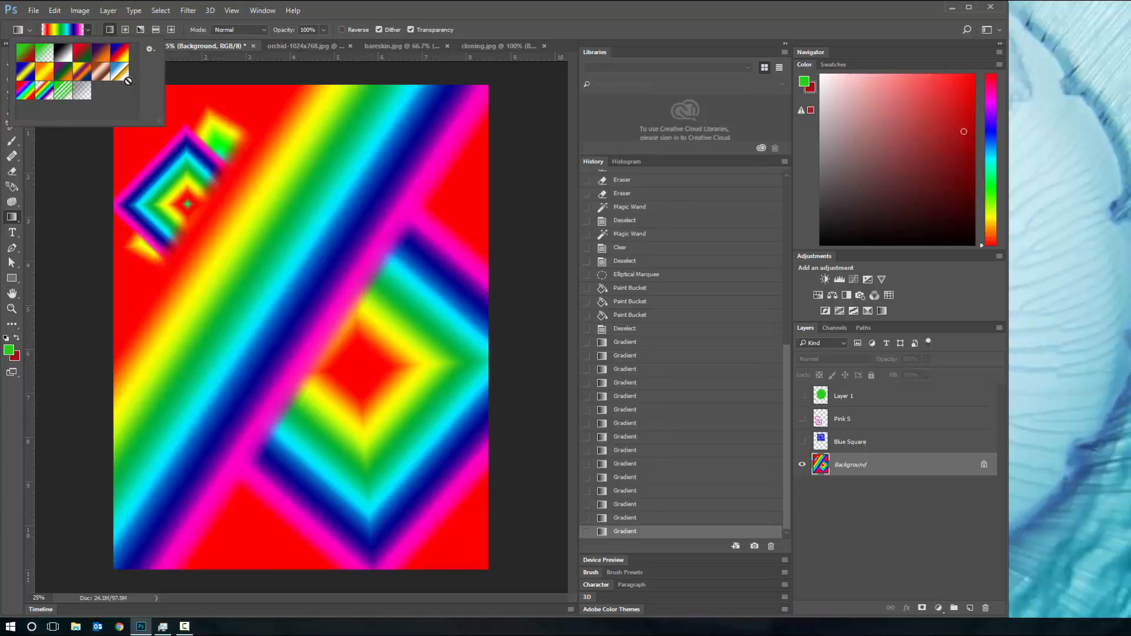
left_click(125, 77)
left_click_drag(318, 247, 292, 323)
left_click_drag(358, 363, 279, 500)
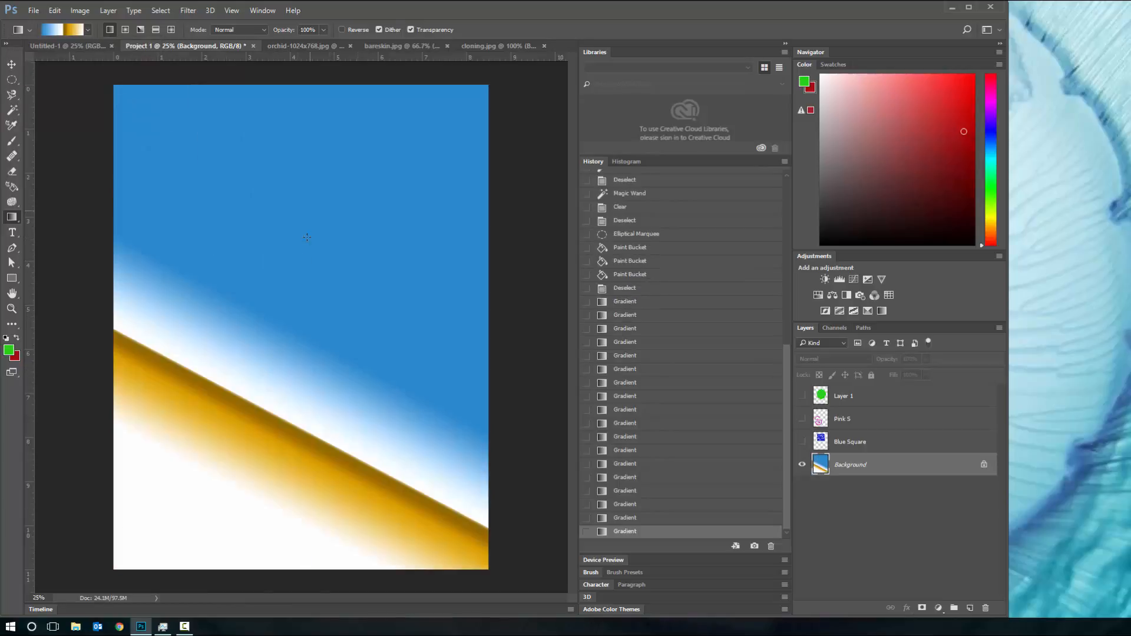
left_click_drag(311, 210, 255, 499)
left_click_drag(247, 132, 244, 377)
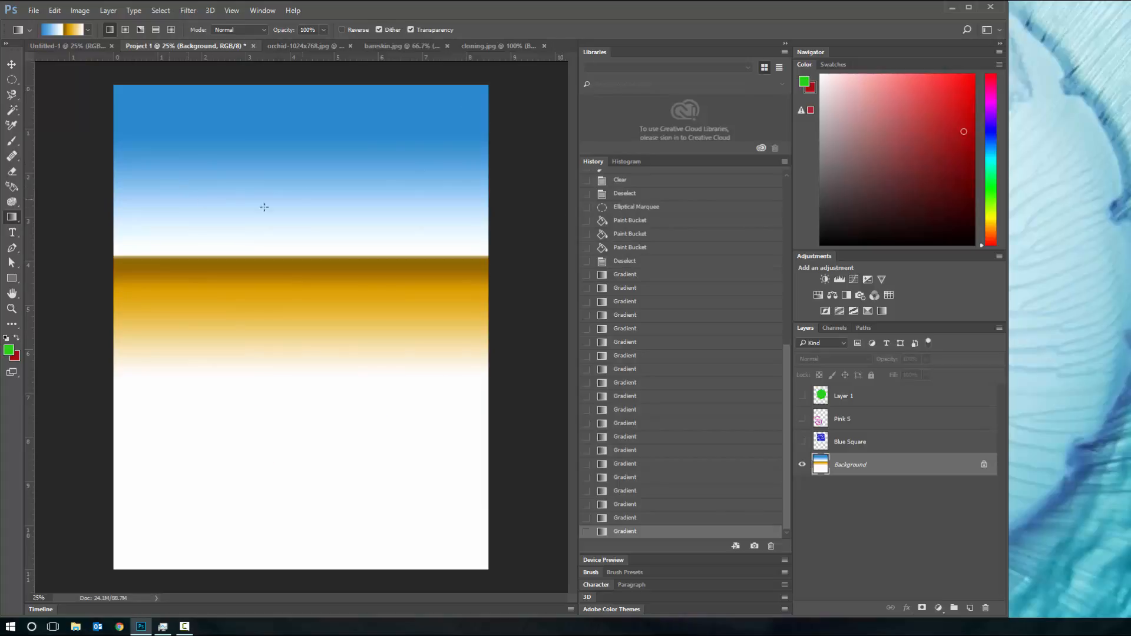
Add the horizontal text "Hello!" in the upper-left part of the blue gradient area
right_click(12, 217)
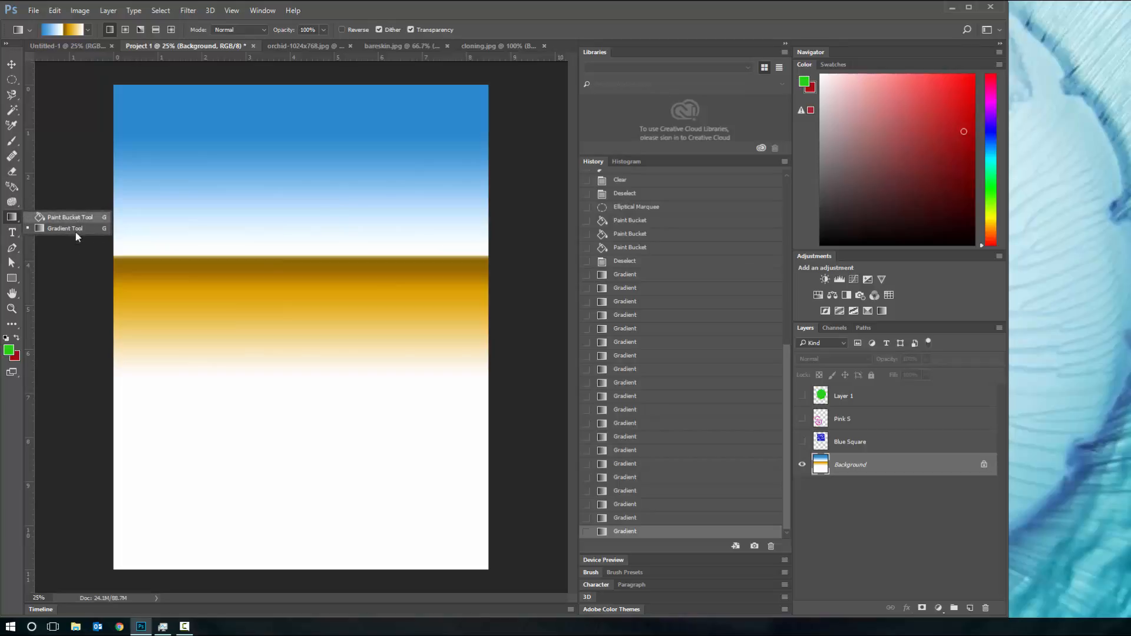
left_click(7, 238)
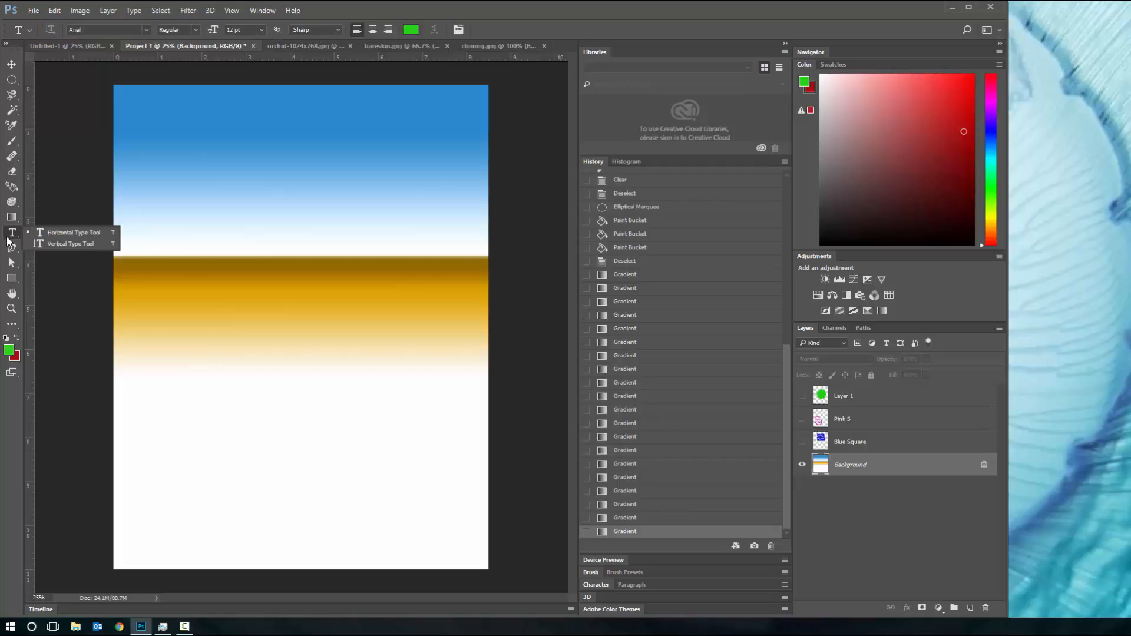
left_click(69, 232)
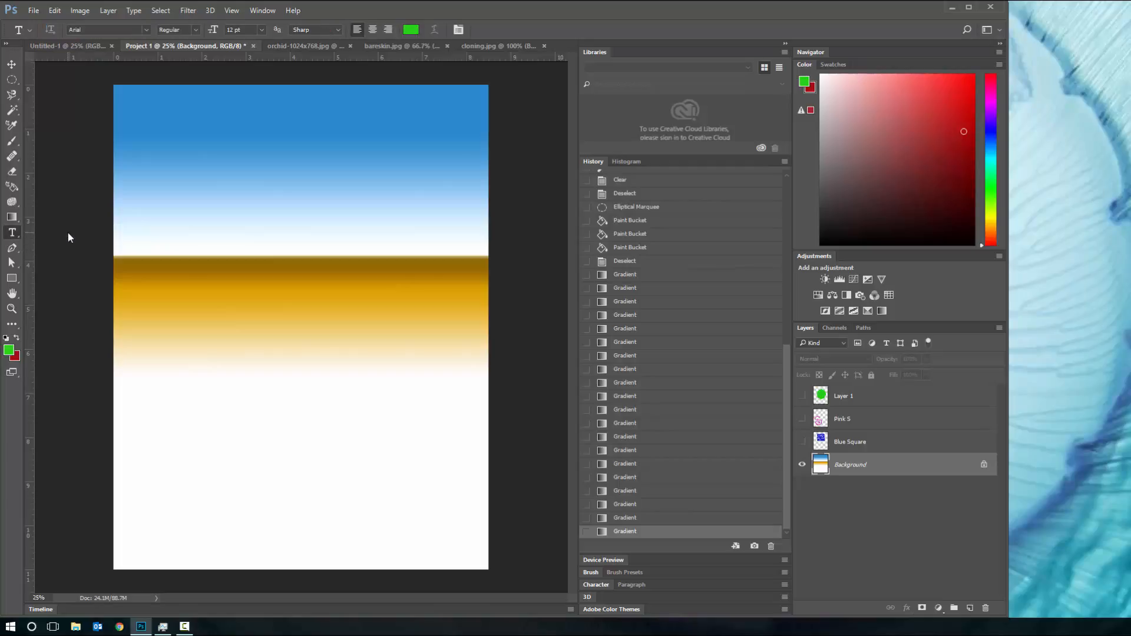
left_click(182, 173)
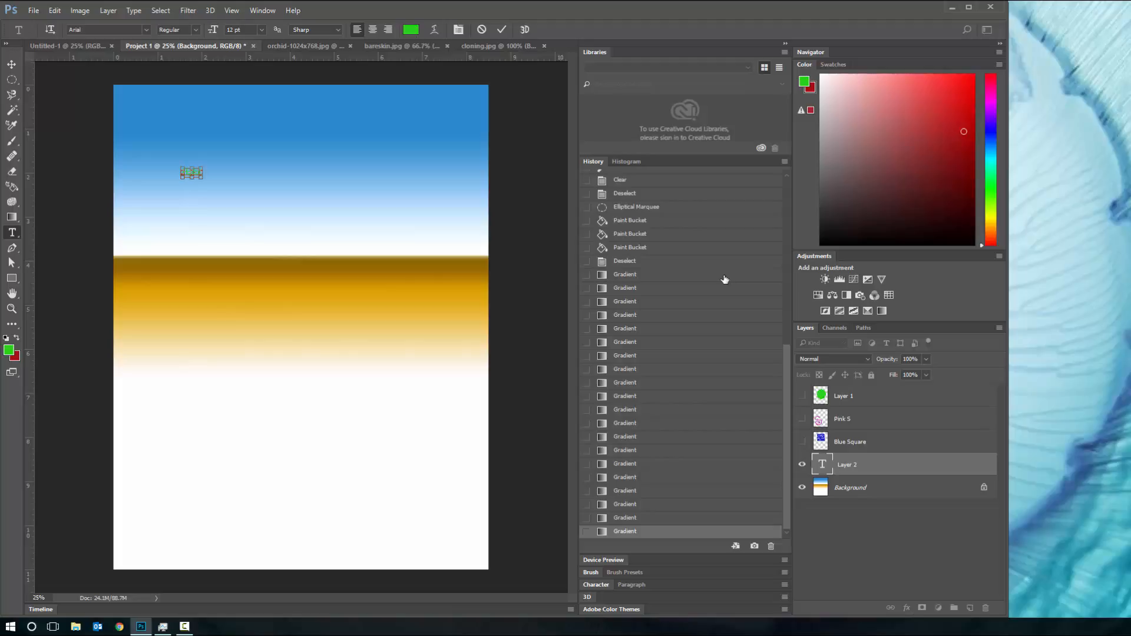
Set the color of the whole "Hello!" text to black 000000
key("ctrl+a")
left_click(410, 30)
type("000000")
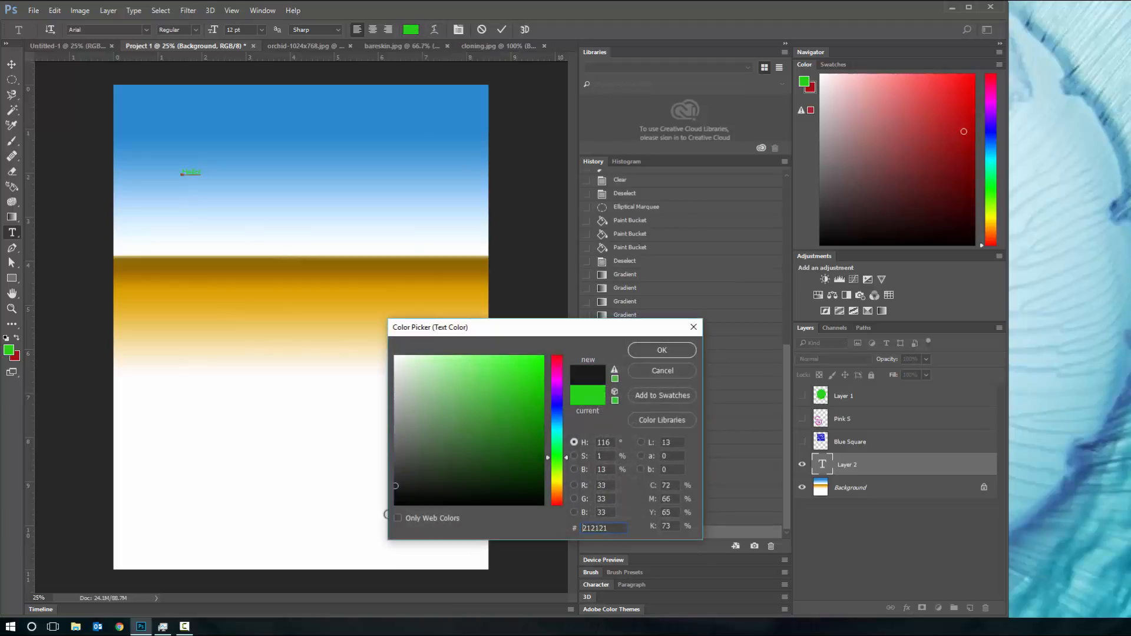
left_click(662, 349)
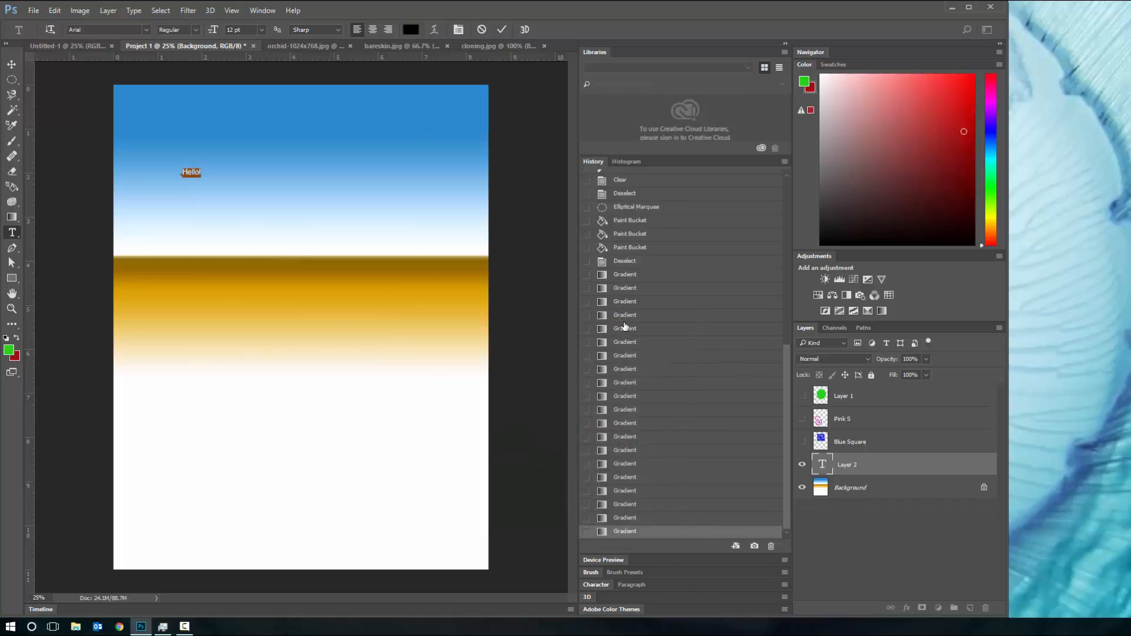
Format the "Hello!" text in Minion Pro at 48 pt, try center alignment, and set it back to left alignment
left_click(146, 30)
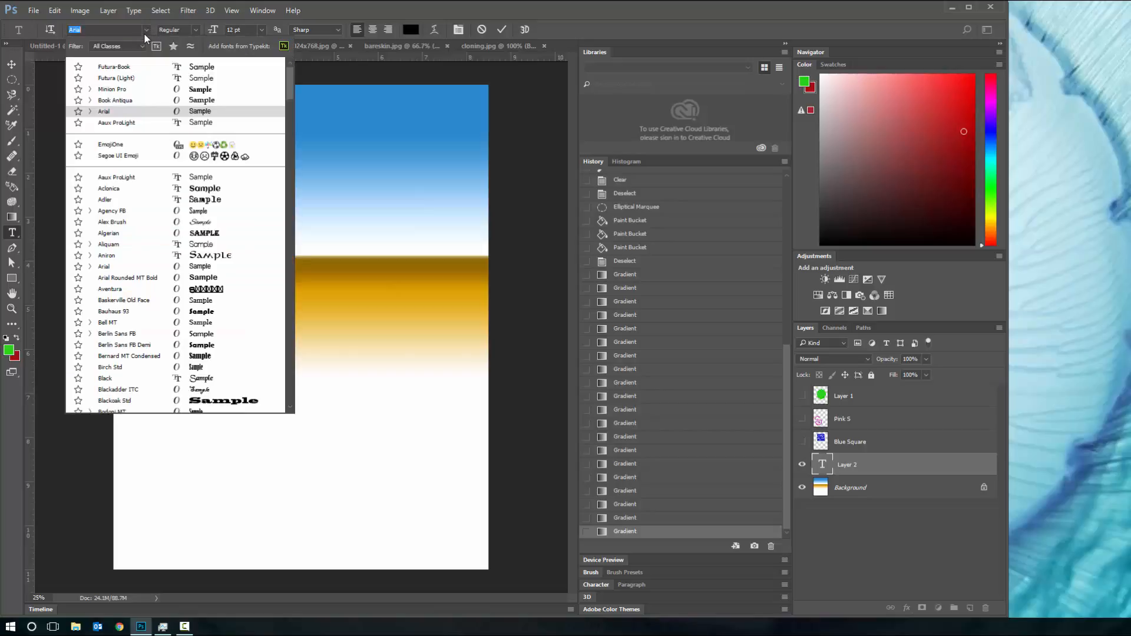
left_click(189, 93)
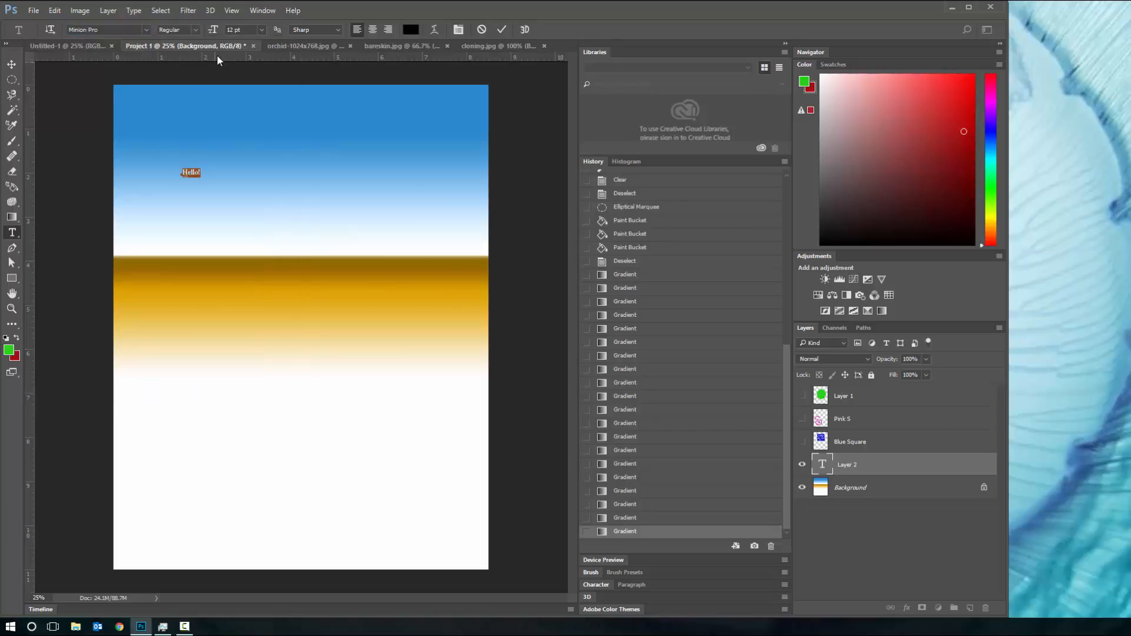
left_click(261, 29)
left_click(272, 218)
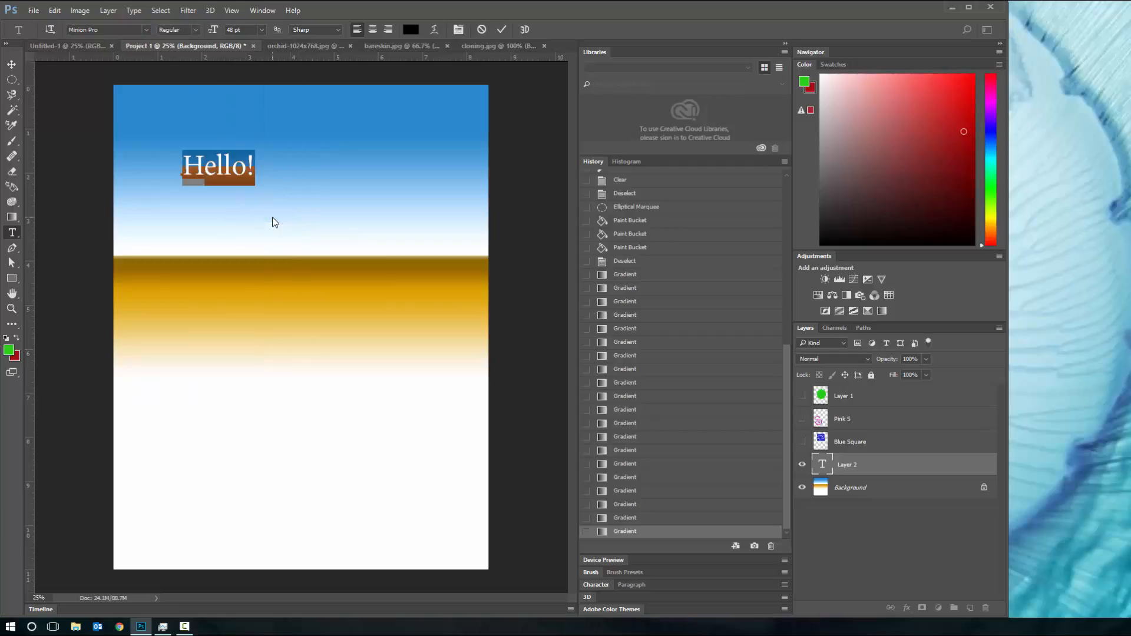
left_click(372, 31)
left_click(358, 29)
Warp the "Hello!" text with the horizontal Arc style at a +50% bend
left_click(434, 30)
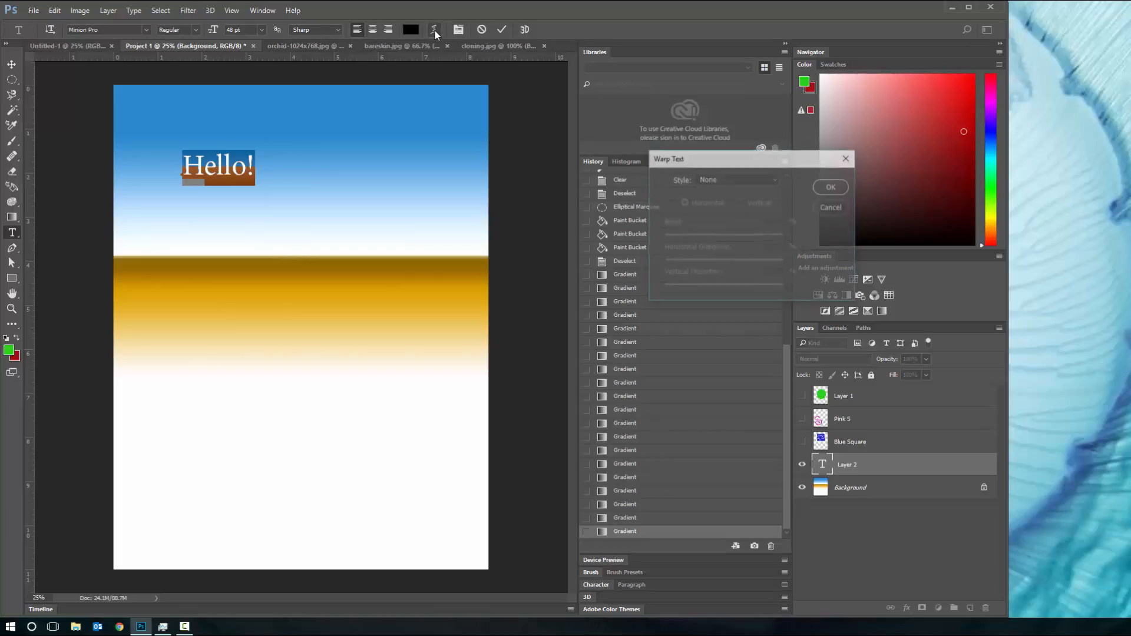
left_click(728, 187)
left_click(730, 212)
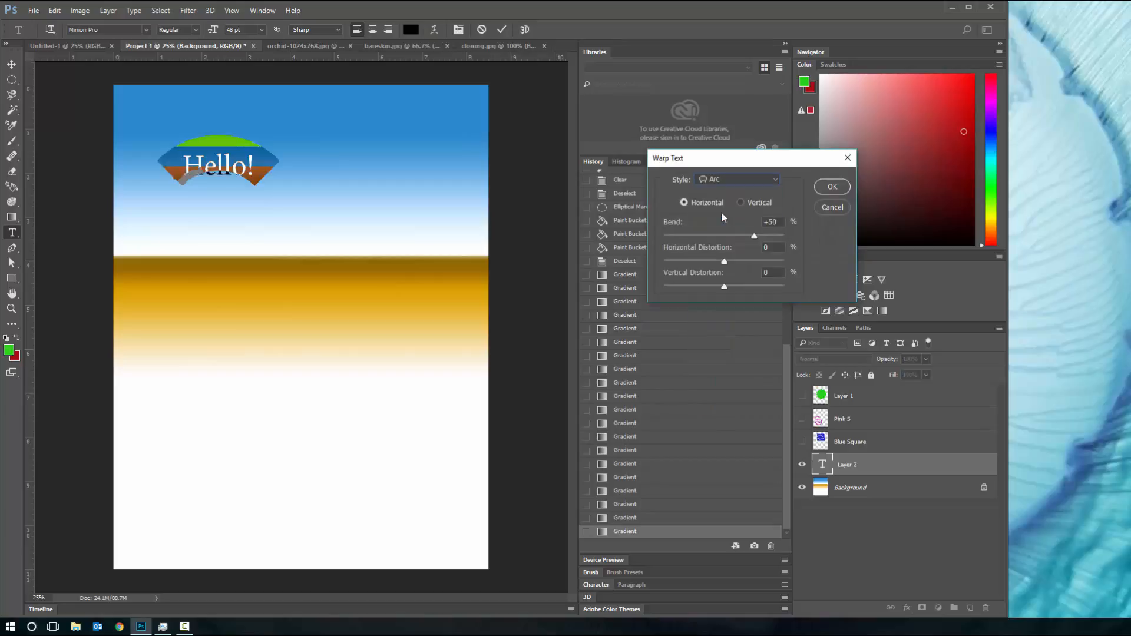
left_click(833, 186)
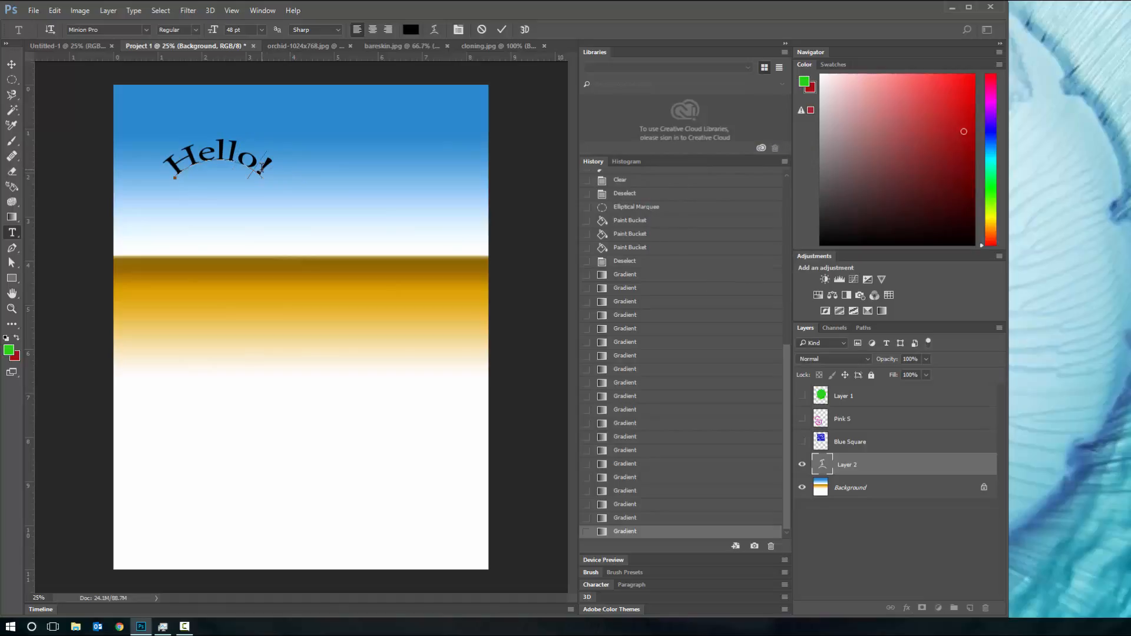
Extend the warped text to read "Hello Class!" and commit it by switching between the Background and text layers
type("Class")
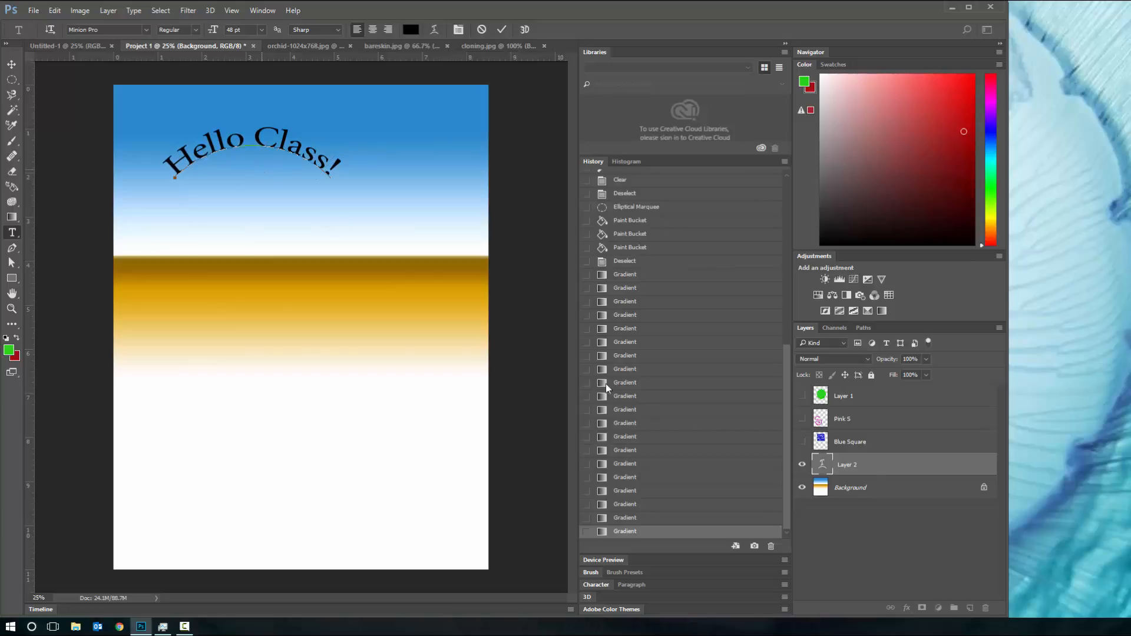
left_click(858, 489)
left_click(845, 465)
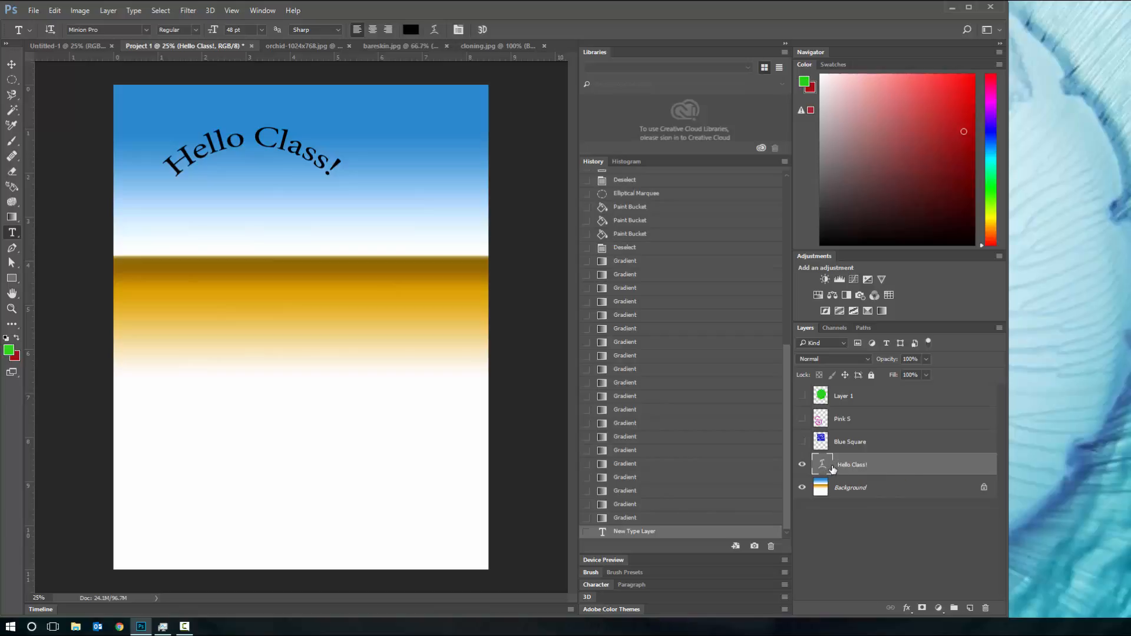
left_click(851, 489)
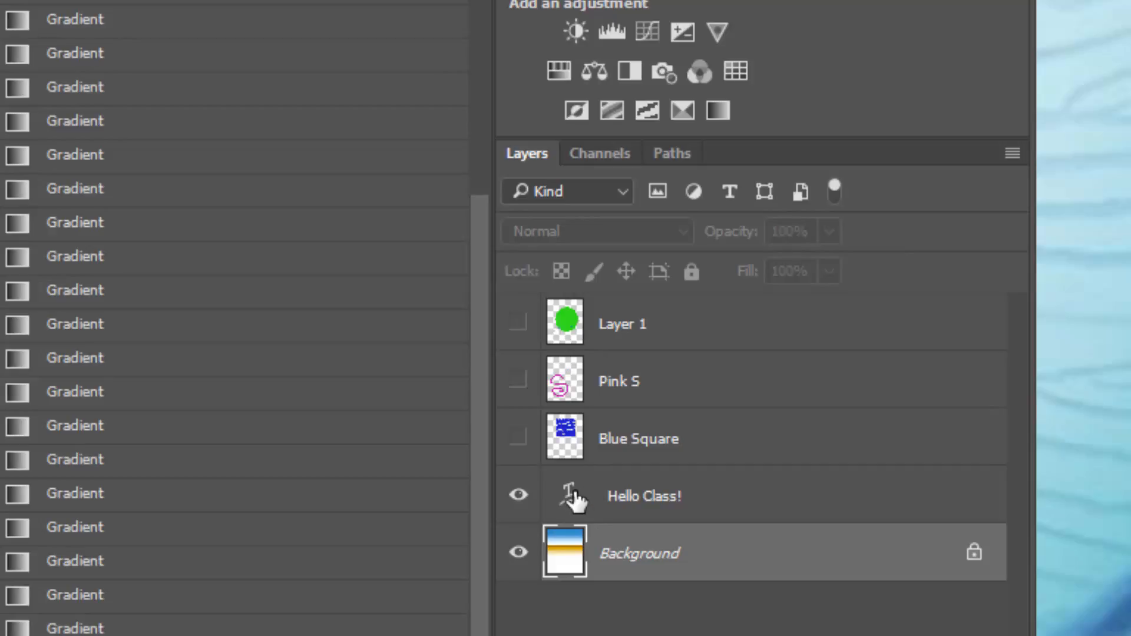
Reopen the "Hello Class!" text for editing, change it to "Yay Class!", and commit it with its layer selected
left_click(645, 496)
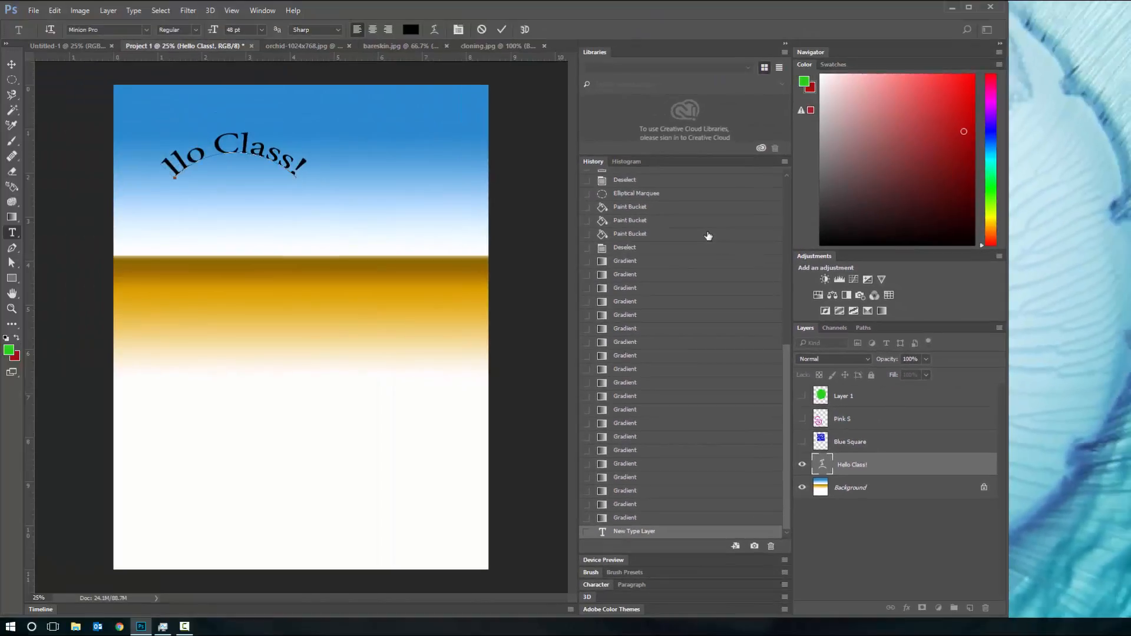
key("Delete")
key("Delete")
key("Delete")
key("Delete")
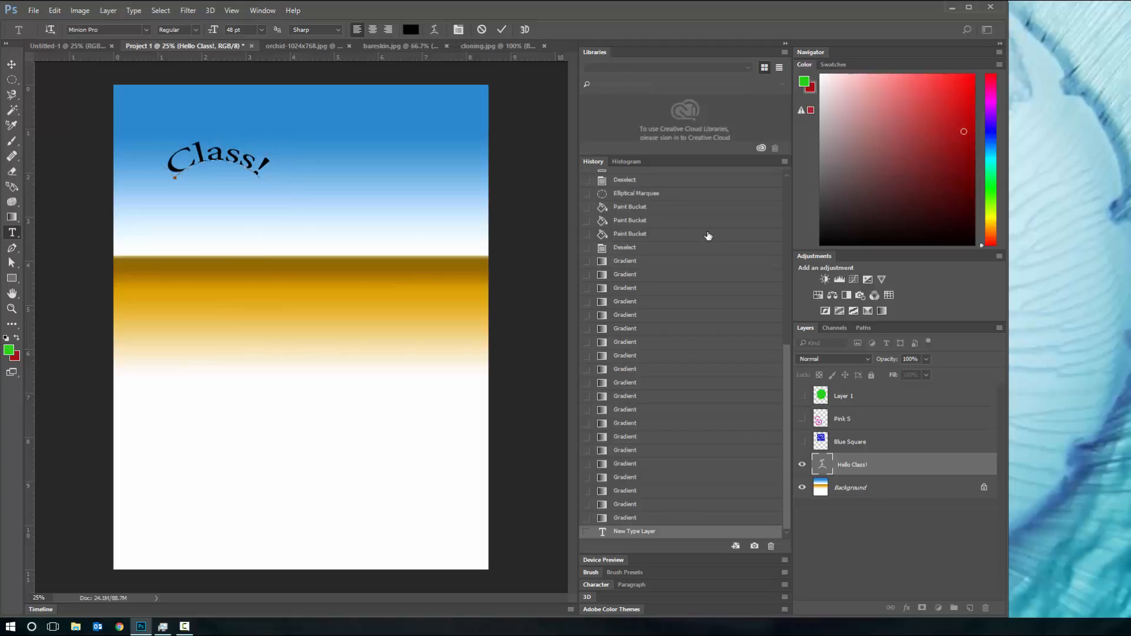
type("Yay")
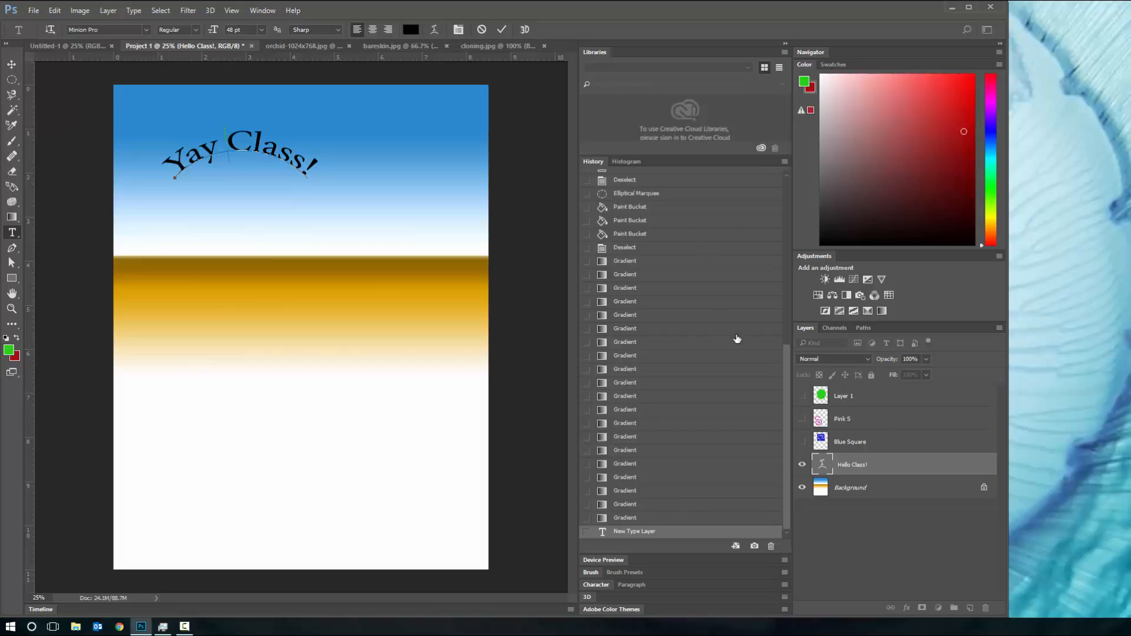
left_click(885, 493)
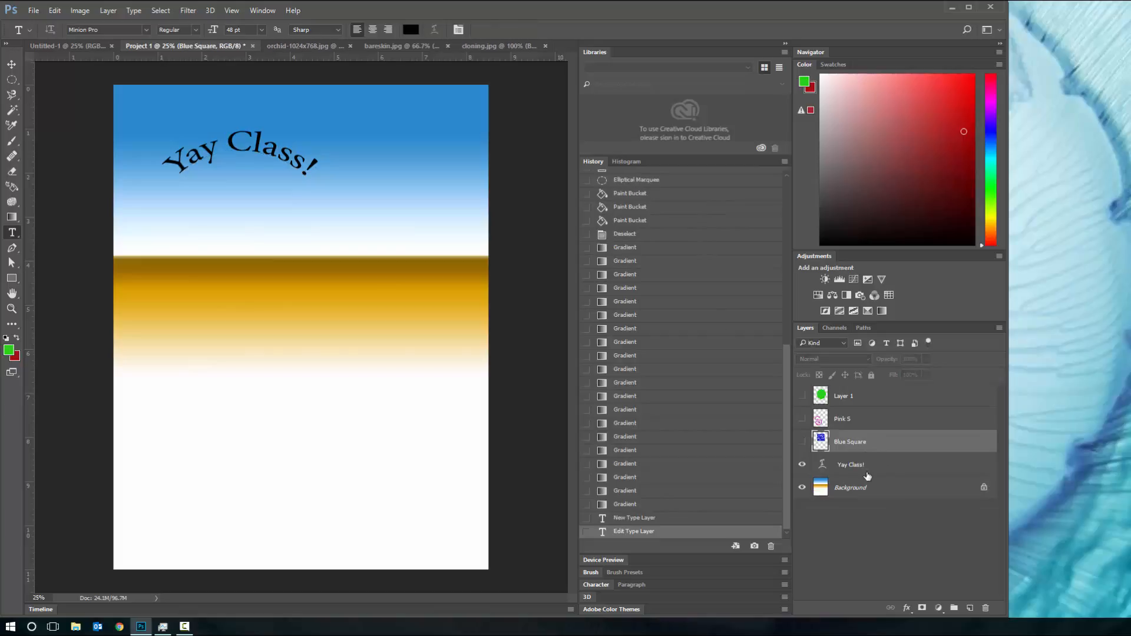
left_click(863, 465)
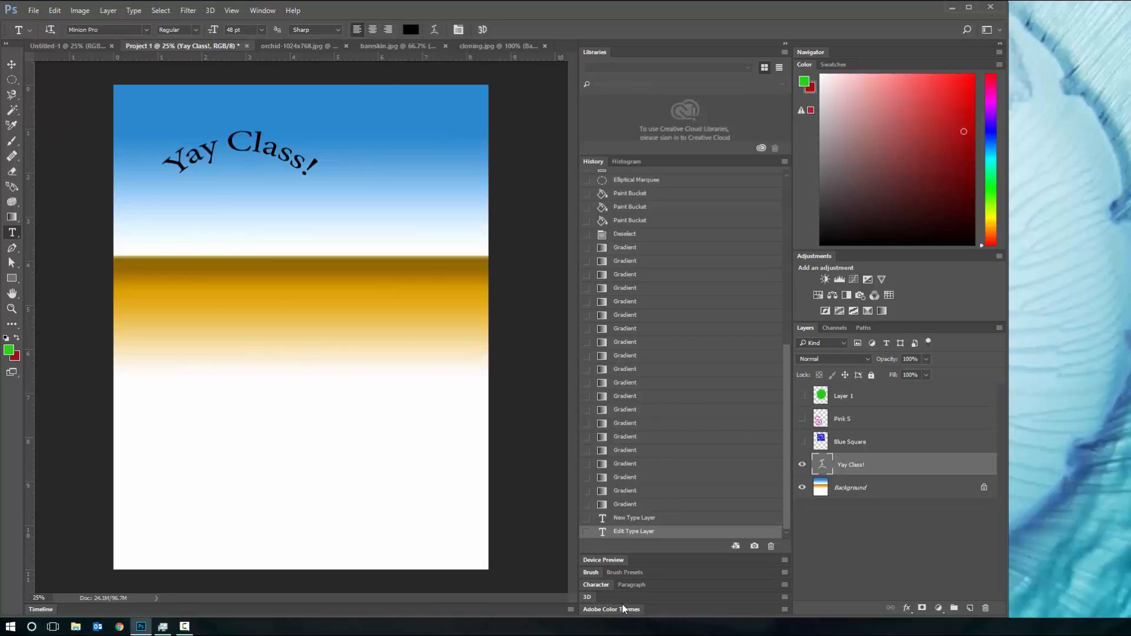
Look over the character and paragraph formatting settings for the "Yay Class!" text layer
left_click(596, 52)
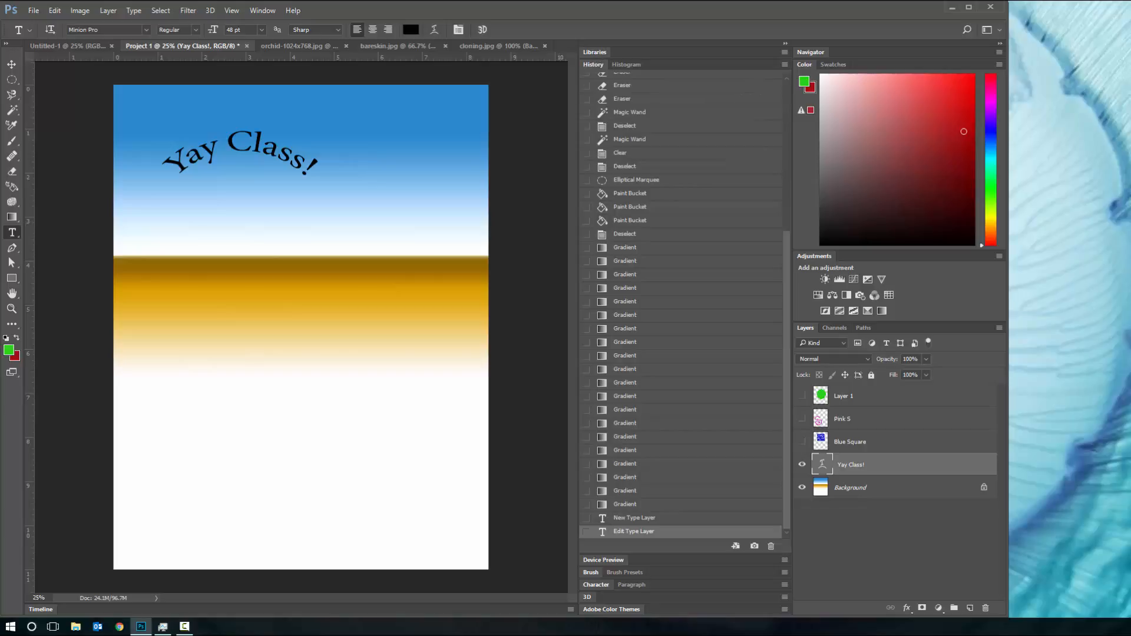
left_click(597, 584)
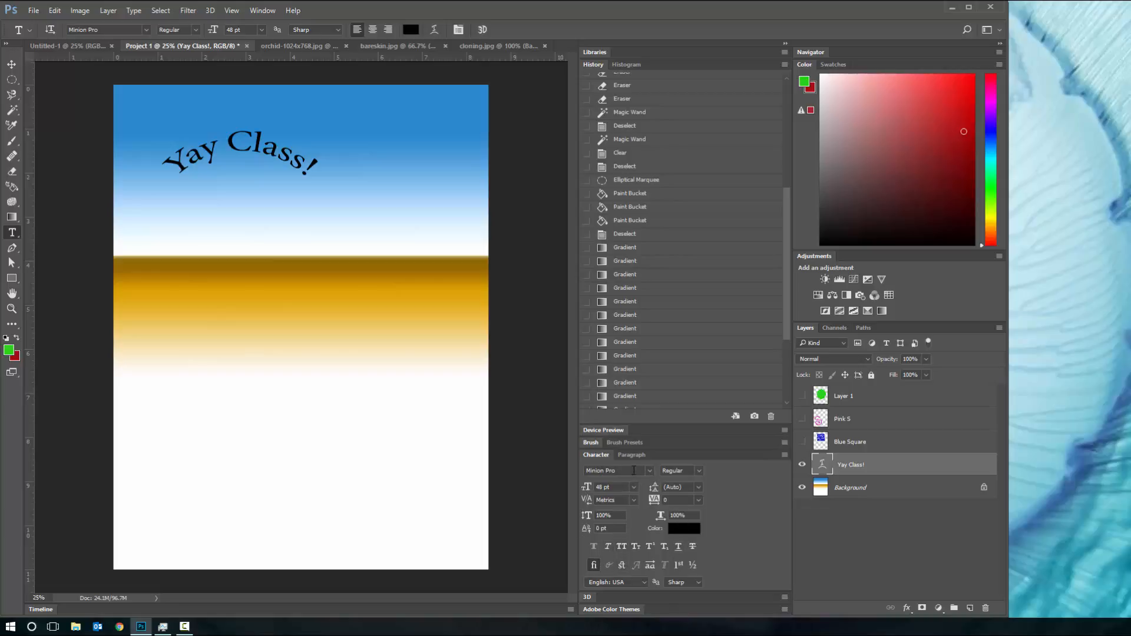
left_click(634, 460)
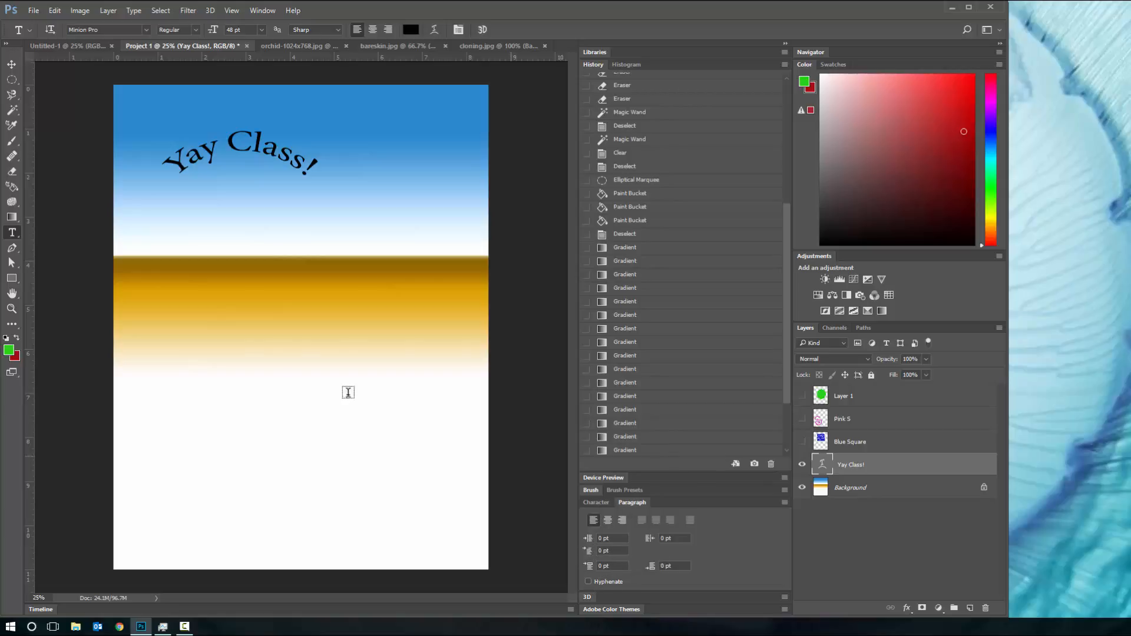
left_click(595, 503)
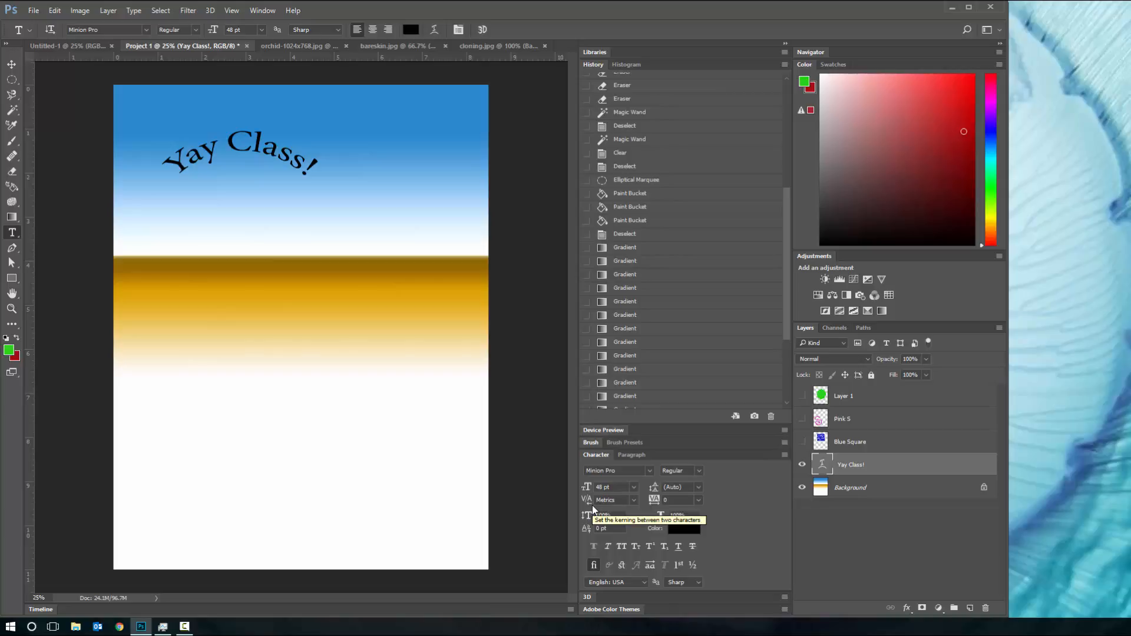
View the text color choices for the warped "Yay Class!" text, cancel them, and leave text editing
left_click(433, 31)
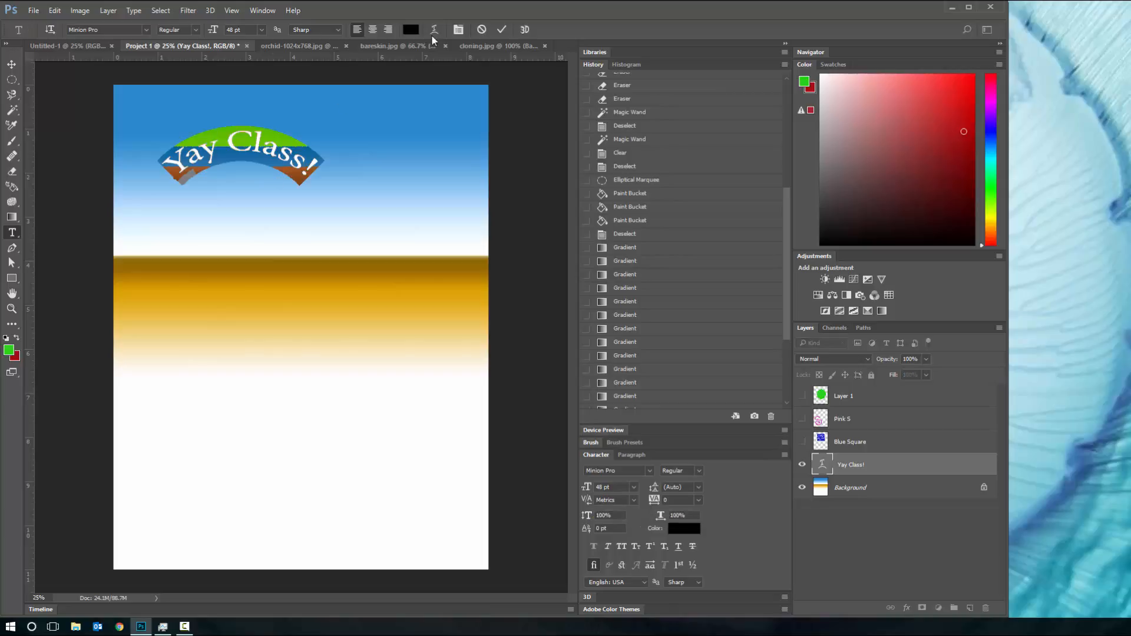
left_click(410, 30)
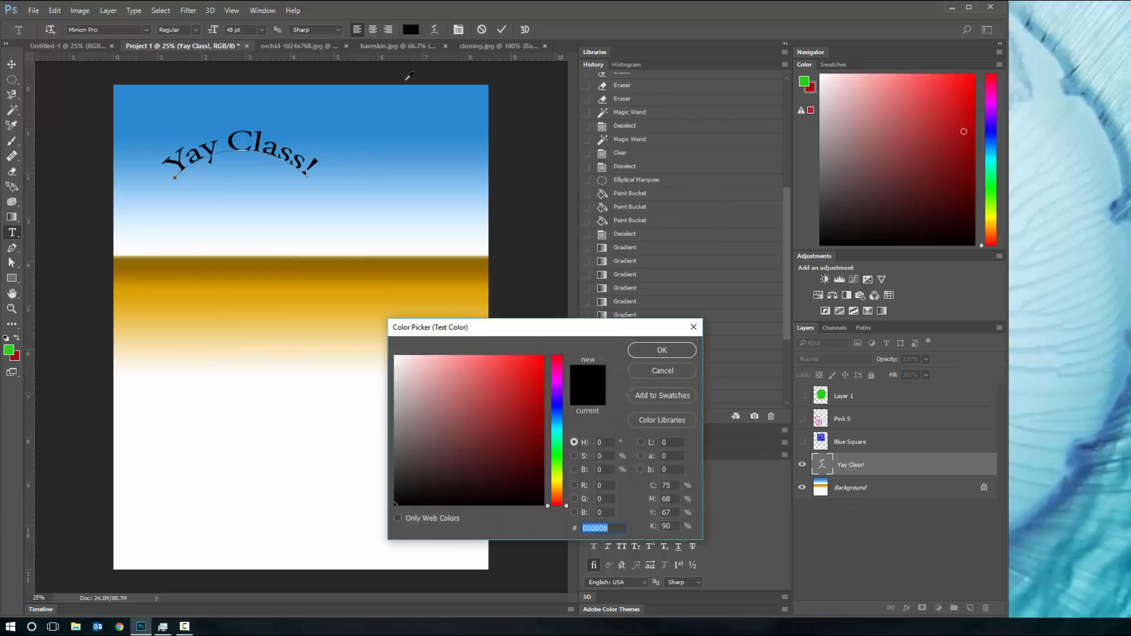
left_click(663, 371)
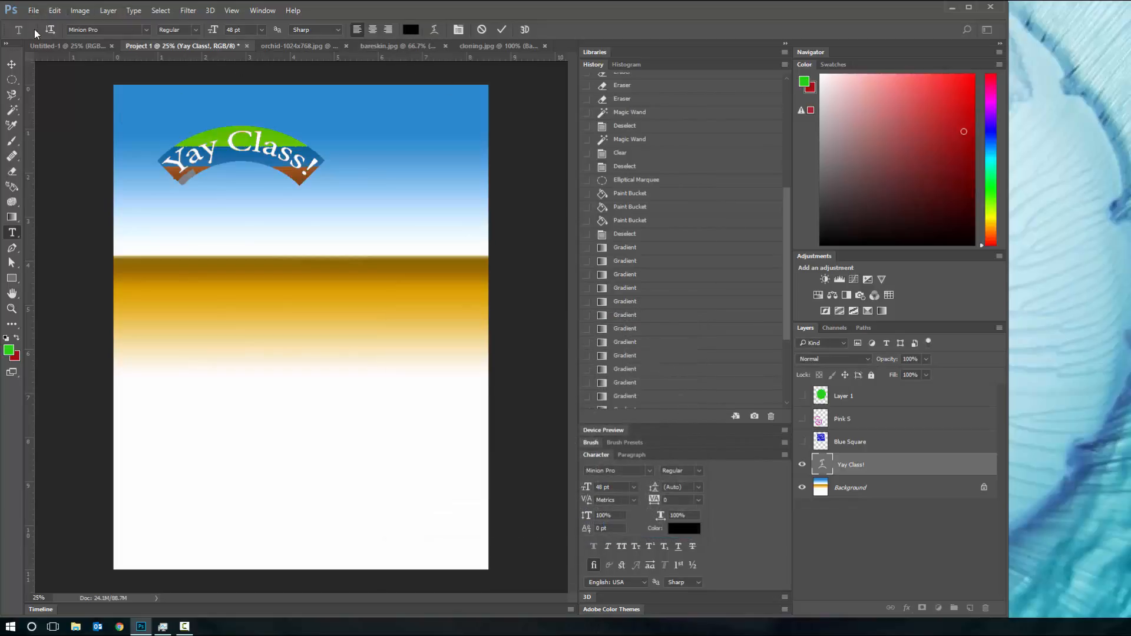
left_click(230, 173)
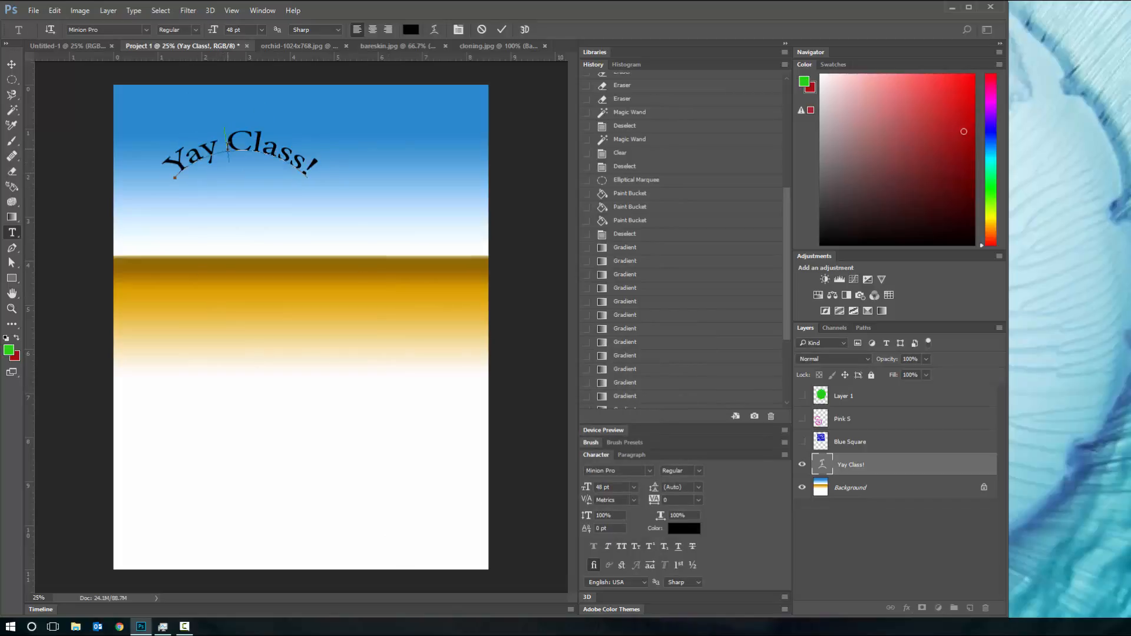
left_click(911, 546)
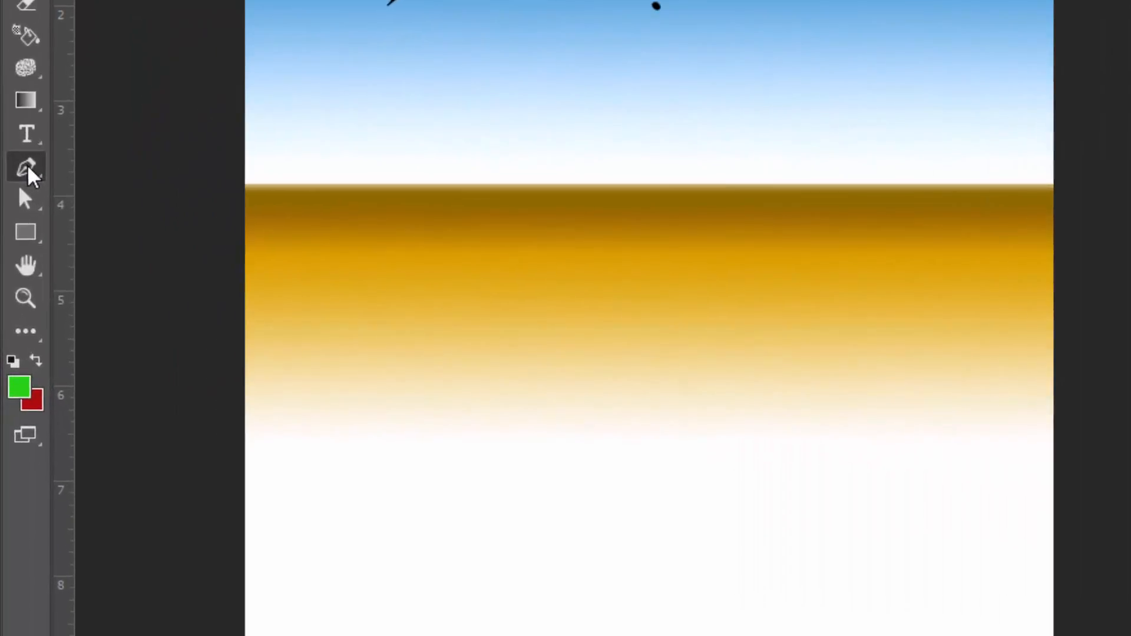
Examine the variants offered in the pen, path selection and shape tool groups
left_click(20, 205)
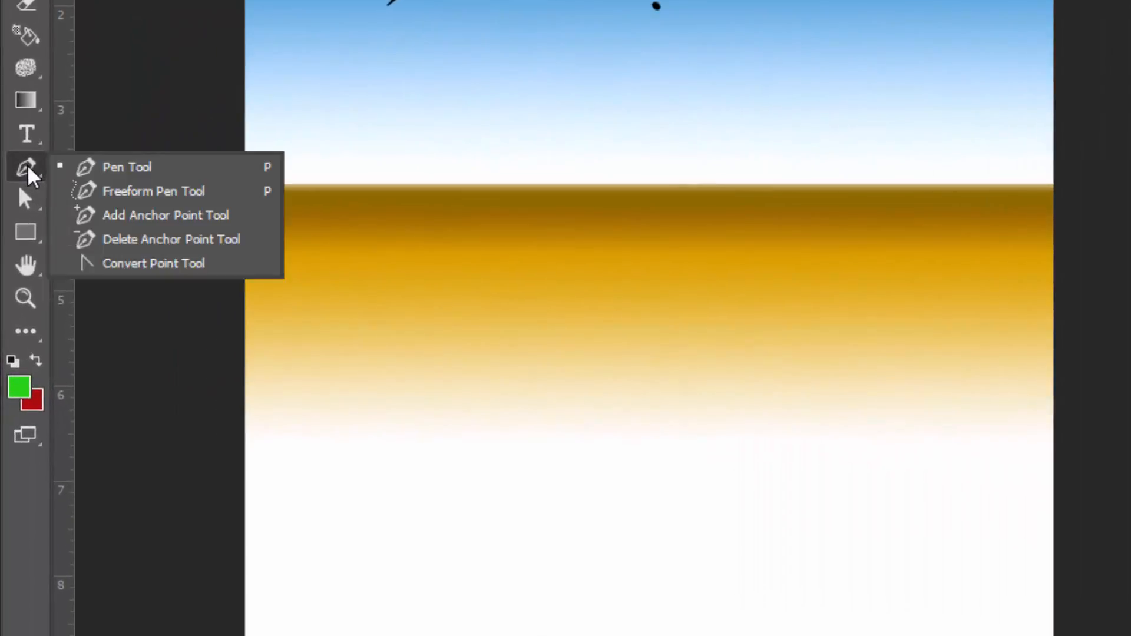
left_click(27, 169)
left_click(16, 201)
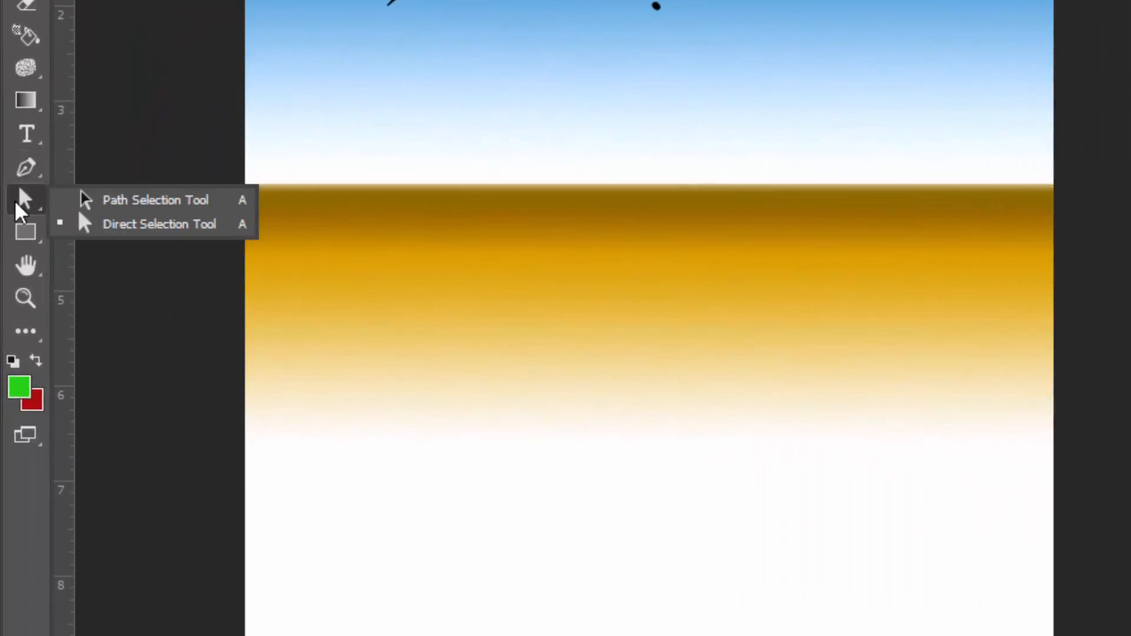
left_click(15, 204)
left_click(19, 239)
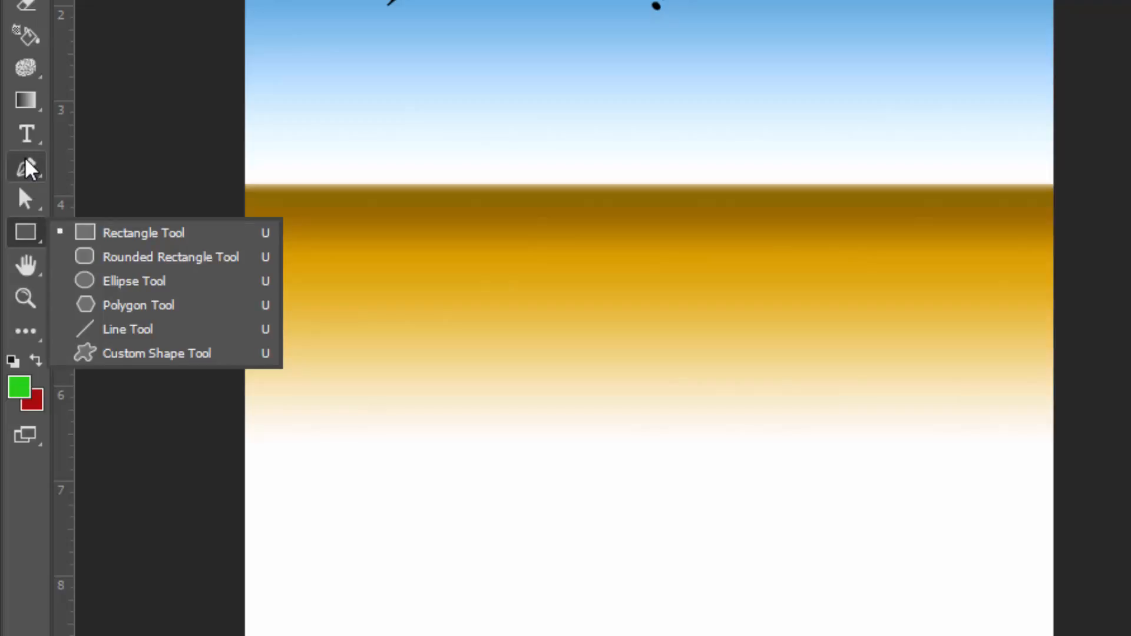
left_click(25, 159)
right_click(24, 171)
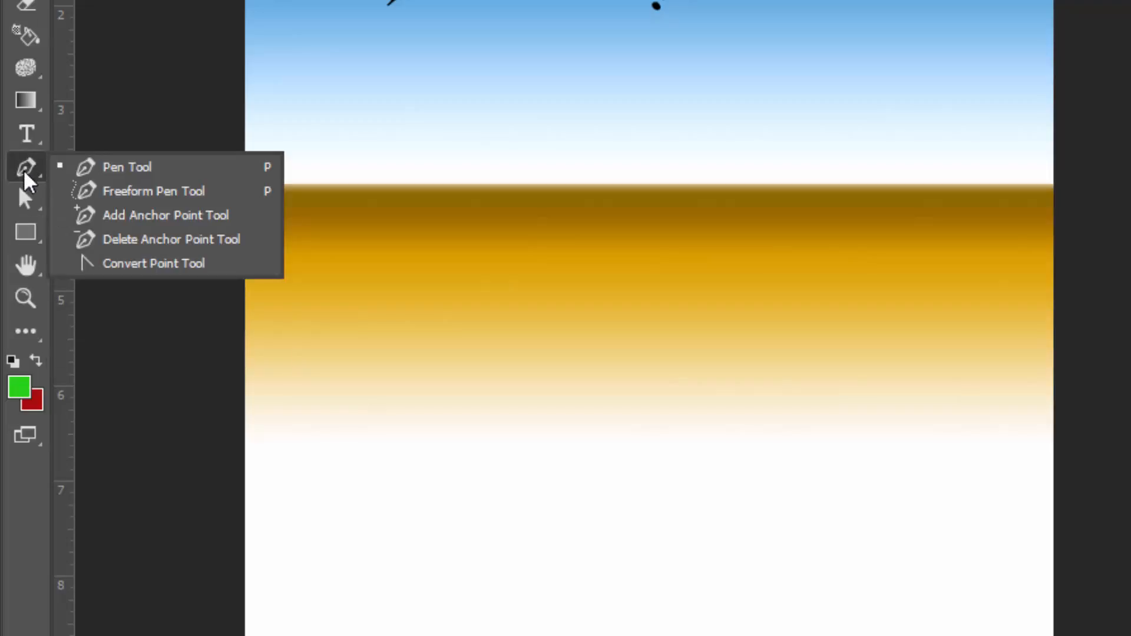
left_click(24, 172)
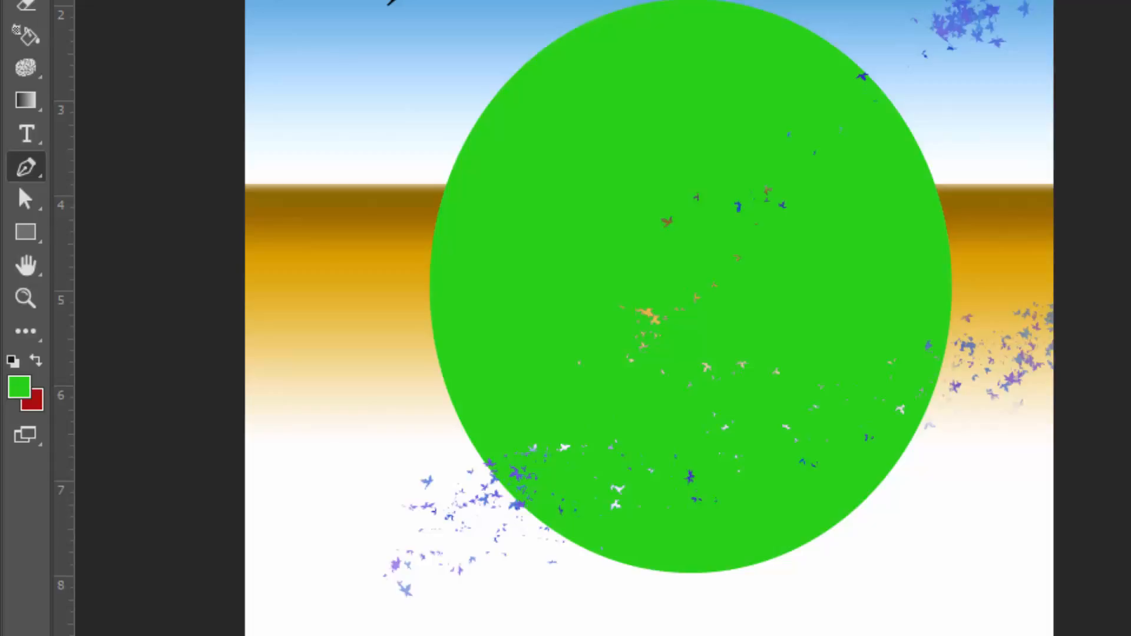
left_click(16, 233)
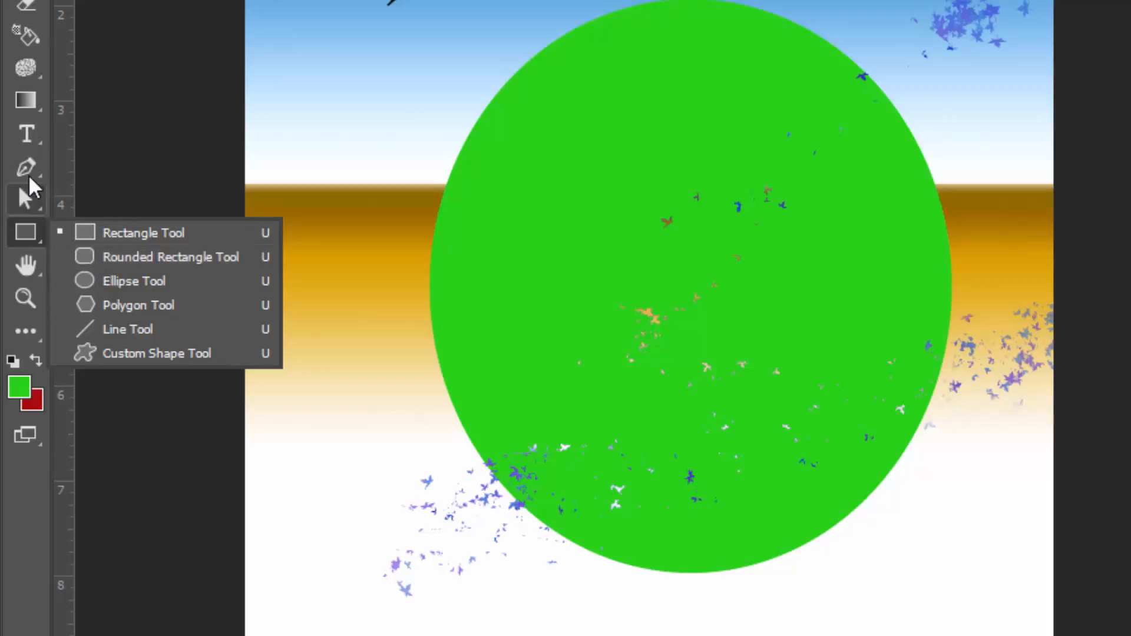
left_click(28, 172)
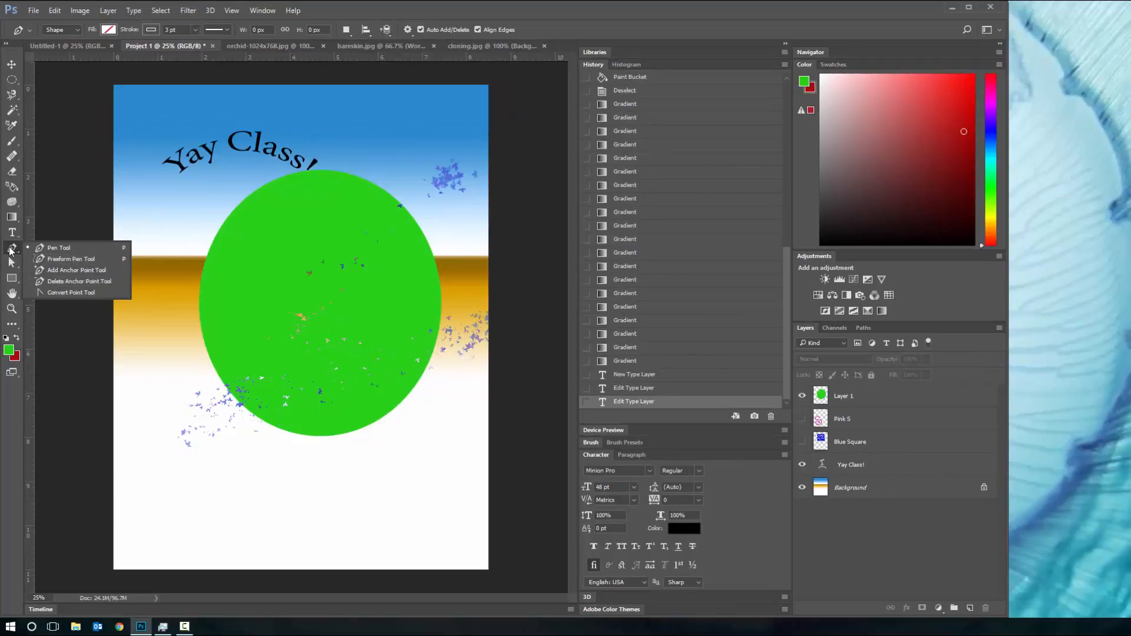
Draw a rectangle shape about 1560 by 1492 px overlapping the lower part of the green circle
left_click(12, 278)
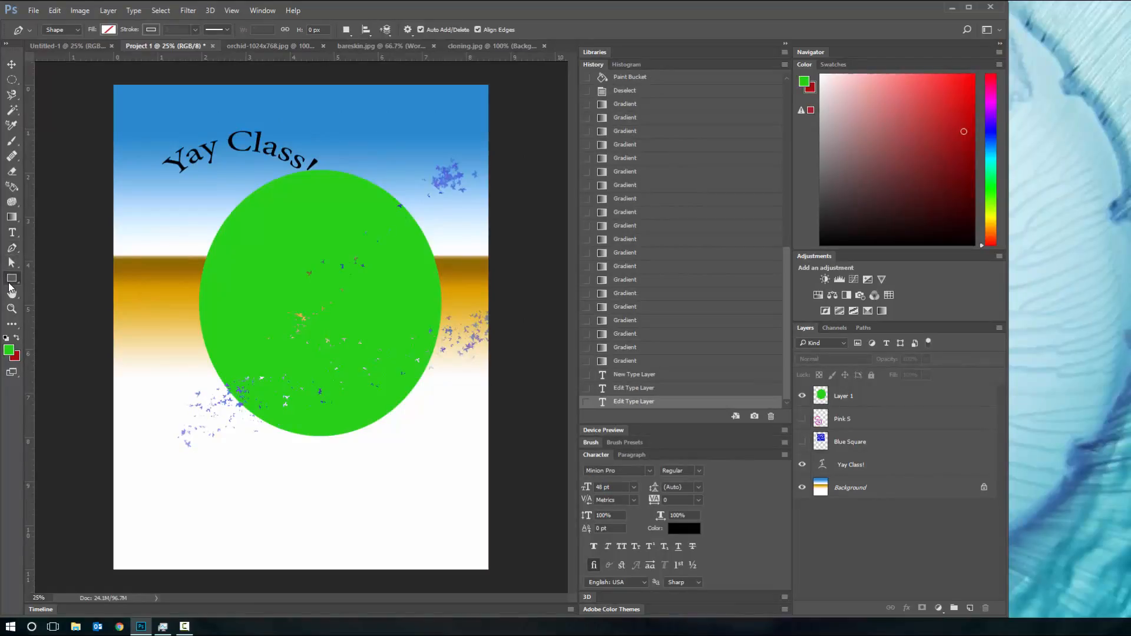
left_click(66, 279)
left_click_drag(163, 300, 392, 517)
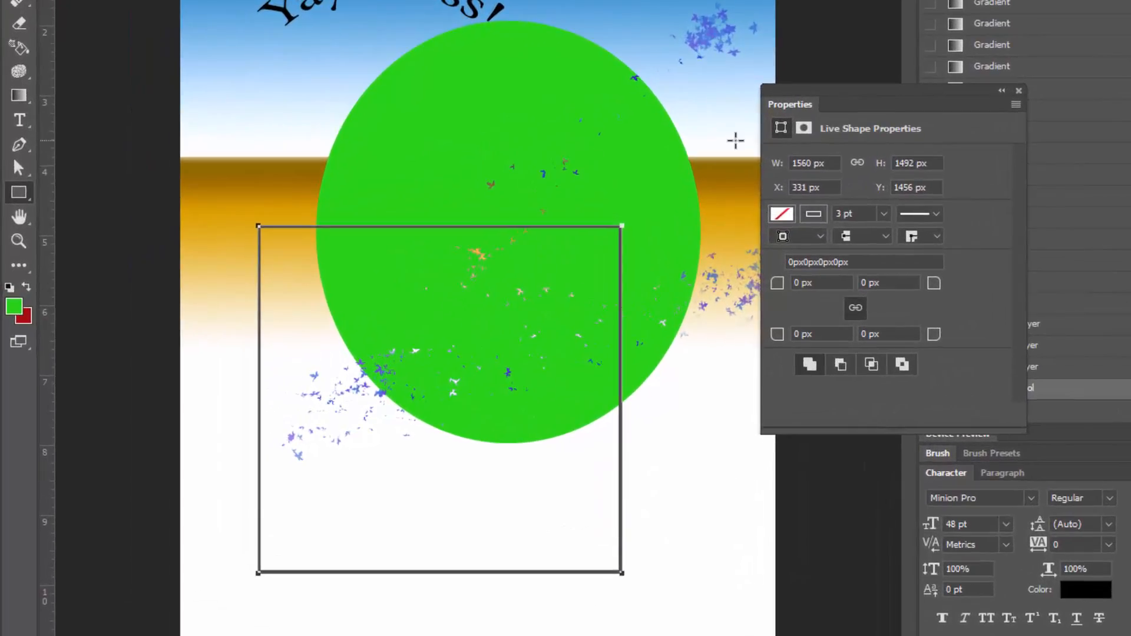
Fill the new rectangle with the black-and-white interlocking star pattern
left_click(782, 214)
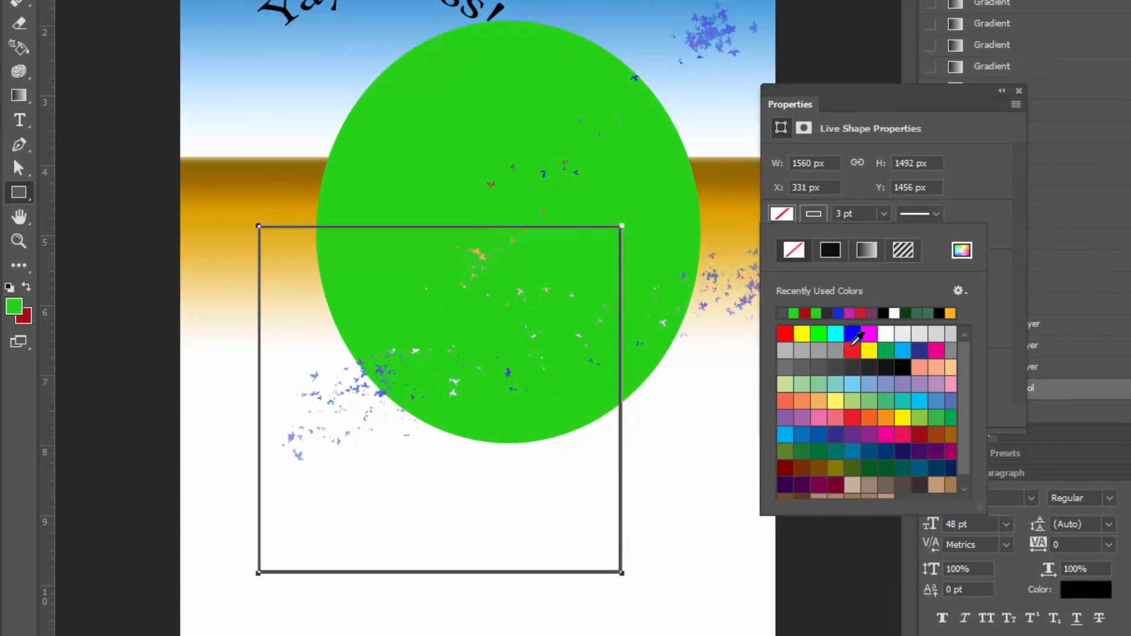
left_click(882, 334)
left_click(903, 250)
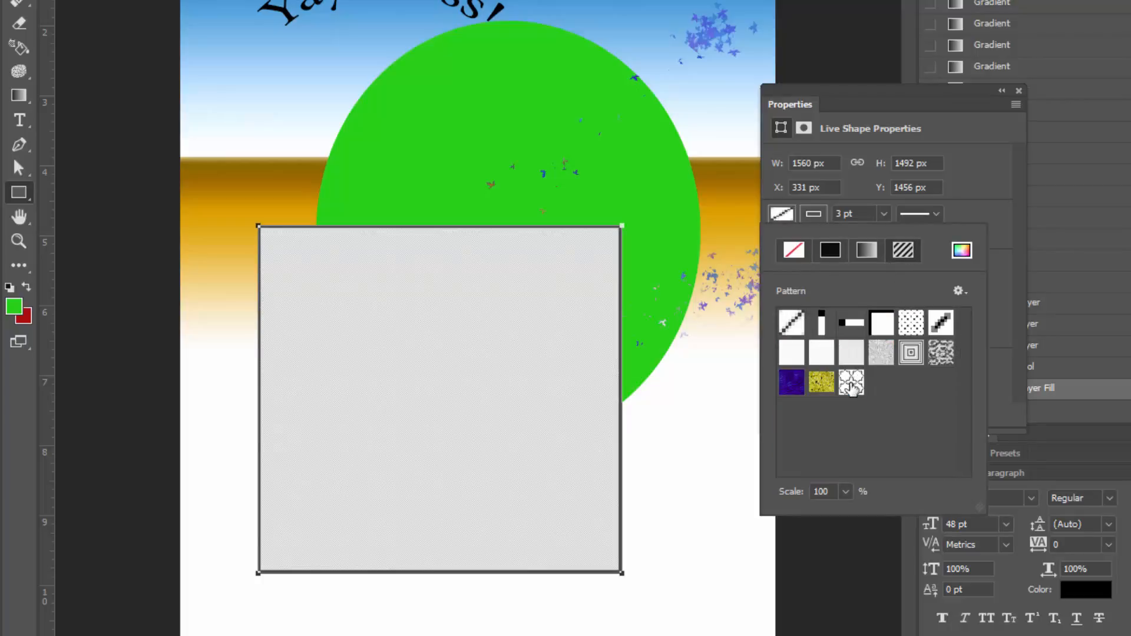
left_click(852, 383)
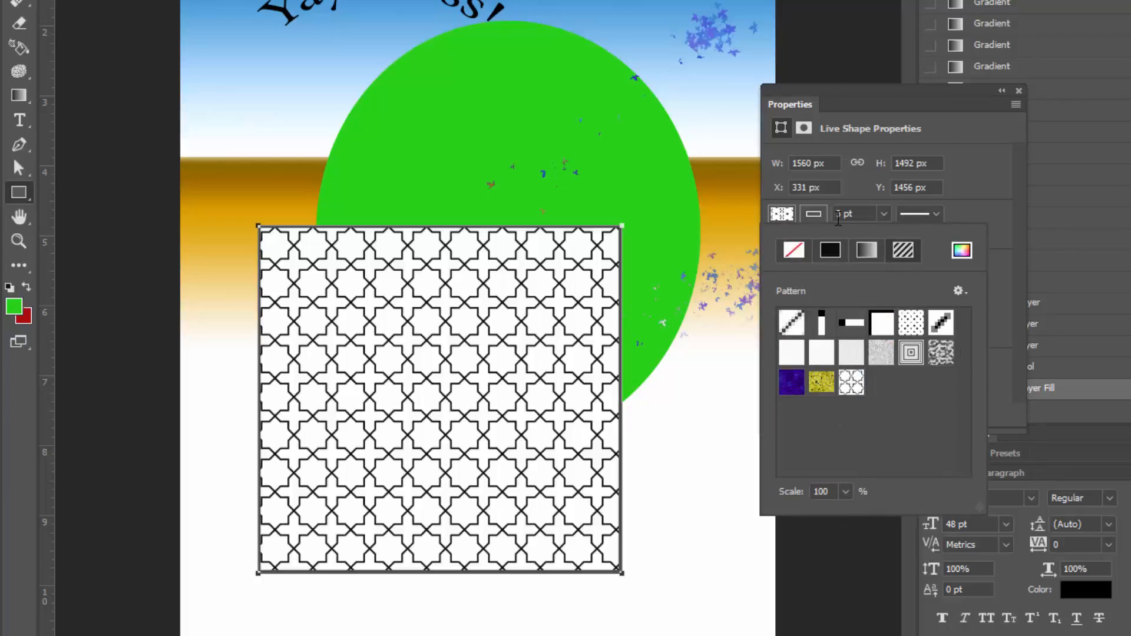
Give the rectangle a dotted red stroke 24.7 pt wide, and dock the floating shape properties with the other panels
left_click(907, 218)
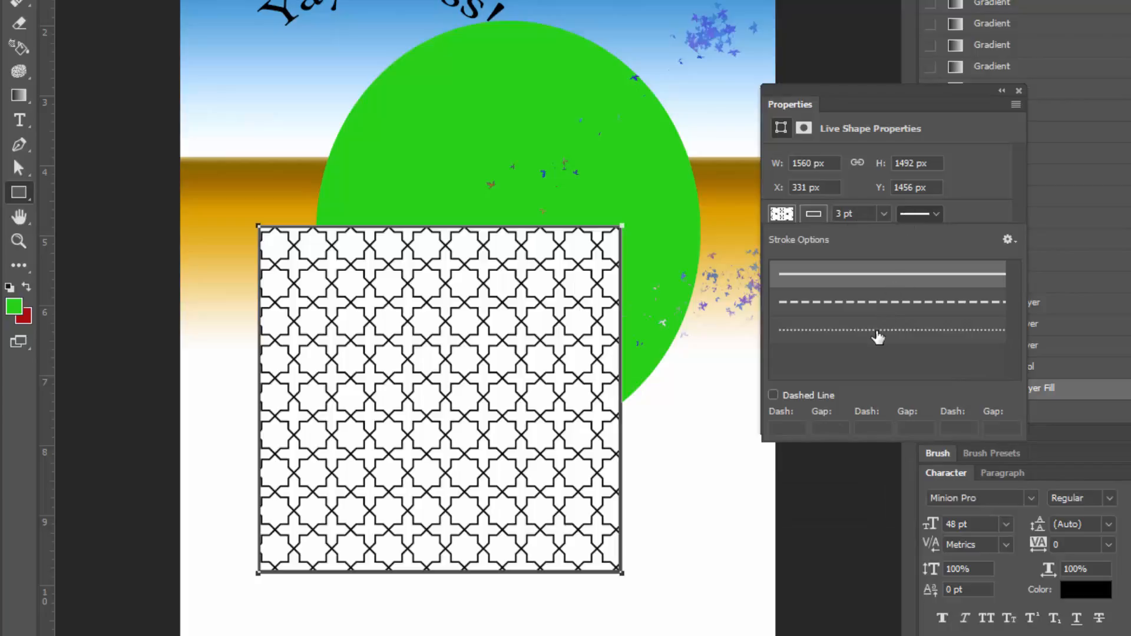
left_click(877, 337)
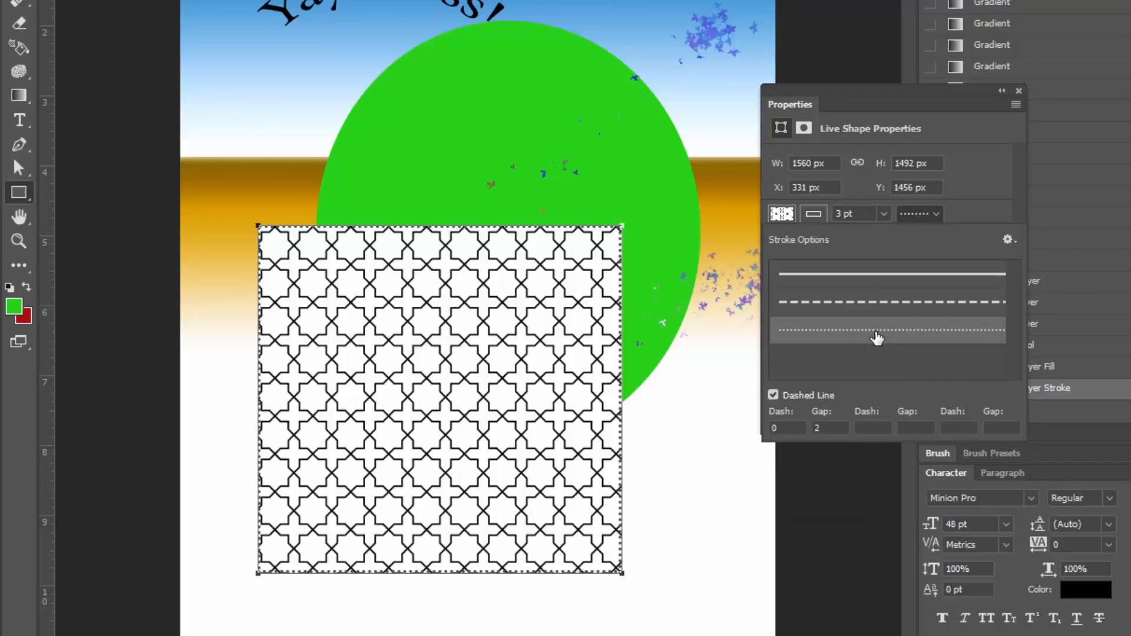
left_click(983, 191)
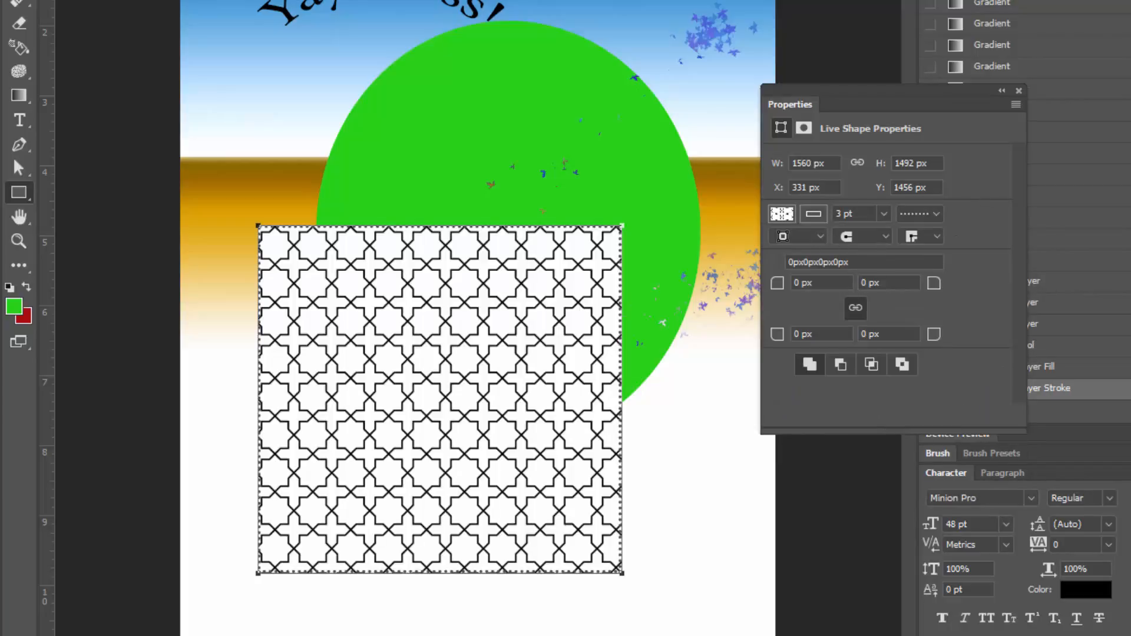
left_click(212, 1)
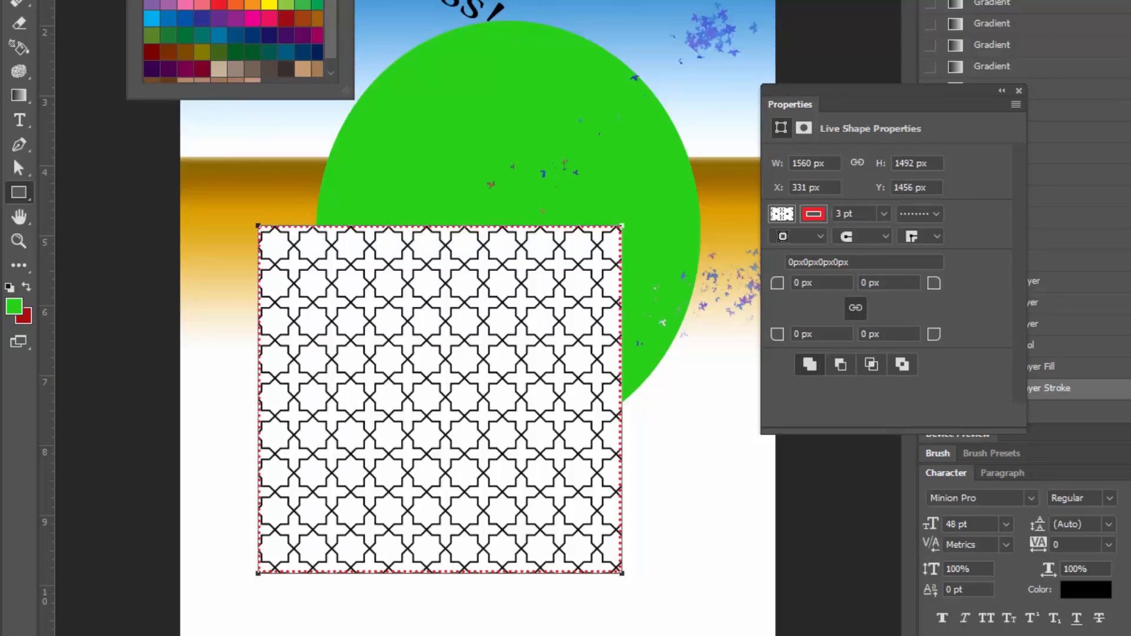
key("Return")
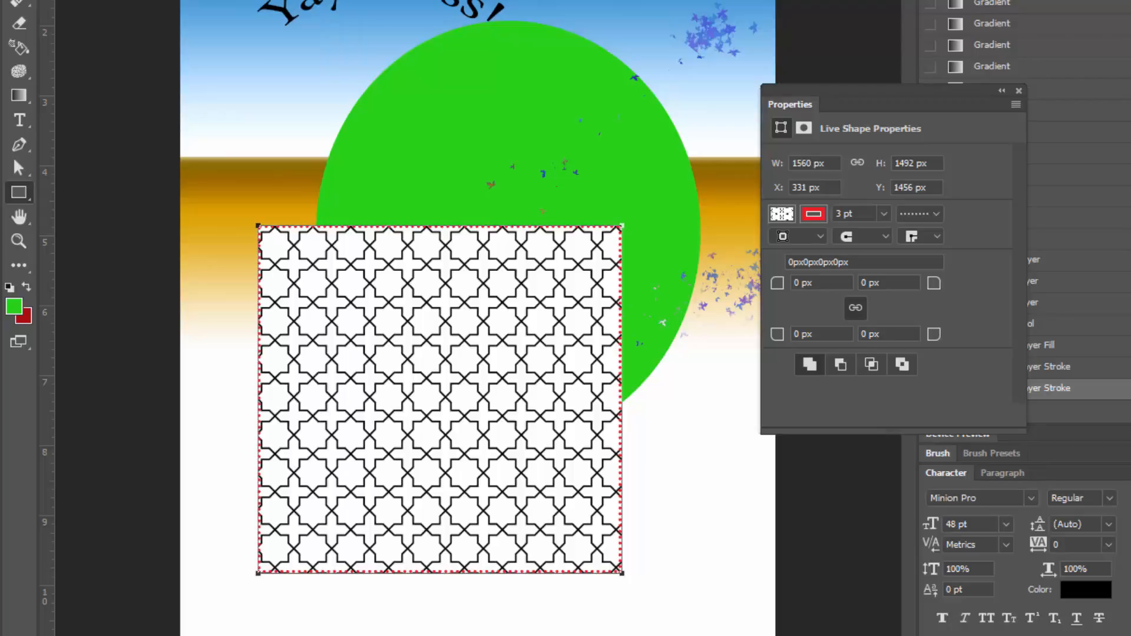
left_click_drag(251, 1, 272, 1)
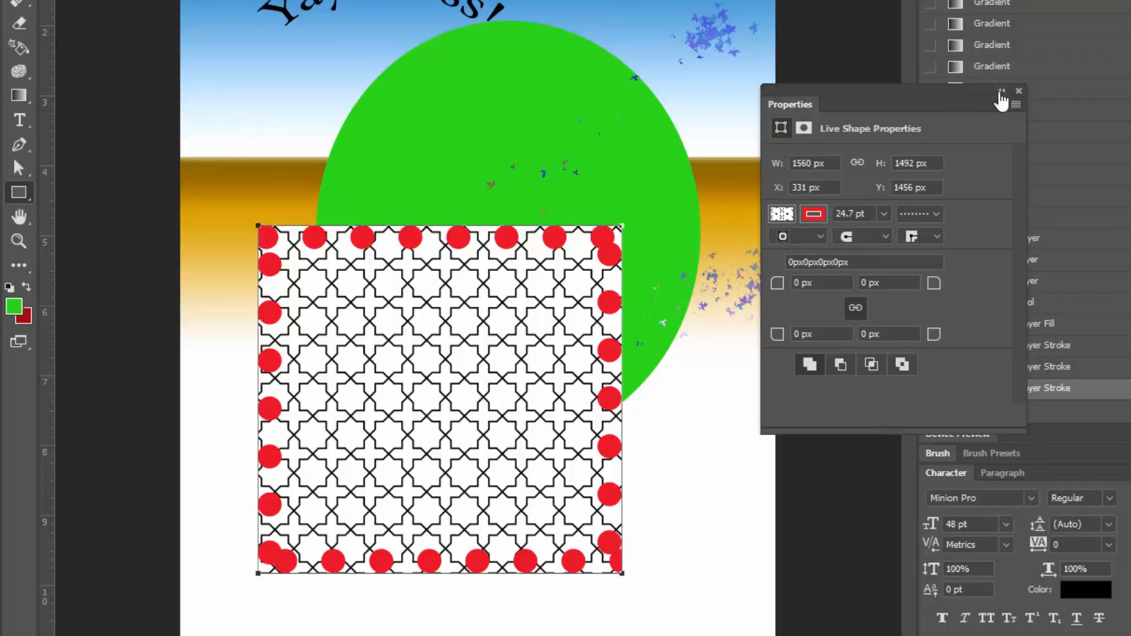
mouse_move(792, 105)
left_mouse_down()
mouse_move(1066, 352)
mouse_move(948, 429)
mouse_move(1008, 432)
mouse_move(1037, 455)
left_mouse_up()
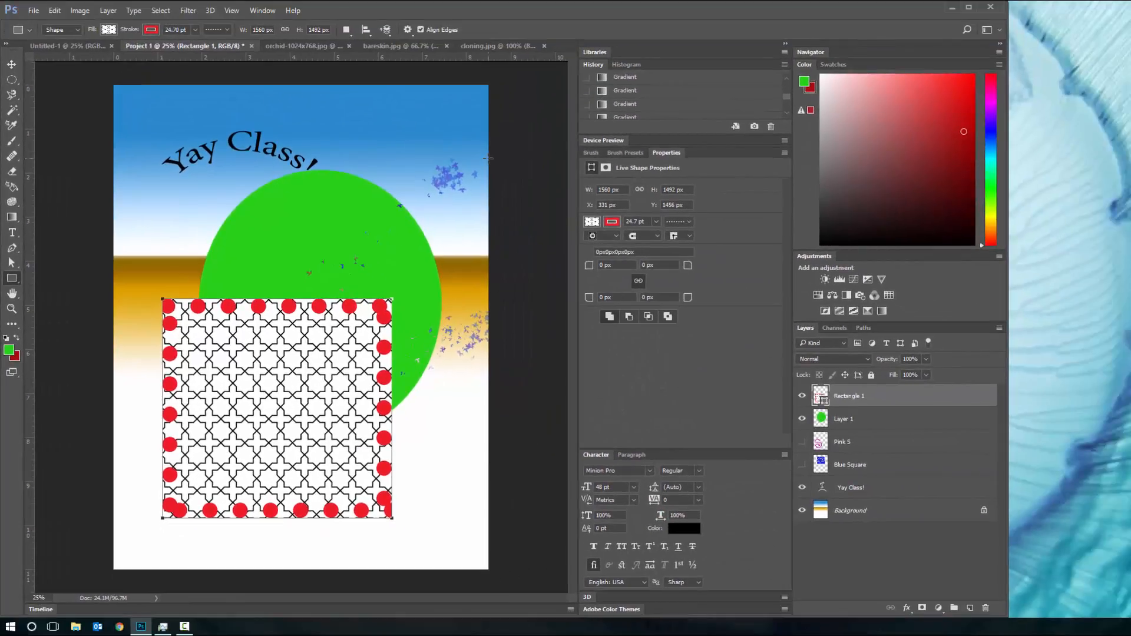
Toggle layer visibility until every layer in Project 1, including Background, is hidden
left_click(802, 396)
left_click(802, 464)
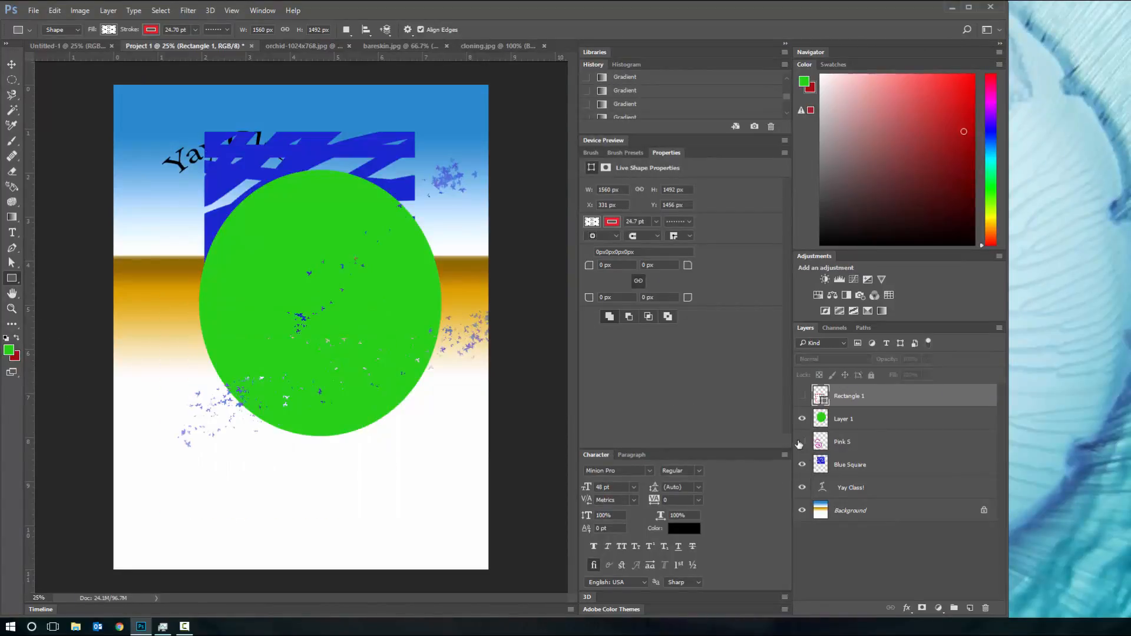
left_click(802, 418)
left_click(802, 510)
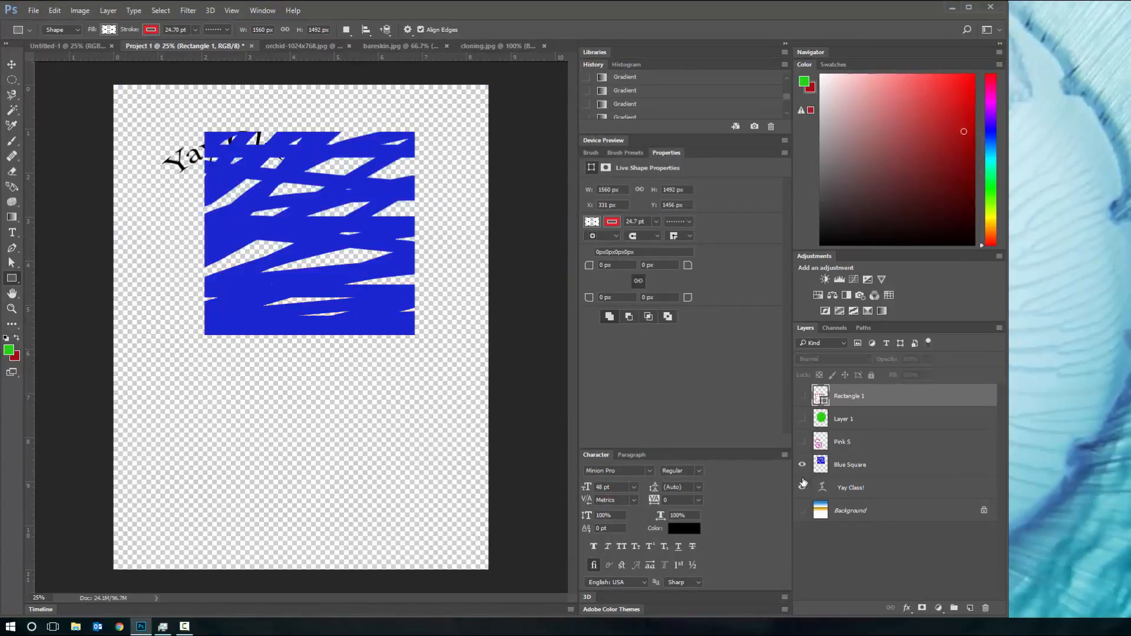
left_click(802, 487)
left_click(802, 464)
left_click(802, 510)
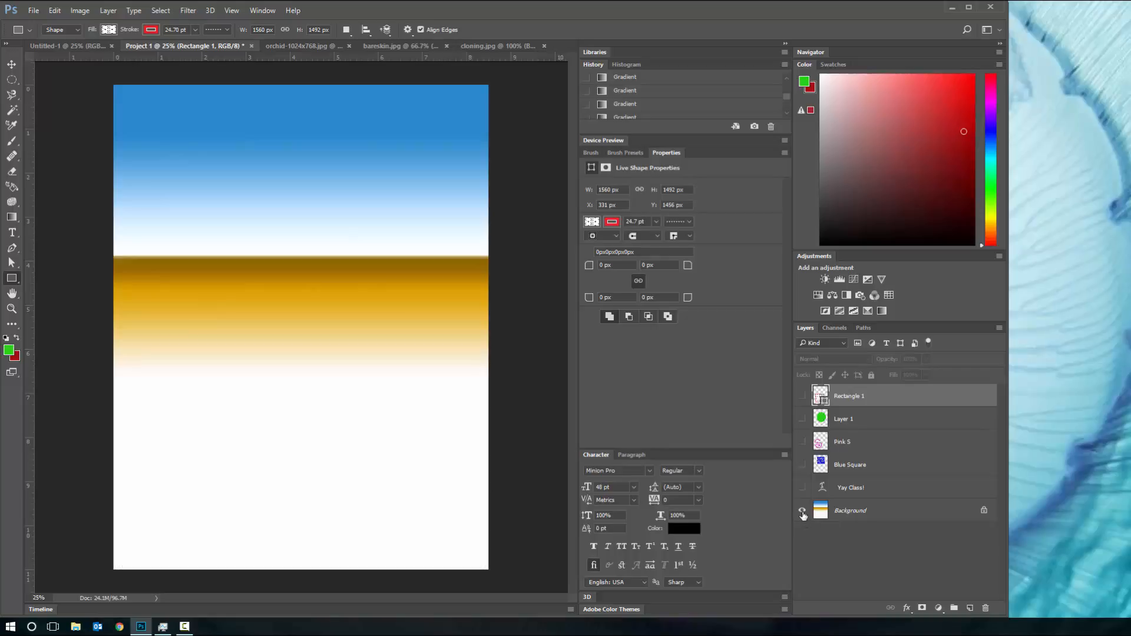
left_click(802, 510)
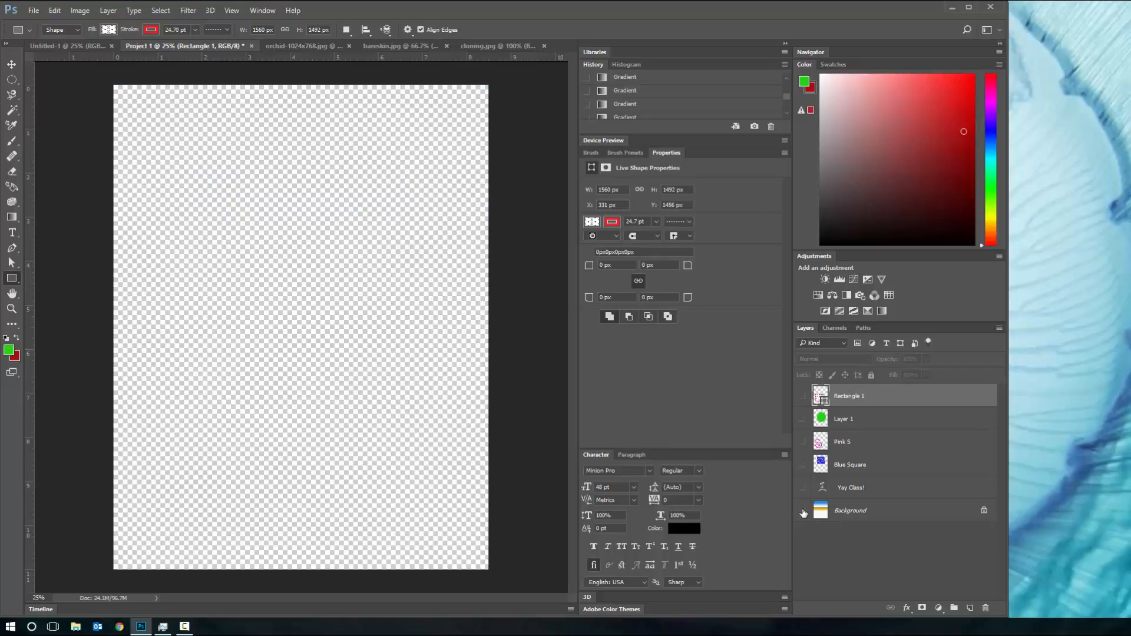
Show the Blue Square and Rectangle 1 layers, and move the patterned rectangle to about X 267 px, Y 1650 px
left_click(802, 464)
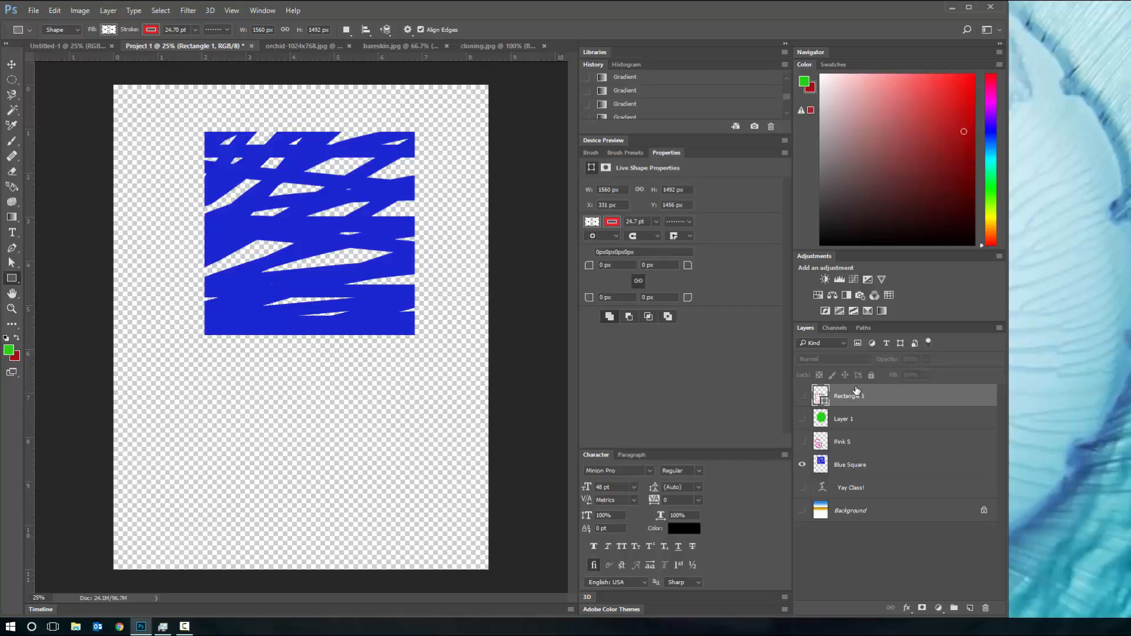
left_click(802, 396)
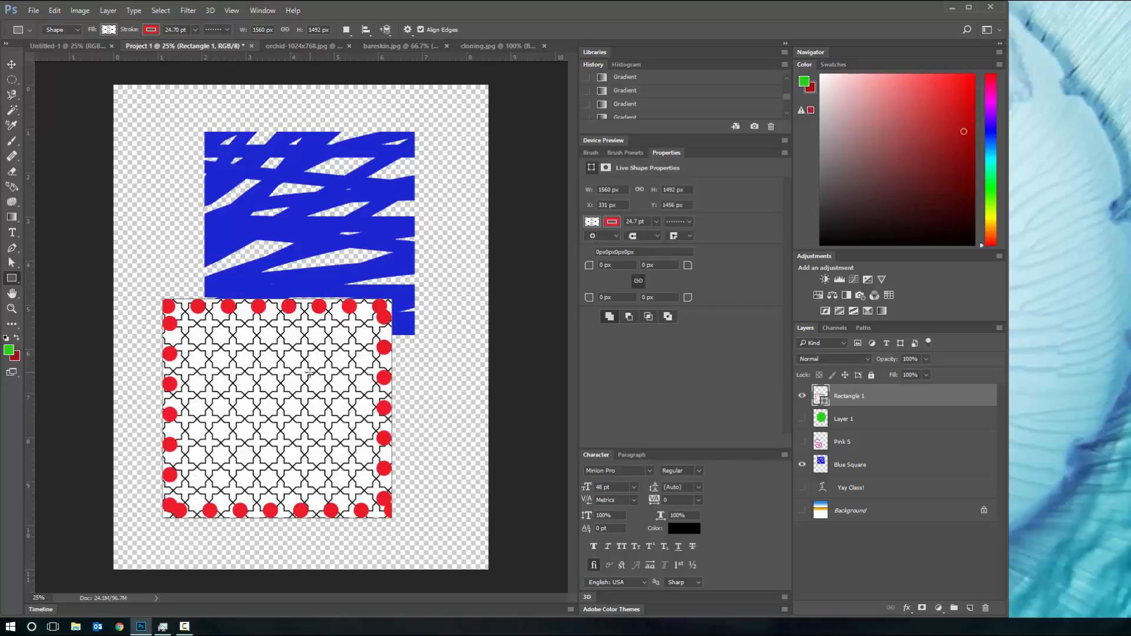
key("v")
left_click_drag(295, 406, 261, 429)
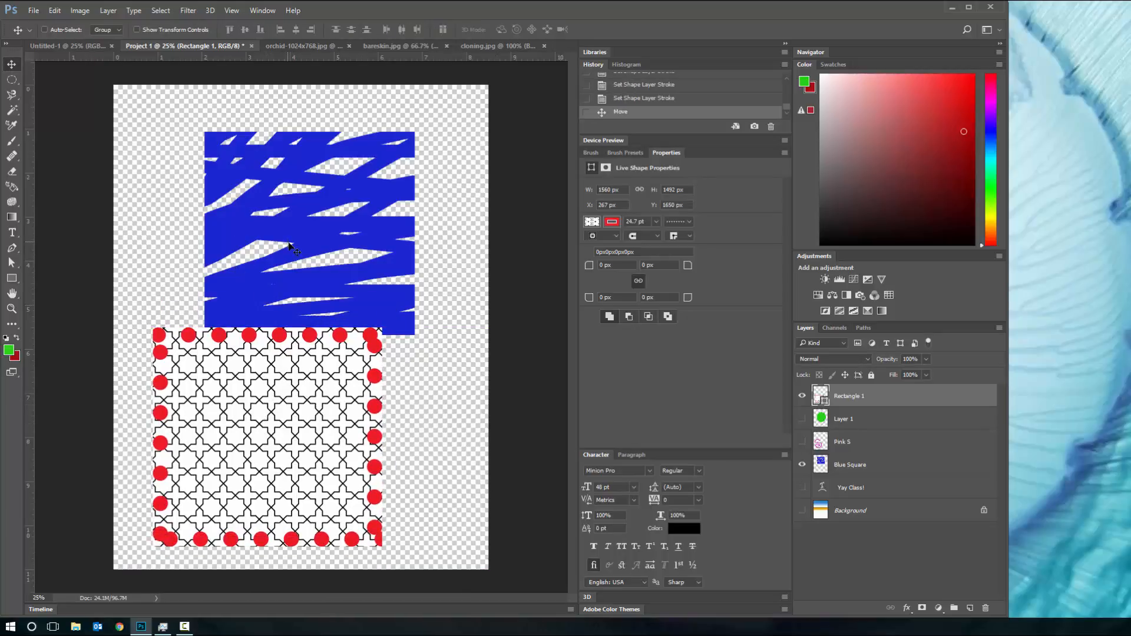
Free-transform the Rectangle 1 and Blue Square layers together, shrinking them until the patterned rectangle is about 67 by 65 px
left_click(860, 465, "ctrl")
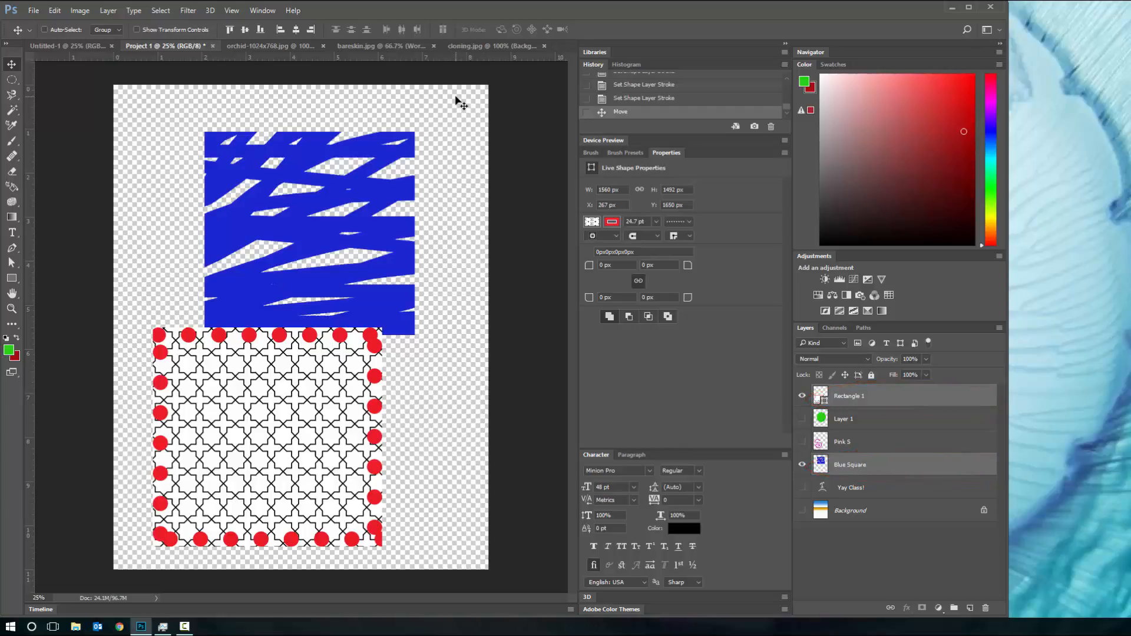
left_click(50, 12)
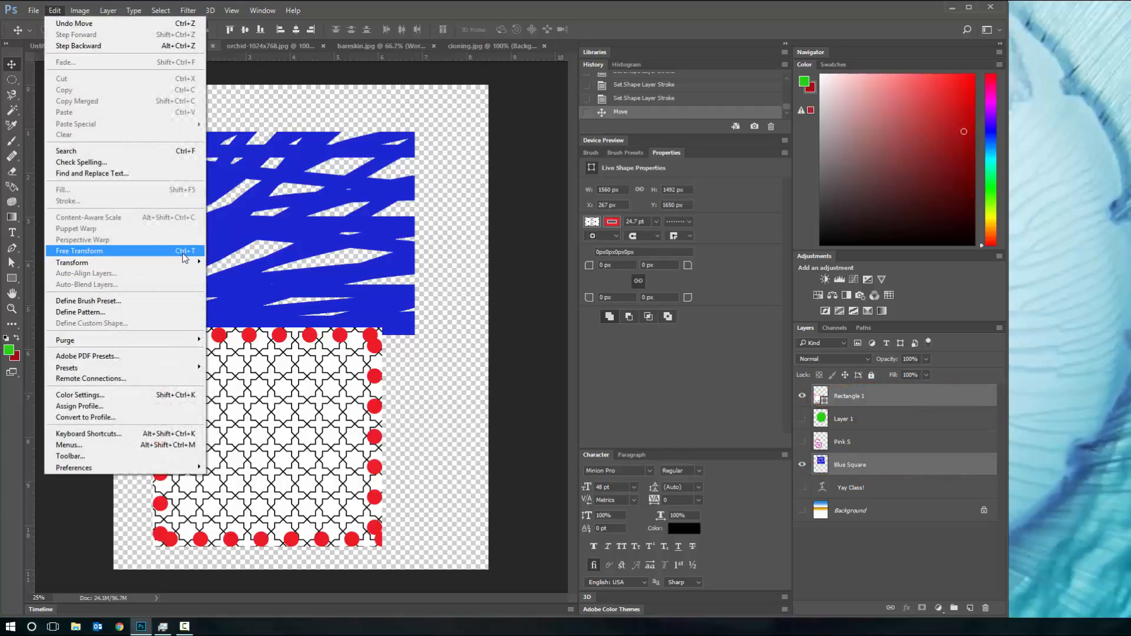
left_click(184, 251)
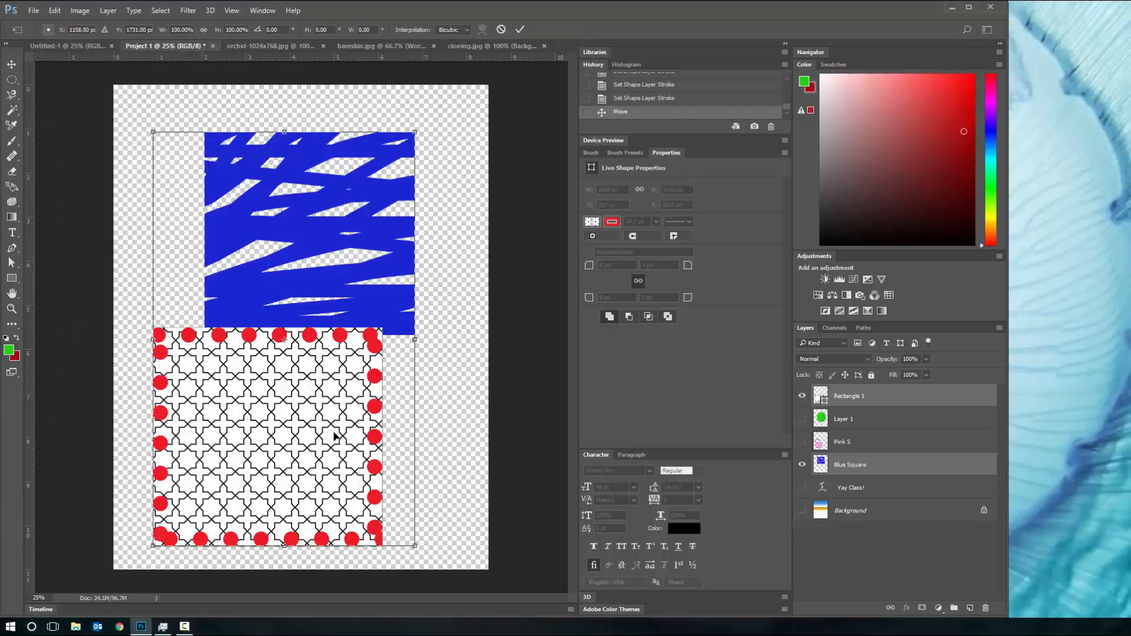
left_click_drag(415, 546, 252, 573)
left_click_drag(241, 553, 2, 259)
key("Return")
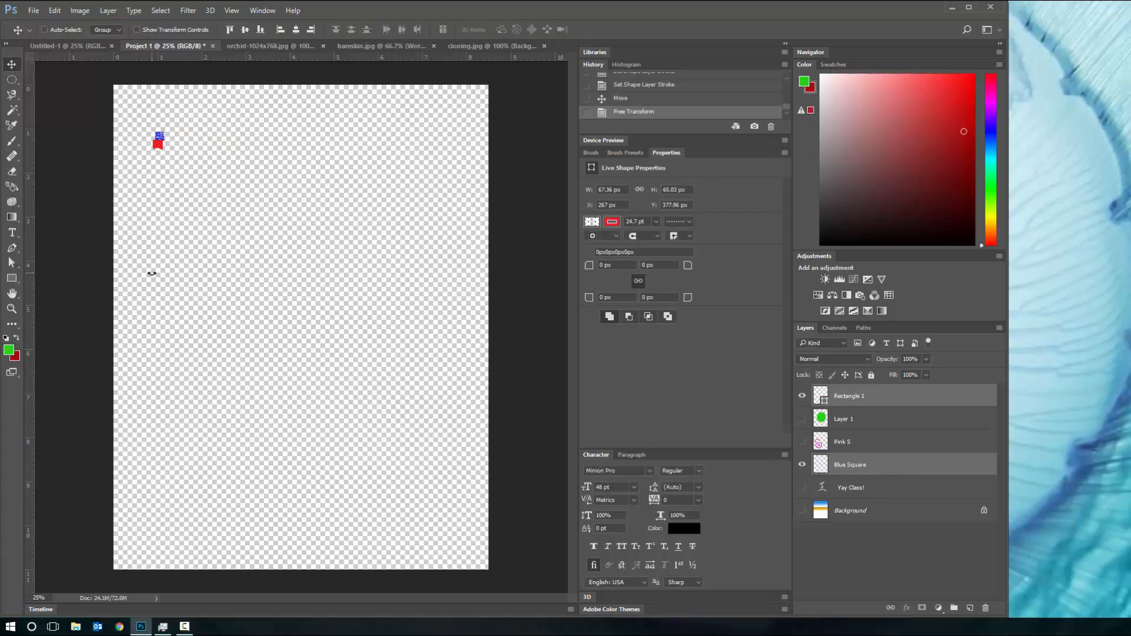
Separate the two tiny shapes, moving the blue square near the canvas's upper-left corner and the rectangle to about X 99 px, Y 710 px
left_click_drag(158, 142, 159, 166)
left_click(891, 464)
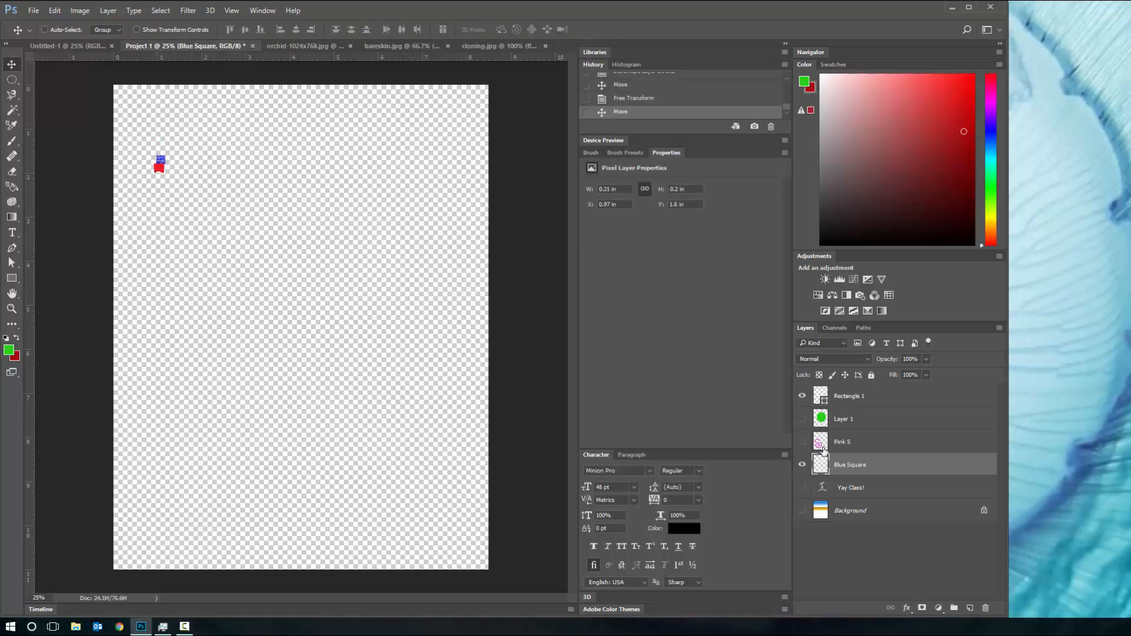
left_click_drag(160, 159, 142, 113)
left_click_drag(159, 169, 133, 197)
Scale the Rectangle 1 and Blue Square layers up together to about 400%
left_click(854, 398)
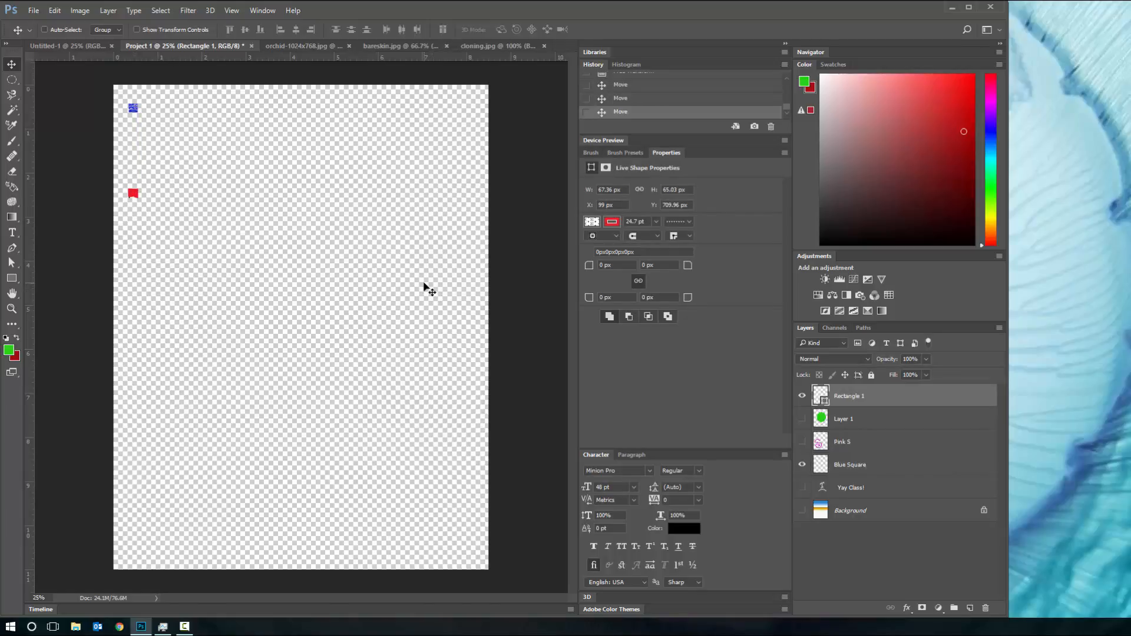
left_click(860, 469, "ctrl")
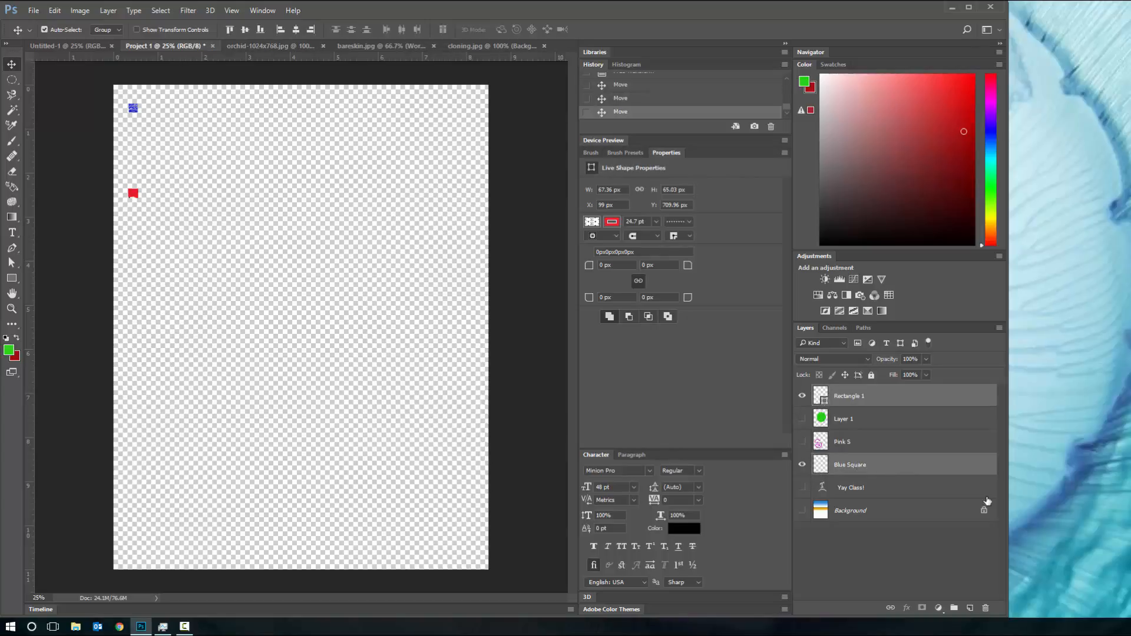
key("ctrl+t")
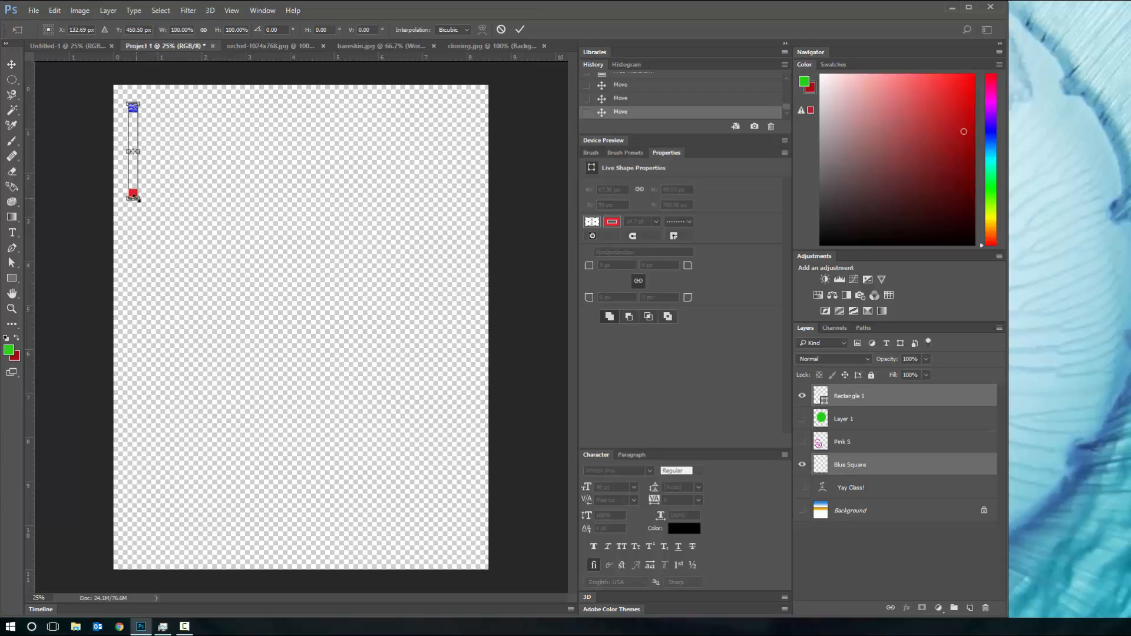
left_click_drag(139, 202, 430, 459)
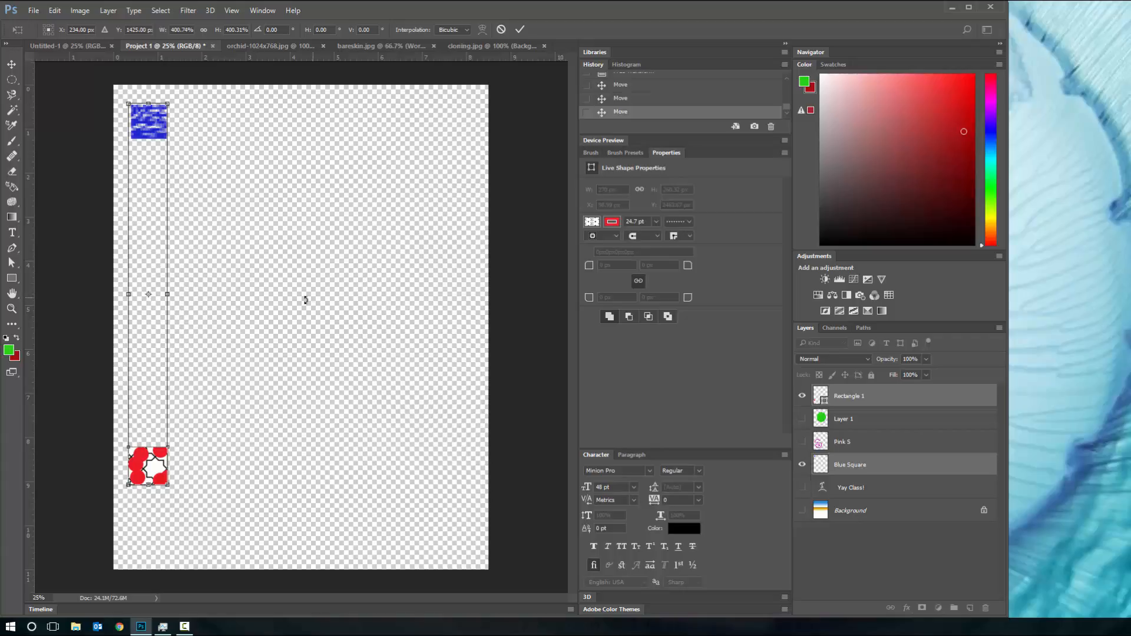
key("Return")
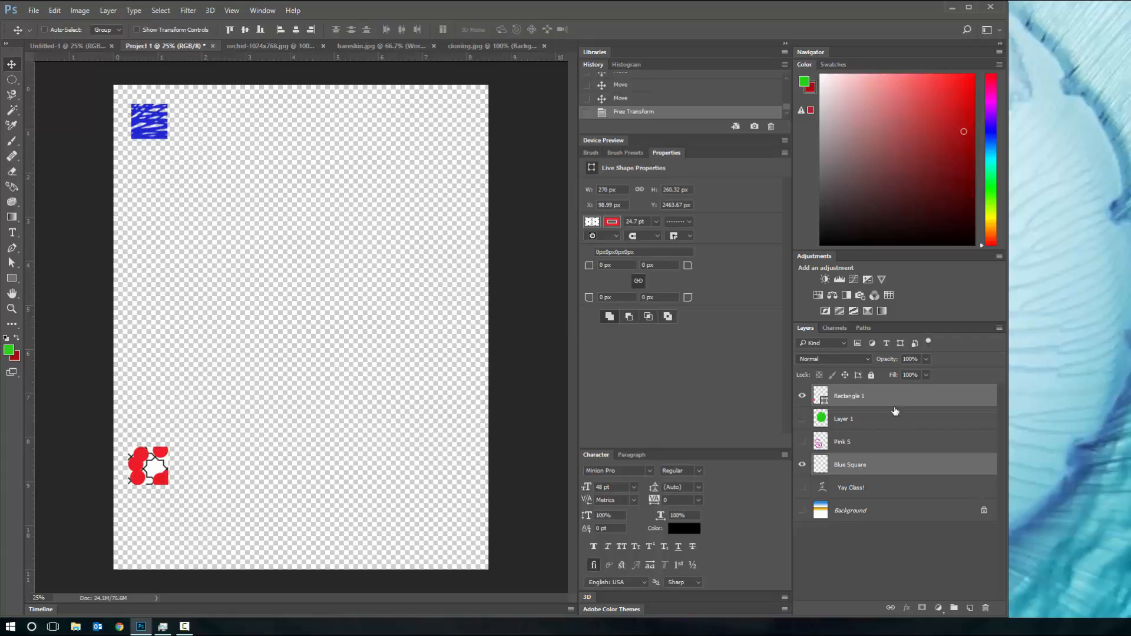
Scale the Blue Square layer alone up to about 5.16 by 4.99 in
left_click(886, 466)
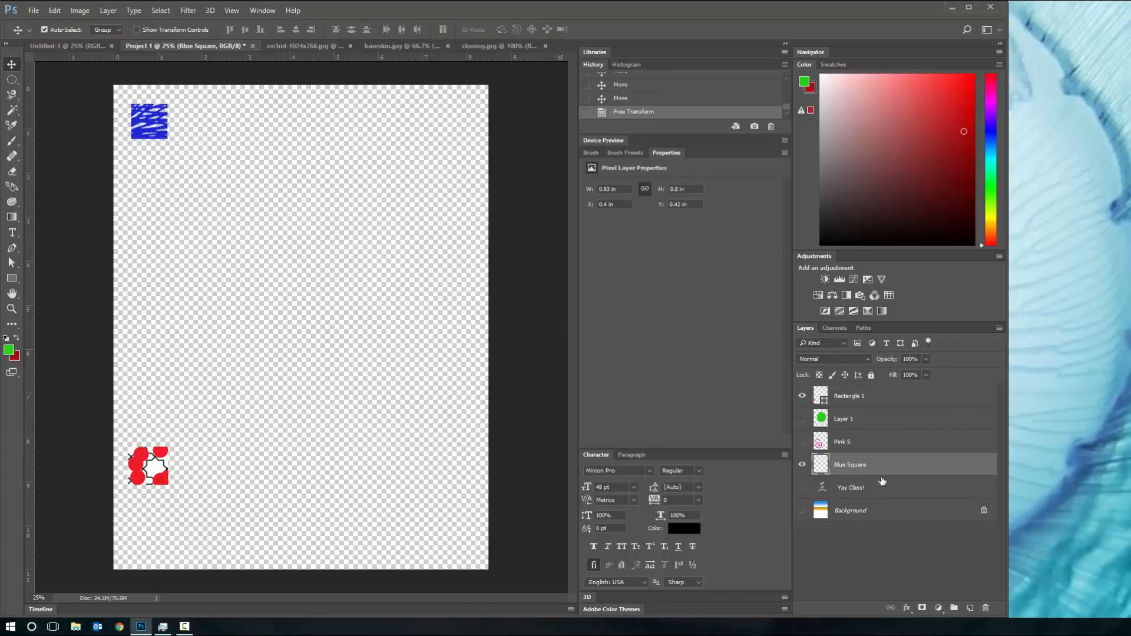
key("ctrl")
key("ctrl+t")
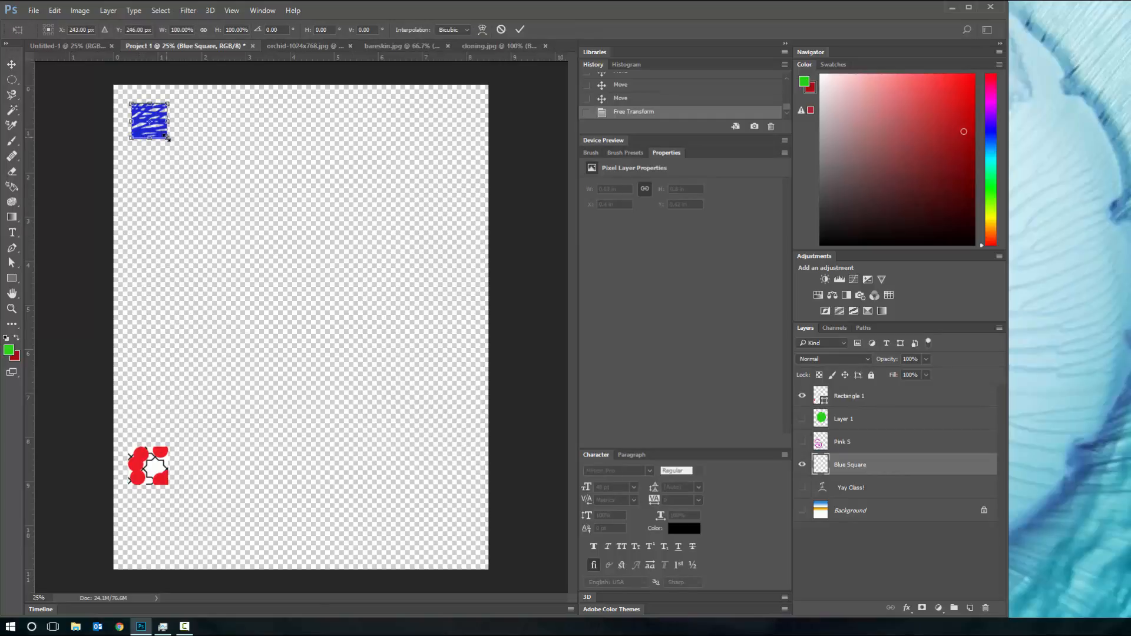
left_click_drag(168, 139, 417, 255)
key("Return")
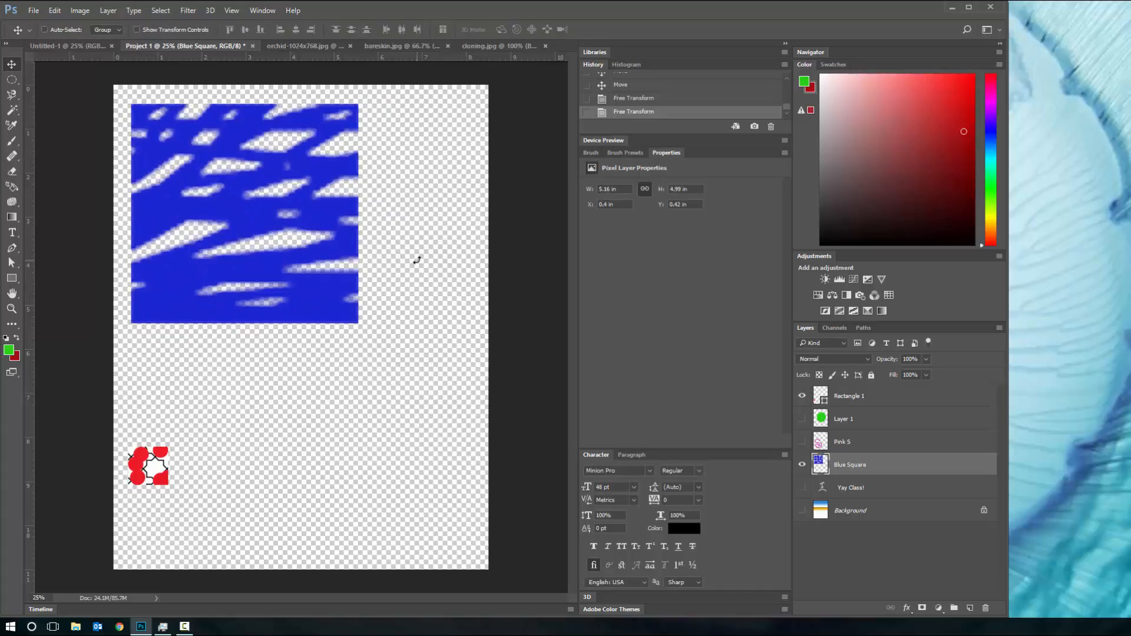
Enlarge the Rectangle 1 shape to about 1582 by 1525 px, so it sits directly below the blue square
left_click(832, 401)
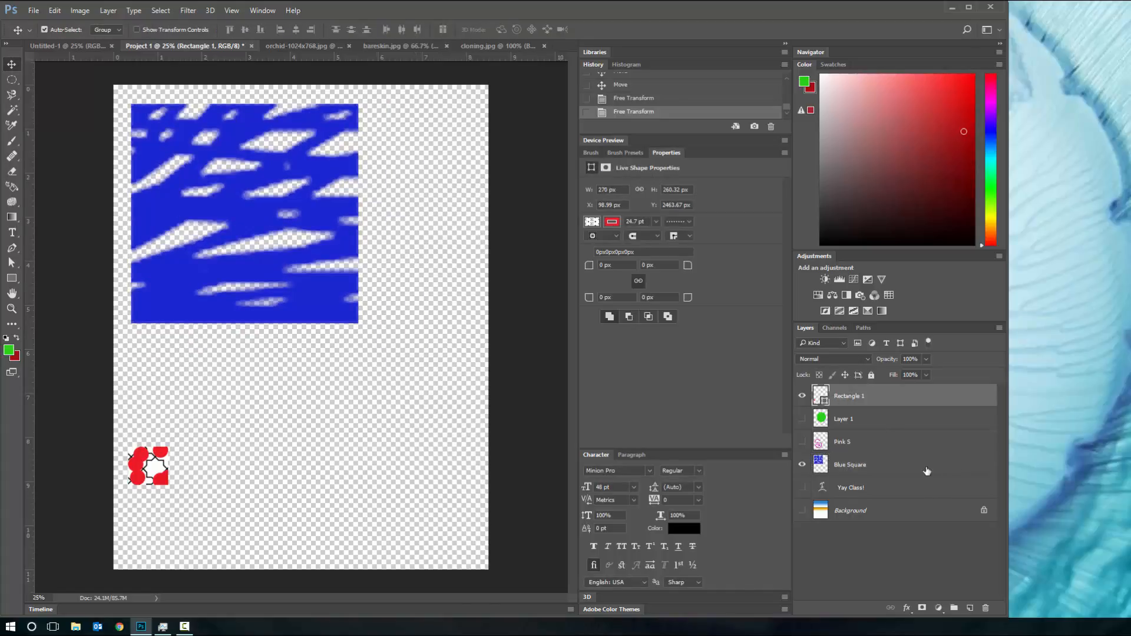
key("ctrl+t")
left_click_drag(168, 446, 291, 327)
left_click_drag(326, 515, 361, 550)
key("Return")
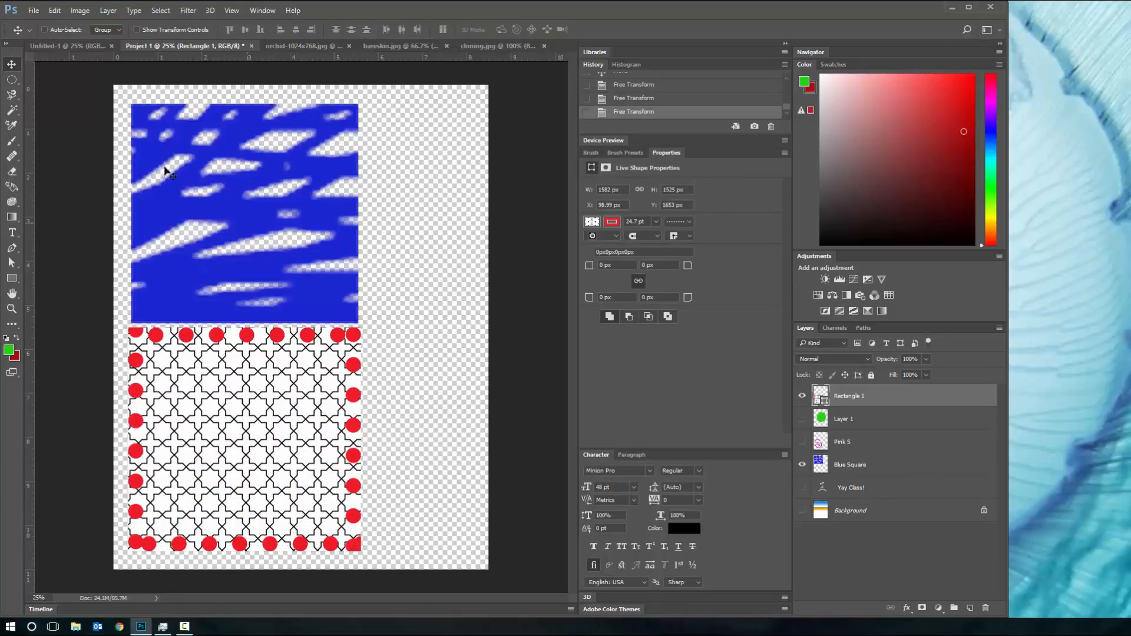
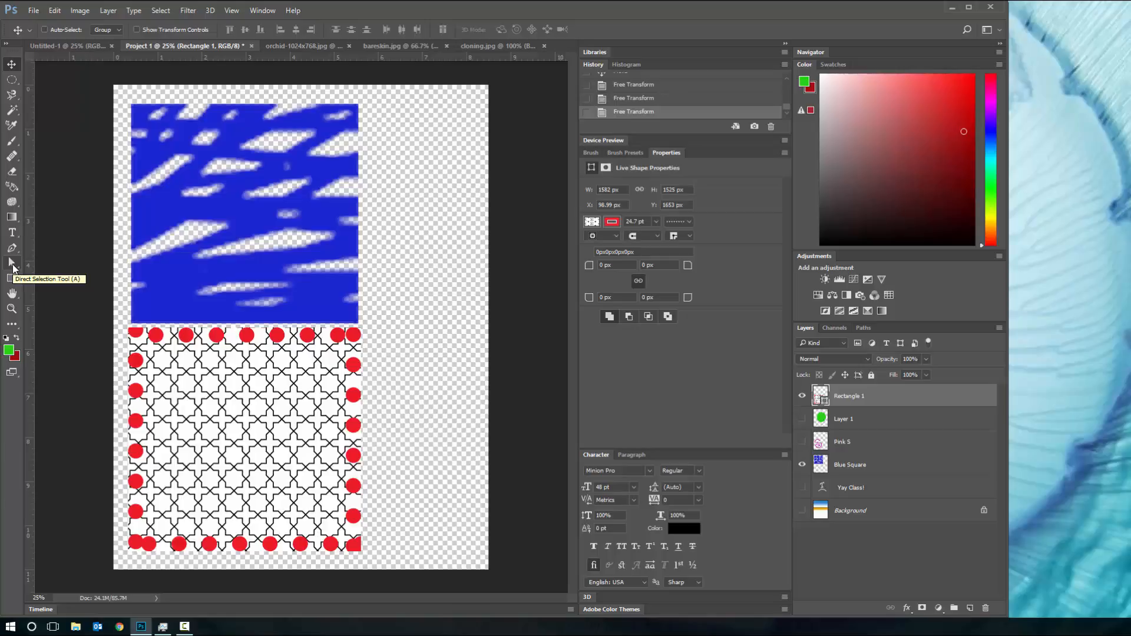
Show the Yay Class! text layer and move it above the Pink S layer in the stacking order
left_click(12, 282)
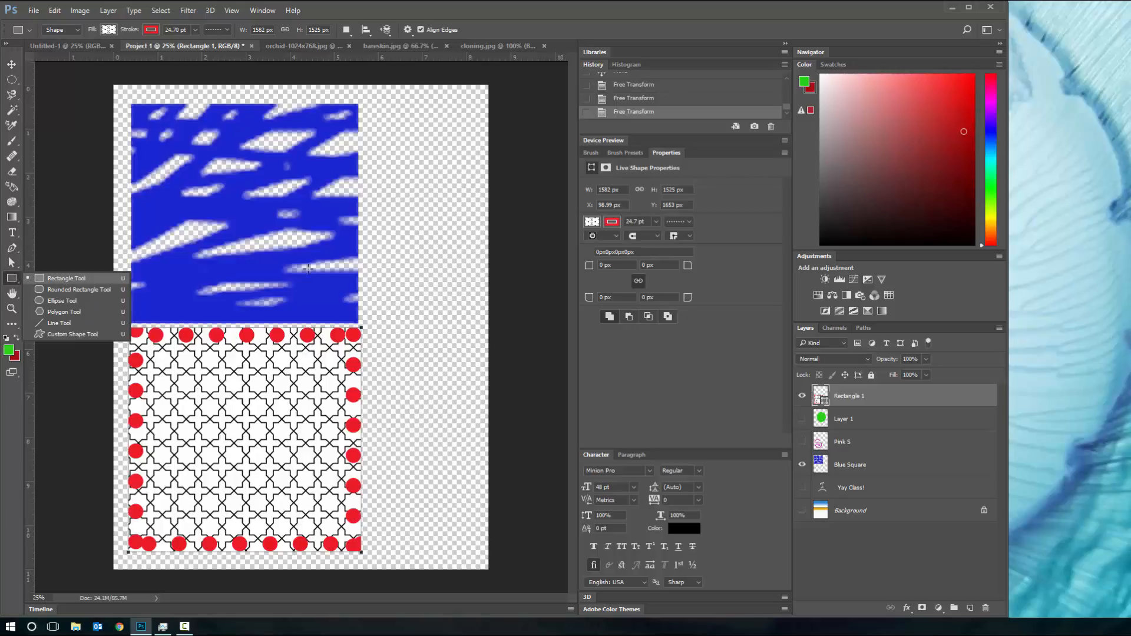
left_click(941, 529)
left_click(824, 494)
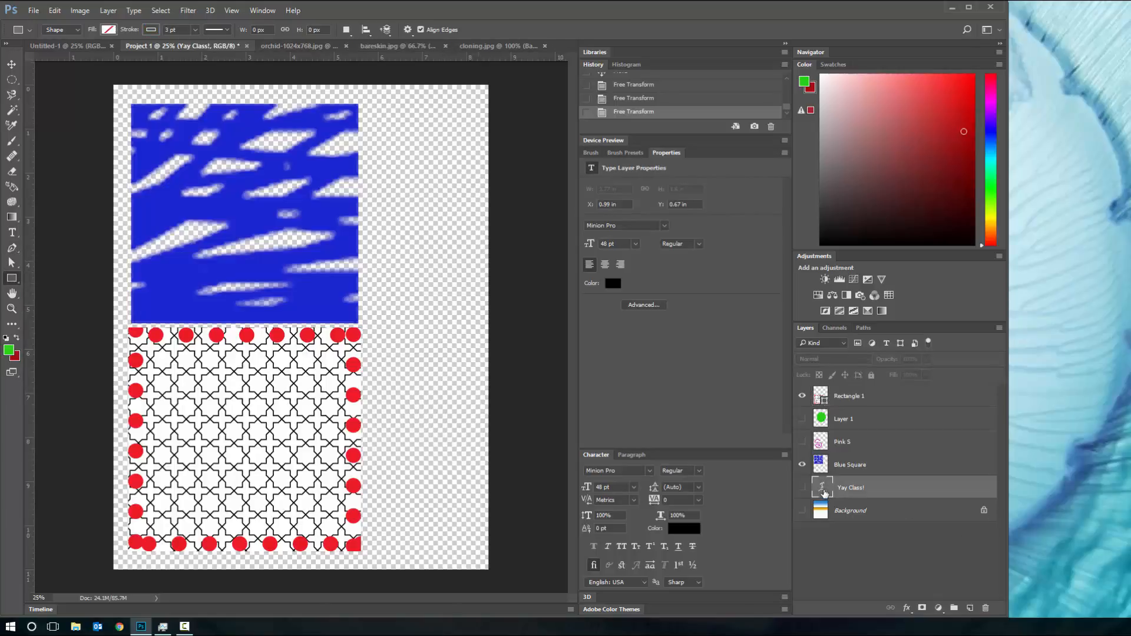
left_click(802, 488)
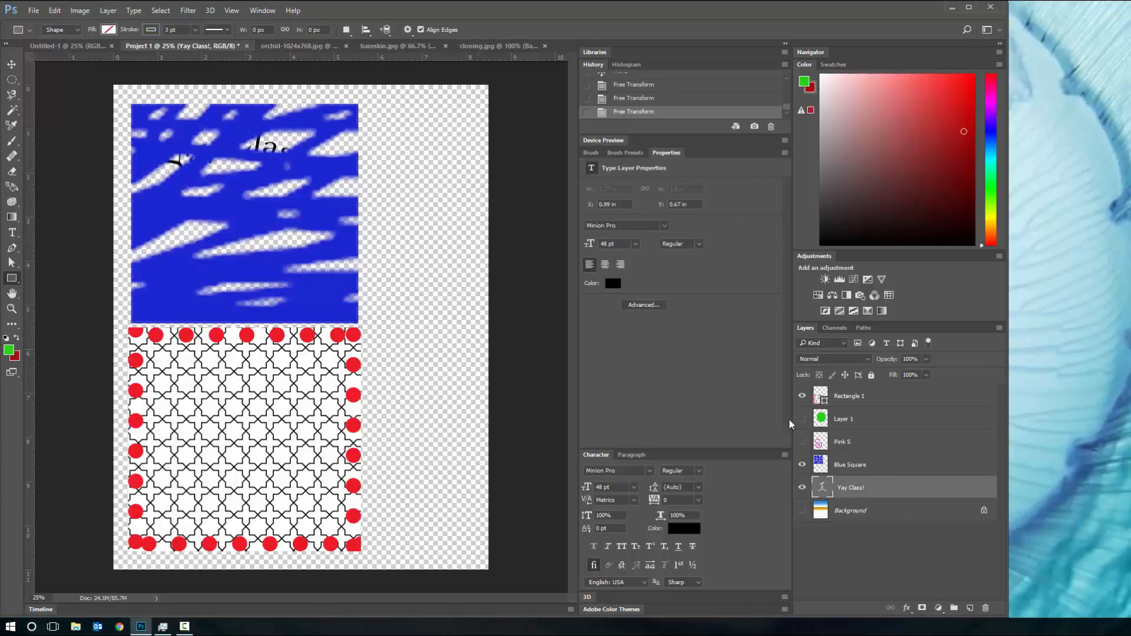
mouse_move(863, 490)
left_mouse_down()
mouse_move(854, 386)
mouse_move(832, 441)
left_mouse_up()
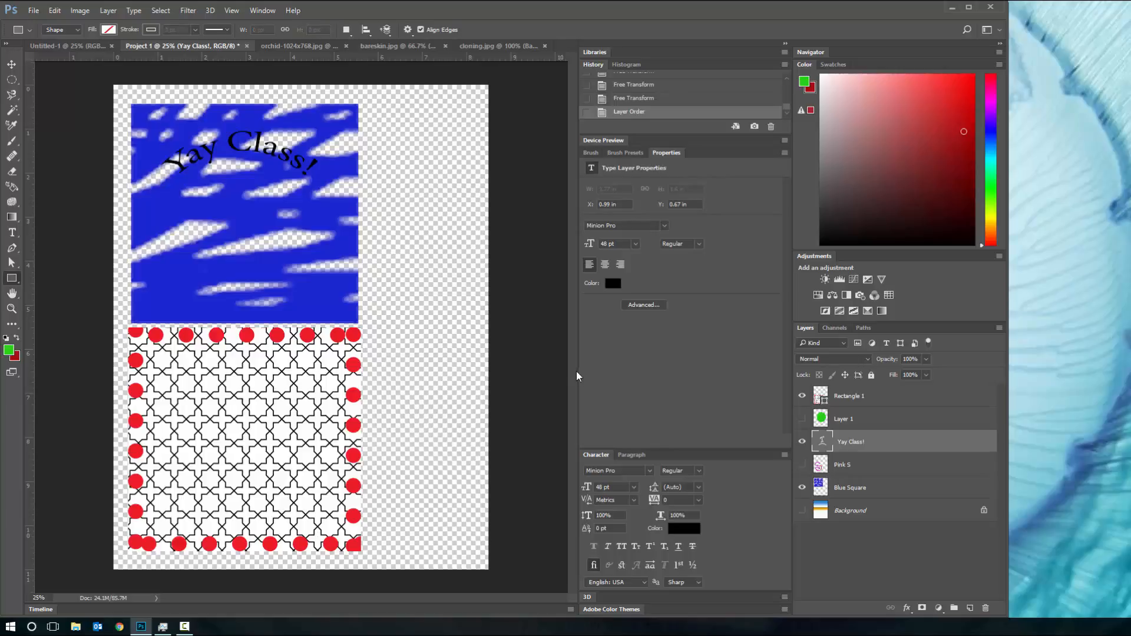
Free-transform the Yay Class! text to enlarge it to about 94 pt
key("ctrl+t")
left_click_drag(324, 185, 450, 334)
key("Return")
key("u")
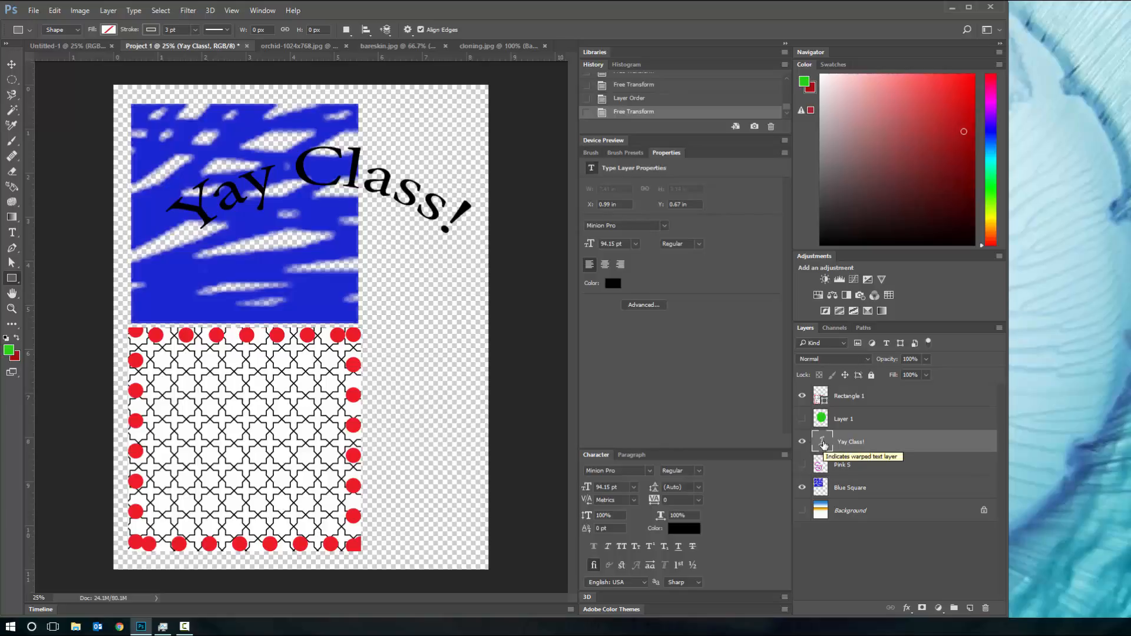
Examine the flower's centre in orchid-1024x768.jpg at 400% zoom, panning around it with the Hand tool
left_click(12, 293)
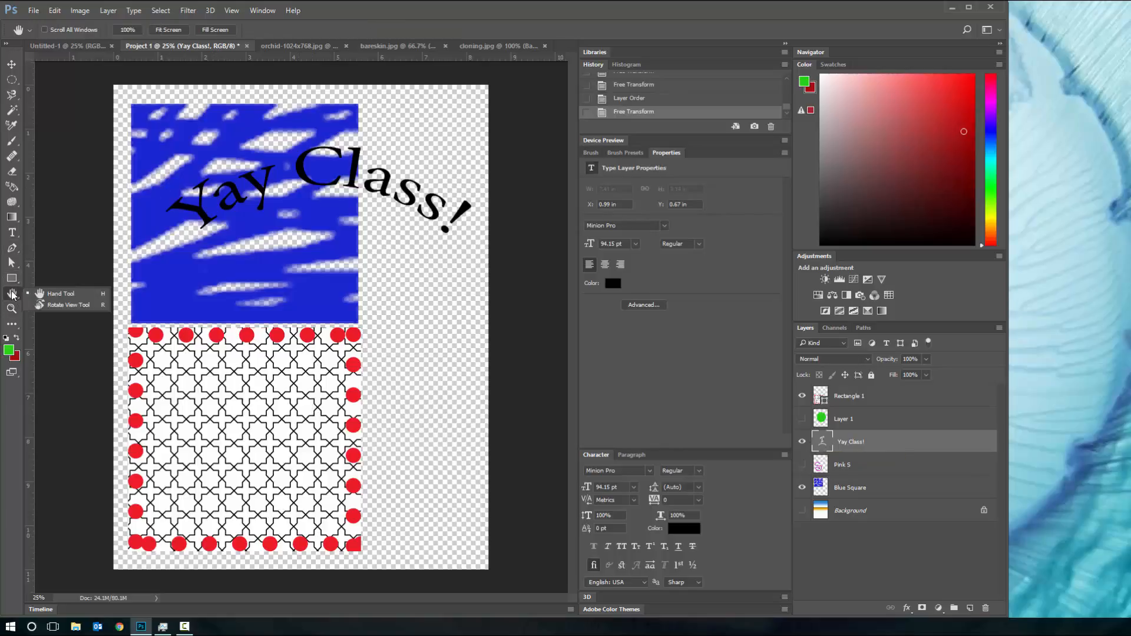
left_click(57, 297)
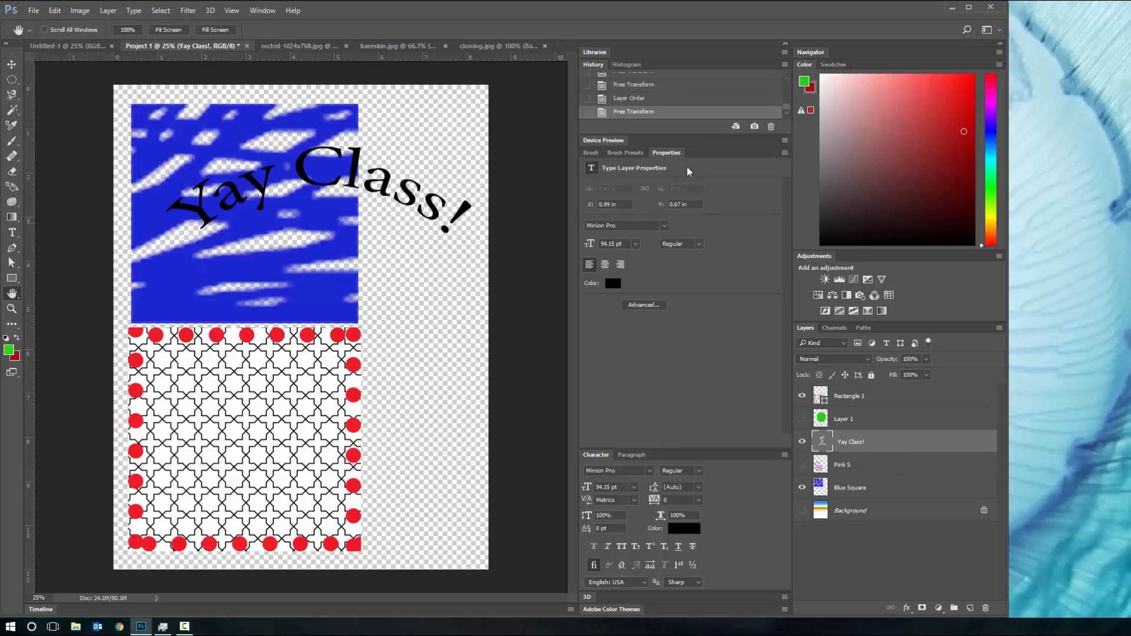
left_click(286, 44)
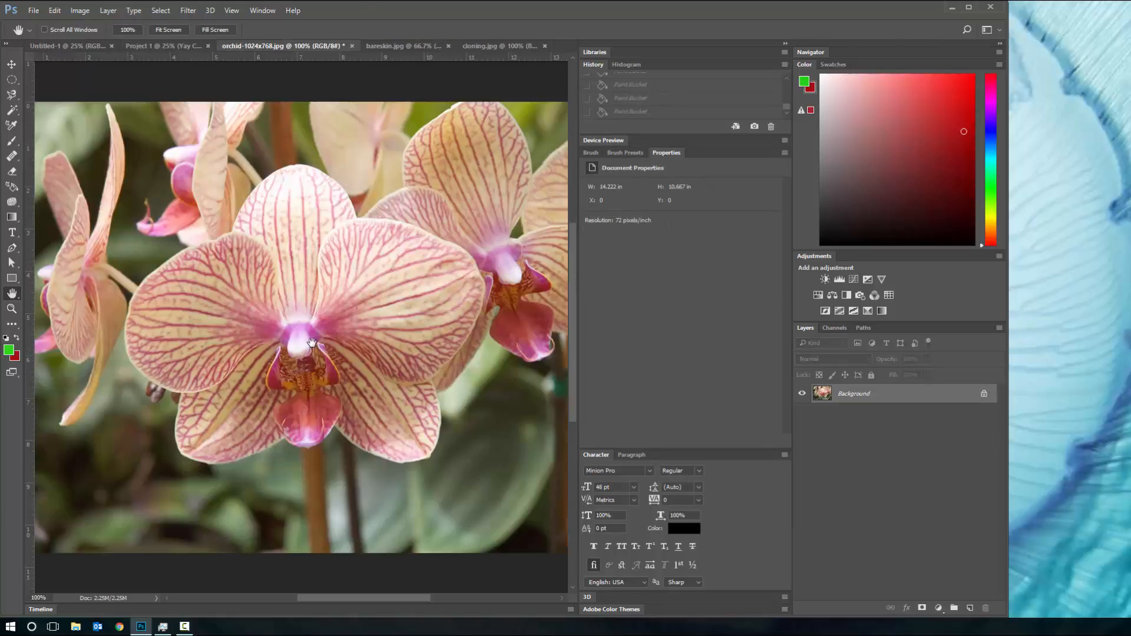
left_click_drag(408, 284, 465, 297)
key("ctrl+plus")
key("ctrl+plus")
key("ctrl+plus")
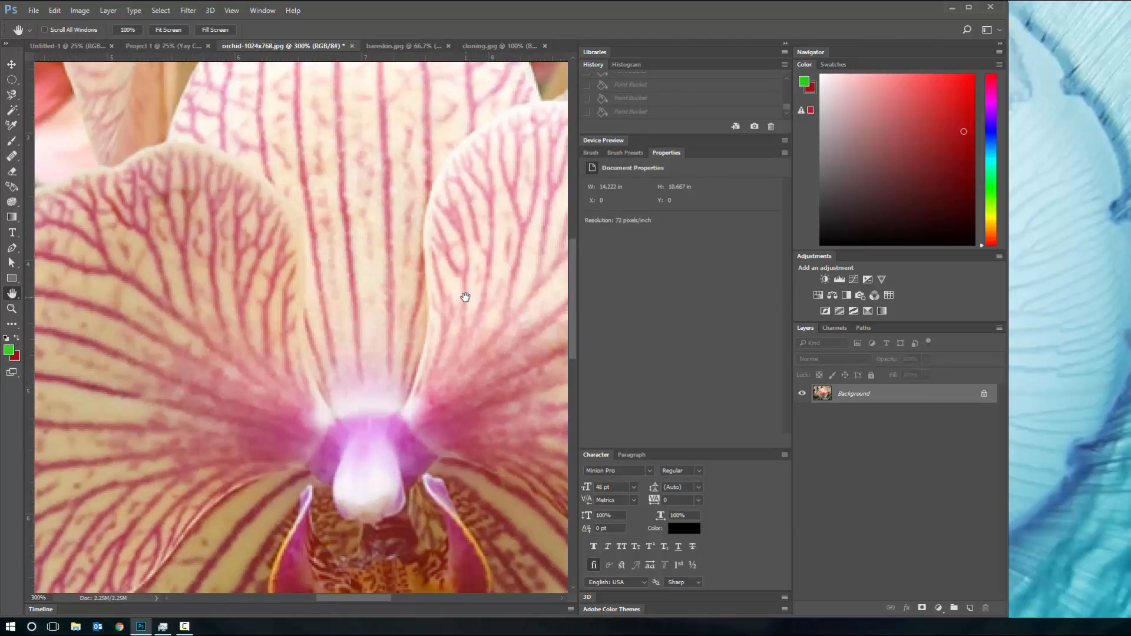
scroll(337, 239, "down", 4)
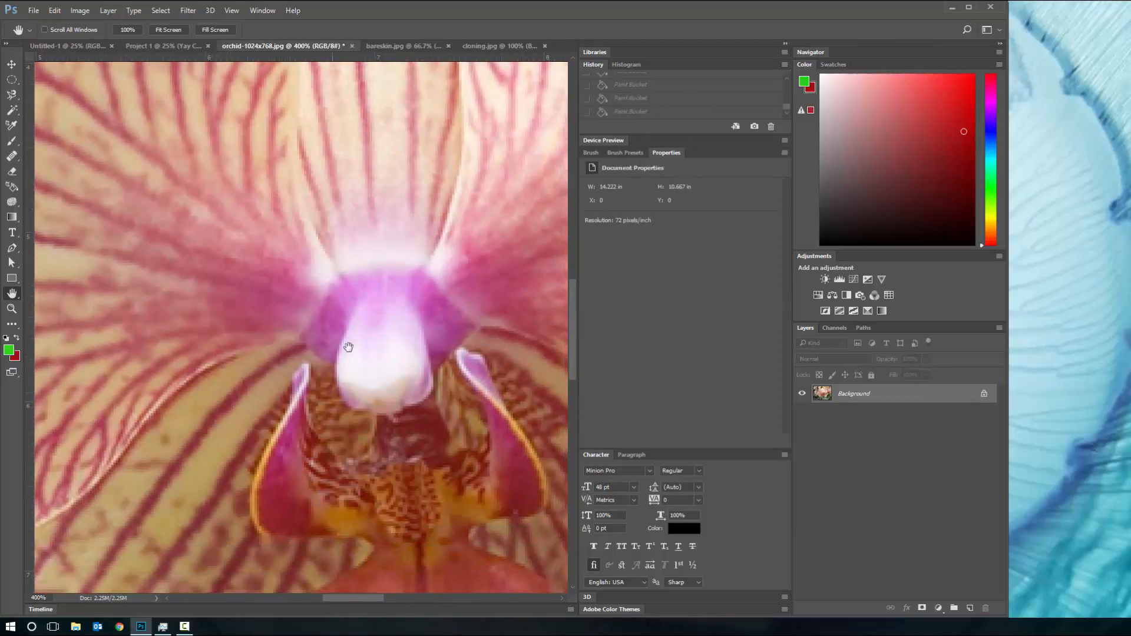
left_click_drag(262, 337, 27, 269)
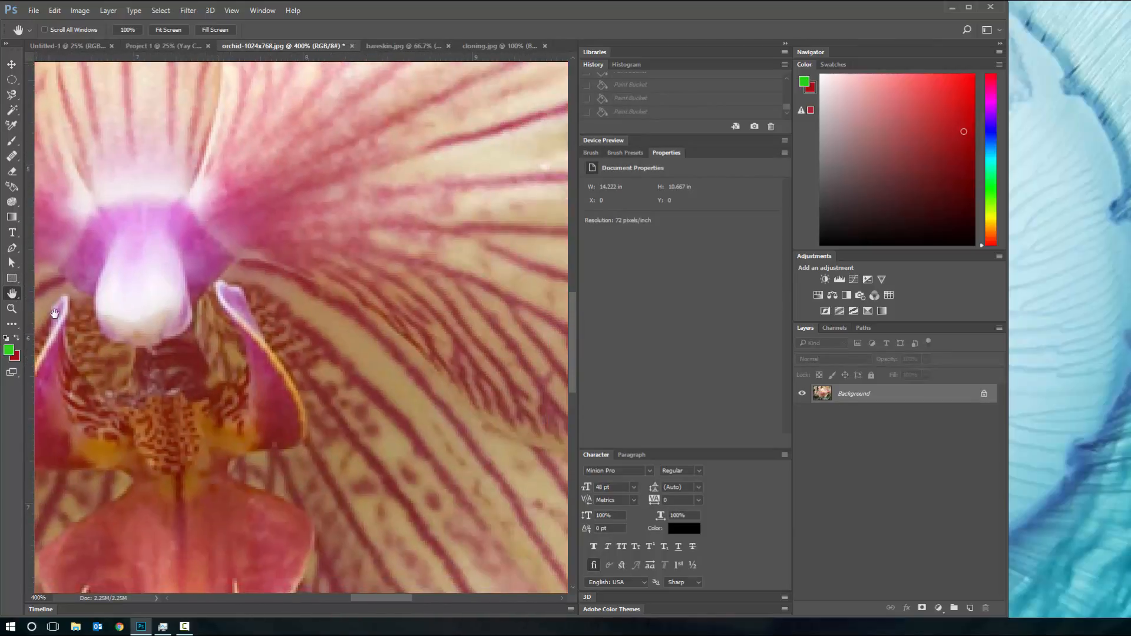
left_click_drag(145, 387, 502, 432)
left_click_drag(427, 189, 156, 181)
Pan the orchid photo with the Navigator, set its zoom to 100%, and fit the whole image on screen
left_click(806, 52)
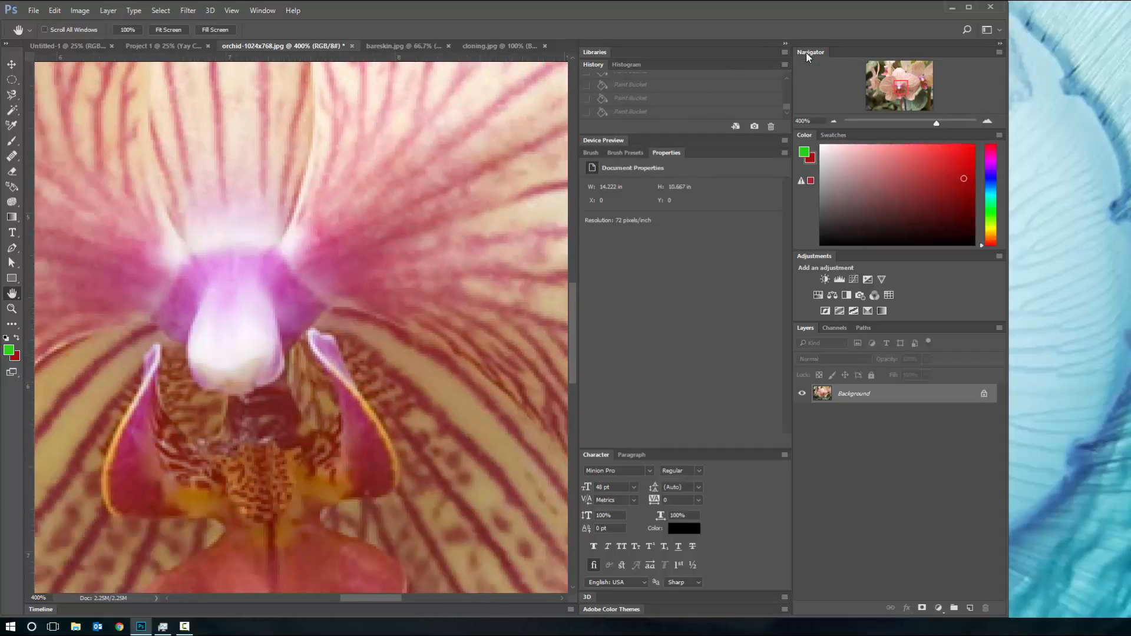
mouse_move(896, 90)
left_mouse_down()
mouse_move(908, 76)
mouse_move(906, 89)
mouse_move(886, 94)
left_mouse_up()
left_click(812, 121)
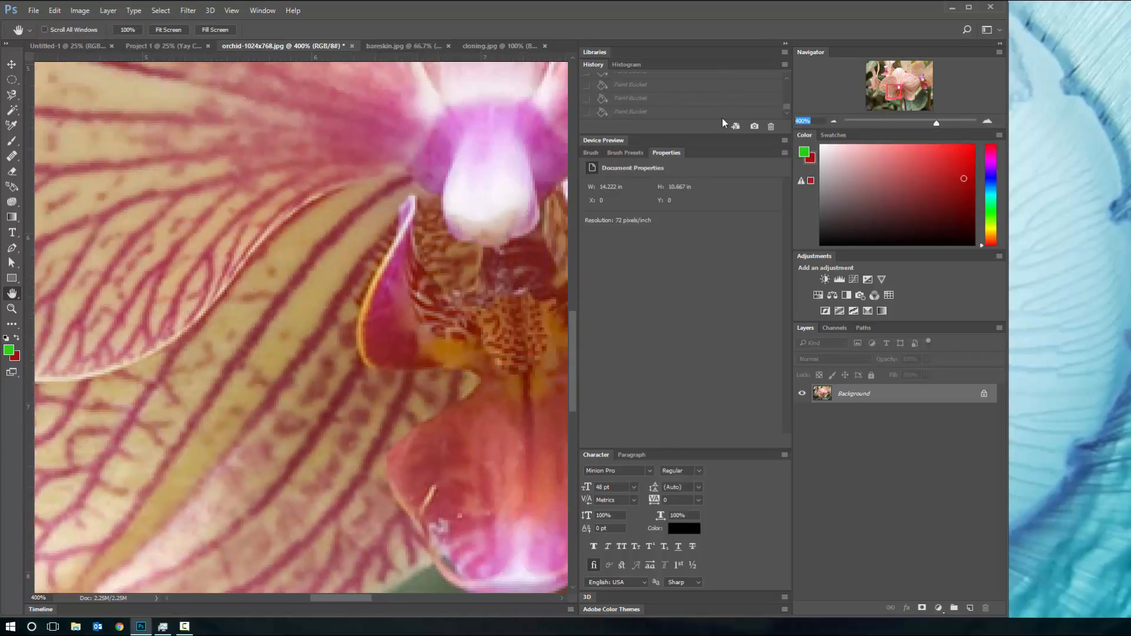
type("1")
key("Return")
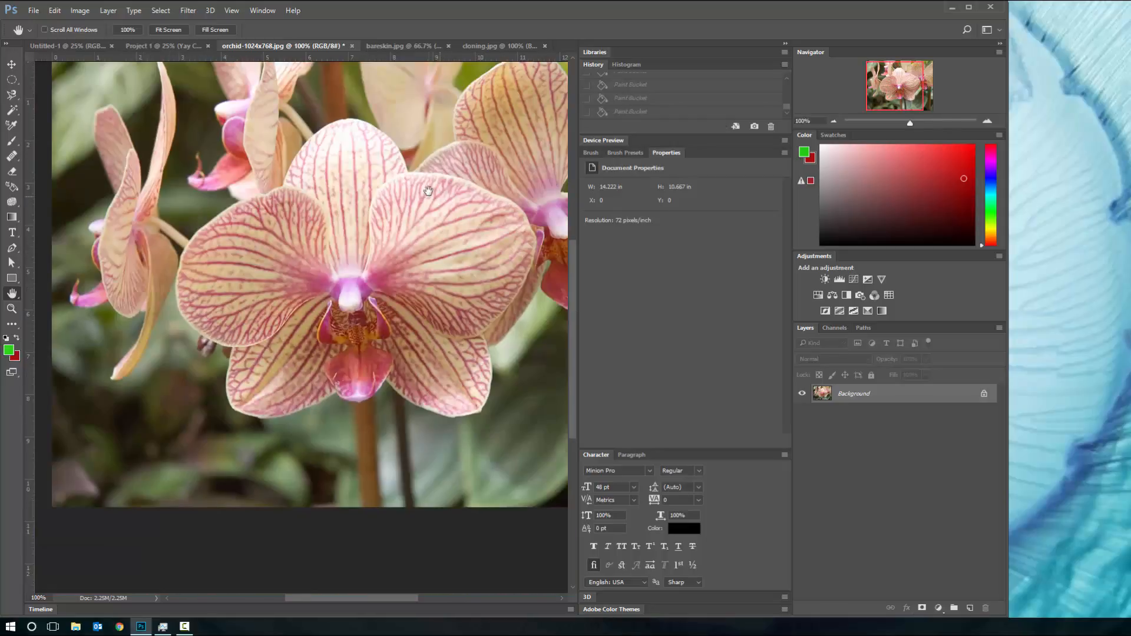
left_click_drag(428, 191, 392, 176)
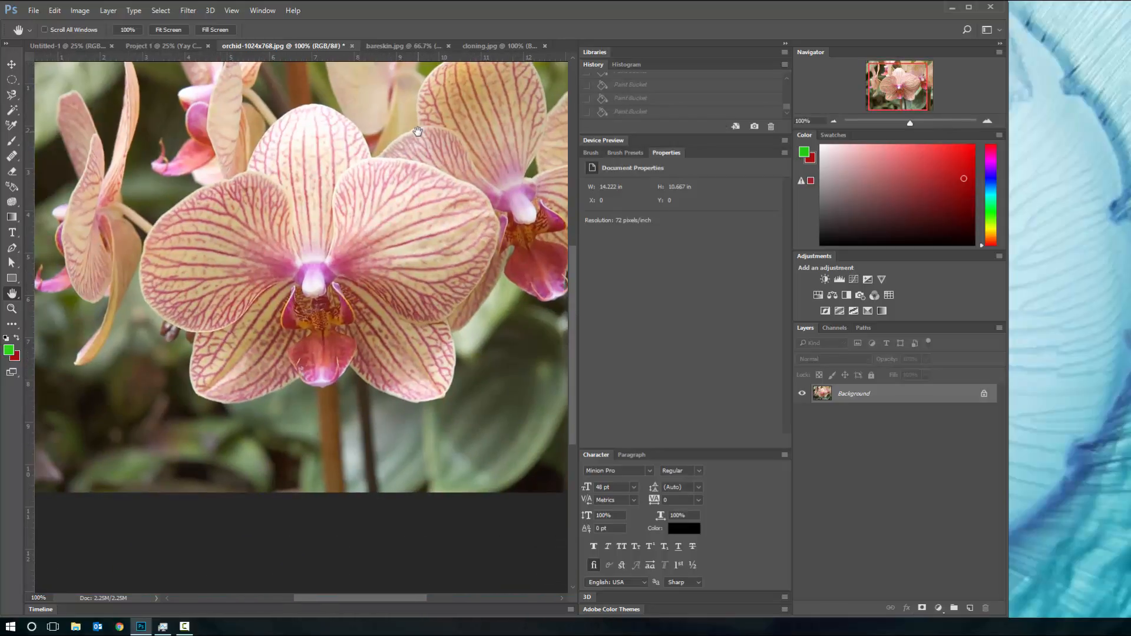
key("ctrl+0")
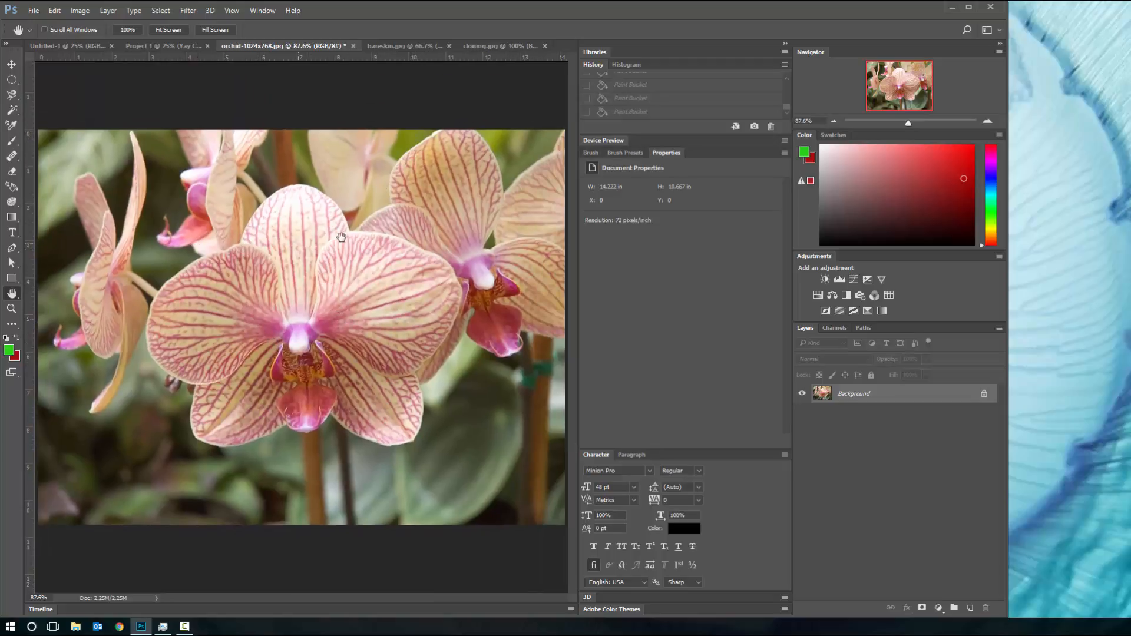
Magnify the orchid photo to about 448% with the Navigator and pan around the flower's centre
left_click_drag(941, 124, 938, 122)
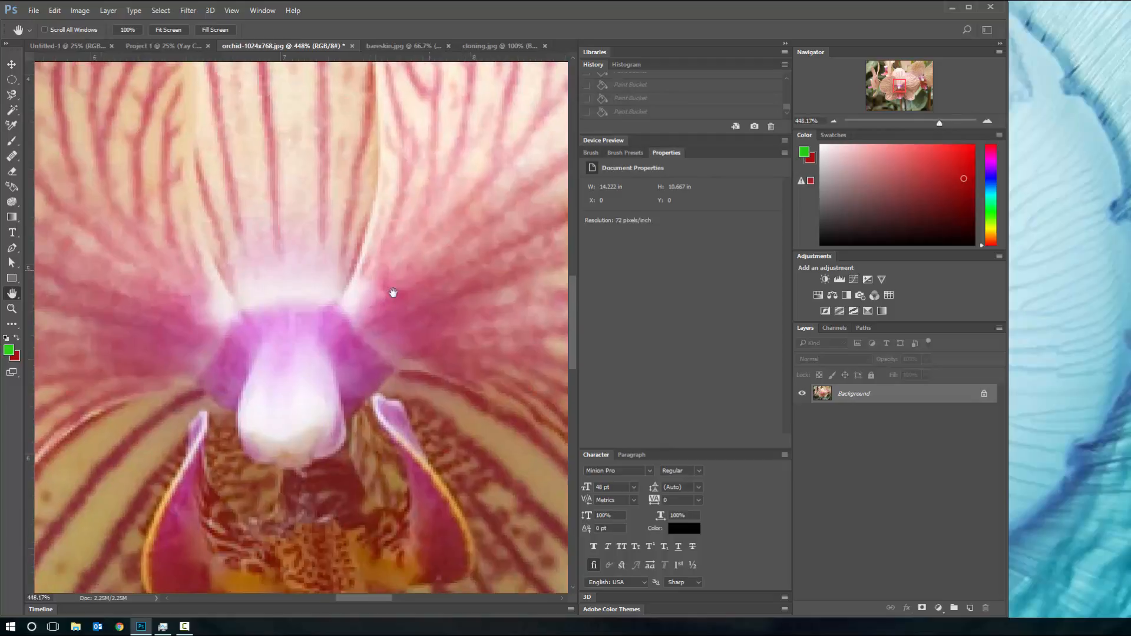
left_click_drag(392, 293, 331, 144)
left_click_drag(261, 489, 367, 471)
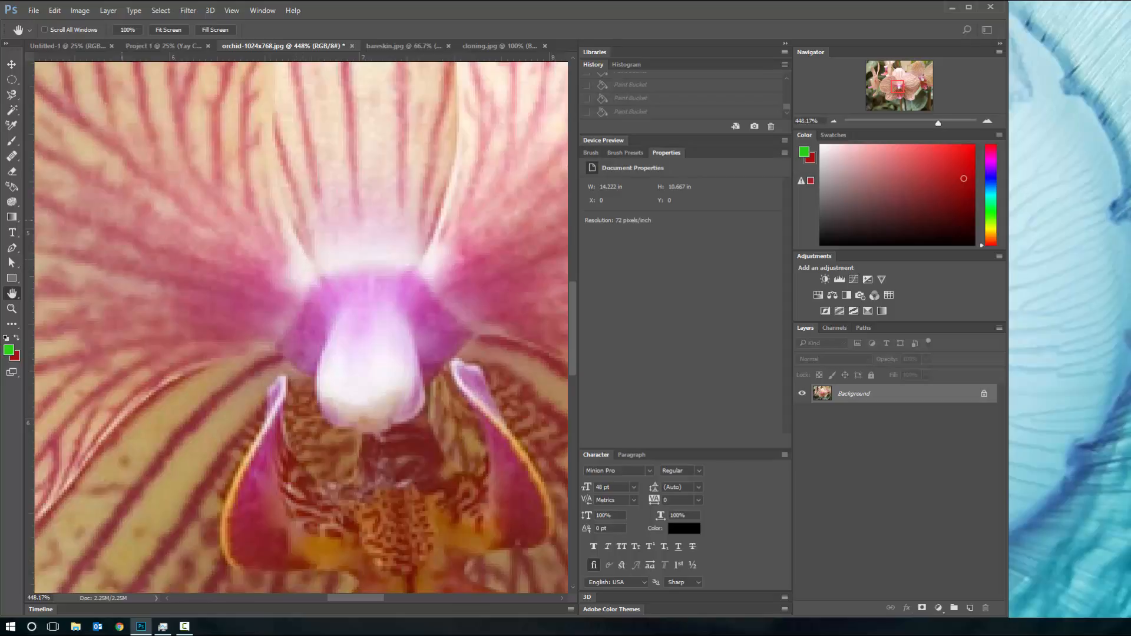
Try to move the orchid photo's Background layer with the Move tool, decline its conversion, and pan around the flower's centre
left_click(11, 64)
left_click_drag(384, 343, 285, 177)
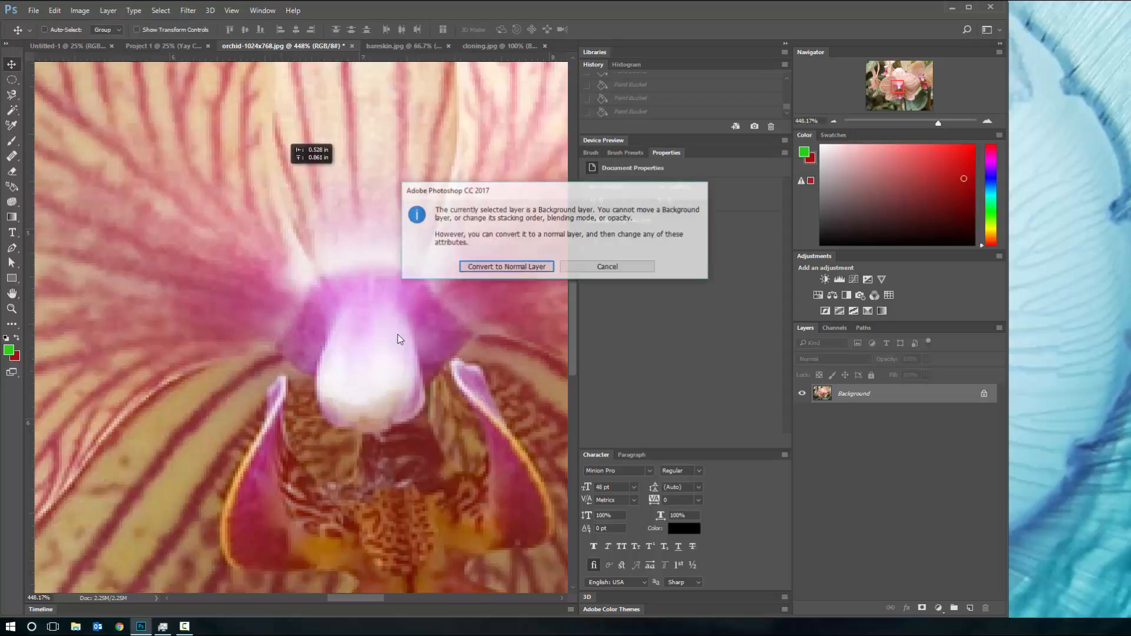
left_click(624, 265)
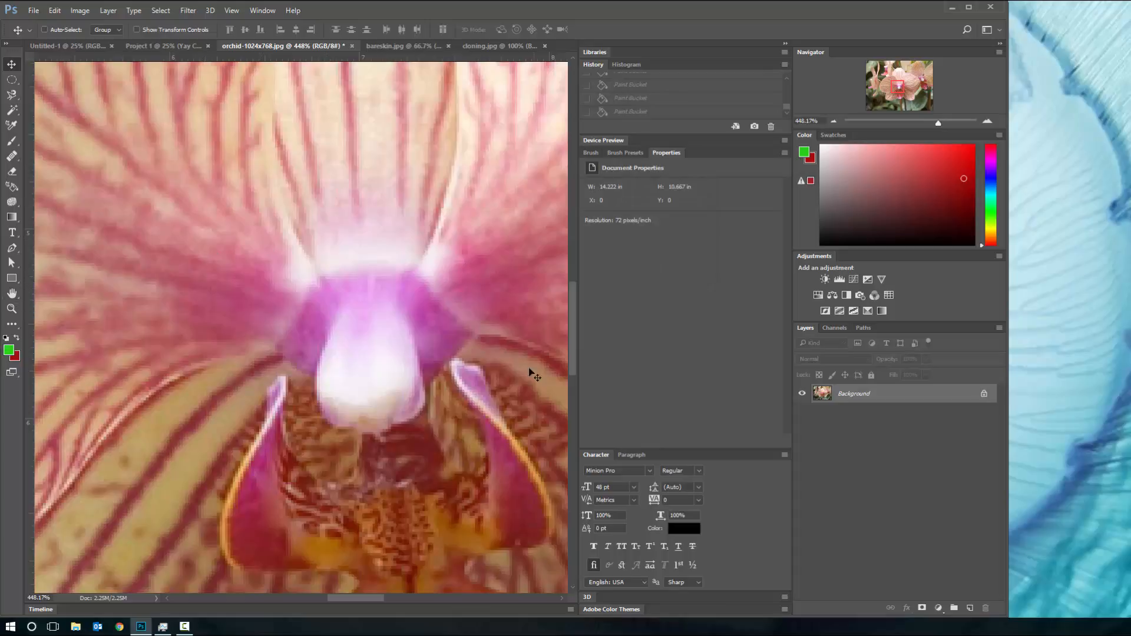
left_click_drag(448, 427, 511, 330)
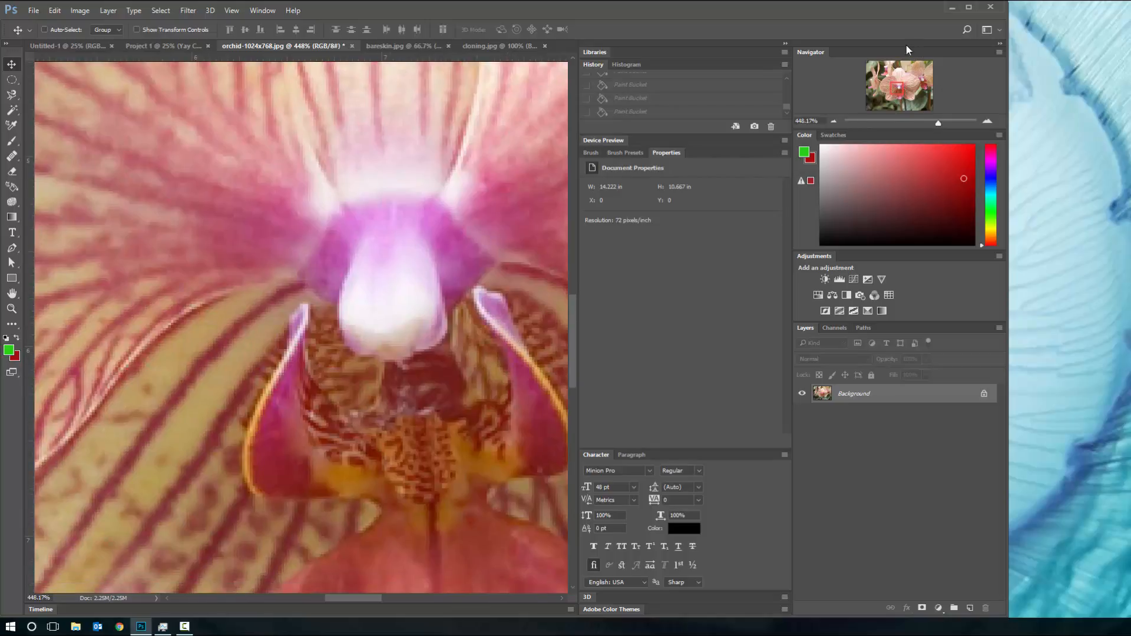
Zoom the orchid photo to 100% and about 495% with the Navigator, panning to the upper blossoms and back to the flower's centre
left_click(832, 123)
left_click(831, 122)
left_click(832, 123)
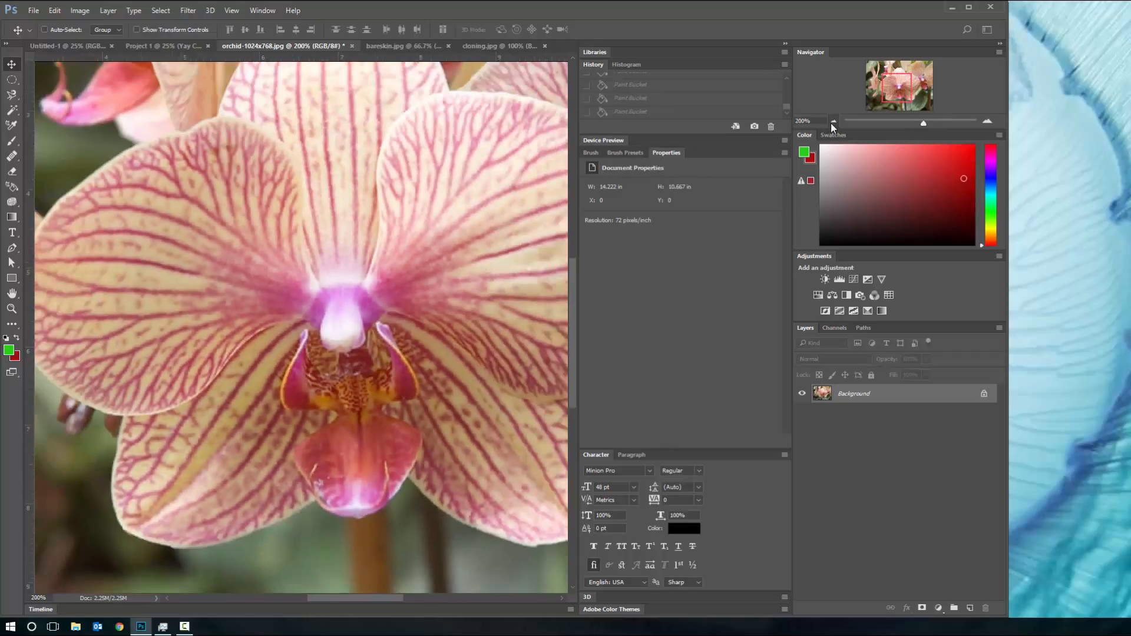
left_click(832, 123)
left_click(987, 120)
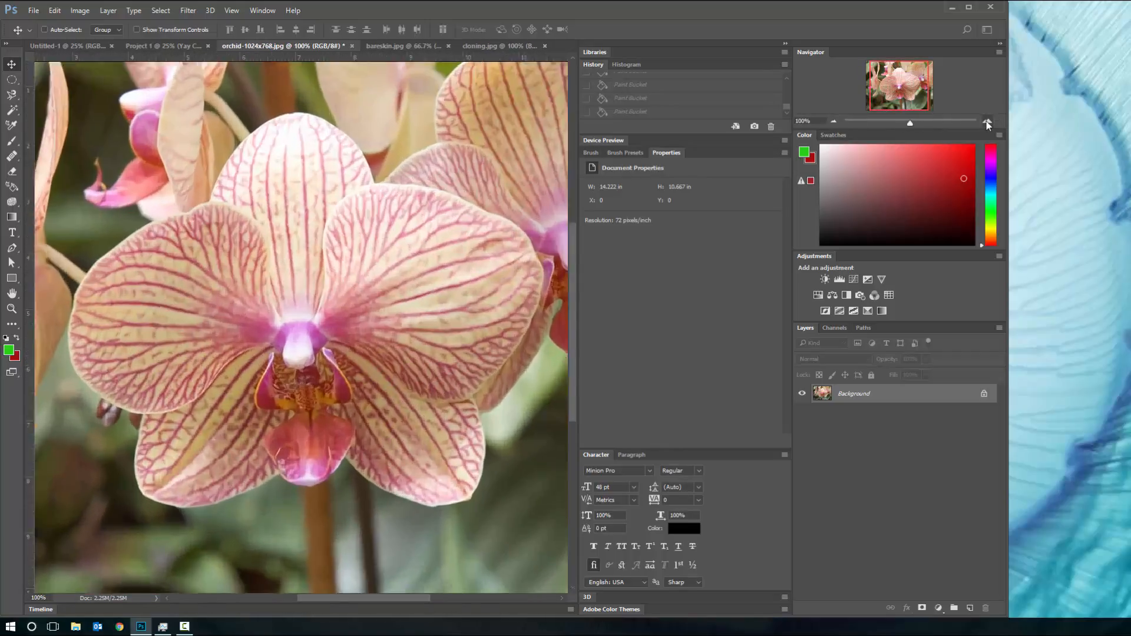
left_click(987, 121)
mouse_move(931, 122)
left_mouse_down()
mouse_move(902, 121)
mouse_move(942, 124)
left_mouse_up()
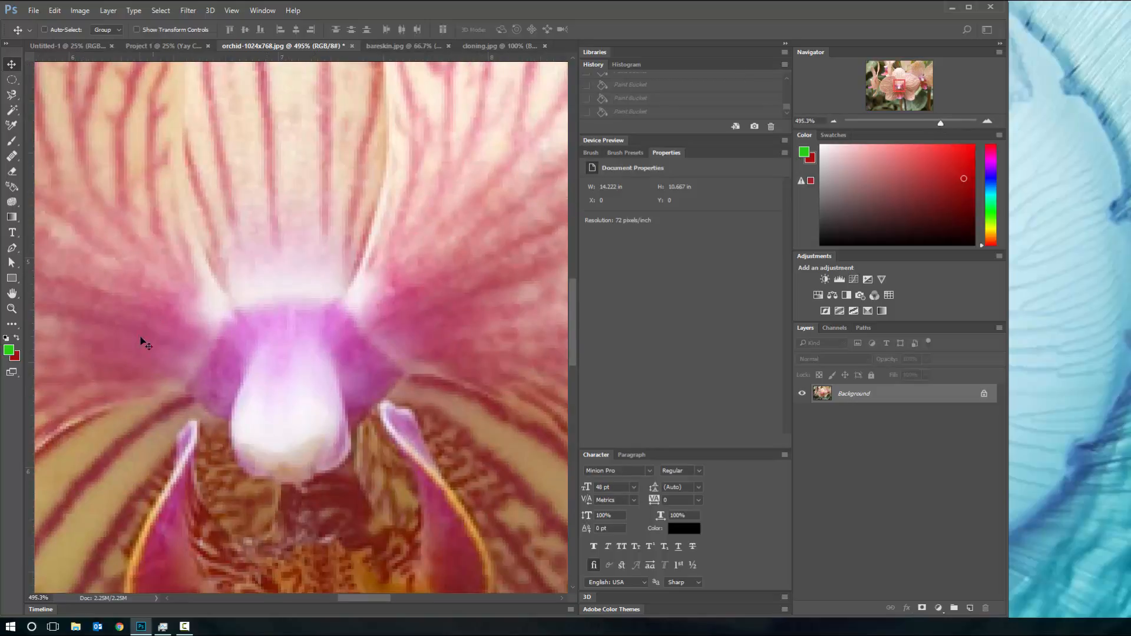
mouse_move(899, 82)
left_mouse_down()
mouse_move(891, 94)
mouse_move(891, 71)
left_mouse_up()
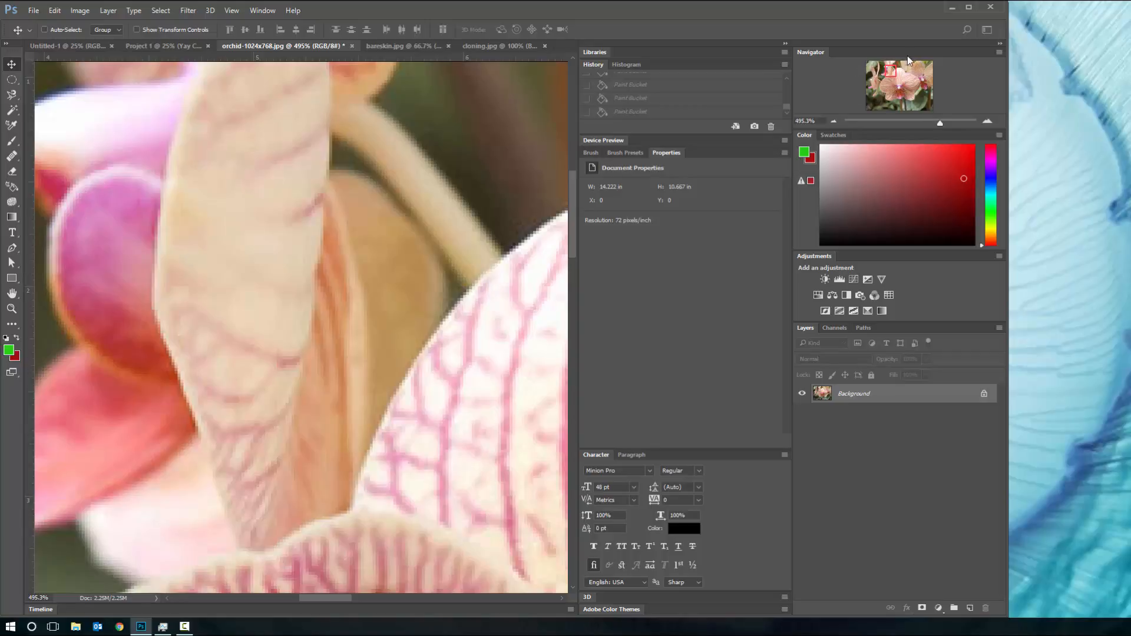
left_click_drag(890, 70, 900, 89)
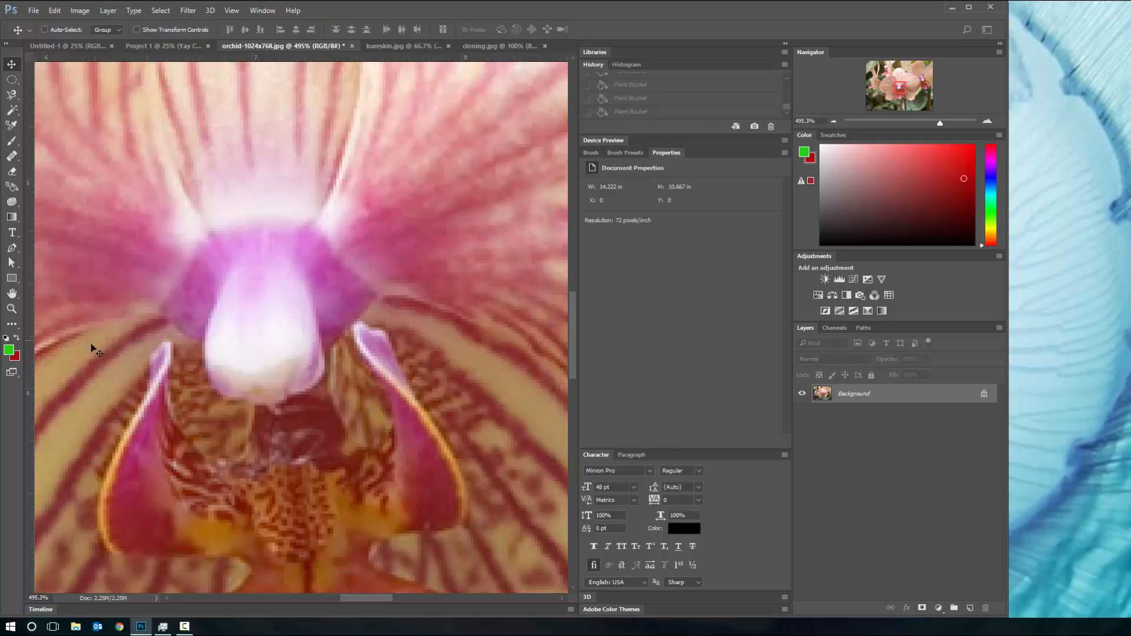
Magnify the flower's centre to 700% with the Zoom tool and reduce the view to 500%
left_click(12, 309)
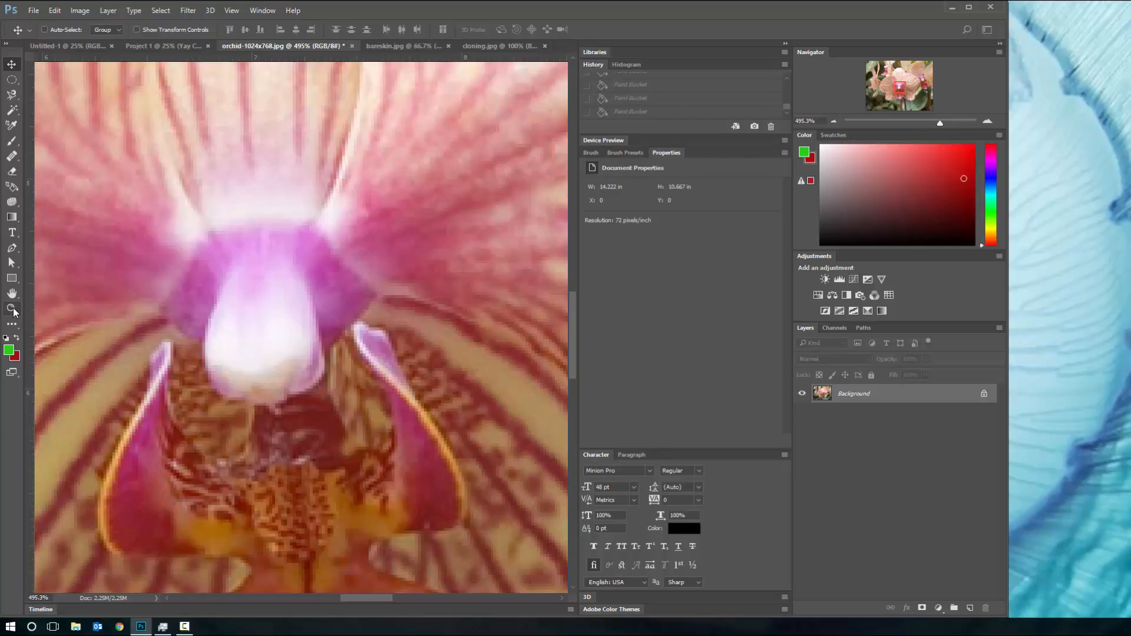
left_click(215, 292)
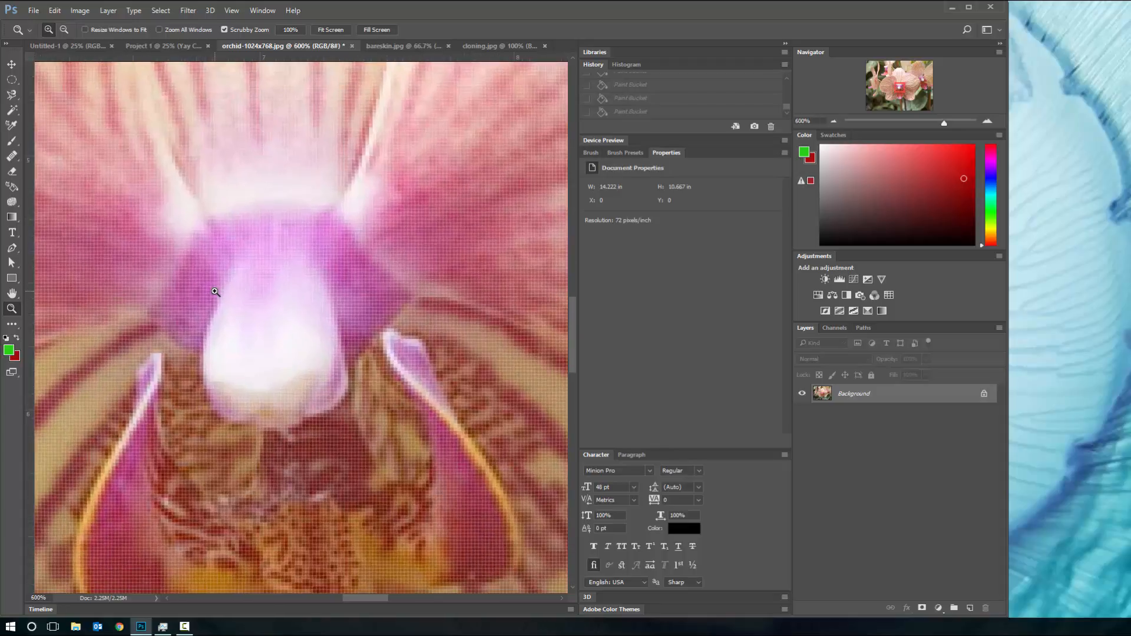
left_click(215, 292)
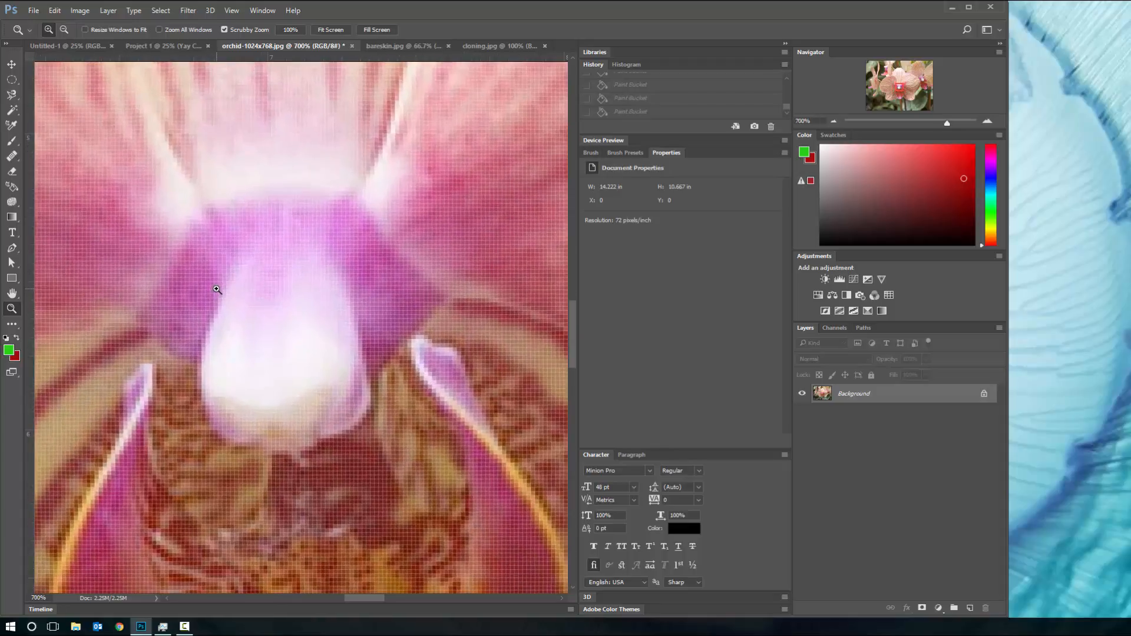
left_click(63, 31)
left_click(306, 299)
left_click(307, 299)
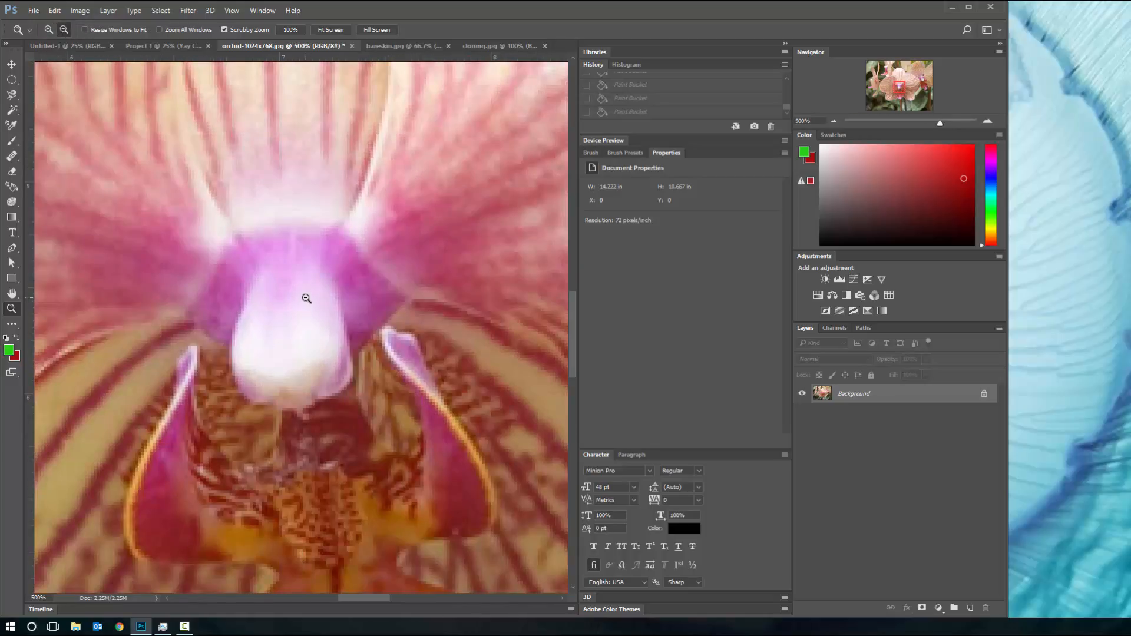
Temporarily reverse the Zoom tool's direction to alternate between magnifying and reducing, ending with the orchid photo at 100%
key("alt")
left_click(307, 299, "alt")
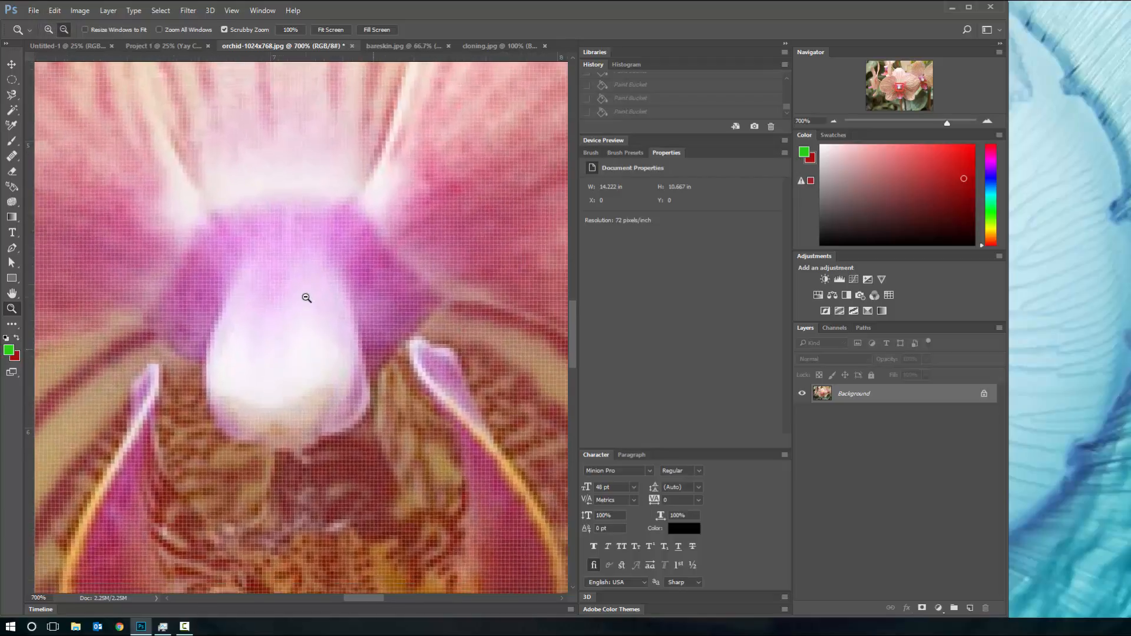
left_click(306, 299)
left_click(306, 299)
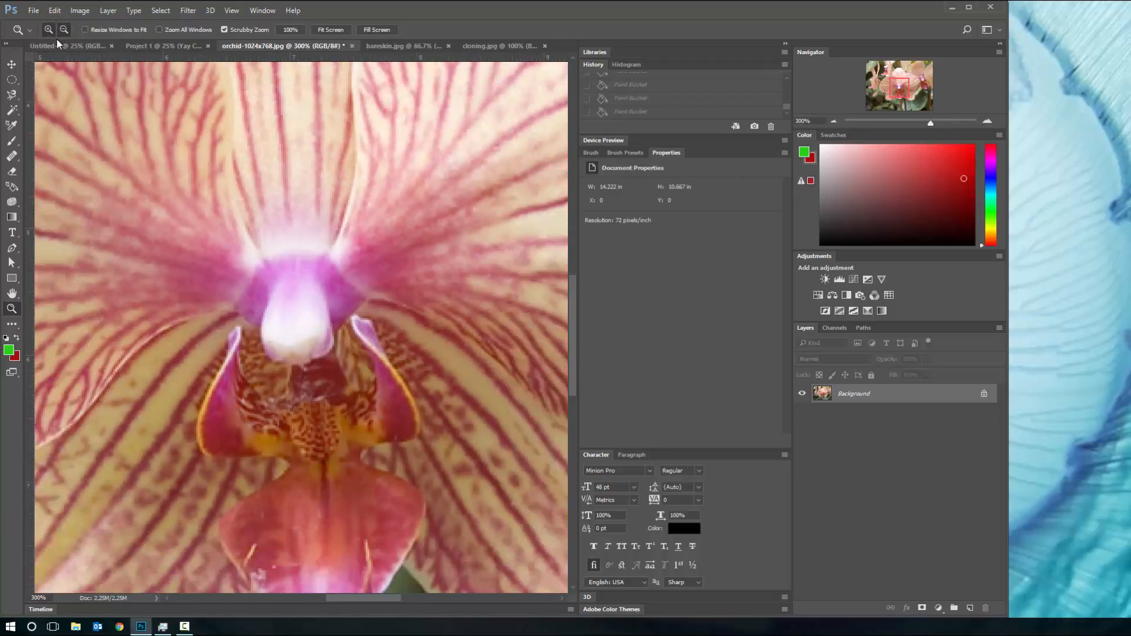
left_click(300, 295)
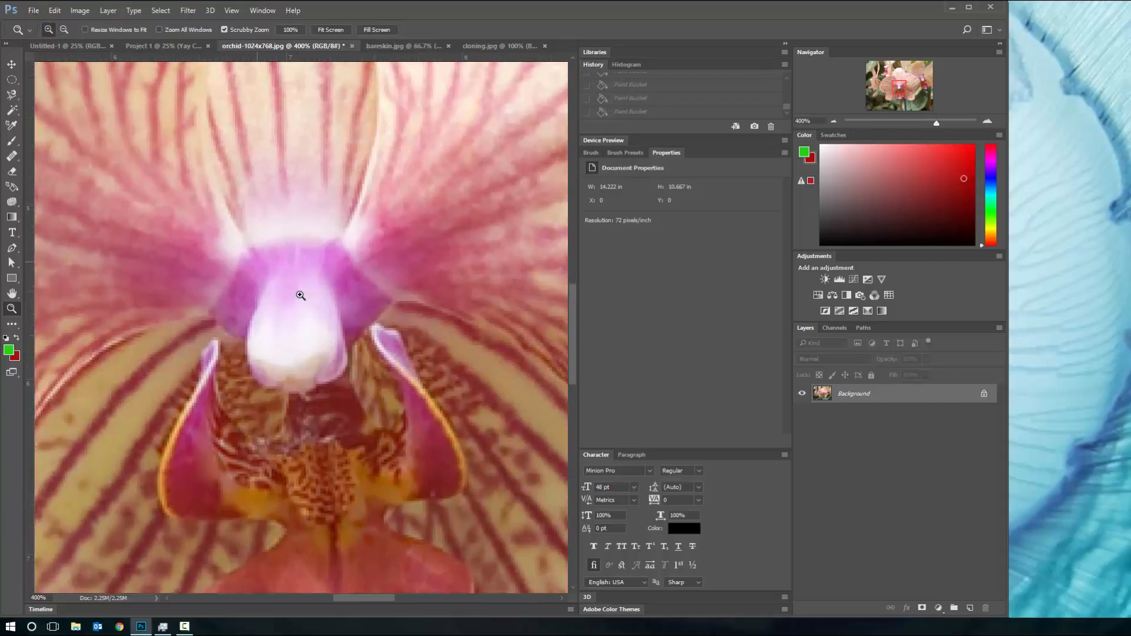
left_click(300, 295, "alt")
left_click(300, 295, "alt")
left_click(300, 295, "alt")
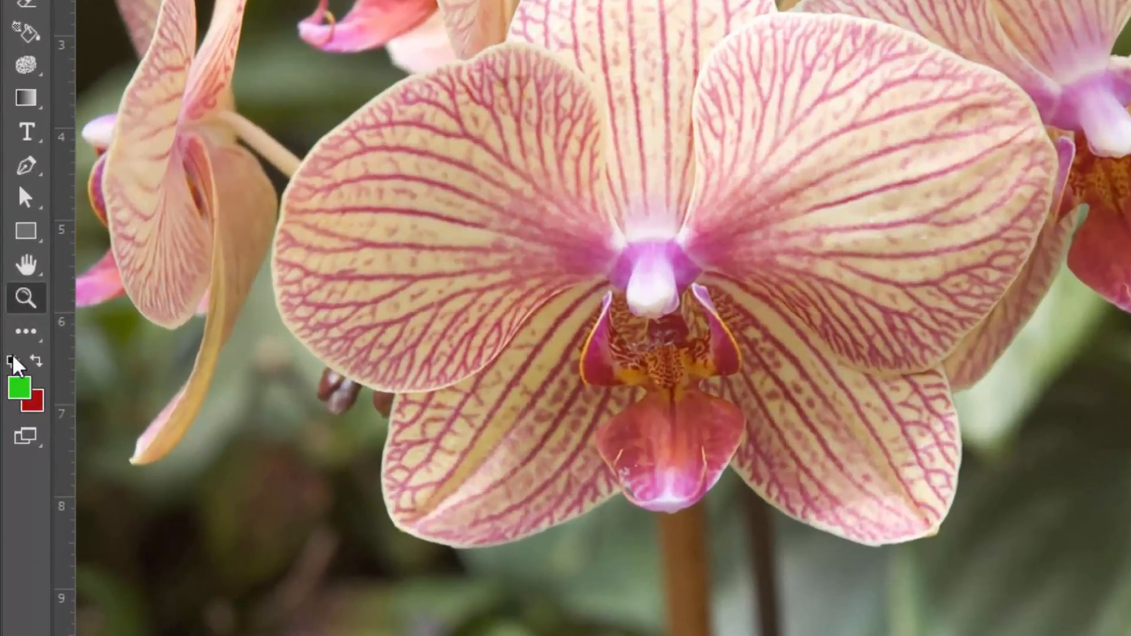
Reset the foreground and background colours to the default black and white, and swap them repeatedly, ending with black in front
left_click(13, 362)
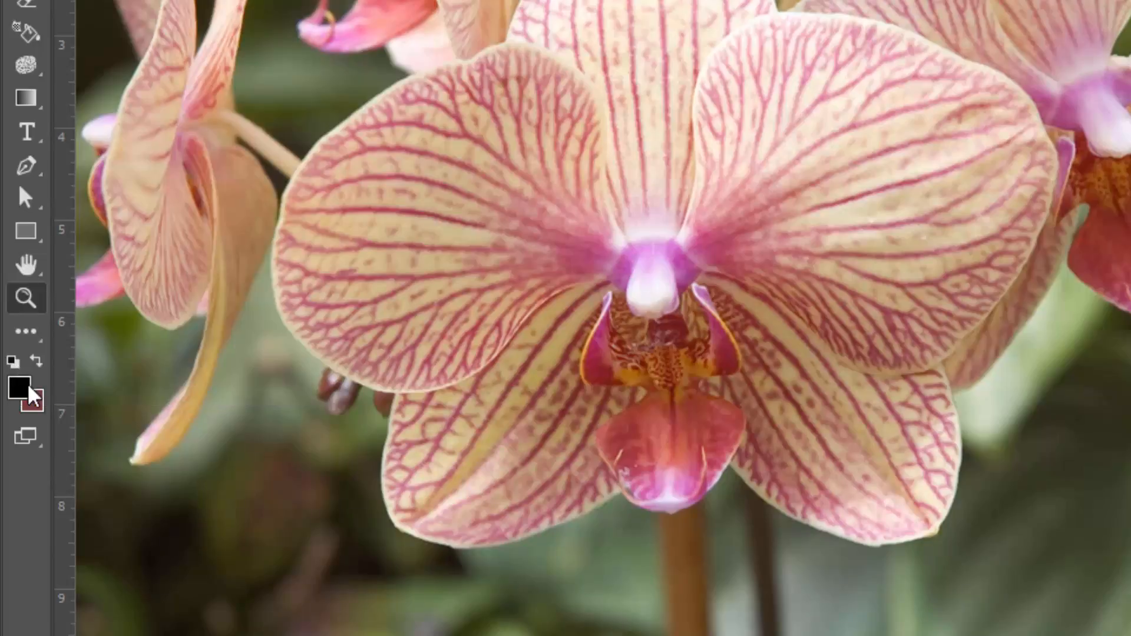
left_click(13, 363)
left_click(38, 361)
left_click(39, 362)
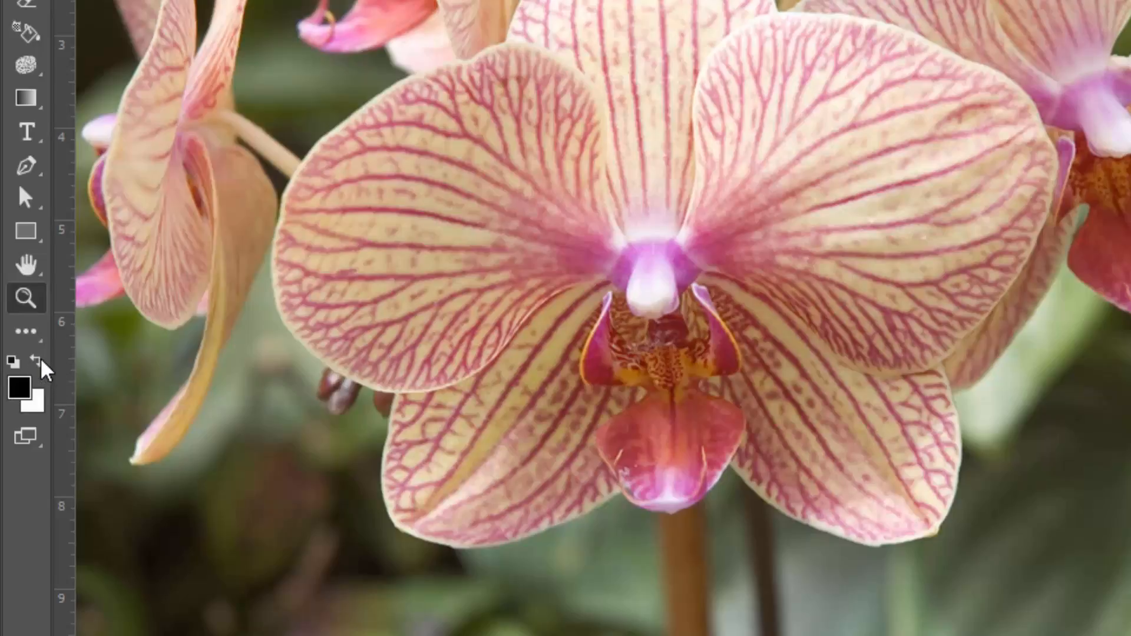
left_click(39, 362)
left_click(38, 362)
left_click(38, 361)
left_click(39, 362)
left_click(39, 362)
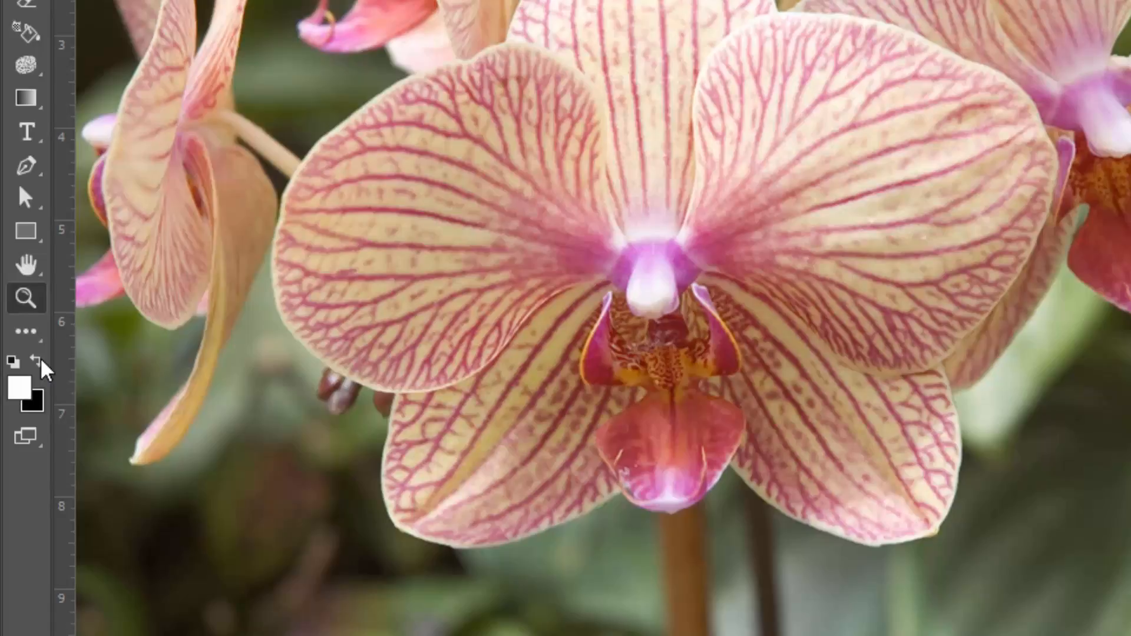
left_click(39, 362)
left_click(39, 361)
left_click(38, 361)
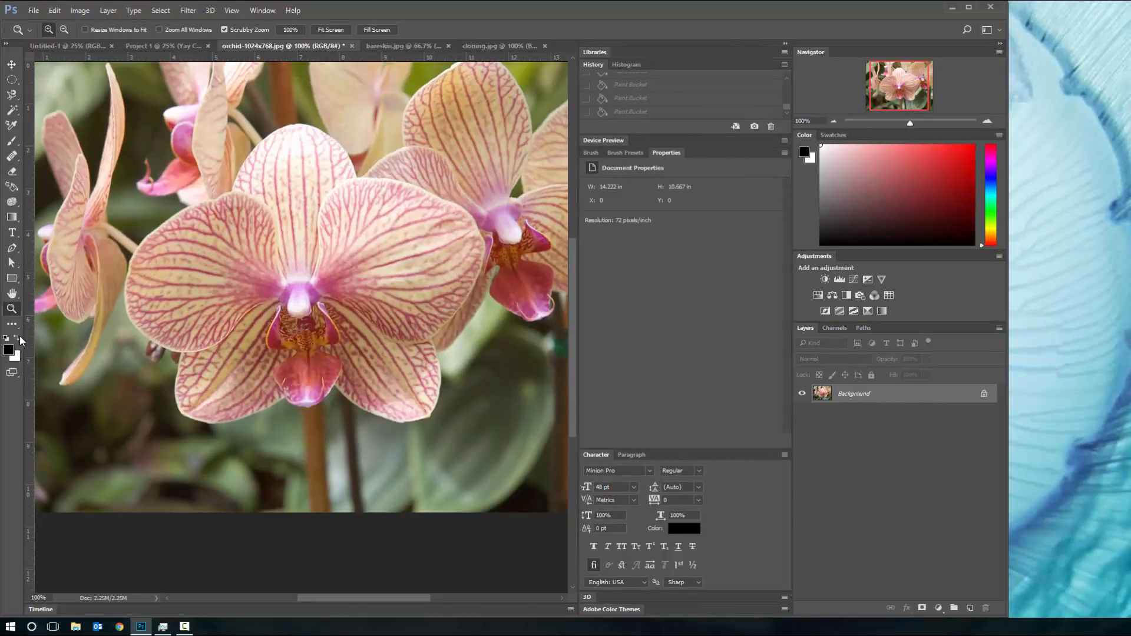
Preview the 3D workspace and the Graphic and Web workspace
left_click(263, 11)
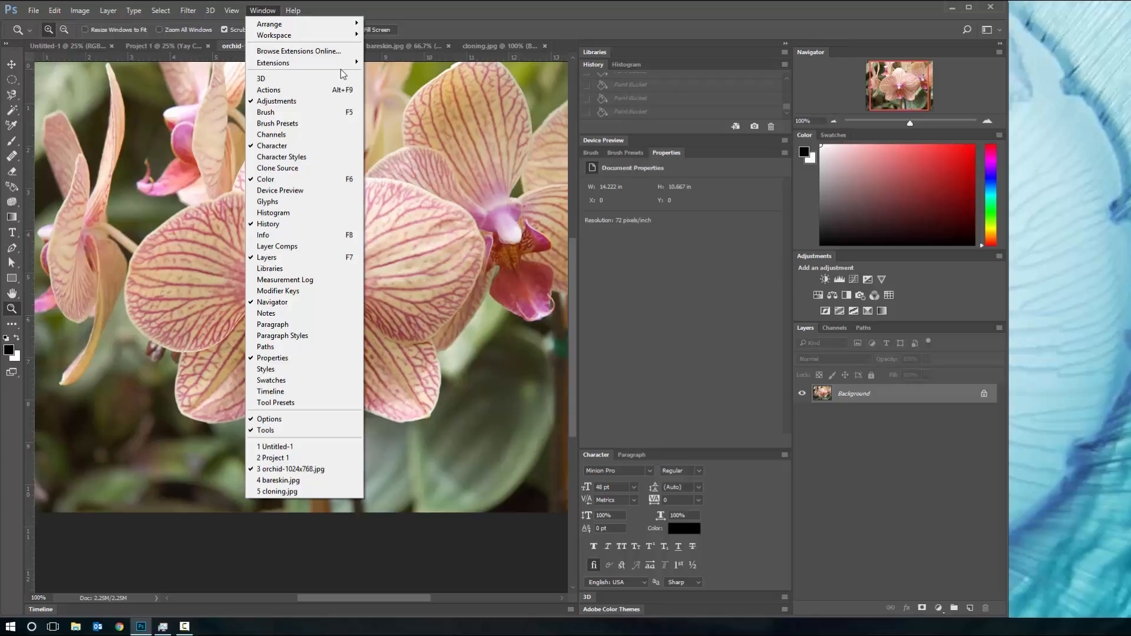
left_click(849, 6)
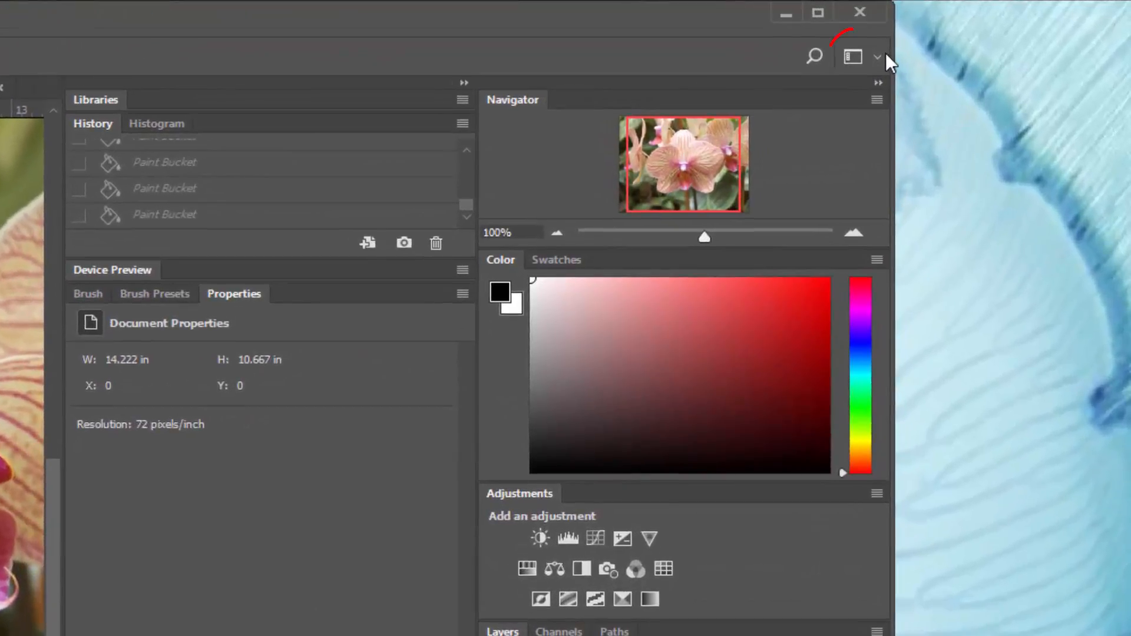
left_click(918, 48)
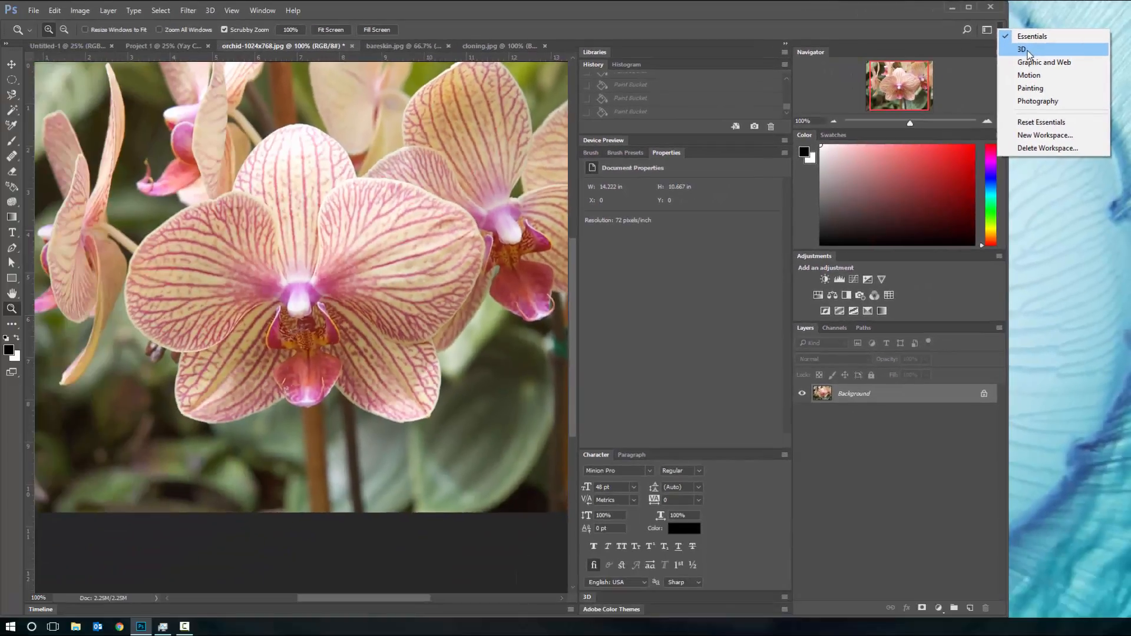
left_click(1027, 49)
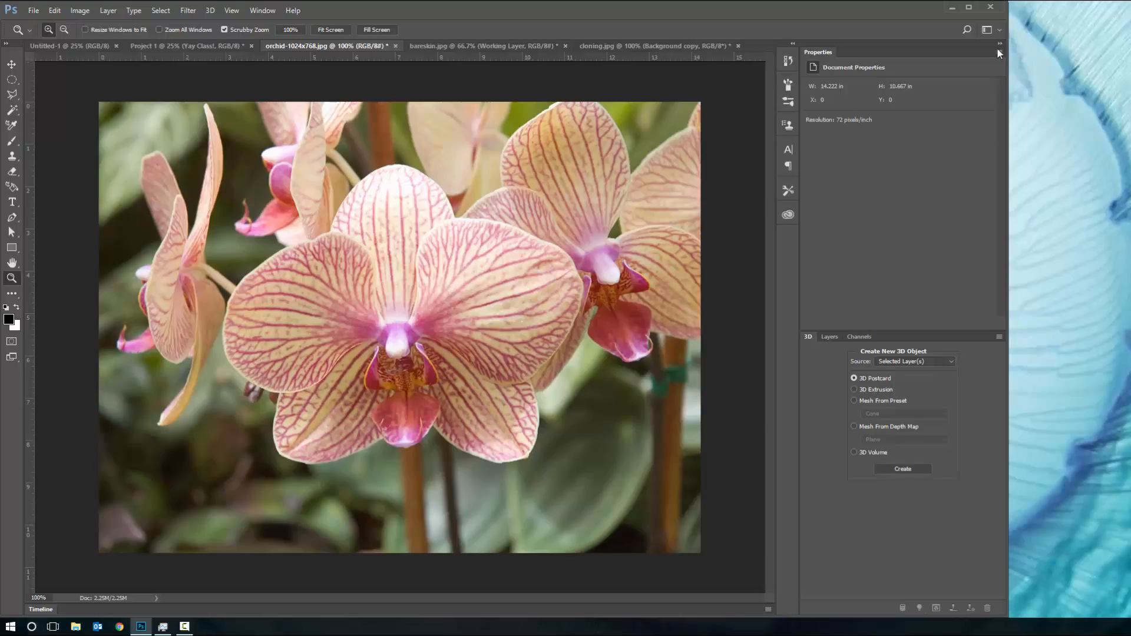
left_click(1000, 29)
left_click(1027, 66)
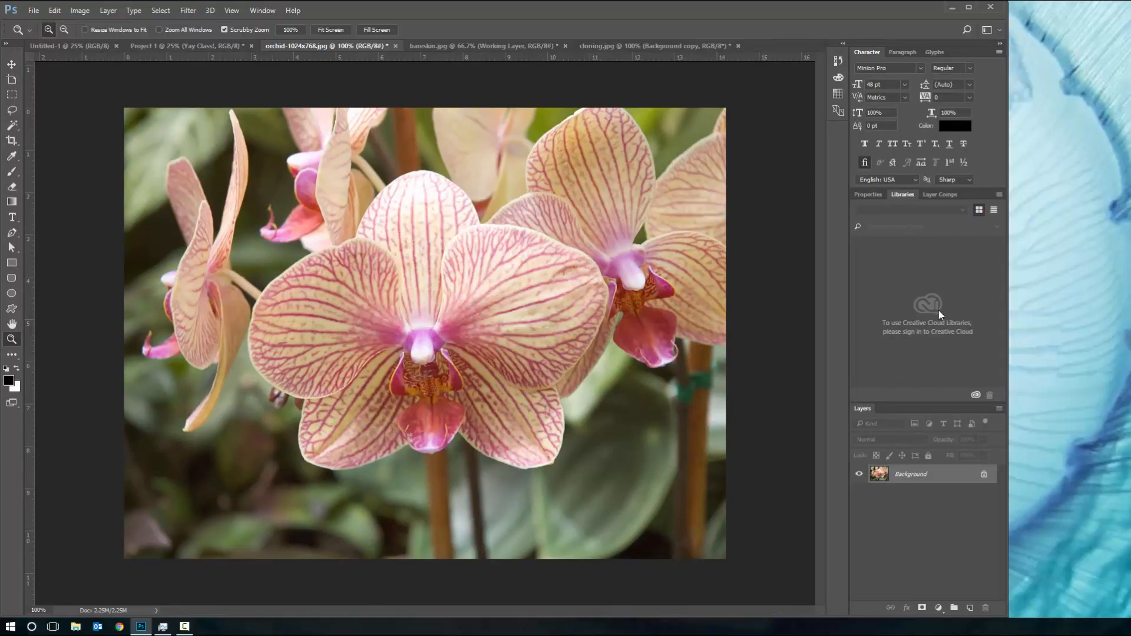
Preview the Photography and Motion workspaces and return to the Essentials workspace
left_click(998, 30)
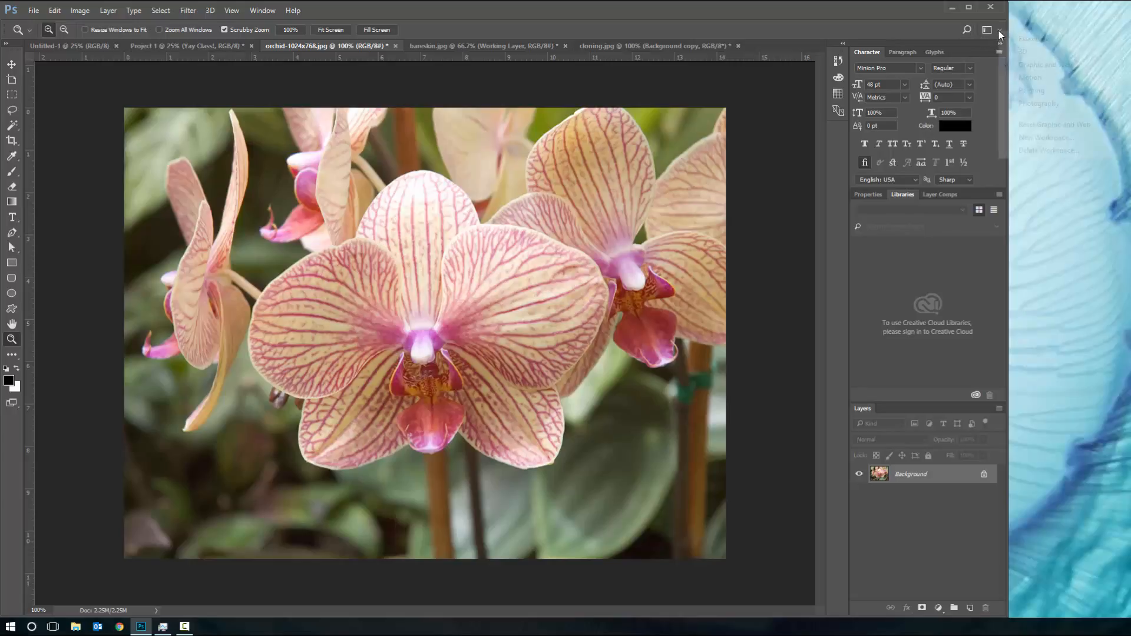
left_click(1018, 105)
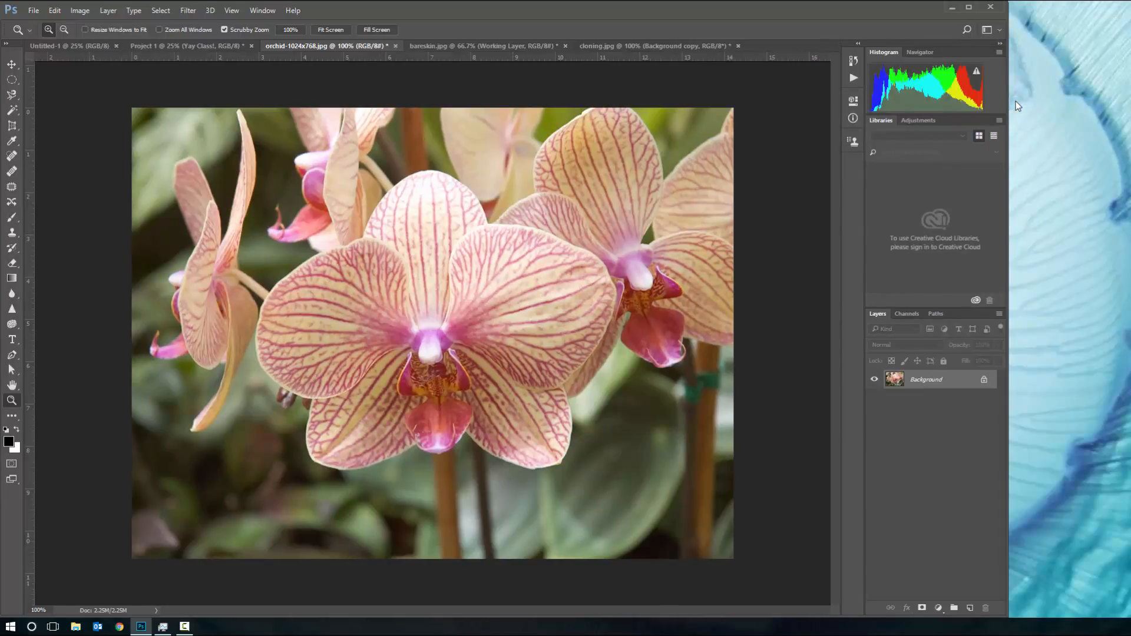
left_click(998, 28)
left_click(1029, 74)
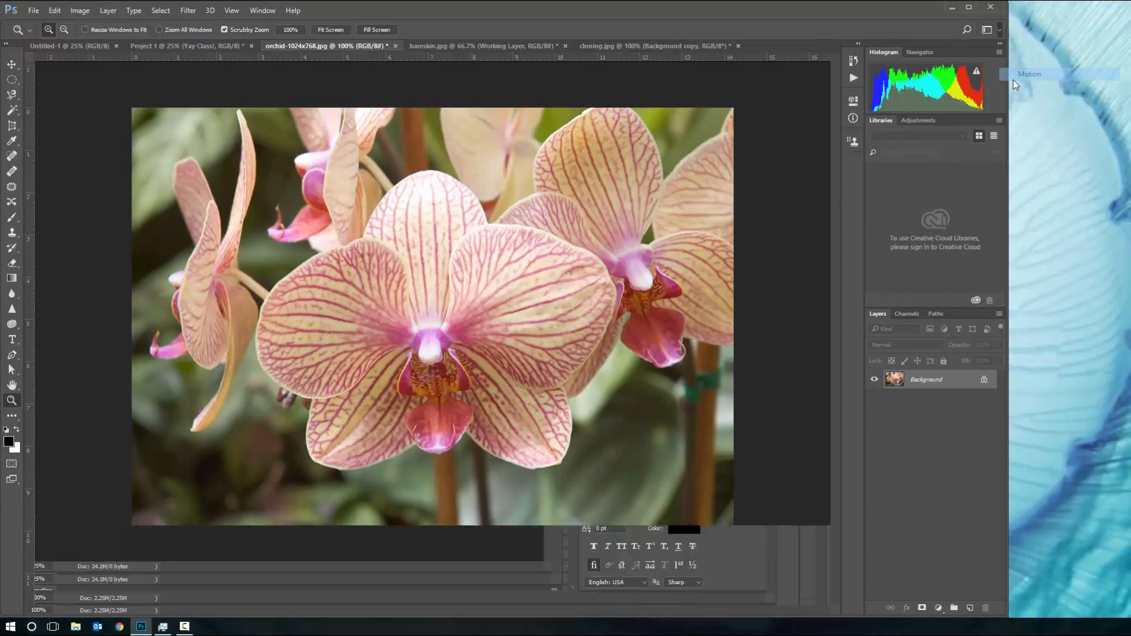
left_click(998, 31)
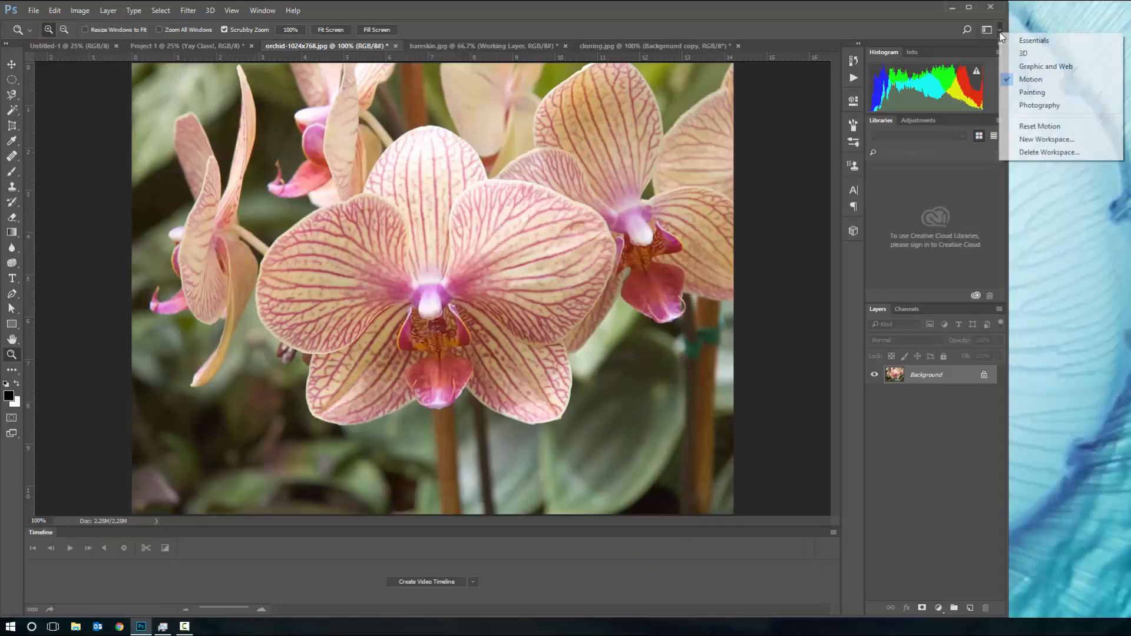
left_click(1014, 41)
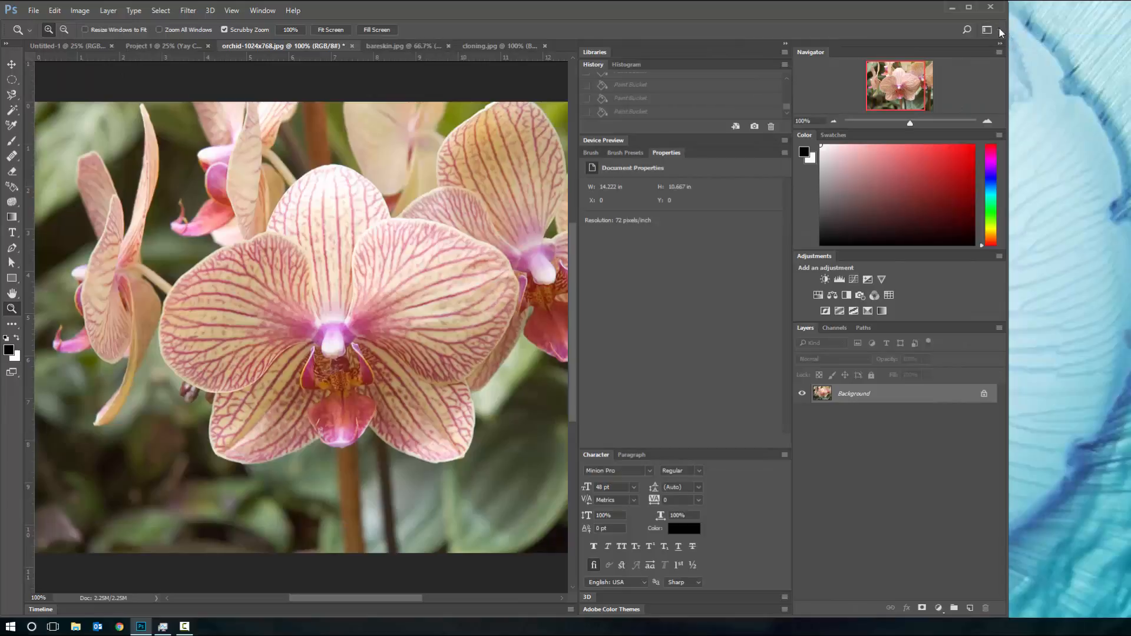
left_click(999, 29)
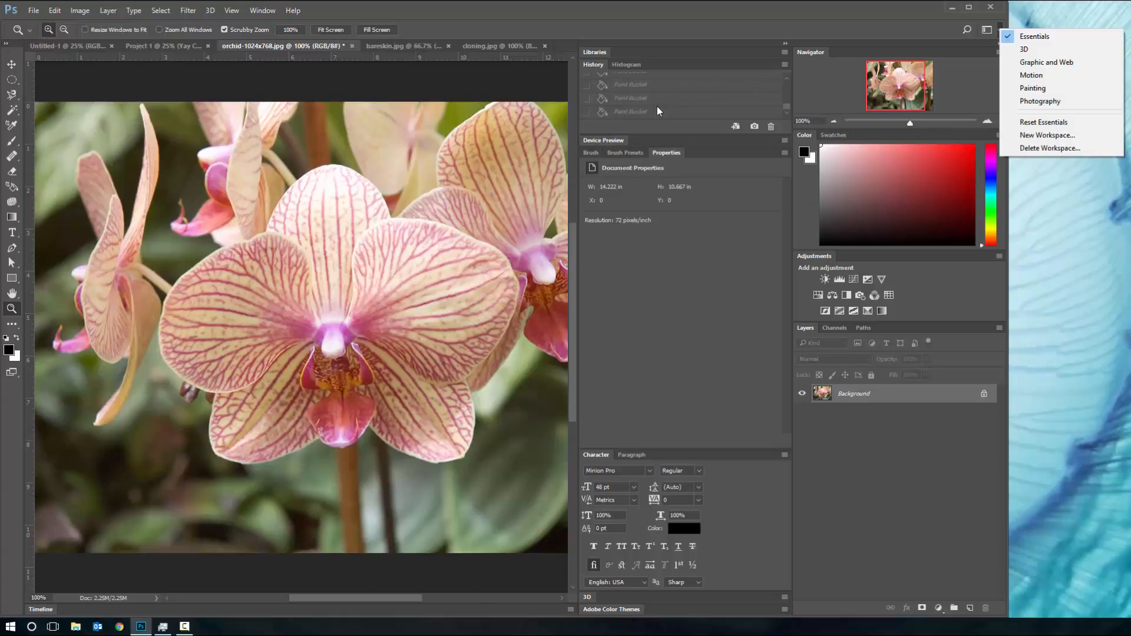
left_click(664, 28)
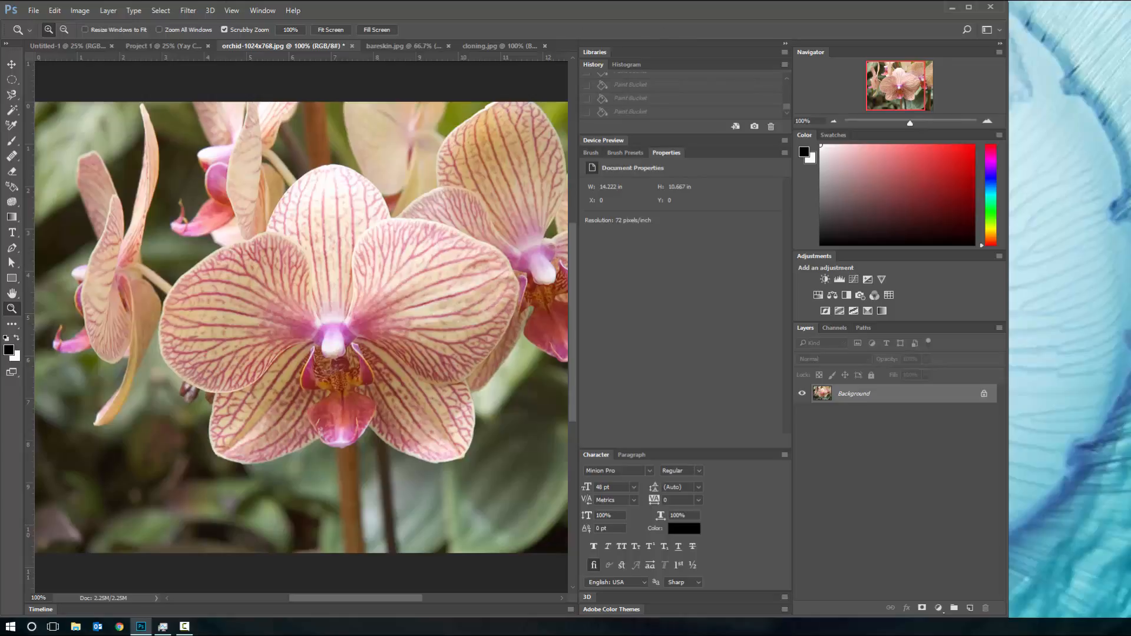
left_click(55, 10)
mouse_move(36, 11)
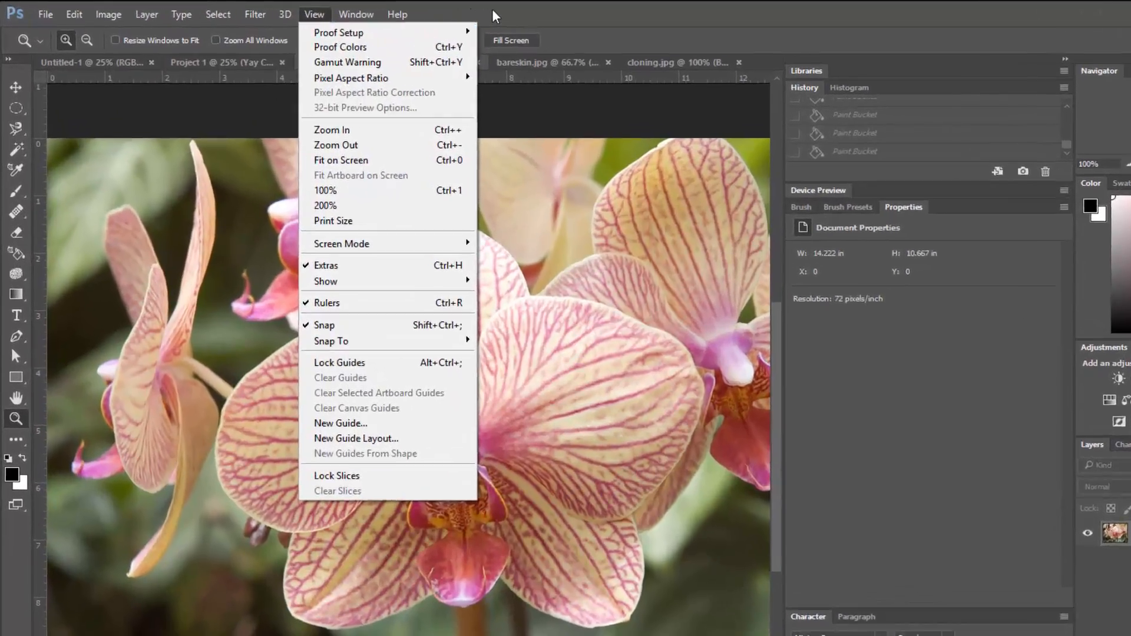
left_click(365, 7)
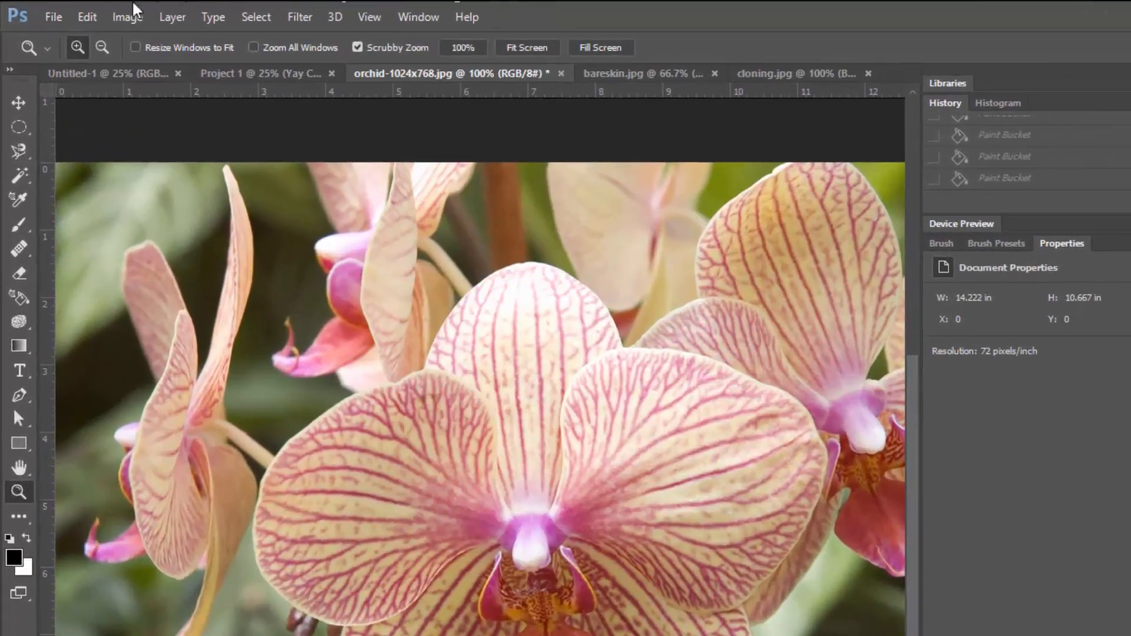
left_click(51, 17)
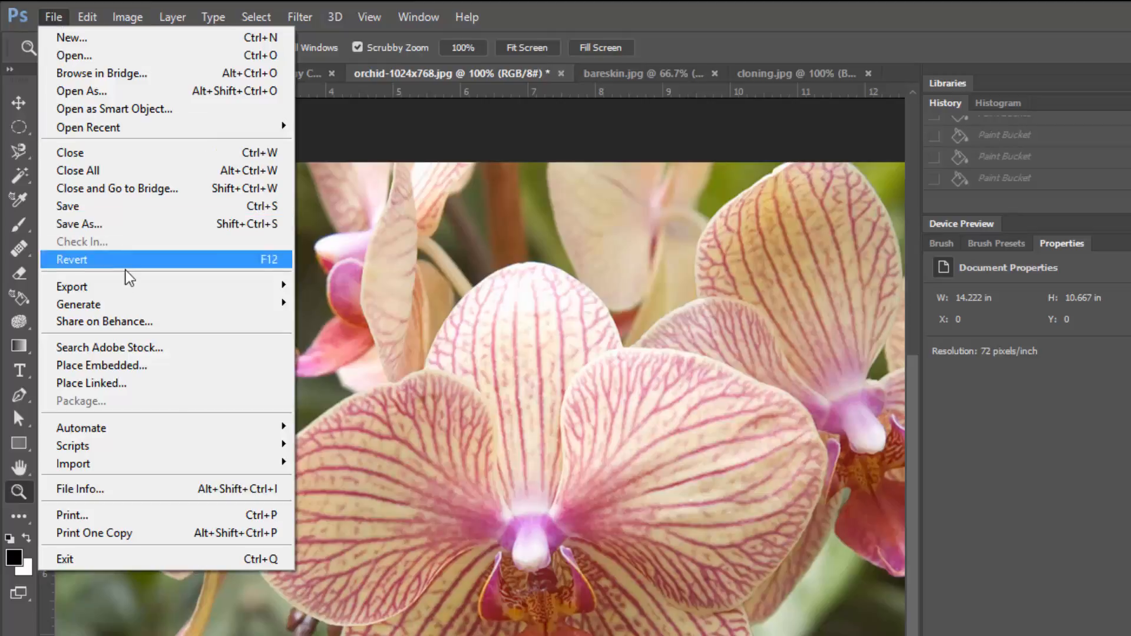
Try saving the orchid photo as a Photoshop (PSD) file, and cancel the save
left_click(155, 228)
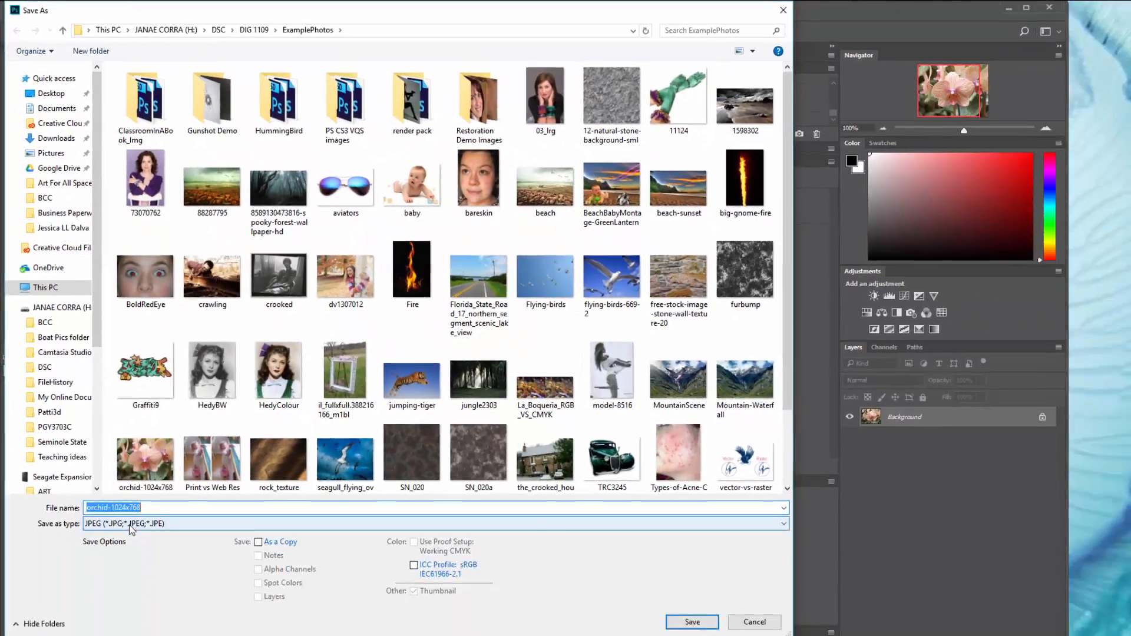
left_click(124, 495)
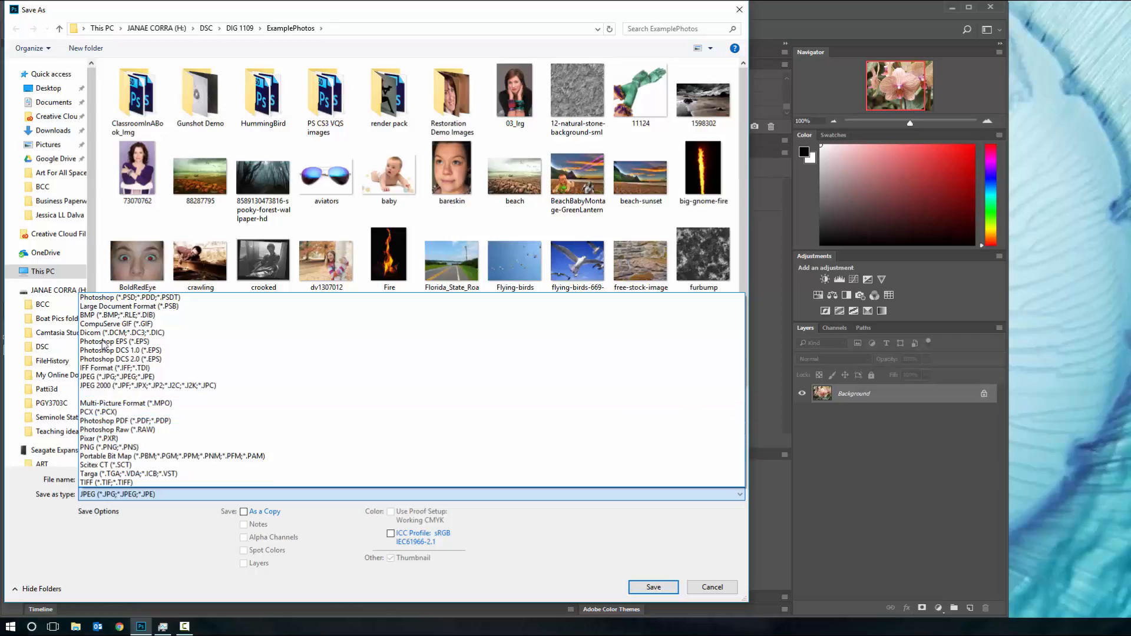
left_click(134, 298)
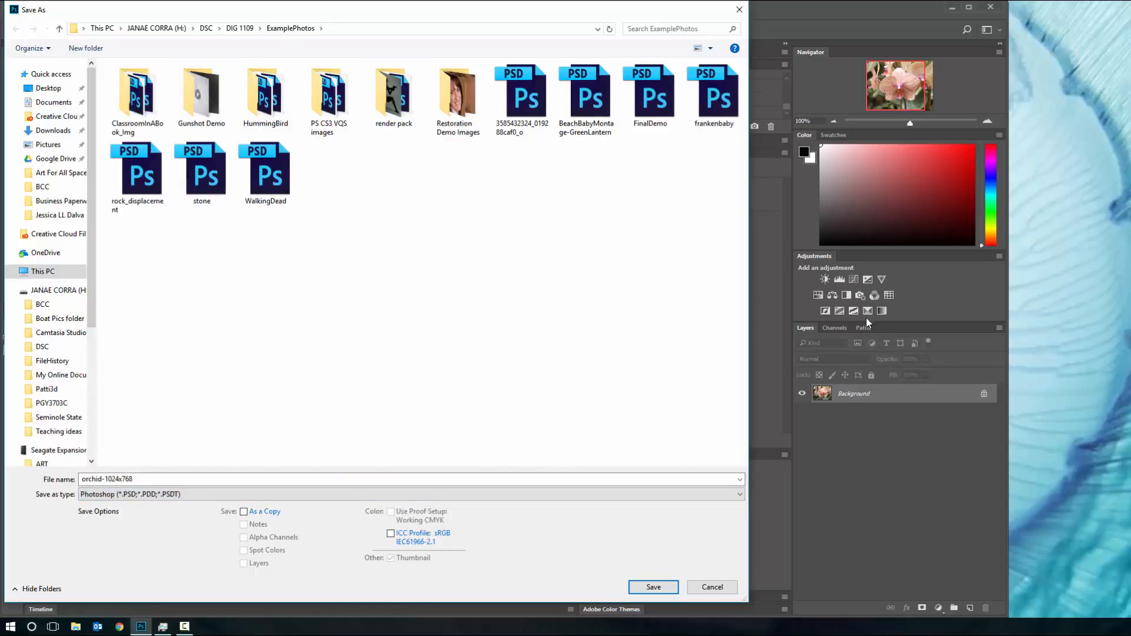
left_click(712, 588)
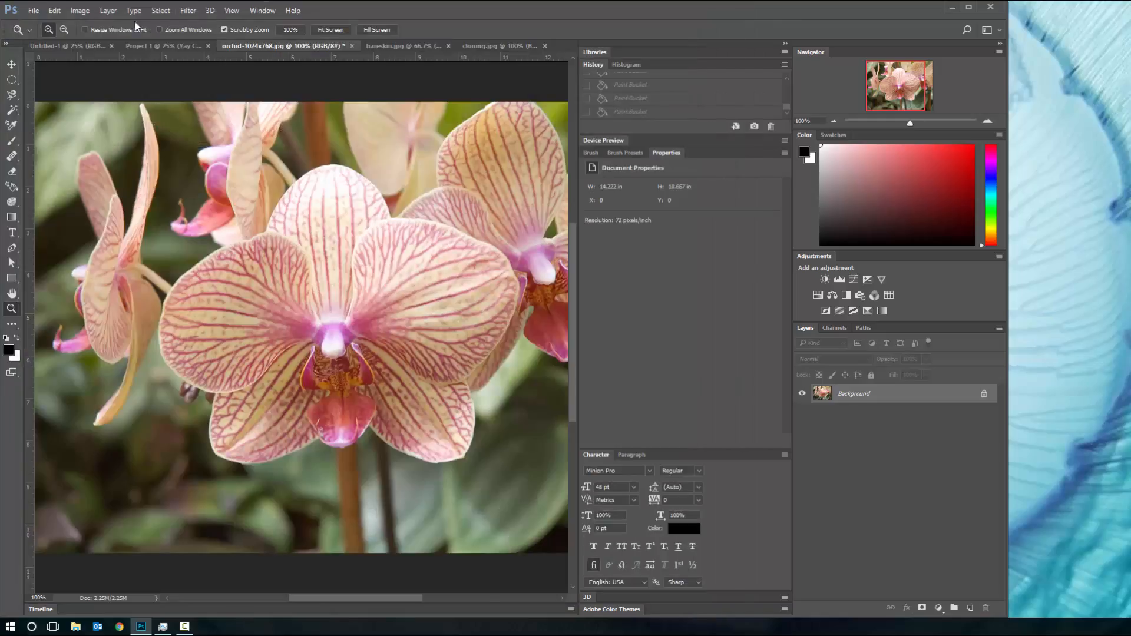
Switch to the Project 1 document and rotate its canvas 90° clockwise
left_click(157, 47)
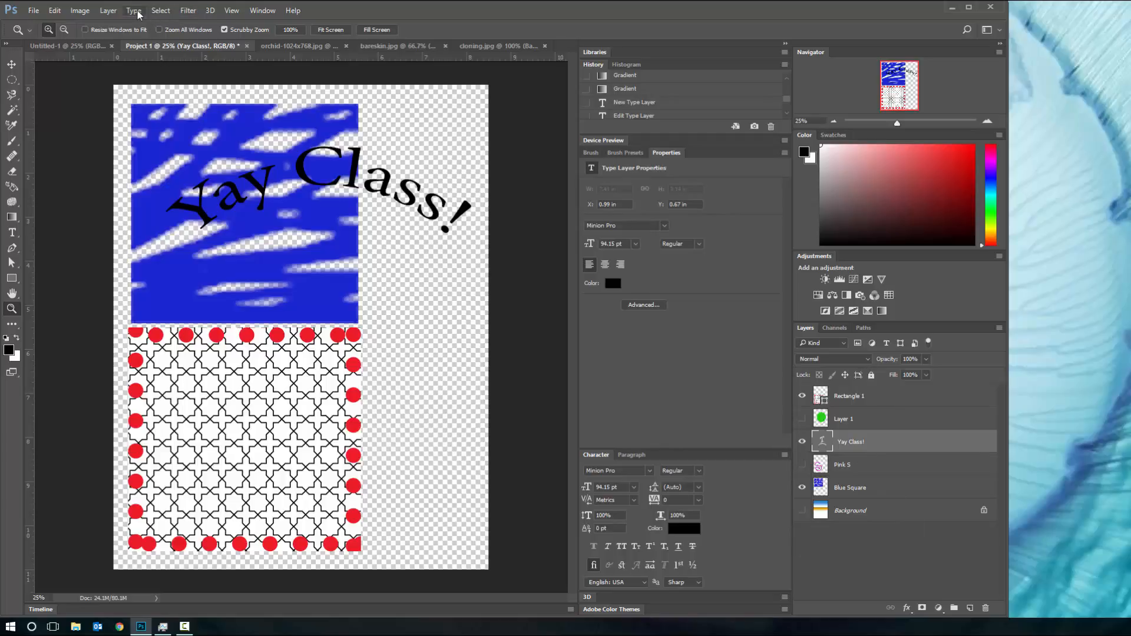
left_click(81, 11)
mouse_move(55, 11)
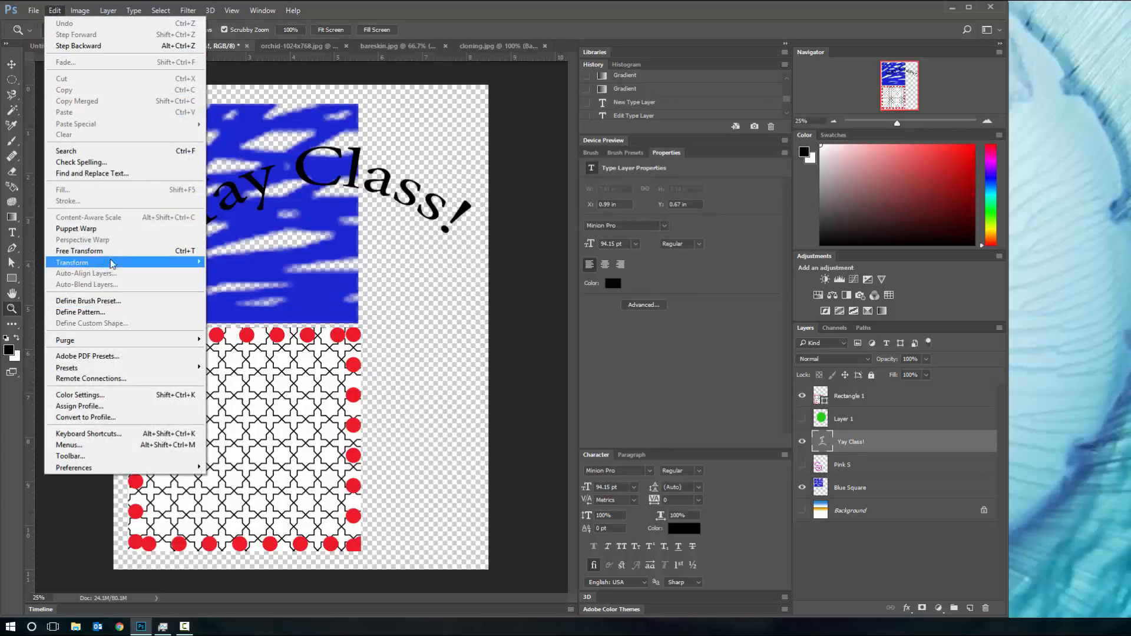
mouse_move(116, 268)
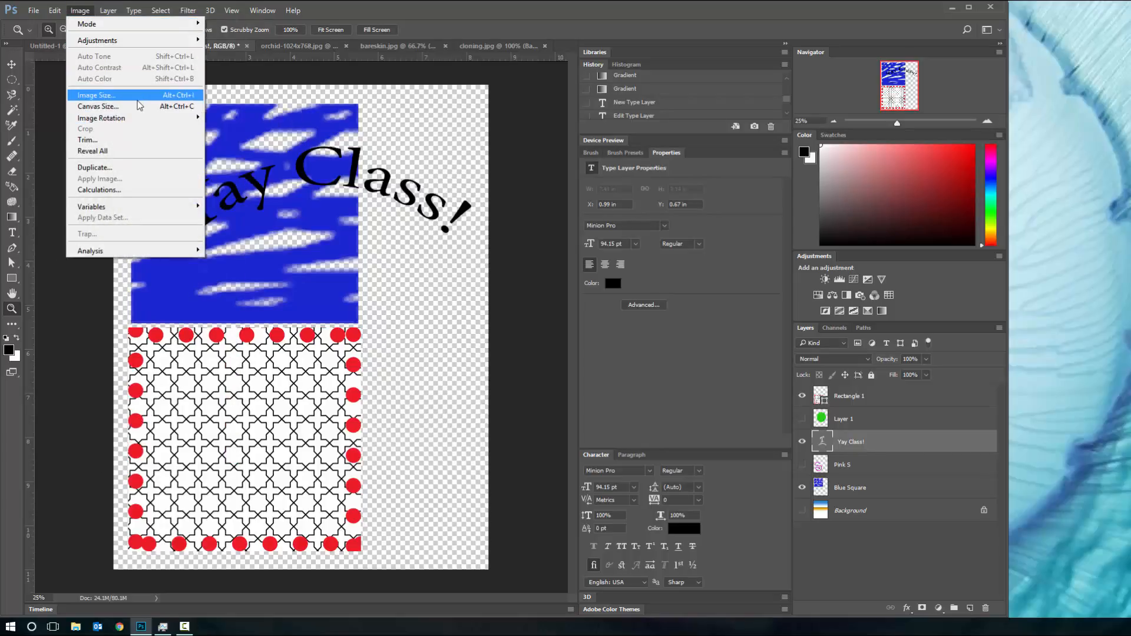
mouse_move(137, 120)
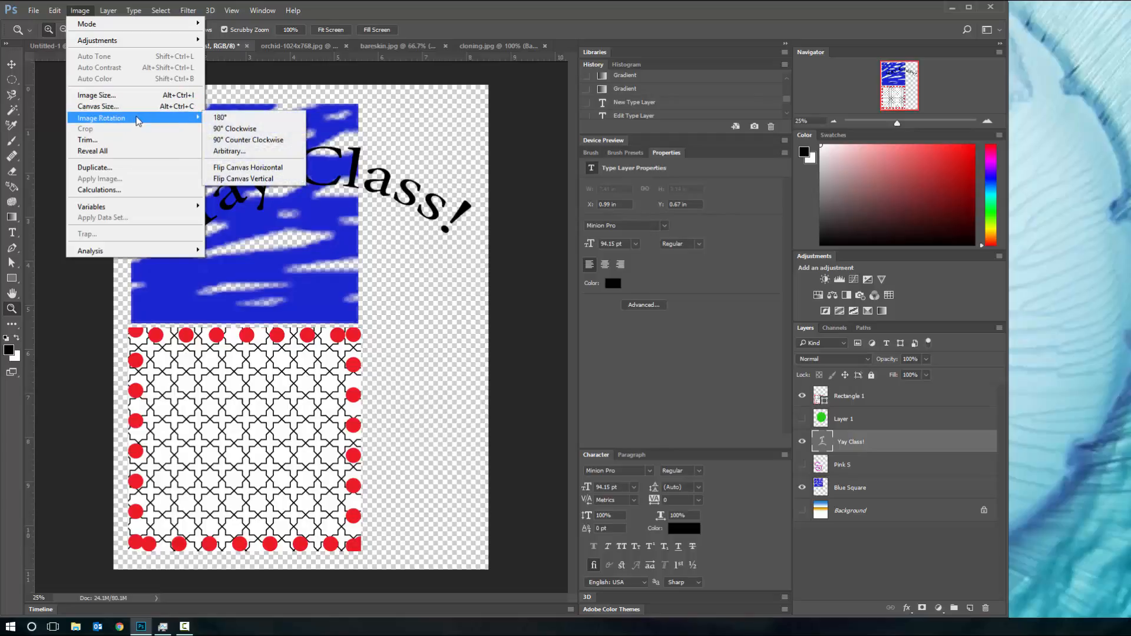
left_click(238, 128)
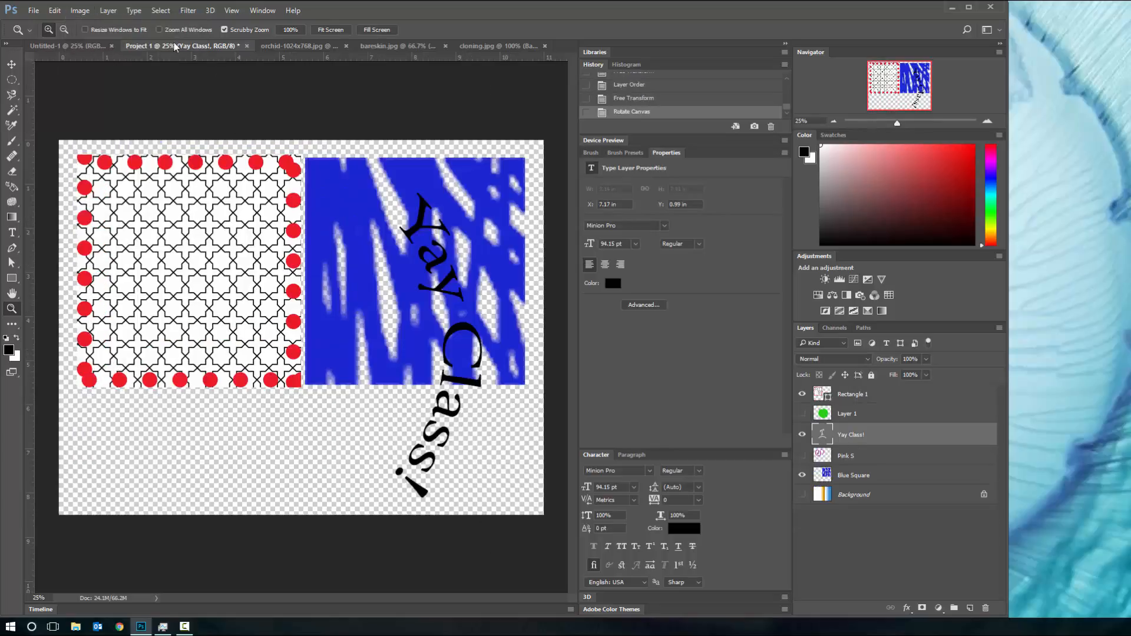
Review the available layer, type, selection, filter and 3D commands
left_click(106, 11)
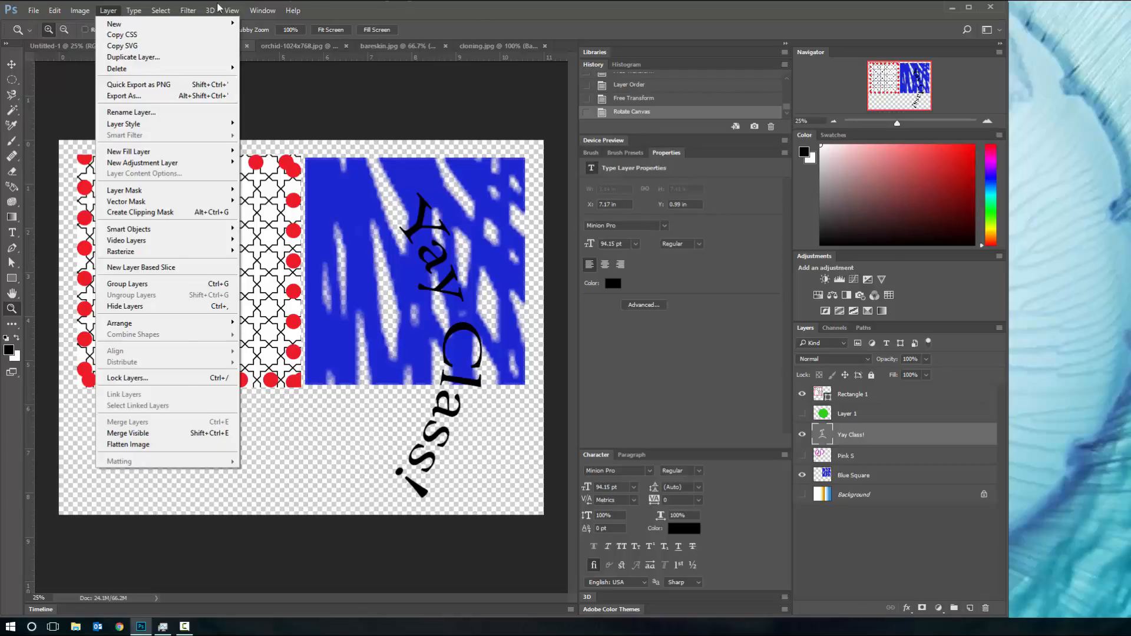
left_click(126, 11)
left_click(128, 11)
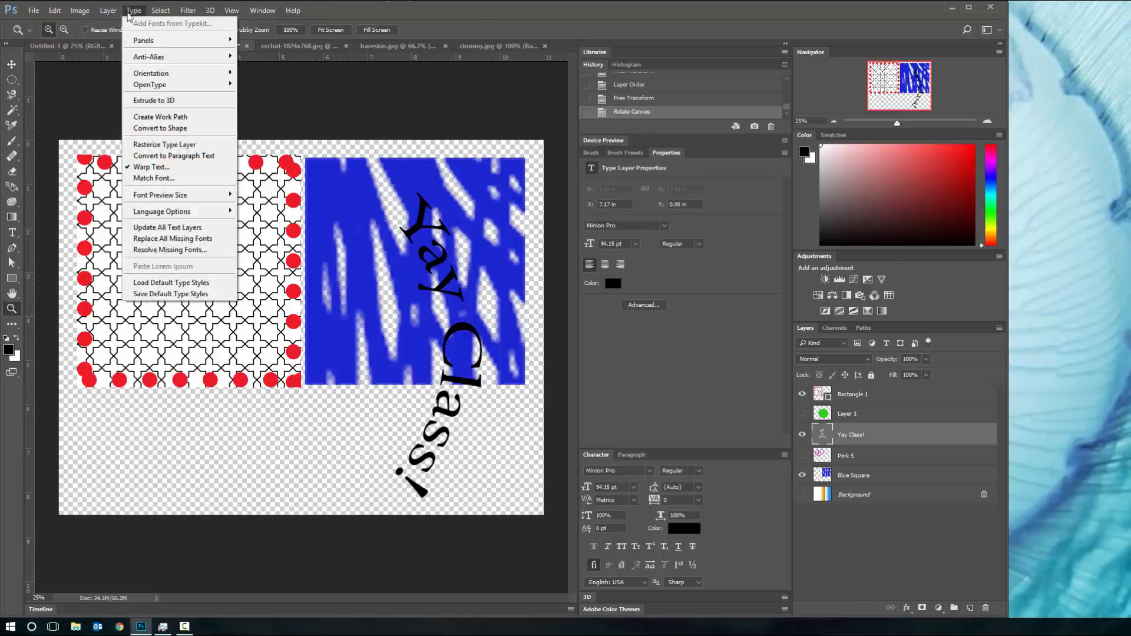
mouse_move(158, 13)
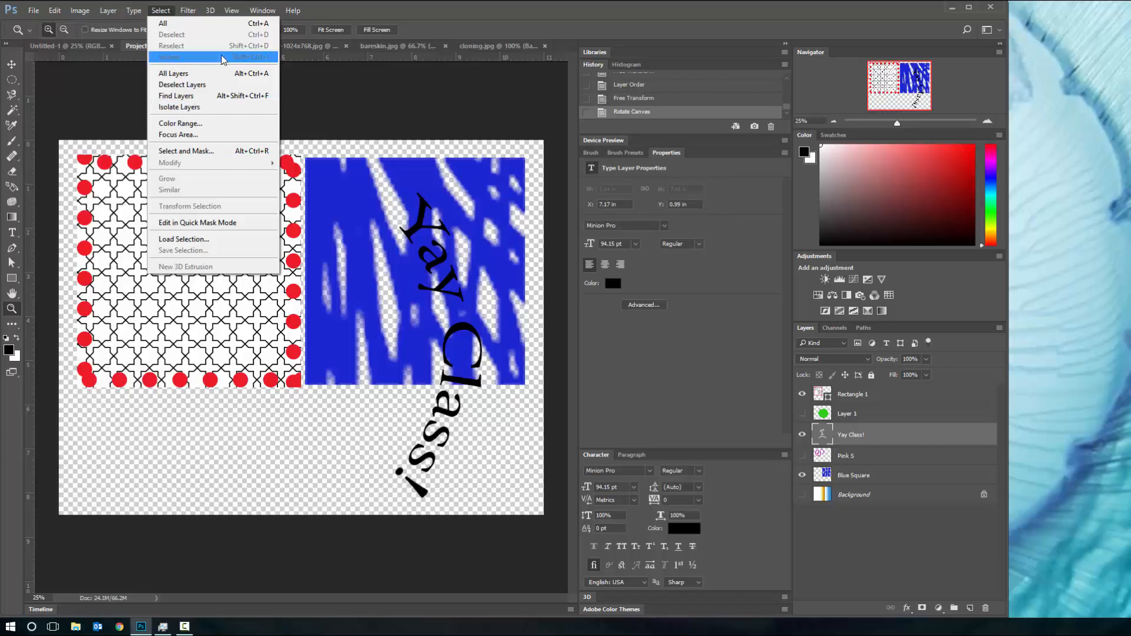
left_click(188, 10)
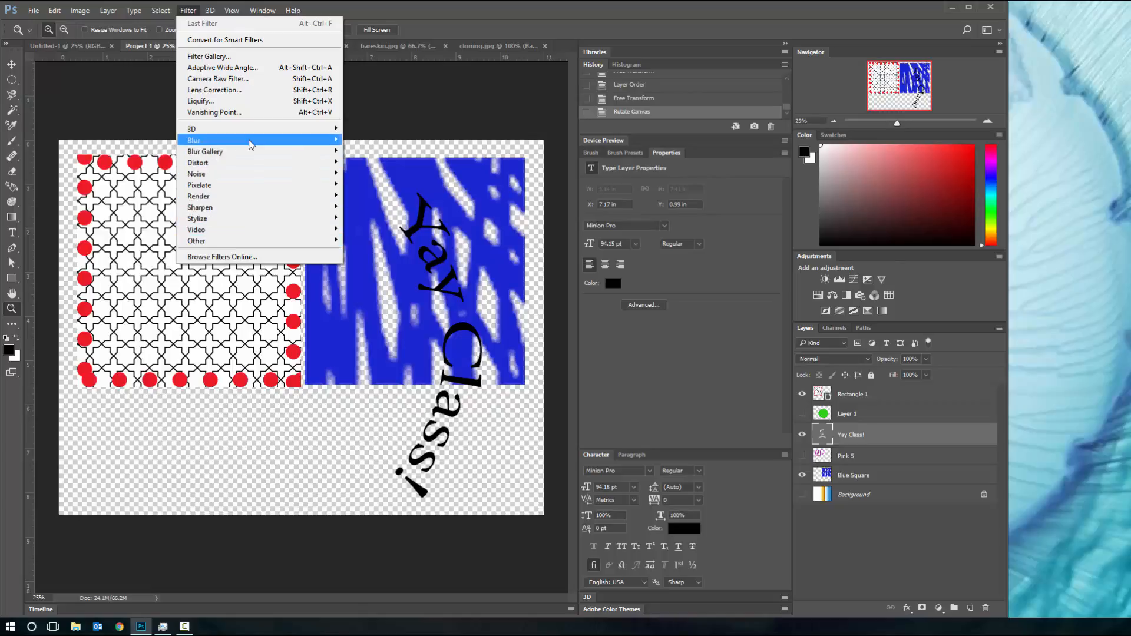
mouse_move(251, 145)
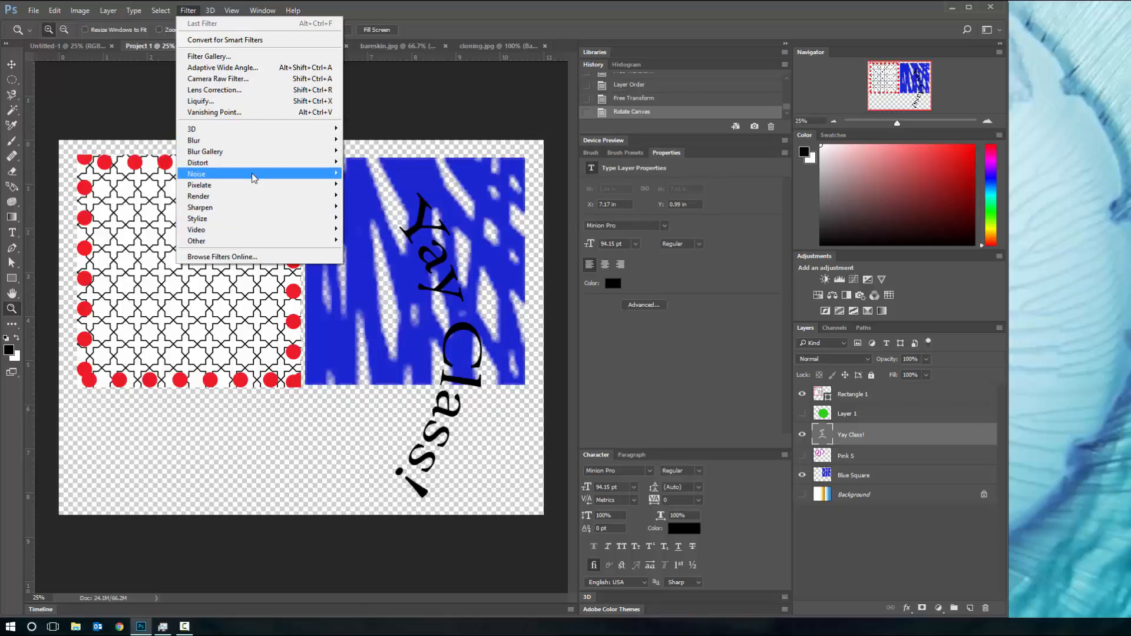
mouse_move(253, 175)
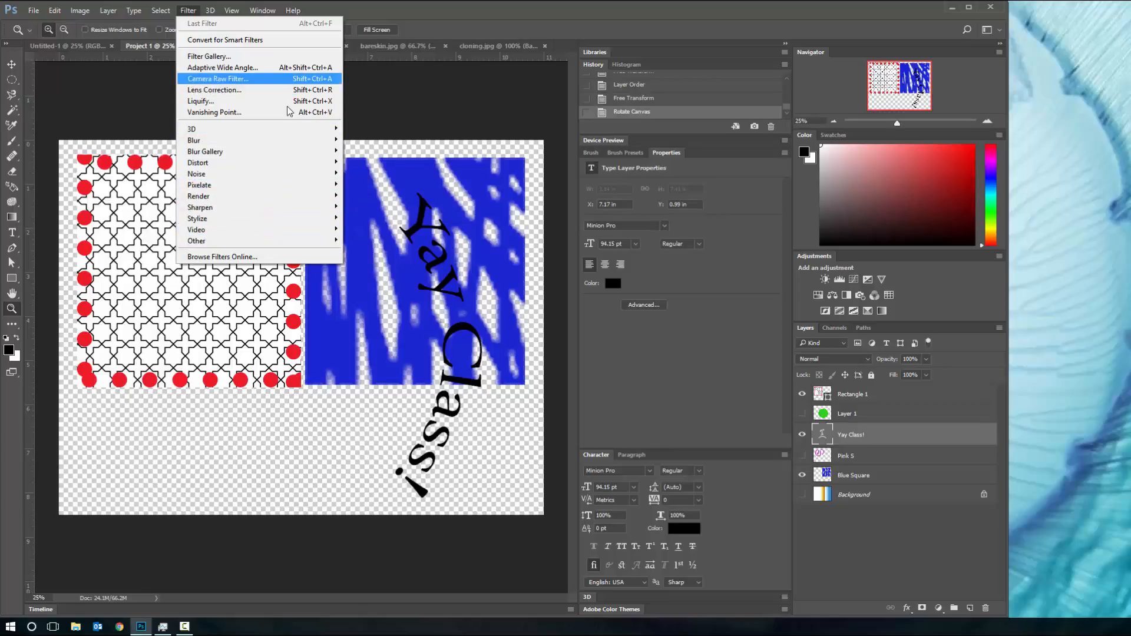
mouse_move(203, 7)
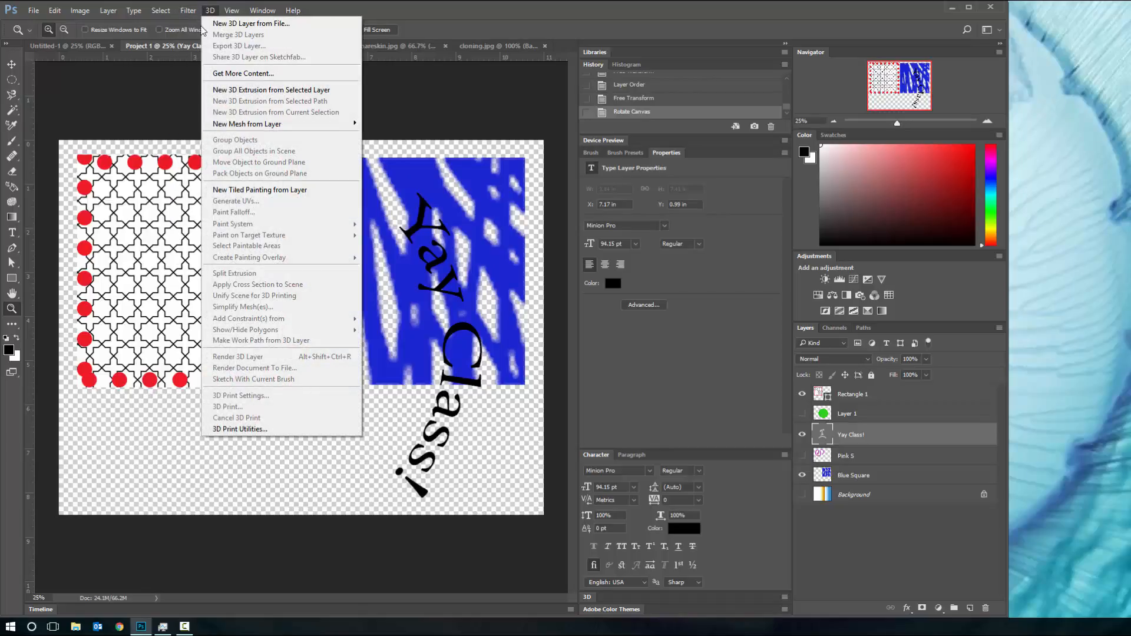
View the rotated Project 1 canvas at 200% and place a horizontal guide slightly above the canvas's middle
mouse_move(239, 10)
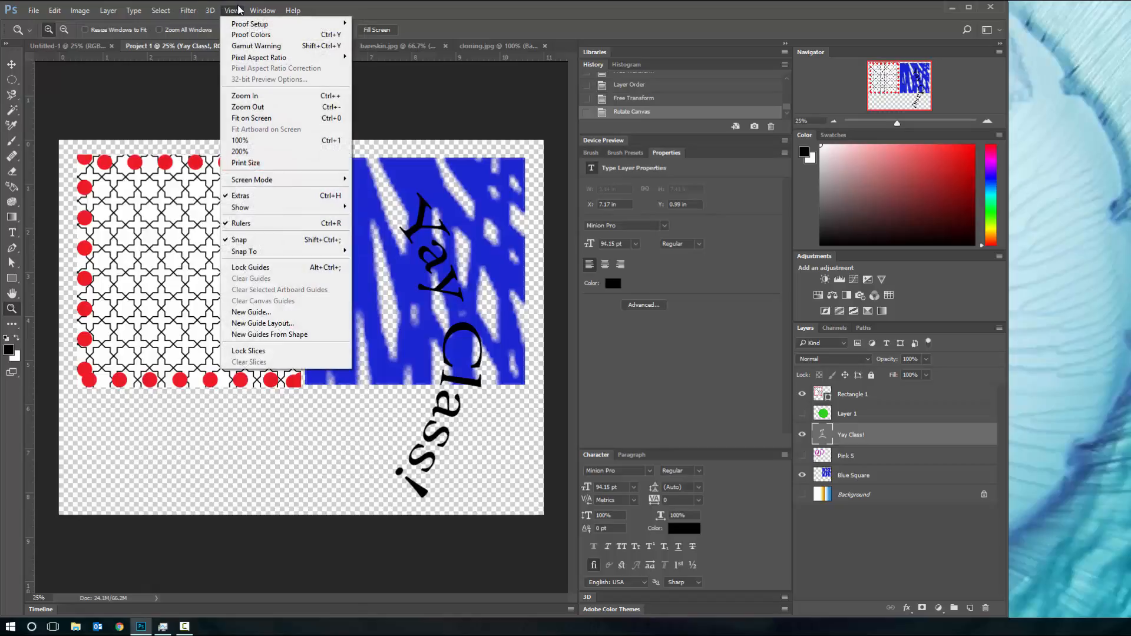
left_click(282, 153)
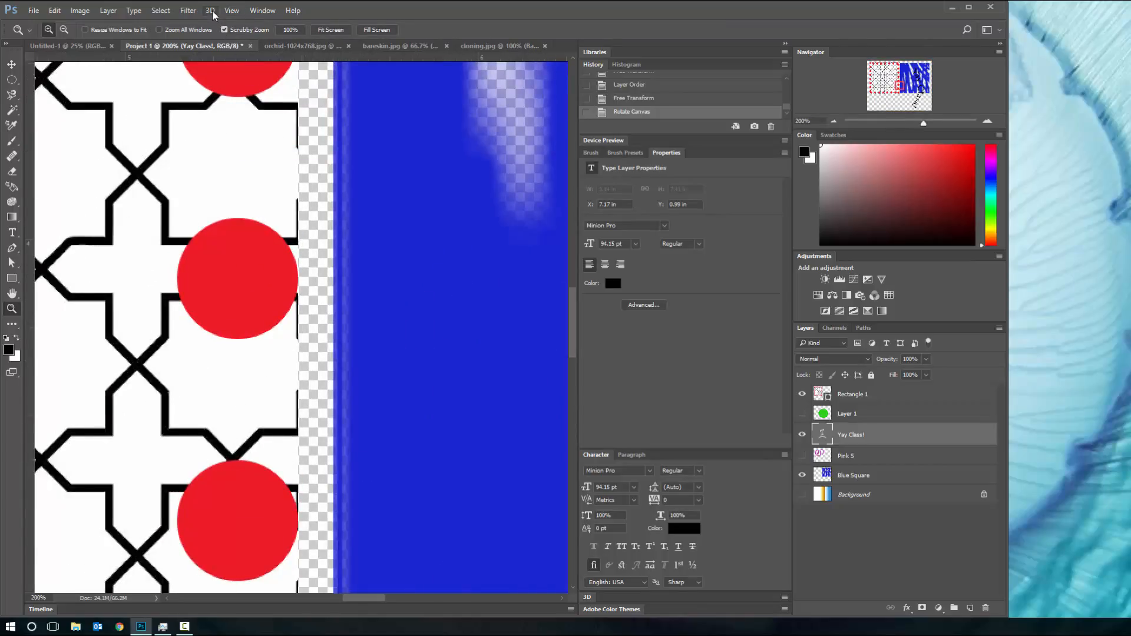
left_click(227, 11)
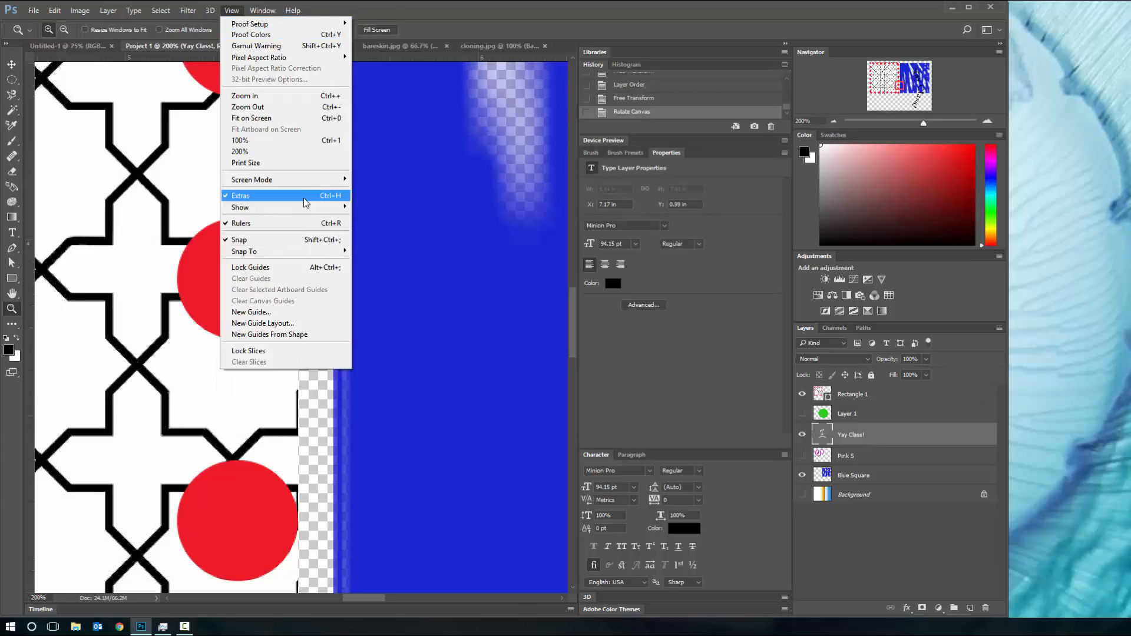
mouse_move(304, 213)
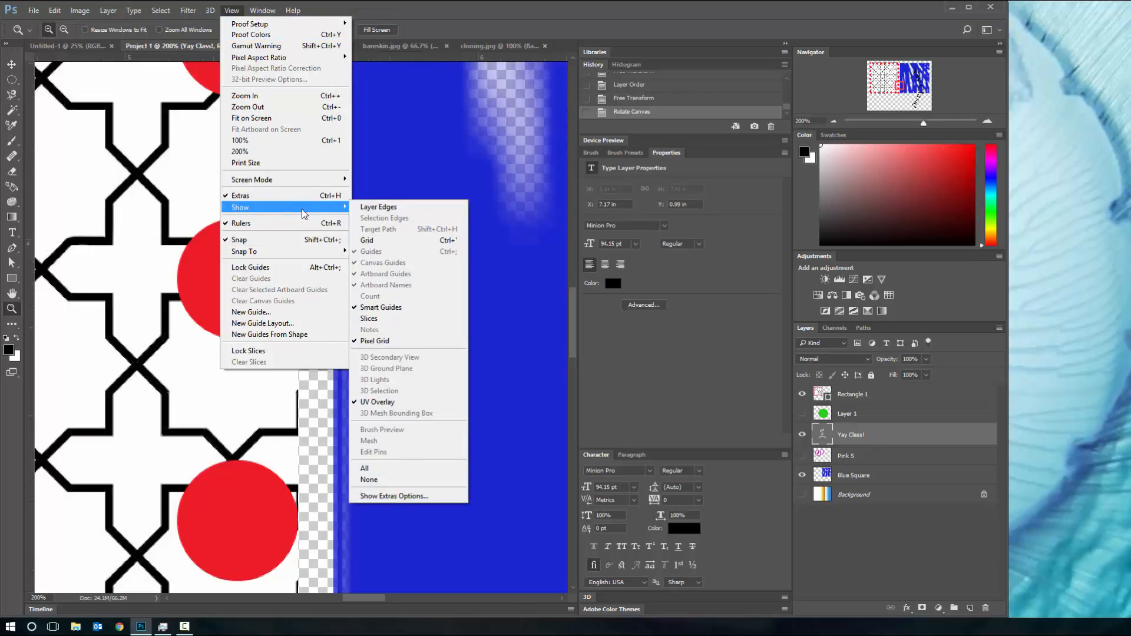
left_click(96, 57)
left_click_drag(97, 57, 105, 152)
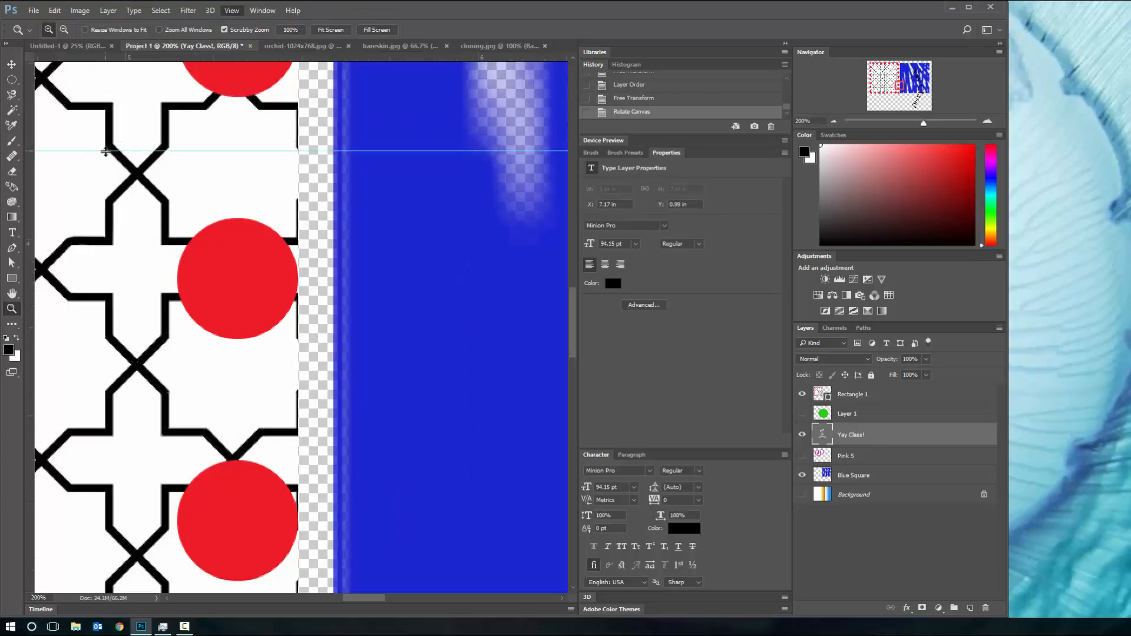
Fit the whole Project 1 canvas on screen and activate the Move tool
left_click(229, 11)
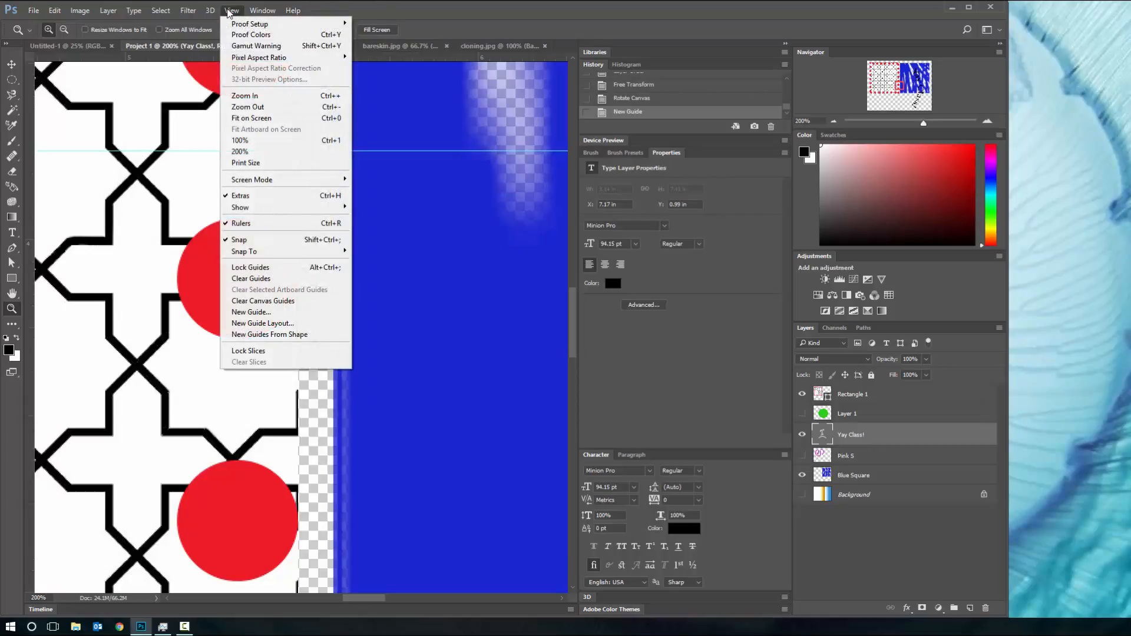
mouse_move(268, 14)
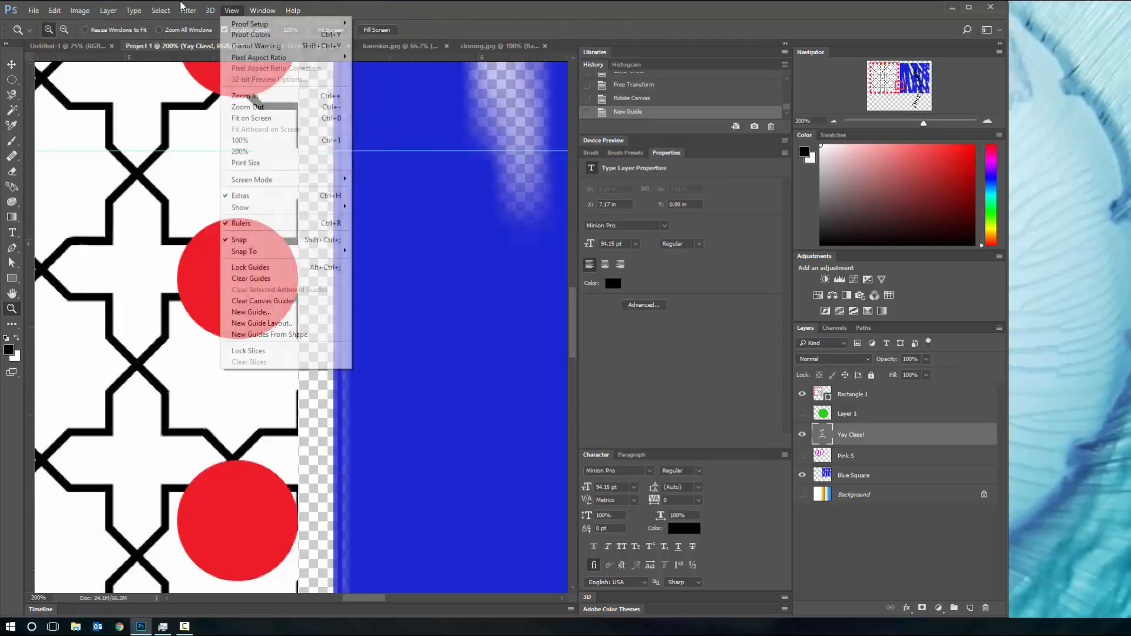
left_click(351, 8)
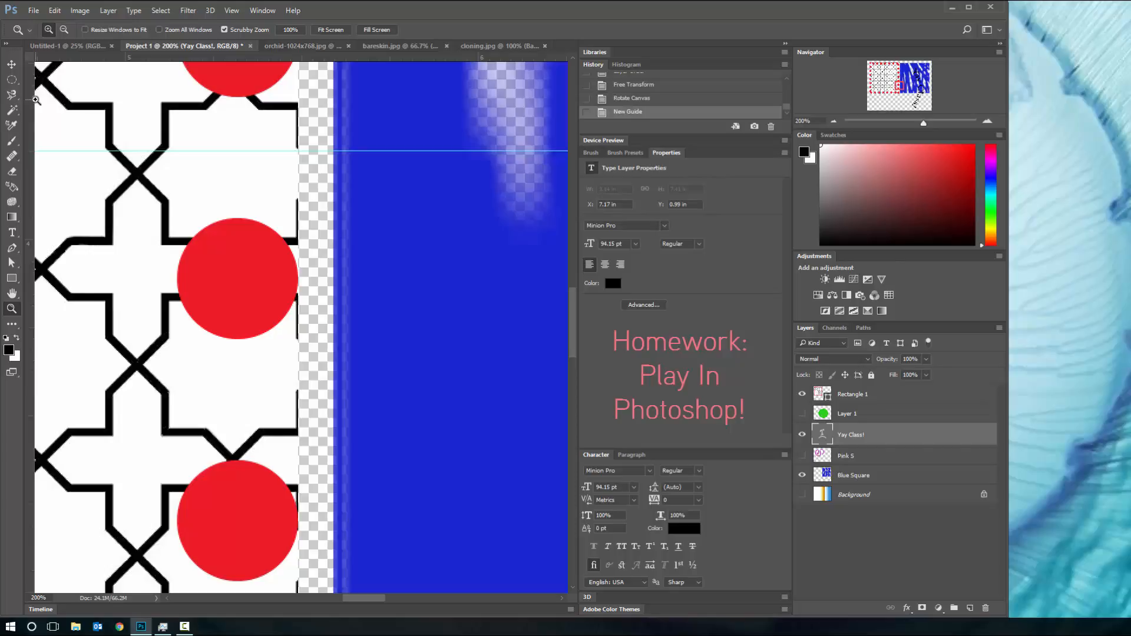
key("ctrl+0")
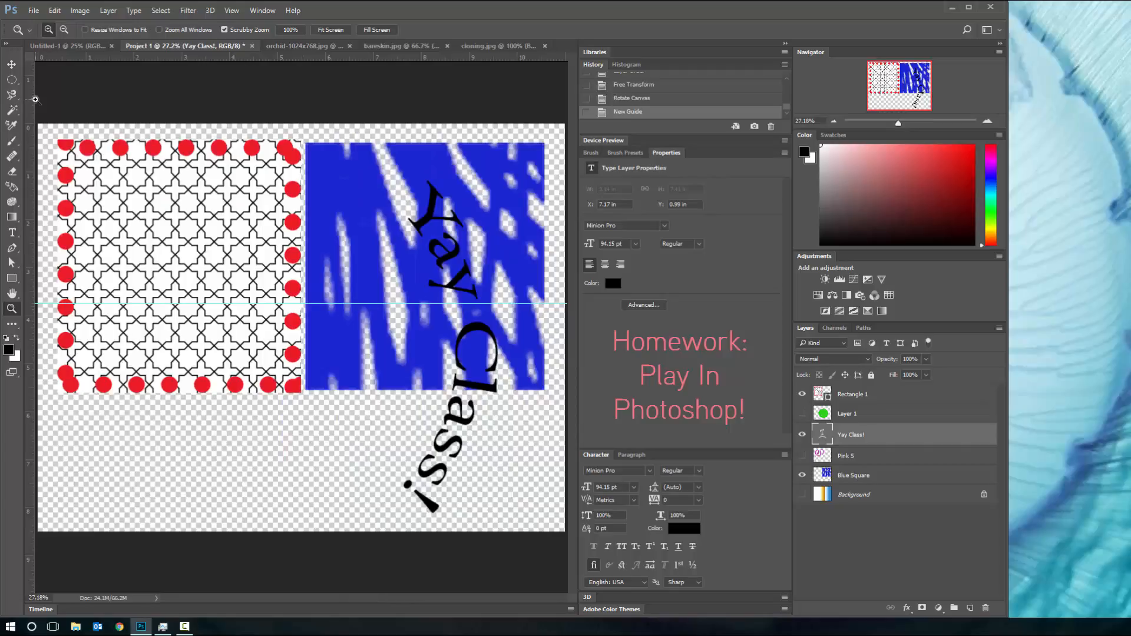
left_click(14, 66)
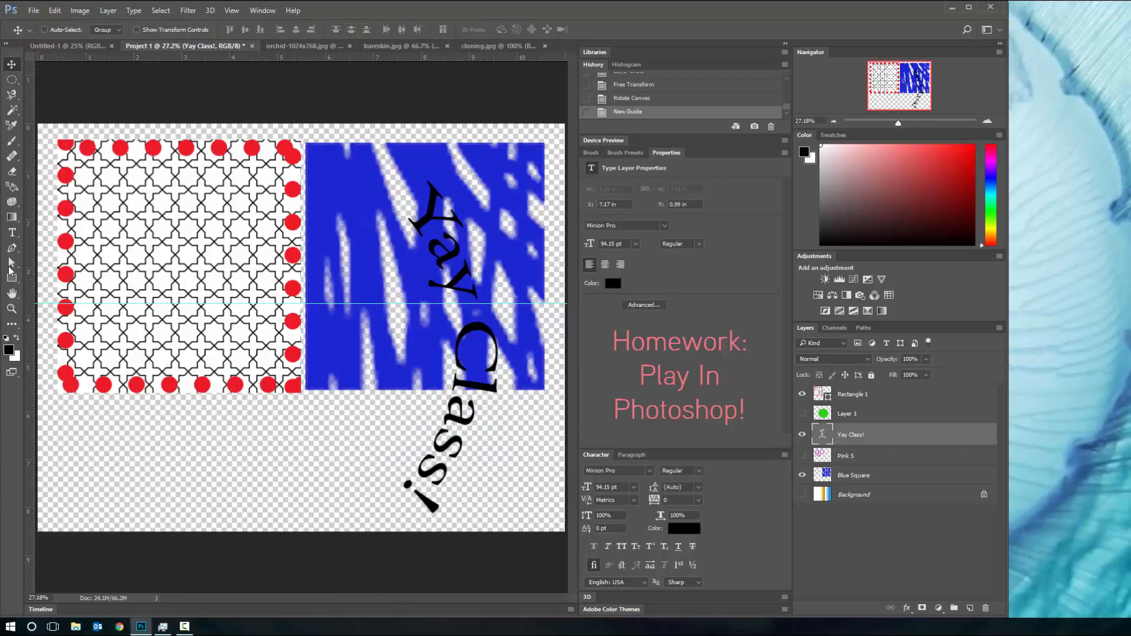